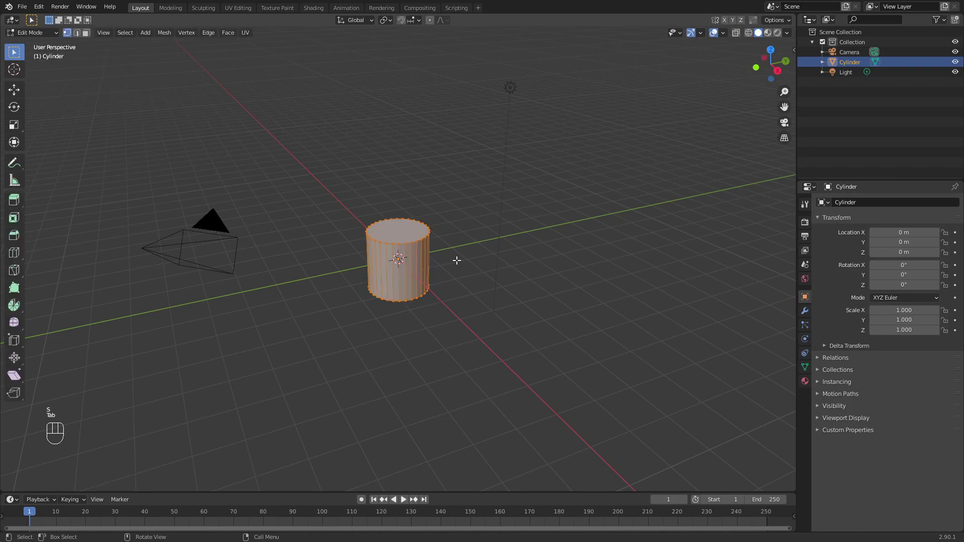
Move the cylinder's mesh down along Z until its top face sits at the object's origin, and return to Object Mode.
{"action": "key", "text": "g"}
{"action": "key", "text": "z"}
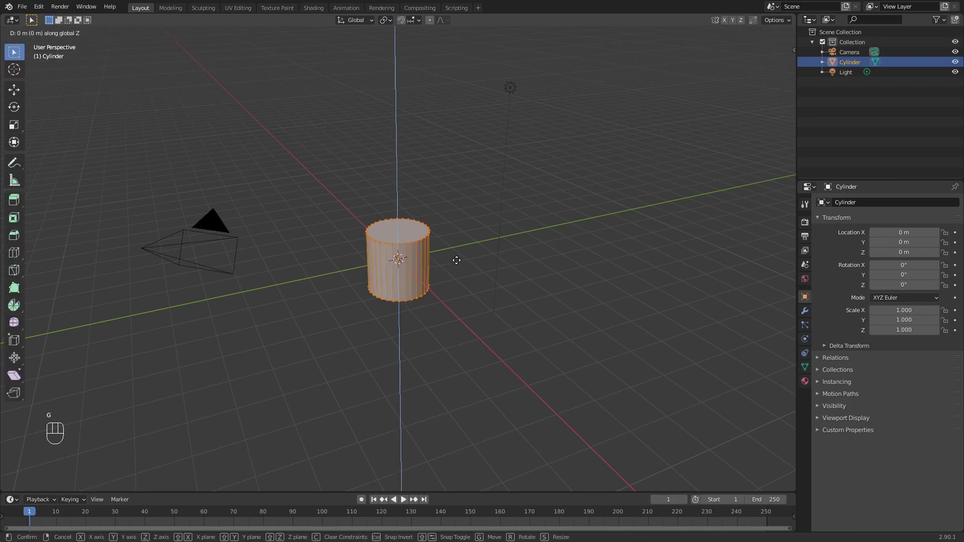
{"action": "left_click", "coordinate": [457, 259]}
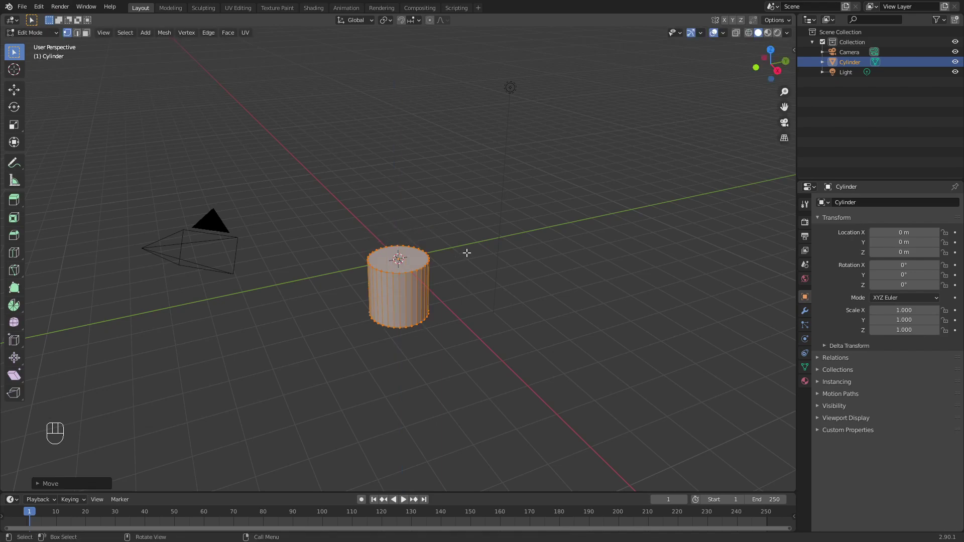
{"action": "key", "text": "Tab"}
Scale the cylinder in X and Y only, locking Z, down to a thin rod with a factor of about -0.032.
{"action": "scroll", "coordinate": [418, 264], "scroll_direction": "up", "scroll_amount": 6}
{"action": "middle_click_drag", "start_coordinate": [418, 264], "coordinate": [426, 239]}
{"action": "scroll", "coordinate": [426, 239], "scroll_direction": "down", "scroll_amount": 3}
{"action": "scroll", "coordinate": [433, 247], "scroll_direction": "up", "scroll_amount": 2}
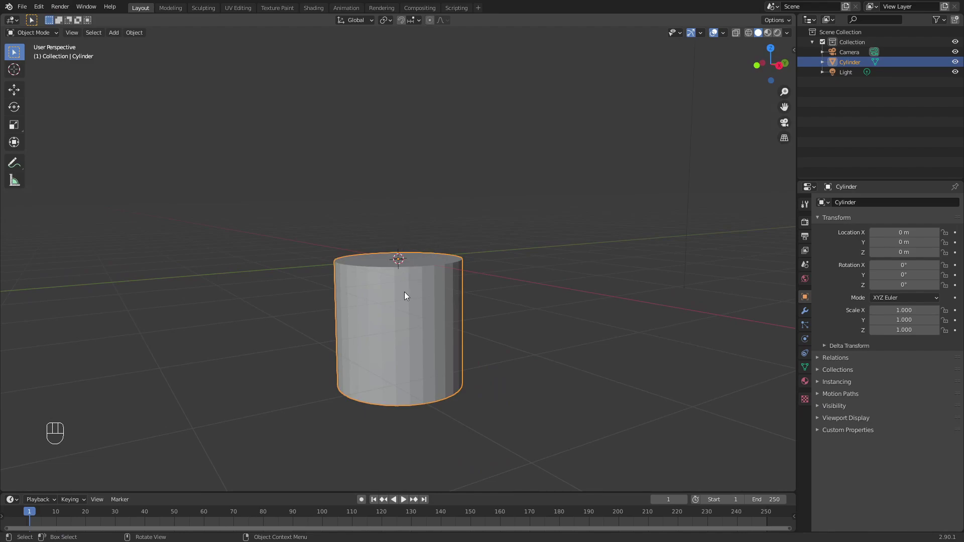
{"action": "key", "text": "s"}
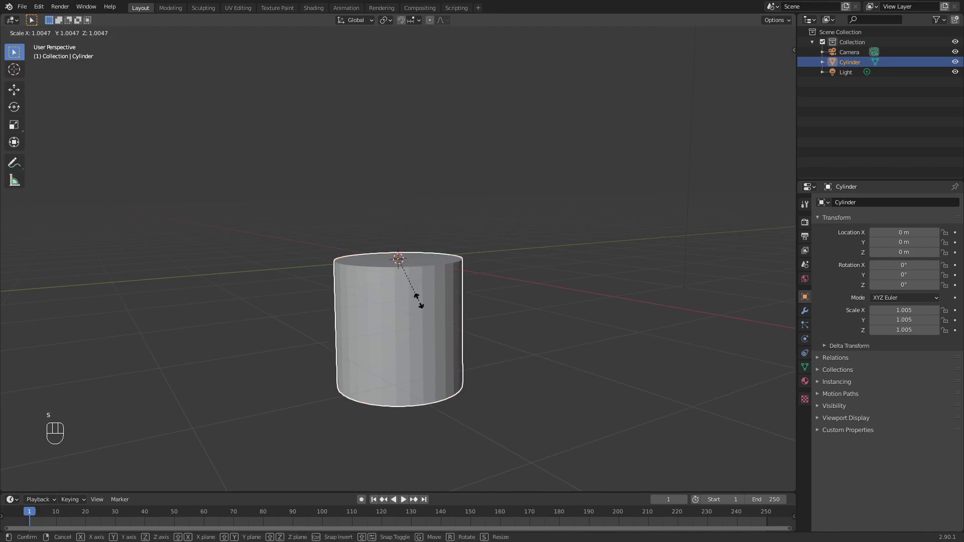
{"action": "key", "text": "shift+z"}
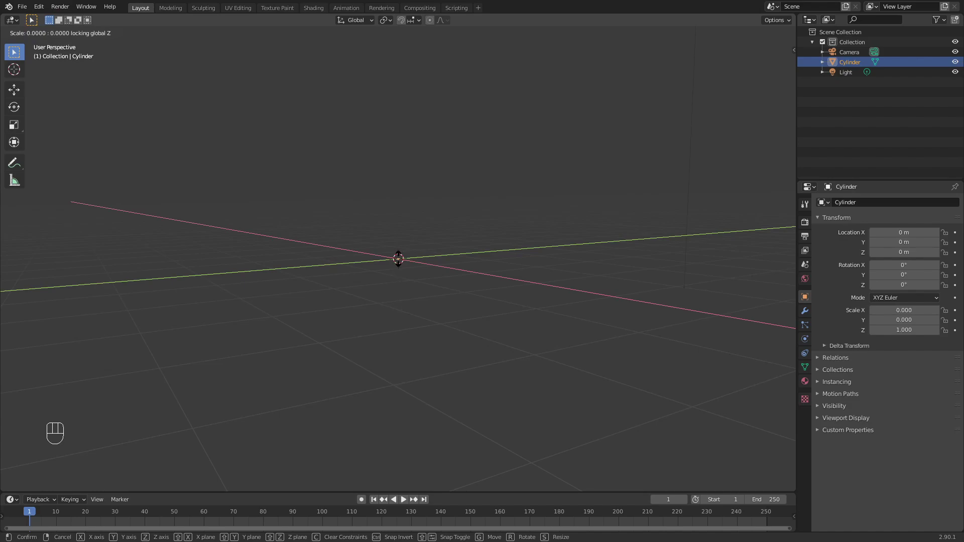
{"action": "left_click", "coordinate": [398, 260]}
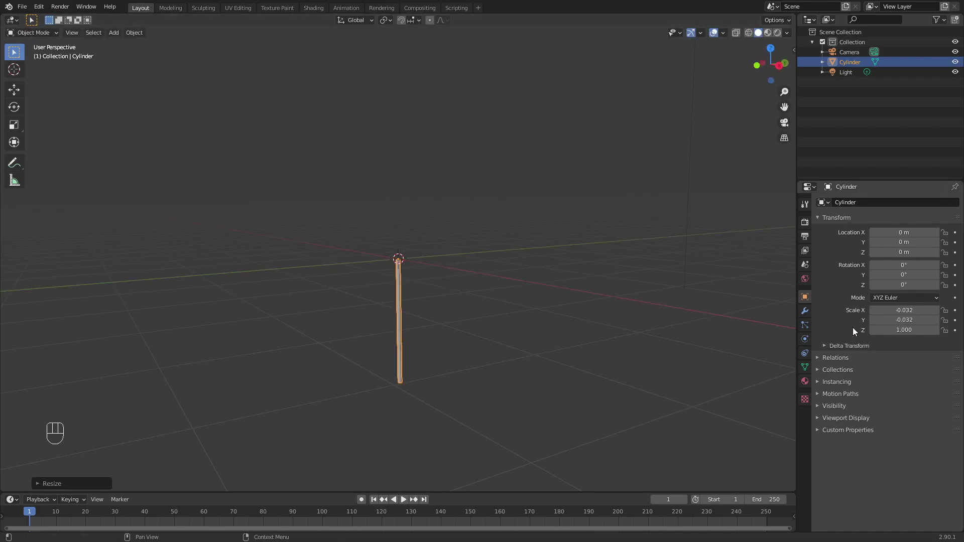
Set the rod's X and Y scale to 0.003.
{"action": "left_click_drag", "start_coordinate": [872, 323], "coordinate": [874, 311]}
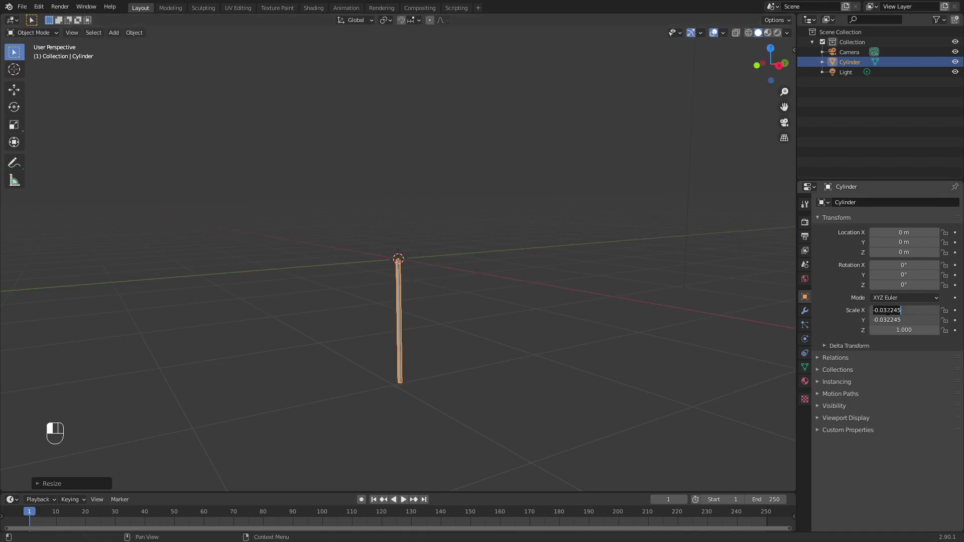
{"action": "key", "text": "BackSpace"}
{"action": "type", "text": "0.003"}
{"action": "key", "text": "Return"}
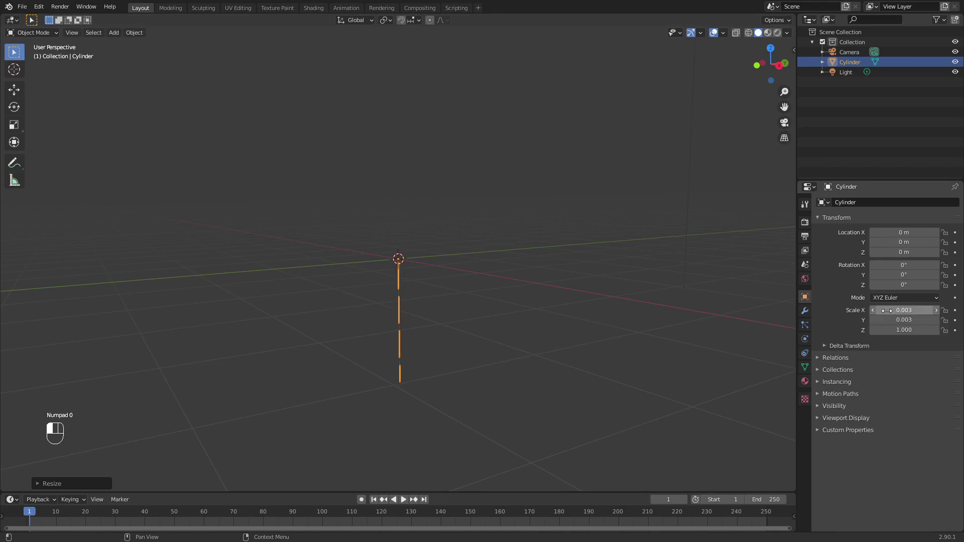
Set the rod's X and Y scale to 0.03.
{"action": "left_click_drag", "start_coordinate": [899, 311], "coordinate": [899, 320]}
{"action": "type", "text": ".03"}
{"action": "key", "text": "Return"}
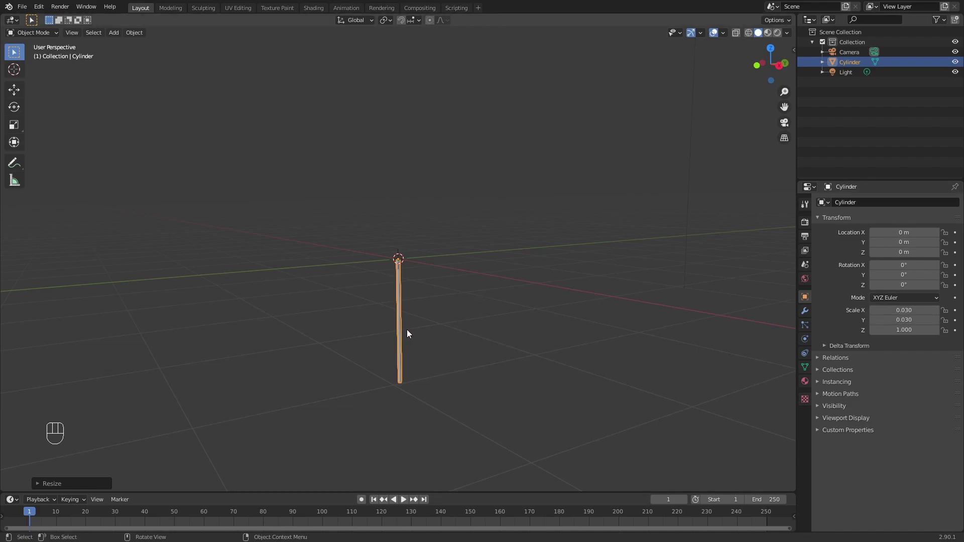
{"action": "key", "text": "g"}
{"action": "key", "text": "z"}
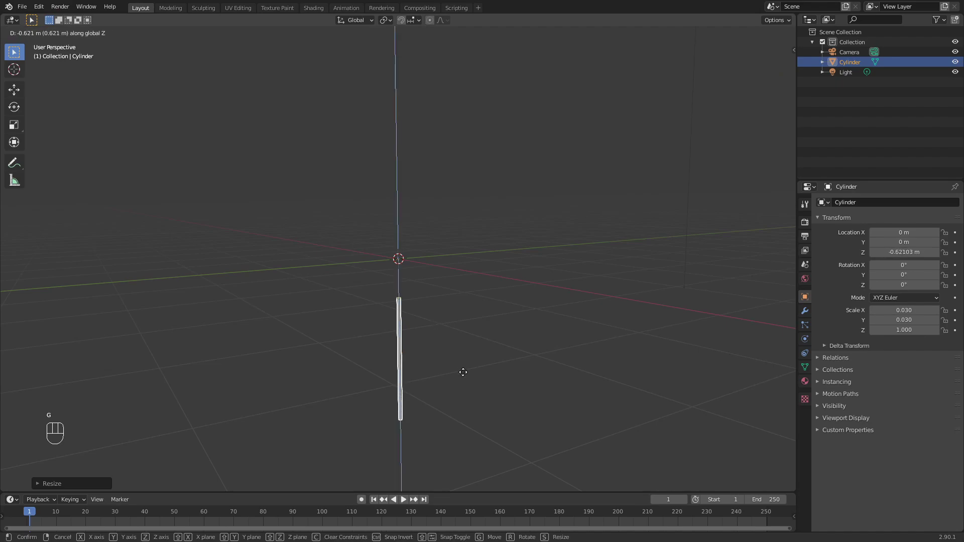
{"action": "right_click", "coordinate": [463, 345]}
{"action": "key", "text": "x"}
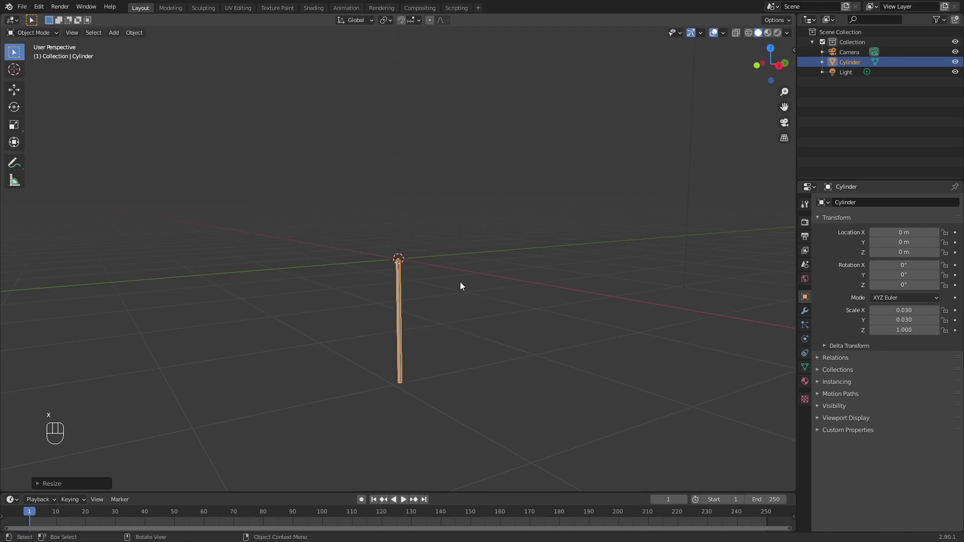
Stretch the rod along Z to a scale of about 3.33 and raise it to about Z 6.69 m, its lower end at the world origin.
{"action": "key", "text": "s"}
{"action": "key", "text": "z"}
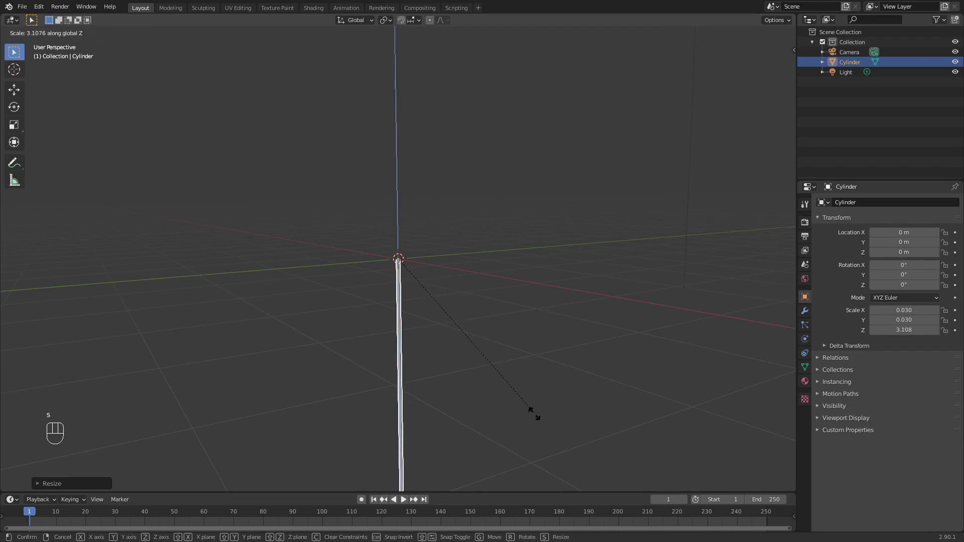
{"action": "left_click", "coordinate": [520, 374]}
{"action": "key", "text": "g"}
{"action": "key", "text": "z"}
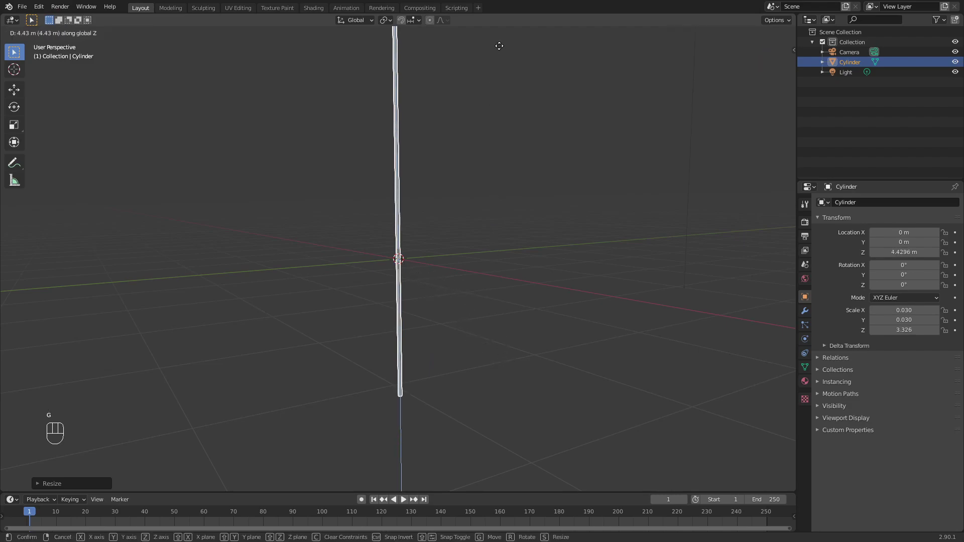
{"action": "left_click", "coordinate": [524, 352]}
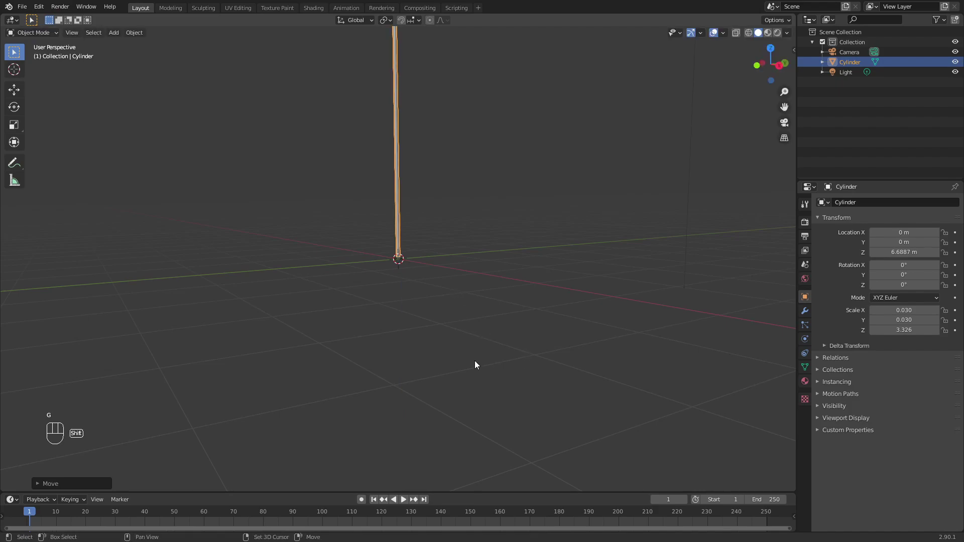
Add a UV sphere at the world origin and shade it smooth.
{"action": "key", "text": "shift+a"}
{"action": "mouse_move", "coordinate": [489, 338]}
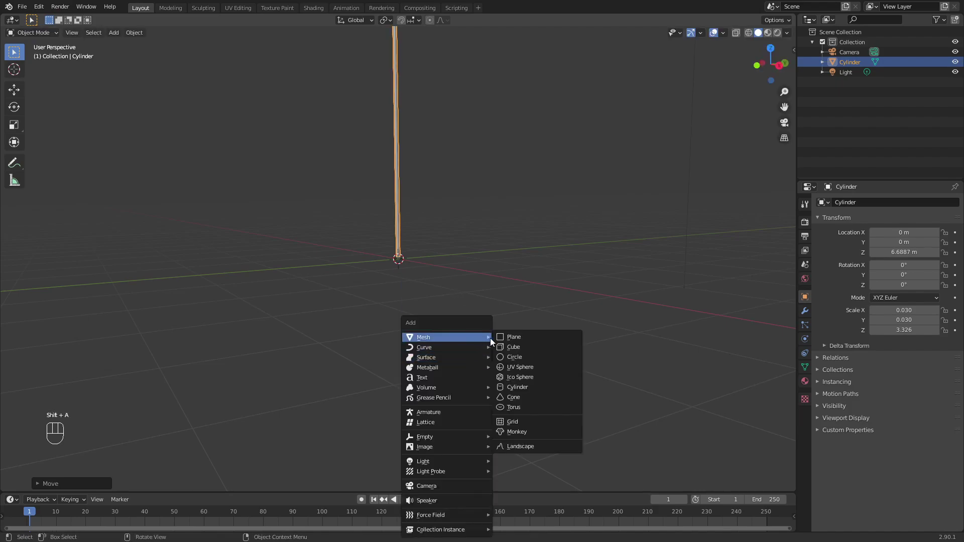
{"action": "left_click", "coordinate": [522, 367]}
{"action": "right_click", "coordinate": [422, 270]}
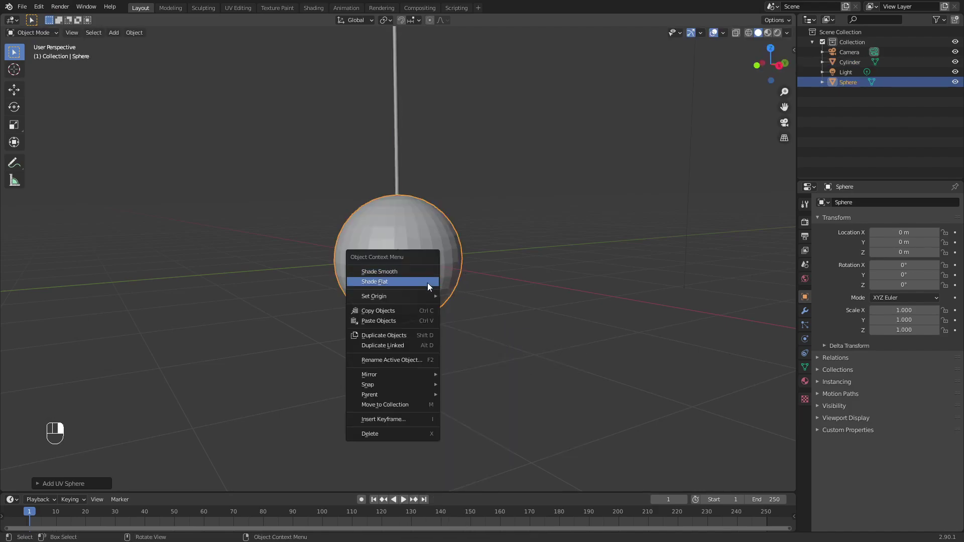
{"action": "left_click", "coordinate": [421, 272]}
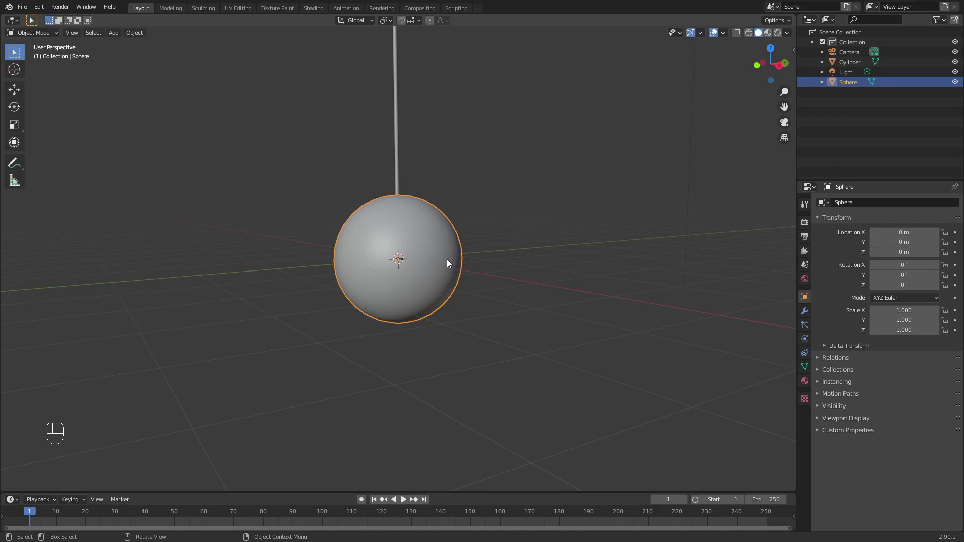
Raise the rod along Z to about 7.55 m so its lower end meets the top of the sphere.
{"action": "scroll", "coordinate": [459, 276], "scroll_direction": "down", "scroll_amount": 5}
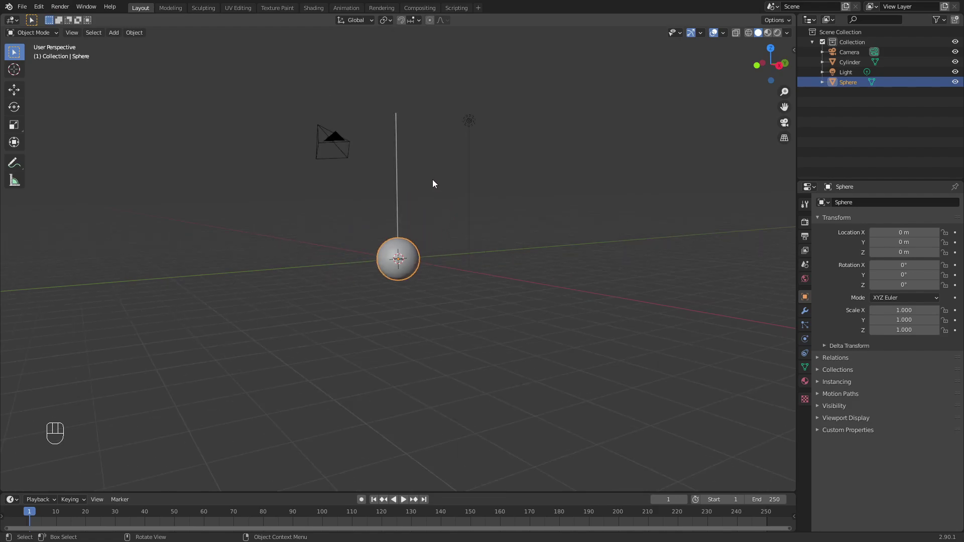
{"action": "left_click", "coordinate": [407, 191]}
{"action": "key", "text": "g"}
{"action": "key", "text": "z"}
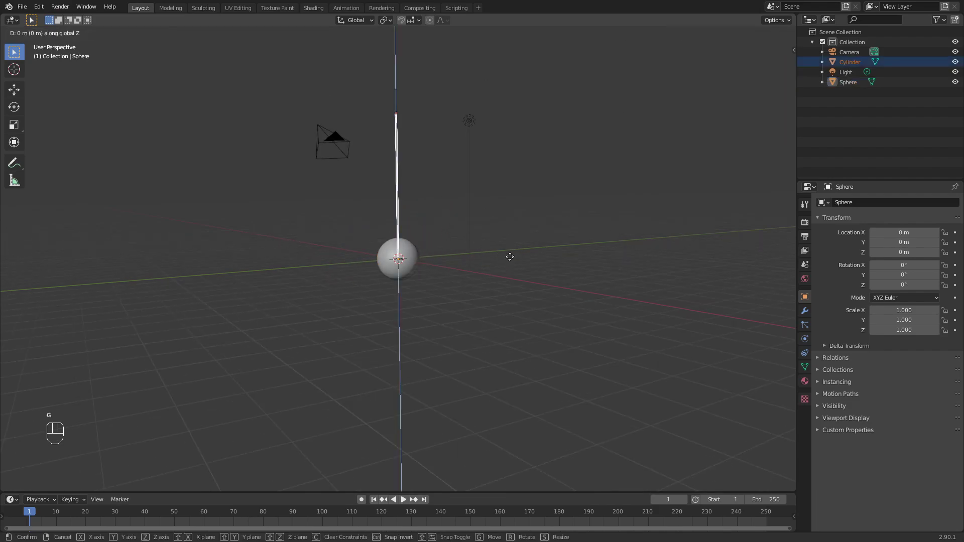
{"action": "left_click", "coordinate": [517, 241]}
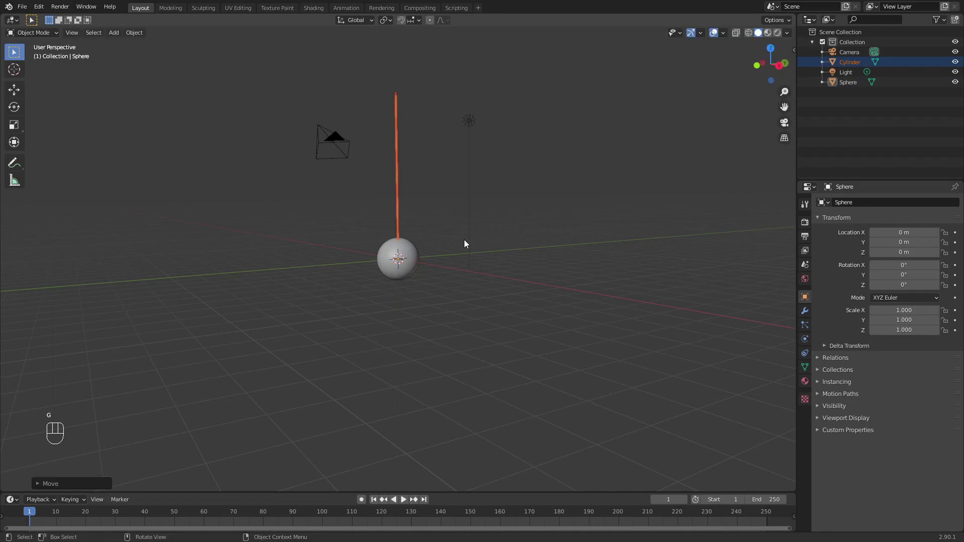
Parent the sphere to the cylinder rod as its child object.
{"action": "scroll", "coordinate": [464, 244], "scroll_direction": "up", "scroll_amount": 3}
{"action": "left_click", "coordinate": [421, 248]}
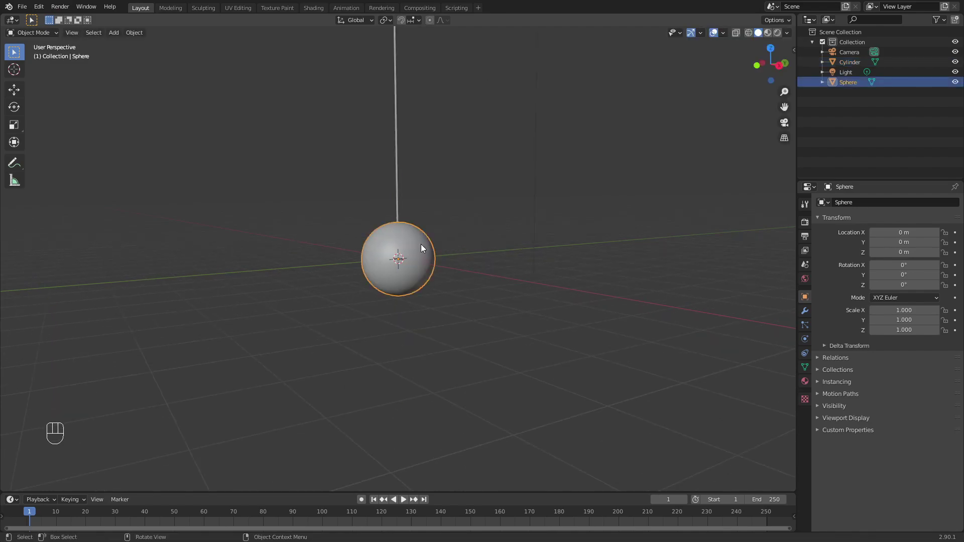
{"action": "left_click", "coordinate": [396, 198], "text": "shift"}
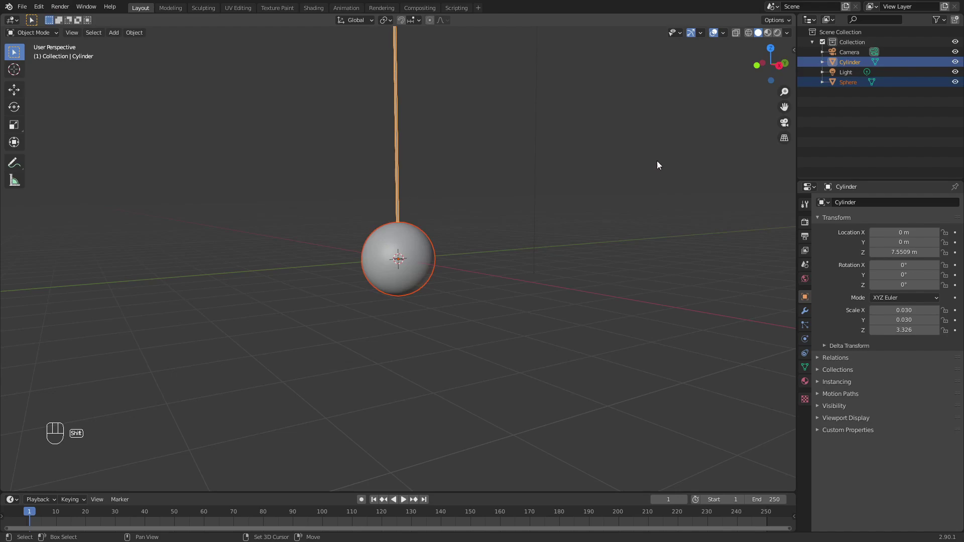
{"action": "key", "text": "ctrl+p"}
{"action": "left_click", "coordinate": [575, 172]}
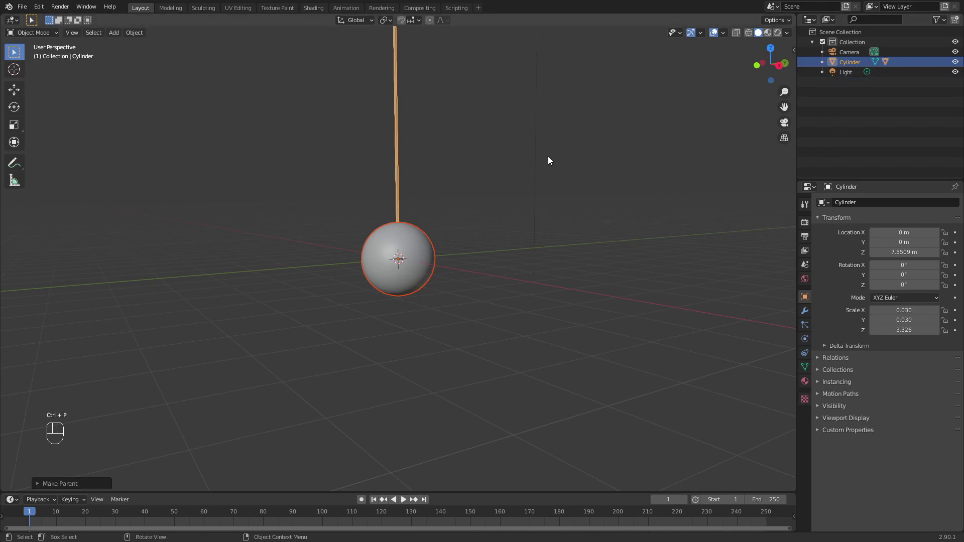
Rename the parent cylinder object as Wrecking Ball.
{"action": "left_click", "coordinate": [848, 62]}
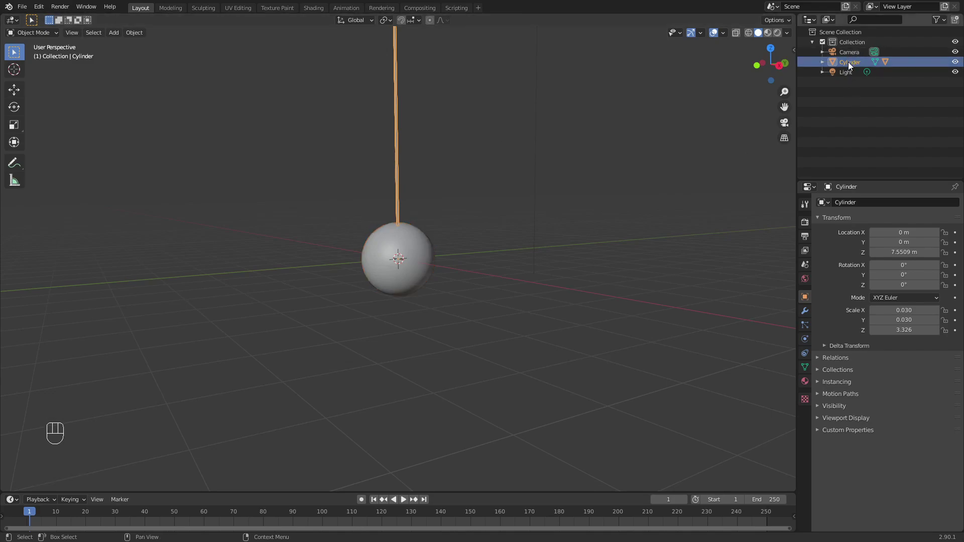
{"action": "double_click", "coordinate": [848, 61]}
{"action": "type", "text": "Wi"}
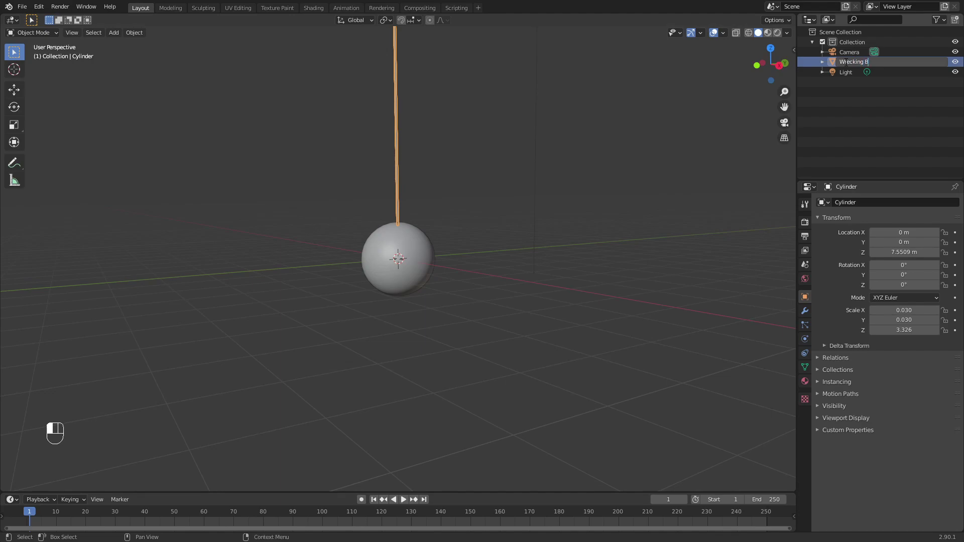
{"action": "key", "text": "Return"}
Tilt the wrecking ball about its Y axis to about -3.7°, pivoting at the upper end of the rod.
{"action": "middle_click_drag", "start_coordinate": [521, 146], "coordinate": [444, 231]}
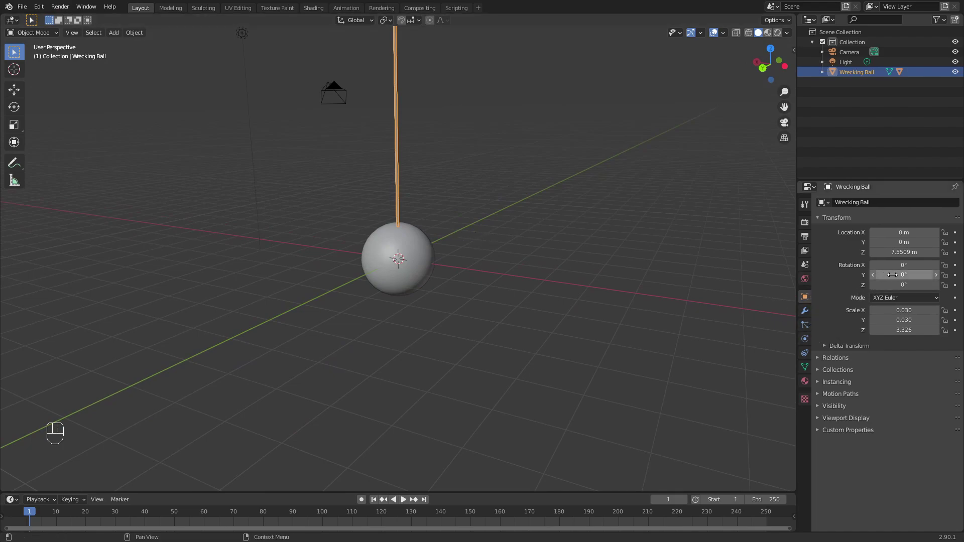
{"action": "mouse_move", "coordinate": [898, 275]}
{"action": "left_mouse_down"}
{"action": "mouse_move", "coordinate": [918, 276]}
{"action": "mouse_move", "coordinate": [872, 275]}
{"action": "mouse_move", "coordinate": [898, 275]}
{"action": "left_mouse_up"}
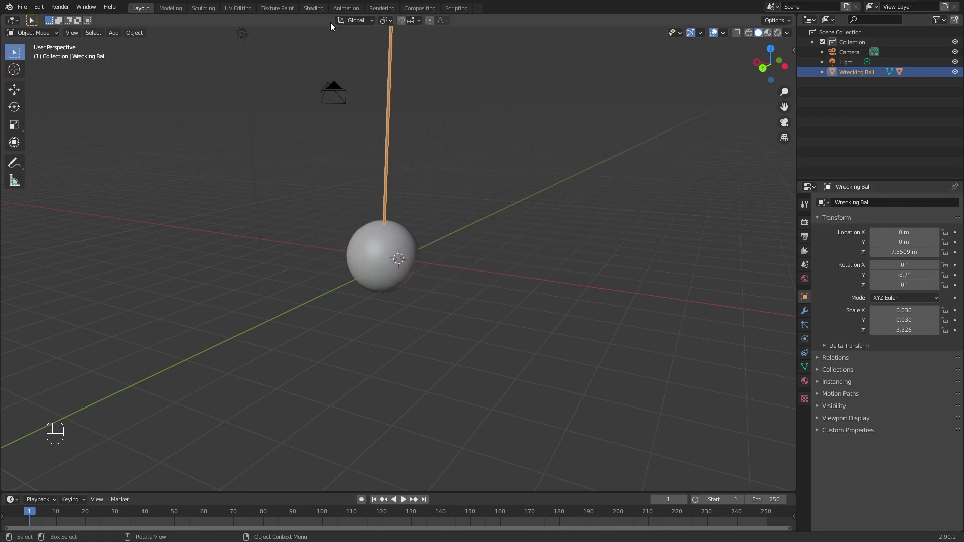
{"action": "scroll", "coordinate": [416, 89], "scroll_direction": "down", "scroll_amount": 3}
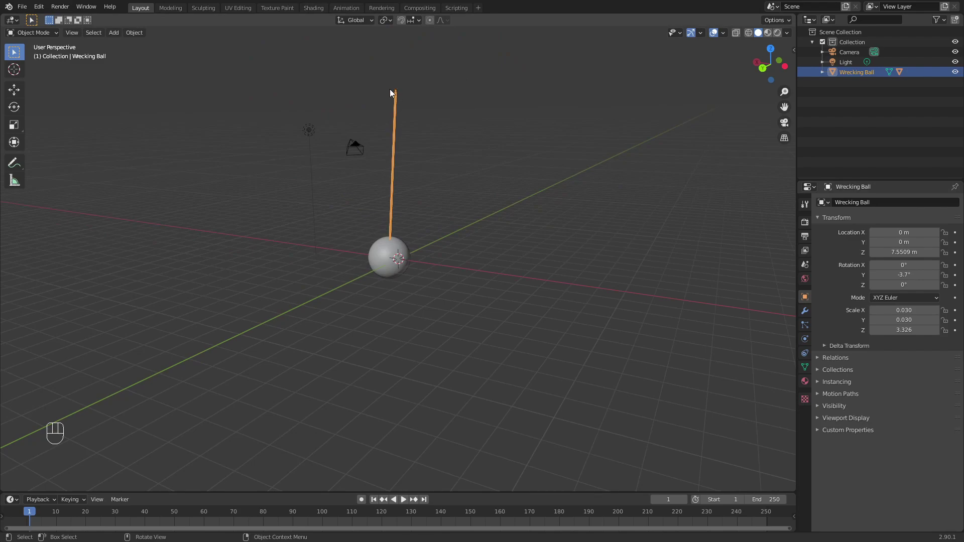
{"action": "scroll", "coordinate": [514, 273], "scroll_direction": "up", "scroll_amount": 5}
{"action": "mouse_move", "coordinate": [470, 264]}
{"action": "middle_mouse_down"}
{"action": "mouse_move", "coordinate": [487, 281]}
{"action": "mouse_move", "coordinate": [472, 274]}
{"action": "middle_mouse_up"}
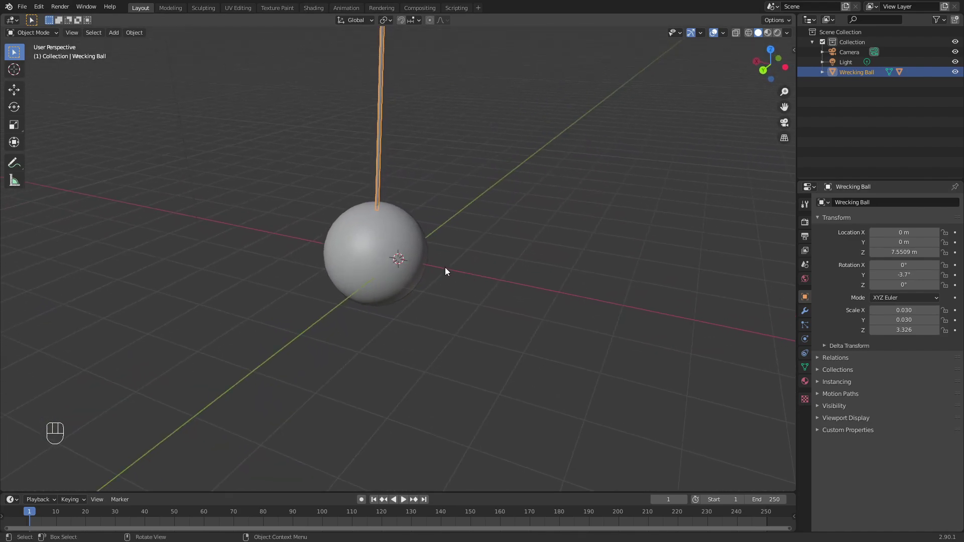
Split the 3D viewport into two side-by-side areas and change one of them to the Animation Nodes editor.
{"action": "left_click", "coordinate": [12, 20]}
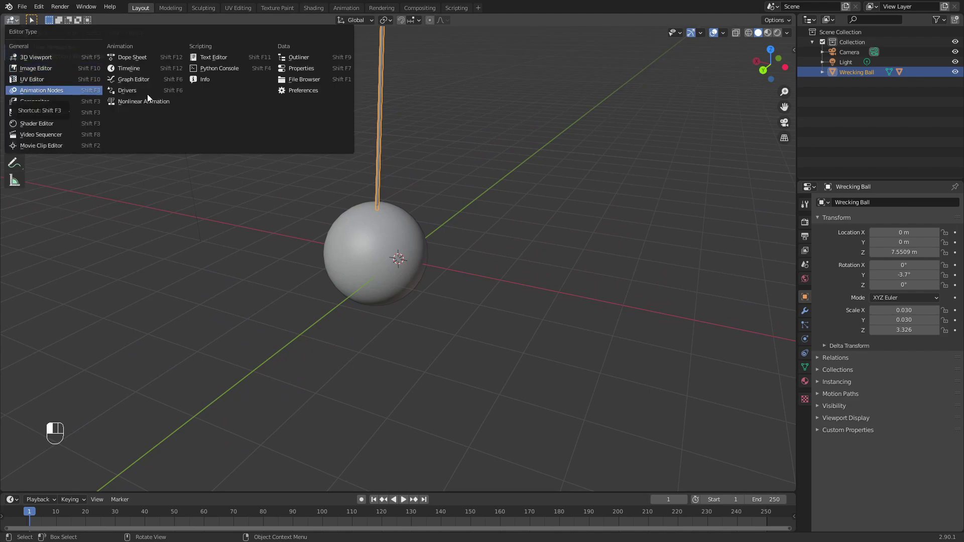
{"action": "key", "text": "Escape"}
{"action": "left_click_drag", "start_coordinate": [10, 17], "coordinate": [486, 9]}
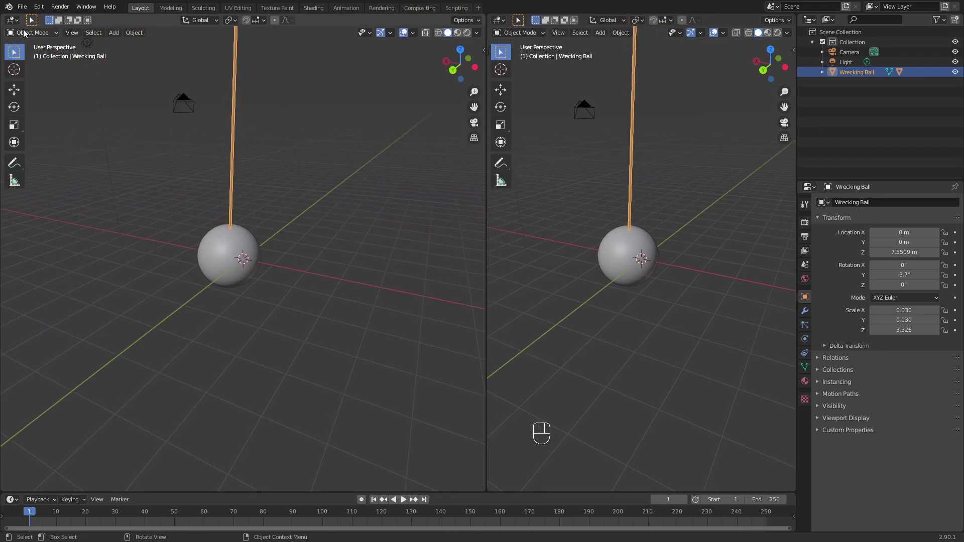
{"action": "left_click", "coordinate": [12, 20]}
{"action": "left_click", "coordinate": [27, 92]}
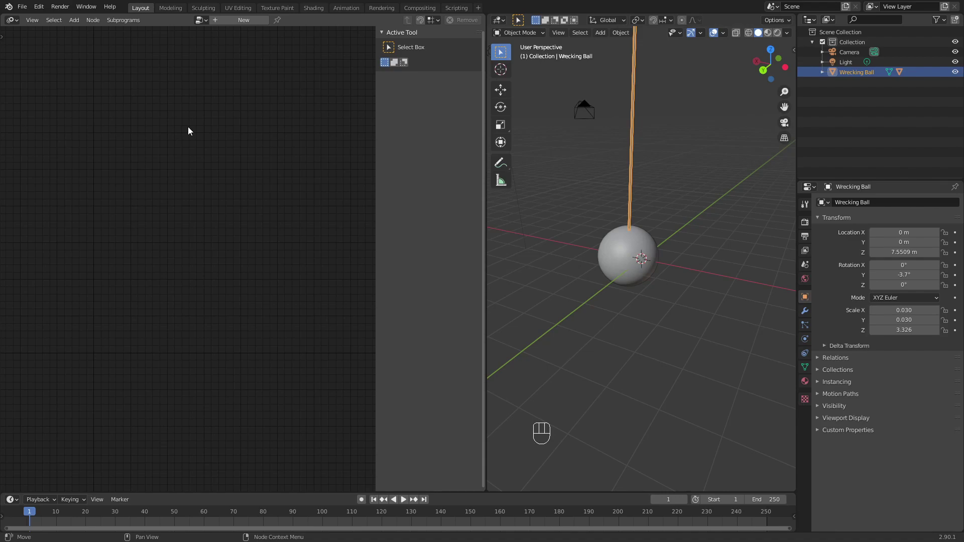
Create a new animation node tree and set its auto execution to Tree Changed, Frame Changed and Property Changed instead of Always.
{"action": "left_click", "coordinate": [233, 22]}
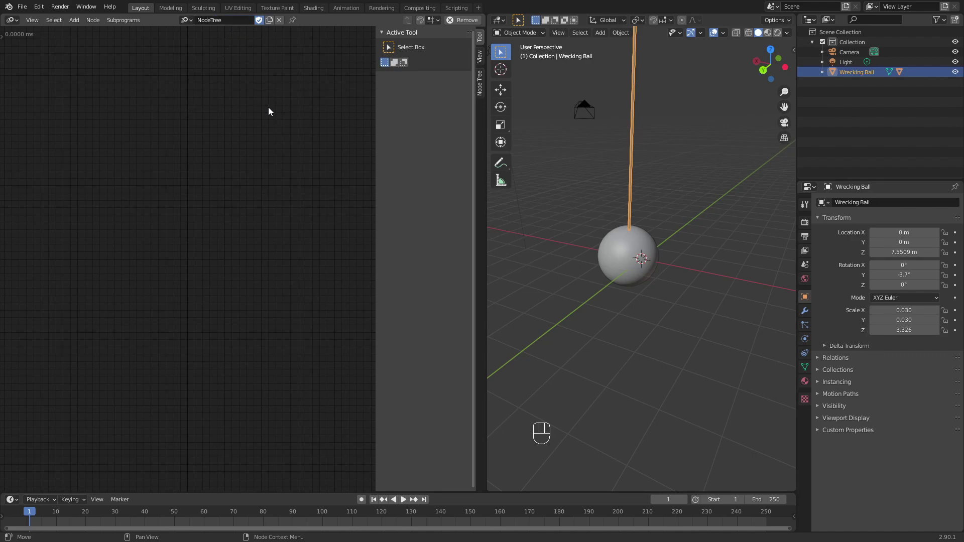
{"action": "left_click", "coordinate": [480, 80]}
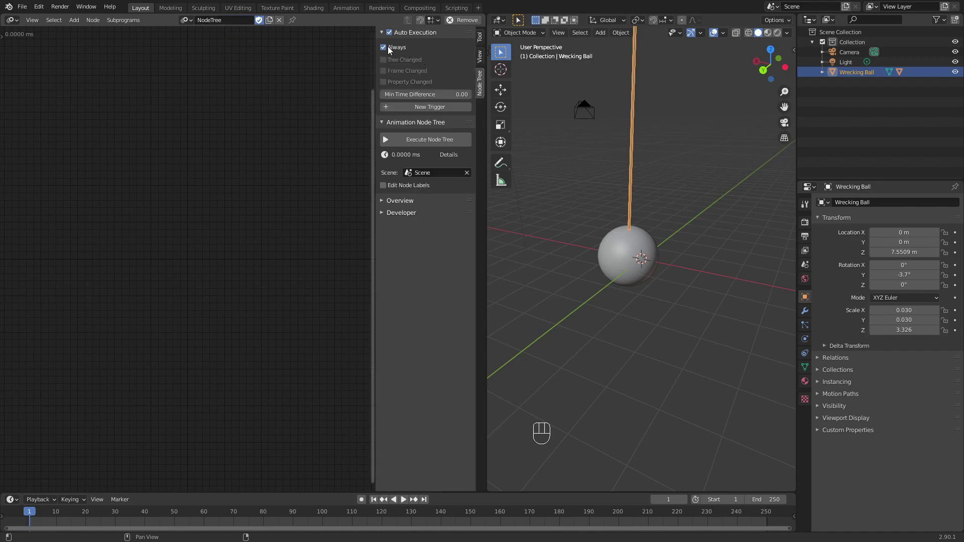
{"action": "left_click_drag", "start_coordinate": [391, 60], "coordinate": [386, 84]}
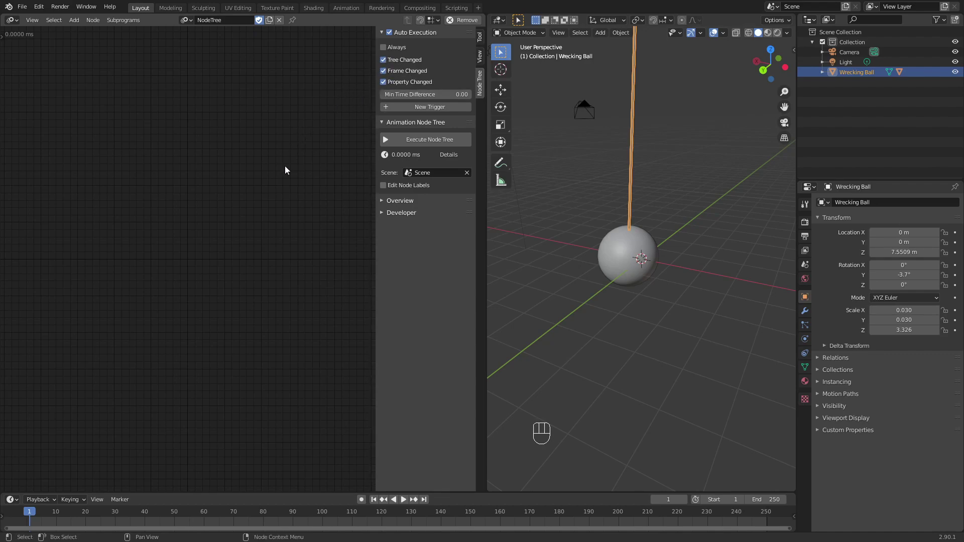
Hide the node editor's sidebar and add a Time Info node to the empty tree.
{"action": "key", "text": "n"}
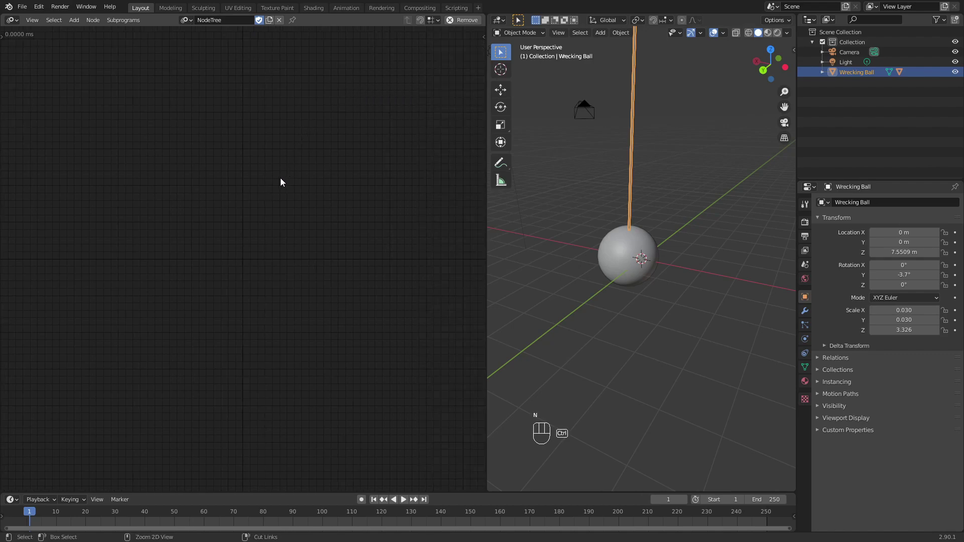
{"action": "key", "text": "ctrl+a"}
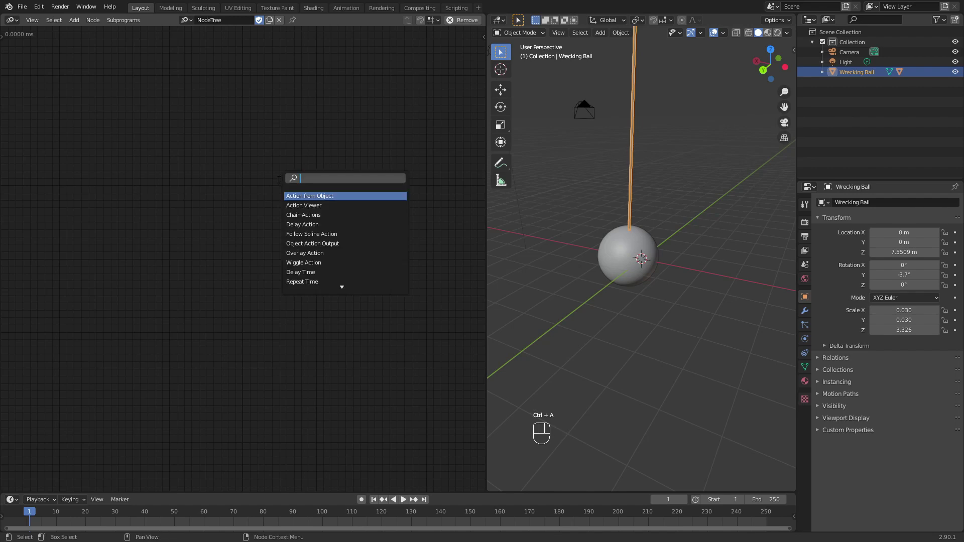
{"action": "type", "text": "time i"}
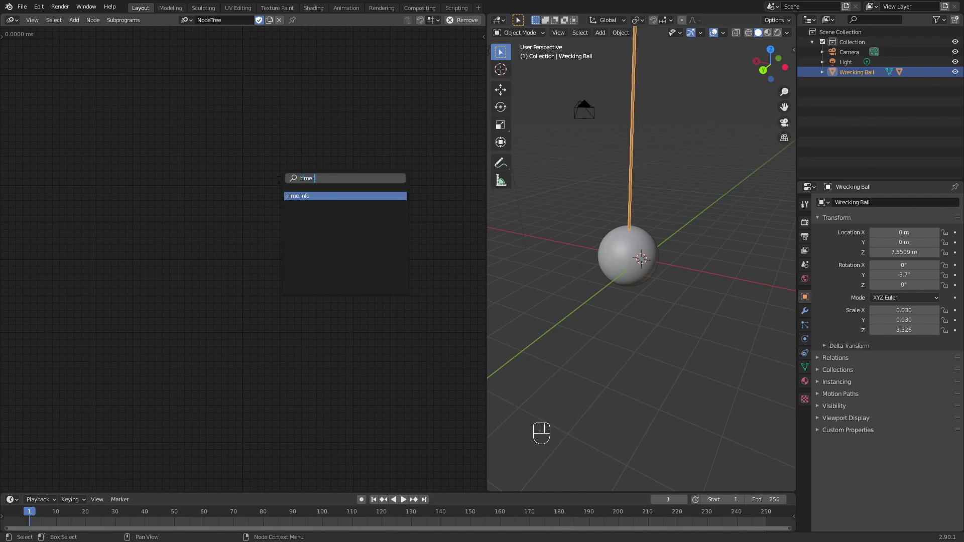
{"action": "key", "text": "Return"}
{"action": "left_click", "coordinate": [118, 173]}
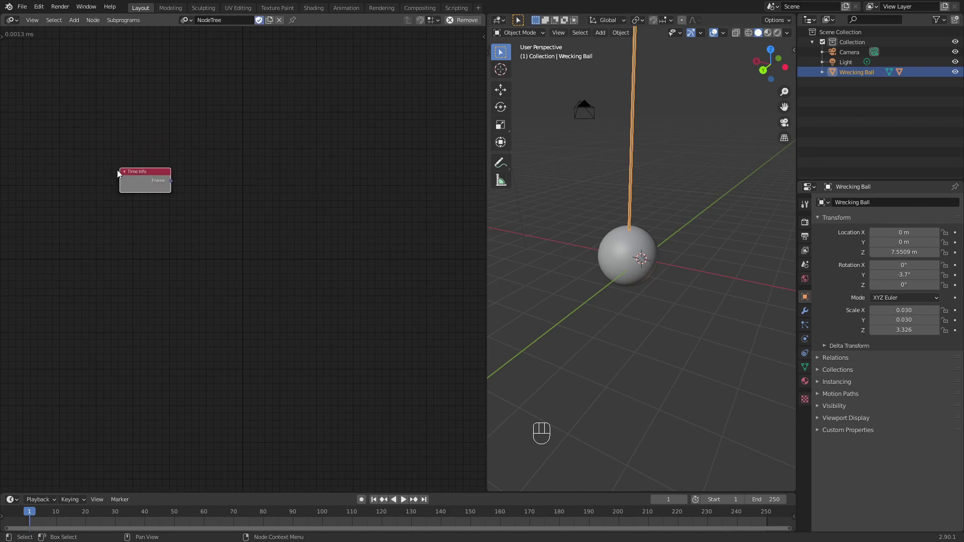
Add a Viewer node below the Time Info node and connect the Frame output to it.
{"action": "scroll", "coordinate": [191, 188], "scroll_direction": "up", "scroll_amount": 1}
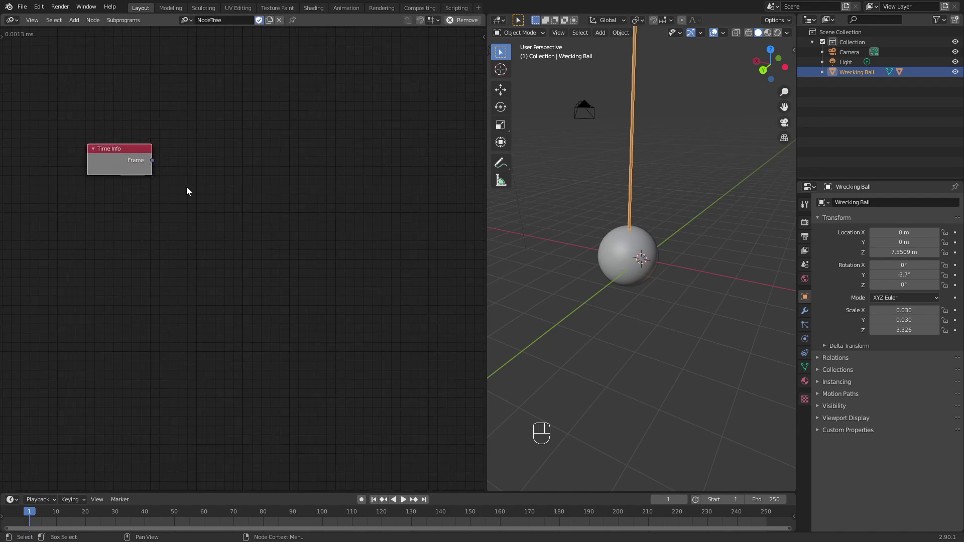
{"action": "key", "text": "ctrl+a"}
{"action": "type", "text": "viewer"}
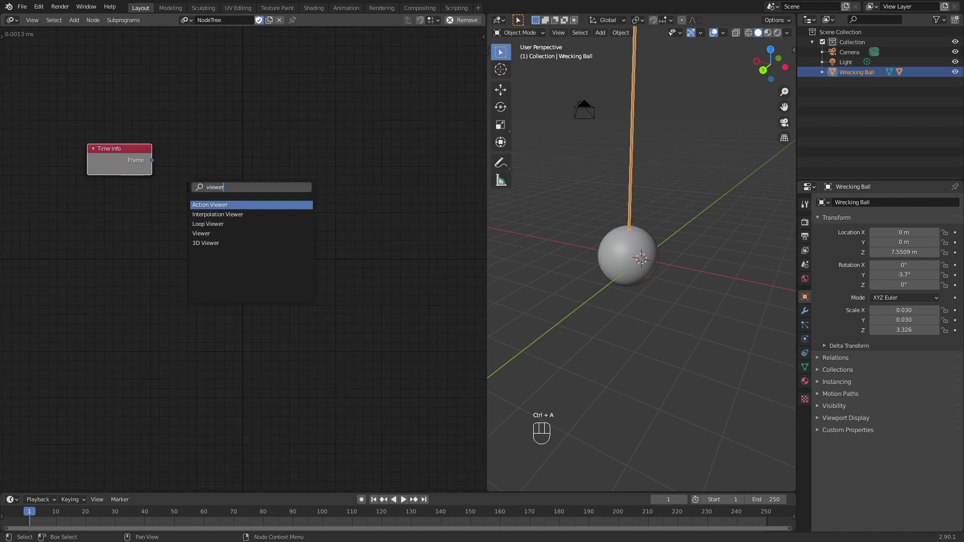
{"action": "key", "text": "Down"}
{"action": "key", "text": "Down"}
{"action": "key", "text": "Down"}
{"action": "key", "text": "Return"}
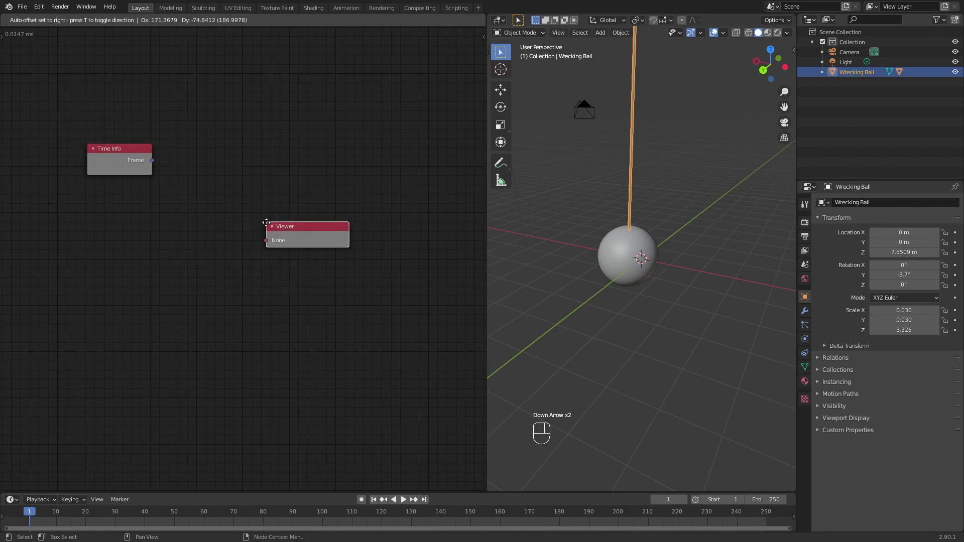
{"action": "left_click", "coordinate": [221, 187]}
{"action": "left_click_drag", "start_coordinate": [153, 159], "coordinate": [228, 209]}
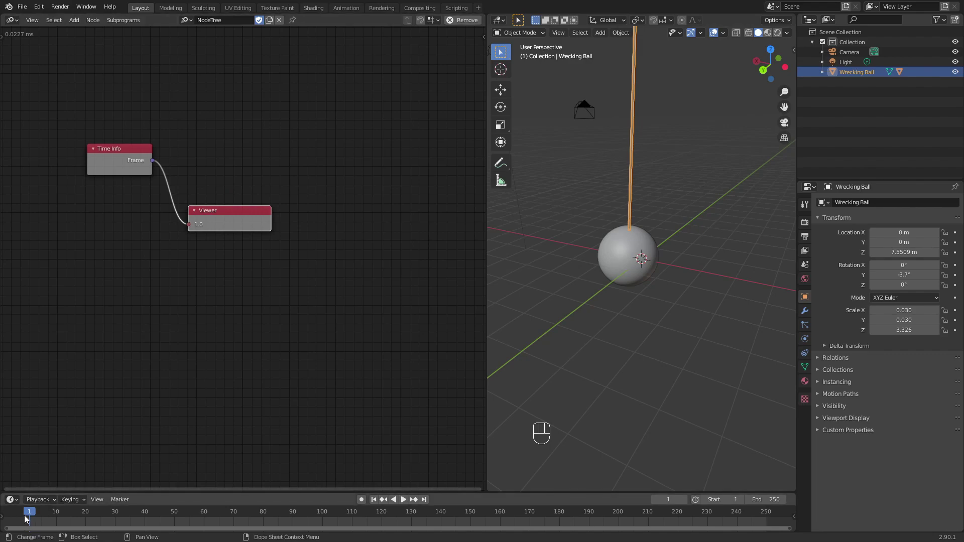
Scrub the timeline forward and back to watch the frame value in the Viewer node.
{"action": "left_click_drag", "start_coordinate": [30, 511], "coordinate": [134, 519]}
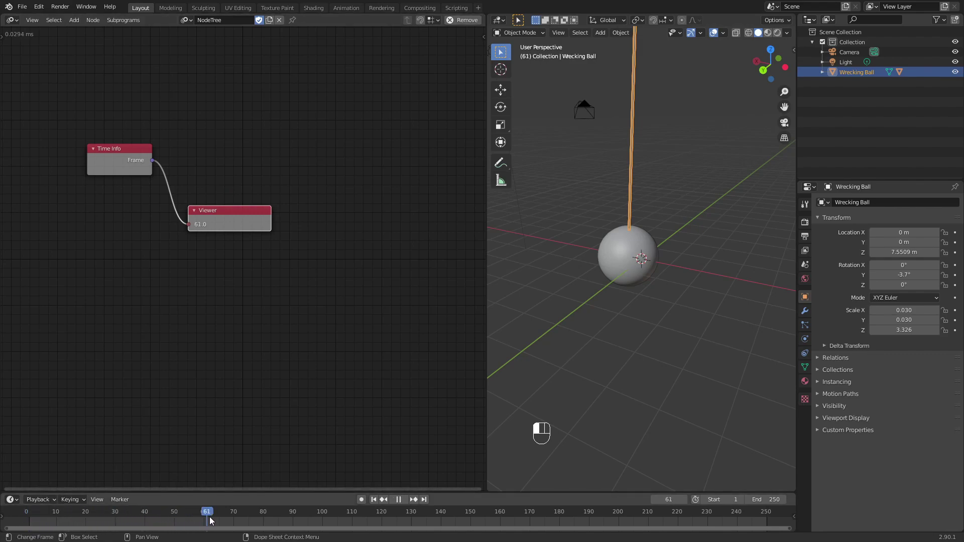
{"action": "left_click_drag", "start_coordinate": [327, 513], "coordinate": [276, 516]}
{"action": "left_click_drag", "start_coordinate": [142, 521], "coordinate": [32, 521]}
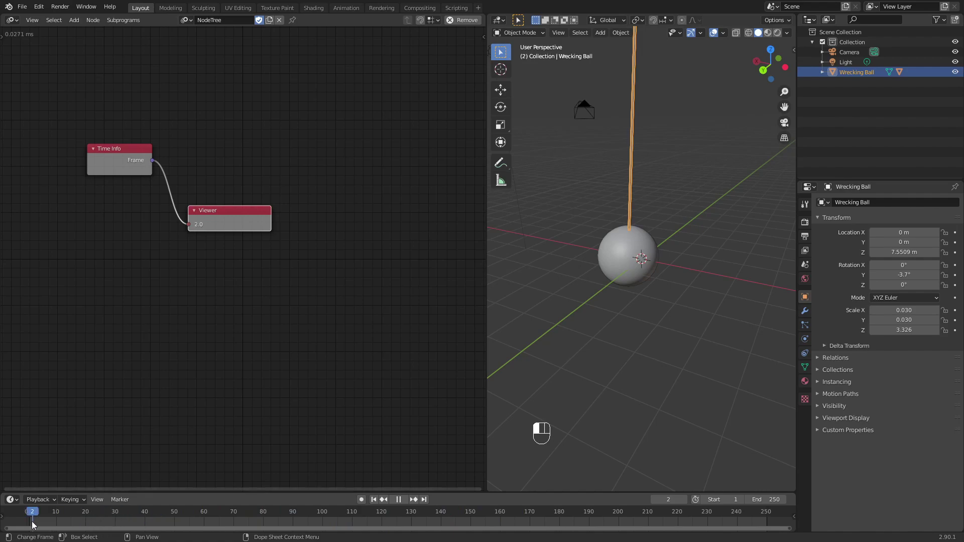
Expose the End Frame output on the Time Info node and connect it to the Viewer instead of Frame.
{"action": "left_click", "coordinate": [95, 149]}
{"action": "left_click", "coordinate": [95, 150]}
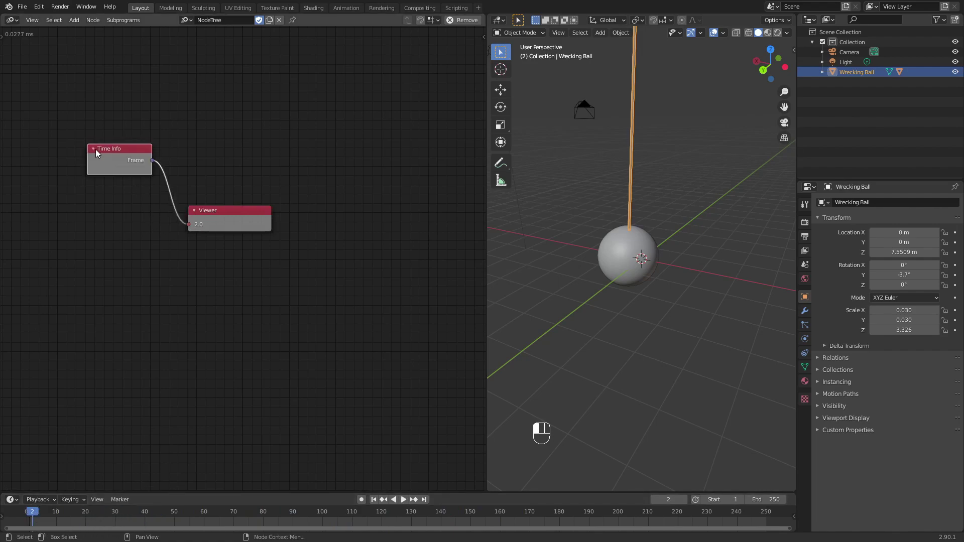
{"action": "key", "text": "n"}
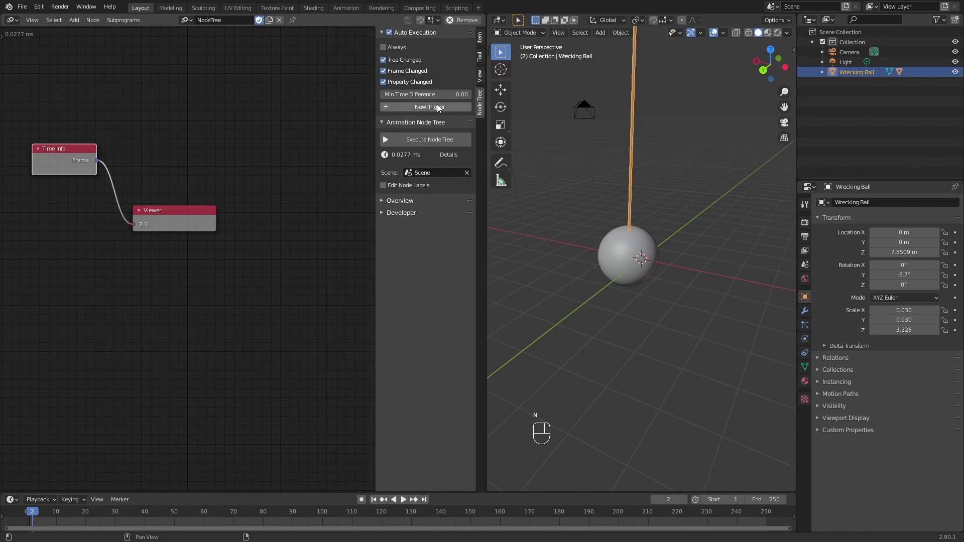
{"action": "left_click", "coordinate": [479, 41]}
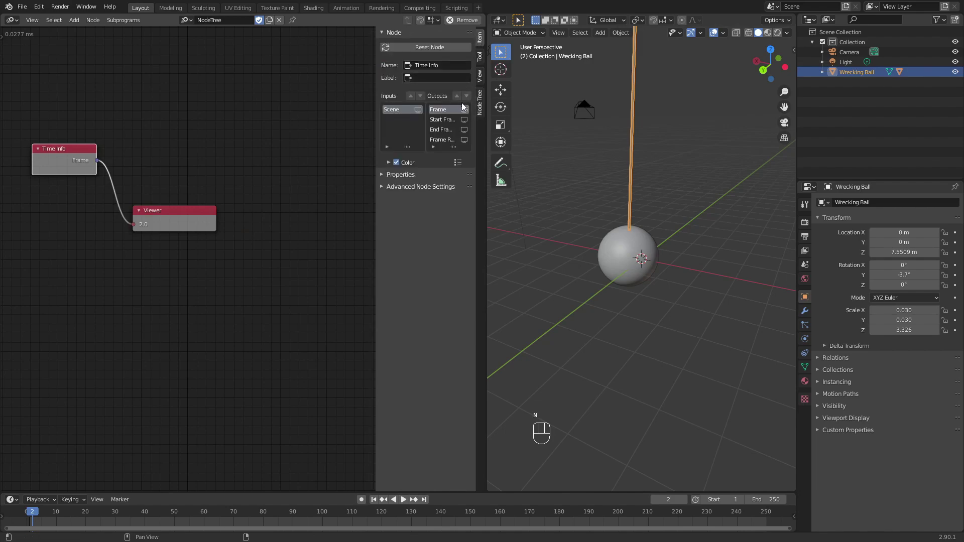
{"action": "left_click", "coordinate": [464, 129]}
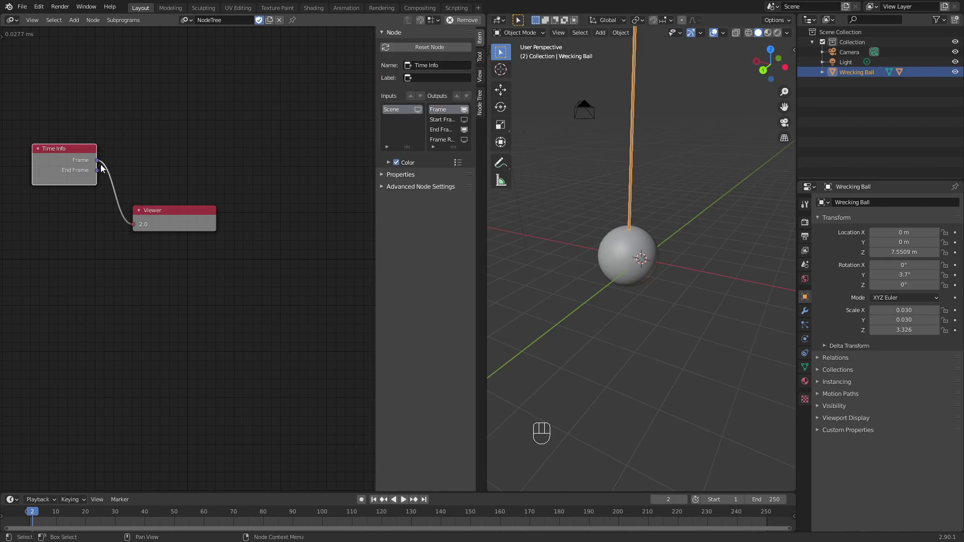
{"action": "left_click_drag", "start_coordinate": [97, 170], "coordinate": [133, 225]}
Return the playhead to frame 1 and set the scene's end frame to 100.
{"action": "key", "text": "space"}
{"action": "left_click_drag", "start_coordinate": [201, 520], "coordinate": [29, 520]}
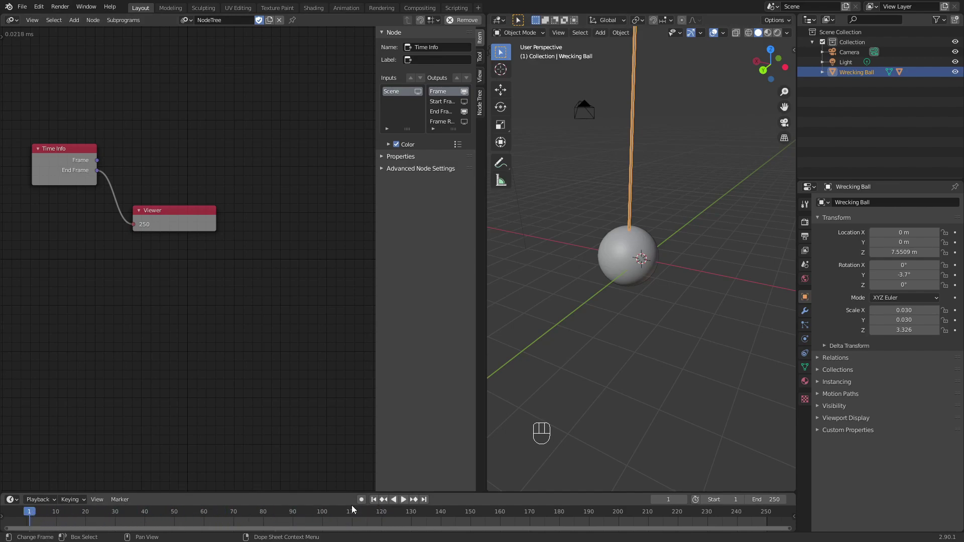
{"action": "left_click", "coordinate": [764, 500]}
{"action": "type", "text": "100"}
{"action": "key", "text": "Return"}
{"action": "key", "text": "space"}
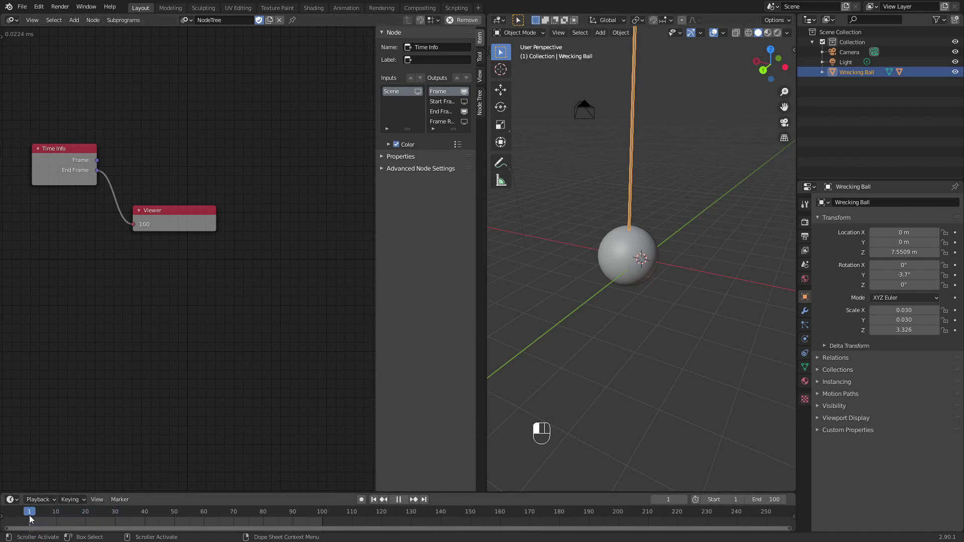
Add a Divide math node with Frame as A and End Frame as B, and connect its result to the Viewer.
{"action": "scroll", "coordinate": [121, 233], "scroll_direction": "up", "scroll_amount": 3}
{"action": "middle_click_drag", "start_coordinate": [145, 239], "coordinate": [205, 325]}
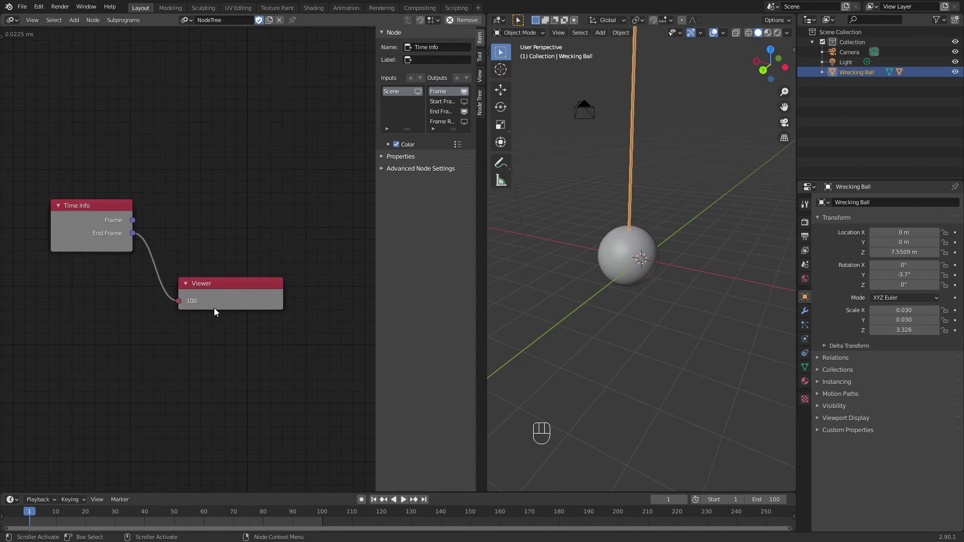
{"action": "key", "text": "ctrl+a"}
{"action": "type", "text": "divi"}
{"action": "key", "text": "Return"}
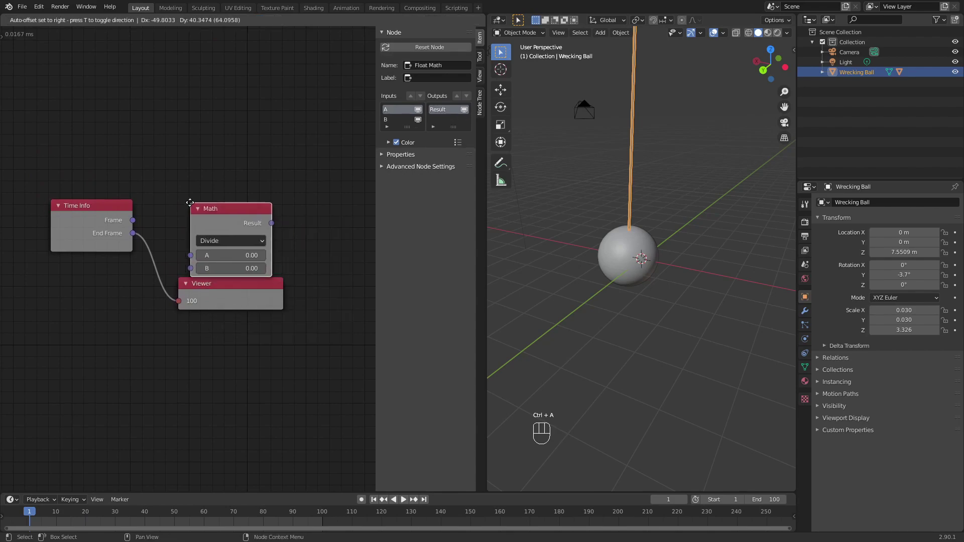
{"action": "left_click", "coordinate": [193, 179]}
{"action": "left_click_drag", "start_coordinate": [133, 221], "coordinate": [193, 227]}
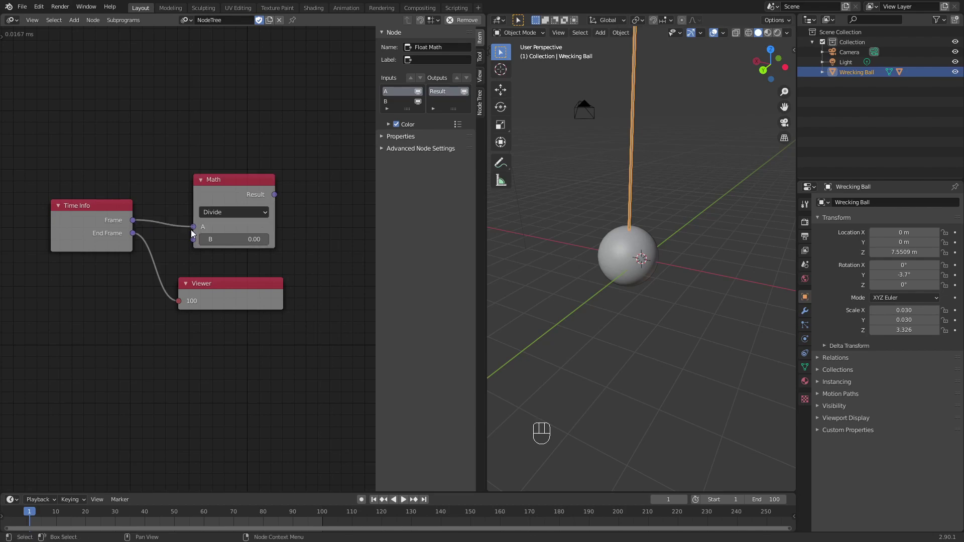
{"action": "left_click_drag", "start_coordinate": [133, 233], "coordinate": [193, 239]}
{"action": "left_click_drag", "start_coordinate": [259, 196], "coordinate": [283, 279]}
Scrub the timeline to frame 100, the midpoint and back to frame 1 to check the divided value.
{"action": "left_click_drag", "start_coordinate": [34, 522], "coordinate": [321, 514]}
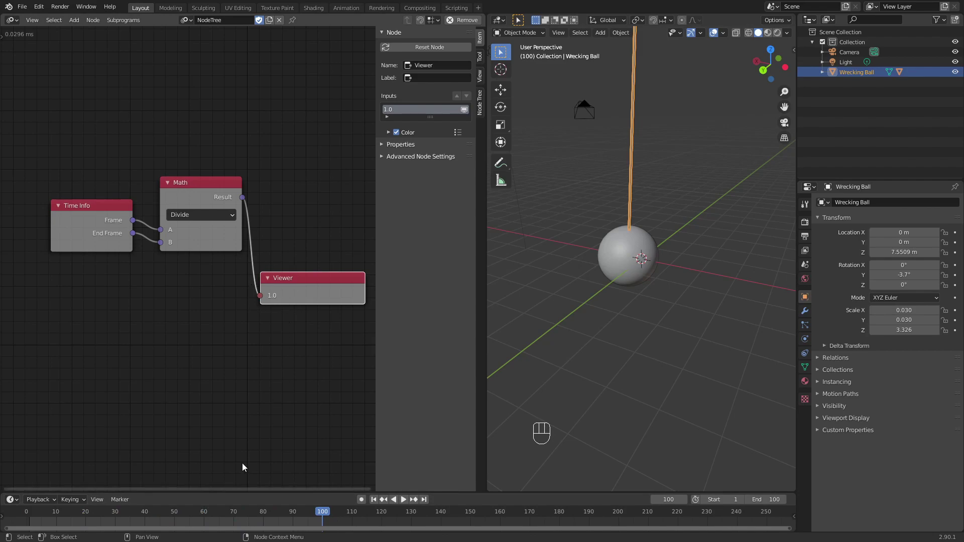
{"action": "left_click", "coordinate": [170, 513]}
{"action": "key", "text": "space"}
{"action": "key", "text": "space"}
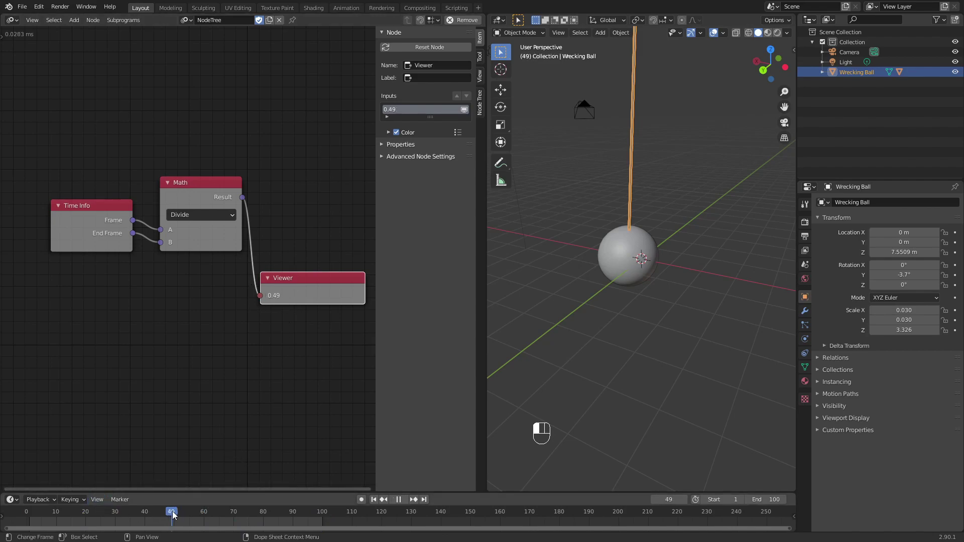
{"action": "left_click_drag", "start_coordinate": [75, 517], "coordinate": [29, 517]}
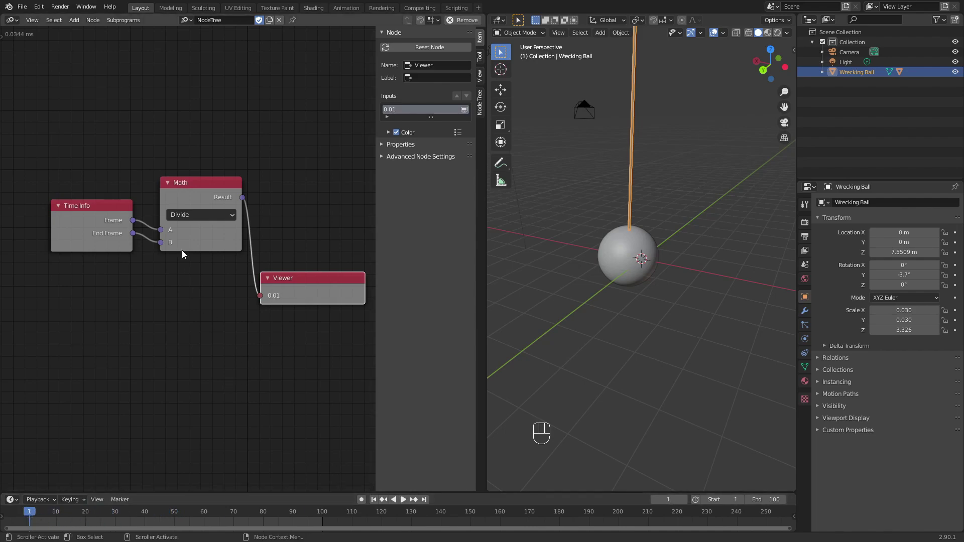
Add a Constants node above the Divide node and set it to 2 Pi.
{"action": "middle_click_drag", "start_coordinate": [240, 245], "coordinate": [223, 267]}
{"action": "key", "text": "ctrl+a"}
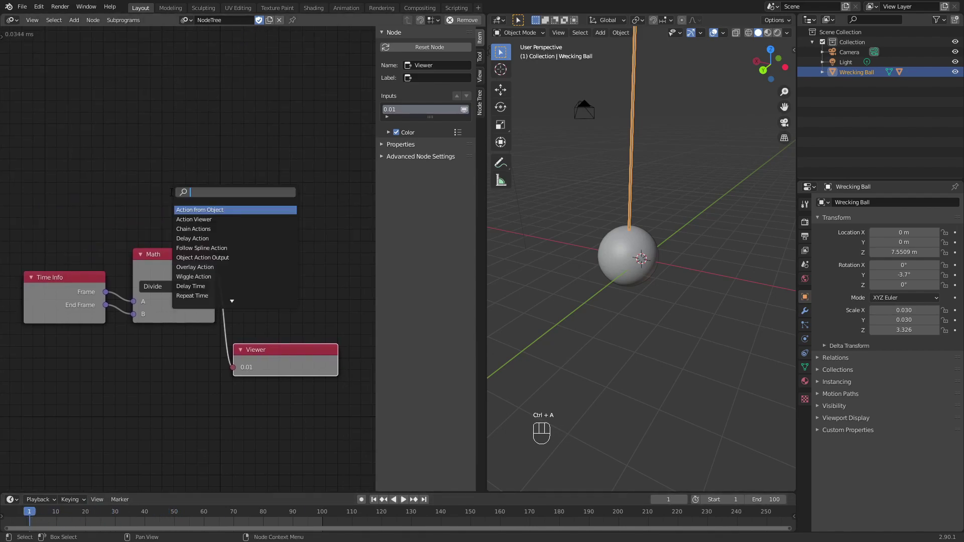
{"action": "type", "text": "const"}
{"action": "key", "text": "Down"}
{"action": "key", "text": "Down"}
{"action": "key", "text": "Down"}
{"action": "key", "text": "Down"}
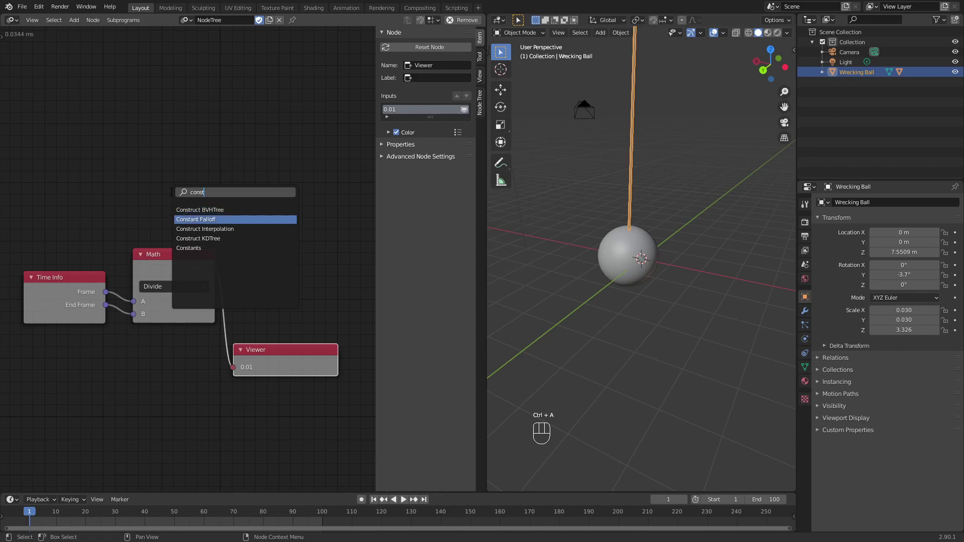
{"action": "key", "text": "Return"}
{"action": "left_click_drag", "start_coordinate": [174, 187], "coordinate": [153, 193]}
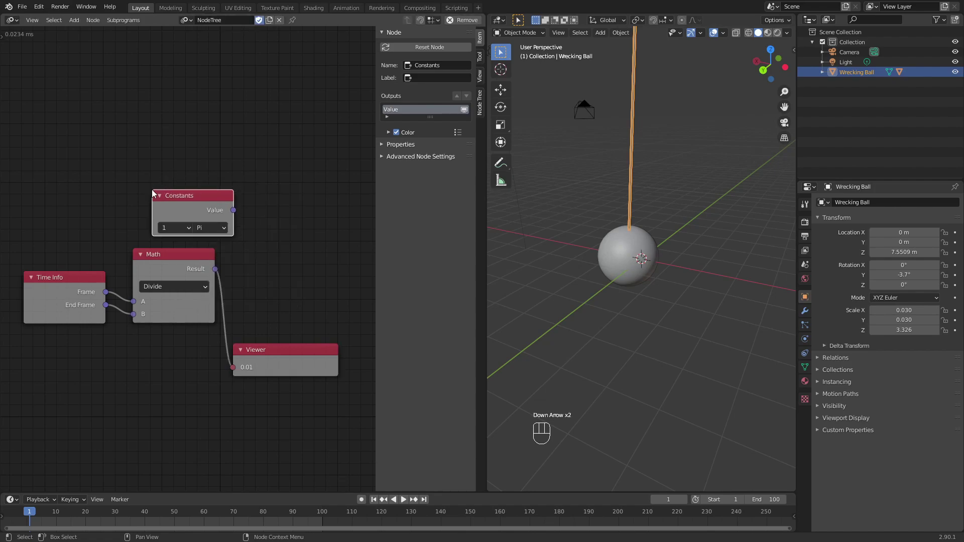
{"action": "left_click", "coordinate": [184, 227]}
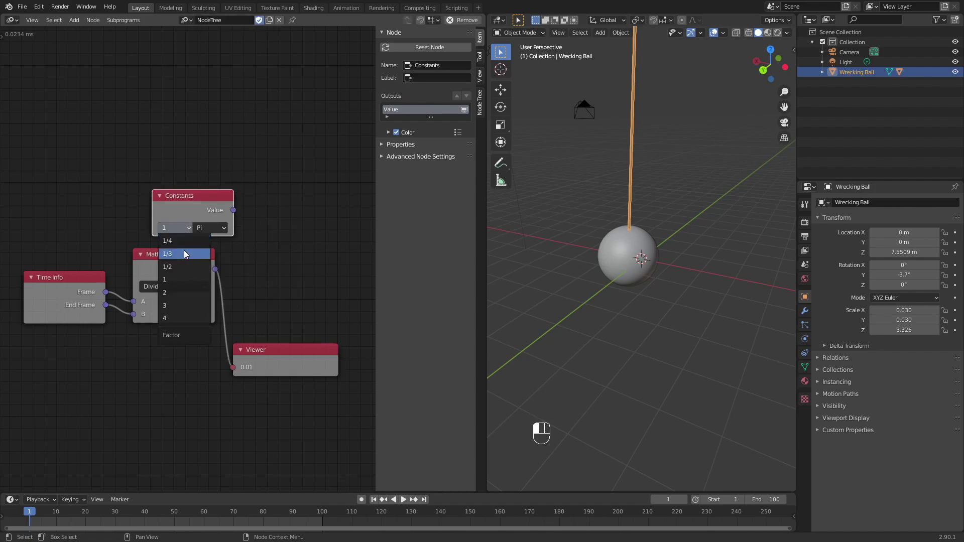
{"action": "left_click", "coordinate": [175, 292]}
{"action": "left_click_drag", "start_coordinate": [196, 199], "coordinate": [178, 199]}
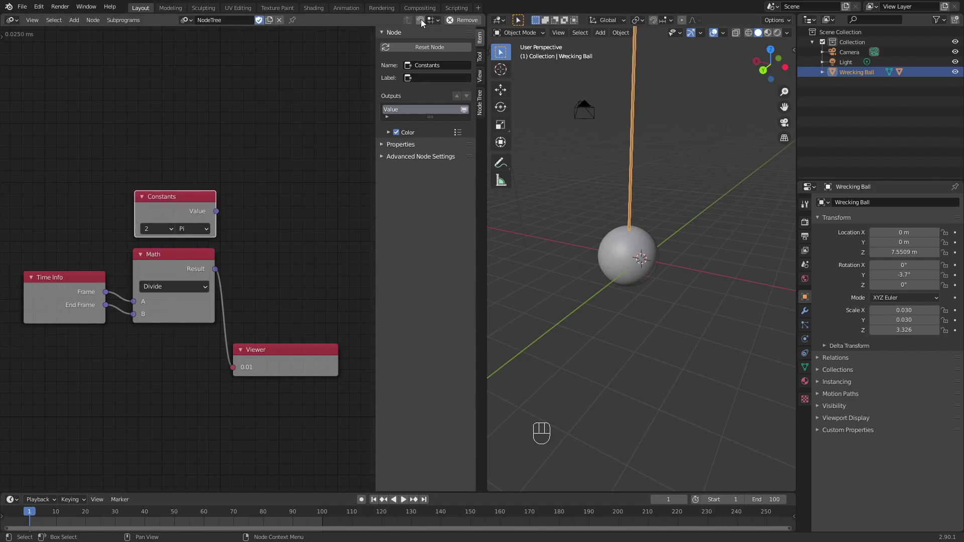
Enable node snapping and align the Constants and Divide nodes, moving the Viewer aside to free space.
{"action": "left_click_drag", "start_coordinate": [163, 209], "coordinate": [166, 213]}
{"action": "mouse_move", "coordinate": [155, 259]}
{"action": "left_mouse_down"}
{"action": "mouse_move", "coordinate": [186, 262]}
{"action": "mouse_move", "coordinate": [160, 252]}
{"action": "mouse_move", "coordinate": [163, 265]}
{"action": "left_mouse_up"}
{"action": "middle_click_drag", "start_coordinate": [304, 348], "coordinate": [280, 360]}
{"action": "left_click_drag", "start_coordinate": [234, 369], "coordinate": [280, 360]}
Add a Multiply math node with the 2 Pi constant as A and the division result as B, and connect its result to the Viewer.
{"action": "key", "text": "ctrl+a"}
{"action": "type", "text": "mult"}
{"action": "key", "text": "Return"}
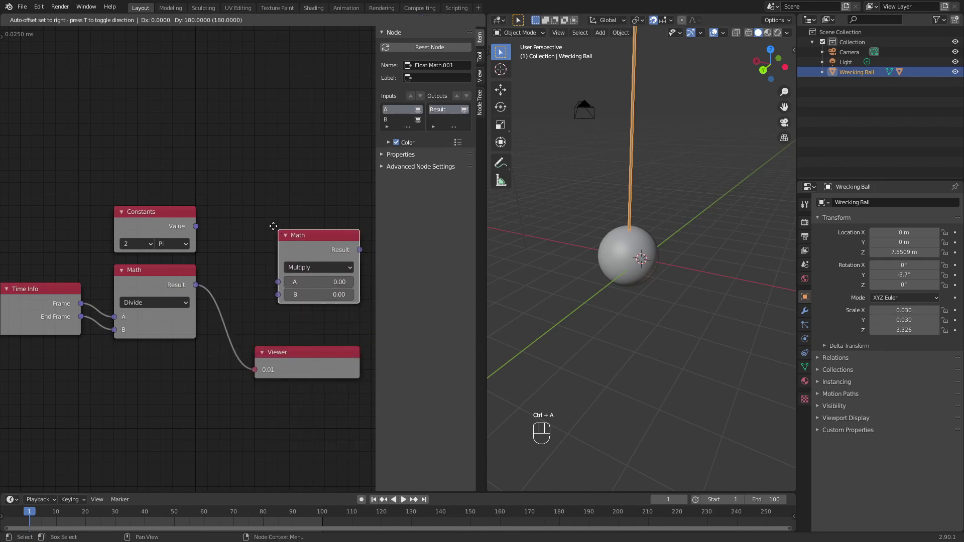
{"action": "left_click", "coordinate": [249, 227]}
{"action": "left_click_drag", "start_coordinate": [195, 227], "coordinate": [255, 281]}
{"action": "left_click_drag", "start_coordinate": [195, 284], "coordinate": [254, 294]}
{"action": "left_click_drag", "start_coordinate": [336, 250], "coordinate": [254, 370]}
{"action": "middle_click_drag", "start_coordinate": [314, 393], "coordinate": [267, 392]}
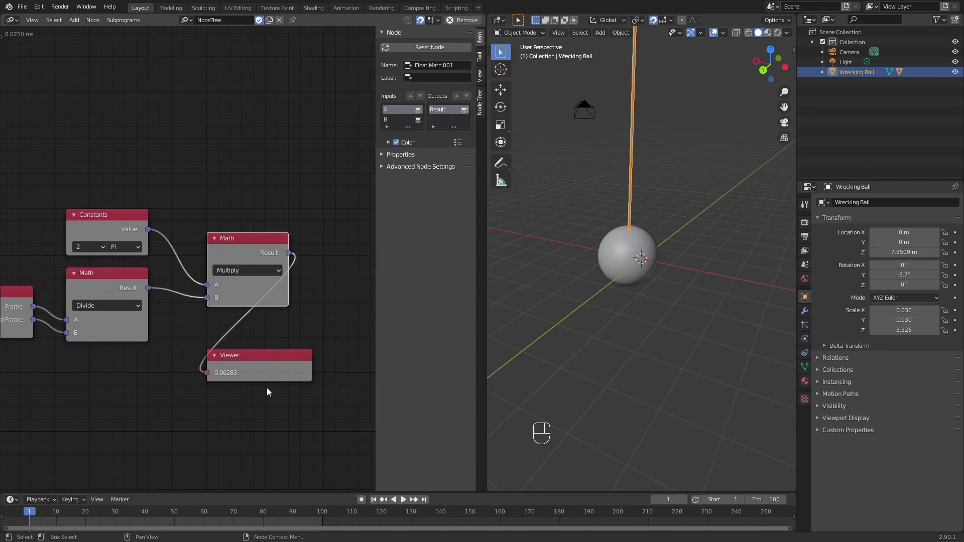
Hide the node editor's sidebar and move the Viewer node clear of the Multiply node.
{"action": "key", "text": "n"}
{"action": "left_click_drag", "start_coordinate": [343, 352], "coordinate": [413, 329]}
{"action": "right_click", "coordinate": [387, 358]}
{"action": "left_click", "coordinate": [285, 351]}
Scrub the timeline up to frame 100 to examine the multiplied value in the Viewer.
{"action": "middle_click_drag", "start_coordinate": [323, 433], "coordinate": [298, 425]}
{"action": "left_click_drag", "start_coordinate": [33, 510], "coordinate": [59, 510]}
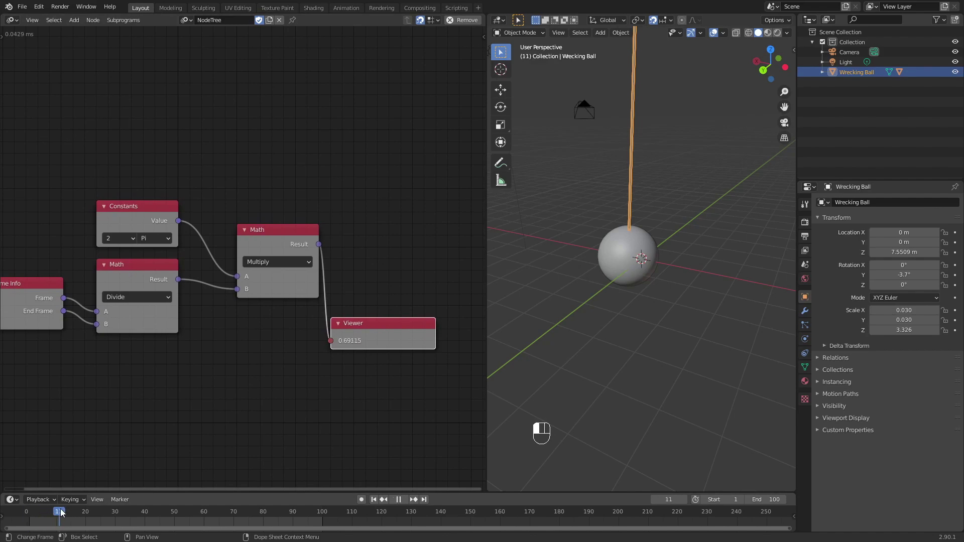
{"action": "left_click_drag", "start_coordinate": [169, 505], "coordinate": [324, 512]}
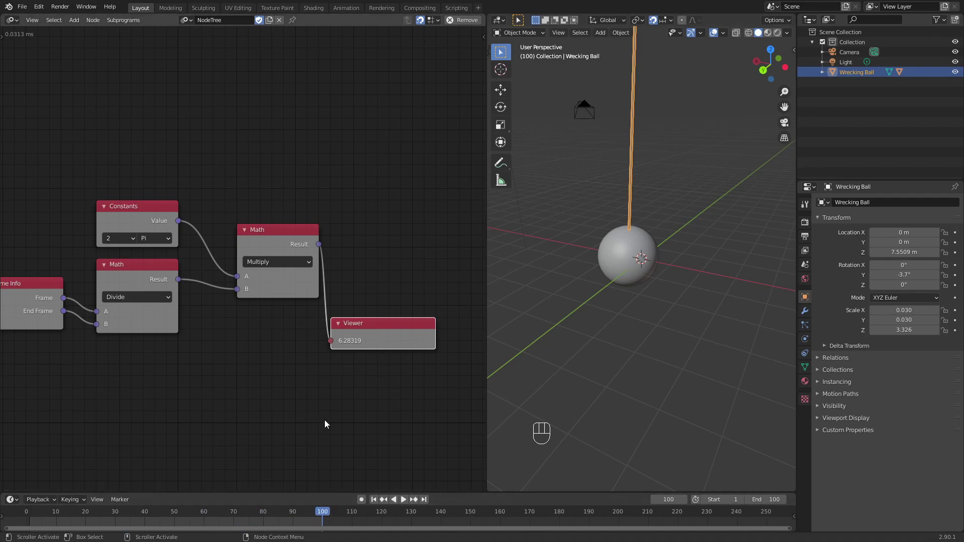
Add a Float Math node beyond the Multiply node and set its operation to Cos.
{"action": "middle_click_drag", "start_coordinate": [327, 422], "coordinate": [278, 450]}
{"action": "key", "text": "ctrl+a"}
{"action": "type", "text": "cos"}
{"action": "key", "text": "BackSpace"}
{"action": "key", "text": "BackSpace"}
{"action": "key", "text": "BackSpace"}
{"action": "type", "text": "math"}
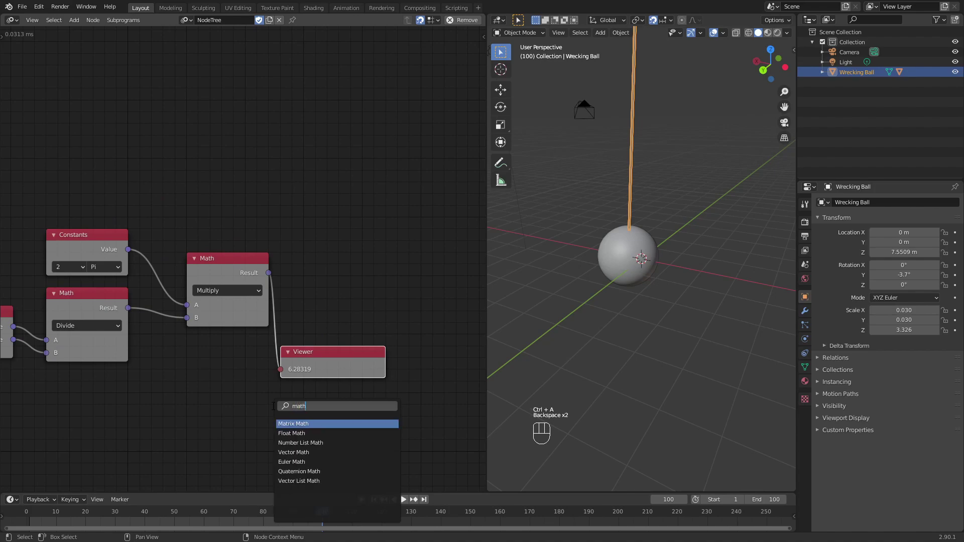
{"action": "key", "text": "Down"}
{"action": "key", "text": "Return"}
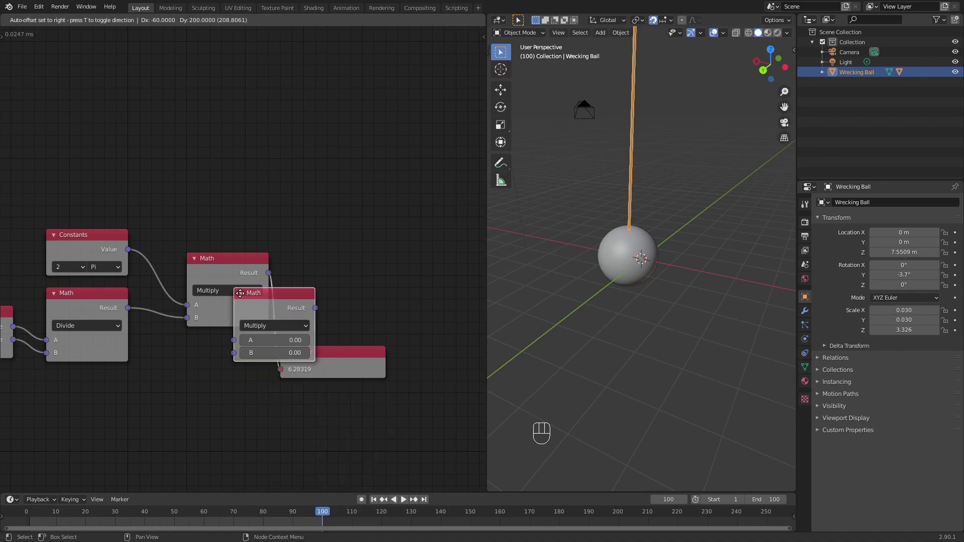
{"action": "left_click", "coordinate": [331, 242]}
{"action": "left_click", "coordinate": [348, 279]}
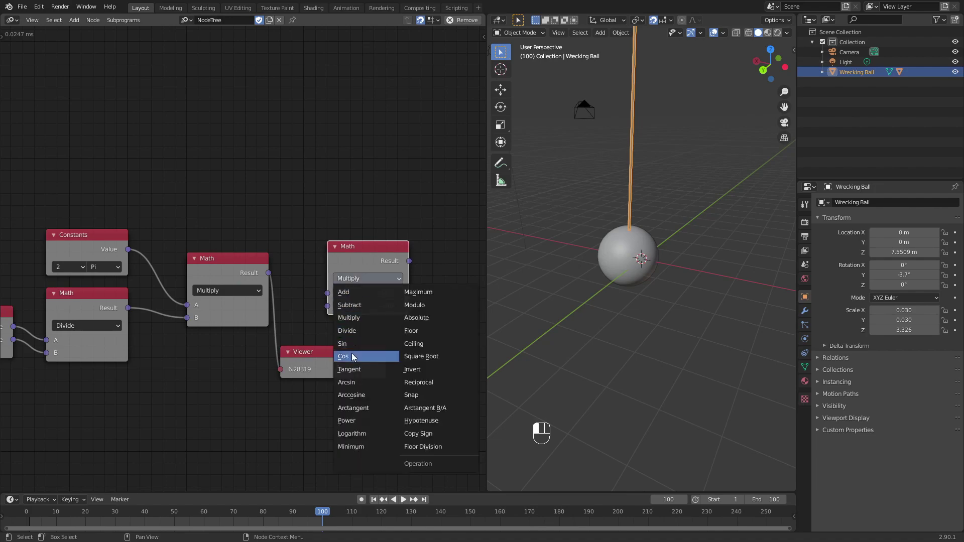
{"action": "left_click", "coordinate": [351, 355]}
Connect the Multiply result to the Cos node and the Cos result to the Viewer, then go to frame 0.
{"action": "left_click_drag", "start_coordinate": [269, 273], "coordinate": [327, 294]}
{"action": "left_click_drag", "start_coordinate": [359, 248], "coordinate": [418, 339]}
{"action": "left_click", "coordinate": [26, 512]}
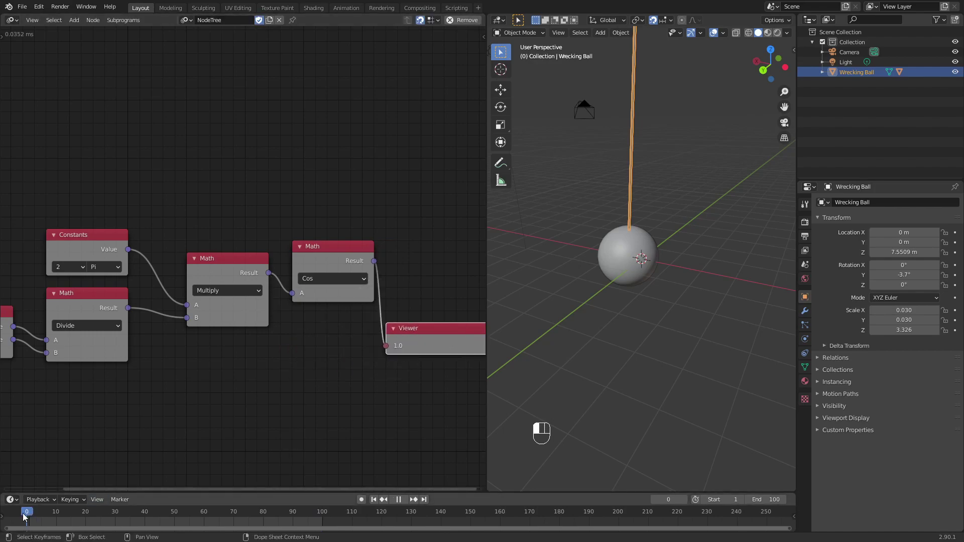
Stop playback and scrub the timeline up to frame 100 to examine the cosine value in the Viewer.
{"action": "middle_click_drag", "start_coordinate": [351, 394], "coordinate": [248, 376]}
{"action": "key", "text": "space"}
{"action": "left_click_drag", "start_coordinate": [128, 512], "coordinate": [322, 518]}
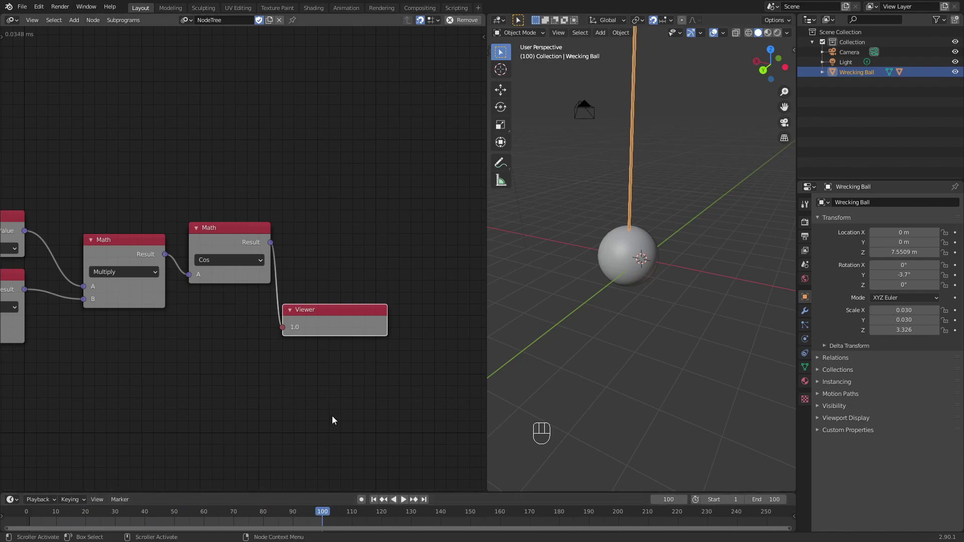
Move the Viewer farther from the Cos node and add an Object Transforms Output node above it.
{"action": "middle_click_drag", "start_coordinate": [355, 408], "coordinate": [233, 447]}
{"action": "left_click_drag", "start_coordinate": [199, 363], "coordinate": [259, 363]}
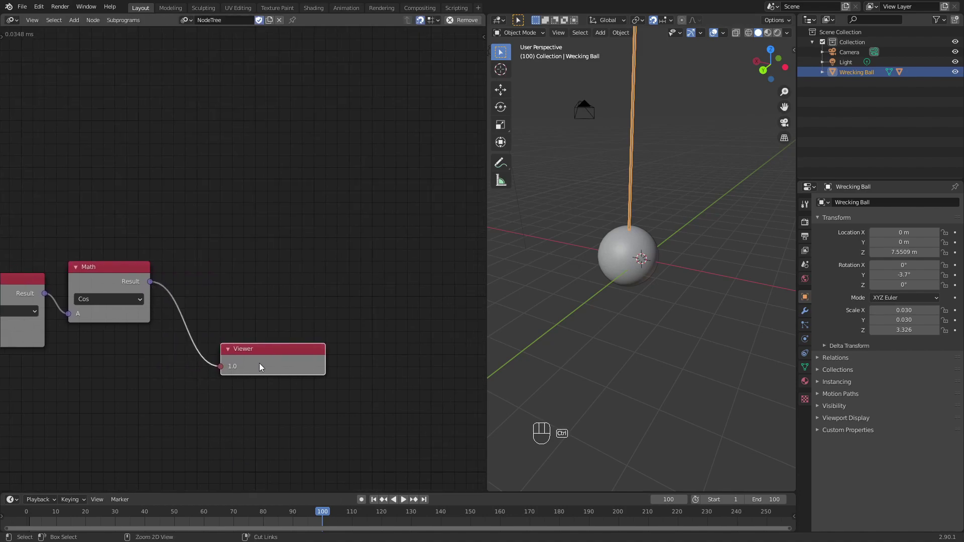
{"action": "key", "text": "ctrl+a"}
{"action": "type", "text": "transforms out"}
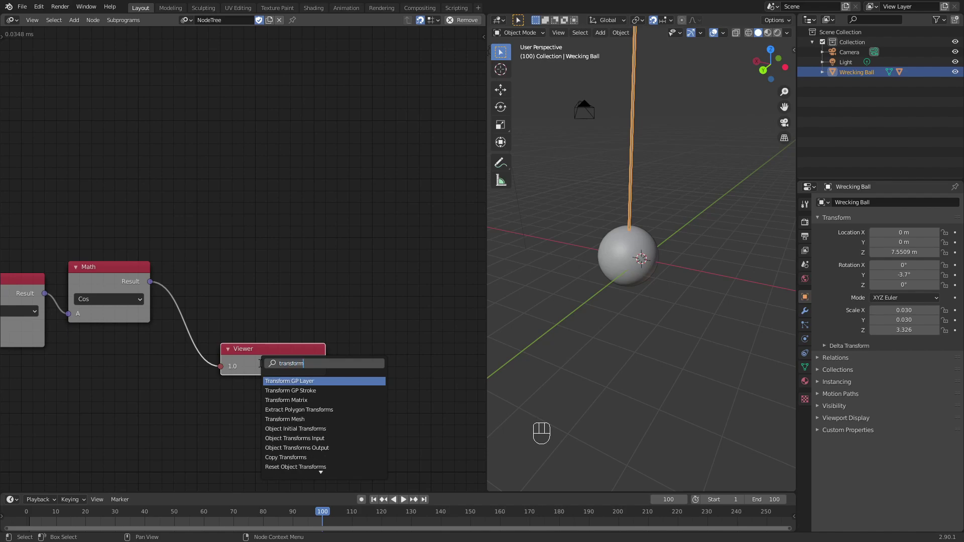
{"action": "key", "text": "Return"}
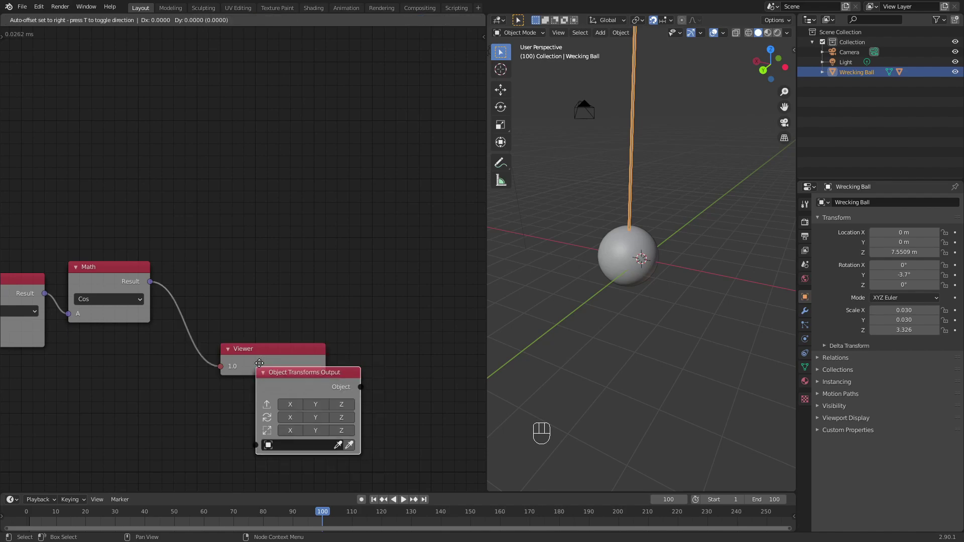
{"action": "left_click", "coordinate": [295, 210]}
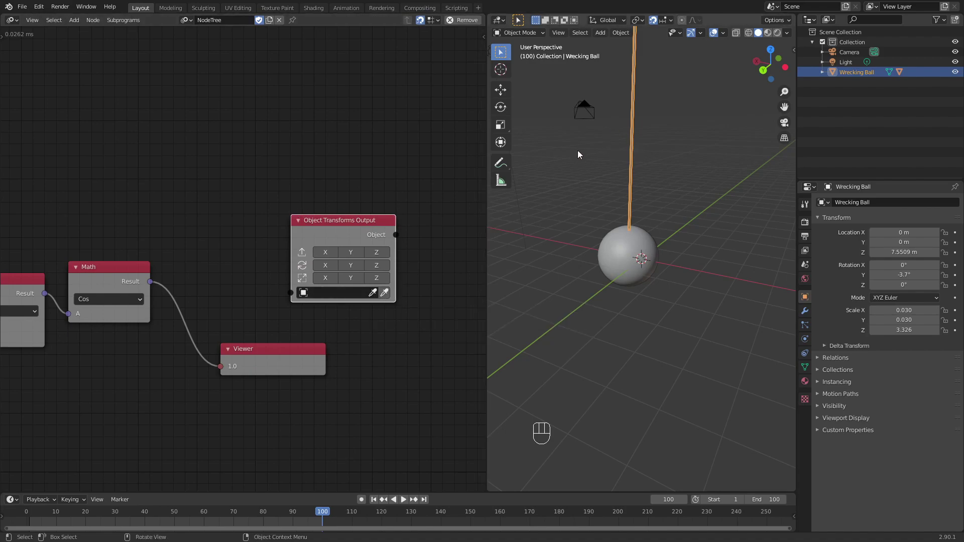
Assign the Wrecking Ball to the Object Transforms Output node and enable its Y rotation.
{"action": "left_click", "coordinate": [385, 292]}
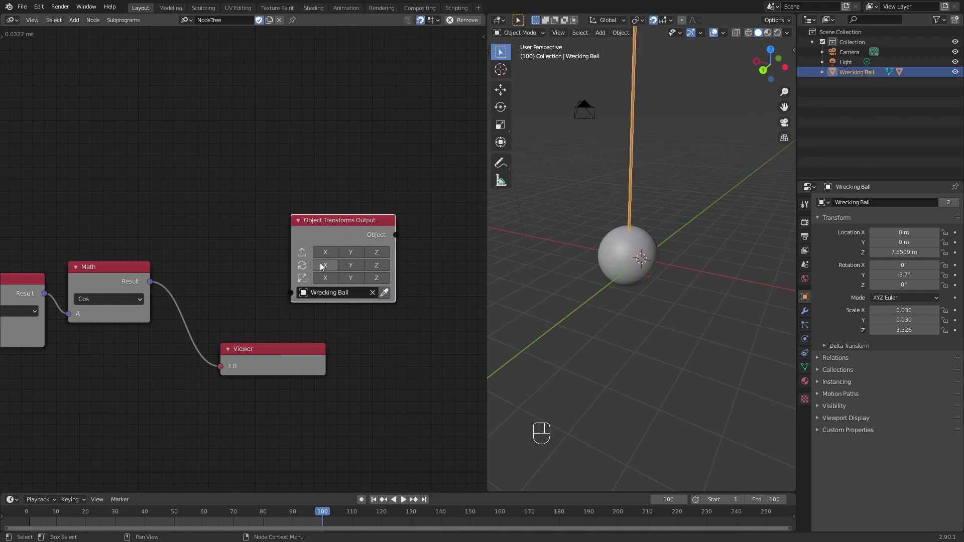
{"action": "scroll", "coordinate": [318, 265], "scroll_direction": "up", "scroll_amount": 1}
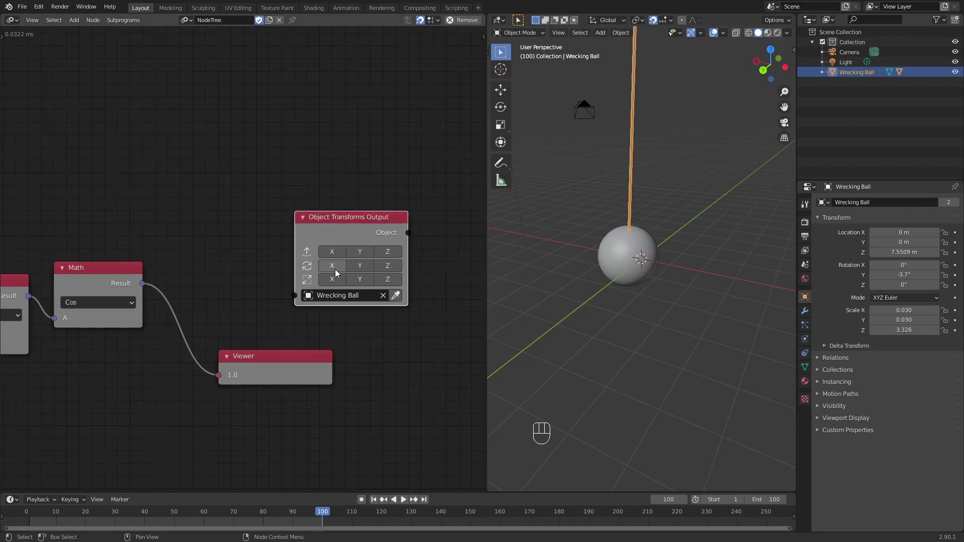
{"action": "left_click", "coordinate": [360, 266]}
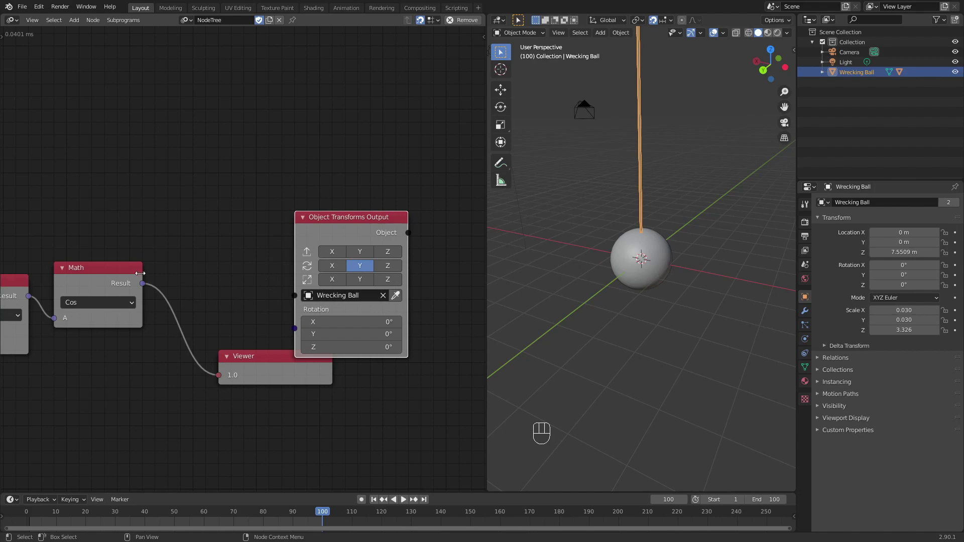
Link the Cos result to the output's Rotation through a Combine Euler node set to degrees, feeding its Y input.
{"action": "left_click_drag", "start_coordinate": [143, 284], "coordinate": [293, 328]}
{"action": "left_click_drag", "start_coordinate": [227, 264], "coordinate": [213, 165]}
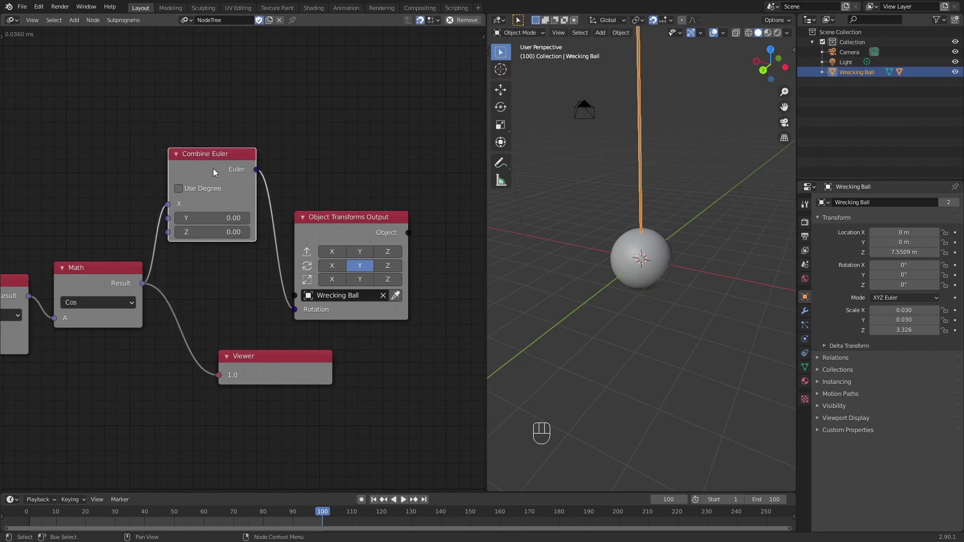
{"action": "left_click", "coordinate": [180, 188]}
{"action": "left_click_drag", "start_coordinate": [170, 208], "coordinate": [171, 220]}
{"action": "left_click_drag", "start_coordinate": [199, 161], "coordinate": [208, 243]}
Scrub the timeline from the start to frame 99 to examine the ball's swing up close.
{"action": "middle_click_drag", "start_coordinate": [618, 279], "coordinate": [640, 266]}
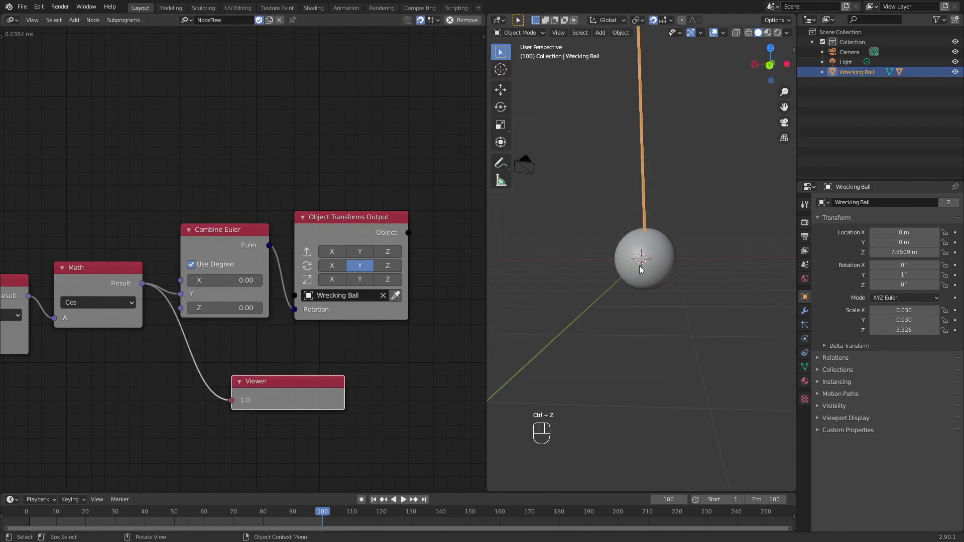
{"action": "scroll", "coordinate": [641, 271], "scroll_direction": "up", "scroll_amount": 3}
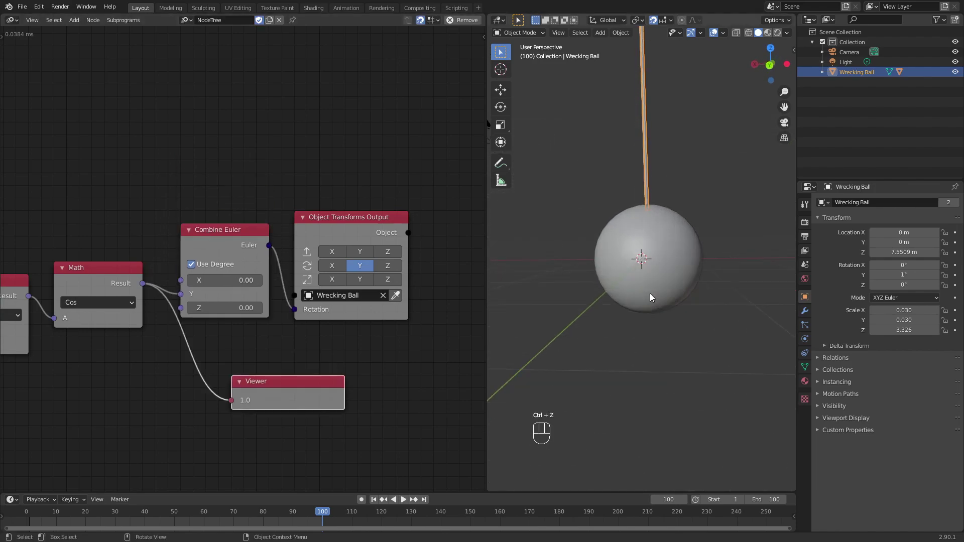
{"action": "left_click_drag", "start_coordinate": [34, 516], "coordinate": [319, 500]}
Duplicate the Cos node, place the copy above it and set its operation to Multiply.
{"action": "middle_click_drag", "start_coordinate": [129, 245], "coordinate": [241, 279]}
{"action": "left_click", "coordinate": [201, 304]}
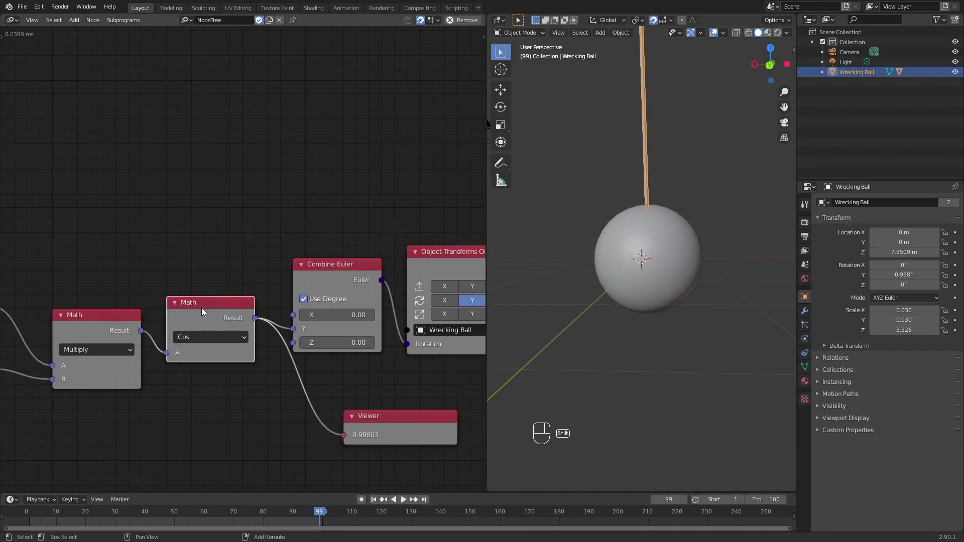
{"action": "key", "text": "shift+d"}
{"action": "left_click", "coordinate": [215, 168]}
{"action": "left_click", "coordinate": [205, 226]}
{"action": "left_click_drag", "start_coordinate": [208, 167], "coordinate": [219, 192]}
{"action": "middle_click_drag", "start_coordinate": [215, 86], "coordinate": [263, 107]}
Add a Float Input node above and before the new Multiply node.
{"action": "key", "text": "shift+a"}
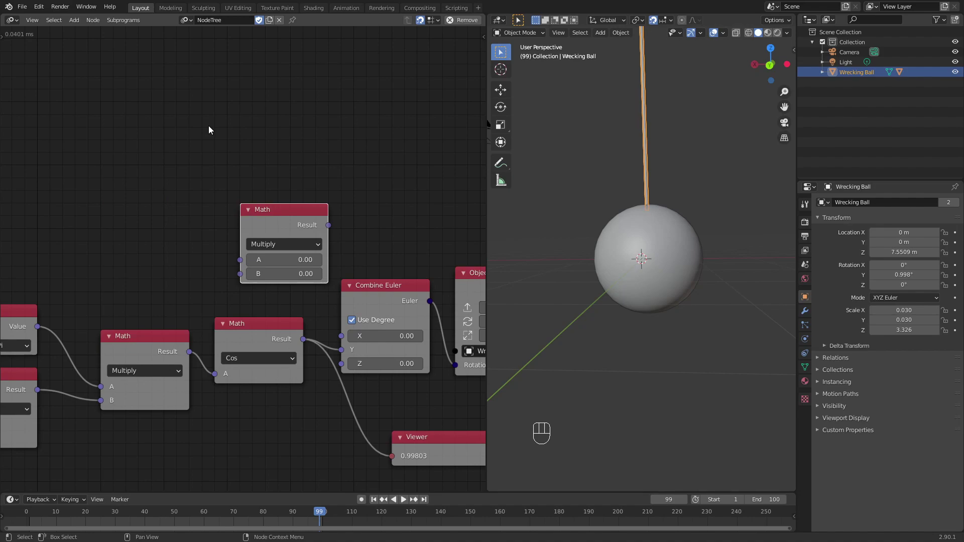
{"action": "key", "text": "ctrl+a"}
{"action": "type", "text": "float in"}
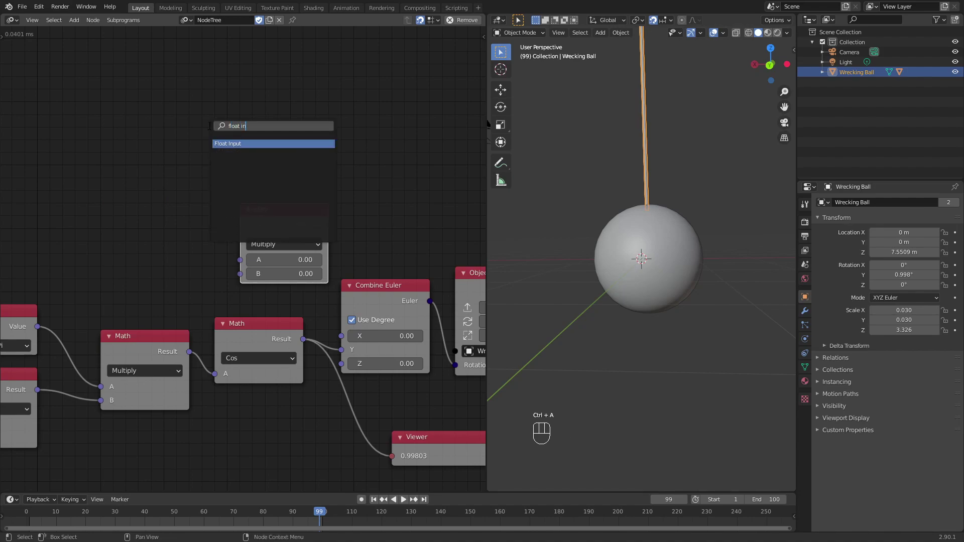
{"action": "key", "text": "Return"}
{"action": "left_click", "coordinate": [105, 123]}
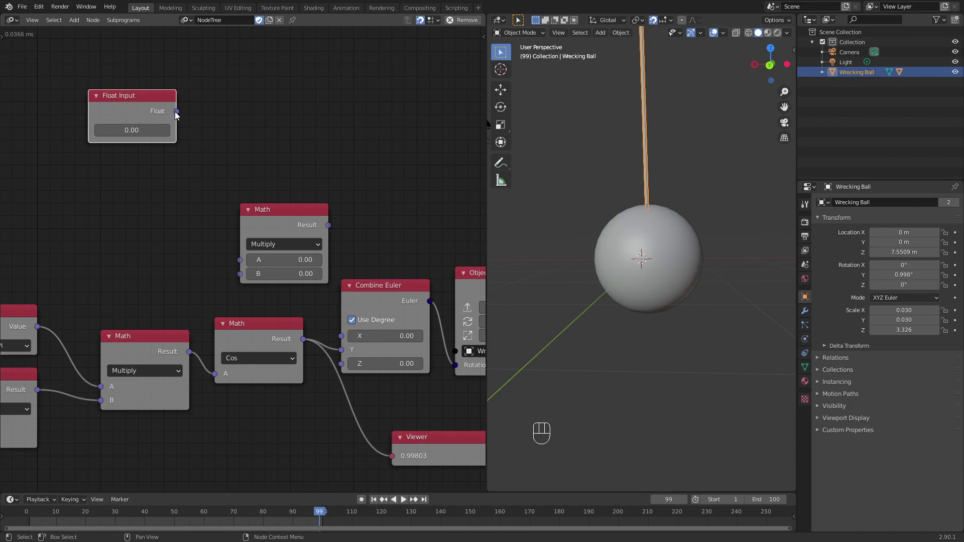
Connect the Float Input to the new Multiply's A, the Cos result to its B, and its result to Combine Euler's Y.
{"action": "left_click_drag", "start_coordinate": [176, 112], "coordinate": [240, 274]}
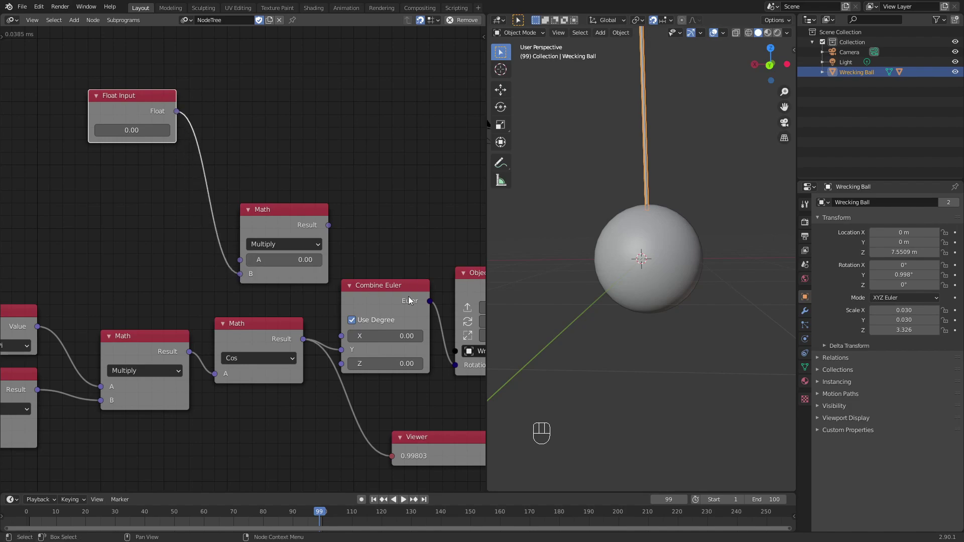
{"action": "left_click_drag", "start_coordinate": [303, 339], "coordinate": [257, 301]}
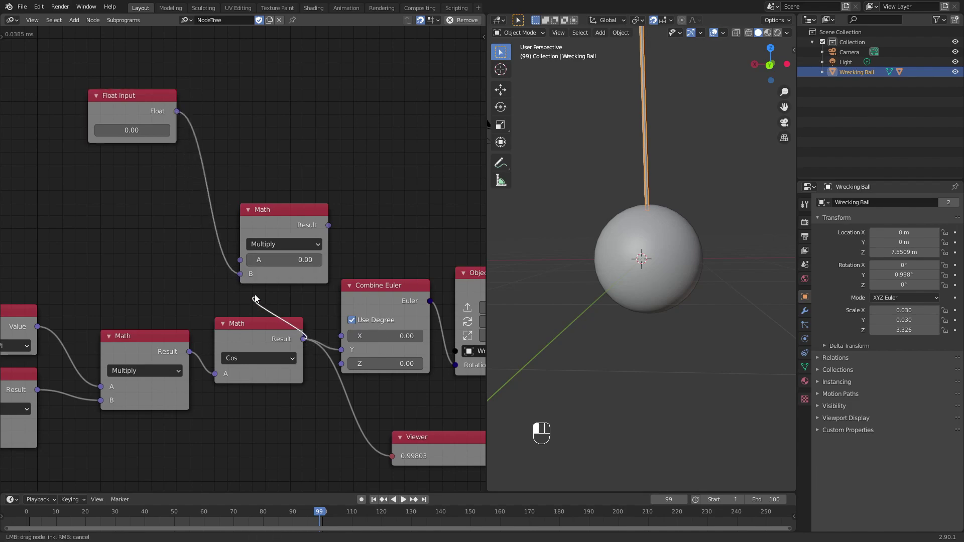
{"action": "left_click_drag", "start_coordinate": [237, 263], "coordinate": [240, 261]}
{"action": "left_click", "coordinate": [301, 340]}
{"action": "left_click_drag", "start_coordinate": [300, 338], "coordinate": [240, 276]}
{"action": "left_click", "coordinate": [329, 227]}
{"action": "left_click_drag", "start_coordinate": [329, 227], "coordinate": [341, 349]}
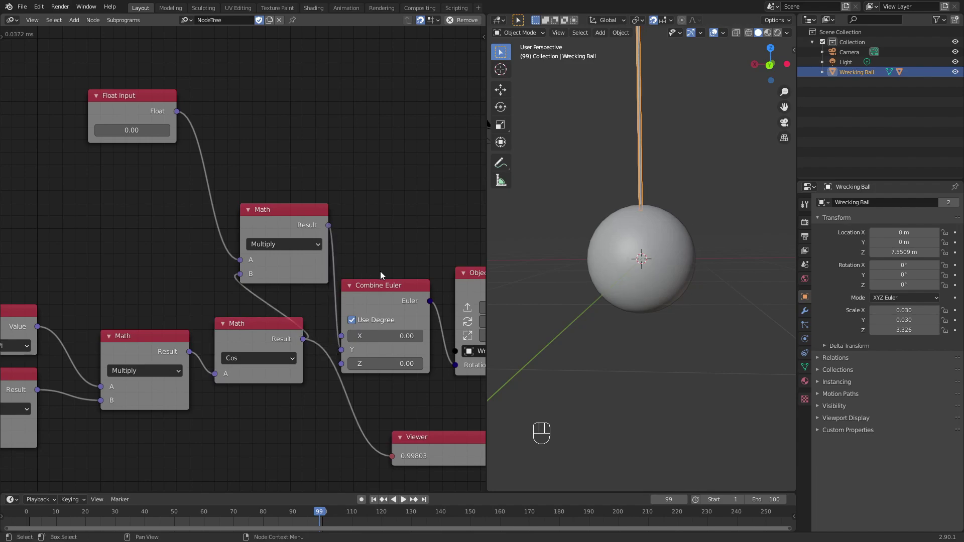
Line up the new Multiply node between Cos and Combine Euler and connect its result to the Viewer.
{"action": "middle_click_drag", "start_coordinate": [418, 232], "coordinate": [286, 227]}
{"action": "left_click_drag", "start_coordinate": [255, 215], "coordinate": [444, 357]}
{"action": "left_click_drag", "start_coordinate": [281, 284], "coordinate": [380, 276]}
{"action": "left_click_drag", "start_coordinate": [149, 206], "coordinate": [228, 267]}
{"action": "middle_click_drag", "start_coordinate": [189, 235], "coordinate": [207, 210]}
{"action": "left_click_drag", "start_coordinate": [302, 259], "coordinate": [276, 426]}
Set the Float Input value to 70.
{"action": "left_click", "coordinate": [30, 95]}
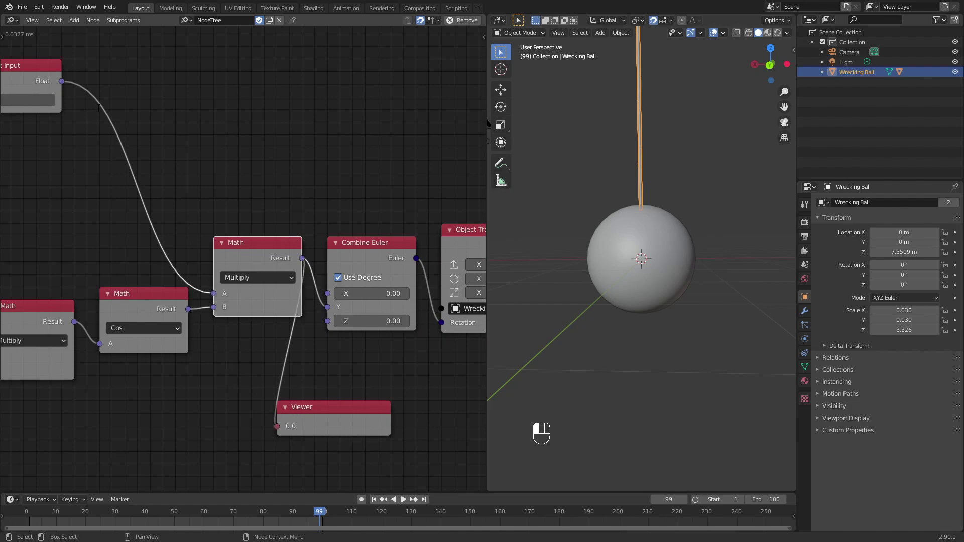
{"action": "type", "text": "70"}
{"action": "key", "text": "Return"}
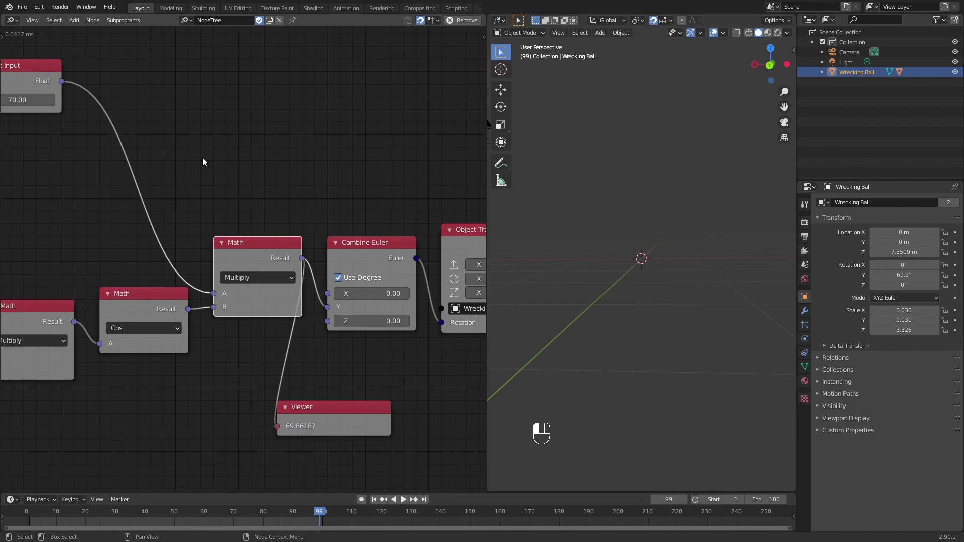
Scrub through the timeline and play the animation to examine the wrecking ball's full swing.
{"action": "scroll", "coordinate": [683, 245], "scroll_direction": "down", "scroll_amount": 6}
{"action": "scroll", "coordinate": [675, 245], "scroll_direction": "up", "scroll_amount": 2}
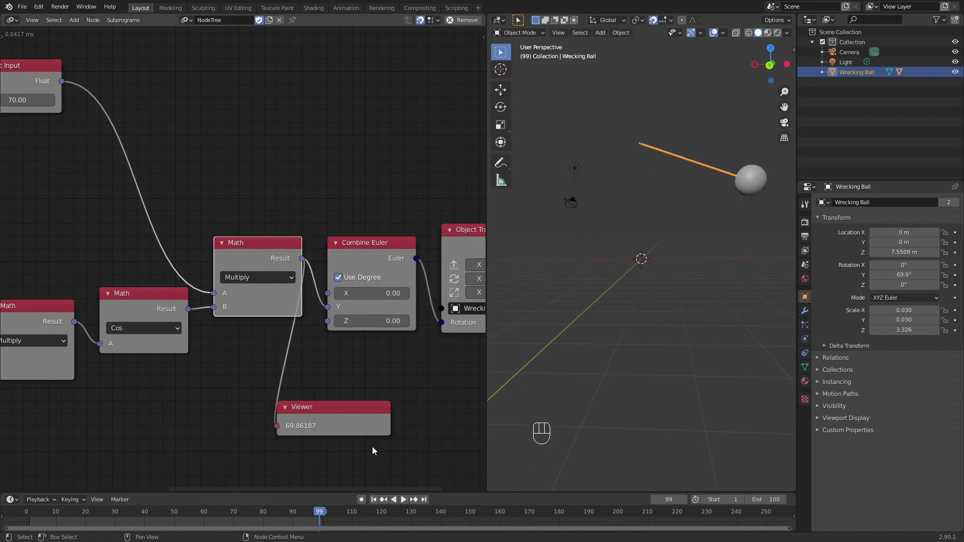
{"action": "left_click_drag", "start_coordinate": [29, 514], "coordinate": [324, 519]}
{"action": "key", "text": "space"}
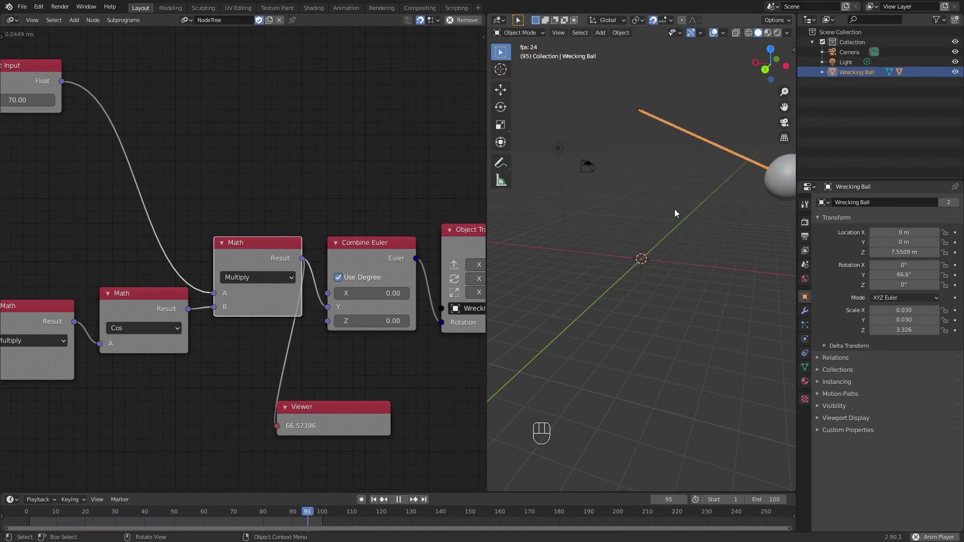
{"action": "key", "text": "space"}
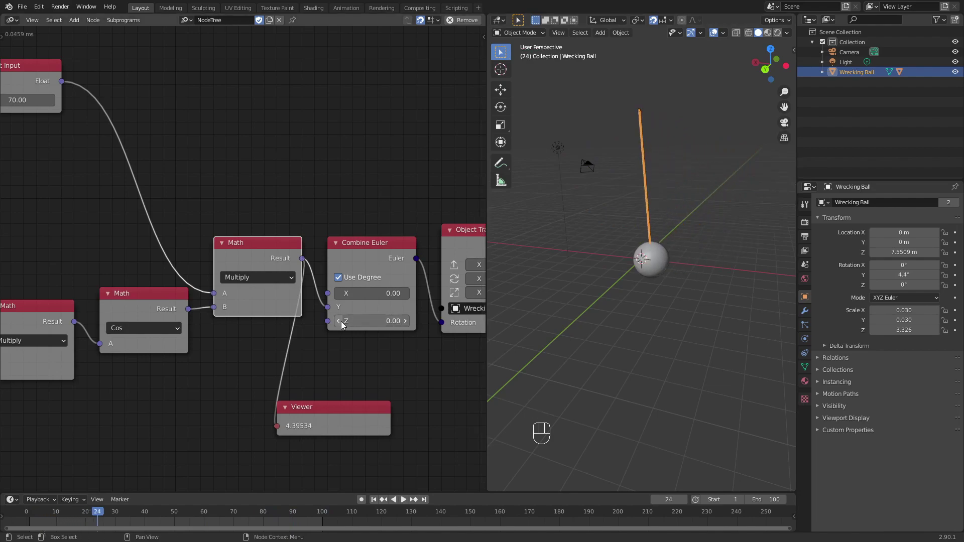
Show the node editor's sidebar and label the Float Input node "Swing Value".
{"action": "scroll", "coordinate": [385, 342], "scroll_direction": "up", "scroll_amount": 1}
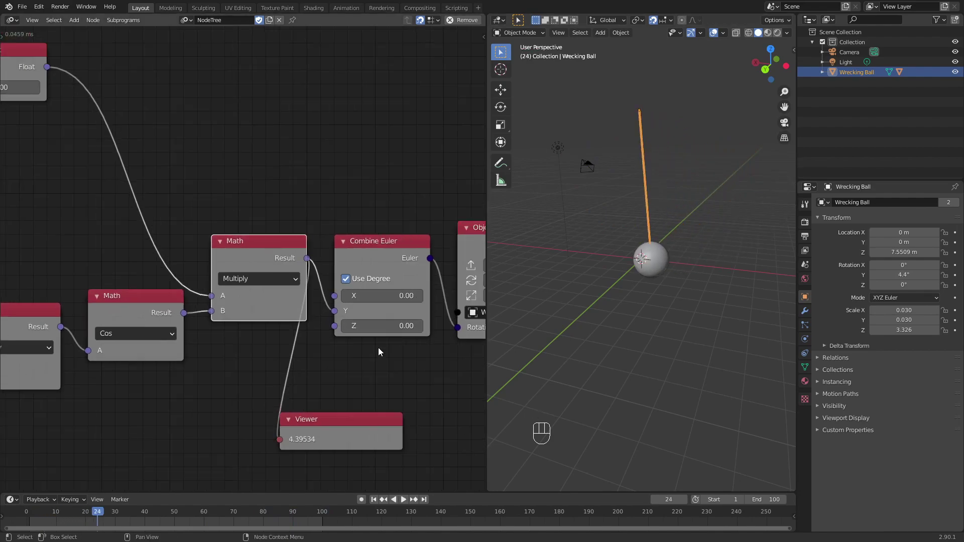
{"action": "scroll", "coordinate": [378, 347], "scroll_direction": "down", "scroll_amount": 2}
{"action": "middle_click_drag", "start_coordinate": [66, 153], "coordinate": [157, 239]}
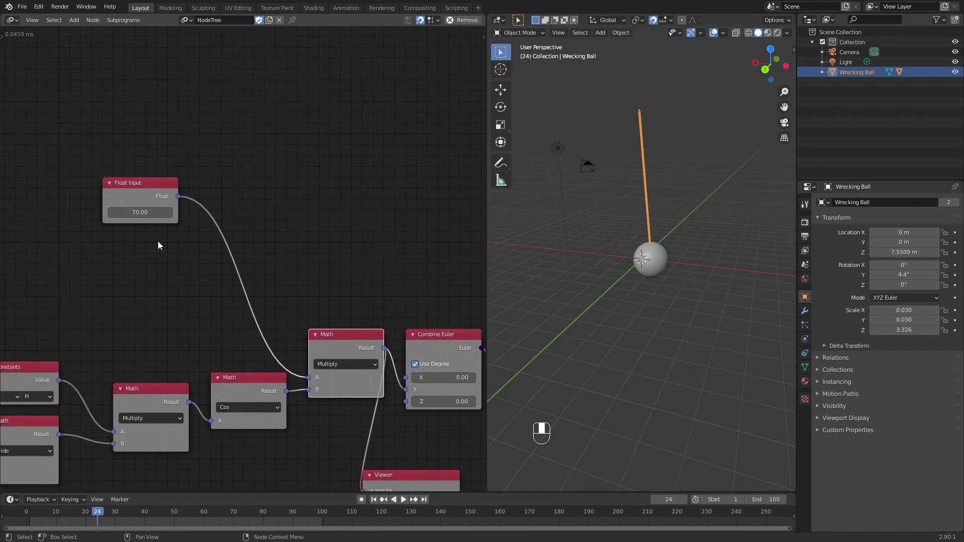
{"action": "scroll", "coordinate": [157, 240], "scroll_direction": "up", "scroll_amount": 1}
{"action": "left_click", "coordinate": [107, 193]}
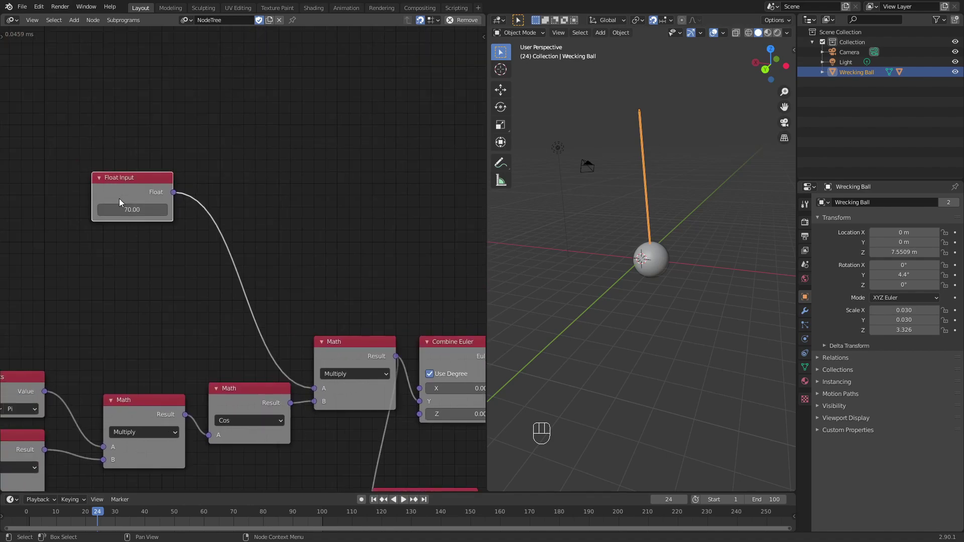
{"action": "key", "text": "n"}
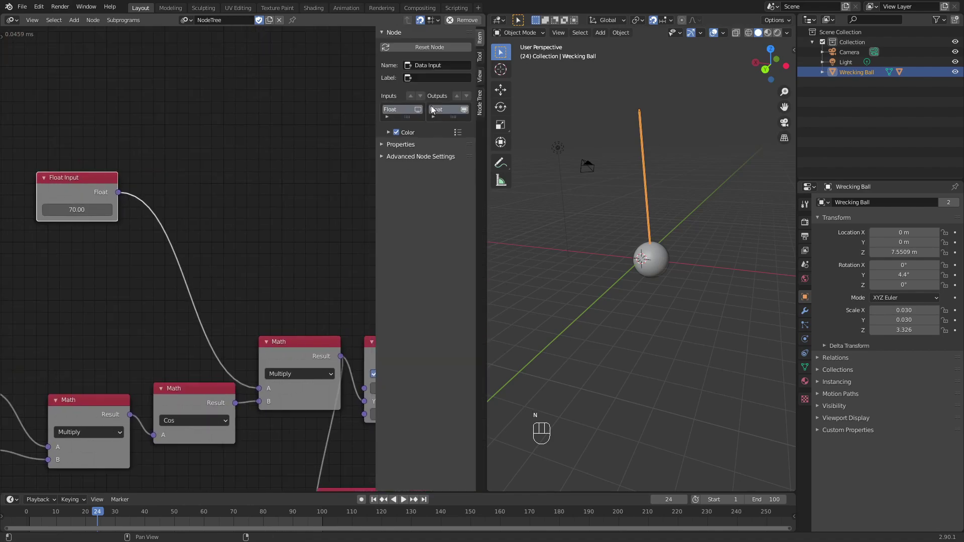
{"action": "left_click", "coordinate": [434, 77]}
Try giving the Swing Value node a turquoise custom colour.
{"action": "left_click", "coordinate": [388, 132]}
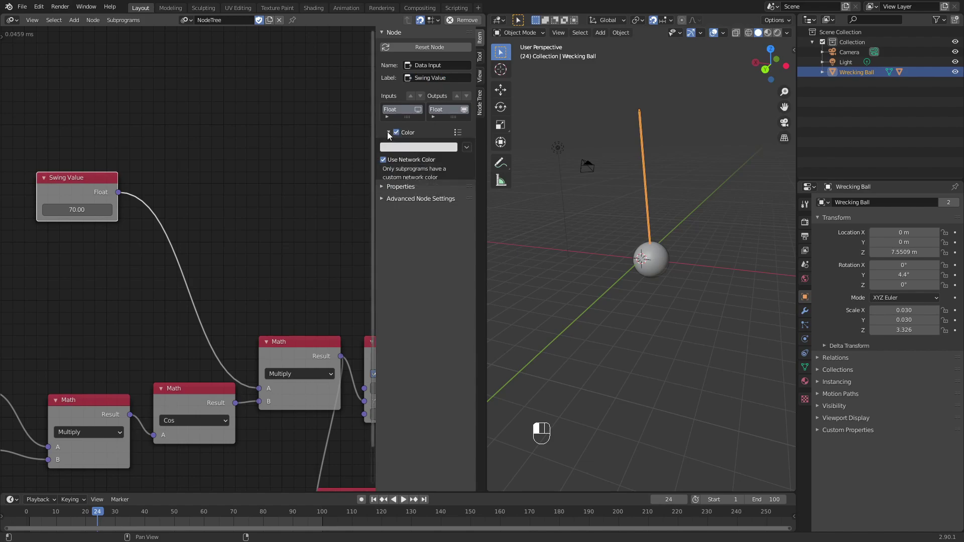
{"action": "left_click", "coordinate": [411, 150]}
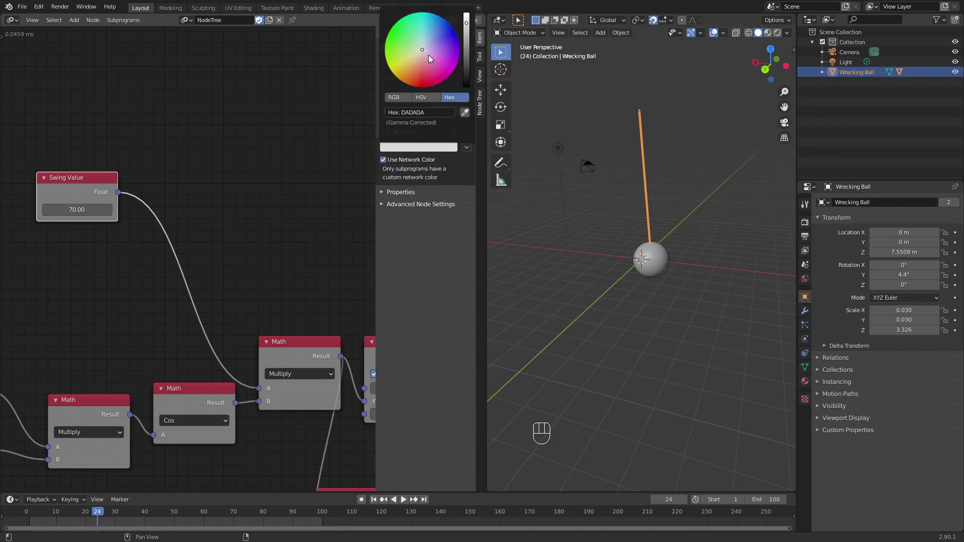
{"action": "left_click_drag", "start_coordinate": [429, 55], "coordinate": [424, 40]}
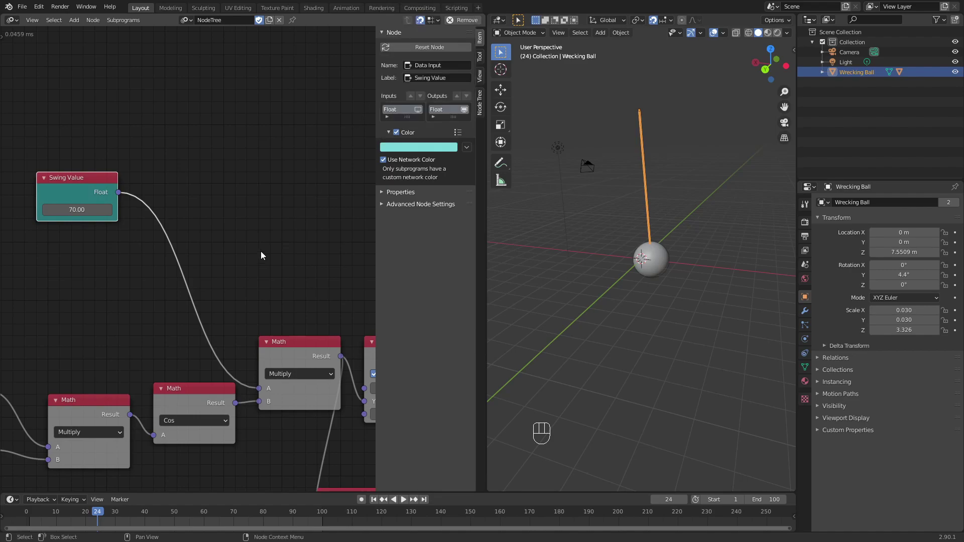
Delete the Viewer node from the node tree.
{"action": "scroll", "coordinate": [266, 266], "scroll_direction": "down", "scroll_amount": 5}
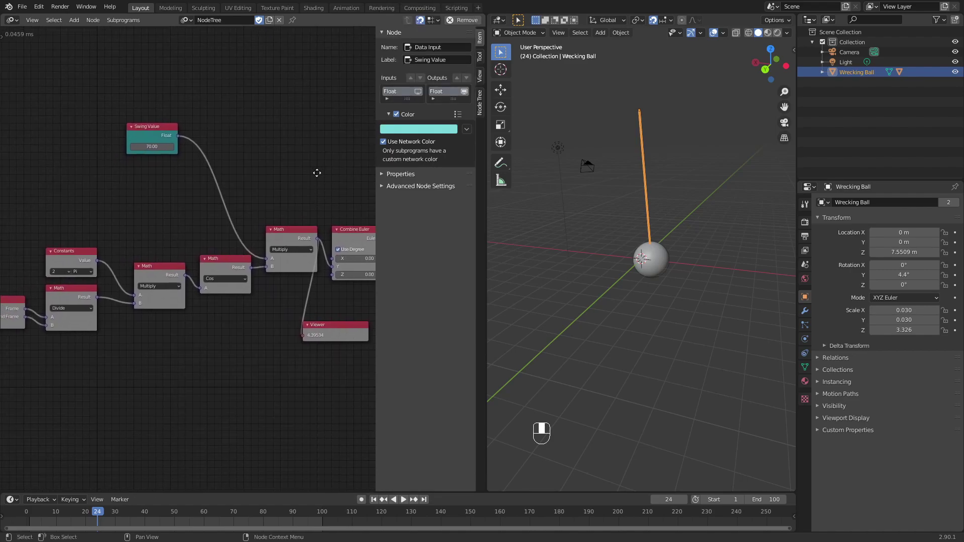
{"action": "key", "text": "x"}
{"action": "middle_click_drag", "start_coordinate": [318, 303], "coordinate": [290, 291]}
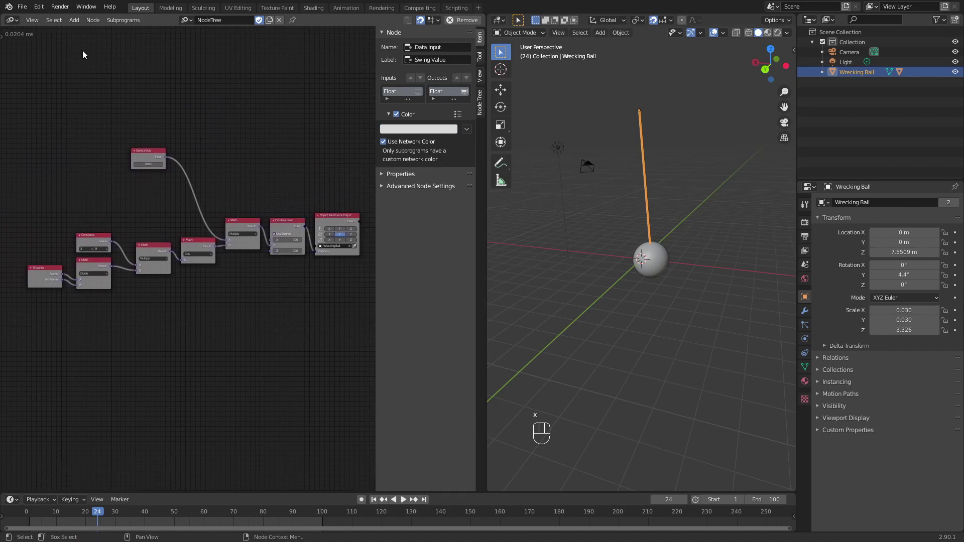
Add a Frame node below the wrecking ball nodes and label it "WreckingBall".
{"action": "left_click", "coordinate": [74, 21]}
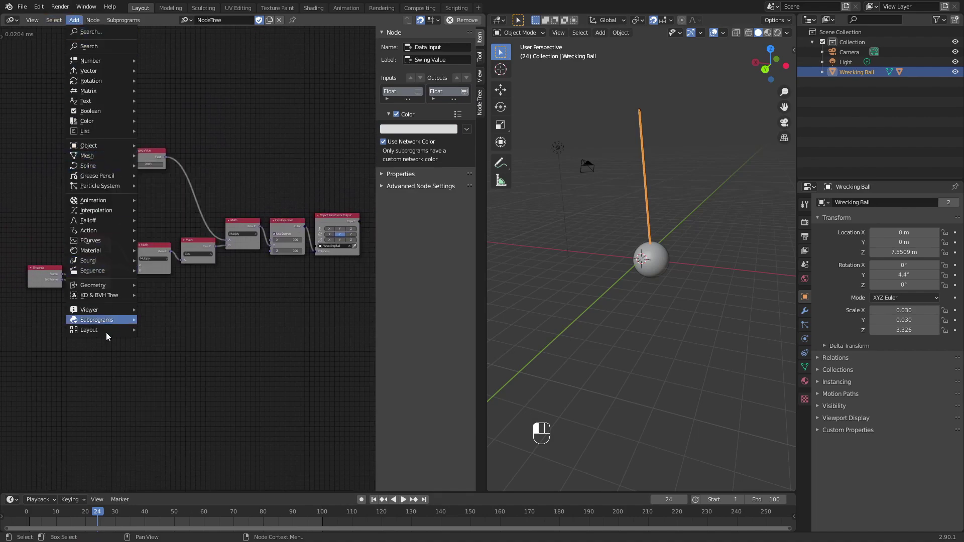
{"action": "mouse_move", "coordinate": [103, 329]}
{"action": "left_click", "coordinate": [151, 327]}
{"action": "left_click", "coordinate": [166, 306]}
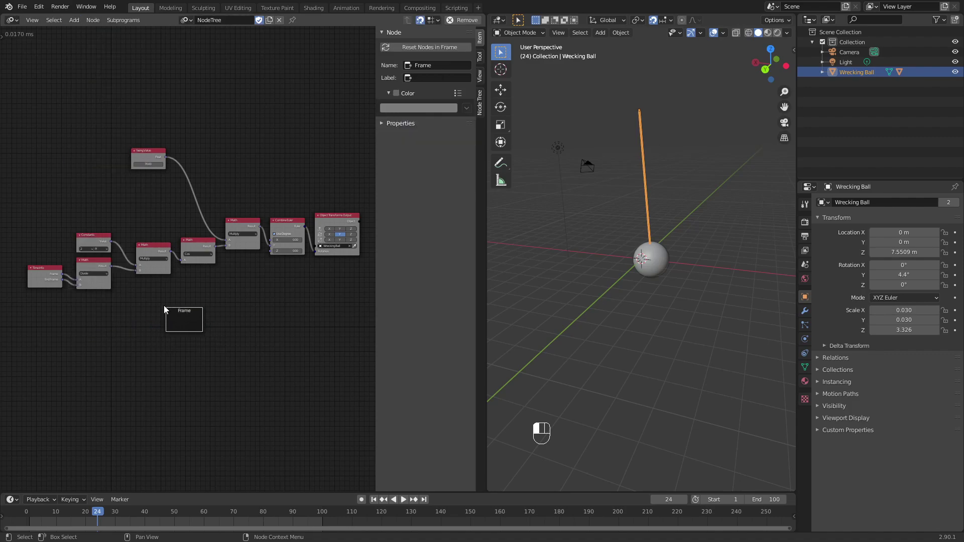
{"action": "left_click", "coordinate": [436, 77]}
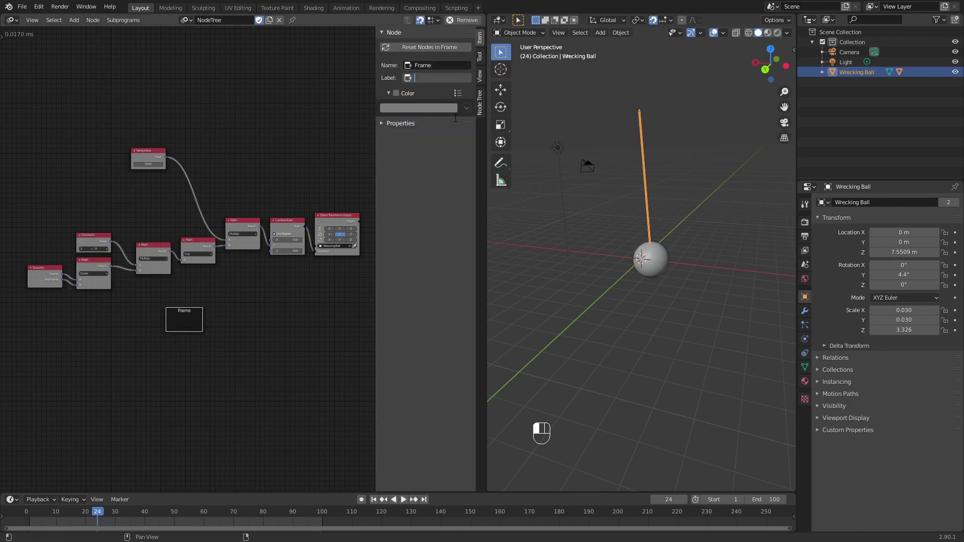
{"action": "type", "text": "WreckingBall"}
{"action": "key", "text": "Return"}
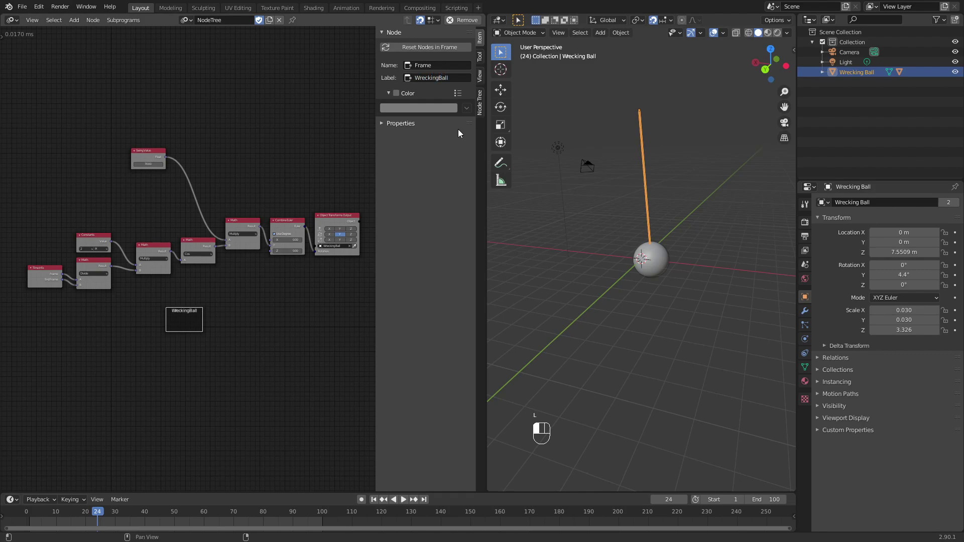
Put all the wrecking ball nodes inside the WreckingBall frame and move the frame higher in the node tree.
{"action": "left_click_drag", "start_coordinate": [350, 303], "coordinate": [28, 127]}
{"action": "left_click_drag", "start_coordinate": [152, 250], "coordinate": [184, 317]}
{"action": "left_click_drag", "start_coordinate": [234, 235], "coordinate": [211, 140]}
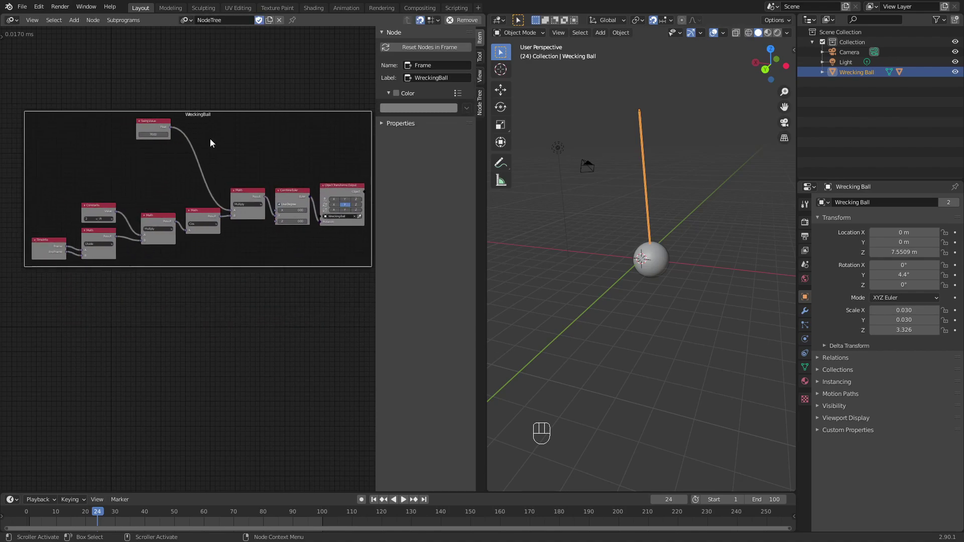
{"action": "scroll", "coordinate": [237, 250], "scroll_direction": "up", "scroll_amount": 3}
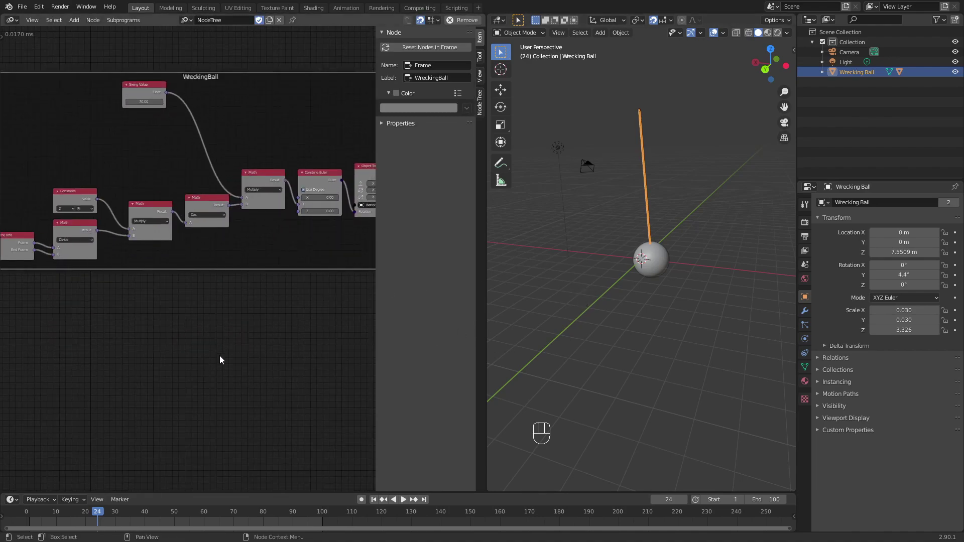
{"action": "scroll", "coordinate": [215, 360], "scroll_direction": "down", "scroll_amount": 2}
{"action": "scroll", "coordinate": [652, 291], "scroll_direction": "up", "scroll_amount": 2}
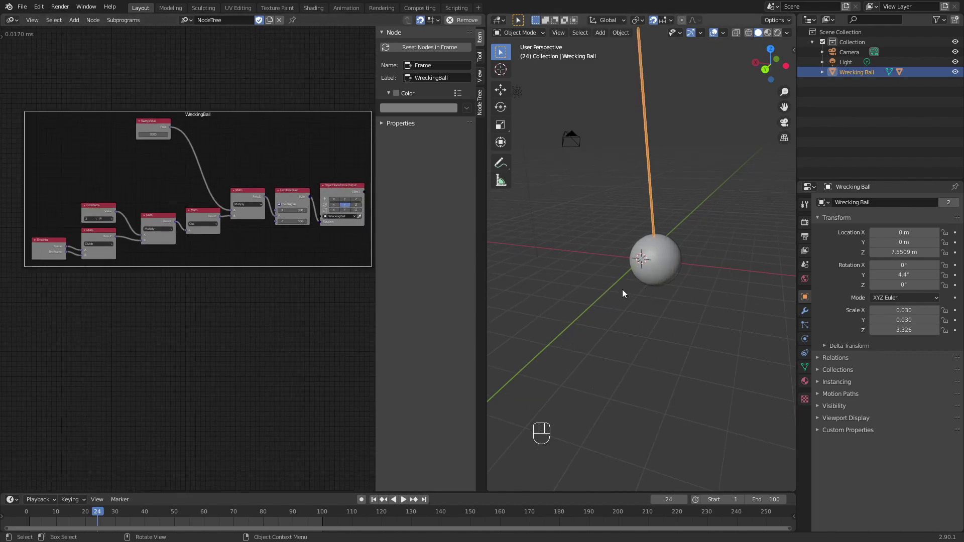
Add a Plain Axes empty at the scene origin and rename it "BoxPosition1".
{"action": "key", "text": "shift+a"}
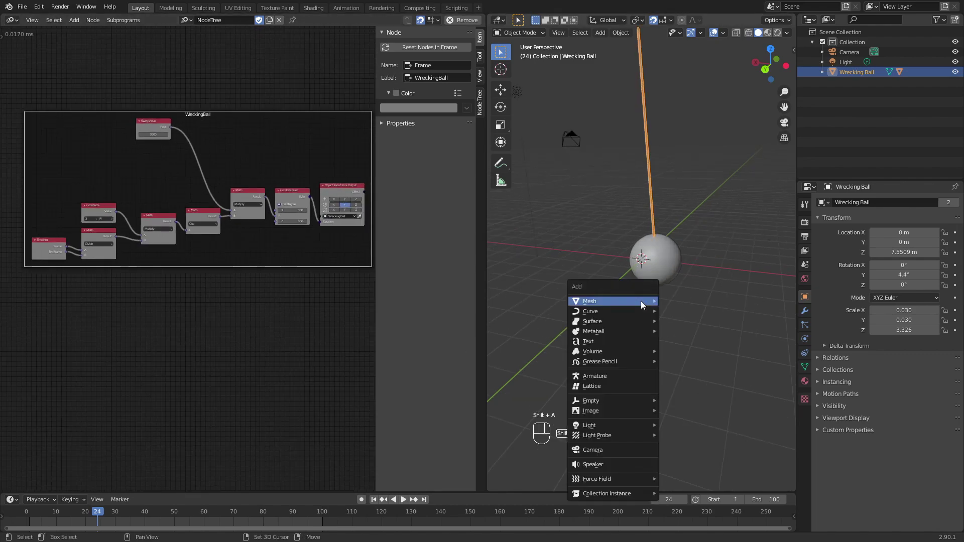
{"action": "mouse_move", "coordinate": [642, 300]}
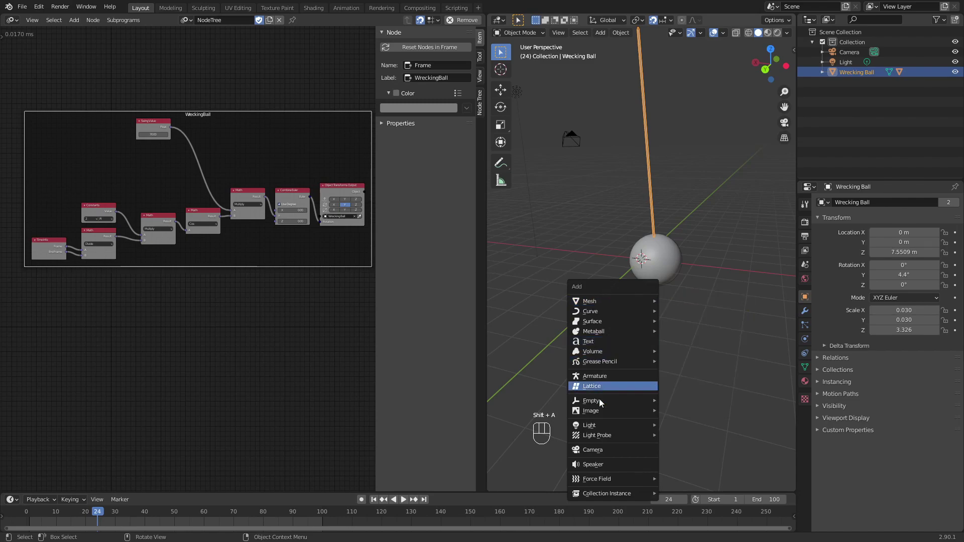
{"action": "mouse_move", "coordinate": [612, 403]}
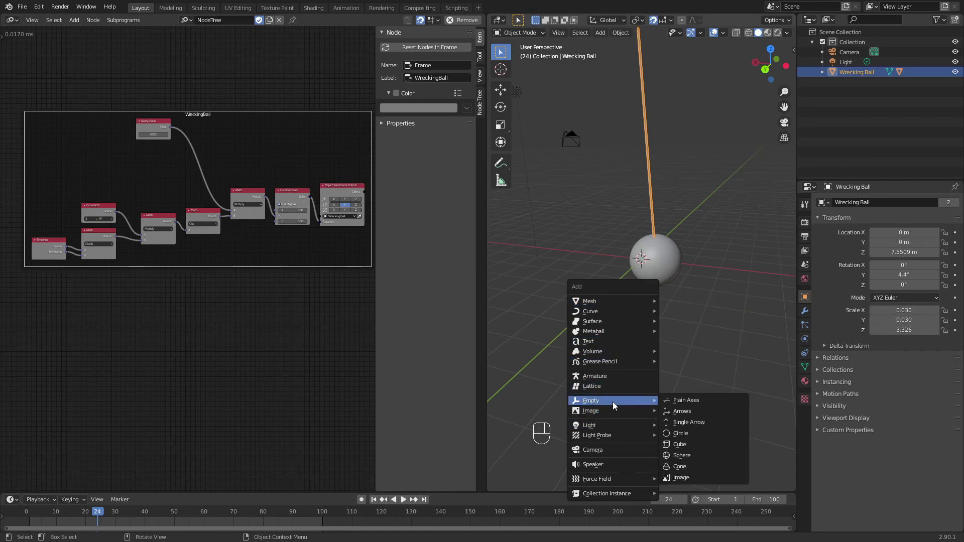
{"action": "left_click", "coordinate": [680, 397]}
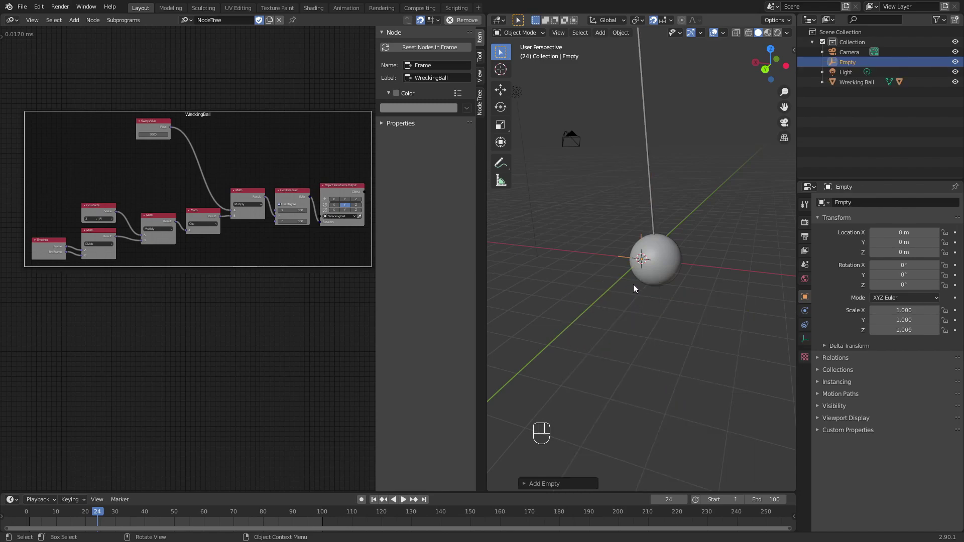
{"action": "double_click", "coordinate": [856, 62]}
{"action": "type", "text": "B"}
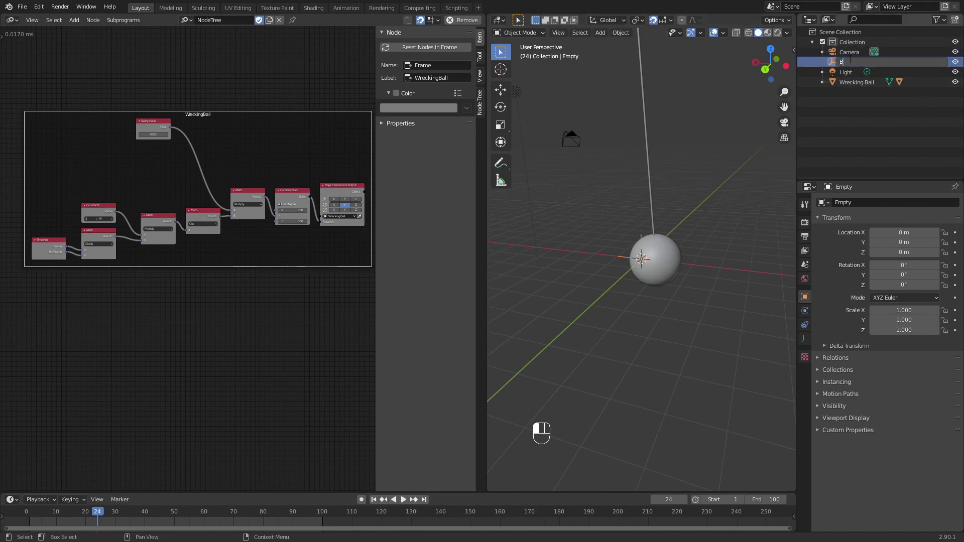
{"action": "type", "text": "oxPosition1"}
{"action": "key", "text": "Return"}
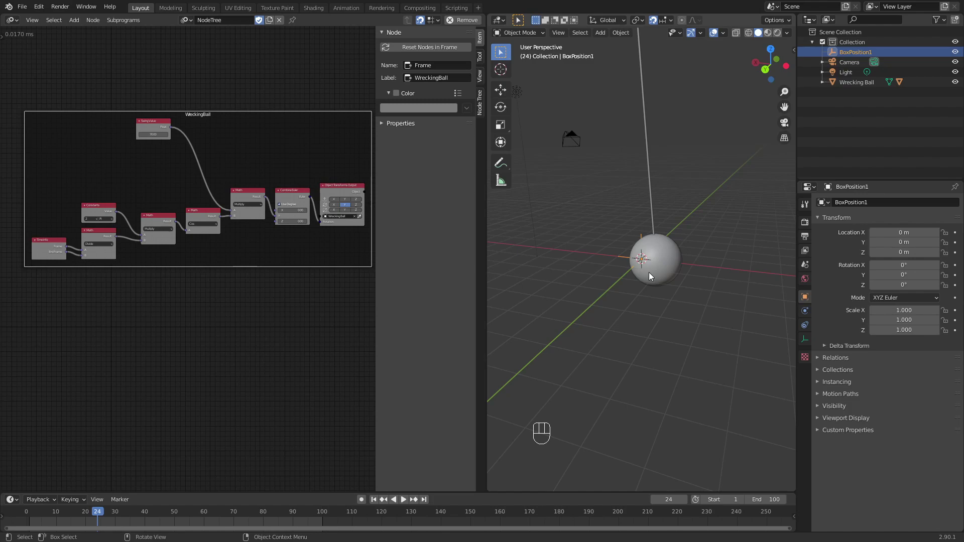
Hide the node editor's sidebar and move the timeline to frame 2.
{"action": "scroll", "coordinate": [237, 360], "scroll_direction": "up", "scroll_amount": 7}
{"action": "key", "text": "n"}
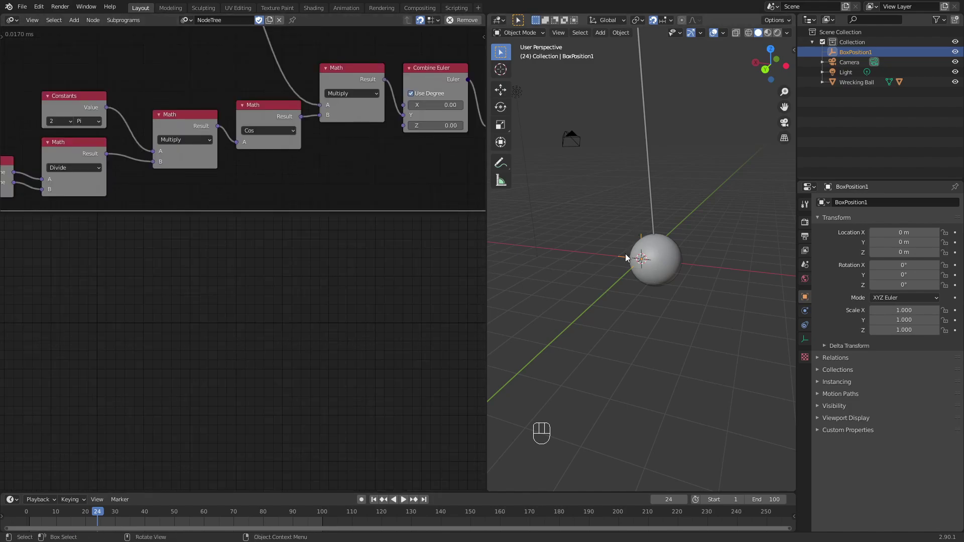
{"action": "left_click_drag", "start_coordinate": [100, 516], "coordinate": [32, 522]}
{"action": "middle_click_drag", "start_coordinate": [168, 307], "coordinate": [222, 226]}
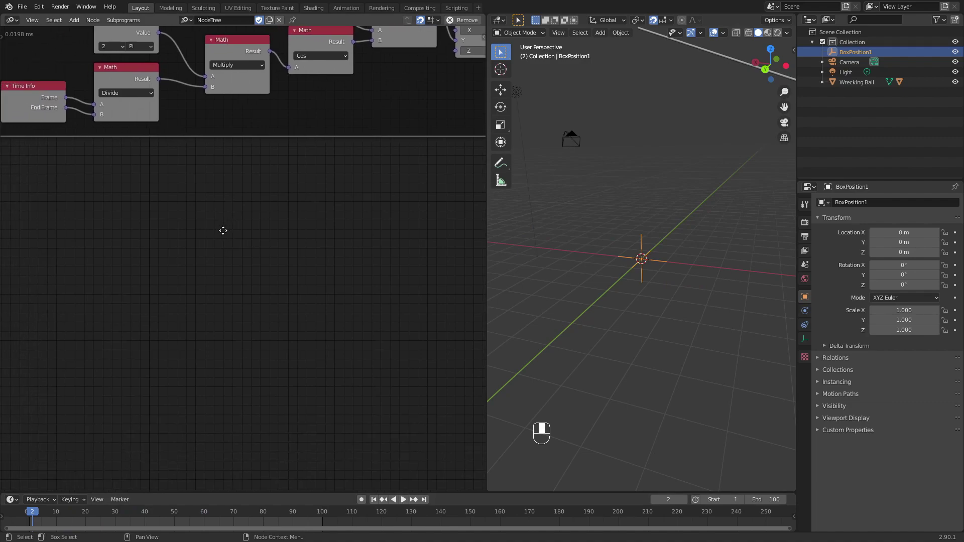
Add a Float Input node below the WreckingBall frame and set its value to 1.
{"action": "key", "text": "ctrl+a"}
{"action": "type", "text": "fl"}
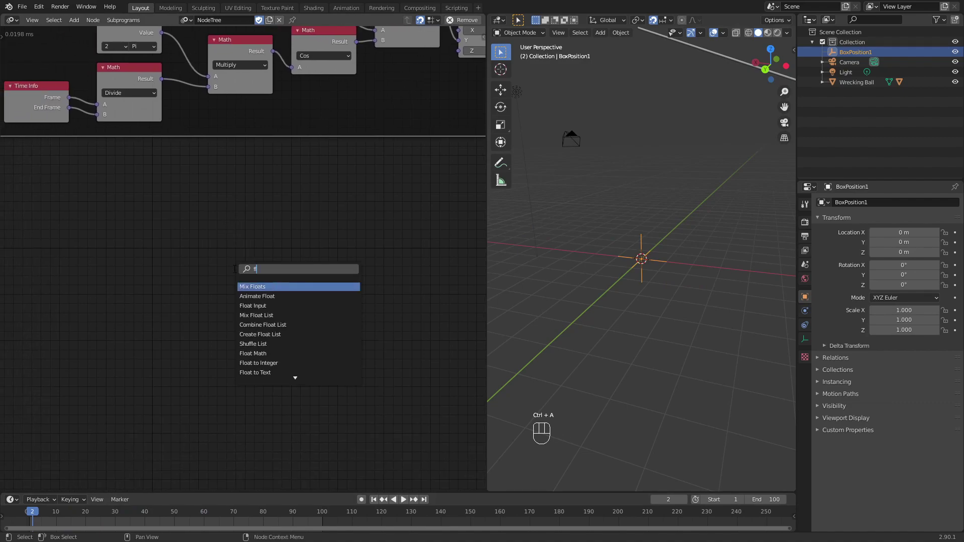
{"action": "type", "text": "oat inp"}
{"action": "key", "text": "Return"}
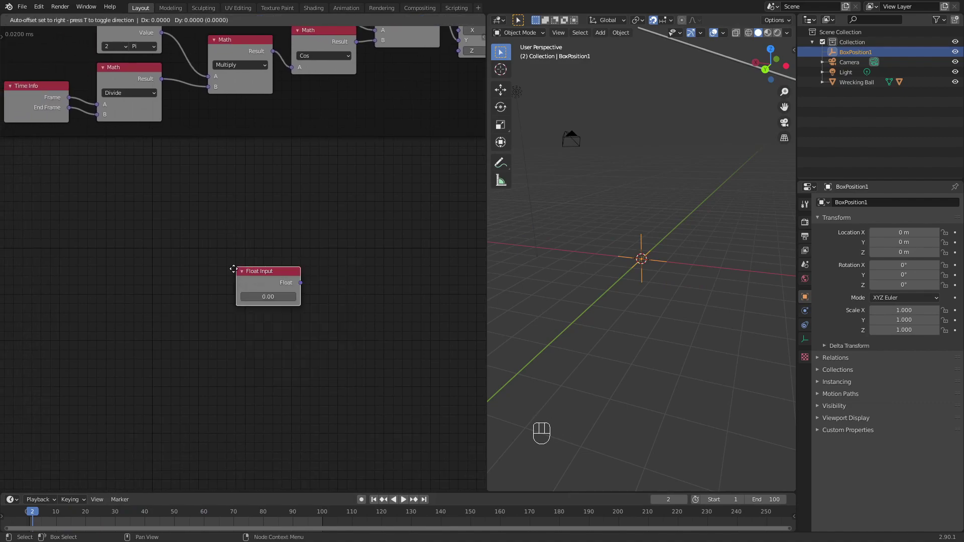
{"action": "left_click", "coordinate": [58, 278]}
{"action": "left_click", "coordinate": [91, 307]}
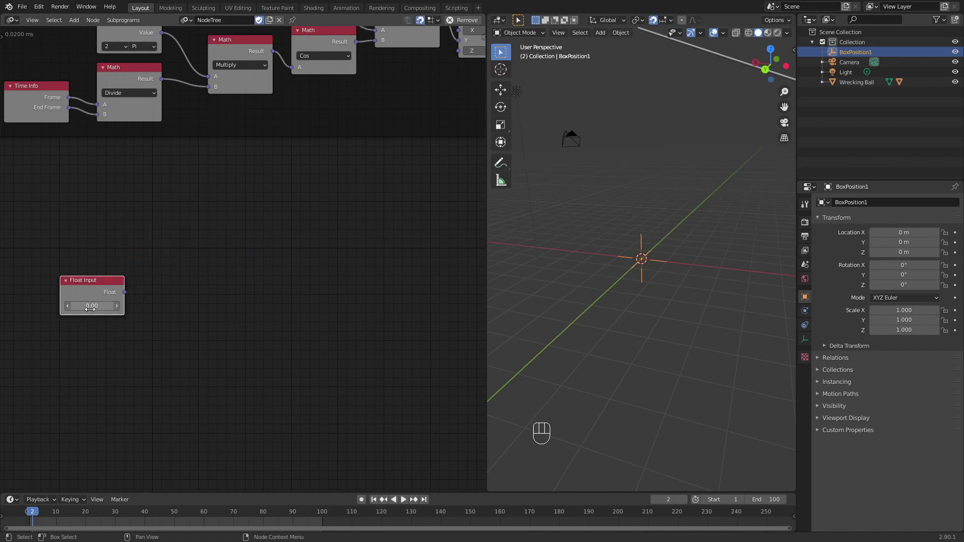
{"action": "type", "text": "1"}
{"action": "key", "text": "Return"}
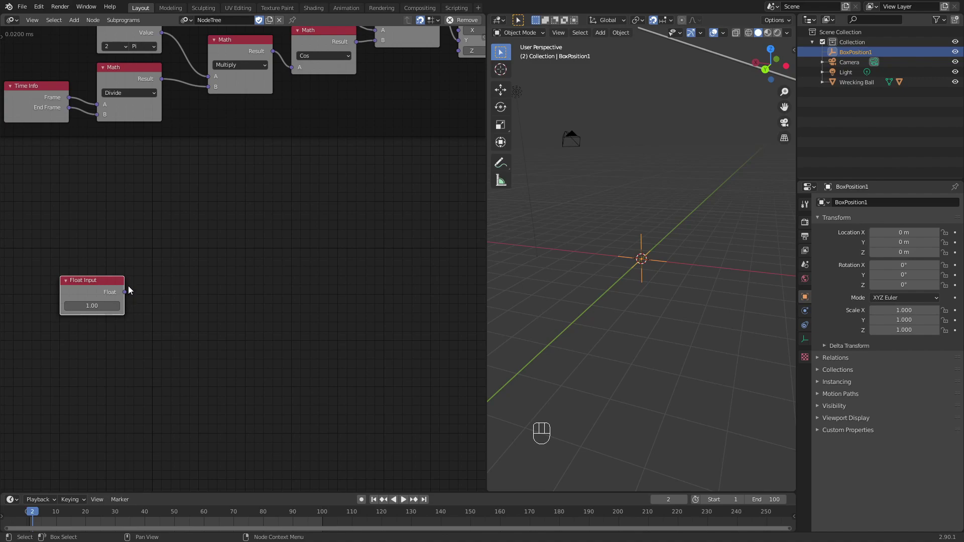
Label the new Float Input node "speed" and move it slightly down and to the left.
{"action": "key", "text": "n"}
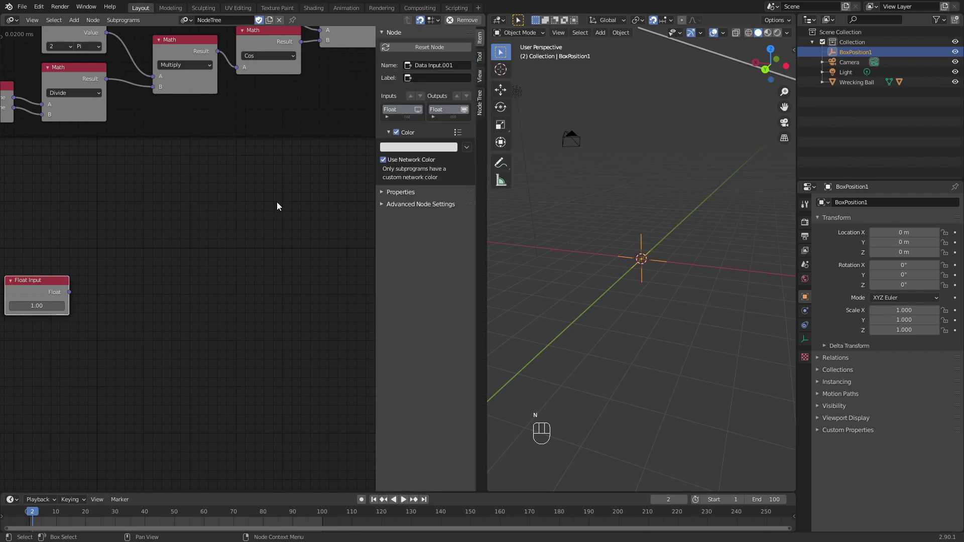
{"action": "left_click", "coordinate": [428, 78]}
{"action": "type", "text": "speed"}
{"action": "key", "text": "Return"}
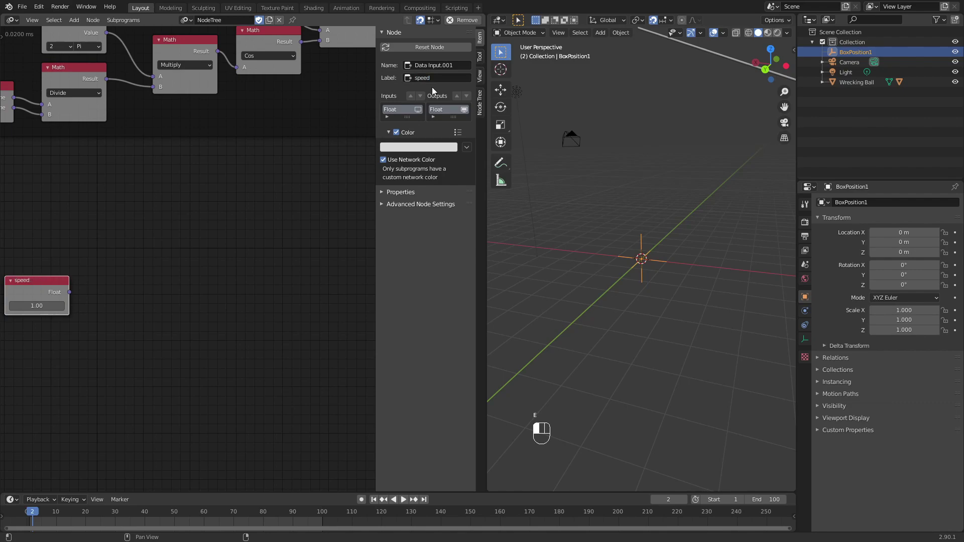
{"action": "key", "text": "n"}
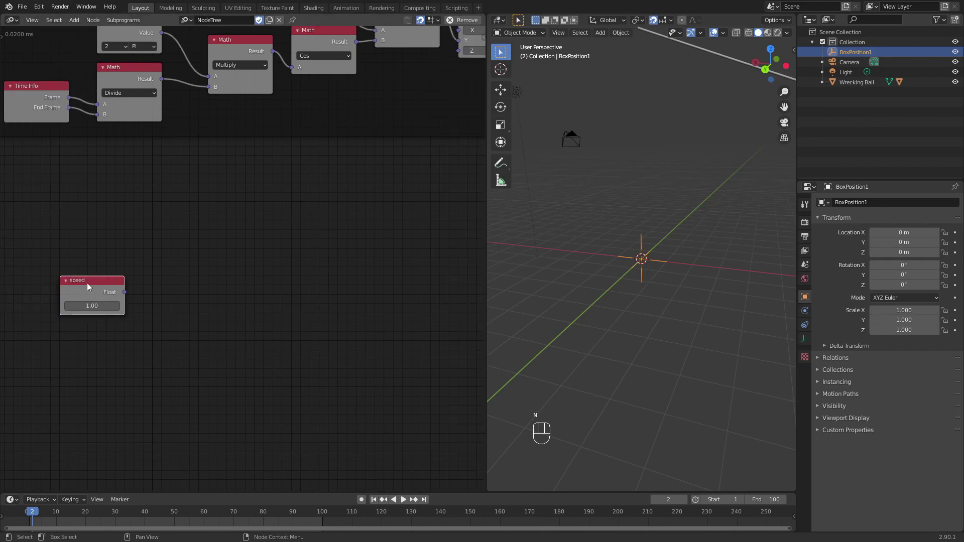
{"action": "left_click_drag", "start_coordinate": [90, 287], "coordinate": [72, 305]}
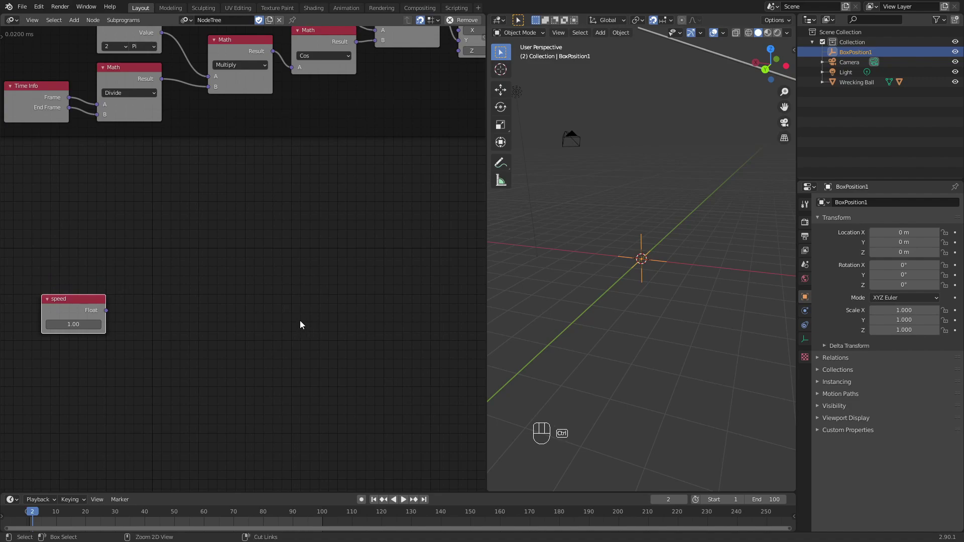
Add an Object Transforms Output node, assign BoxPosition1 to it and enable its X, Y and Z location.
{"action": "key", "text": "ctrl+a"}
{"action": "type", "text": "transforms o"}
{"action": "key", "text": "Return"}
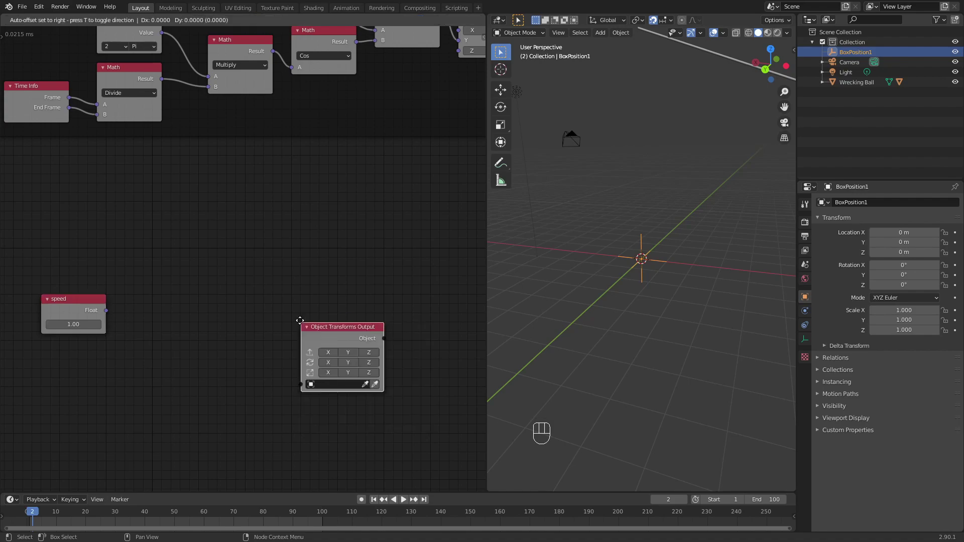
{"action": "left_click", "coordinate": [299, 274]}
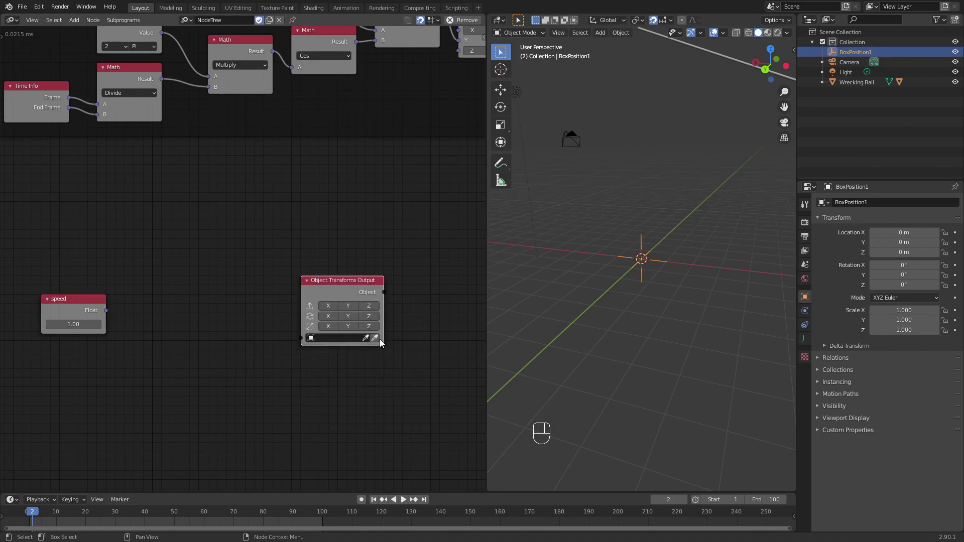
{"action": "left_click", "coordinate": [378, 338]}
{"action": "scroll", "coordinate": [367, 341], "scroll_direction": "up", "scroll_amount": 2}
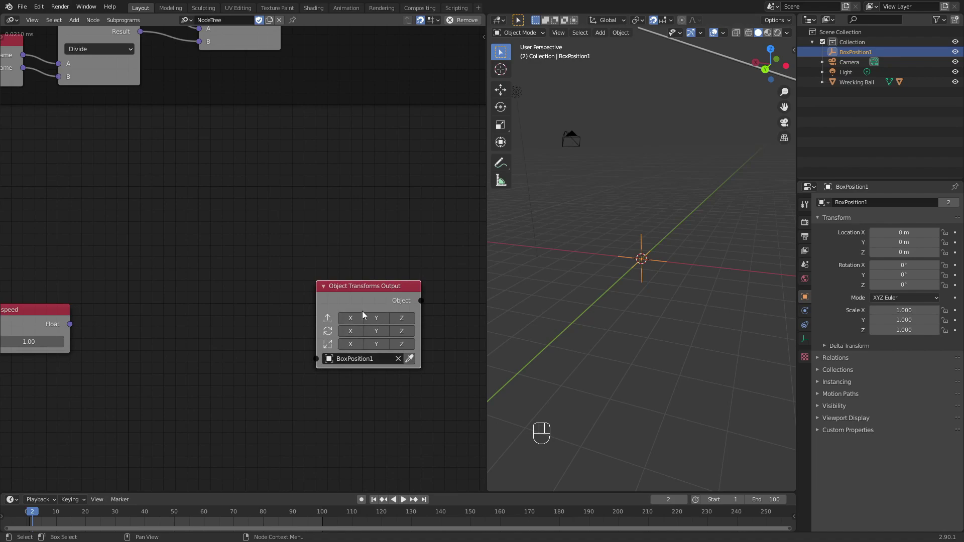
{"action": "left_click_drag", "start_coordinate": [358, 317], "coordinate": [406, 320]}
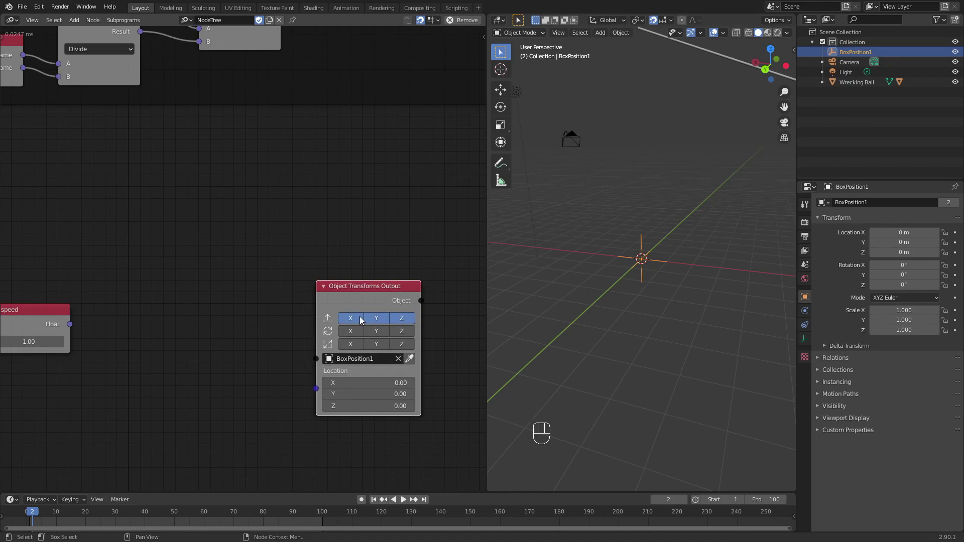
{"action": "middle_click_drag", "start_coordinate": [360, 317], "coordinate": [314, 318]}
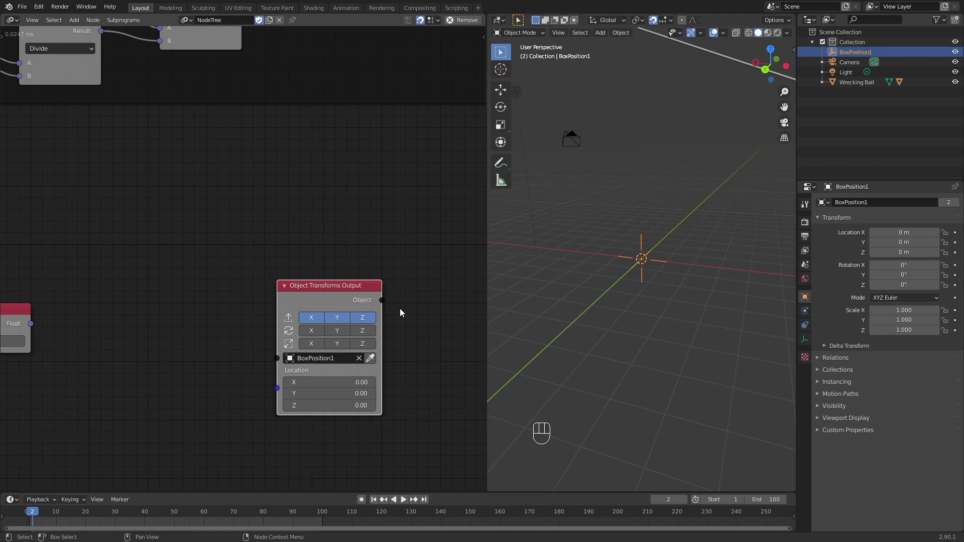
Add a Group Input node in the empty area to the right of the Object Transforms Output node.
{"action": "middle_click_drag", "start_coordinate": [433, 289], "coordinate": [166, 293]}
{"action": "key", "text": "ctrl+a"}
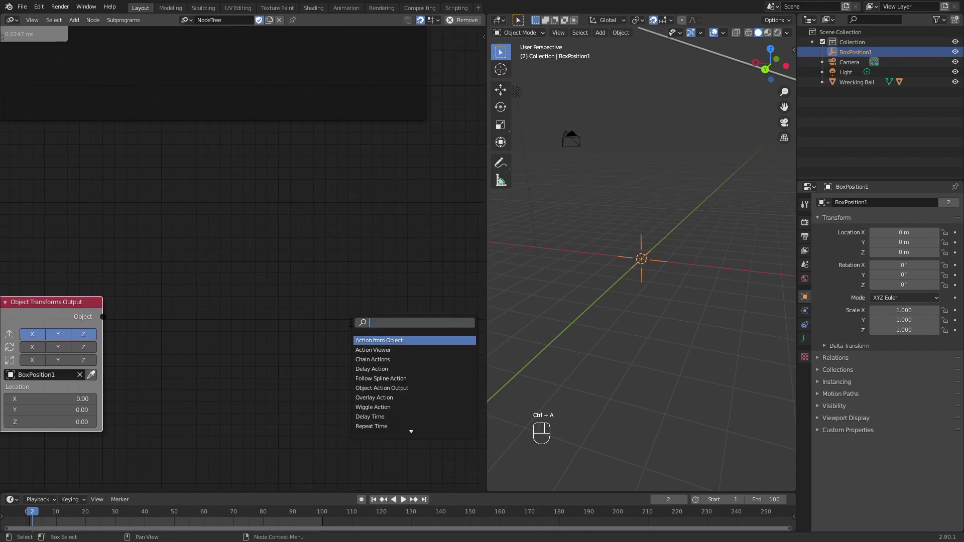
{"action": "type", "text": "group"}
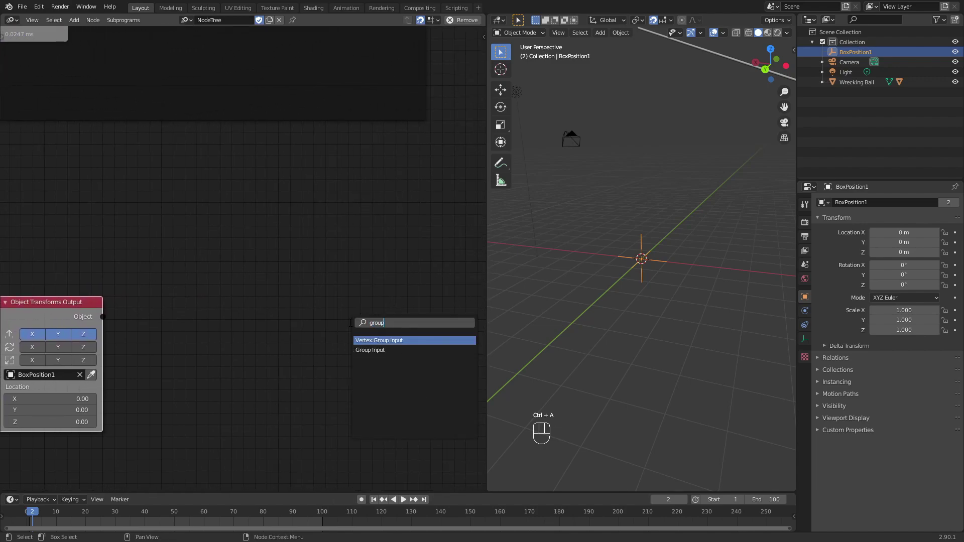
{"action": "key", "text": "Down"}
{"action": "key", "text": "Return"}
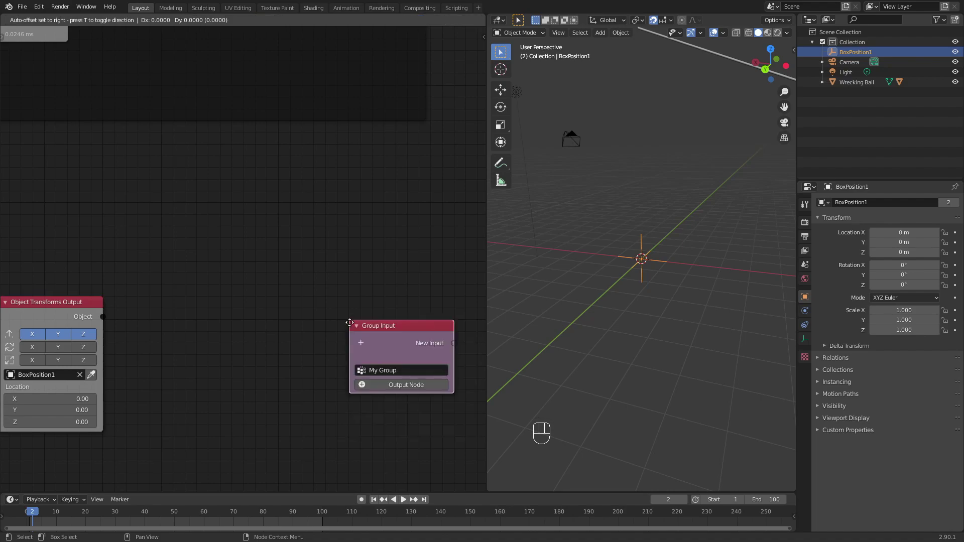
{"action": "left_click", "coordinate": [351, 300]}
{"action": "middle_click_drag", "start_coordinate": [362, 262], "coordinate": [257, 249]}
{"action": "middle_click_drag", "start_coordinate": [341, 274], "coordinate": [282, 259]}
Name the group "Conveyor Belt Movement" and add a Float input to it.
{"action": "left_click", "coordinate": [239, 320]}
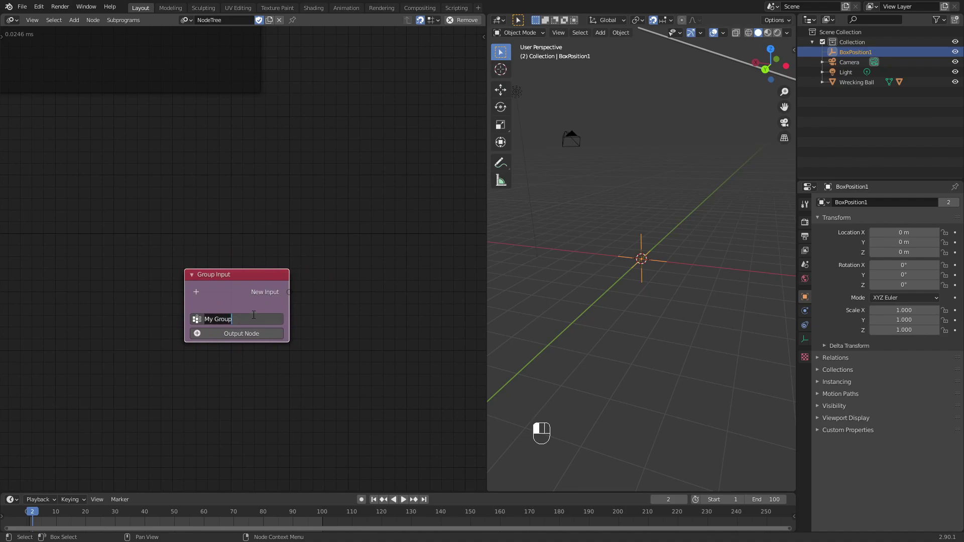
{"action": "type", "text": "Conveyor Belt Movement"}
{"action": "key", "text": "Return"}
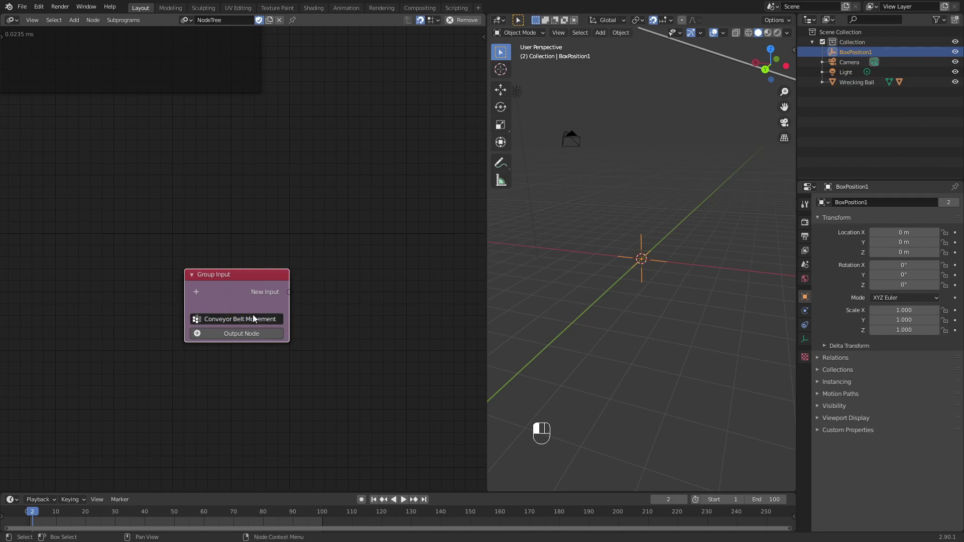
{"action": "left_click", "coordinate": [196, 292]}
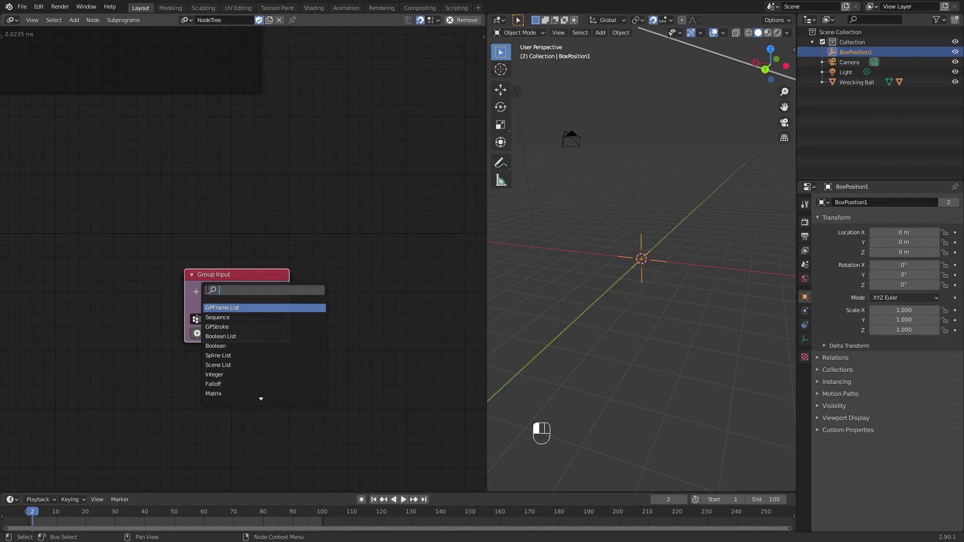
{"action": "type", "text": "float"}
{"action": "key", "text": "Return"}
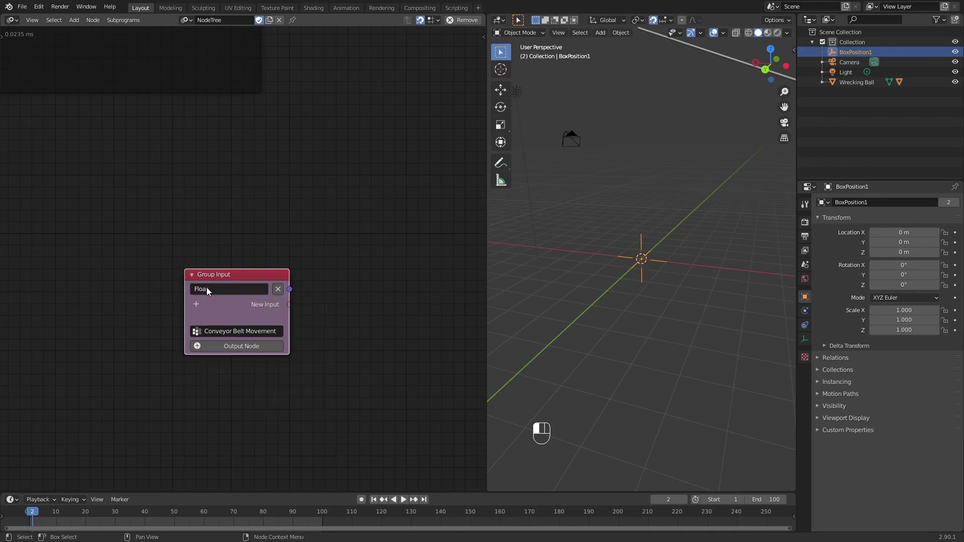
Rename the Float input of the Conveyor Belt Movement group to "Speed".
{"action": "left_click", "coordinate": [203, 289]}
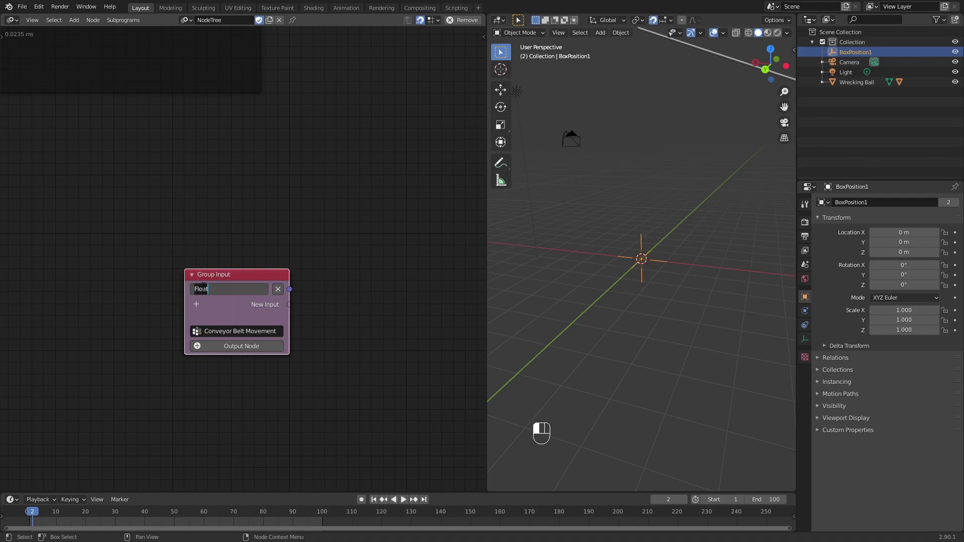
{"action": "type", "text": "Speed"}
{"action": "key", "text": "Return"}
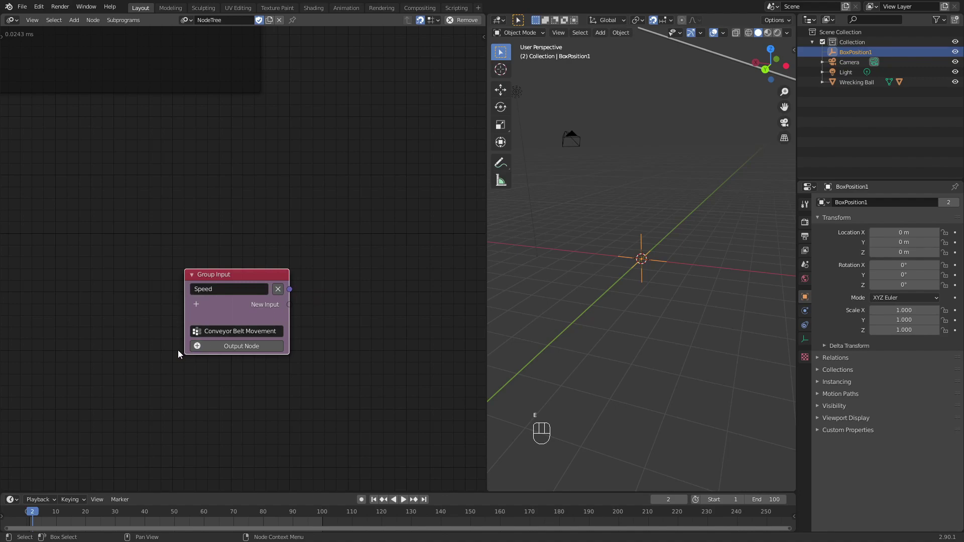
Create the group's output node with a Vector output and place it well to the right of the Group Input node.
{"action": "left_click", "coordinate": [207, 347]}
{"action": "left_click", "coordinate": [373, 277]}
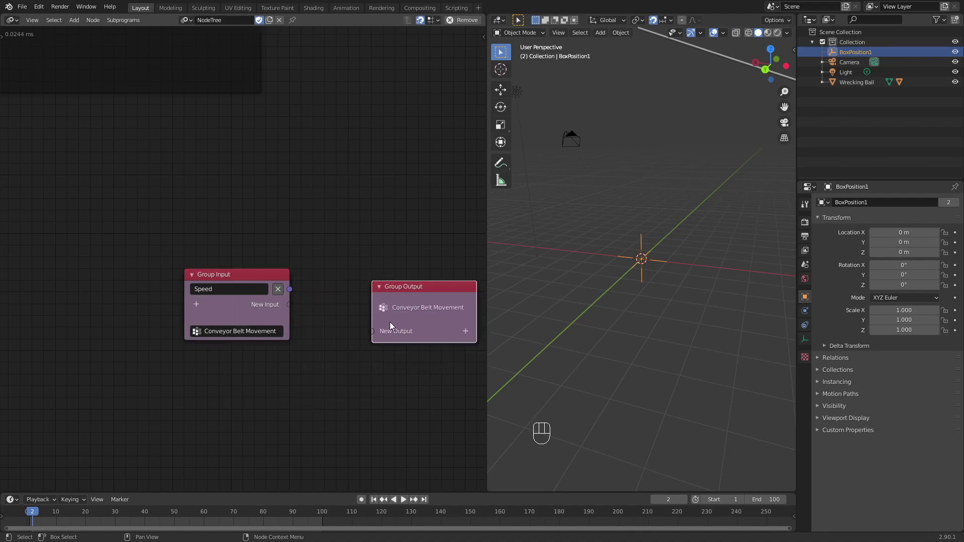
{"action": "left_click", "coordinate": [465, 332]}
{"action": "type", "text": "vector"}
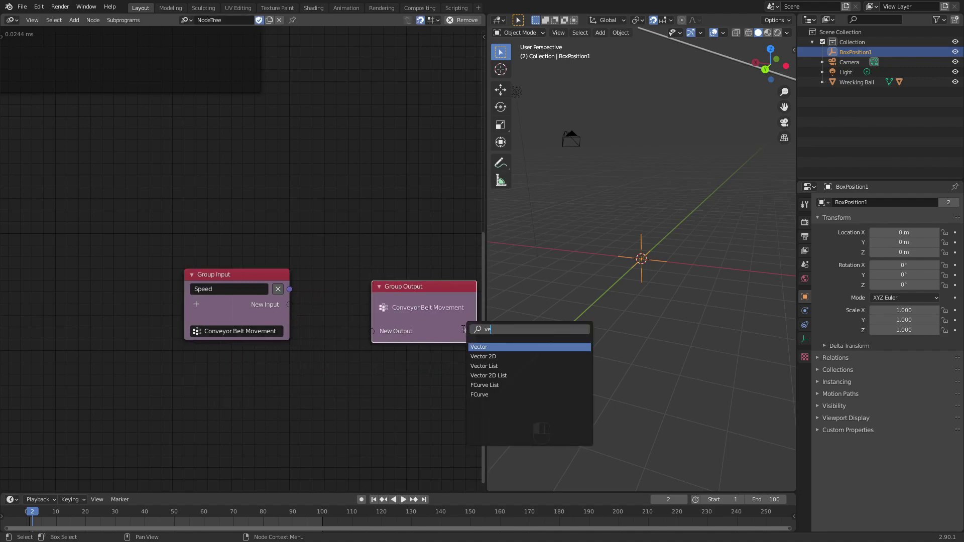
{"action": "key", "text": "Return"}
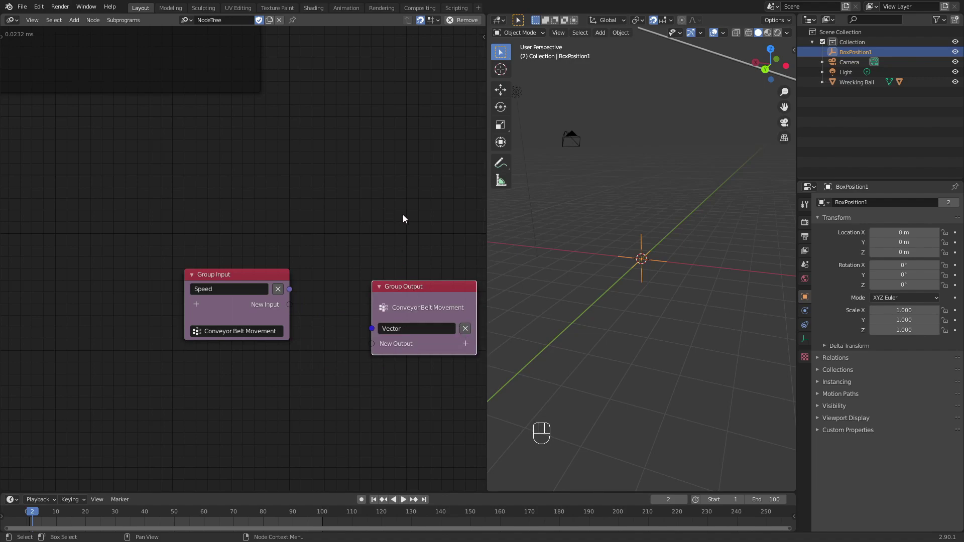
{"action": "middle_click_drag", "start_coordinate": [403, 216], "coordinate": [252, 239]}
{"action": "left_click_drag", "start_coordinate": [281, 320], "coordinate": [396, 297]}
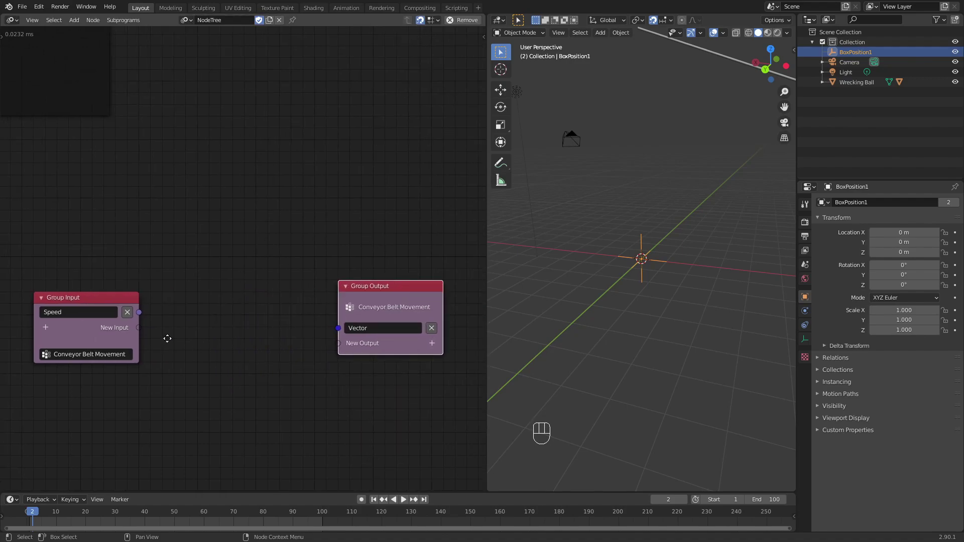
{"action": "middle_click_drag", "start_coordinate": [166, 338], "coordinate": [192, 313]}
{"action": "left_click_drag", "start_coordinate": [115, 277], "coordinate": [103, 272]}
Add an Invoke Subprogram node for Conveyor Belt Movement and place it between the speed and Object Transforms Output nodes.
{"action": "middle_click_drag", "start_coordinate": [98, 298], "coordinate": [383, 283]}
{"action": "key", "text": "ctrl+a"}
{"action": "type", "text": "conve"}
{"action": "key", "text": "Down"}
{"action": "key", "text": "Down"}
{"action": "key", "text": "Down"}
{"action": "key", "text": "Down"}
{"action": "key", "text": "Return"}
{"action": "left_click", "coordinate": [204, 174]}
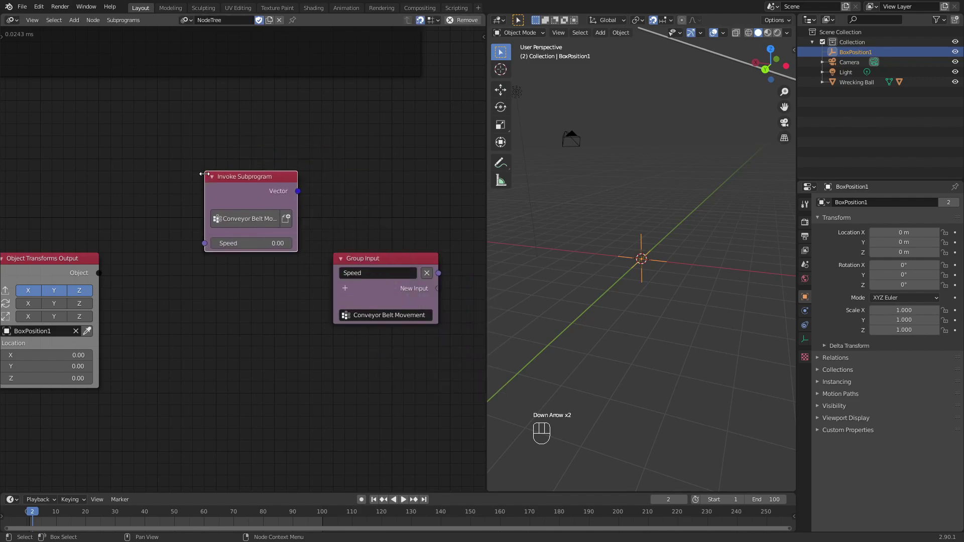
{"action": "middle_click_drag", "start_coordinate": [198, 230], "coordinate": [453, 186]}
{"action": "left_click_drag", "start_coordinate": [453, 185], "coordinate": [55, 235]}
Connect the speed node to the subprogram's Speed input and the subprogram's Vector output to the Location of Object Transforms Output.
{"action": "middle_click_drag", "start_coordinate": [75, 216], "coordinate": [235, 207]}
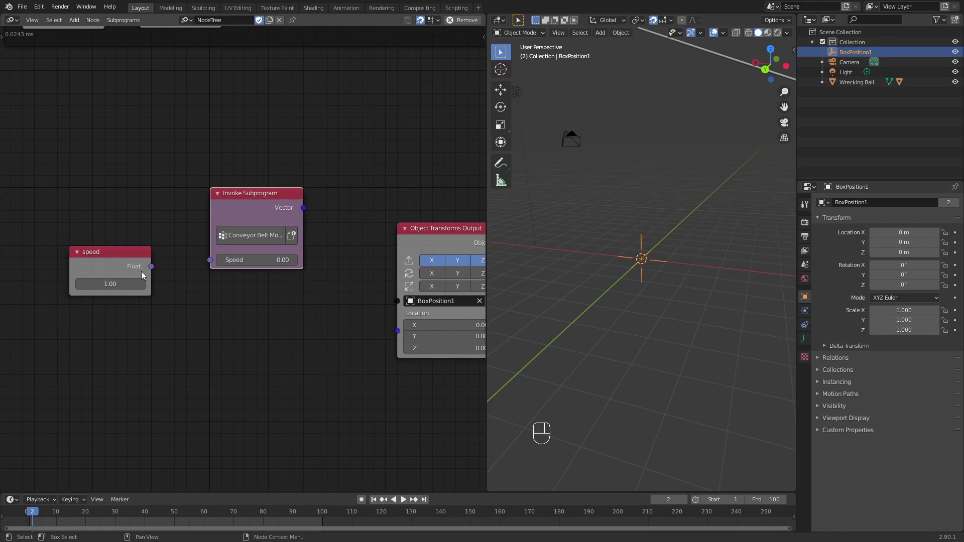
{"action": "left_click_drag", "start_coordinate": [154, 266], "coordinate": [207, 260]}
{"action": "left_click_drag", "start_coordinate": [248, 201], "coordinate": [248, 226]}
{"action": "left_click_drag", "start_coordinate": [308, 234], "coordinate": [308, 236]}
{"action": "left_click_drag", "start_coordinate": [378, 277], "coordinate": [397, 331]}
Add a Time Info node just above the Group Input node of Conveyor Belt Movement.
{"action": "middle_click_drag", "start_coordinate": [401, 338], "coordinate": [289, 329]}
{"action": "middle_click_drag", "start_coordinate": [394, 274], "coordinate": [91, 297]}
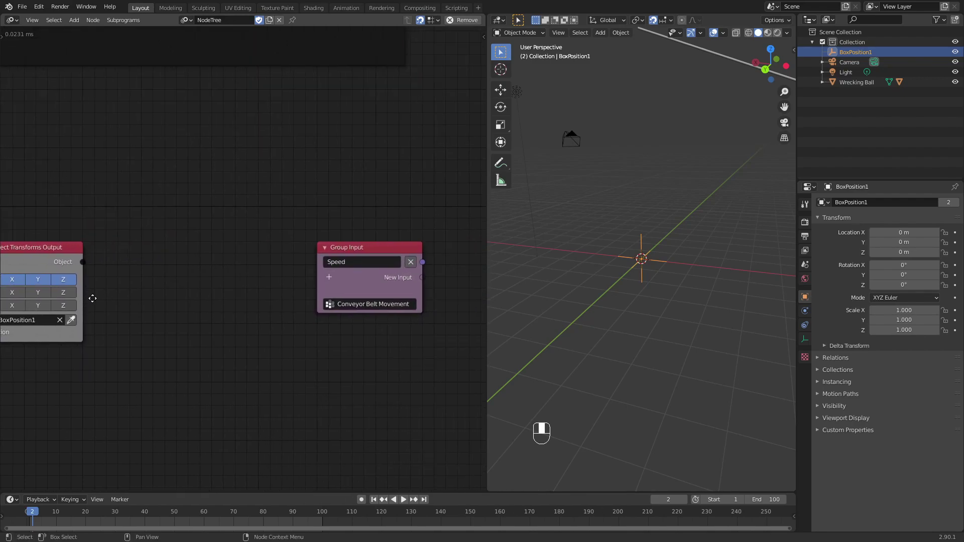
{"action": "middle_click_drag", "start_coordinate": [344, 265], "coordinate": [167, 281]}
{"action": "middle_click_drag", "start_coordinate": [299, 279], "coordinate": [230, 269]}
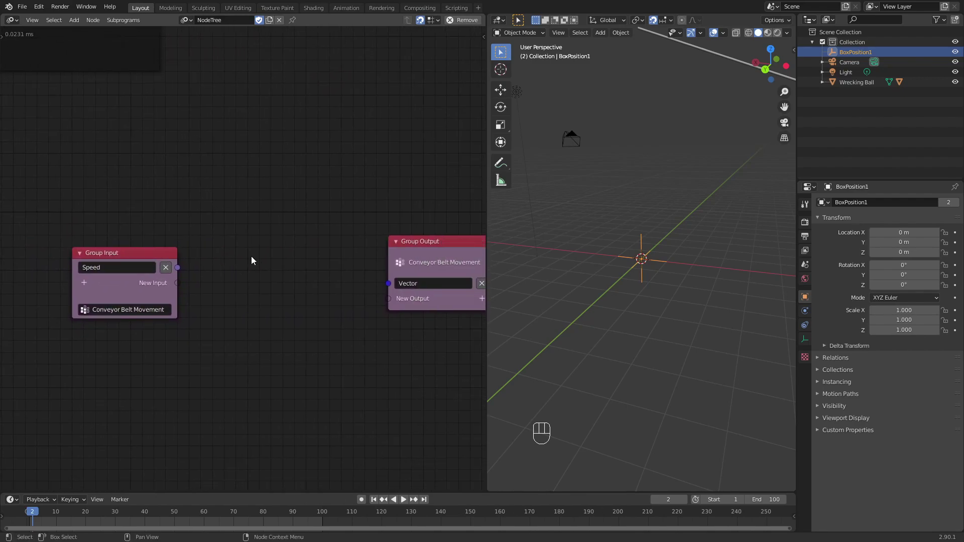
{"action": "key", "text": "ctrl+a"}
{"action": "type", "text": "time info"}
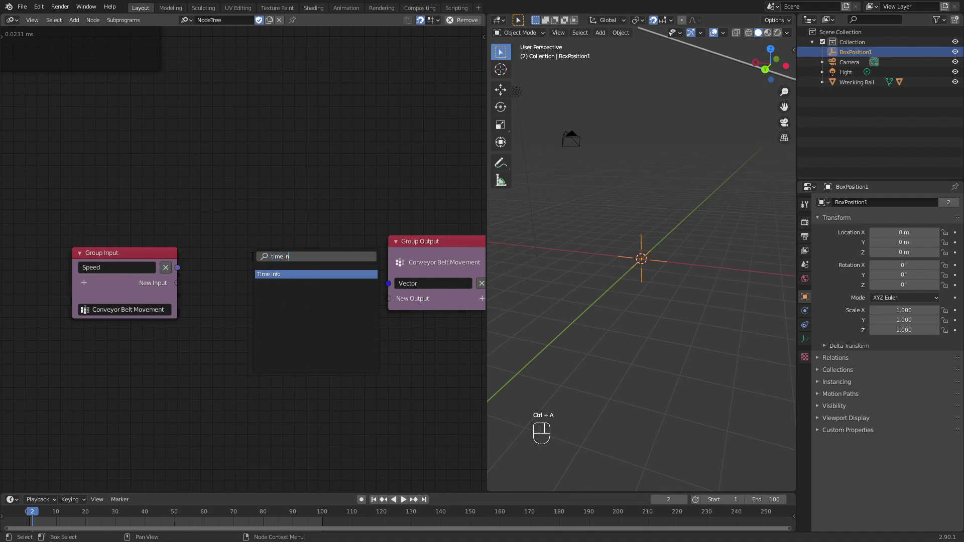
{"action": "key", "text": "Return"}
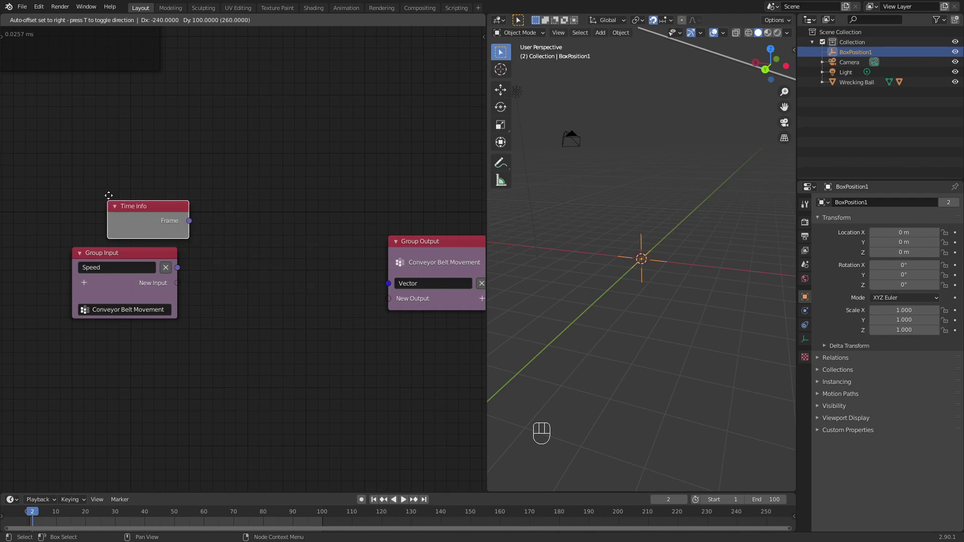
{"action": "left_click", "coordinate": [100, 200]}
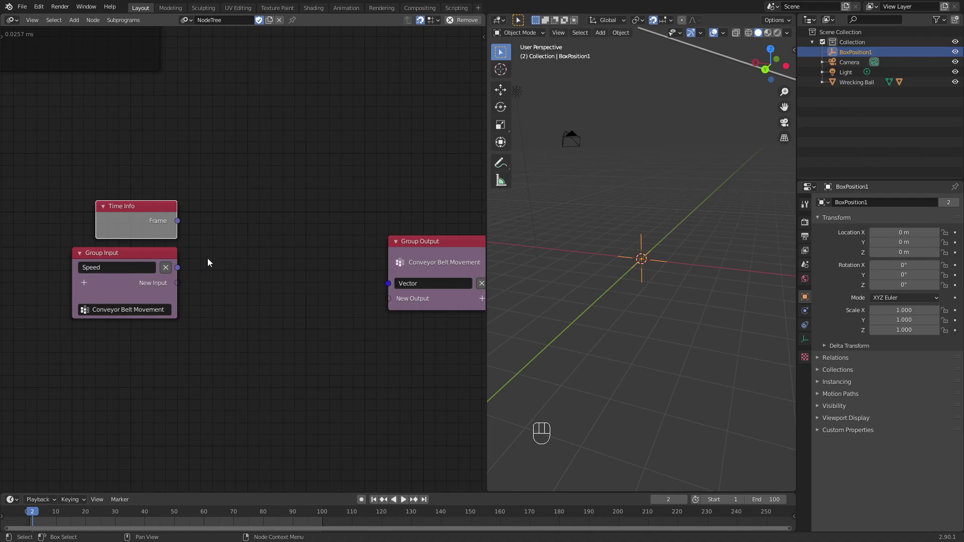
Add a Multiply Math node that takes the Time Info frame as A and the group's Speed as B.
{"action": "key", "text": "ctrl+a"}
{"action": "type", "text": "mul"}
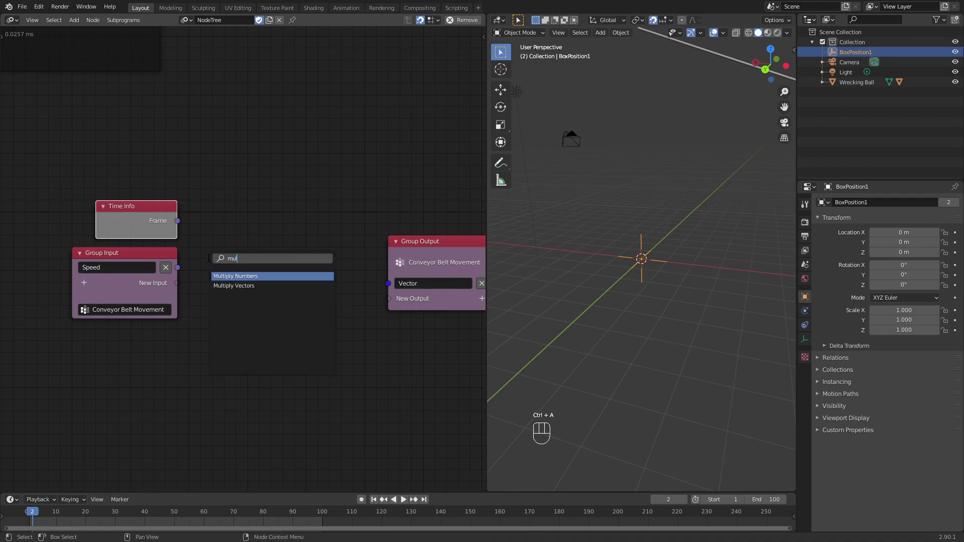
{"action": "key", "text": "Return"}
{"action": "left_click", "coordinate": [189, 224]}
{"action": "left_click_drag", "start_coordinate": [177, 221], "coordinate": [213, 289]}
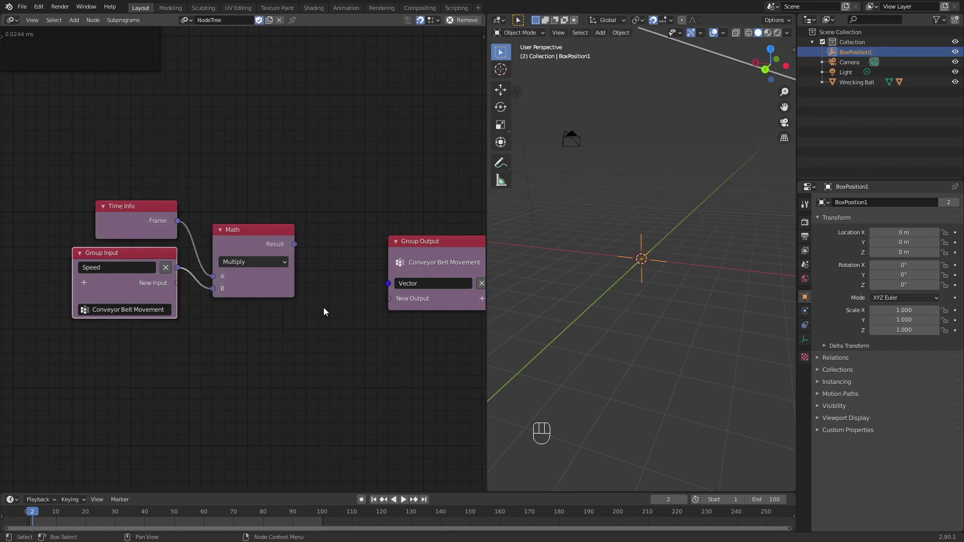
Link the Multiply result to the Group Output's vector through a Combine Vector node and shift both nodes to the right.
{"action": "left_click_drag", "start_coordinate": [294, 244], "coordinate": [376, 286]}
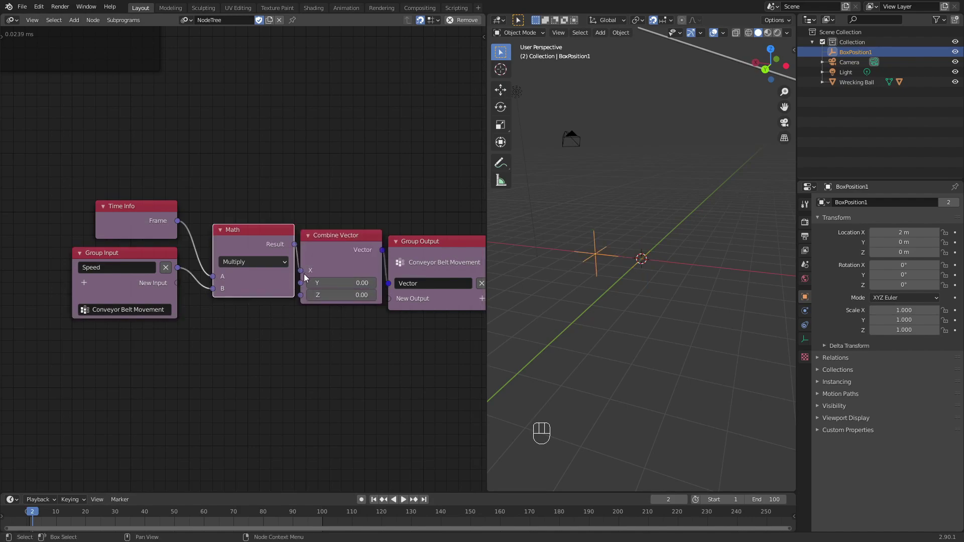
{"action": "left_click", "coordinate": [373, 323]}
{"action": "left_click_drag", "start_coordinate": [440, 329], "coordinate": [359, 254]}
{"action": "left_click_drag", "start_coordinate": [340, 237], "coordinate": [364, 239]}
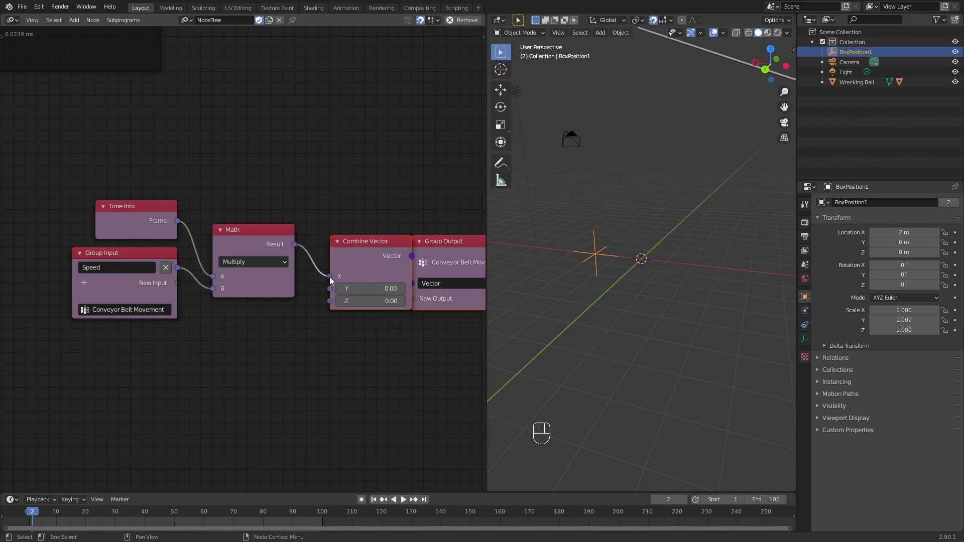
Move the Multiply result's link from X to Y on Combine Vector and space the Group Output node further right.
{"action": "left_click_drag", "start_coordinate": [330, 276], "coordinate": [331, 289]}
{"action": "middle_click_drag", "start_coordinate": [377, 350], "coordinate": [235, 348]}
{"action": "left_click_drag", "start_coordinate": [334, 242], "coordinate": [385, 270]}
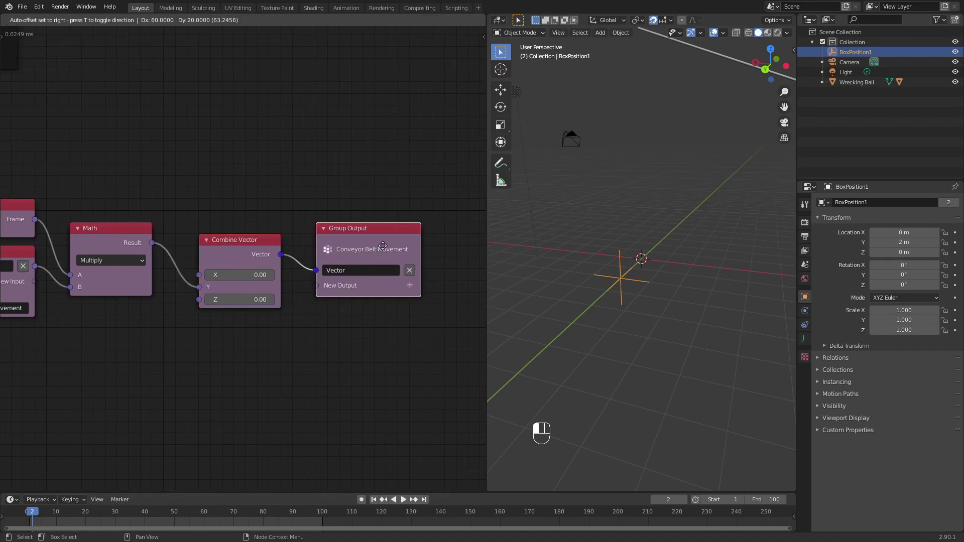
{"action": "middle_click_drag", "start_coordinate": [309, 327], "coordinate": [368, 314]}
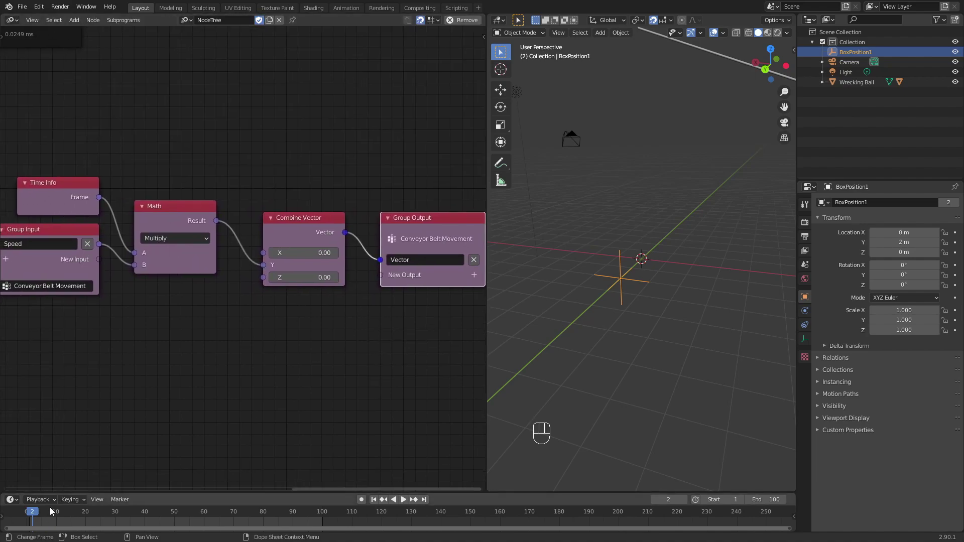
Play and scrub the animation to check how BoxPosition1 moves along Y.
{"action": "key", "text": "space"}
{"action": "left_click_drag", "start_coordinate": [71, 507], "coordinate": [23, 520]}
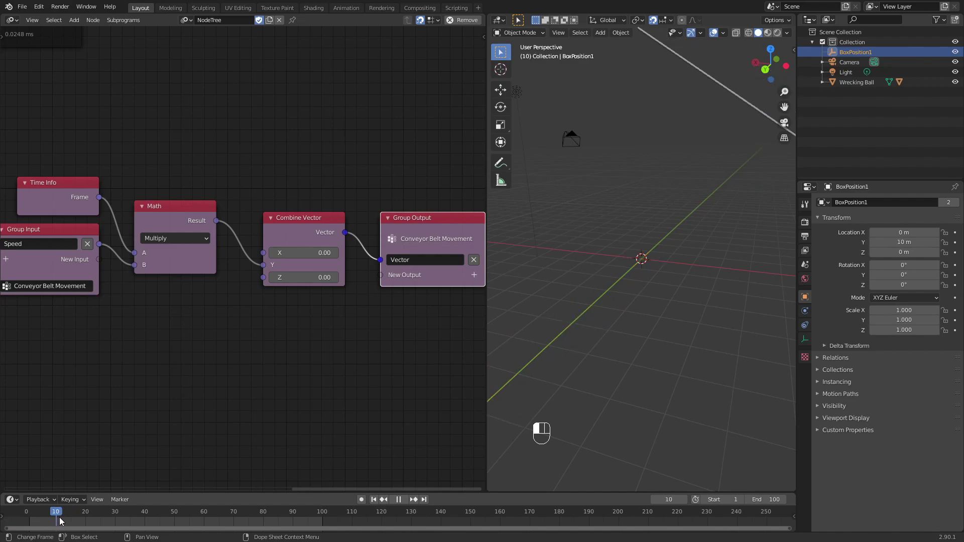
{"action": "key", "text": "space"}
Set the speed node's value to 0.3.
{"action": "middle_click_drag", "start_coordinate": [171, 342], "coordinate": [482, 340]}
{"action": "left_click", "coordinate": [165, 281]}
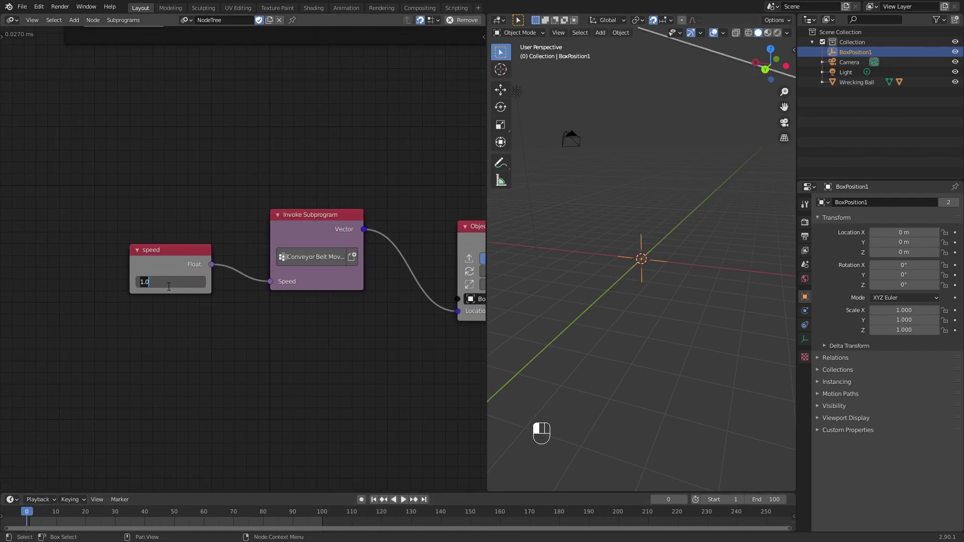
{"action": "type", "text": "0.3"}
{"action": "key", "text": "Return"}
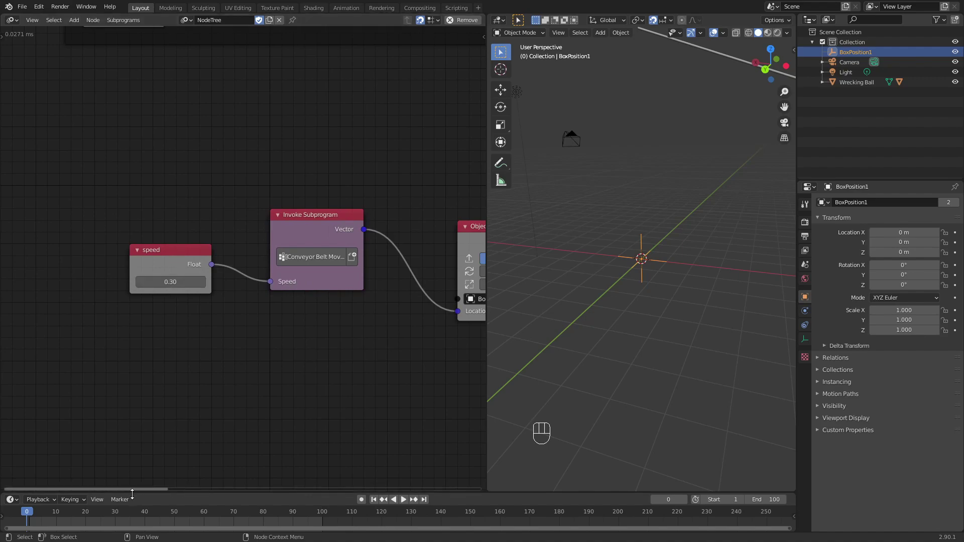
Scrub and play the timeline to review BoxPosition1's motion at the new speed.
{"action": "left_click_drag", "start_coordinate": [28, 519], "coordinate": [161, 517]}
{"action": "key", "text": "space"}
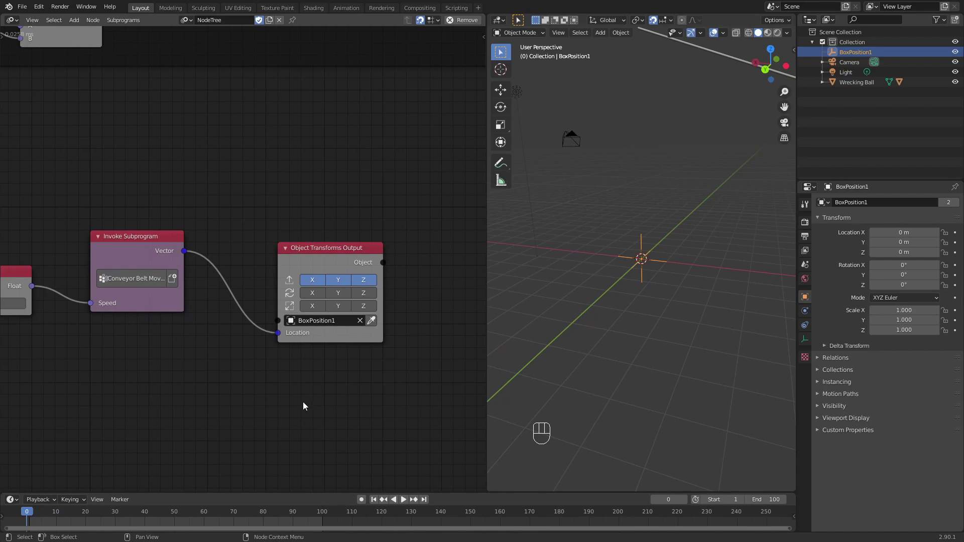
{"action": "middle_click_drag", "start_coordinate": [177, 411], "coordinate": [263, 354]}
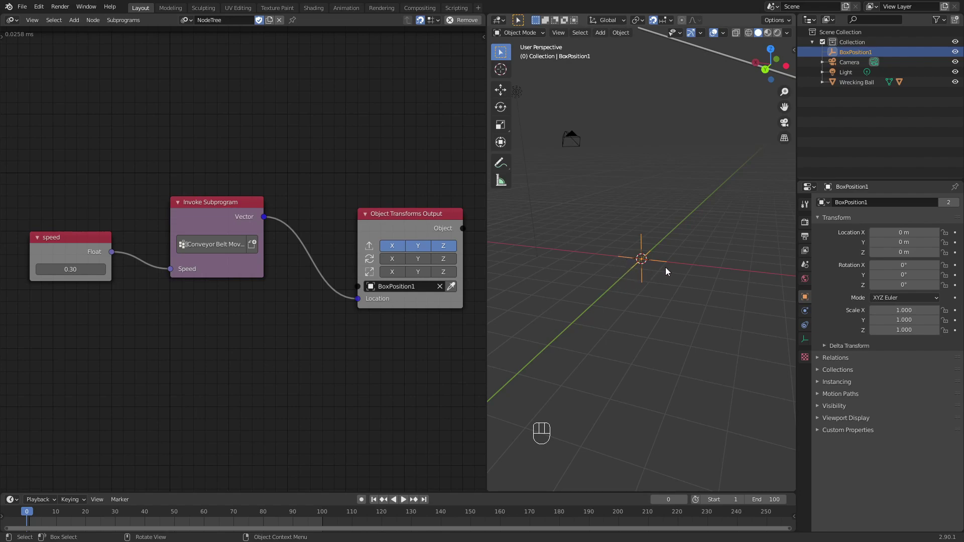
Add a cube mesh at the world origin.
{"action": "mouse_move", "coordinate": [565, 361]}
{"action": "middle_mouse_down"}
{"action": "mouse_move", "coordinate": [606, 327]}
{"action": "mouse_move", "coordinate": [579, 357]}
{"action": "middle_mouse_up"}
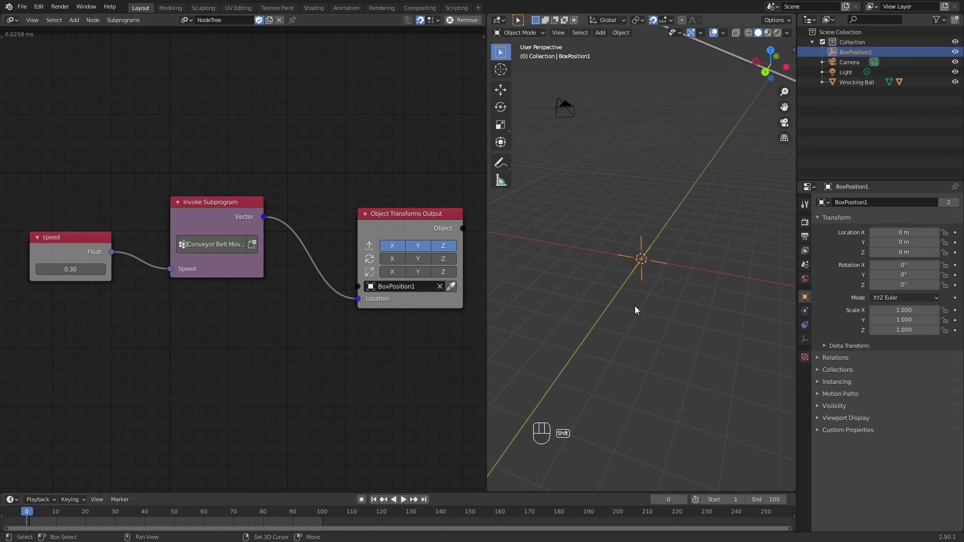
{"action": "key", "text": "shift+a"}
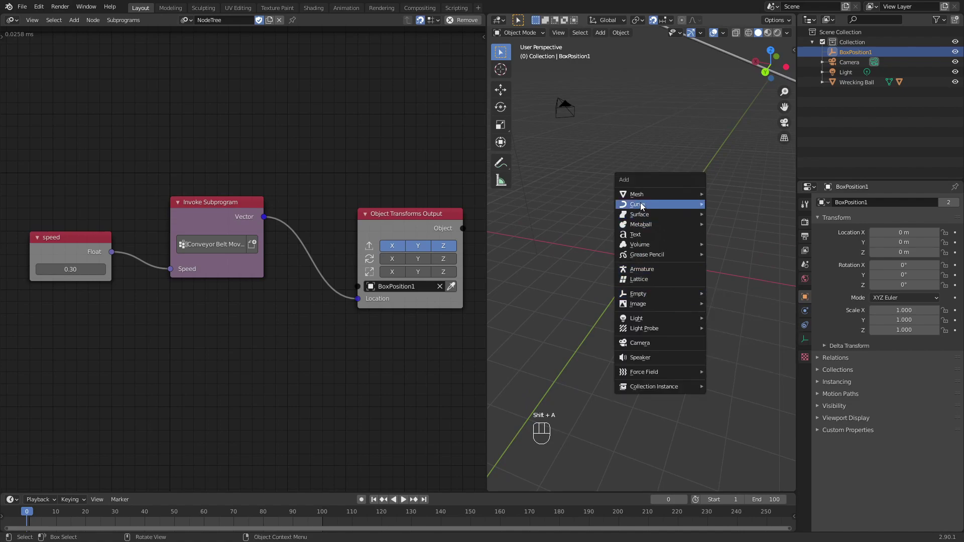
{"action": "mouse_move", "coordinate": [649, 191]}
{"action": "left_click", "coordinate": [723, 204]}
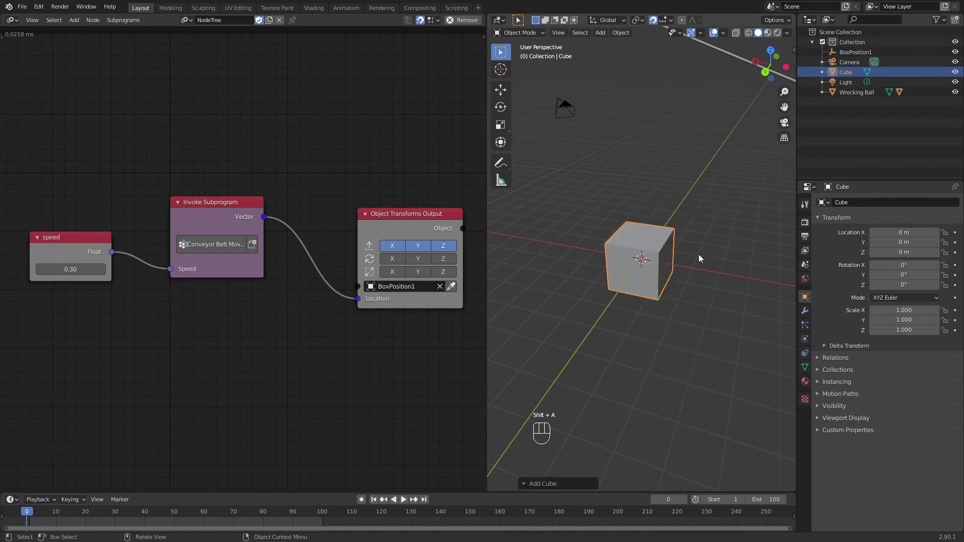
In front view, scrub the timeline to frame 22, where the wrecking ball meets the cube.
{"action": "middle_click_drag", "start_coordinate": [645, 345], "coordinate": [663, 309]}
{"action": "key", "text": "KP_1"}
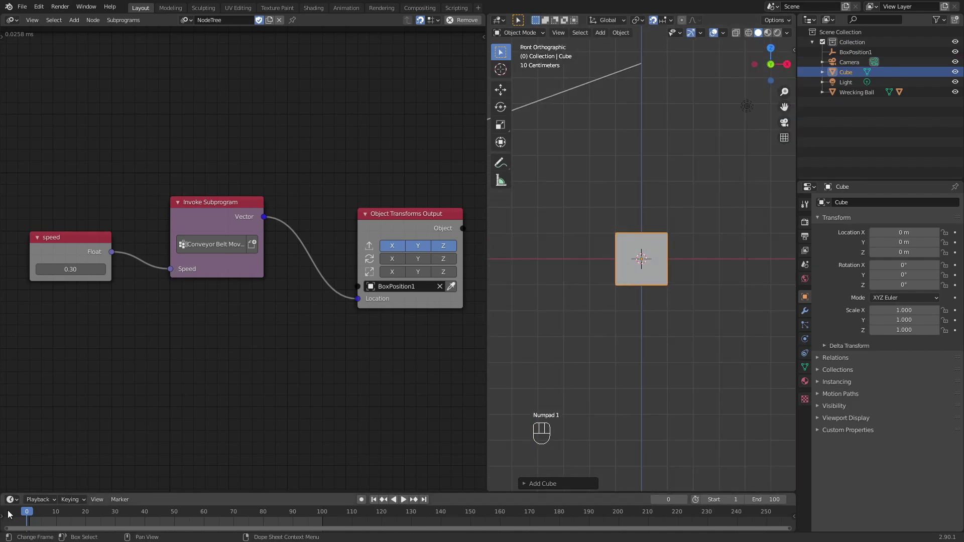
{"action": "left_click_drag", "start_coordinate": [33, 511], "coordinate": [92, 513]}
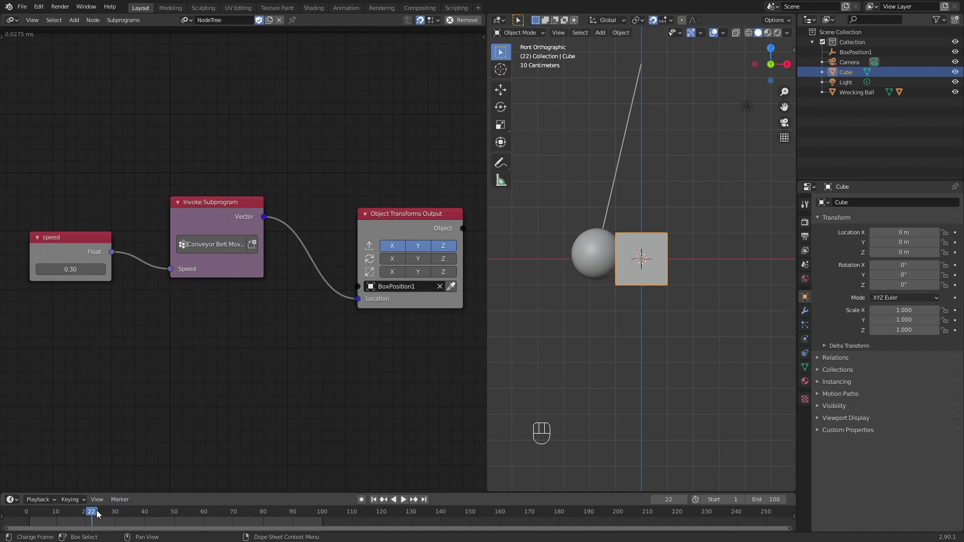
Add an Integer Input node and place it directly below the speed node.
{"action": "scroll", "coordinate": [123, 349], "scroll_direction": "down", "scroll_amount": 1}
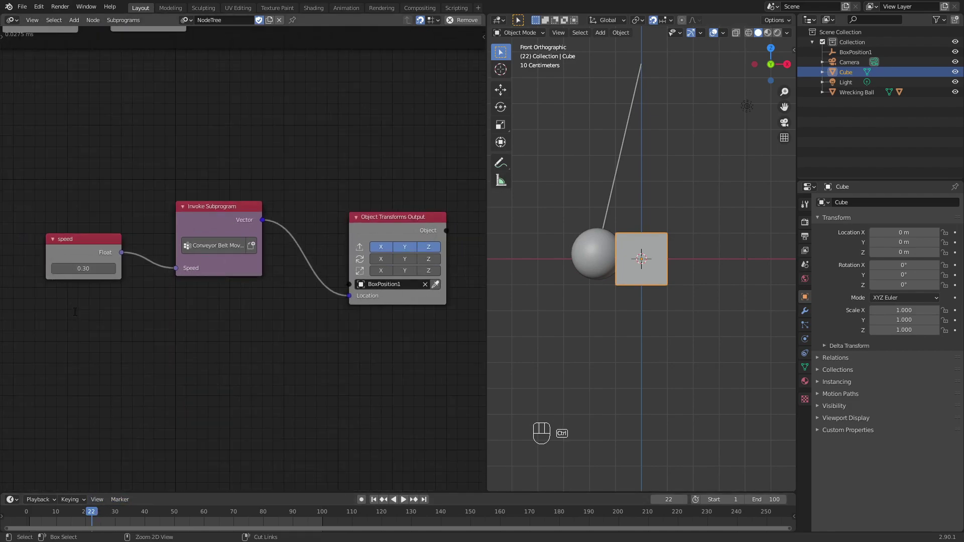
{"action": "key", "text": "ctrl+a"}
{"action": "type", "text": "inte"}
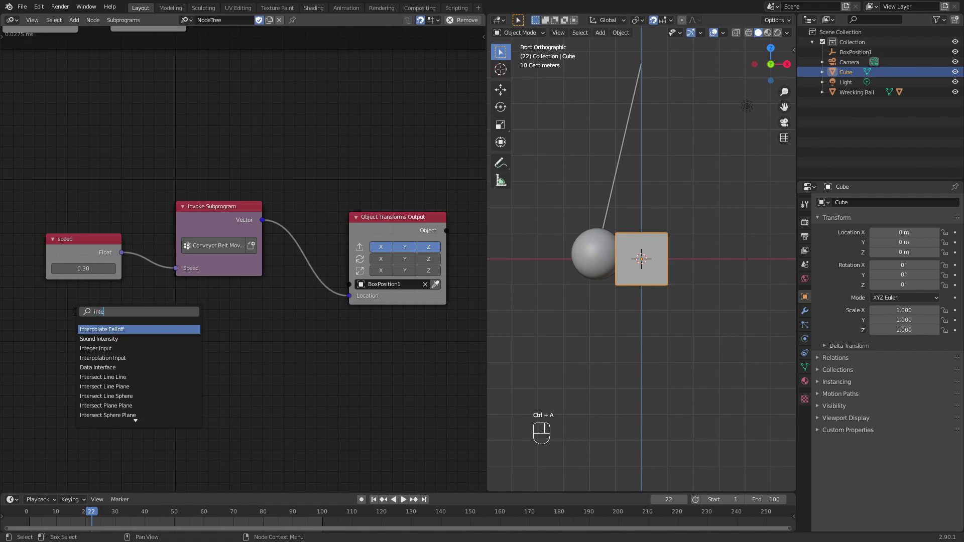
{"action": "type", "text": "ger"}
{"action": "key", "text": "Return"}
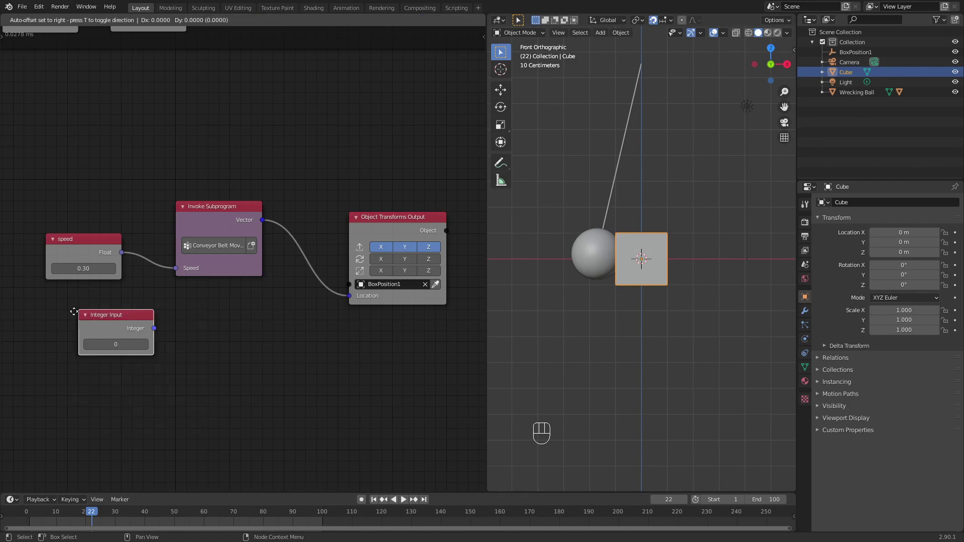
{"action": "left_click", "coordinate": [41, 320]}
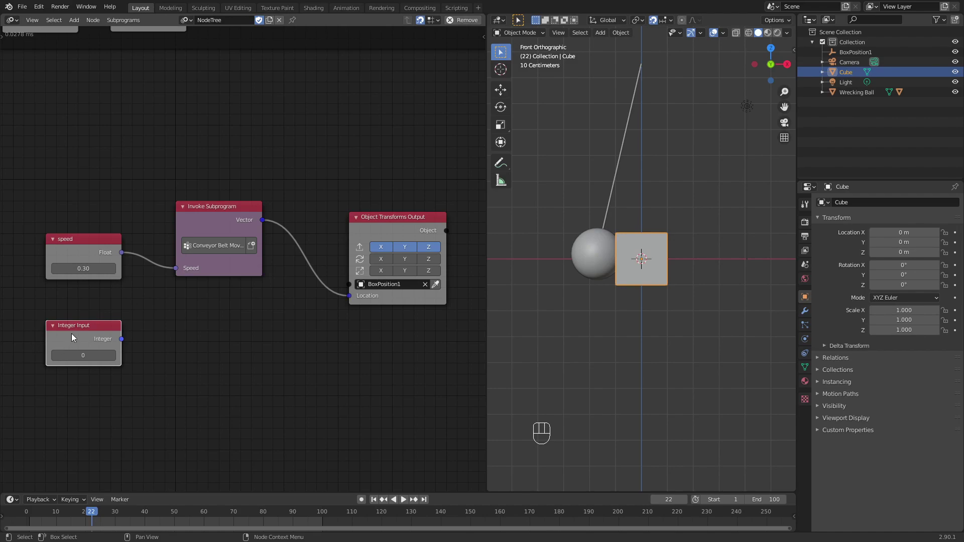
Label the Integer Input node "Hit Frame" and set its value to 22.
{"action": "key", "text": "n"}
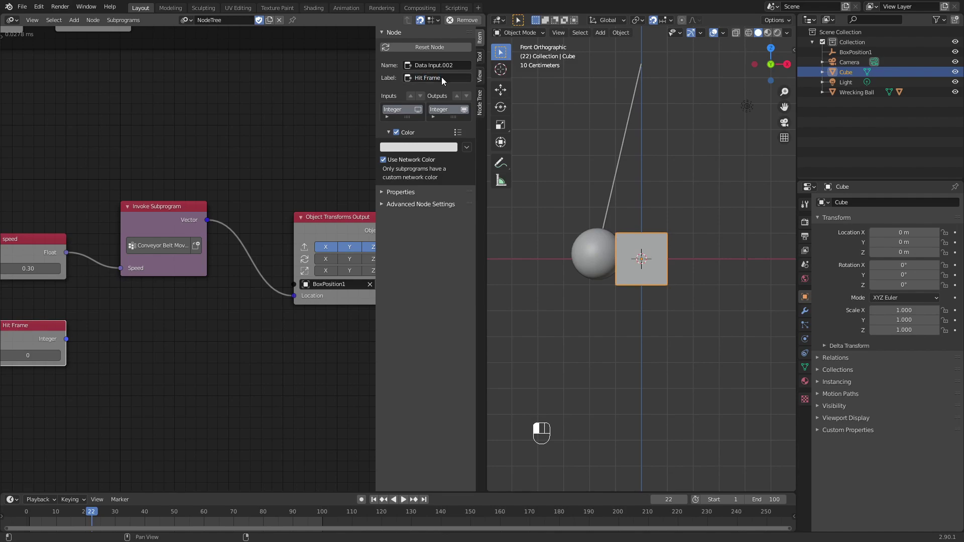
{"action": "left_click", "coordinate": [78, 393]}
{"action": "left_click", "coordinate": [37, 359]}
{"action": "type", "text": "22"}
{"action": "key", "text": "Return"}
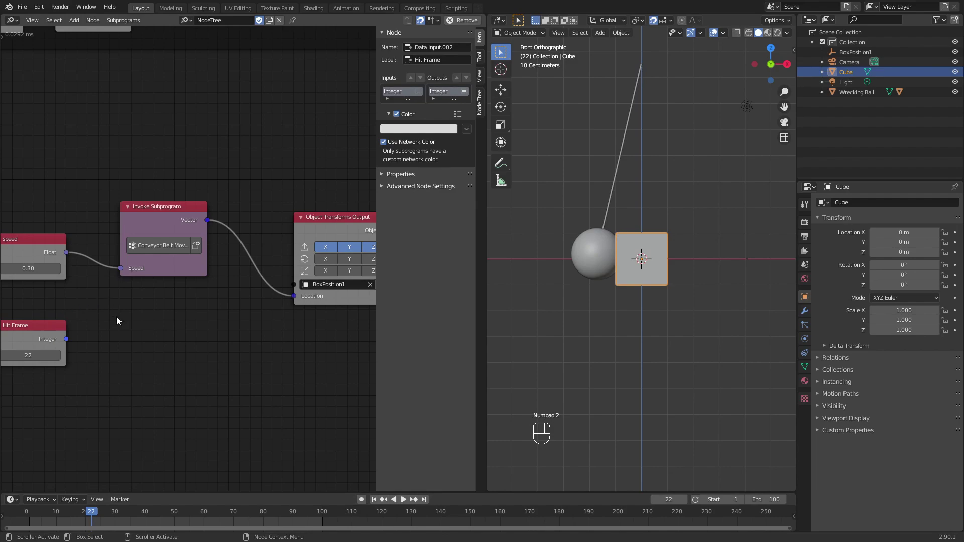
Add an Integer input named "Hit Frame" to the Conveyor Belt Movement group's Group Input node.
{"action": "key", "text": "n"}
{"action": "scroll", "coordinate": [166, 366], "scroll_direction": "up", "scroll_amount": 3}
{"action": "middle_click_drag", "start_coordinate": [158, 353], "coordinate": [164, 351]}
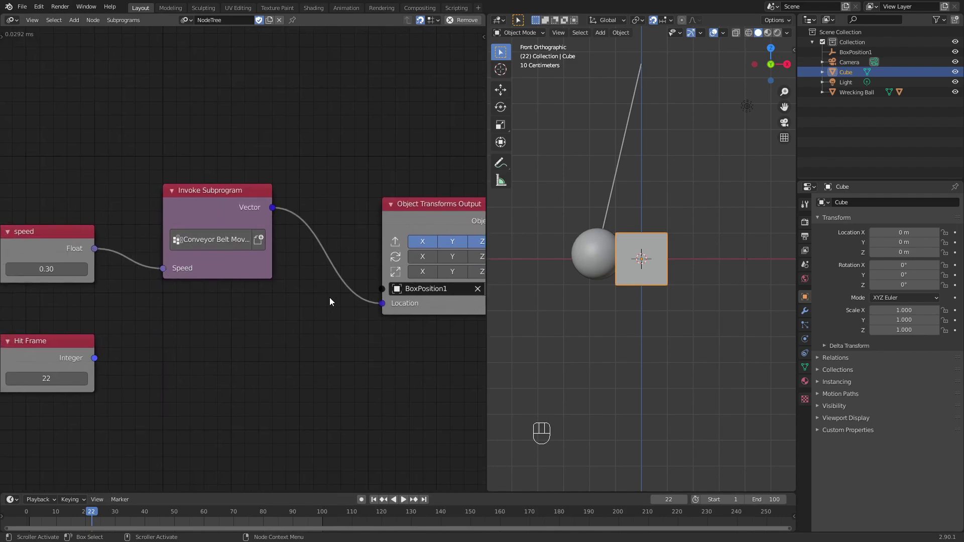
{"action": "middle_click_drag", "start_coordinate": [368, 291], "coordinate": [429, 342]}
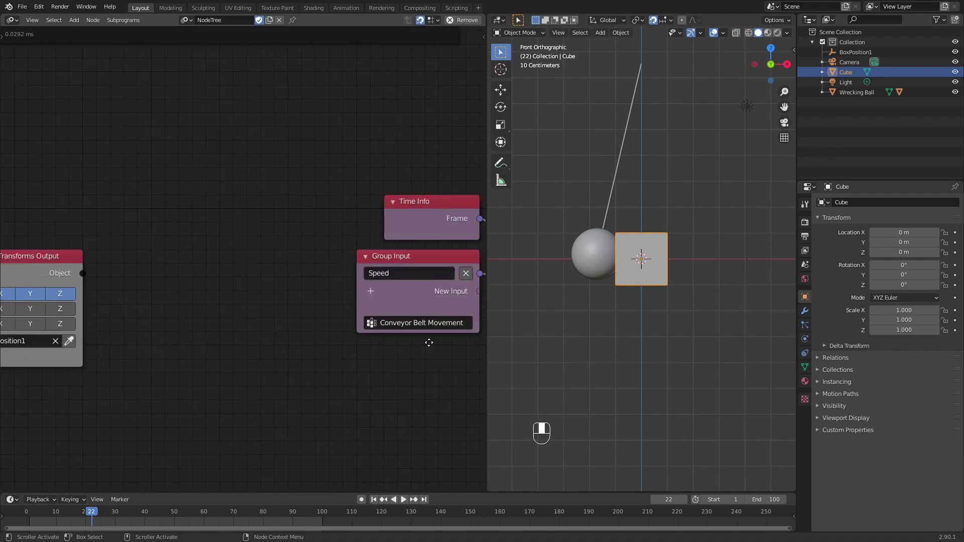
{"action": "left_click", "coordinate": [370, 292]}
{"action": "type", "text": "inte"}
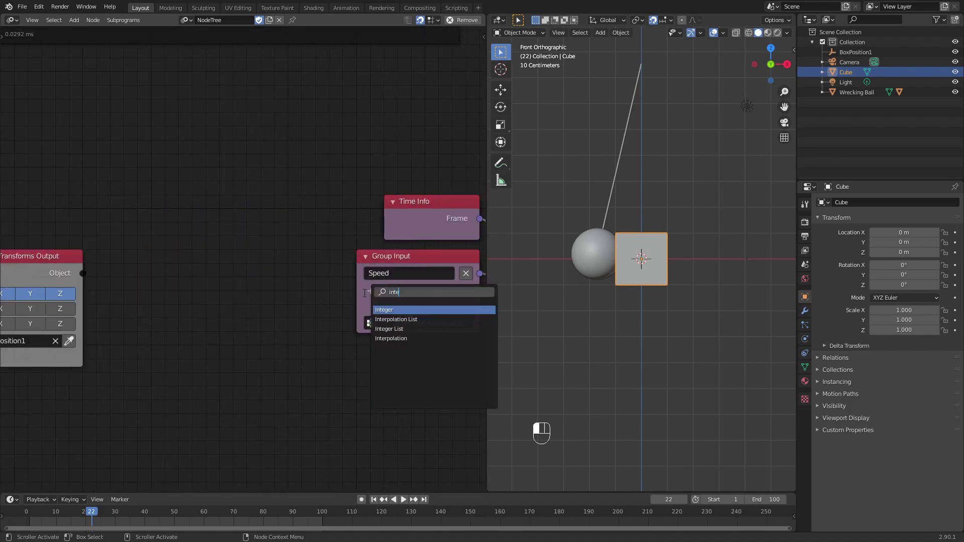
{"action": "key", "text": "Return"}
{"action": "left_click", "coordinate": [381, 291]}
{"action": "type", "text": "Hlt Fram"}
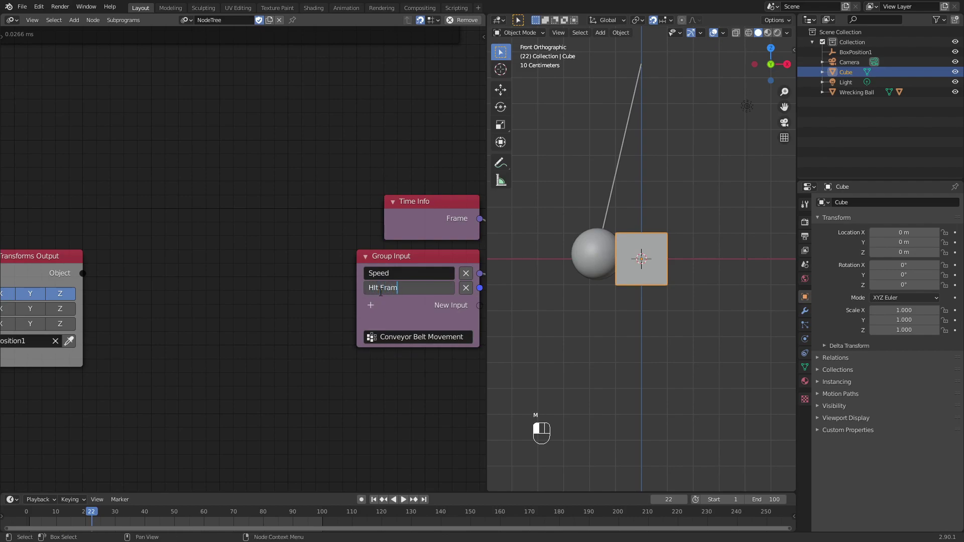
{"action": "type", "text": "e"}
{"action": "key", "text": "Return"}
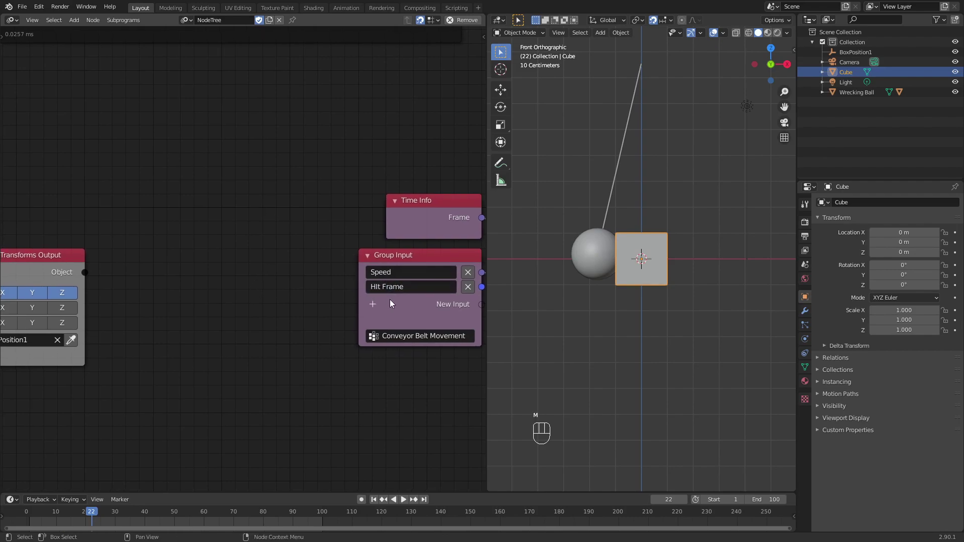
{"action": "left_click", "coordinate": [400, 288]}
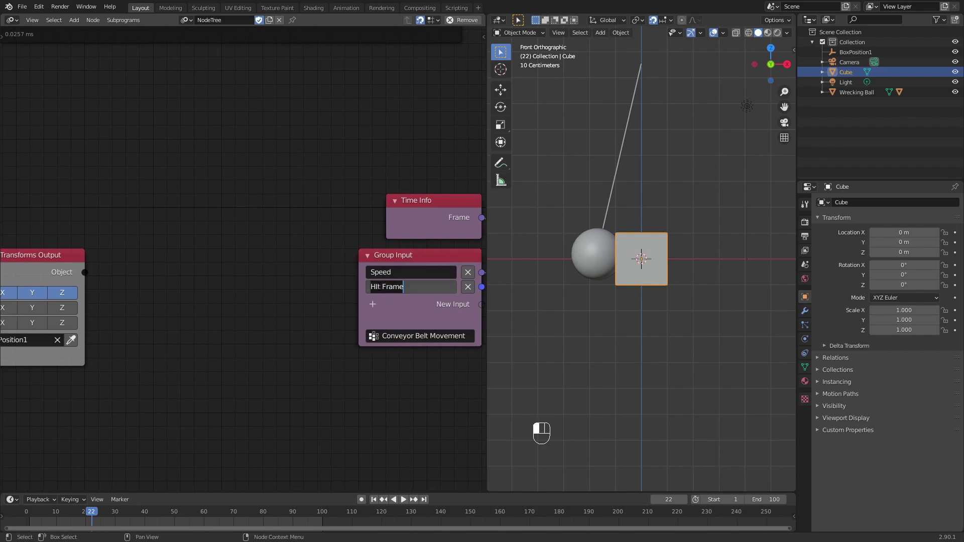
{"action": "left_click", "coordinate": [448, 318]}
Connect the Hit Frame node's Integer output to the Hit Frame input of the Invoke Subprogram node.
{"action": "middle_click_drag", "start_coordinate": [240, 353], "coordinate": [186, 199]}
{"action": "left_click_drag", "start_coordinate": [108, 256], "coordinate": [176, 180]}
{"action": "middle_click_drag", "start_coordinate": [345, 275], "coordinate": [52, 316]}
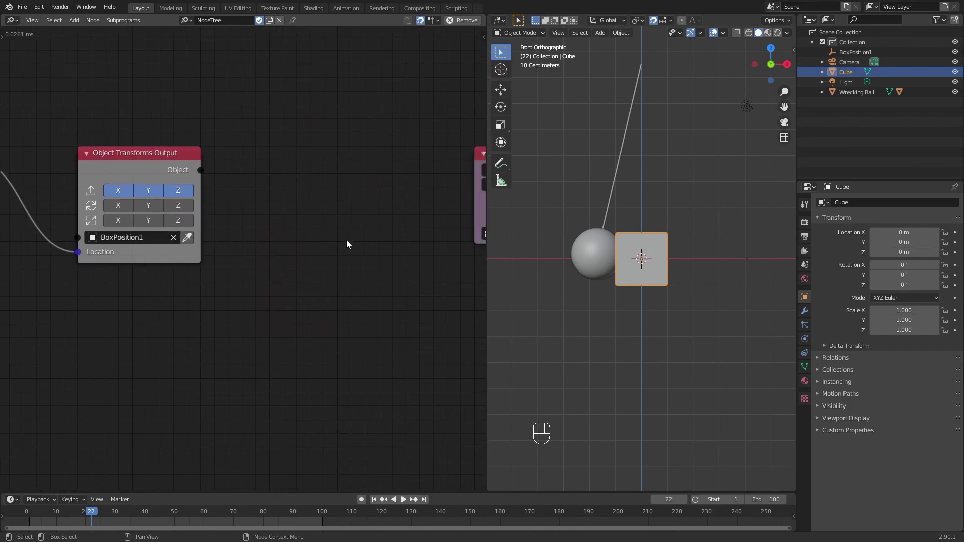
Duplicate the Multiply Math node, place it below the original, and connect Speed to its A and Hit Frame to its B.
{"action": "middle_click_drag", "start_coordinate": [347, 244], "coordinate": [47, 301]}
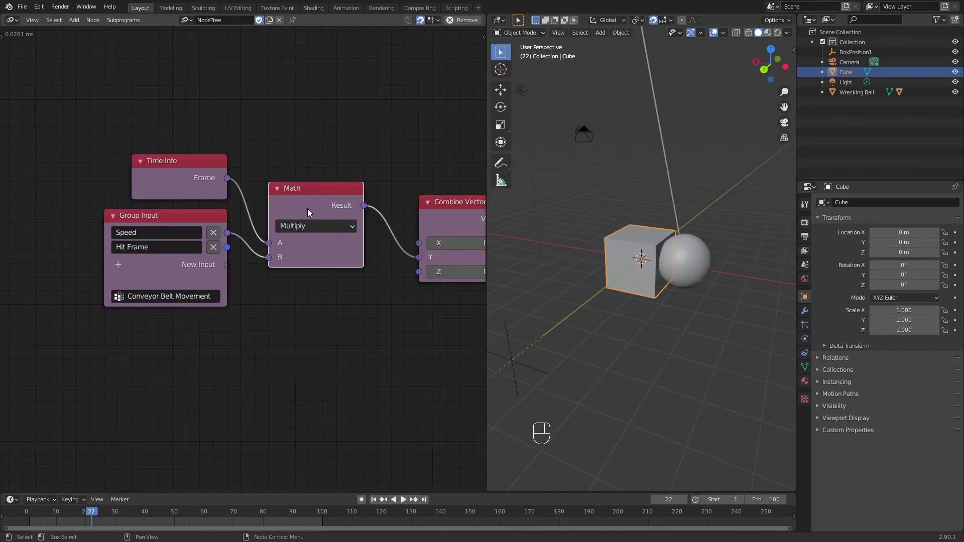
{"action": "key", "text": "shift+d"}
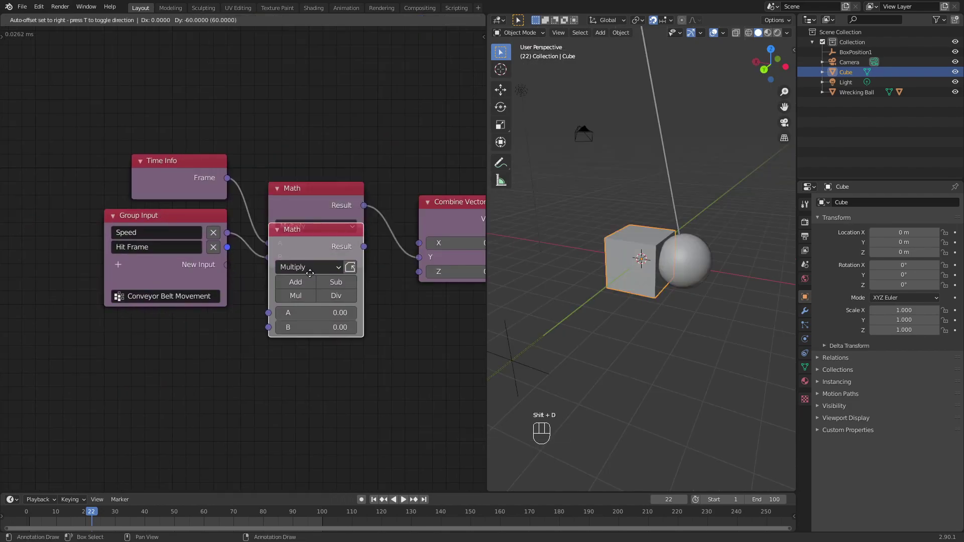
{"action": "left_click", "coordinate": [307, 319]}
{"action": "left_click_drag", "start_coordinate": [228, 234], "coordinate": [269, 352]}
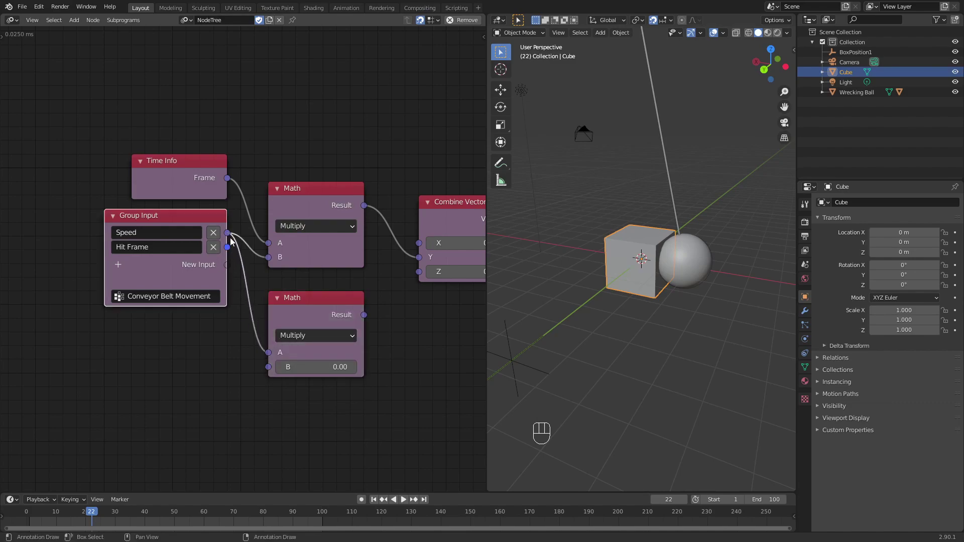
{"action": "left_click_drag", "start_coordinate": [227, 250], "coordinate": [269, 367]}
Add a duplicated Math node set to Subtract, with the upper Multiply result in A and the lower Multiply result in B.
{"action": "middle_click_drag", "start_coordinate": [424, 321], "coordinate": [323, 320]}
{"action": "left_click", "coordinate": [213, 313]}
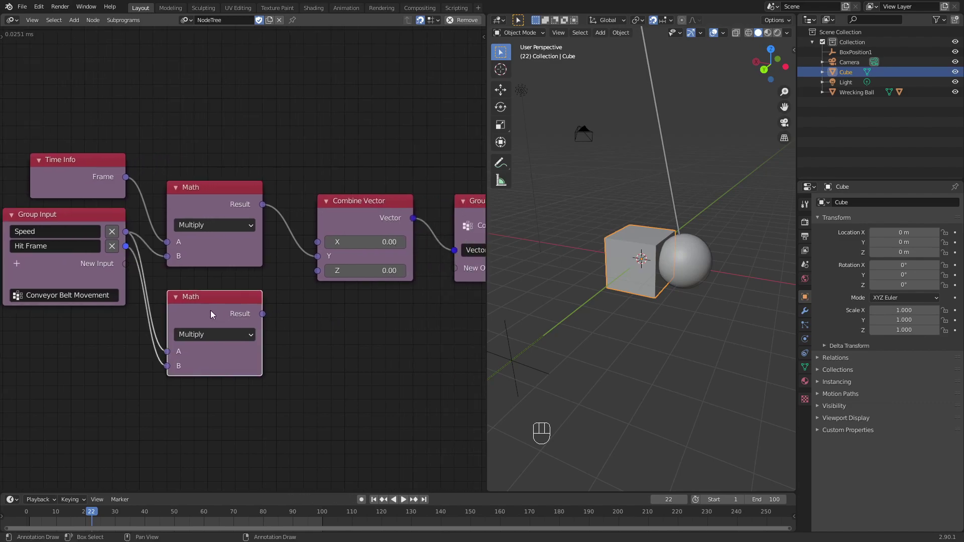
{"action": "key", "text": "shift+d"}
{"action": "left_click", "coordinate": [380, 333]}
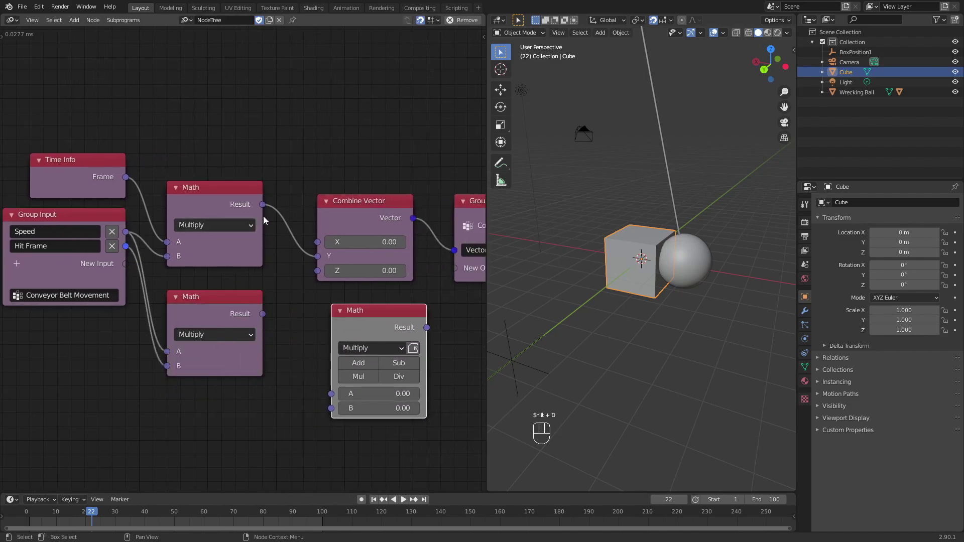
{"action": "left_click", "coordinate": [384, 365]}
{"action": "left_click_drag", "start_coordinate": [262, 204], "coordinate": [330, 365]}
{"action": "left_click_drag", "start_coordinate": [262, 314], "coordinate": [330, 380]}
Add a Viewer node below the Subtract node and connect the lower Multiply node's result to it.
{"action": "middle_click_drag", "start_coordinate": [389, 359], "coordinate": [348, 293]}
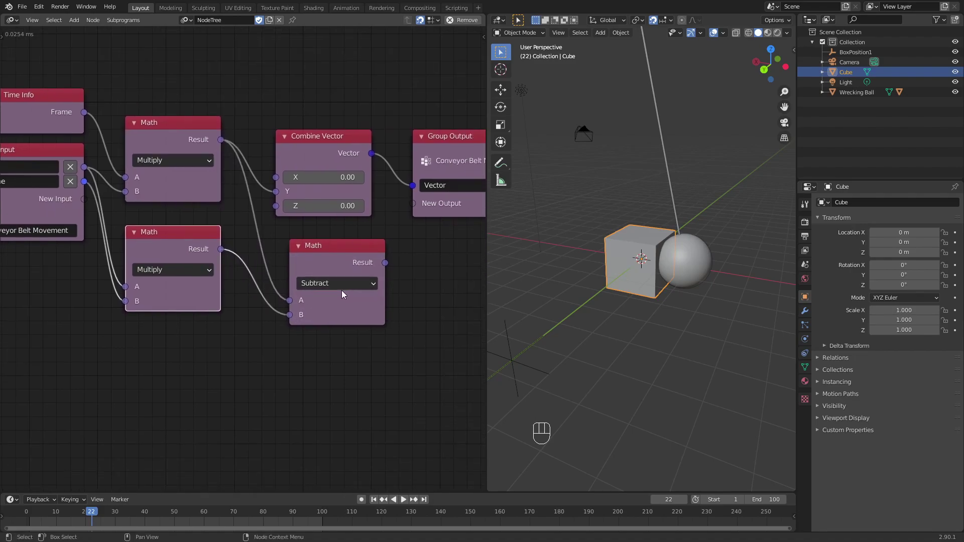
{"action": "key", "text": "ctrl+a"}
{"action": "type", "text": "viw"}
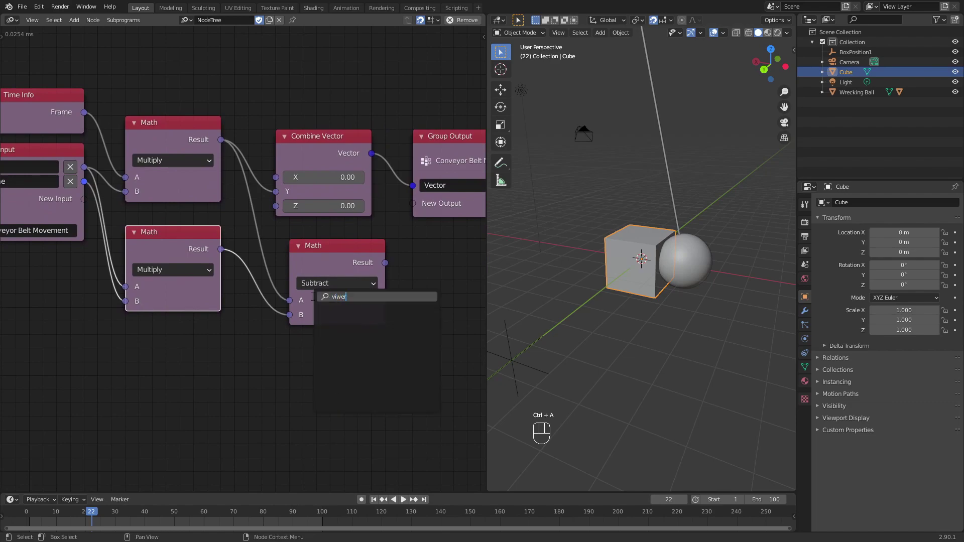
{"action": "key", "text": "BackSpace"}
{"action": "key", "text": "BackSpace"}
{"action": "type", "text": "ie"}
{"action": "key", "text": "Down"}
{"action": "key", "text": "Down"}
{"action": "key", "text": "Return"}
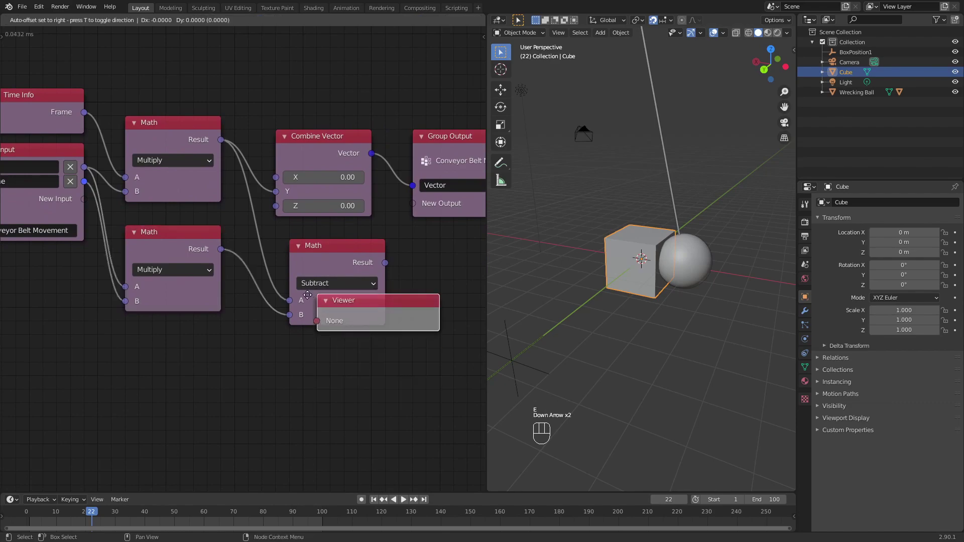
{"action": "left_click", "coordinate": [269, 363]}
{"action": "left_click_drag", "start_coordinate": [221, 249], "coordinate": [276, 389]}
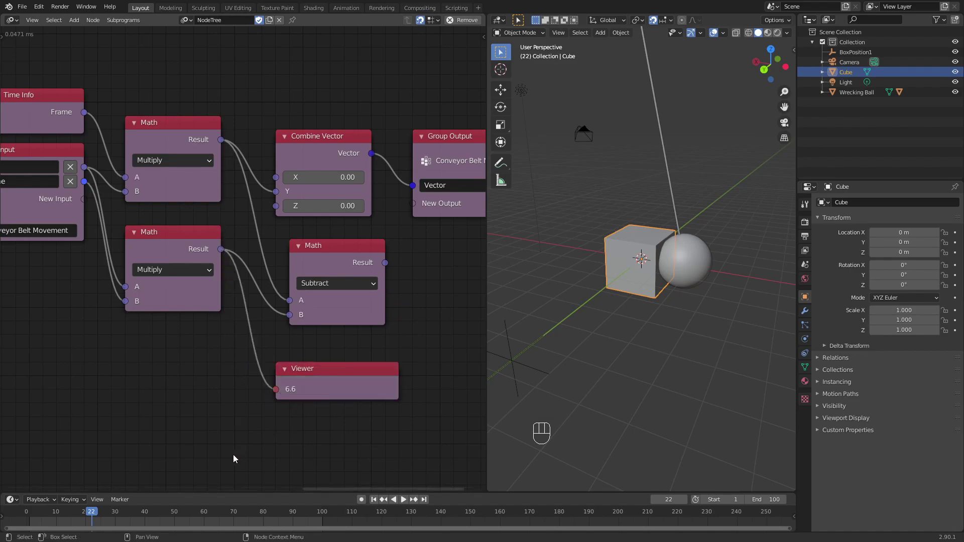
Scrub to frame 12, connect the upper Multiply node's result to the Viewer, and check its value at frames 0 and 22.
{"action": "left_click_drag", "start_coordinate": [92, 519], "coordinate": [63, 514]}
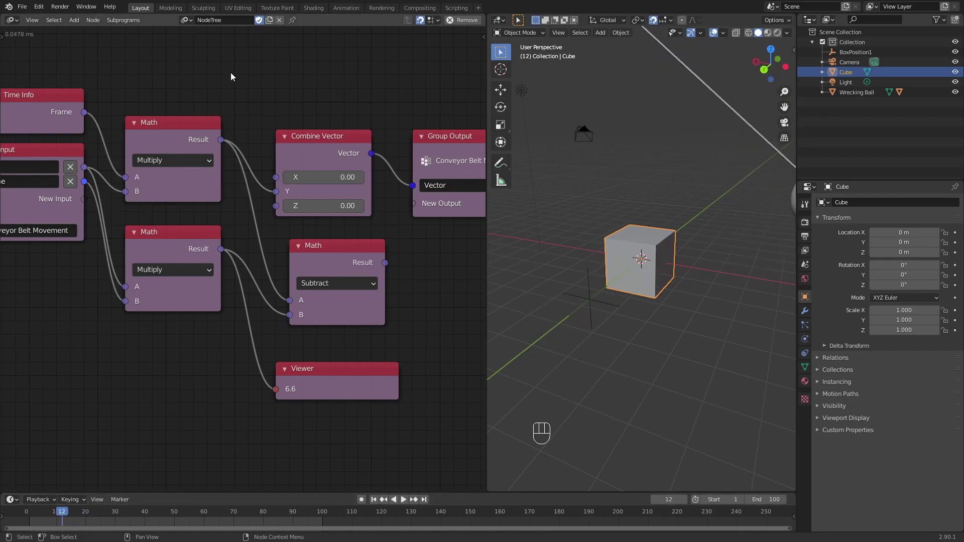
{"action": "left_click_drag", "start_coordinate": [221, 143], "coordinate": [276, 389]}
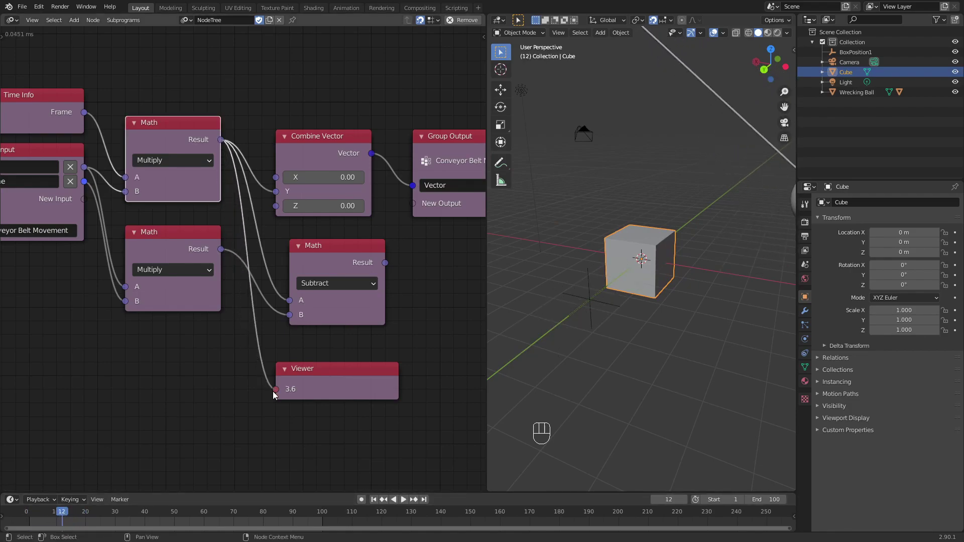
{"action": "left_click_drag", "start_coordinate": [59, 514], "coordinate": [23, 517]}
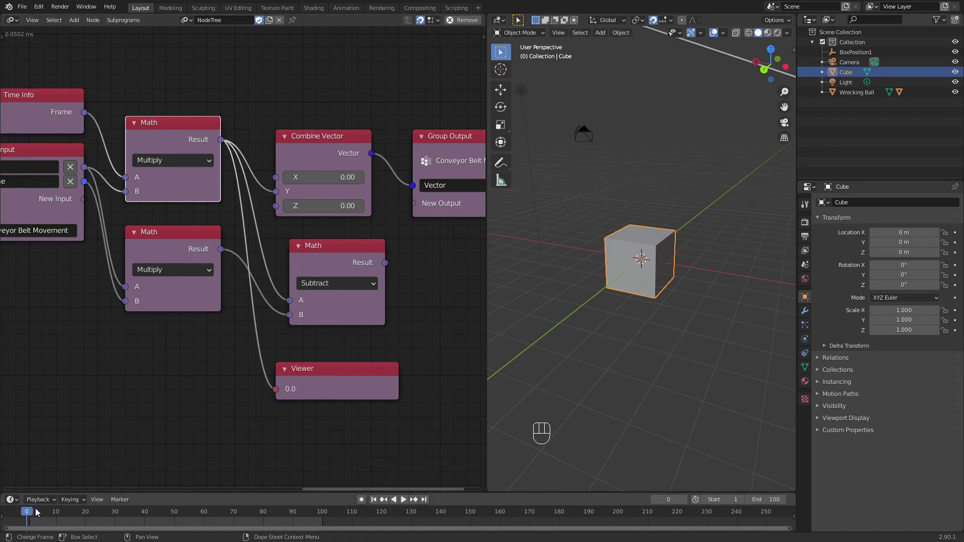
{"action": "left_click_drag", "start_coordinate": [30, 517], "coordinate": [92, 517]}
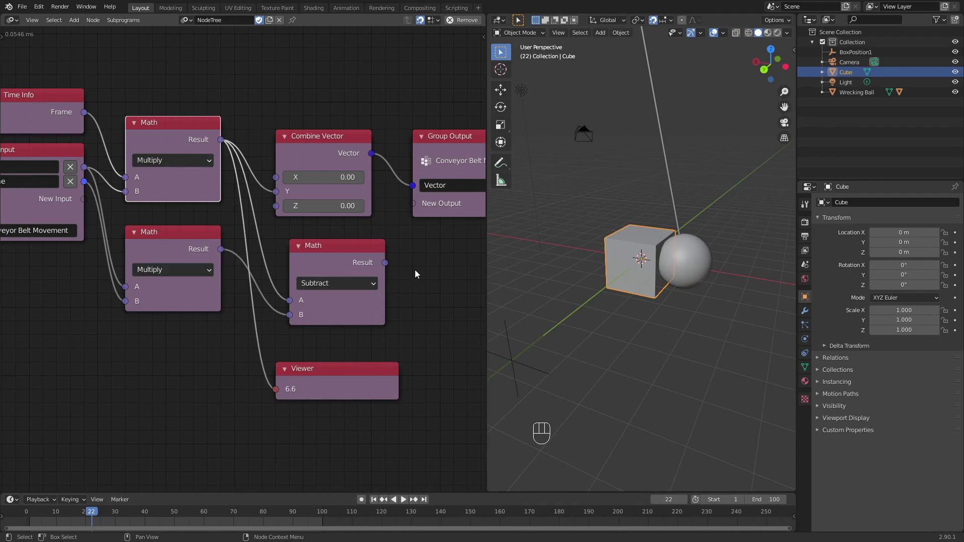
Connect the Subtract node's result to the Viewer and check its value while scrubbing back to frame 12.
{"action": "left_click_drag", "start_coordinate": [382, 263], "coordinate": [399, 285]}
{"action": "left_click_drag", "start_coordinate": [275, 386], "coordinate": [274, 386]}
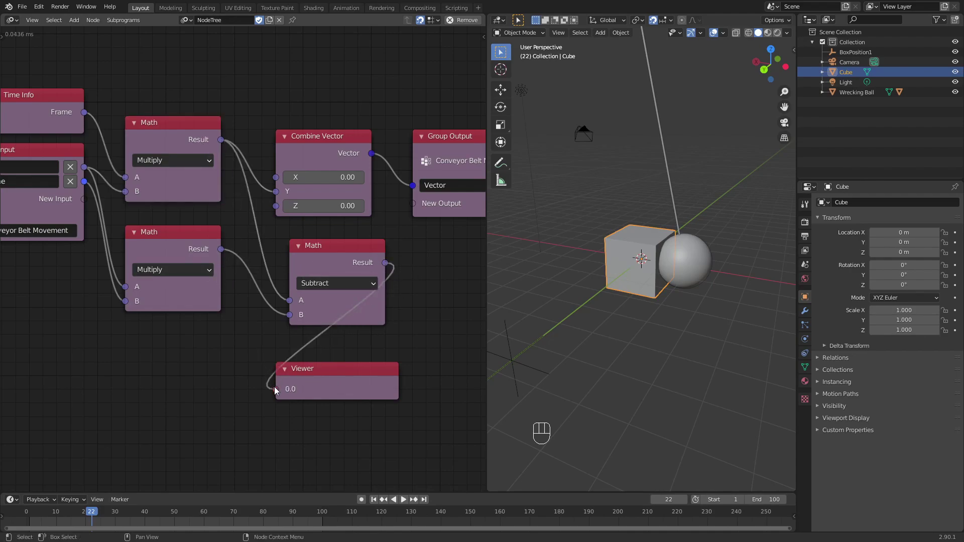
{"action": "key", "text": "space"}
{"action": "left_click", "coordinate": [87, 513]}
{"action": "left_click_drag", "start_coordinate": [86, 513], "coordinate": [61, 512]}
{"action": "key", "text": "space"}
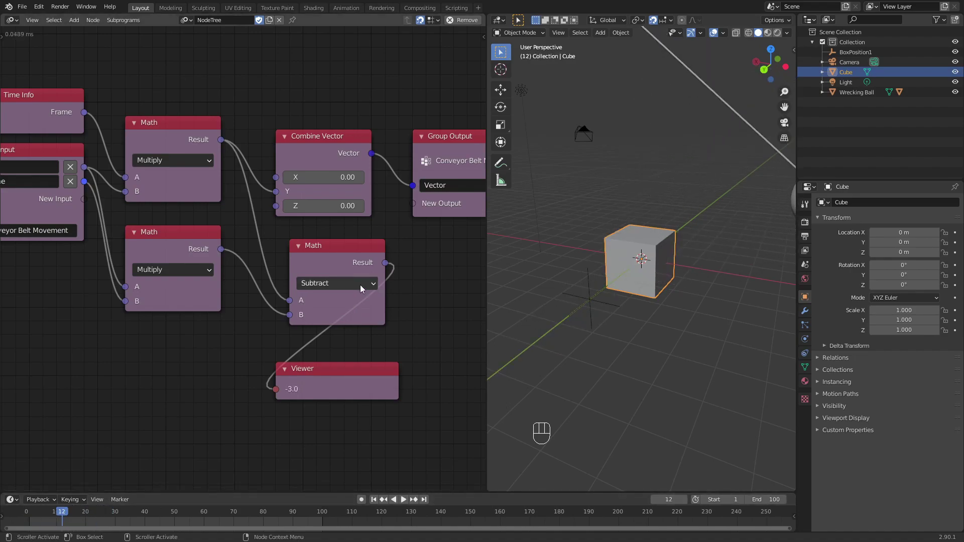
Try to connect the Subtract result directly to the Group Output's Vector input and check the movement at frame 9.
{"action": "middle_click_drag", "start_coordinate": [387, 271], "coordinate": [364, 280]}
{"action": "left_click_drag", "start_coordinate": [343, 279], "coordinate": [343, 274]}
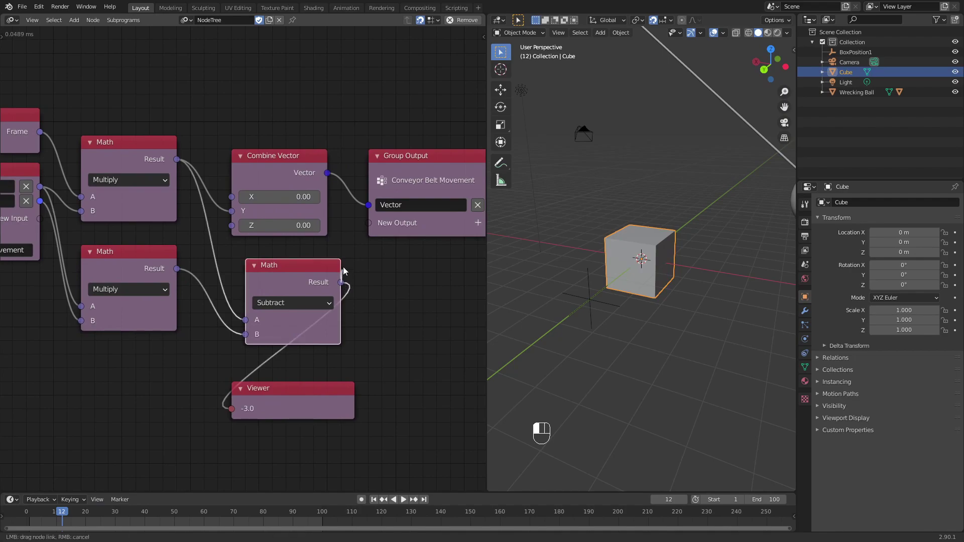
{"action": "left_click_drag", "start_coordinate": [370, 203], "coordinate": [370, 203]}
{"action": "middle_click_drag", "start_coordinate": [377, 396], "coordinate": [419, 354]}
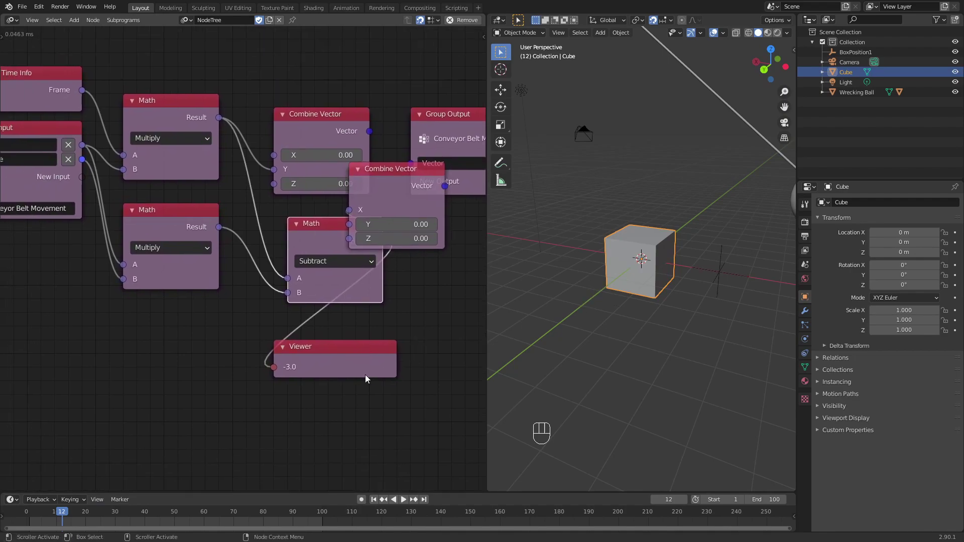
{"action": "mouse_move", "coordinate": [60, 515]}
{"action": "left_mouse_down"}
{"action": "mouse_move", "coordinate": [30, 516]}
{"action": "mouse_move", "coordinate": [53, 516]}
{"action": "left_mouse_up"}
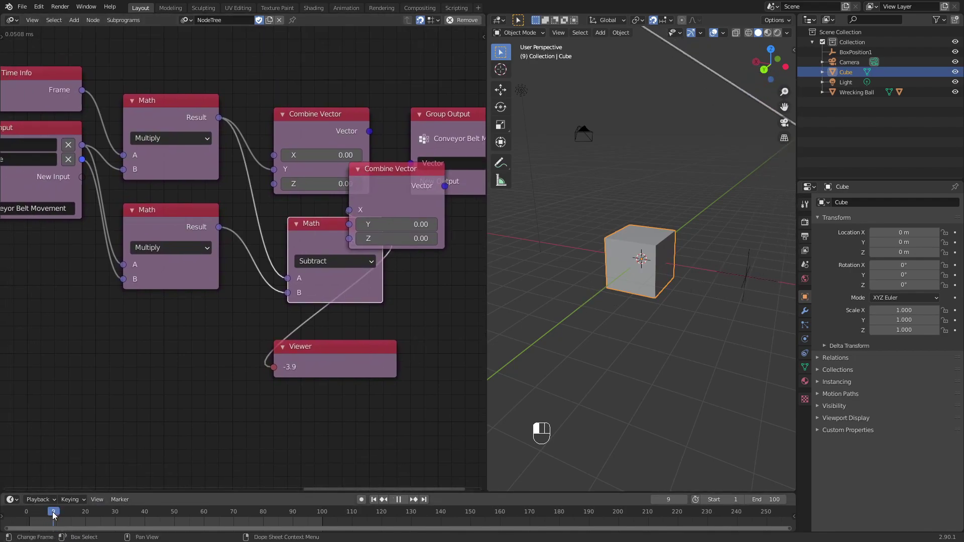
Move the Group Output node farther from the other nodes and delete the extra Combine Vector node fed by Subtract.
{"action": "middle_click_drag", "start_coordinate": [457, 184], "coordinate": [311, 195]}
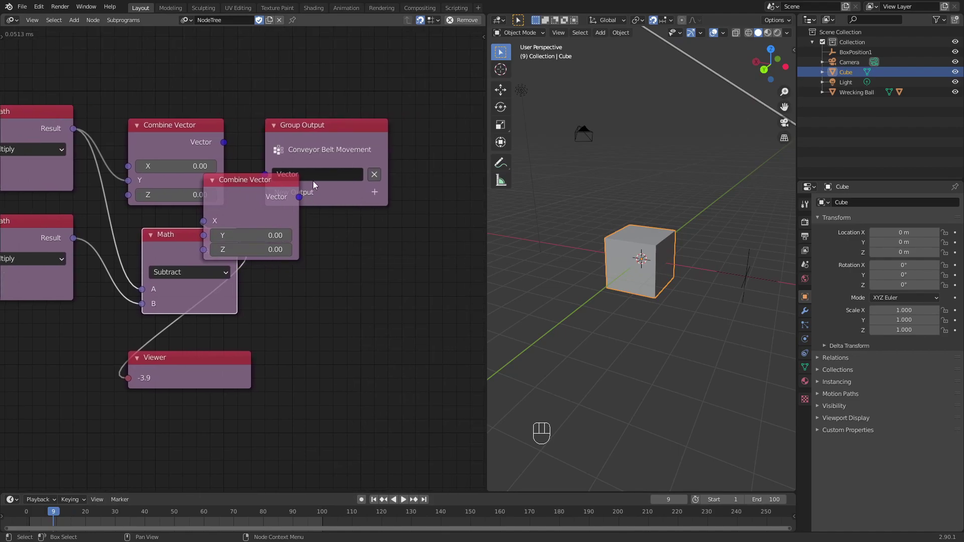
{"action": "left_click_drag", "start_coordinate": [316, 131], "coordinate": [398, 105]}
{"action": "left_click_drag", "start_coordinate": [260, 192], "coordinate": [334, 219]}
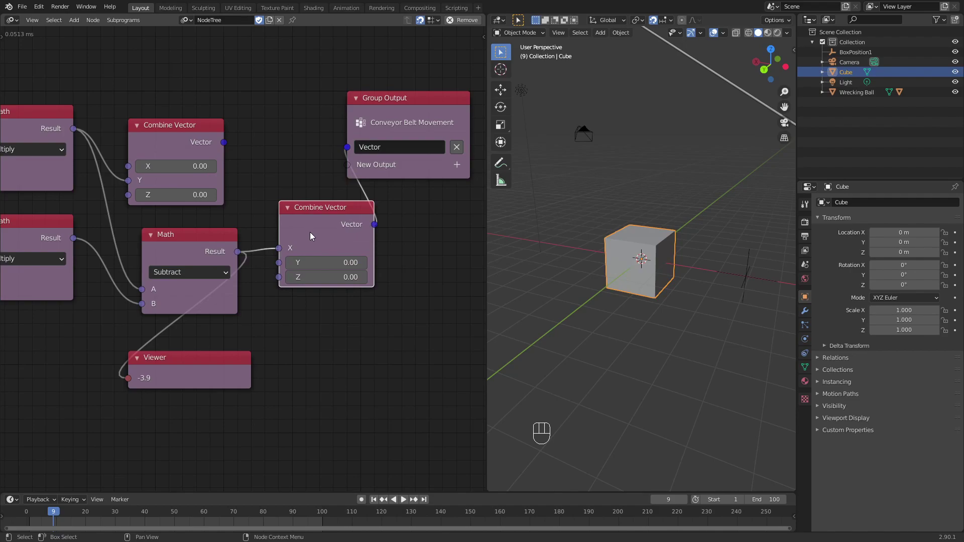
{"action": "key", "text": "x"}
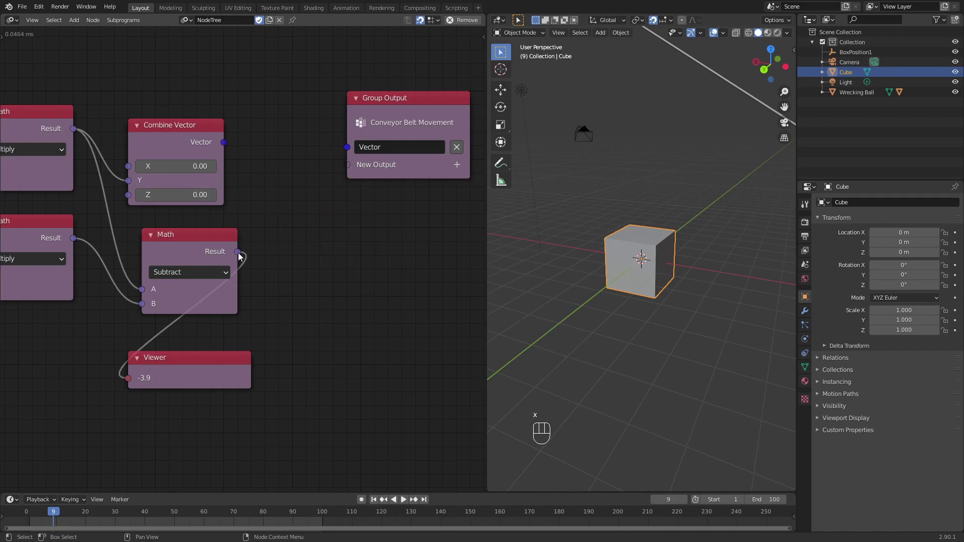
Route the Subtract result through the Combine Vector node's Y into the Group Output's Vector, and scrub to frame 17.
{"action": "left_click_drag", "start_coordinate": [239, 254], "coordinate": [129, 181]}
{"action": "left_click_drag", "start_coordinate": [167, 146], "coordinate": [264, 133]}
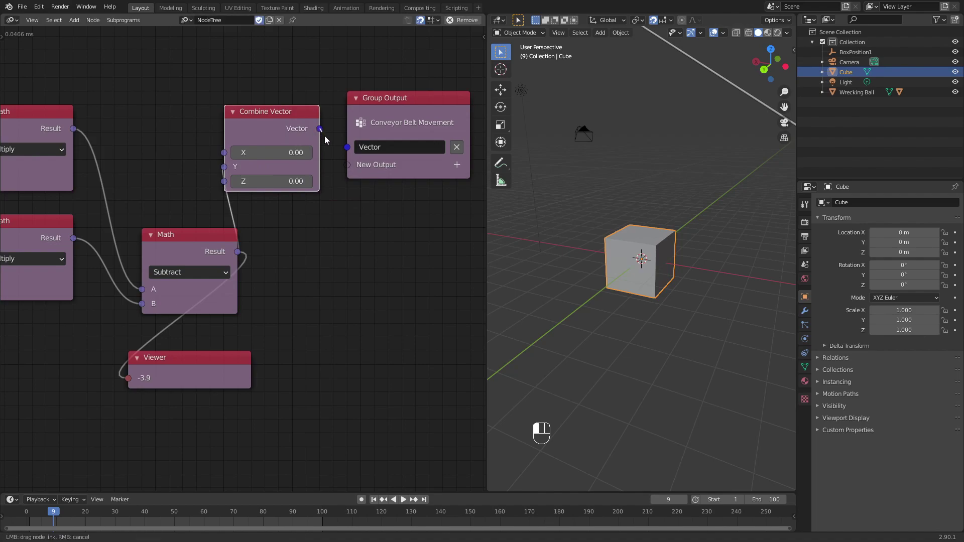
{"action": "left_click_drag", "start_coordinate": [341, 150], "coordinate": [345, 148]}
{"action": "middle_click_drag", "start_coordinate": [326, 273], "coordinate": [370, 232]}
{"action": "left_click_drag", "start_coordinate": [54, 511], "coordinate": [77, 516]}
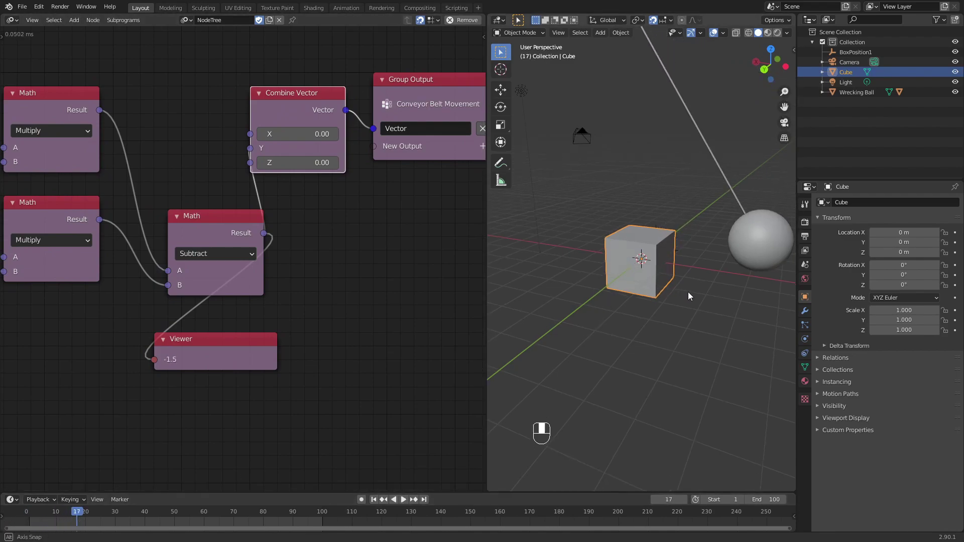
Move the cube along the global X axis to -9 m and scrub the timeline, ending at frame 0.
{"action": "scroll", "coordinate": [690, 290], "scroll_direction": "down", "scroll_amount": 4}
{"action": "key", "text": "g"}
{"action": "key", "text": "x"}
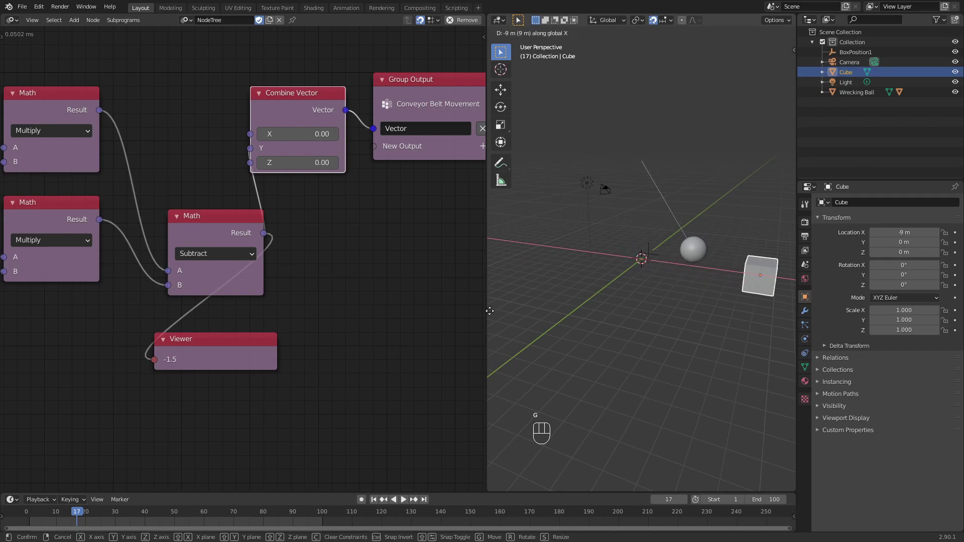
{"action": "left_click", "coordinate": [784, 304]}
{"action": "scroll", "coordinate": [637, 294], "scroll_direction": "up", "scroll_amount": 3}
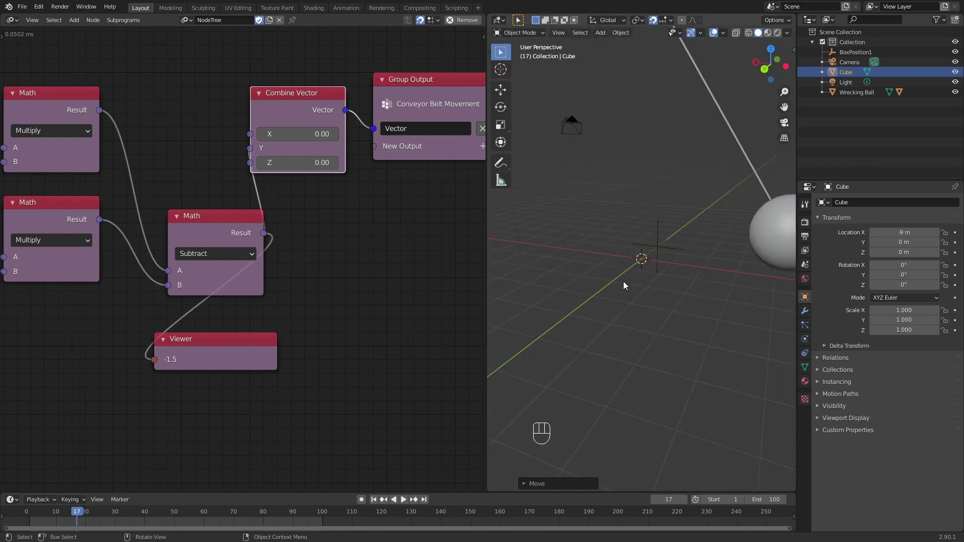
{"action": "left_click_drag", "start_coordinate": [76, 517], "coordinate": [142, 510]}
Place the Subtract node between the Multiply nodes and the Combine Vector node, and delete the Viewer node.
{"action": "left_click_drag", "start_coordinate": [206, 222], "coordinate": [169, 151]}
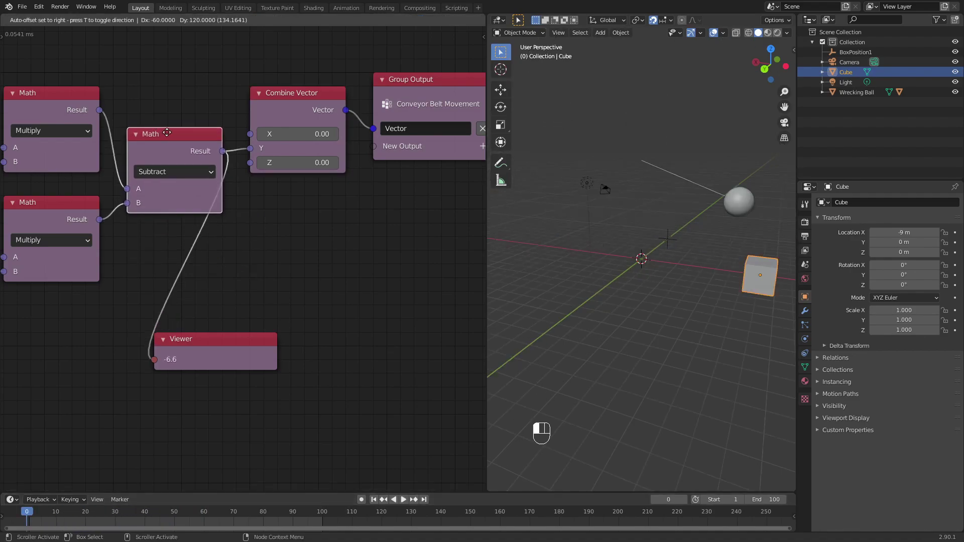
{"action": "scroll", "coordinate": [238, 316], "scroll_direction": "down", "scroll_amount": 2}
{"action": "middle_click_drag", "start_coordinate": [219, 295], "coordinate": [301, 290]}
{"action": "key", "text": "x"}
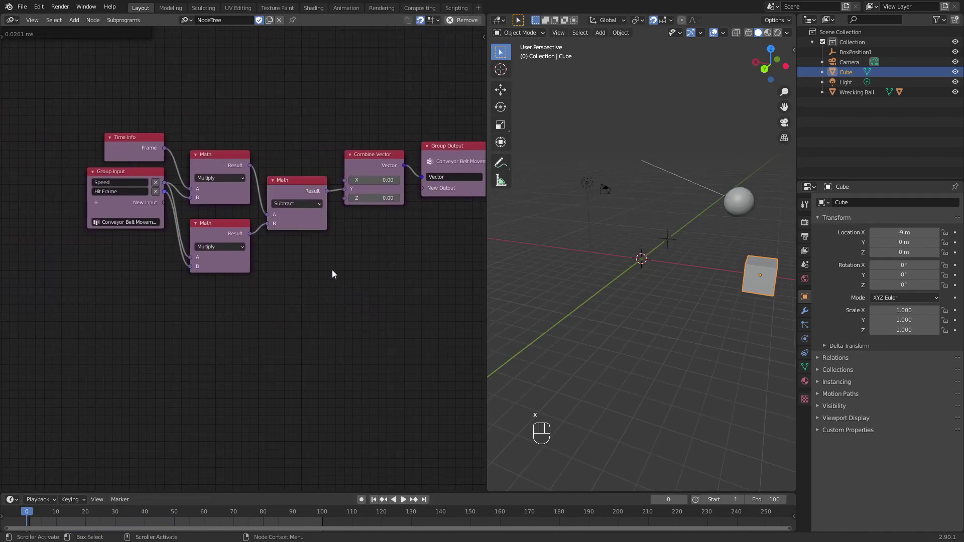
{"action": "scroll", "coordinate": [333, 279], "scroll_direction": "down", "scroll_amount": 2}
{"action": "scroll", "coordinate": [280, 283], "scroll_direction": "up", "scroll_amount": 1}
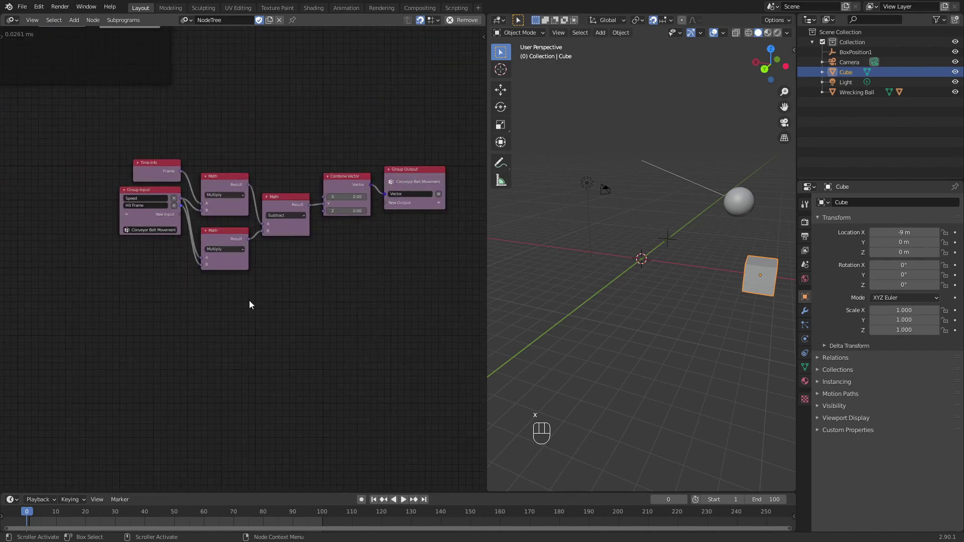
Add an Object Instancer node in the empty area below the conveyor belt node setup.
{"action": "scroll", "coordinate": [252, 297], "scroll_direction": "up", "scroll_amount": 1}
{"action": "scroll", "coordinate": [256, 316], "scroll_direction": "down", "scroll_amount": 1}
{"action": "middle_click_drag", "start_coordinate": [256, 316], "coordinate": [238, 332]}
{"action": "scroll", "coordinate": [237, 333], "scroll_direction": "up", "scroll_amount": 1}
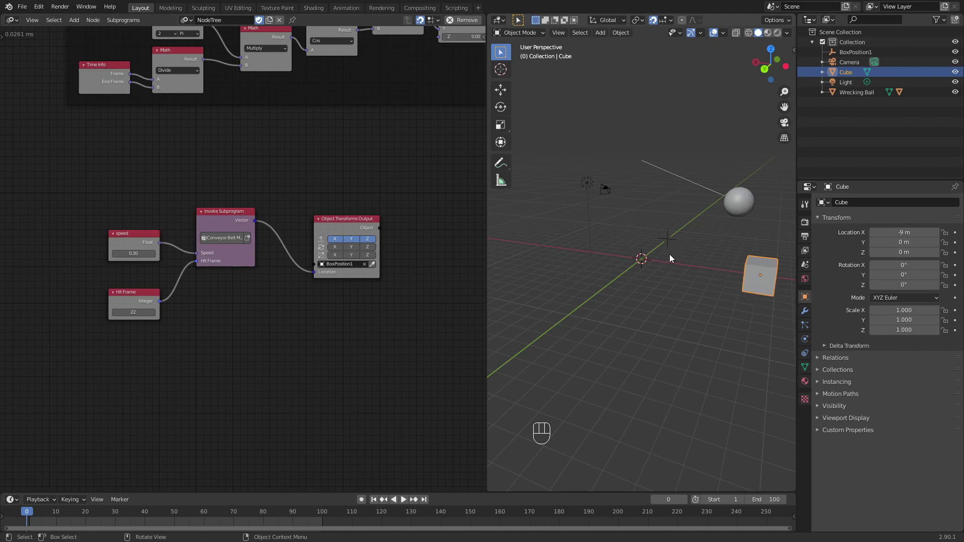
{"action": "scroll", "coordinate": [658, 245], "scroll_direction": "up", "scroll_amount": 3}
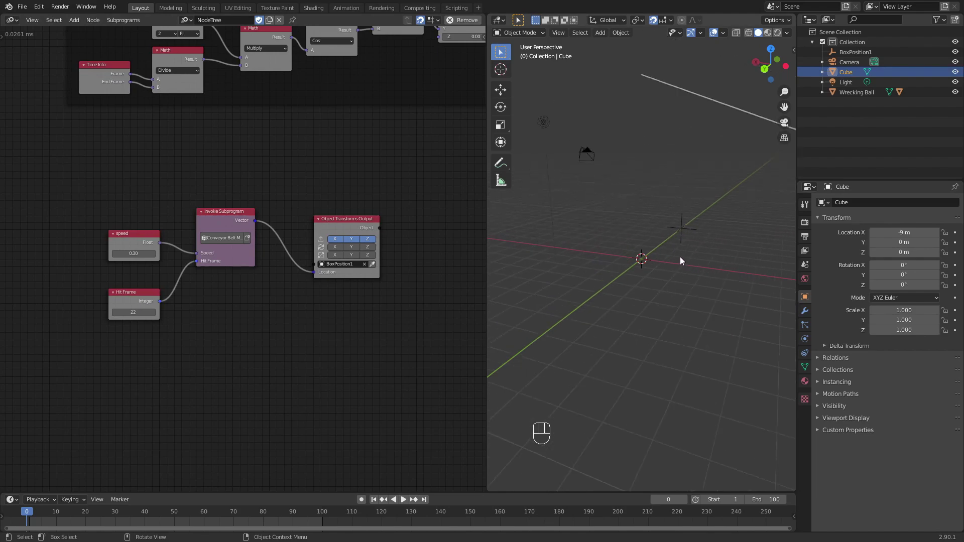
{"action": "middle_click_drag", "start_coordinate": [308, 371], "coordinate": [344, 78]}
{"action": "scroll", "coordinate": [317, 356], "scroll_direction": "up", "scroll_amount": 1}
{"action": "scroll", "coordinate": [309, 351], "scroll_direction": "down", "scroll_amount": 1}
{"action": "key", "text": "ctrl+a"}
{"action": "type", "text": "instanc"}
{"action": "key", "text": "Return"}
{"action": "left_click", "coordinate": [217, 327]}
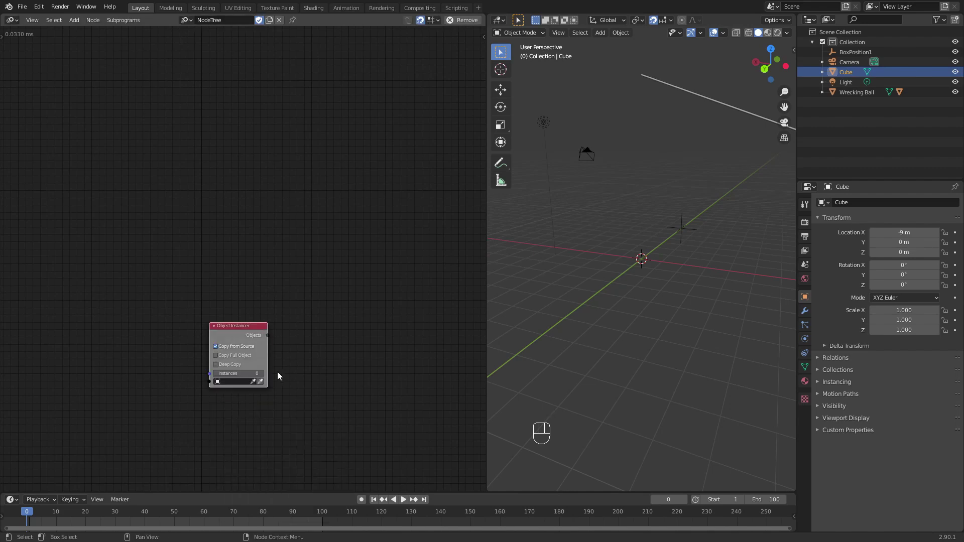
Set the Object Instancer's source object to Cube and its Instances to 1.
{"action": "scroll", "coordinate": [238, 384], "scroll_direction": "up", "scroll_amount": 3}
{"action": "middle_click_drag", "start_coordinate": [239, 389], "coordinate": [259, 249]}
{"action": "left_click", "coordinate": [241, 329]}
{"action": "left_click", "coordinate": [231, 371]}
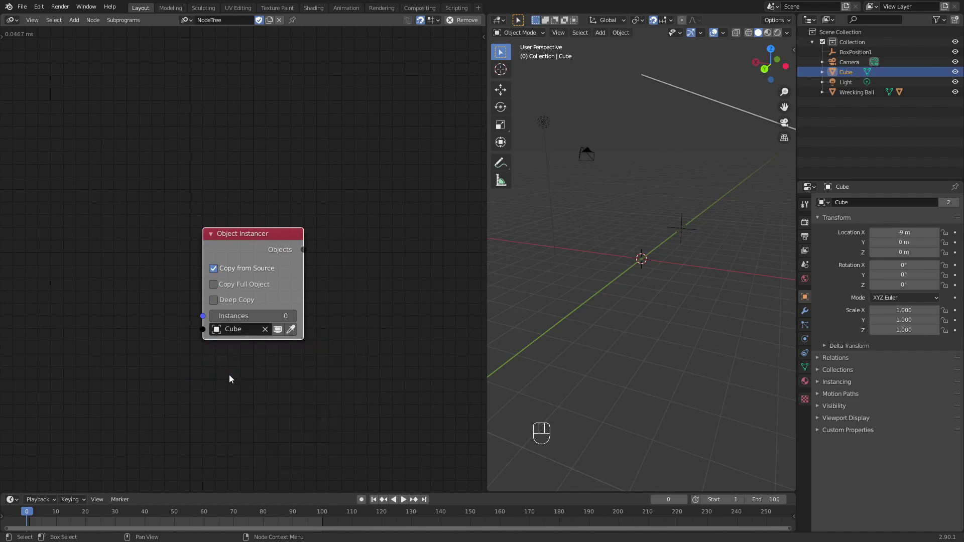
{"action": "left_click", "coordinate": [293, 315]}
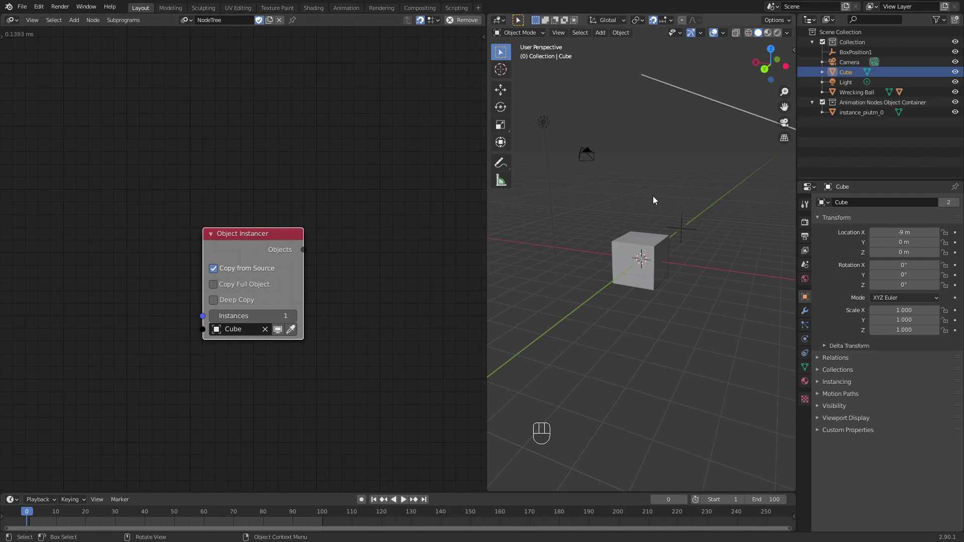
{"action": "scroll", "coordinate": [643, 255], "scroll_direction": "down", "scroll_amount": 5}
{"action": "scroll", "coordinate": [734, 279], "scroll_direction": "up", "scroll_amount": 2}
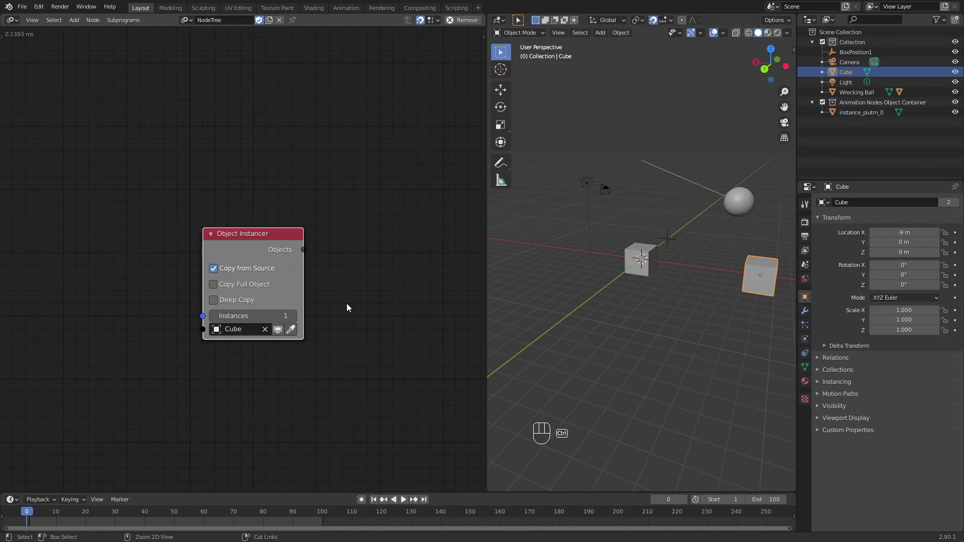
Add an Object Transforms Input node below the Object Instancer and set its object to BoxPosition1.
{"action": "key", "text": "ctrl+a"}
{"action": "type", "text": "transforms in"}
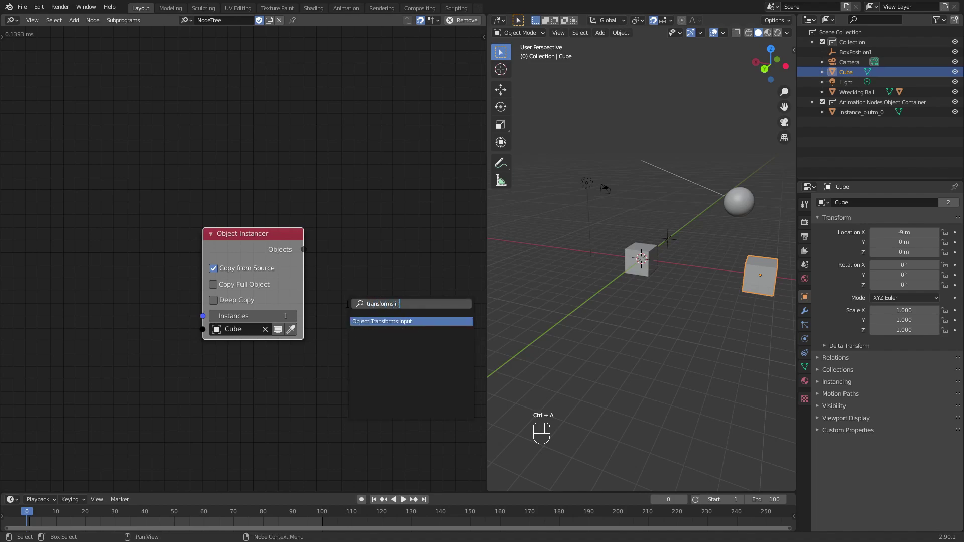
{"action": "key", "text": "Return"}
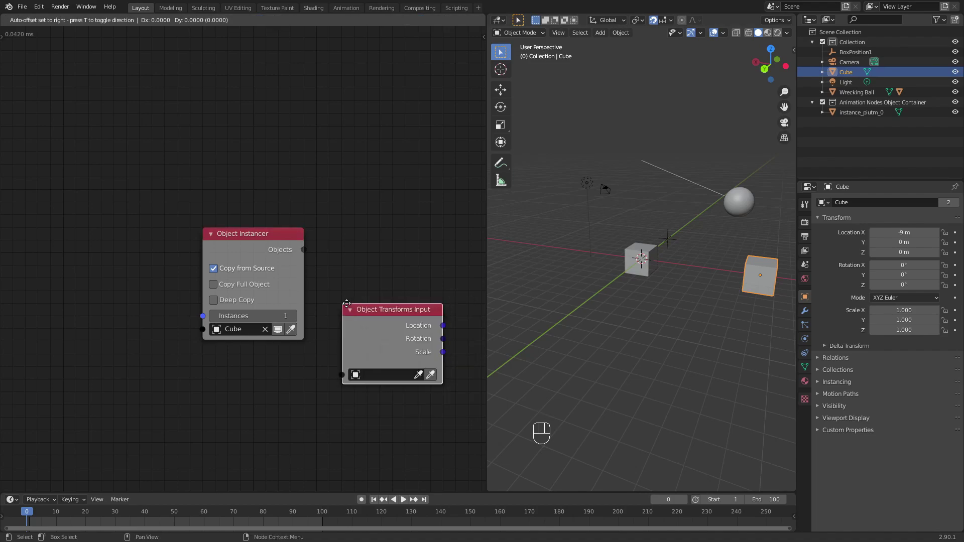
{"action": "left_click", "coordinate": [207, 354]}
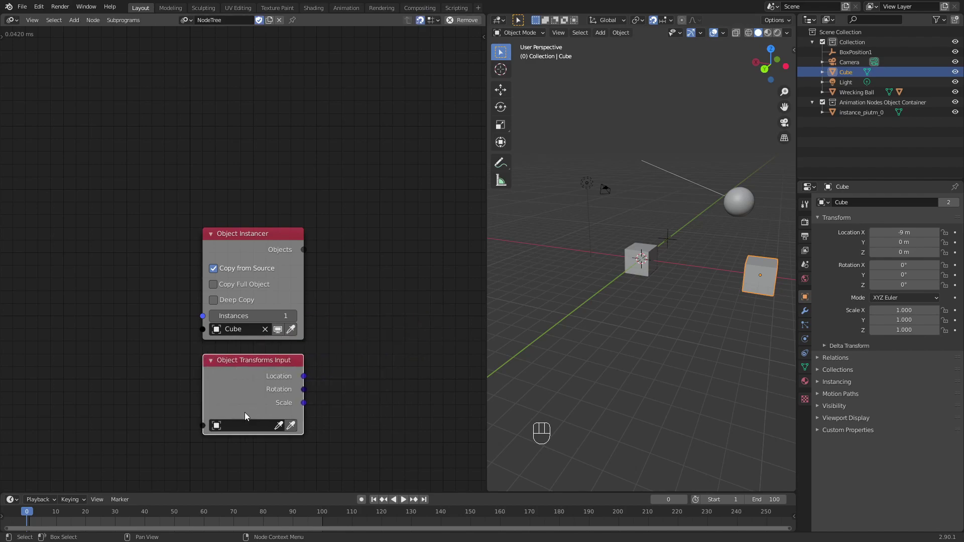
{"action": "left_click", "coordinate": [243, 428]}
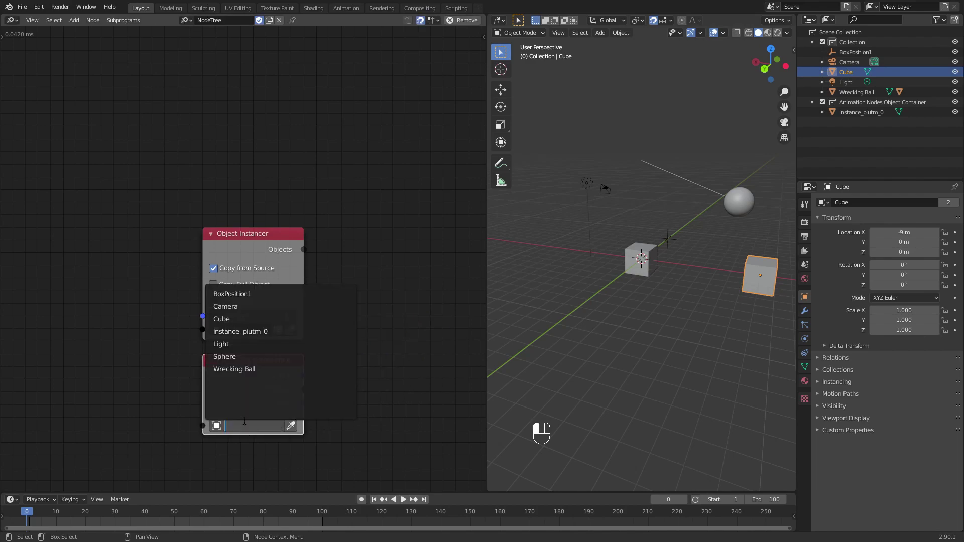
{"action": "left_click", "coordinate": [242, 296]}
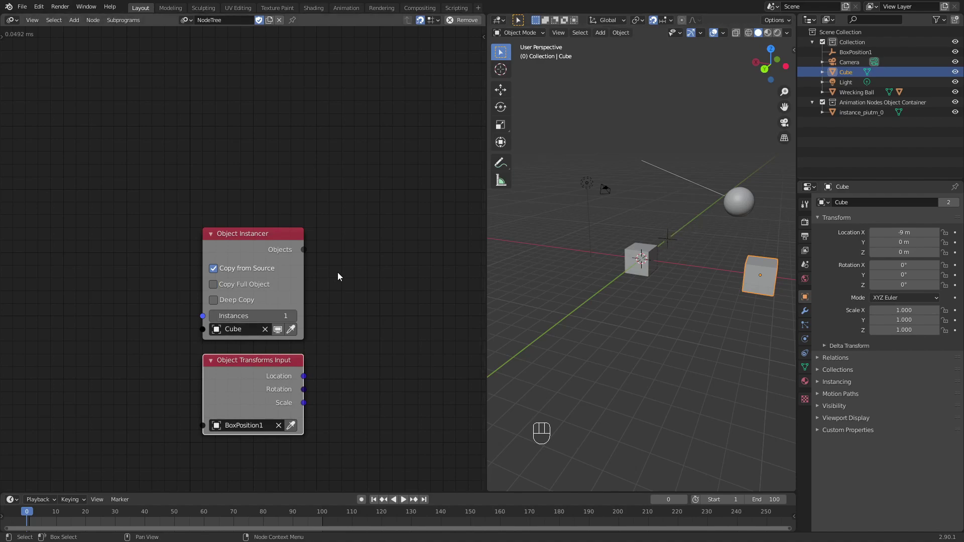
Add an Object Transforms Output node beside the Object Instancer and enable its X, Y and Z location.
{"action": "key", "text": "ctrl+a"}
{"action": "type", "text": "transforms"}
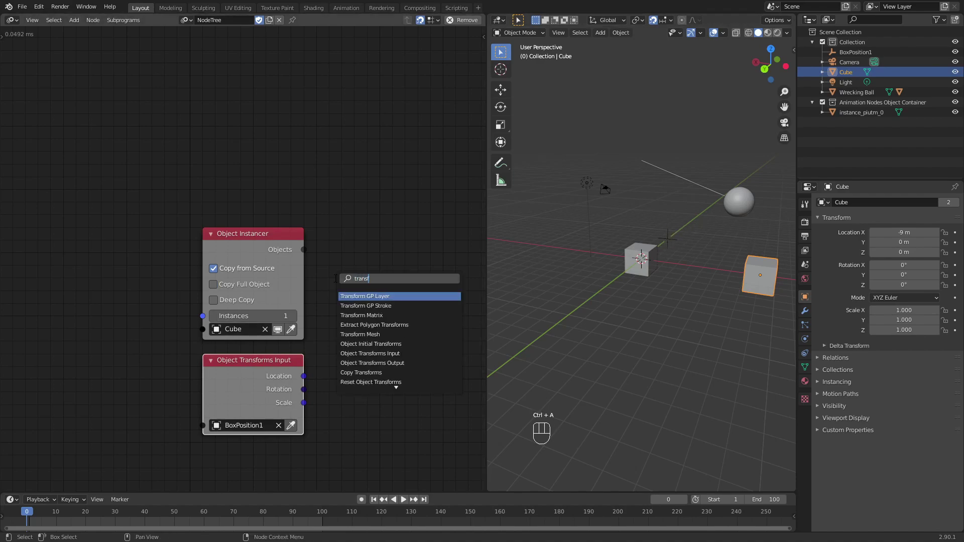
{"action": "key", "text": "Return"}
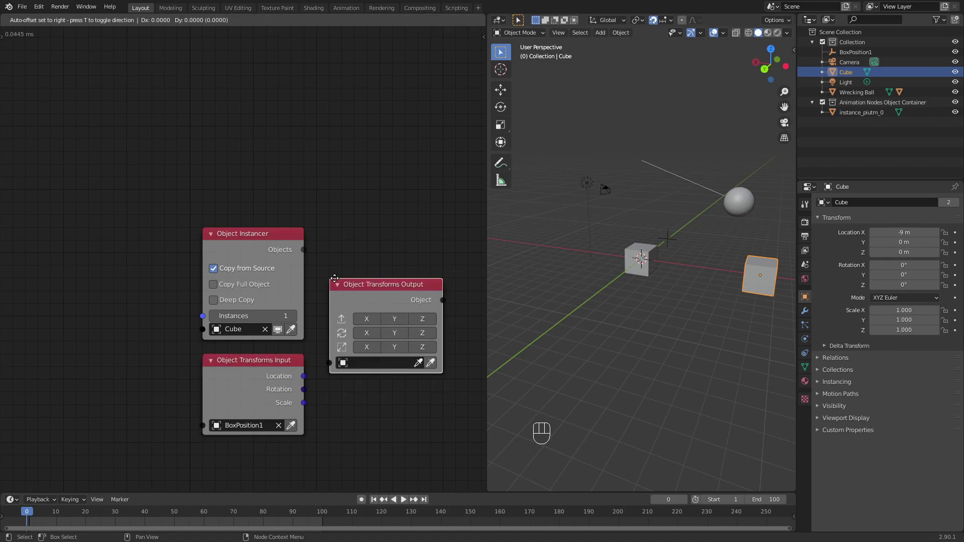
{"action": "left_click", "coordinate": [415, 272]}
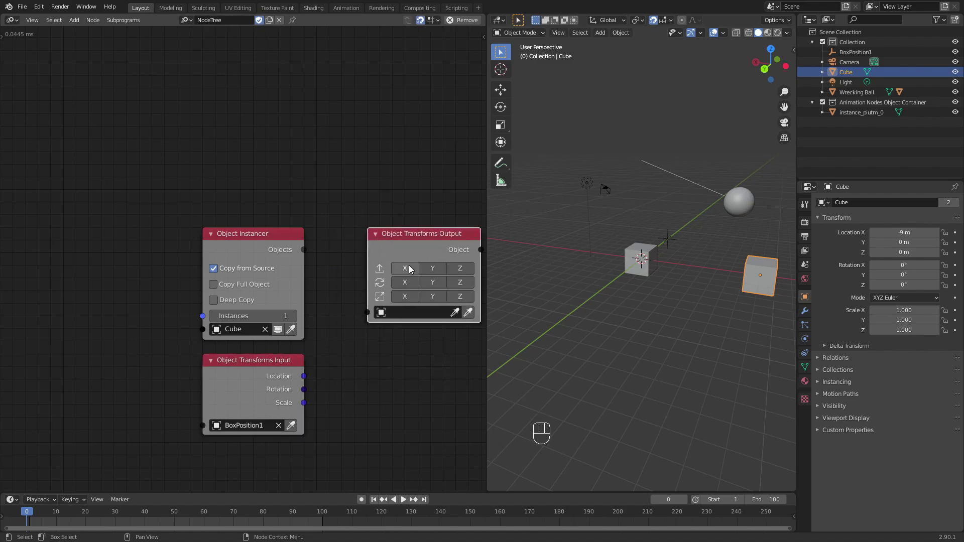
{"action": "left_click_drag", "start_coordinate": [409, 267], "coordinate": [486, 269]}
Link the Object Instancer's Objects and the Object Transforms Input's Location to the matching inputs of the Object Transforms Output node.
{"action": "scroll", "coordinate": [332, 273], "scroll_direction": "up", "scroll_amount": 2}
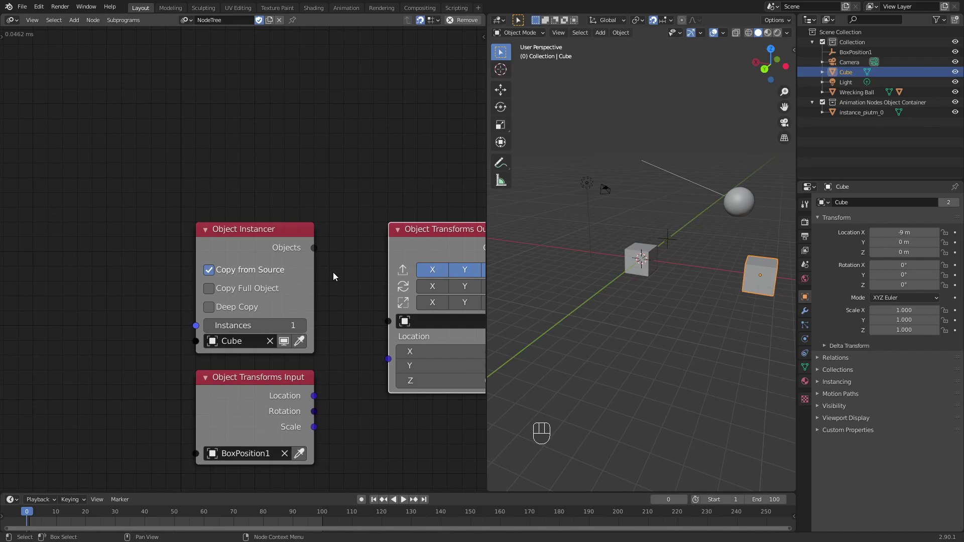
{"action": "left_click_drag", "start_coordinate": [251, 234], "coordinate": [325, 307]}
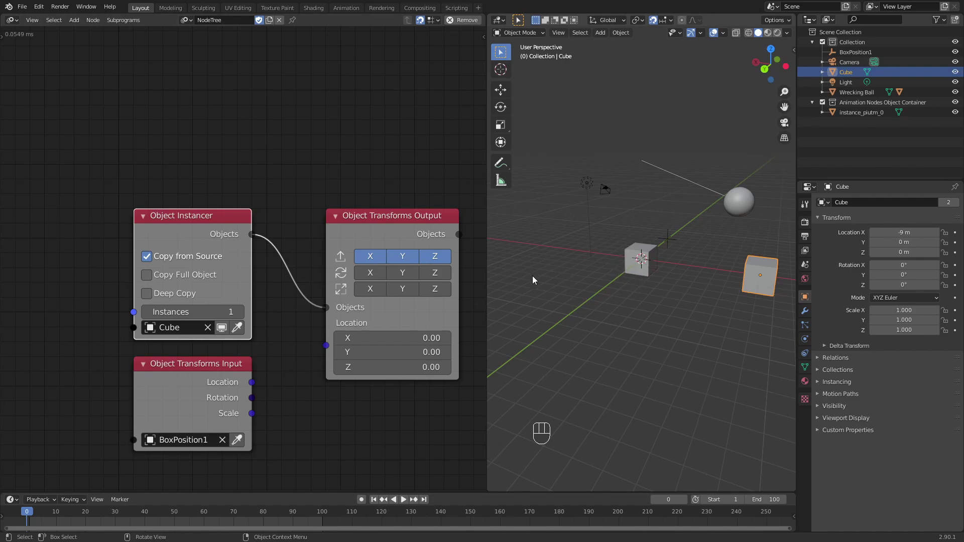
{"action": "left_click_drag", "start_coordinate": [251, 382], "coordinate": [326, 346]}
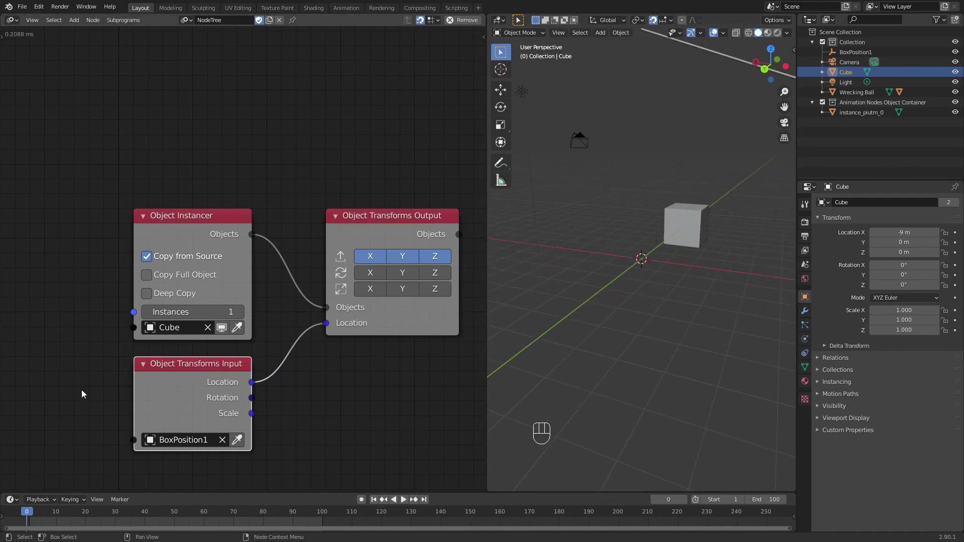
Play and scrub the animation to check the instanced cube's motion, ending at frame 0.
{"action": "key", "text": "space"}
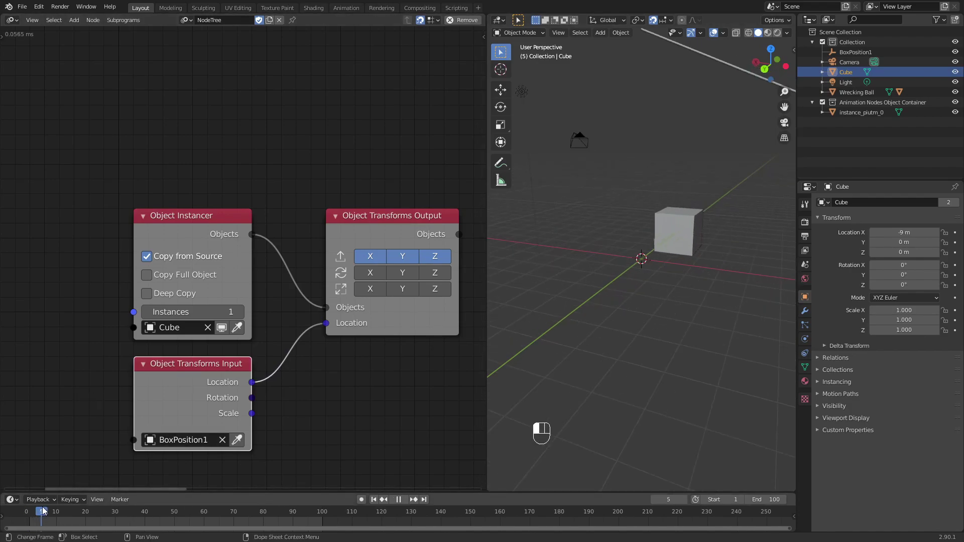
{"action": "left_click_drag", "start_coordinate": [89, 507], "coordinate": [25, 514]}
{"action": "key", "text": "Escape"}
{"action": "middle_click_drag", "start_coordinate": [724, 236], "coordinate": [720, 263]}
{"action": "scroll", "coordinate": [720, 263], "scroll_direction": "down", "scroll_amount": 2}
Move the speed node away from the Invoke Subprogram node, placing it below and to the left of the Hit Frame node.
{"action": "scroll", "coordinate": [218, 271], "scroll_direction": "down", "scroll_amount": 9}
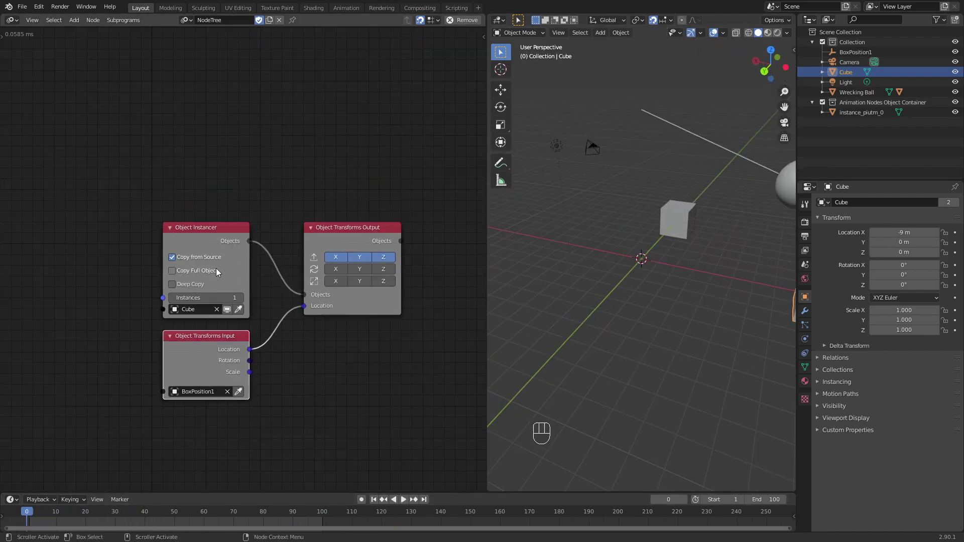
{"action": "middle_click_drag", "start_coordinate": [227, 215], "coordinate": [267, 157]}
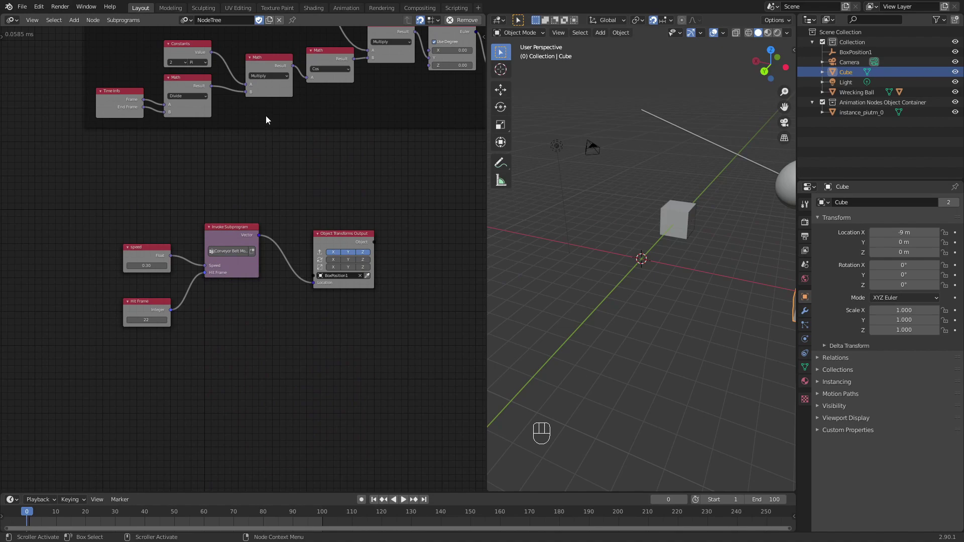
{"action": "middle_click_drag", "start_coordinate": [207, 279], "coordinate": [231, 250]}
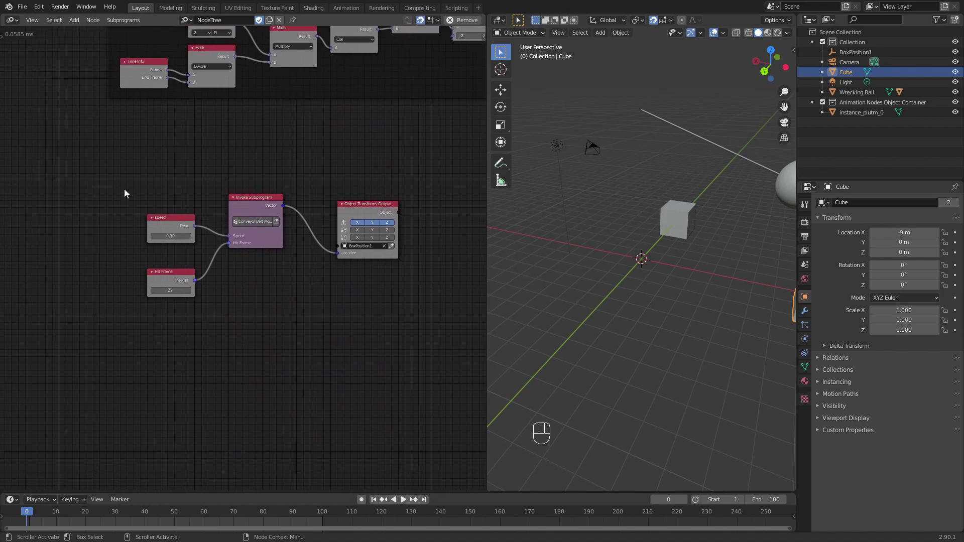
{"action": "left_click_drag", "start_coordinate": [177, 229], "coordinate": [46, 336]}
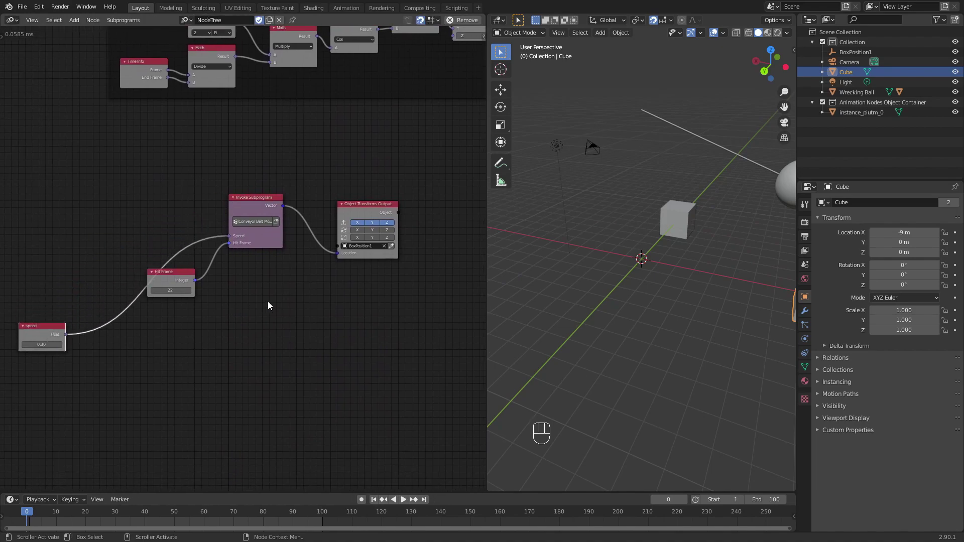
Duplicate the Hit Frame, Invoke Subprogram and Object Transforms Output nodes and place the copies directly below the originals.
{"action": "scroll", "coordinate": [258, 305], "scroll_direction": "up", "scroll_amount": 2}
{"action": "middle_click_drag", "start_coordinate": [392, 285], "coordinate": [377, 272]}
{"action": "left_click_drag", "start_coordinate": [387, 311], "coordinate": [131, 162]}
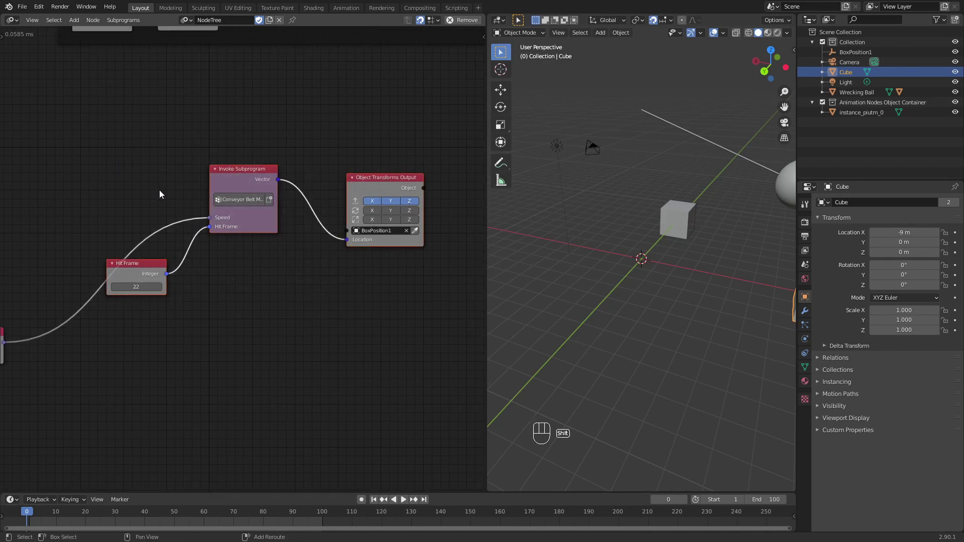
{"action": "key", "text": "shift+d"}
{"action": "left_click", "coordinate": [163, 329]}
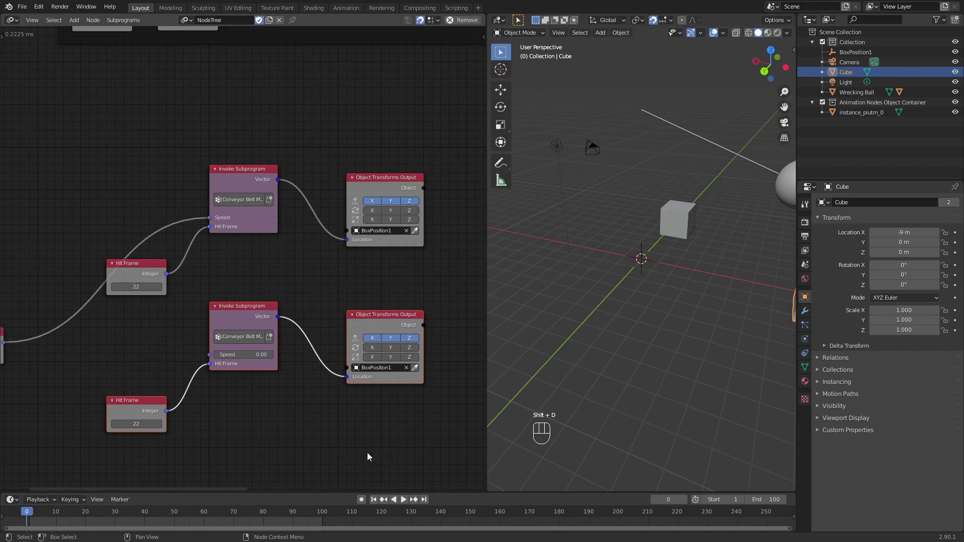
Duplicate the BoxPosition1 empty and place the copy at about X 3 m, Y -1 m, Z 4 m.
{"action": "left_click", "coordinate": [854, 53]}
{"action": "key", "text": "shift+d"}
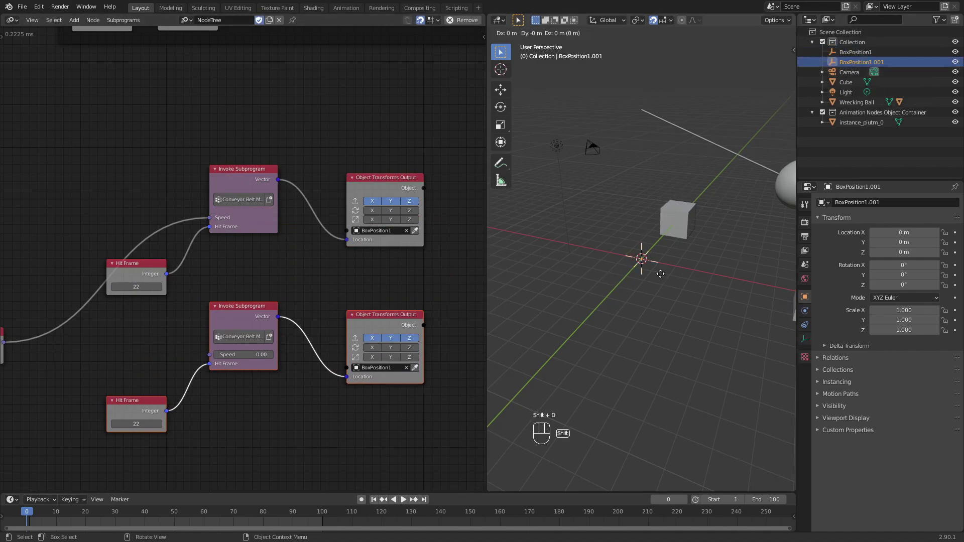
{"action": "left_click", "coordinate": [571, 198]}
{"action": "scroll", "coordinate": [640, 233], "scroll_direction": "up", "scroll_amount": 2}
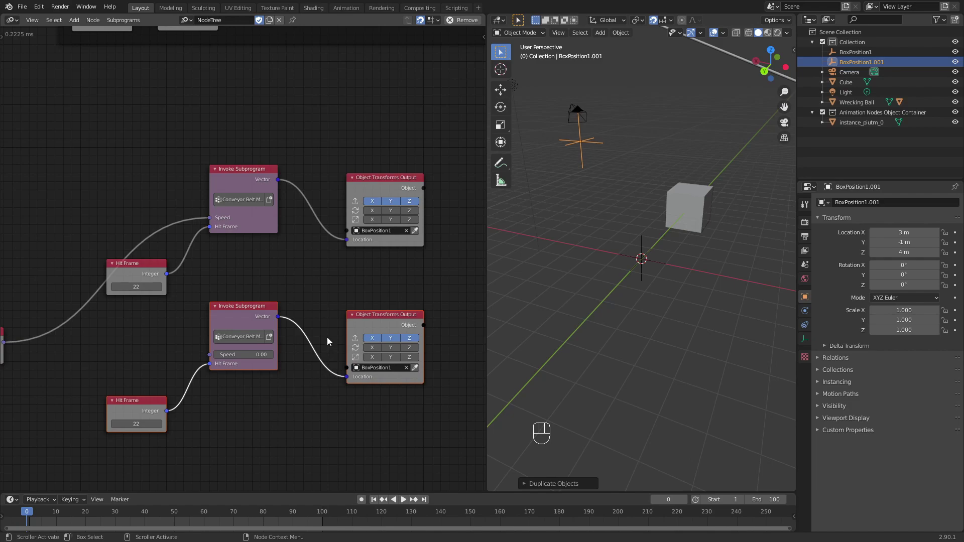
Assign the duplicated empty to the lower Object Transforms Output node and rename the empty BoxPosition2.
{"action": "scroll", "coordinate": [397, 367], "scroll_direction": "up", "scroll_amount": 1}
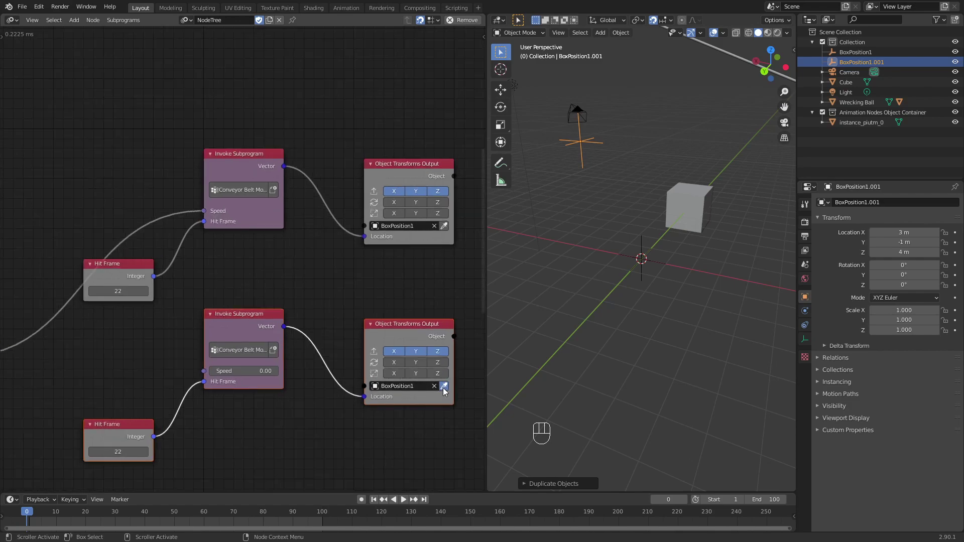
{"action": "left_click", "coordinate": [444, 389]}
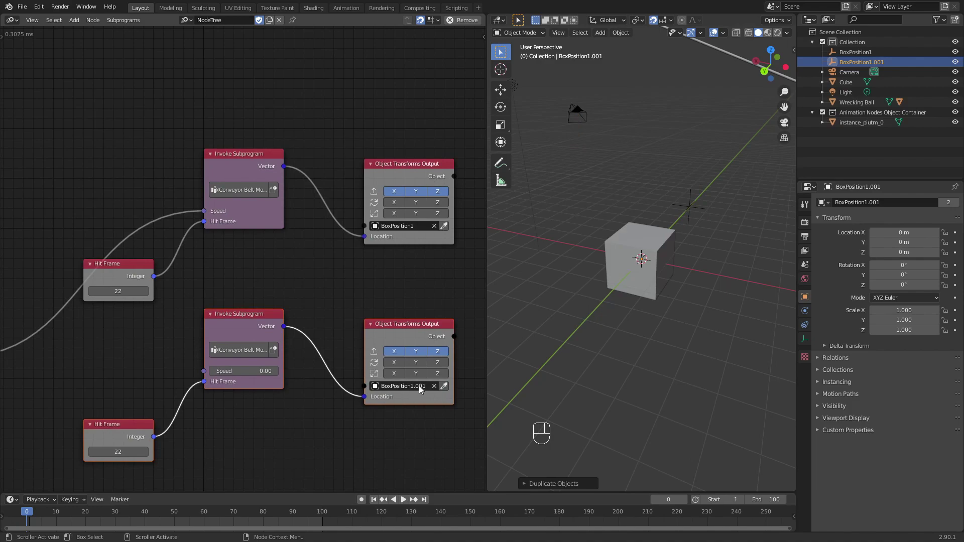
{"action": "double_click", "coordinate": [883, 66]}
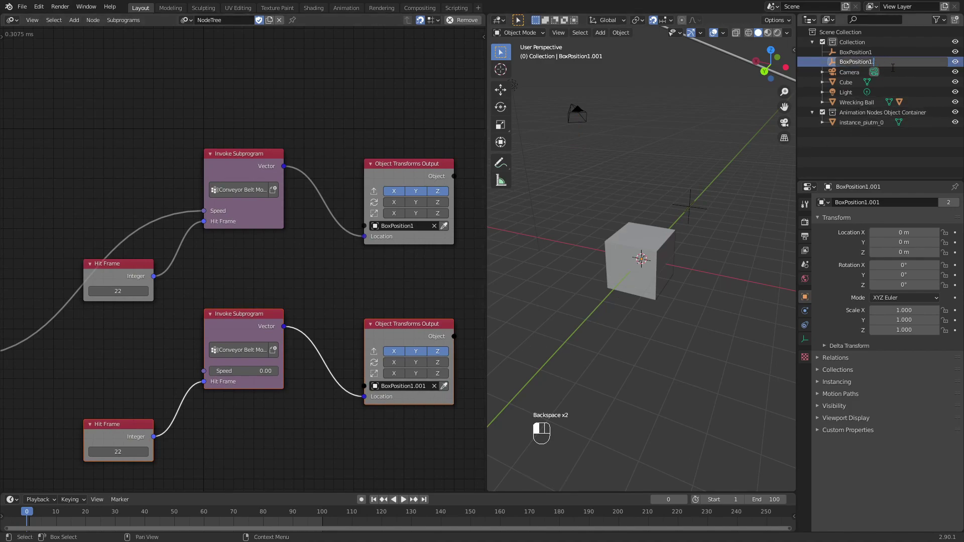
{"action": "key", "text": "Return"}
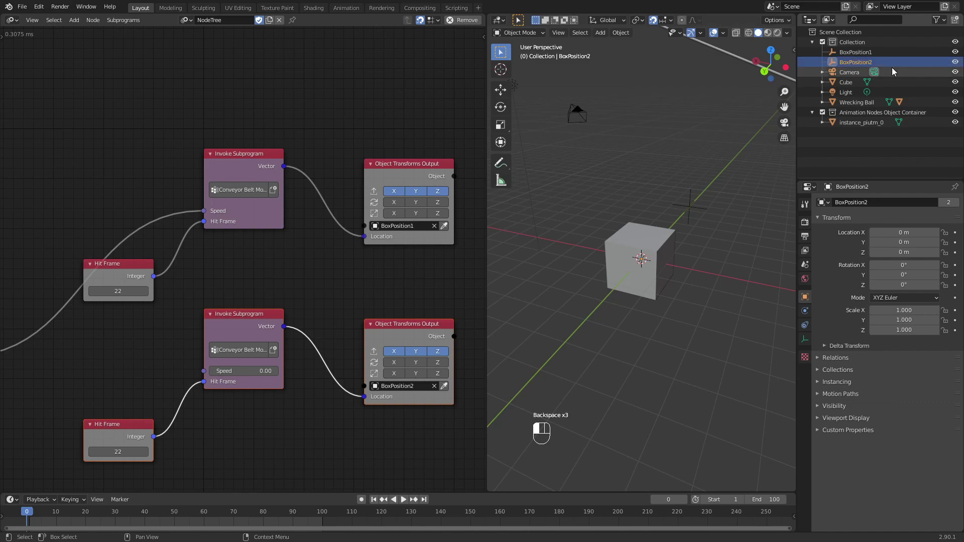
Link the speed node's Float output to the Speed input of the duplicated Invoke Subprogram node.
{"action": "scroll", "coordinate": [311, 340], "scroll_direction": "up", "scroll_amount": 1}
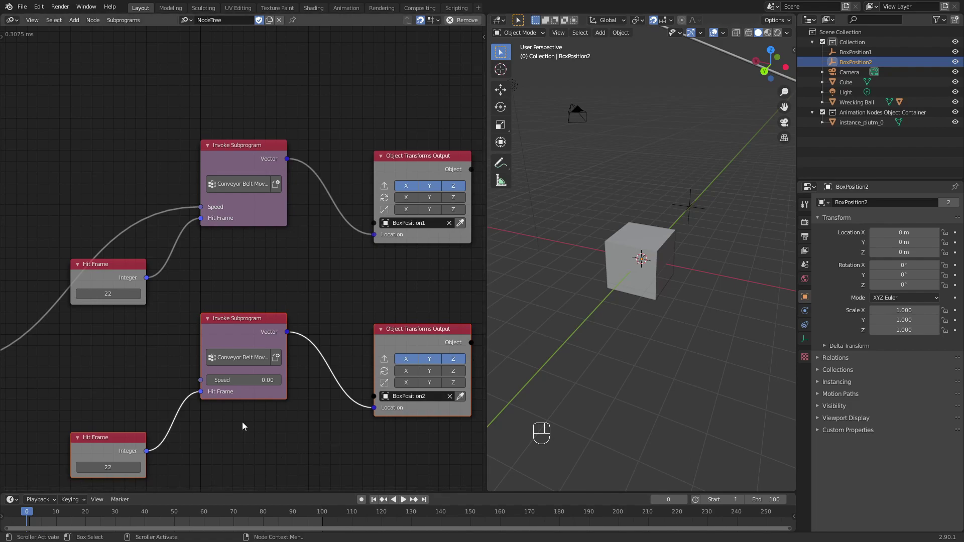
{"action": "middle_click_drag", "start_coordinate": [250, 388], "coordinate": [381, 373]}
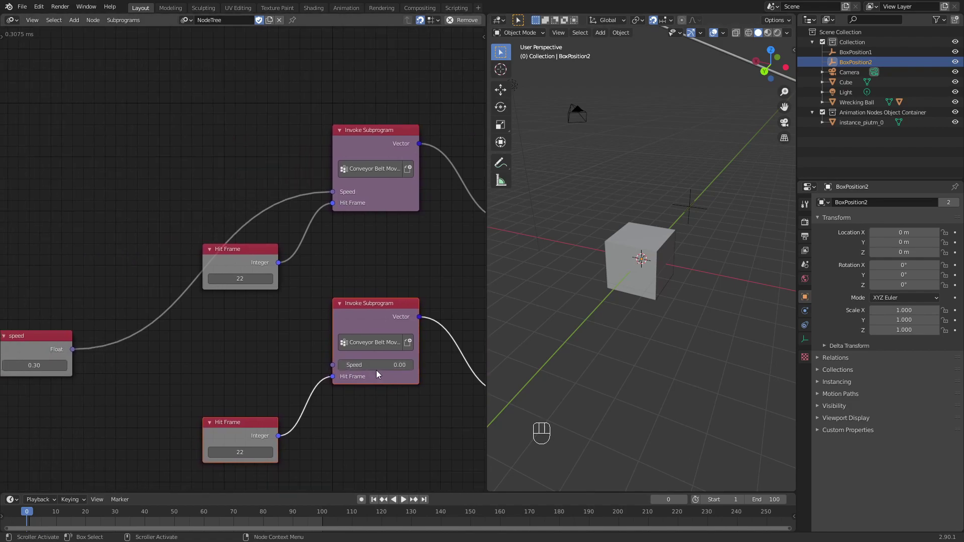
{"action": "left_click_drag", "start_coordinate": [73, 349], "coordinate": [333, 365]}
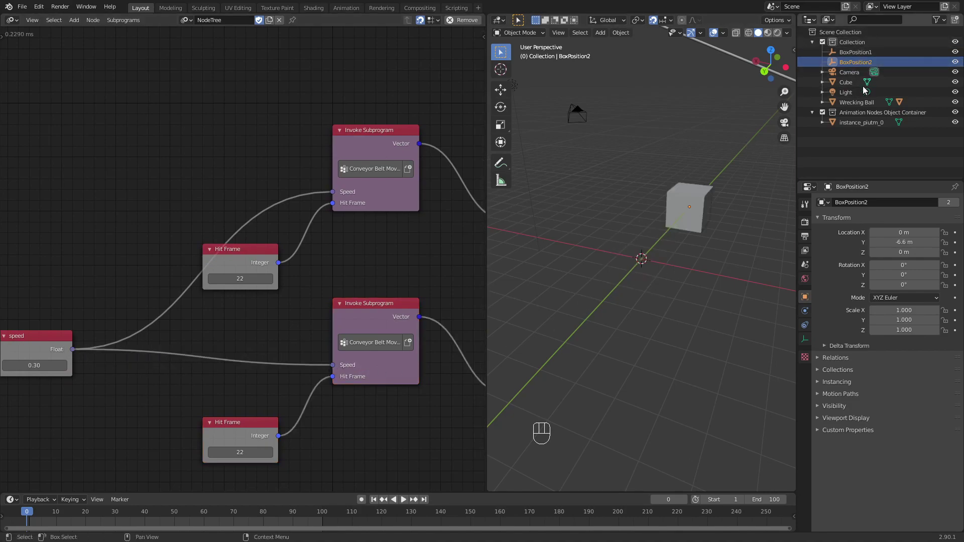
{"action": "scroll", "coordinate": [359, 401], "scroll_direction": "down", "scroll_amount": 1}
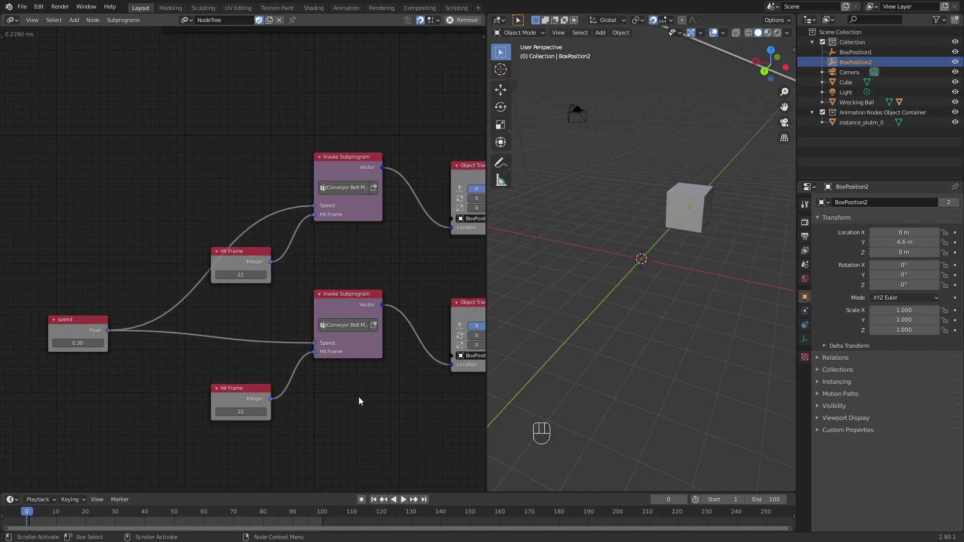
{"action": "middle_click_drag", "start_coordinate": [346, 413], "coordinate": [272, 407]}
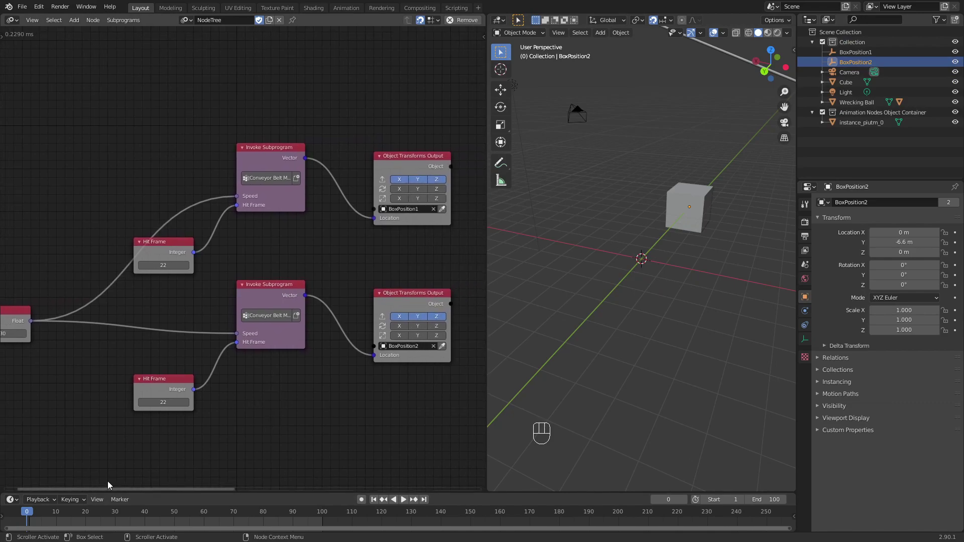
Scrub to frame 72 in back view, where the ball meets the origin again, and set the lower Hit Frame node to 72.
{"action": "key", "text": "space"}
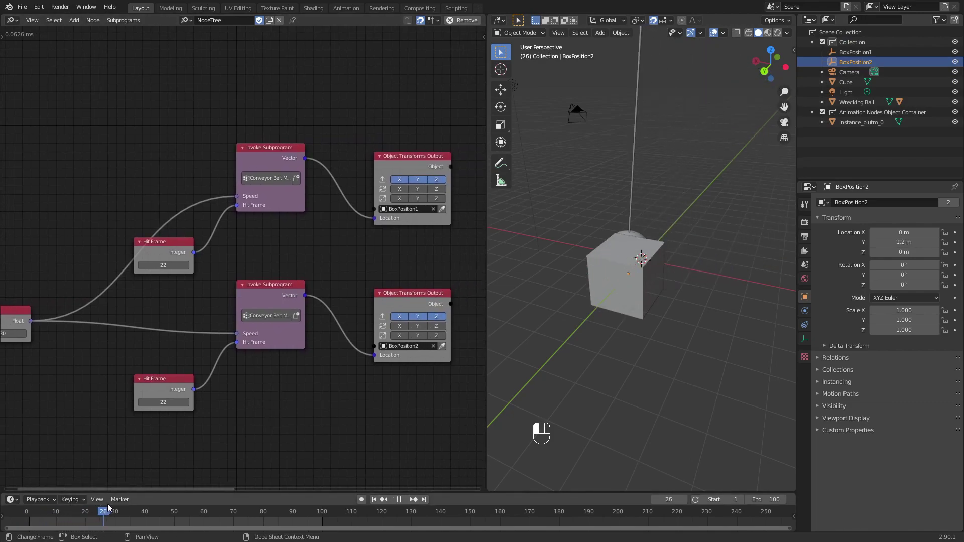
{"action": "left_click_drag", "start_coordinate": [169, 493], "coordinate": [13, 509]}
{"action": "scroll", "coordinate": [190, 394], "scroll_direction": "up", "scroll_amount": 1}
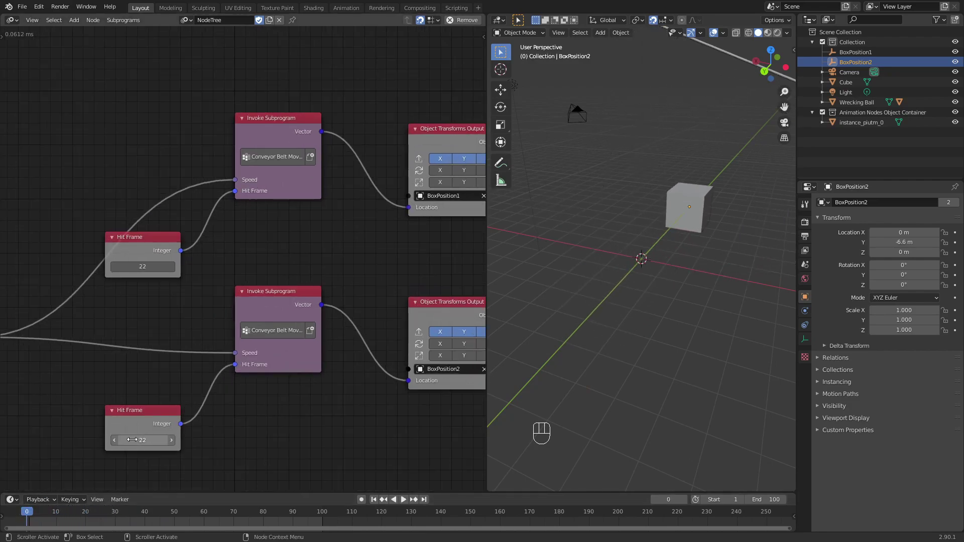
{"action": "left_click_drag", "start_coordinate": [29, 518], "coordinate": [228, 486]}
{"action": "key", "text": "ctrl+KP_1"}
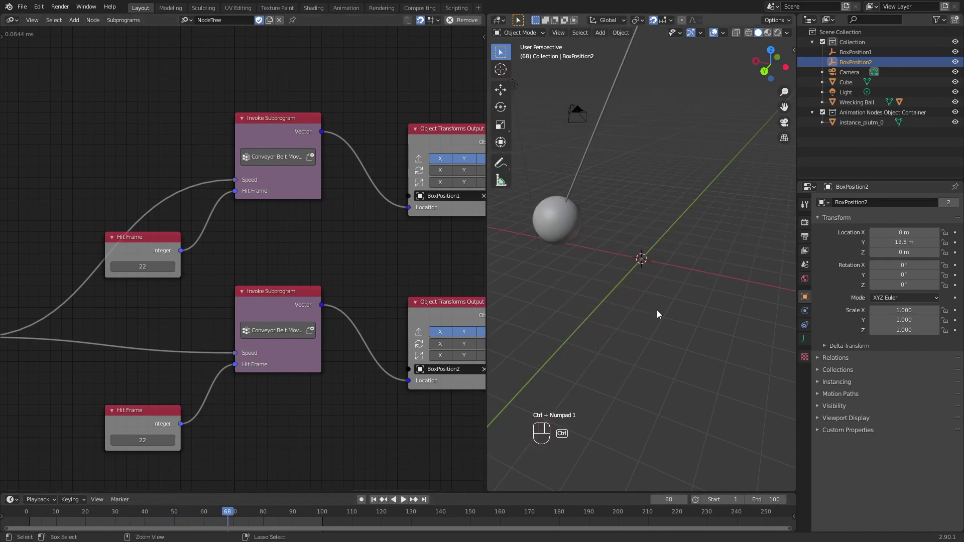
{"action": "key", "text": "ctrl+KP_1"}
{"action": "mouse_move", "coordinate": [226, 513]}
{"action": "left_mouse_down"}
{"action": "mouse_move", "coordinate": [179, 514]}
{"action": "mouse_move", "coordinate": [241, 517]}
{"action": "left_mouse_up"}
{"action": "left_click", "coordinate": [148, 442]}
{"action": "type", "text": "72"}
{"action": "key", "text": "Return"}
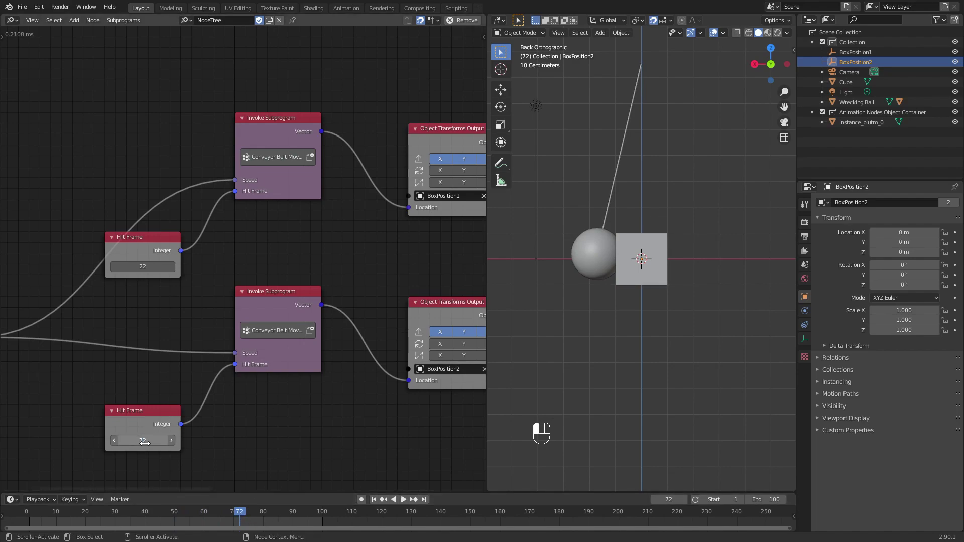
Play the animation in a perspective view and scrub back to frame 2 to check the BoxPosition2 empty's motion through the origin.
{"action": "middle_click_drag", "start_coordinate": [549, 321], "coordinate": [527, 351]}
{"action": "key", "text": "space"}
{"action": "key", "text": "space"}
{"action": "middle_click_drag", "start_coordinate": [693, 330], "coordinate": [728, 306]}
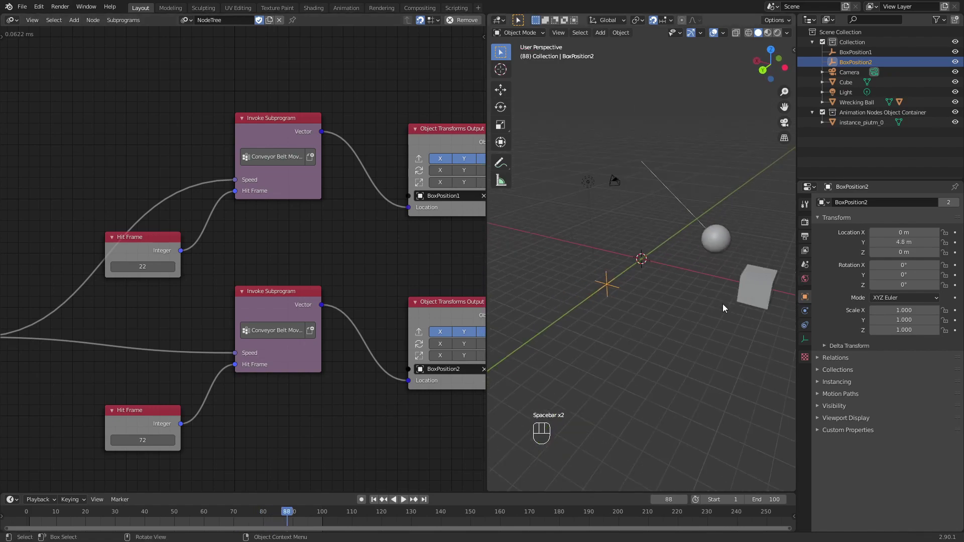
{"action": "left_click_drag", "start_coordinate": [271, 518], "coordinate": [32, 510]}
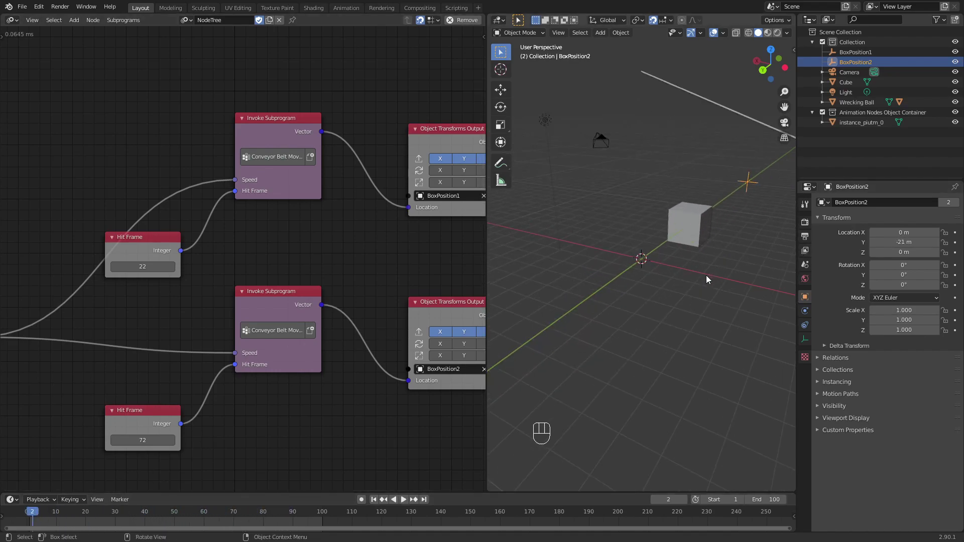
Duplicate the Object Instancer, Object Transforms Input and Object Transforms Output nodes and place the copies below the originals.
{"action": "scroll", "coordinate": [301, 402], "scroll_direction": "down", "scroll_amount": 3}
{"action": "middle_click_drag", "start_coordinate": [254, 458], "coordinate": [293, 64]}
{"action": "left_click_drag", "start_coordinate": [340, 313], "coordinate": [182, 146]}
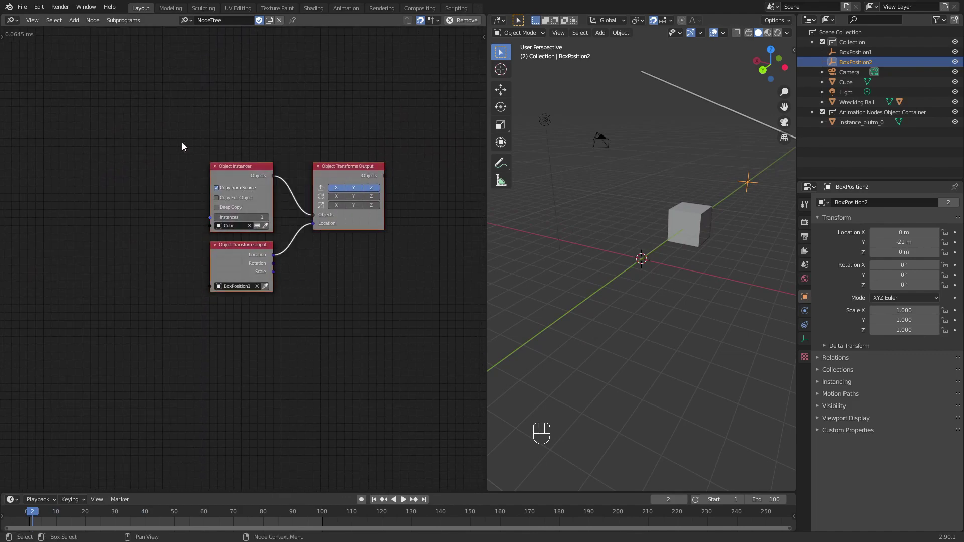
{"action": "key", "text": "shift+d"}
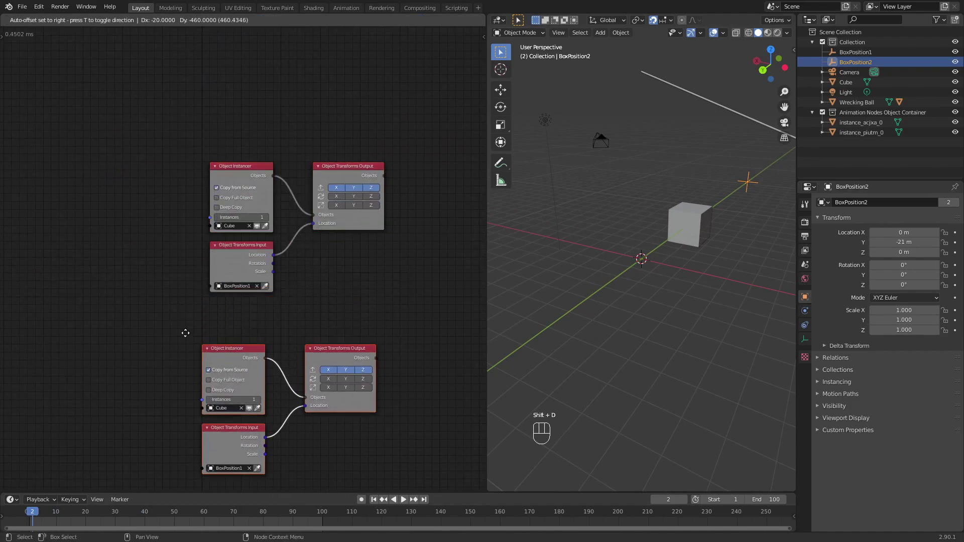
{"action": "left_click", "coordinate": [194, 394]}
{"action": "middle_click_drag", "start_coordinate": [262, 405], "coordinate": [265, 324]}
{"action": "scroll", "coordinate": [273, 429], "scroll_direction": "up", "scroll_amount": 1}
{"action": "middle_click_drag", "start_coordinate": [298, 436], "coordinate": [268, 412]}
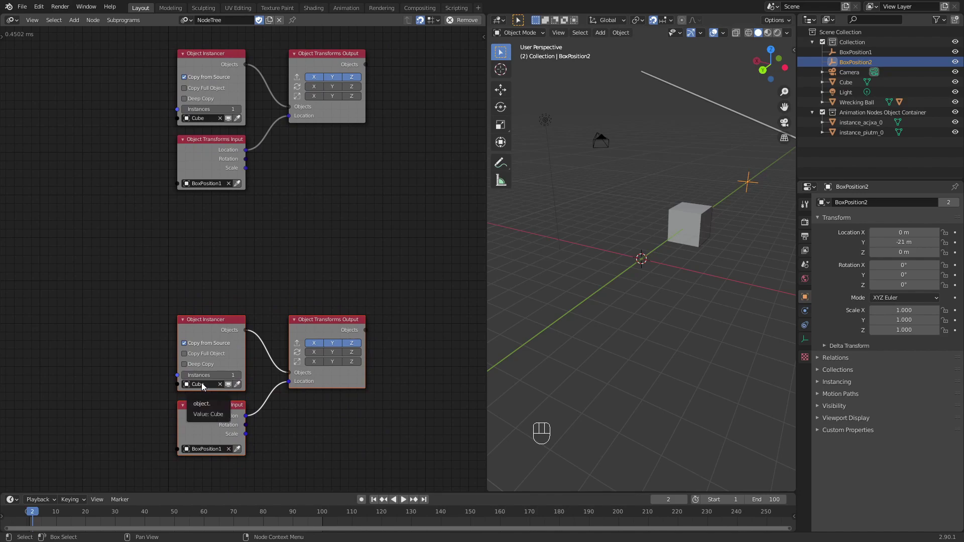
Assign the BoxPosition2 empty to the duplicated Object Transforms Input node.
{"action": "scroll", "coordinate": [201, 383], "scroll_direction": "up", "scroll_amount": 1}
{"action": "scroll", "coordinate": [226, 418], "scroll_direction": "down", "scroll_amount": 1}
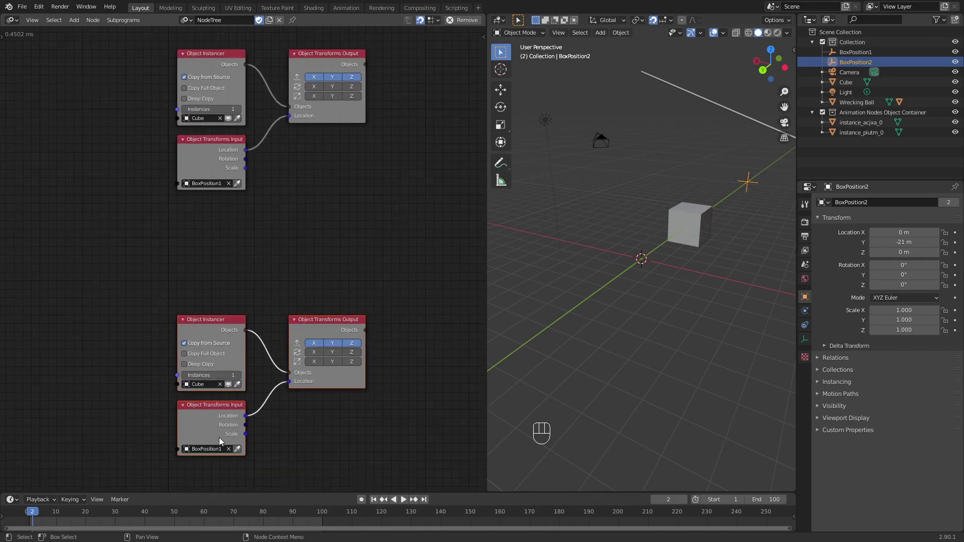
{"action": "middle_click_drag", "start_coordinate": [221, 441], "coordinate": [235, 394]}
{"action": "scroll", "coordinate": [229, 421], "scroll_direction": "up", "scroll_amount": 1}
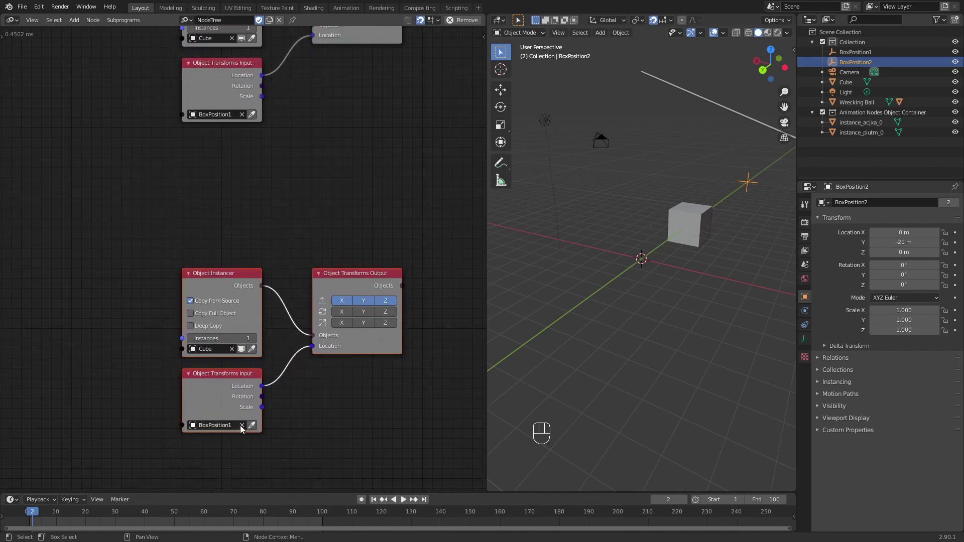
{"action": "left_click", "coordinate": [251, 425]}
{"action": "left_click", "coordinate": [747, 182]}
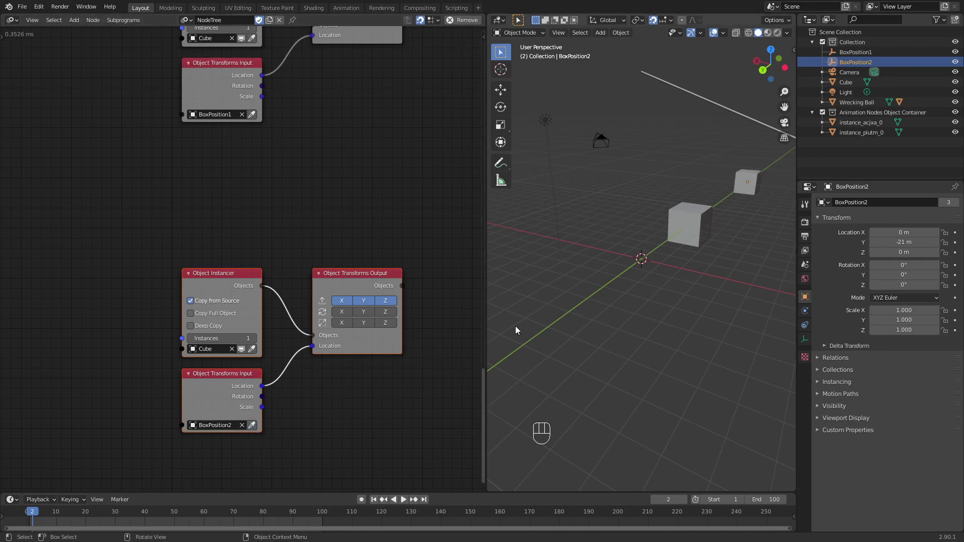
Play the animation to check how both instanced boxes move past the wrecking ball.
{"action": "key", "text": "space"}
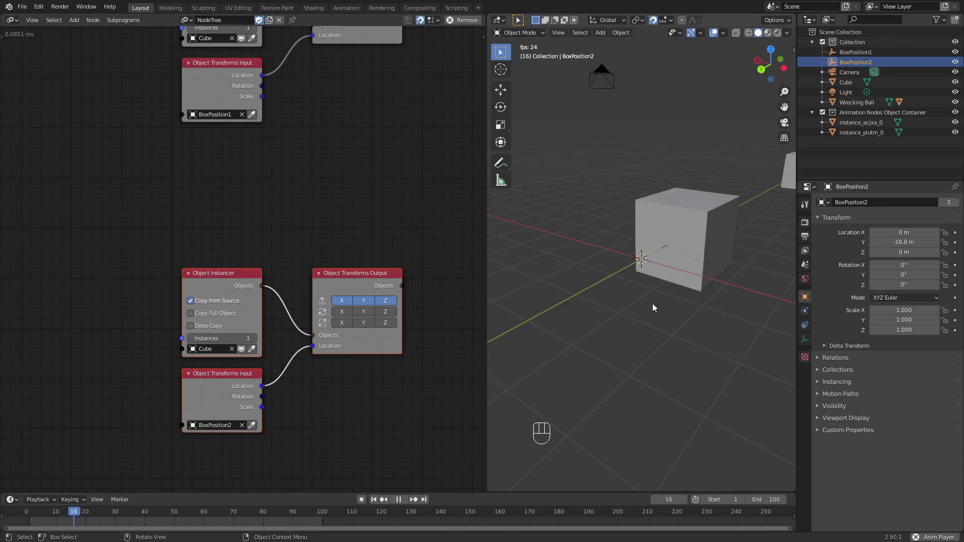
{"action": "key", "text": "space"}
{"action": "scroll", "coordinate": [382, 216], "scroll_direction": "down", "scroll_amount": 2}
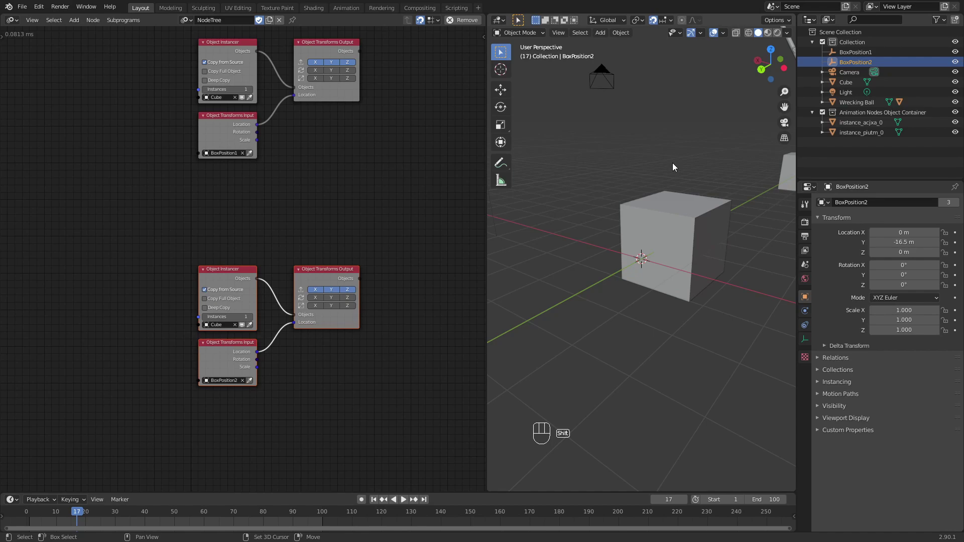
Duplicate the BoxPosition2 empty to about X 6 m, Y -13.5 m, Z 2 m and rename the copy BoxPosition3.
{"action": "key", "text": "shift+d"}
{"action": "left_click", "coordinate": [565, 120]}
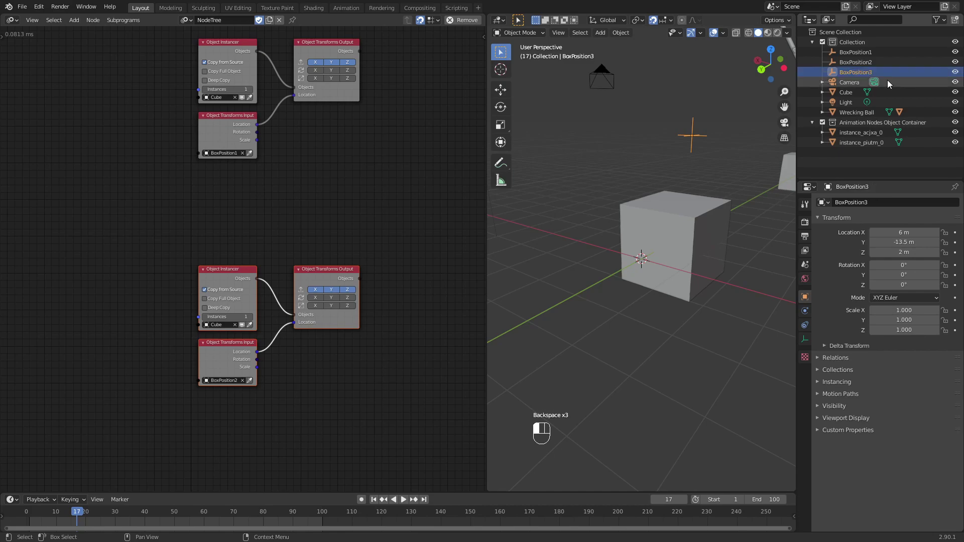
Duplicate the second Hit Frame, Invoke Subprogram and Object Transforms Output nodes and place the copies below as a third set.
{"action": "scroll", "coordinate": [294, 128], "scroll_direction": "down", "scroll_amount": 3}
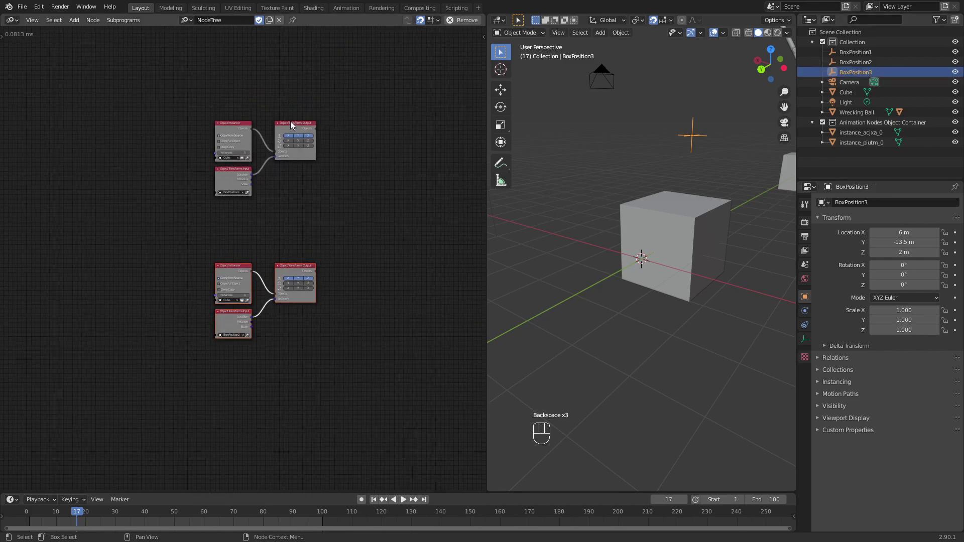
{"action": "middle_click_drag", "start_coordinate": [291, 125], "coordinate": [313, 481]}
{"action": "scroll", "coordinate": [286, 347], "scroll_direction": "up", "scroll_amount": 2}
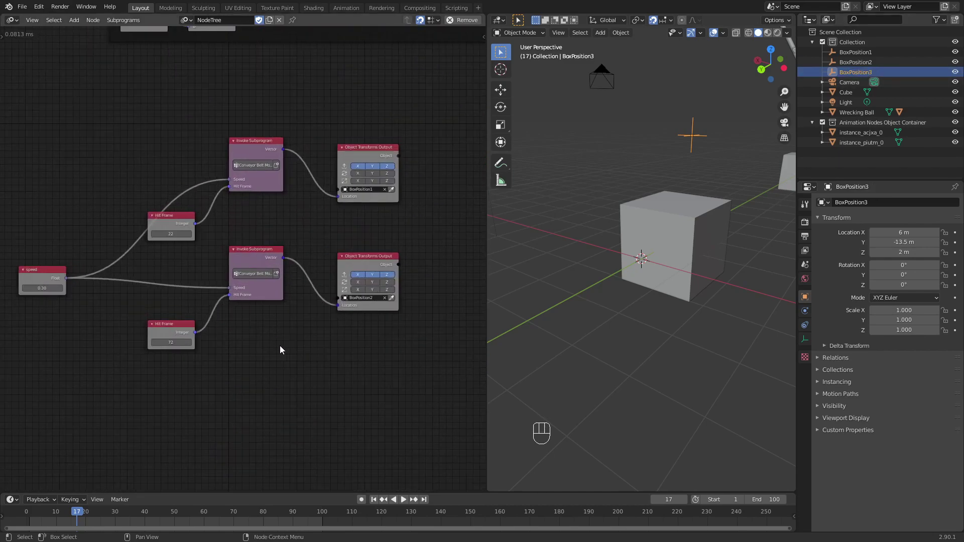
{"action": "left_click_drag", "start_coordinate": [381, 359], "coordinate": [169, 247]}
{"action": "key", "text": "shift+d"}
{"action": "left_click", "coordinate": [186, 409]}
Link the speed node's Float output to the third Invoke Subprogram's Speed input and assign BoxPosition3 to its Object Transforms Output.
{"action": "scroll", "coordinate": [208, 418], "scroll_direction": "up", "scroll_amount": 1}
{"action": "scroll", "coordinate": [210, 422], "scroll_direction": "up", "scroll_amount": 1}
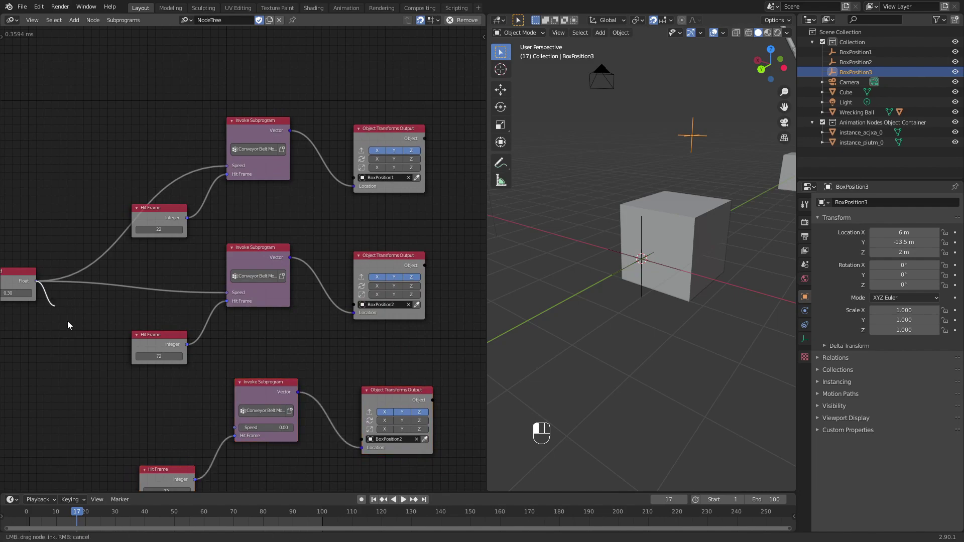
{"action": "scroll", "coordinate": [235, 428], "scroll_direction": "up", "scroll_amount": 2}
{"action": "middle_click_drag", "start_coordinate": [163, 437], "coordinate": [155, 268]}
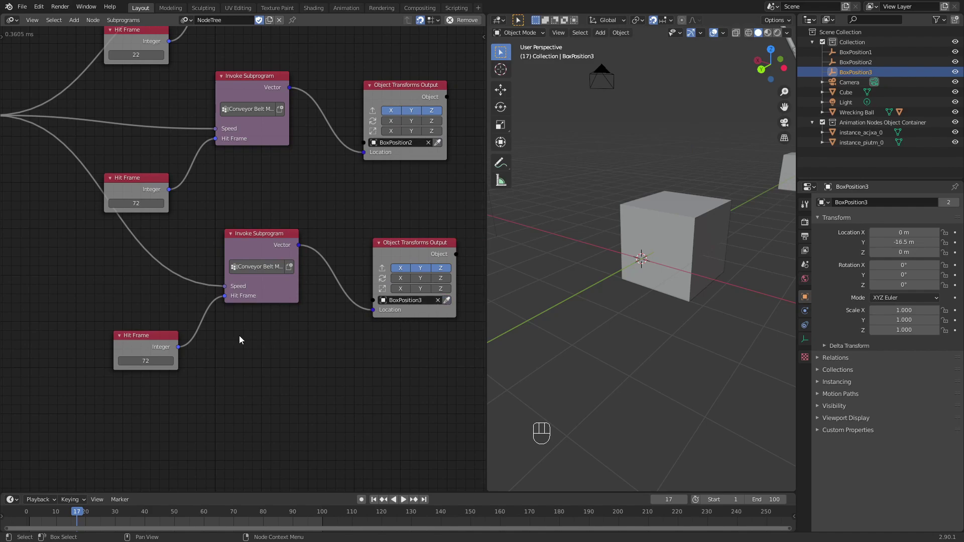
Set the third Hit Frame node's value to 122.
{"action": "middle_click_drag", "start_coordinate": [163, 215], "coordinate": [216, 250]}
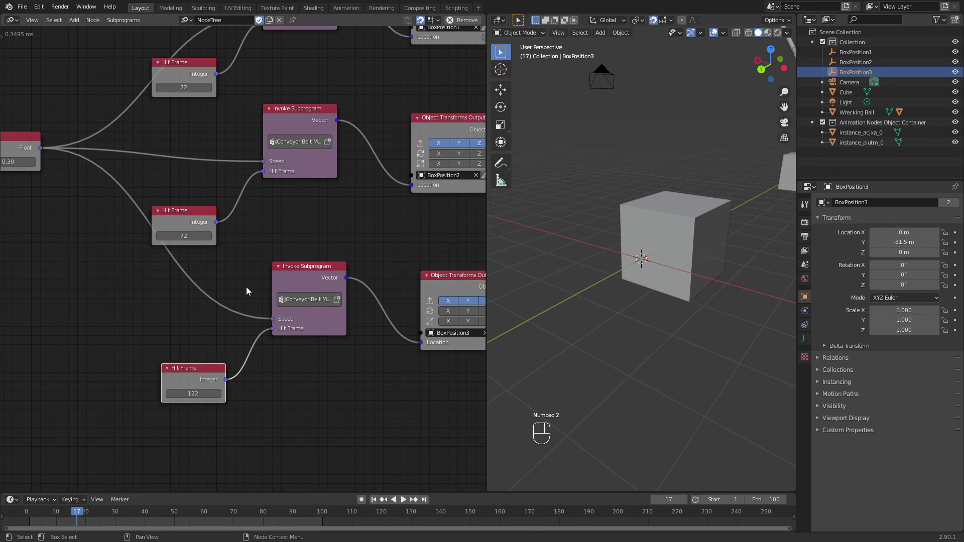
{"action": "scroll", "coordinate": [318, 319], "scroll_direction": "down", "scroll_amount": 4}
{"action": "middle_click_drag", "start_coordinate": [317, 318], "coordinate": [277, 311]}
{"action": "scroll", "coordinate": [275, 312], "scroll_direction": "up", "scroll_amount": 3}
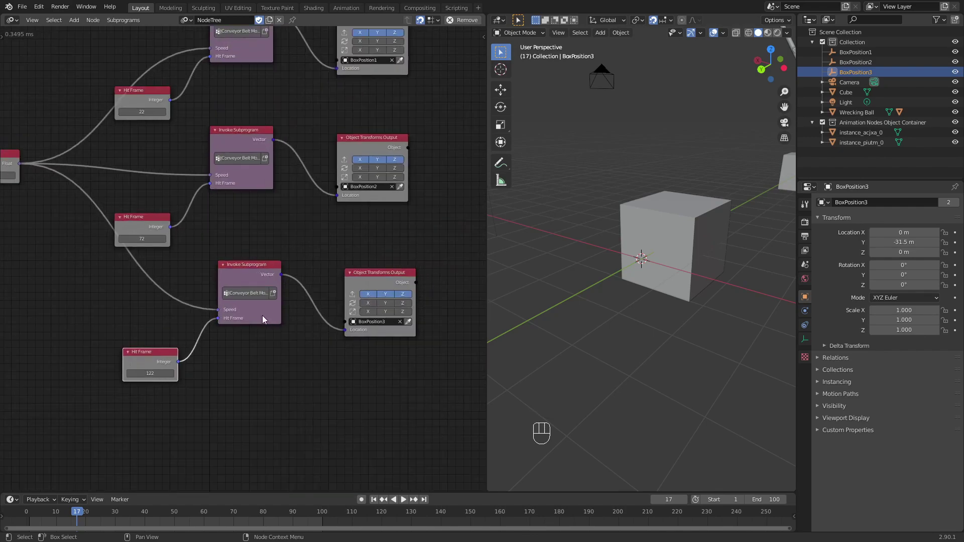
{"action": "scroll", "coordinate": [309, 320], "scroll_direction": "up", "scroll_amount": 1}
{"action": "middle_click_drag", "start_coordinate": [355, 322], "coordinate": [327, 315]}
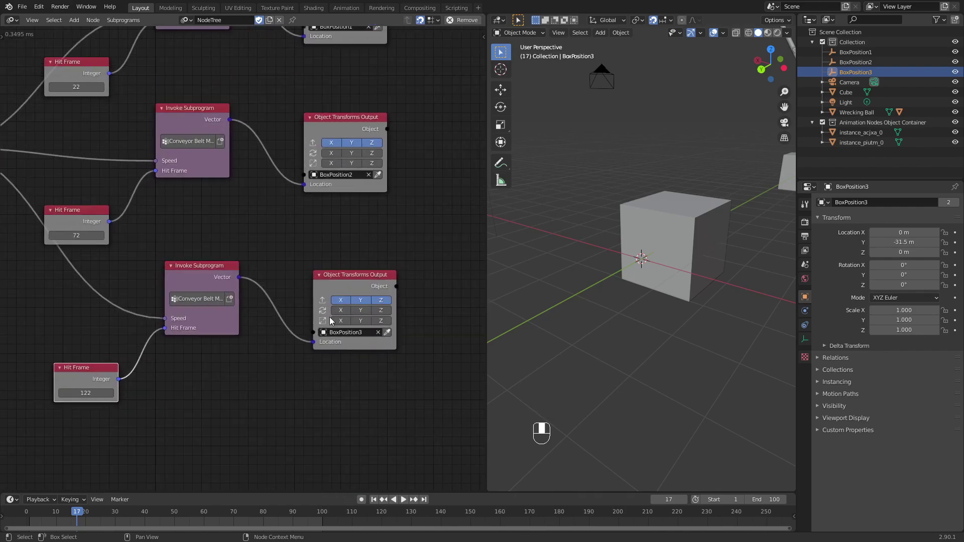
Duplicate the second Object Instancer group with its transforms input and output nodes and place the third group below it.
{"action": "scroll", "coordinate": [367, 333], "scroll_direction": "down", "scroll_amount": 2}
{"action": "middle_click_drag", "start_coordinate": [338, 353], "coordinate": [338, 197]}
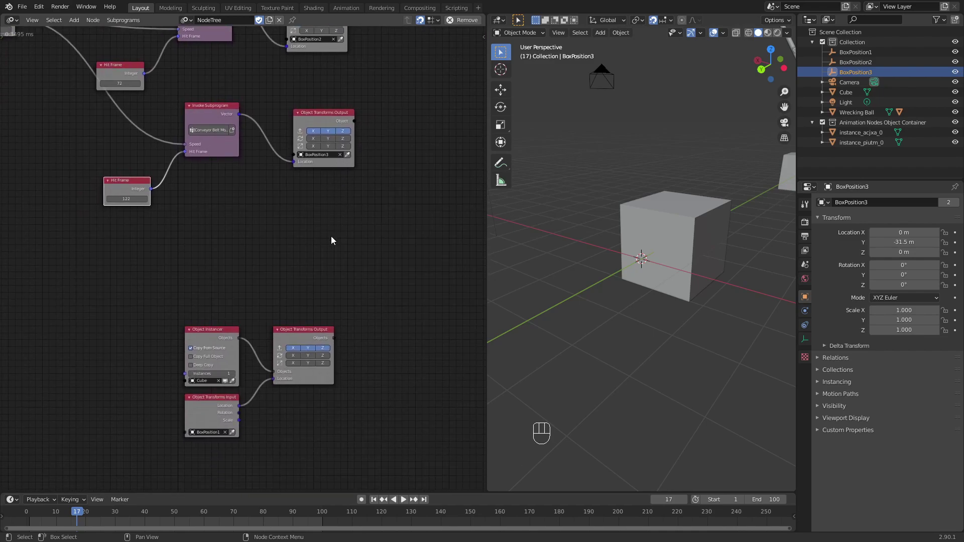
{"action": "scroll", "coordinate": [329, 242], "scroll_direction": "down", "scroll_amount": 2}
{"action": "scroll", "coordinate": [320, 246], "scroll_direction": "up", "scroll_amount": 1}
{"action": "scroll", "coordinate": [315, 261], "scroll_direction": "down", "scroll_amount": 3}
{"action": "middle_click_drag", "start_coordinate": [270, 439], "coordinate": [280, 223]}
{"action": "left_click_drag", "start_coordinate": [325, 317], "coordinate": [201, 233]}
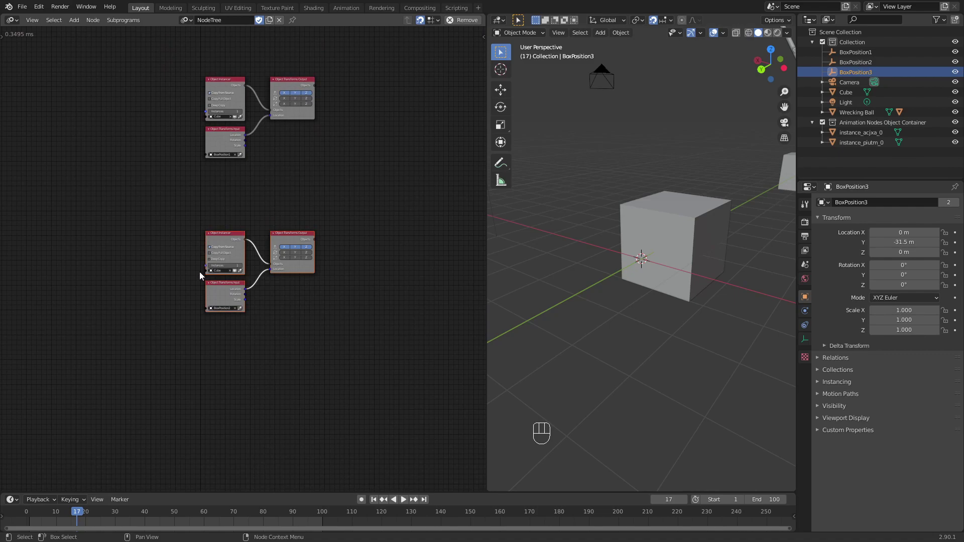
{"action": "key", "text": "shift+d"}
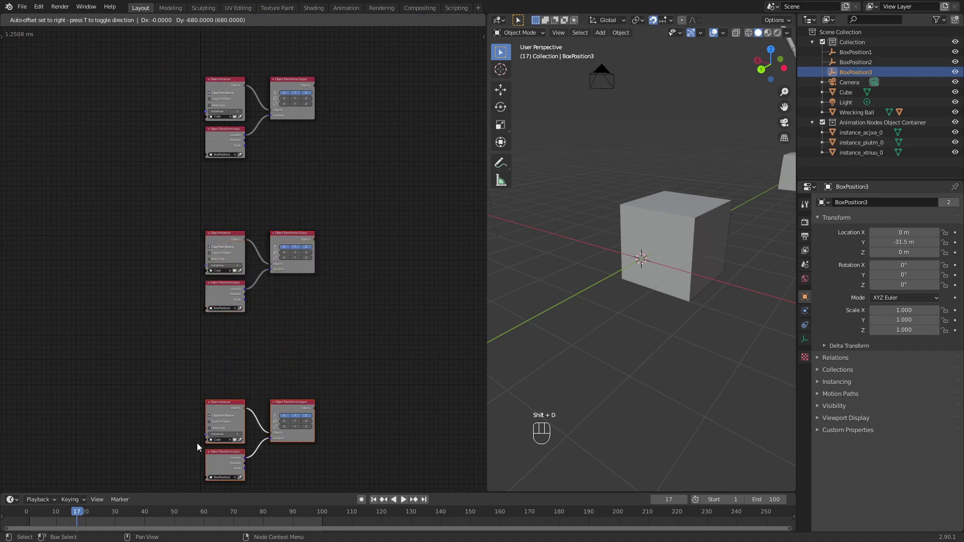
{"action": "left_click", "coordinate": [199, 444]}
Assign the BoxPosition3 empty to the third group's Object Transforms Input node.
{"action": "scroll", "coordinate": [224, 439], "scroll_direction": "up", "scroll_amount": 3}
{"action": "middle_click_drag", "start_coordinate": [235, 436], "coordinate": [226, 225]}
{"action": "scroll", "coordinate": [229, 335], "scroll_direction": "up", "scroll_amount": 3}
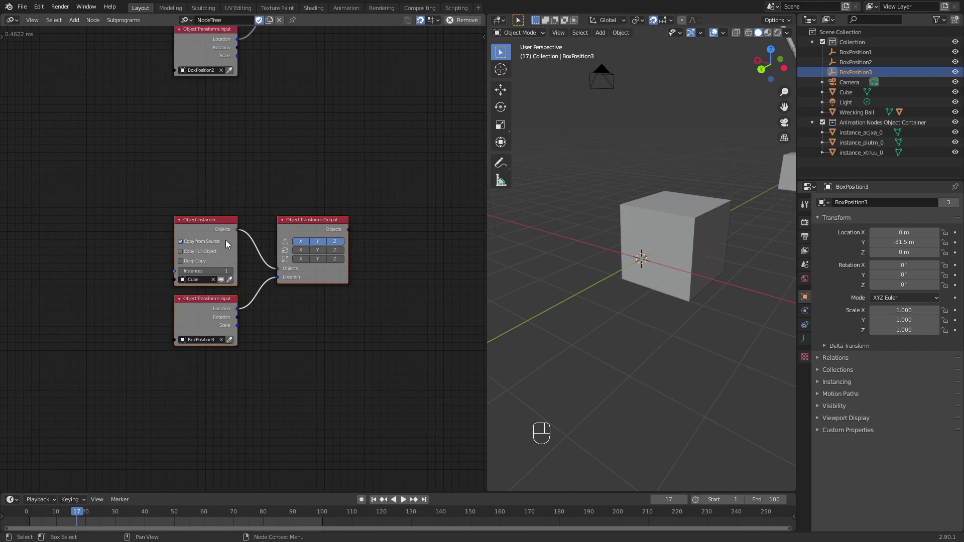
Play the animation to check the timing of the three instanced boxes against the swinging ball.
{"action": "key", "text": "space"}
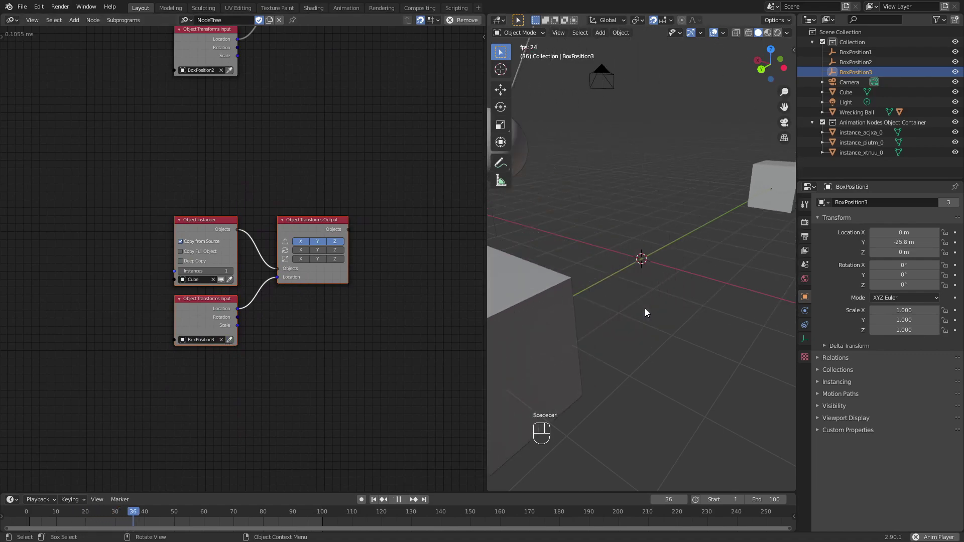
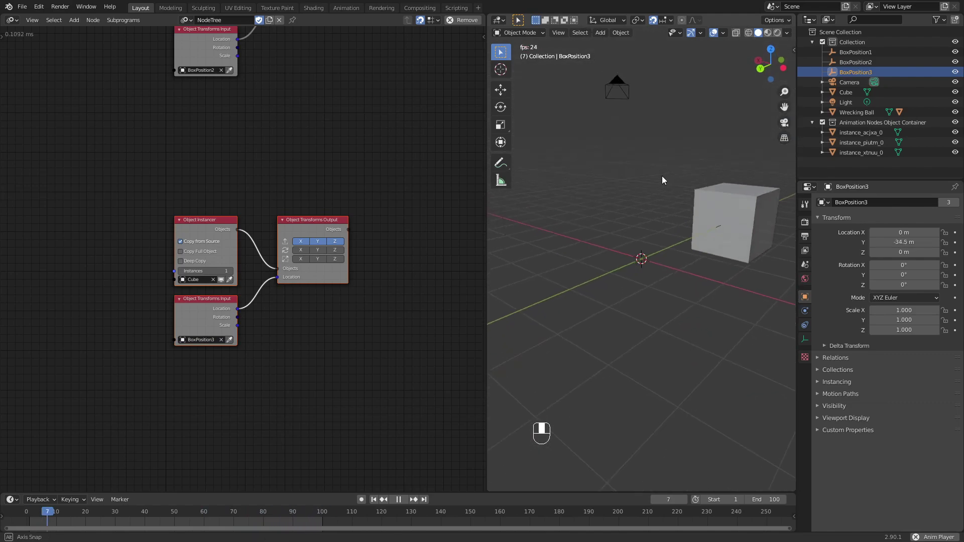
{"action": "scroll", "coordinate": [265, 178], "scroll_direction": "down", "scroll_amount": 1}
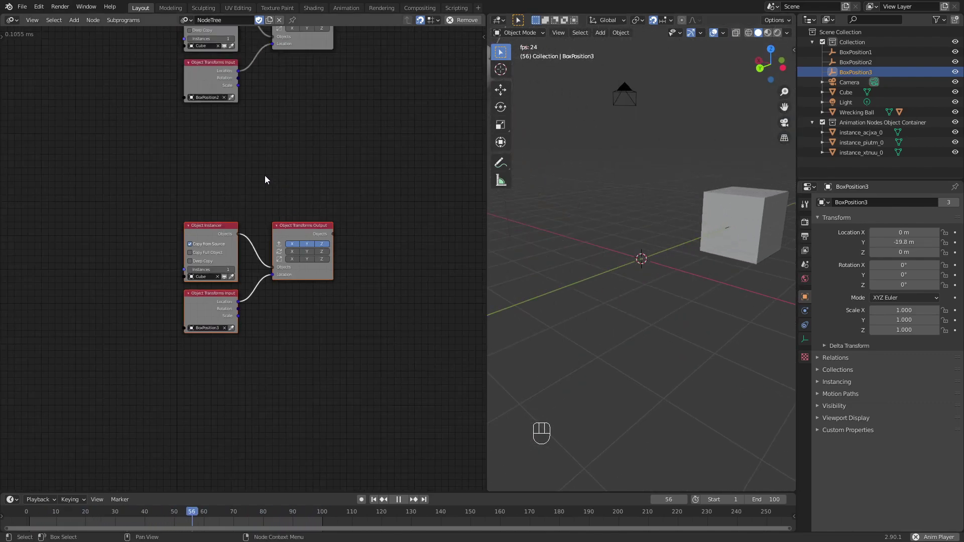
{"action": "key", "text": "space"}
Vary the speed node's value during playback, first raising it and finally lowering it until the boxes travel close together.
{"action": "scroll", "coordinate": [302, 362], "scroll_direction": "down", "scroll_amount": 2}
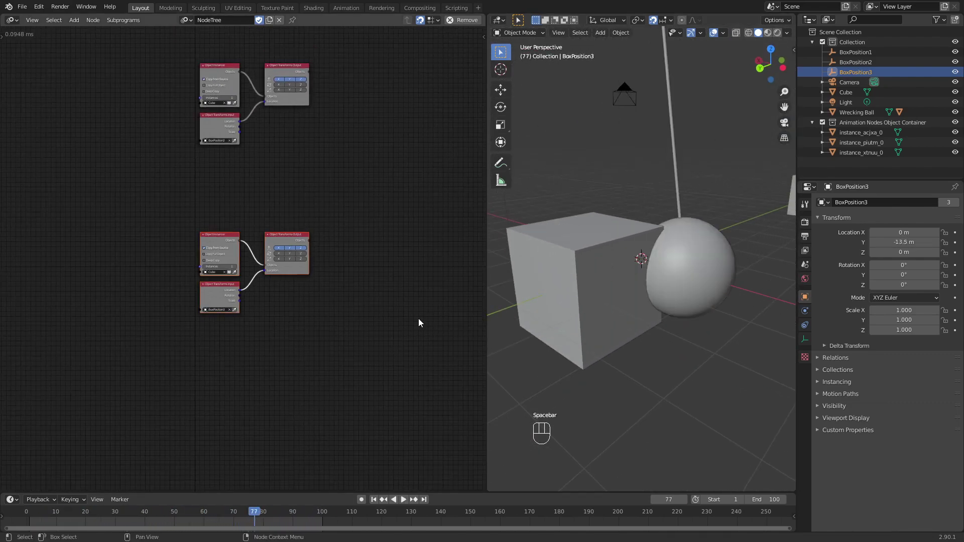
{"action": "middle_click_drag", "start_coordinate": [277, 169], "coordinate": [345, 541]}
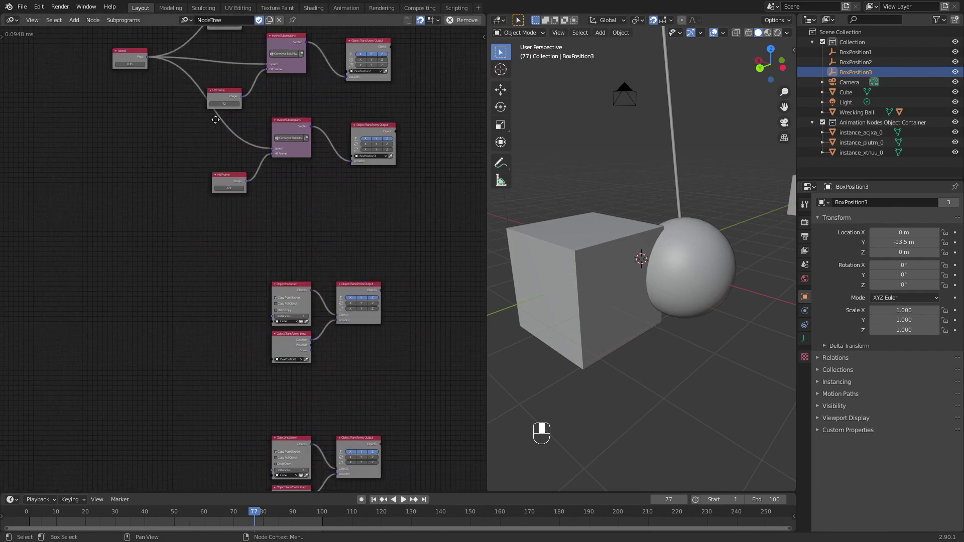
{"action": "middle_click_drag", "start_coordinate": [215, 120], "coordinate": [225, 302]}
{"action": "scroll", "coordinate": [718, 251], "scroll_direction": "down", "scroll_amount": 5}
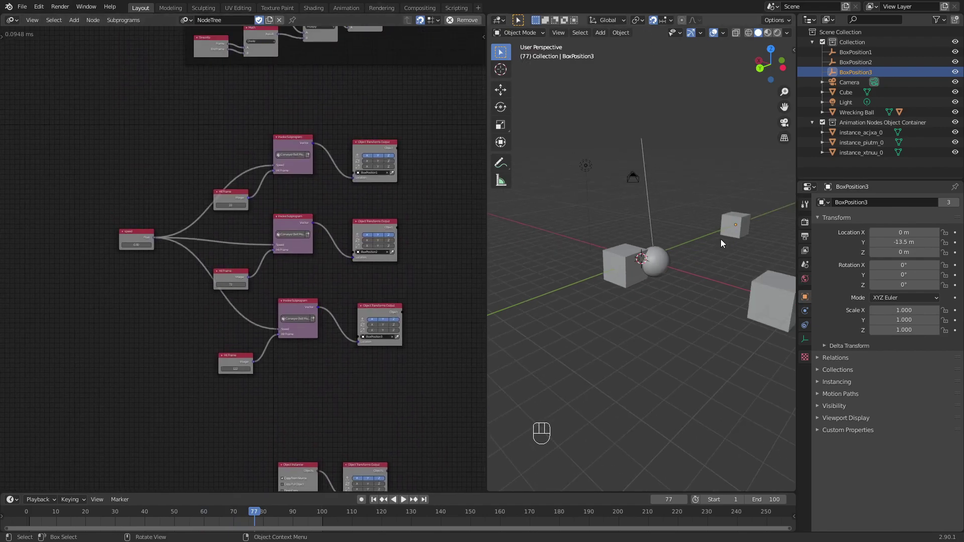
{"action": "key", "text": "space"}
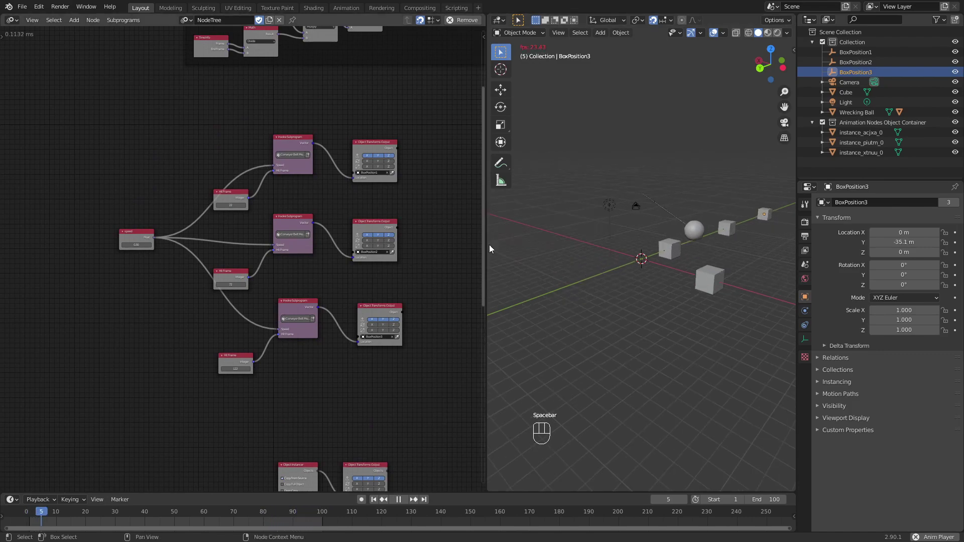
{"action": "left_click_drag", "start_coordinate": [136, 245], "coordinate": [145, 245]}
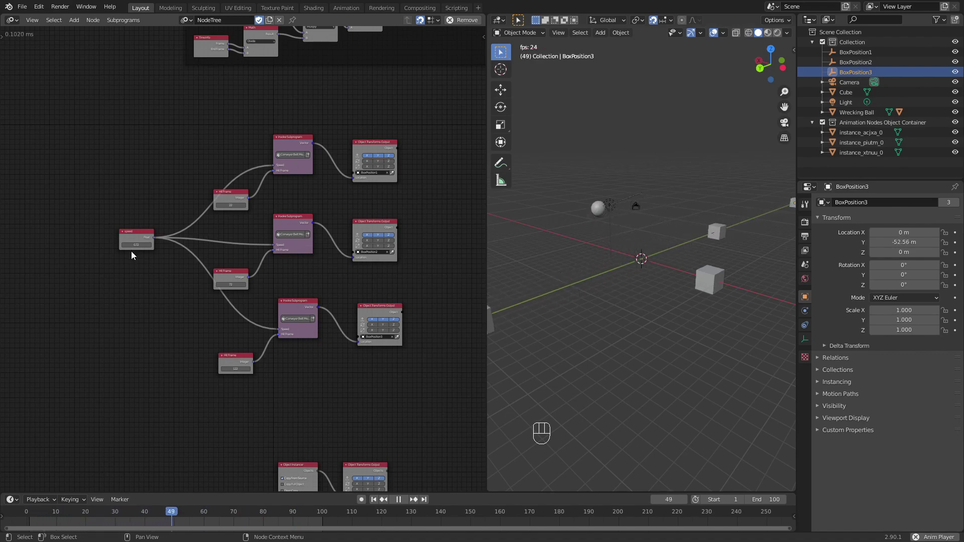
{"action": "mouse_move", "coordinate": [136, 245]}
{"action": "left_mouse_down"}
{"action": "mouse_move", "coordinate": [121, 245]}
{"action": "mouse_move", "coordinate": [143, 245]}
{"action": "left_mouse_up"}
{"action": "scroll", "coordinate": [648, 253], "scroll_direction": "up", "scroll_amount": 6}
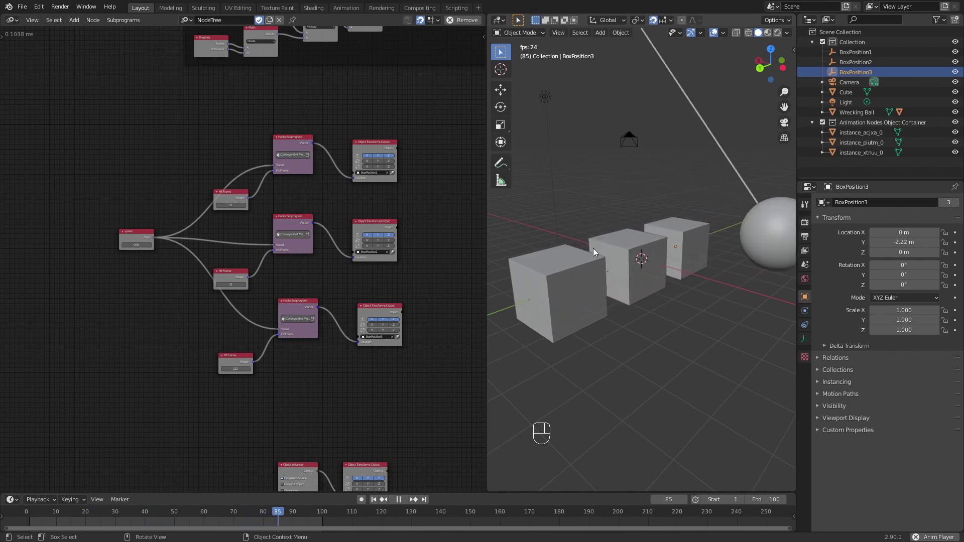
Raise the speed node's value to 0.30 while the animation plays, and stop playback.
{"action": "left_click", "coordinate": [136, 245]}
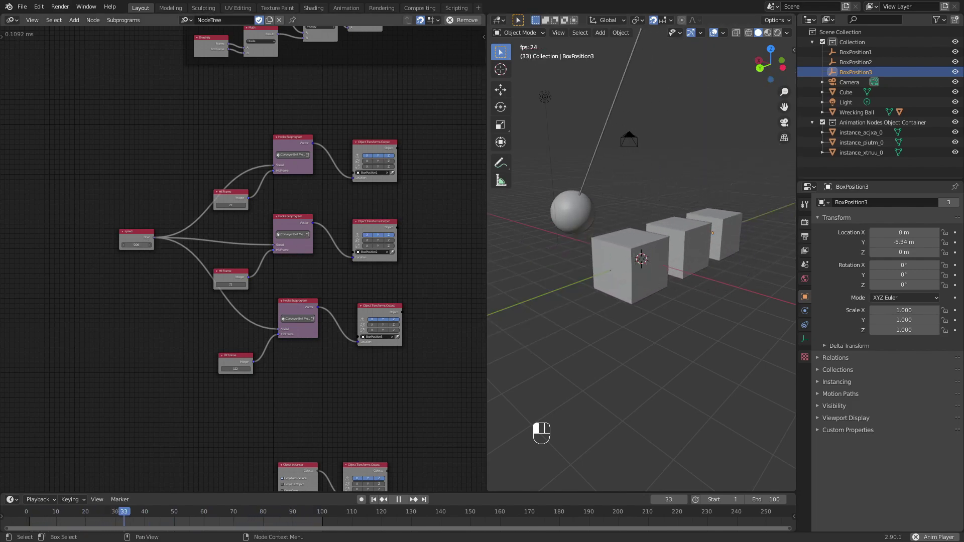
{"action": "left_click_drag", "start_coordinate": [140, 245], "coordinate": [151, 246]}
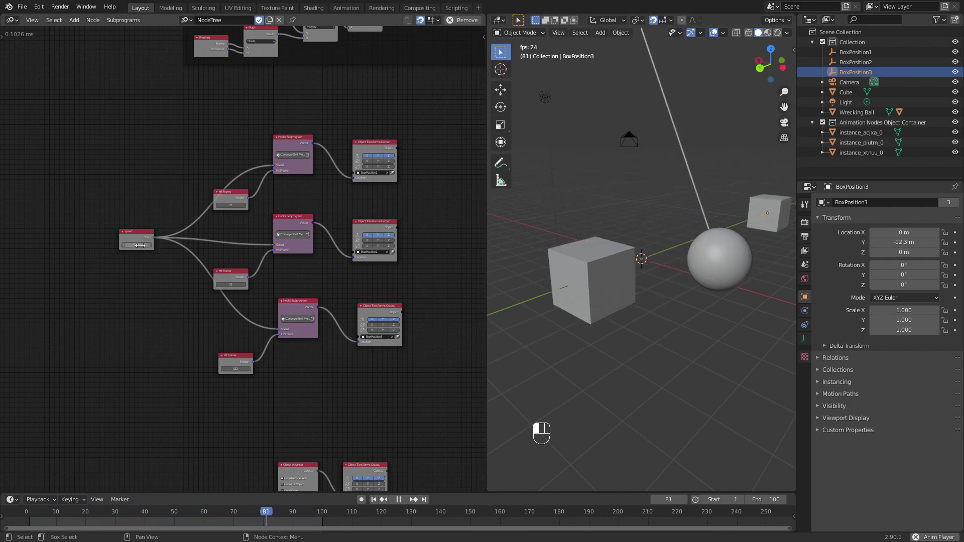
{"action": "key", "text": "space"}
Set the scene's end frame to 200.
{"action": "left_click", "coordinate": [776, 497]}
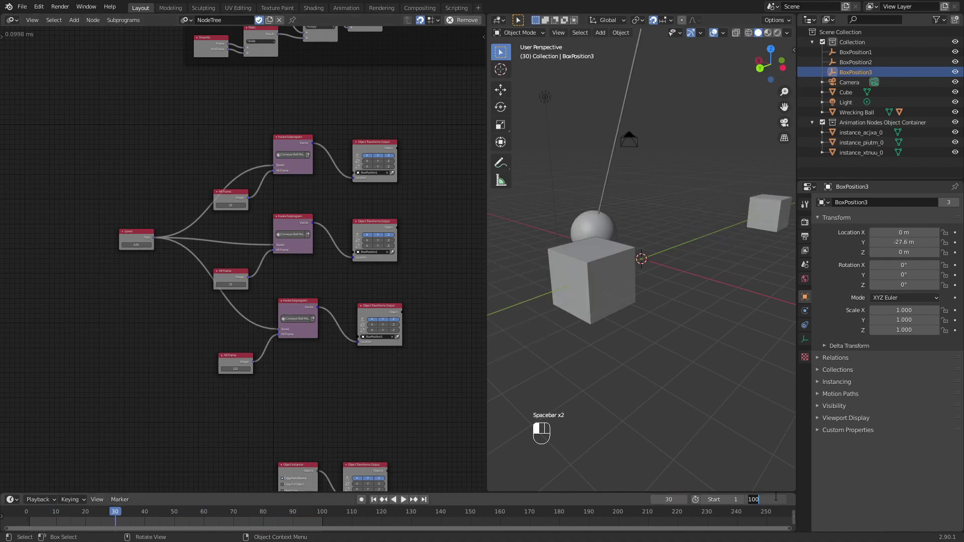
{"action": "type", "text": "200"}
{"action": "key", "text": "Return"}
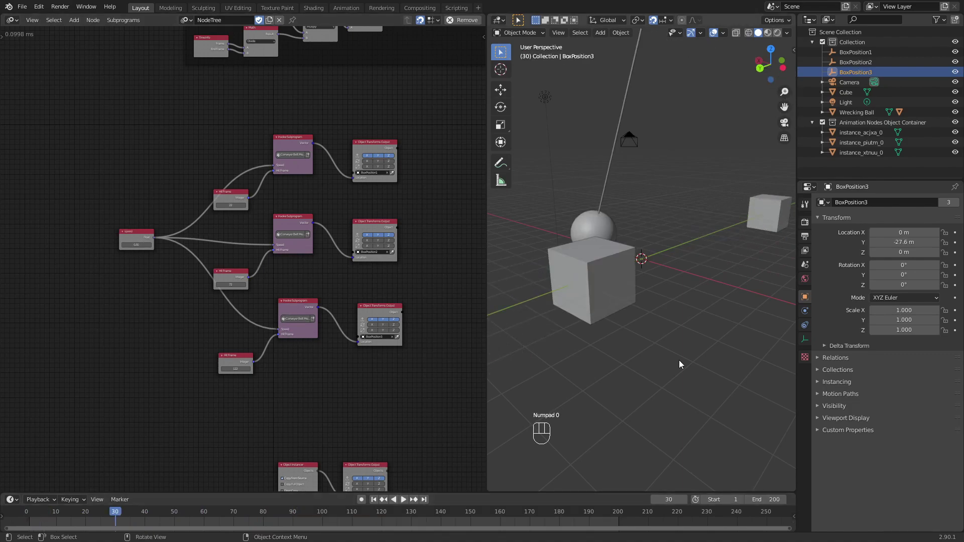
Play the animation from the start to check when each box meets the swinging ball, and stop it.
{"action": "left_click_drag", "start_coordinate": [119, 510], "coordinate": [28, 518]}
{"action": "key", "text": "space"}
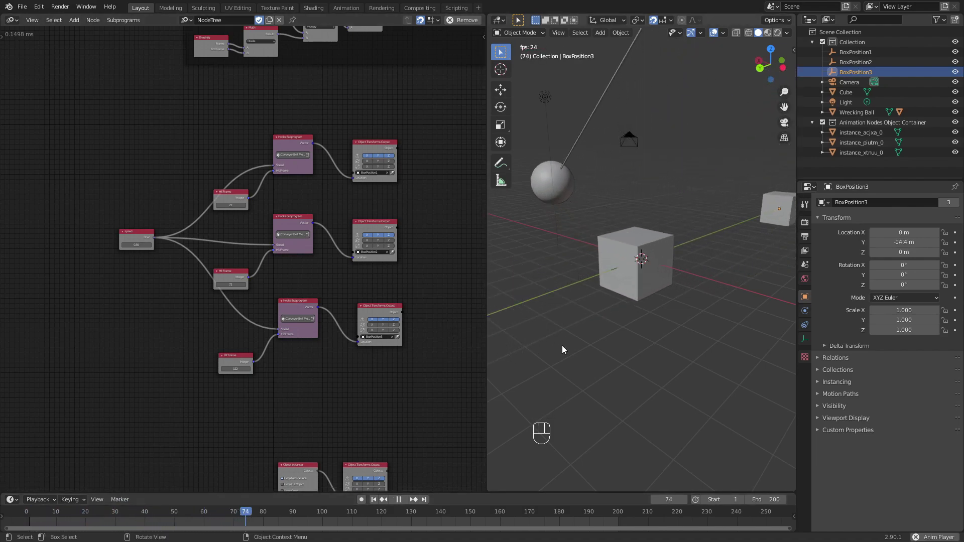
{"action": "key", "text": "space"}
{"action": "key", "text": "space"}
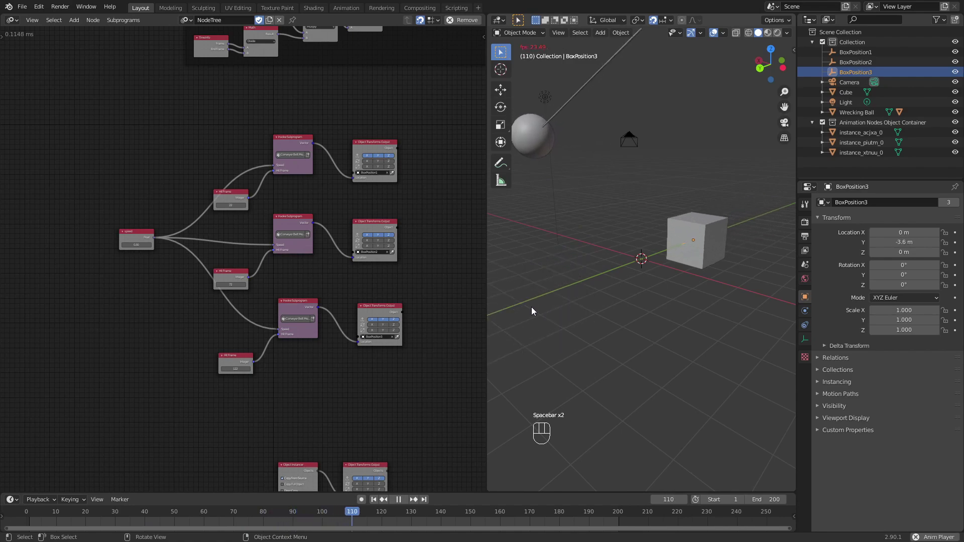
{"action": "key", "text": "space"}
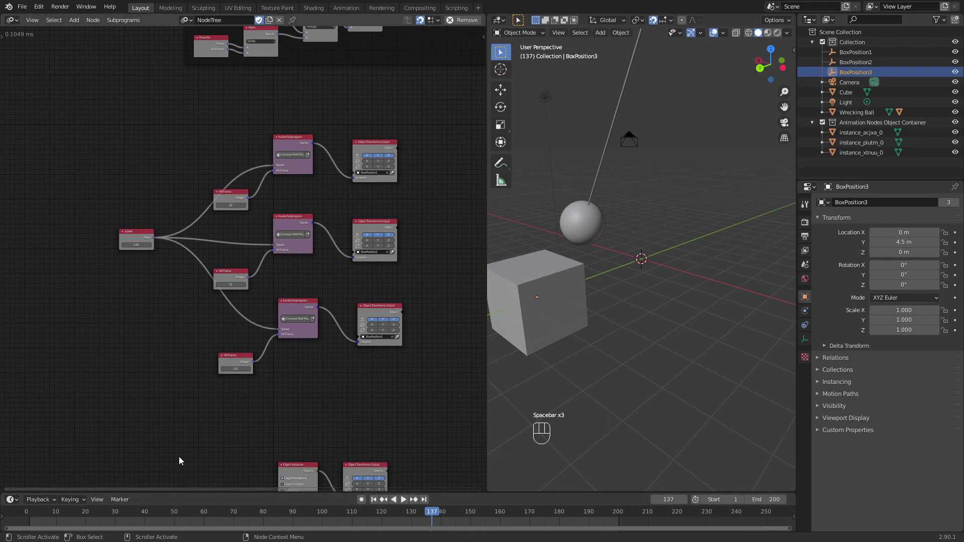
In the back view, find the frame where the ball touches the box and set the first Hit Frame node to 44.
{"action": "key", "text": "ctrl+KP_1"}
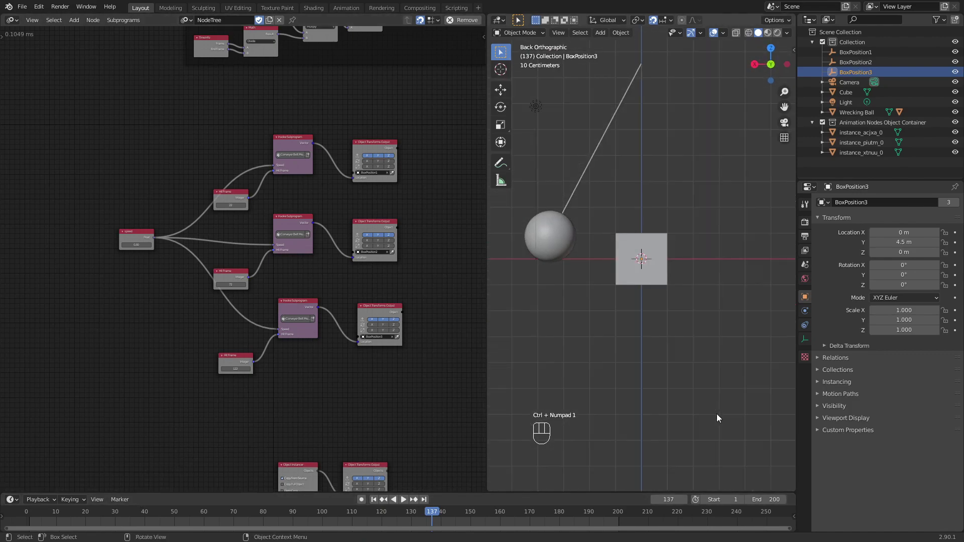
{"action": "left_click_drag", "start_coordinate": [95, 507], "coordinate": [158, 513]}
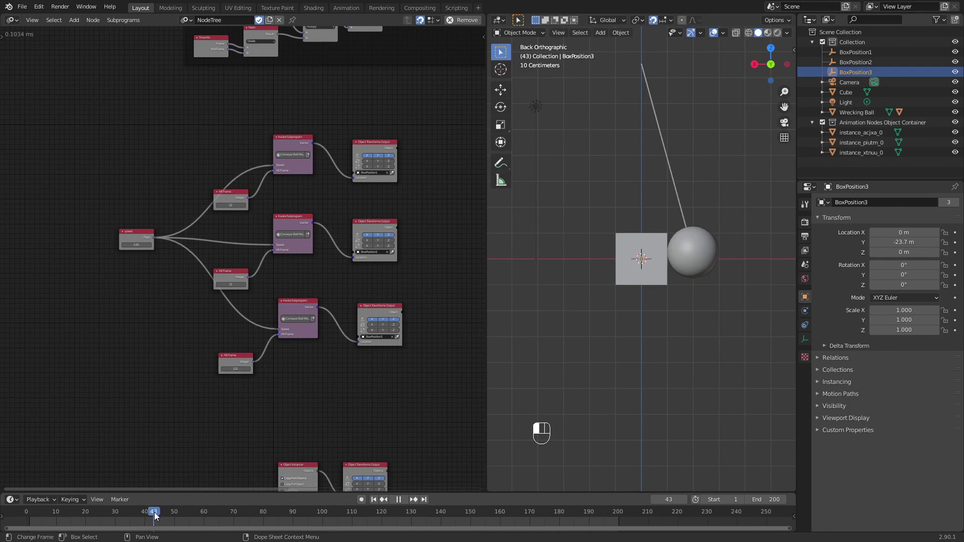
{"action": "left_click", "coordinate": [232, 205]}
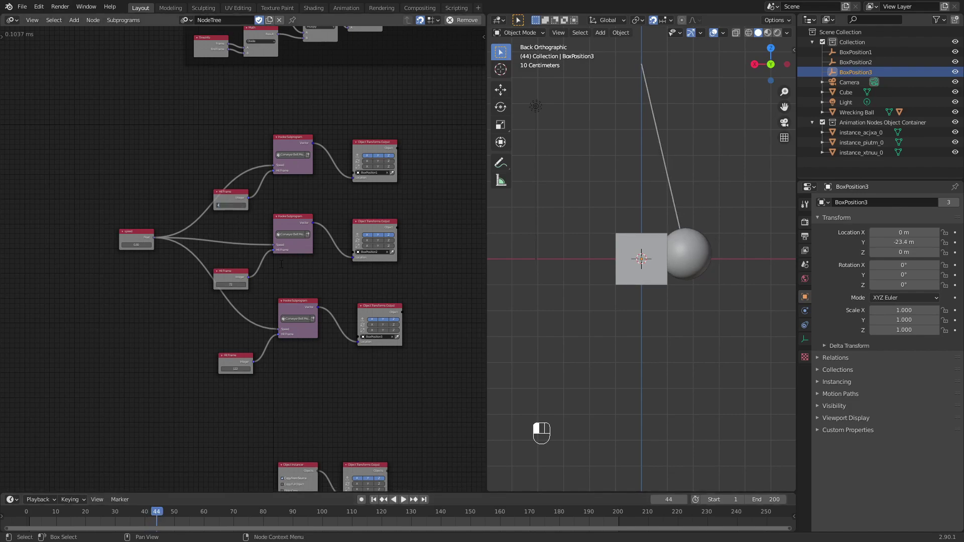
{"action": "scroll", "coordinate": [281, 264], "scroll_direction": "up", "scroll_amount": 5}
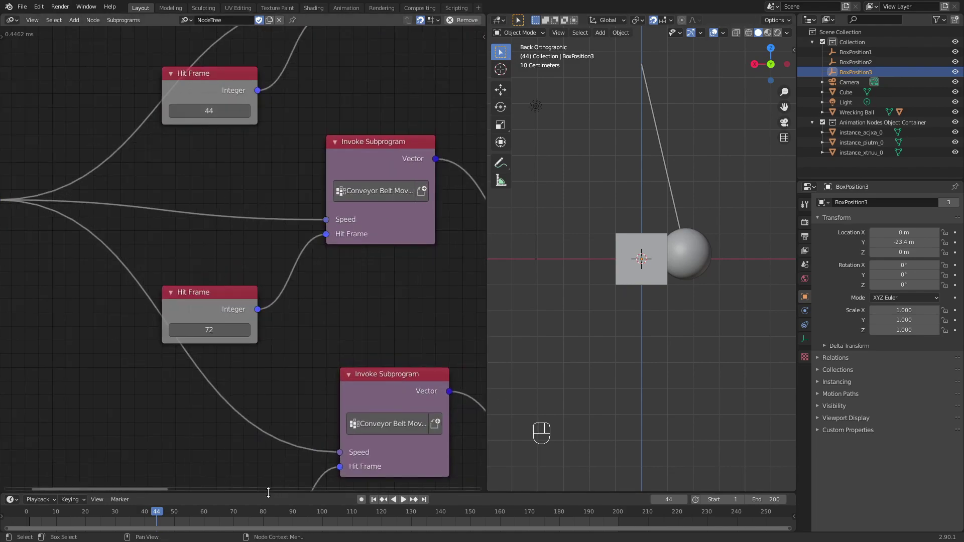
Scrub to the ball's contact with the box at frame 144 and set the second Hit Frame node to 144.
{"action": "left_click_drag", "start_coordinate": [158, 513], "coordinate": [314, 511]}
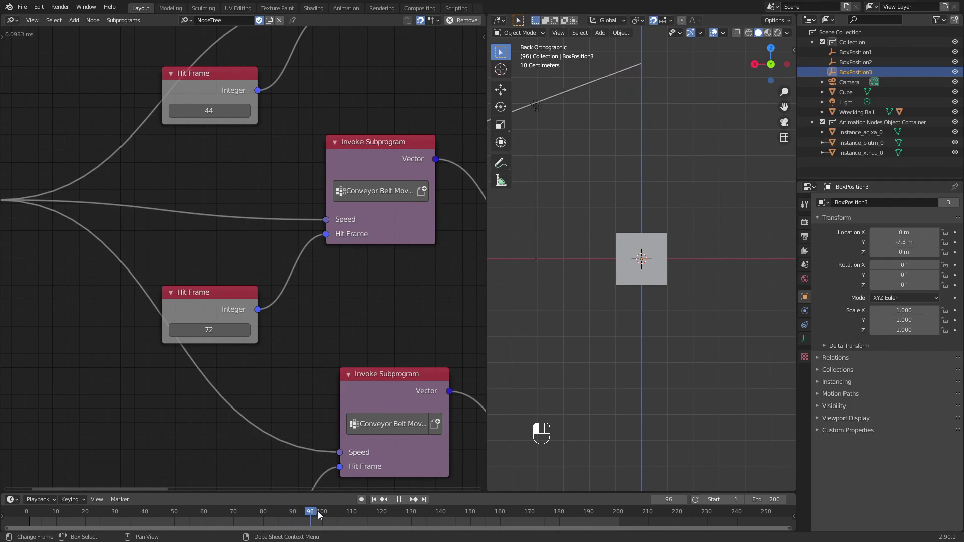
{"action": "left_click_drag", "start_coordinate": [395, 521], "coordinate": [451, 517]}
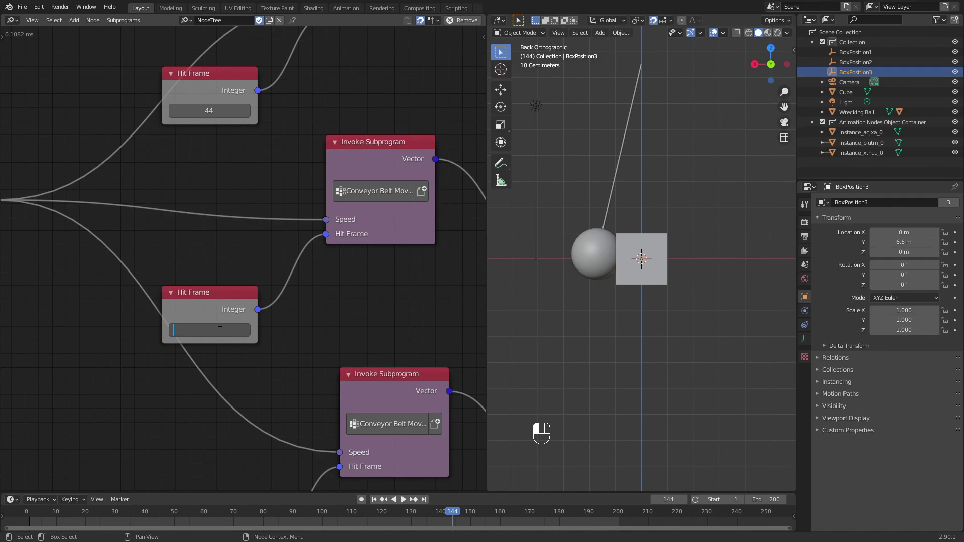
{"action": "scroll", "coordinate": [210, 330], "scroll_direction": "up", "scroll_amount": 1}
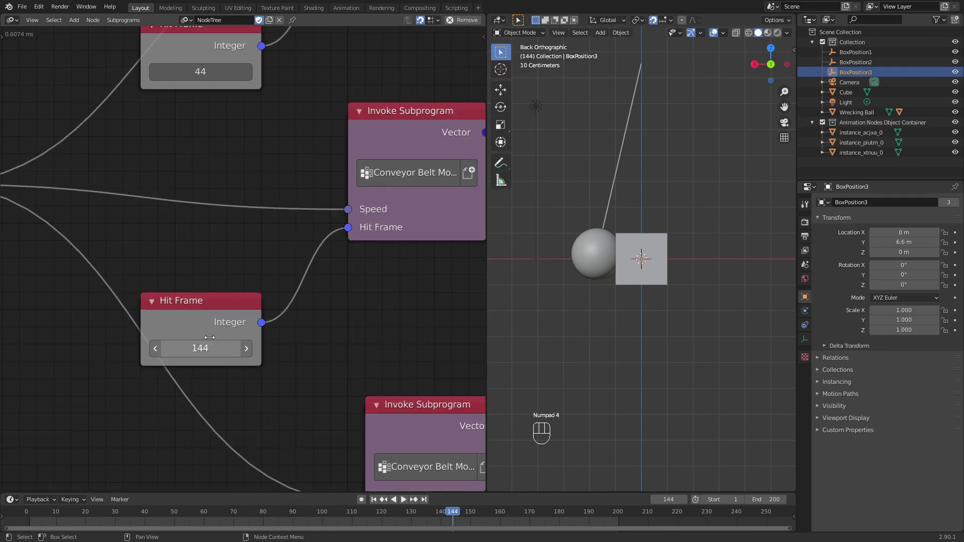
Set the third Hit Frame node to 244.
{"action": "middle_click_drag", "start_coordinate": [156, 160], "coordinate": [182, 175]}
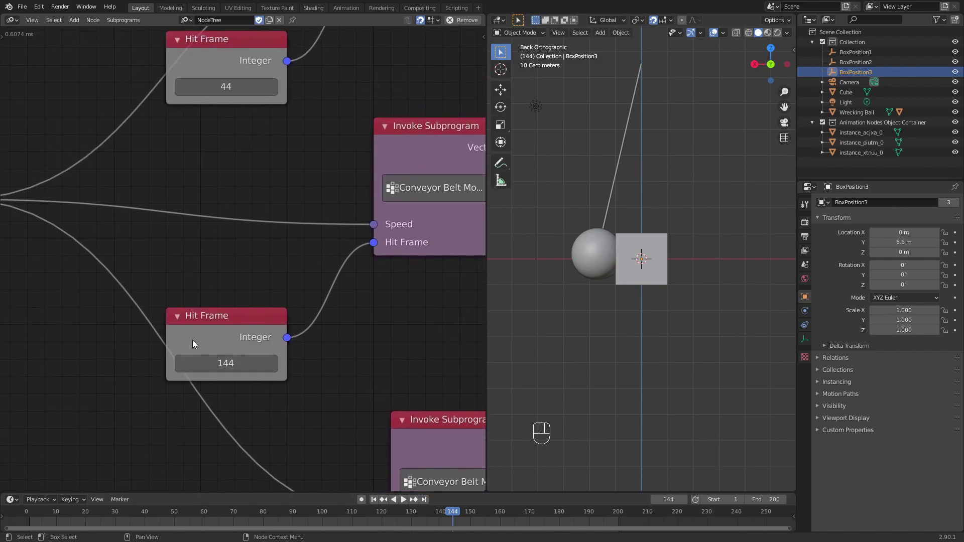
{"action": "scroll", "coordinate": [280, 283], "scroll_direction": "down", "scroll_amount": 5, "text": "shift"}
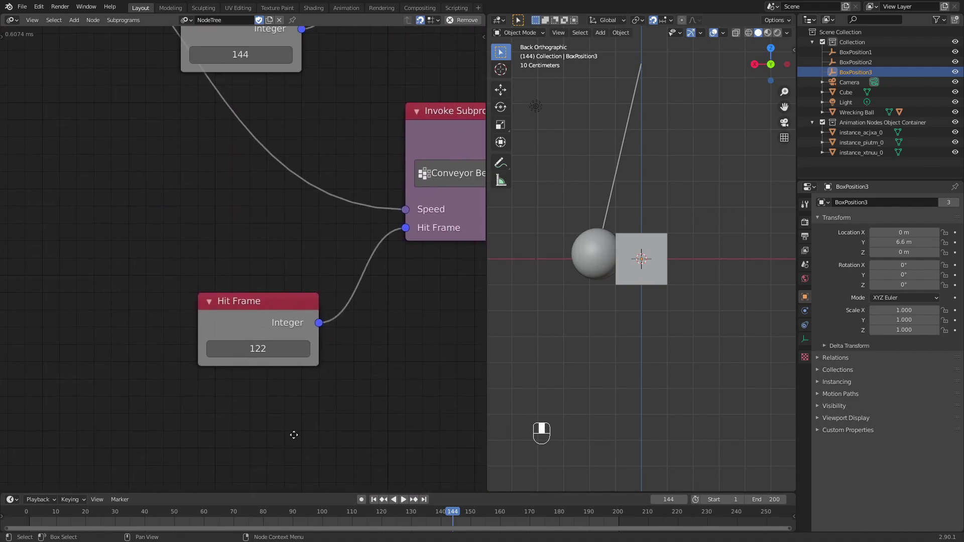
{"action": "scroll", "coordinate": [224, 171], "scroll_direction": "up", "scroll_amount": 1, "text": "shift"}
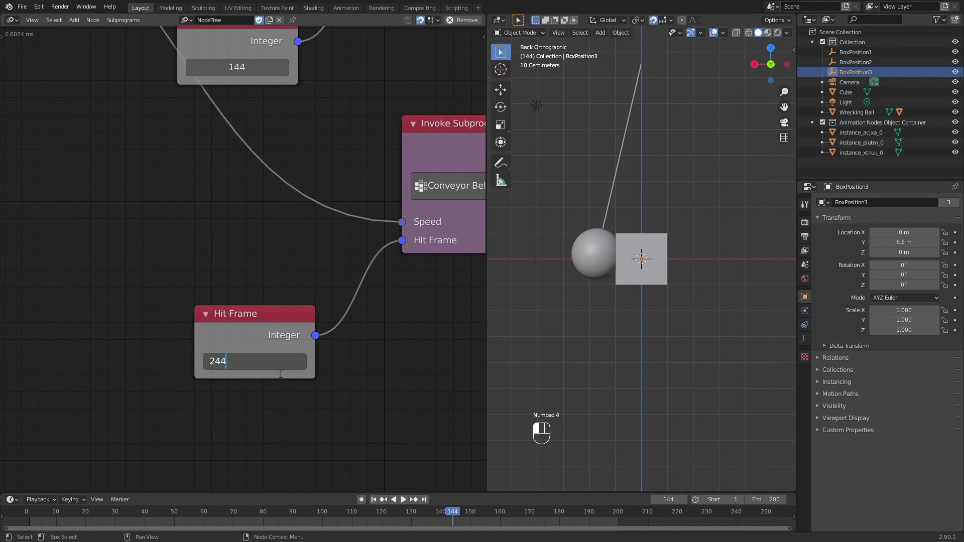
{"action": "scroll", "coordinate": [261, 302], "scroll_direction": "down", "scroll_amount": 2}
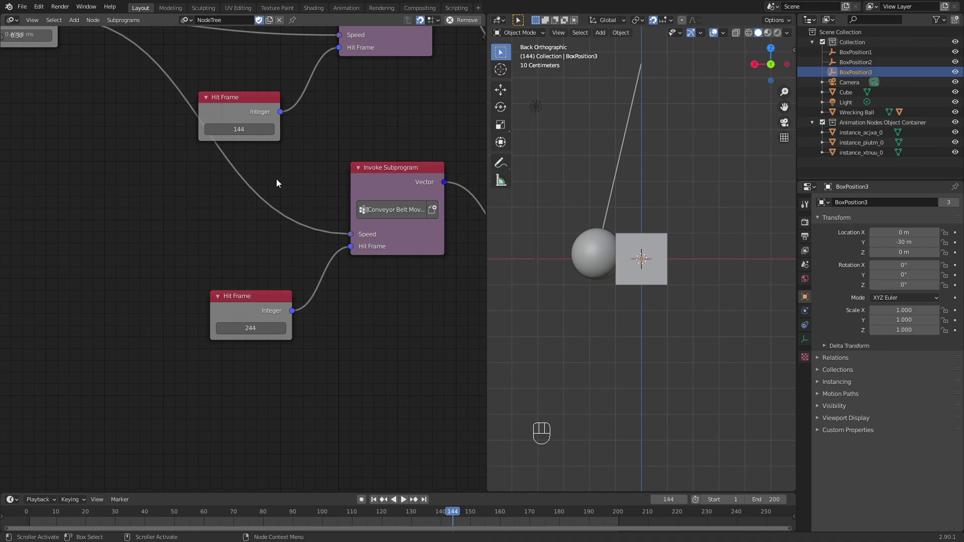
Add a Float Math node near the third group's Hit Frame node and set its operation to Subtract.
{"action": "scroll", "coordinate": [280, 191], "scroll_direction": "down", "scroll_amount": 3}
{"action": "scroll", "coordinate": [273, 189], "scroll_direction": "up", "scroll_amount": 2}
{"action": "scroll", "coordinate": [267, 185], "scroll_direction": "up", "scroll_amount": 3}
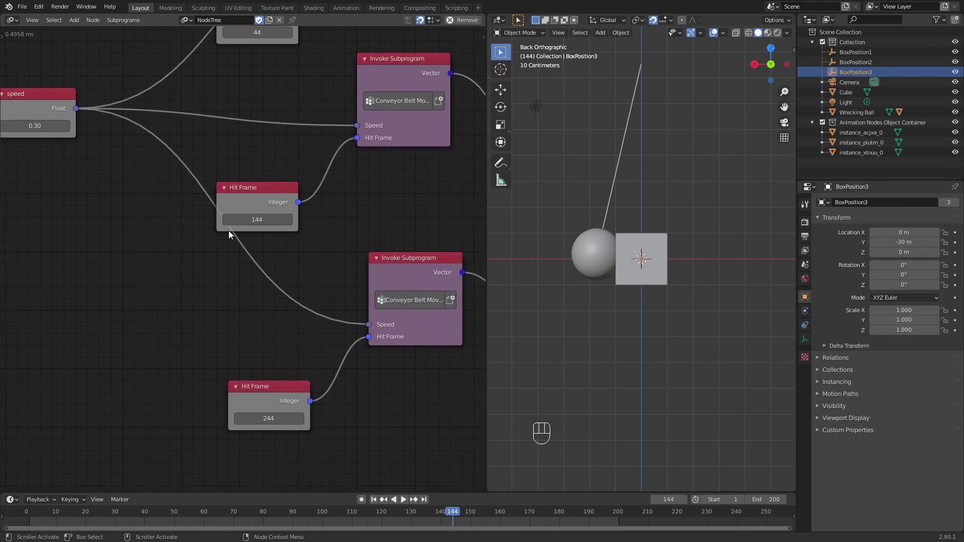
{"action": "key", "text": "ctrl+a"}
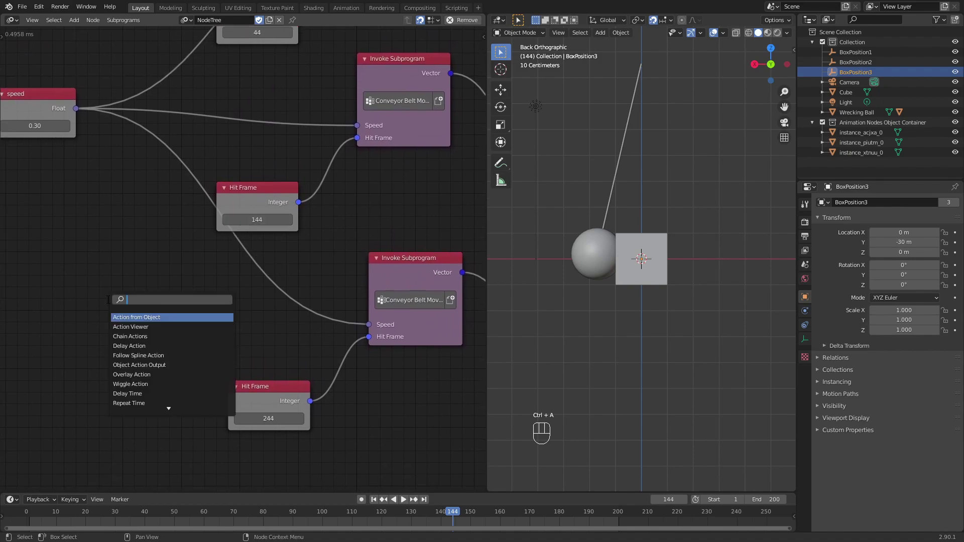
{"action": "key", "text": "Down"}
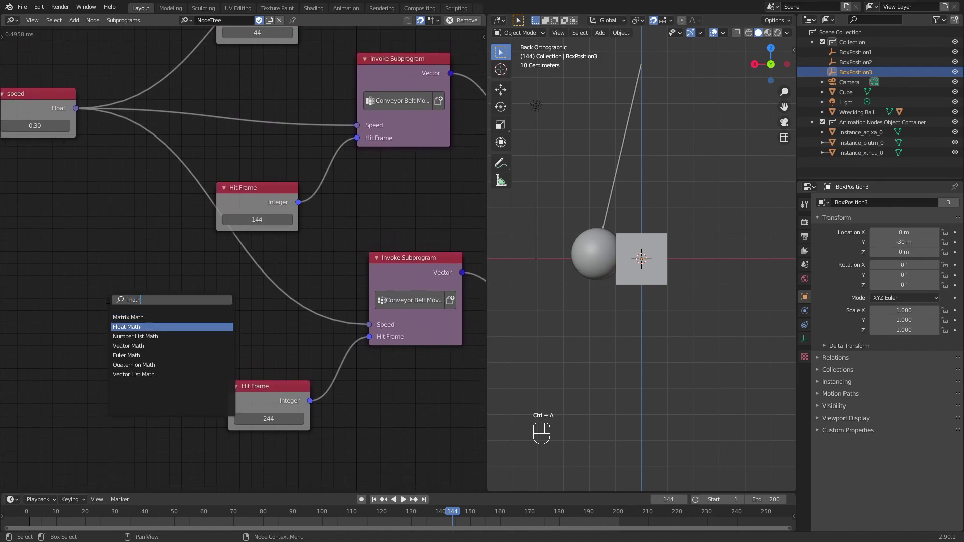
{"action": "key", "text": "Return"}
{"action": "left_click", "coordinate": [72, 276]}
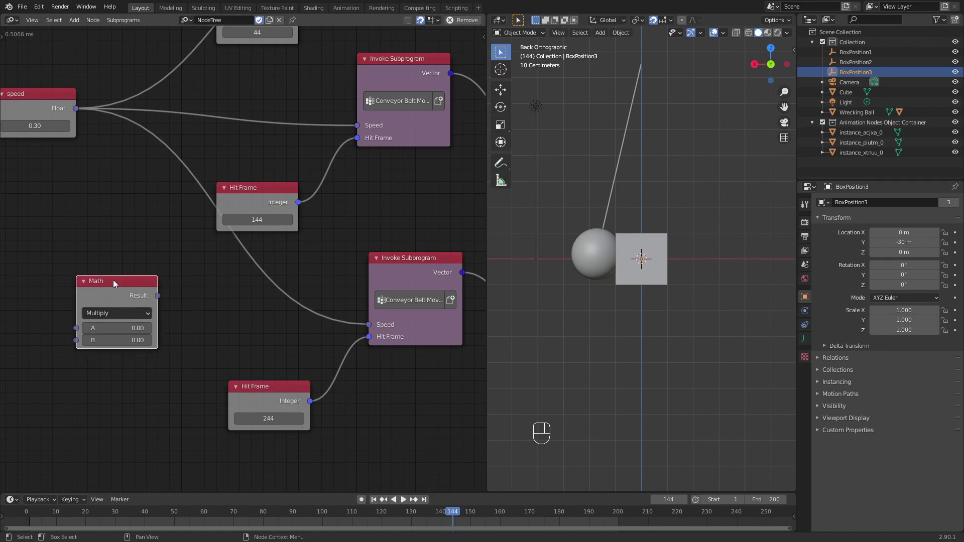
{"action": "left_click", "coordinate": [140, 312]}
{"action": "left_click", "coordinate": [115, 341]}
{"action": "left_click_drag", "start_coordinate": [114, 307], "coordinate": [137, 284]}
Connect the second Hit Frame node to input A of the Subtract node and the first Hit Frame node to input B.
{"action": "middle_click_drag", "start_coordinate": [309, 48], "coordinate": [301, 110]}
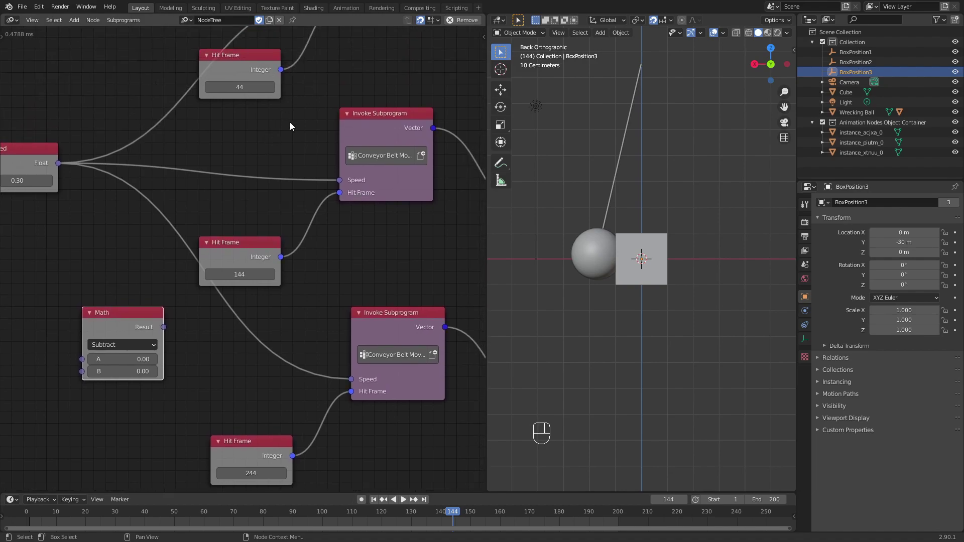
{"action": "left_click_drag", "start_coordinate": [282, 257], "coordinate": [82, 359]}
{"action": "left_click_drag", "start_coordinate": [281, 69], "coordinate": [82, 371]}
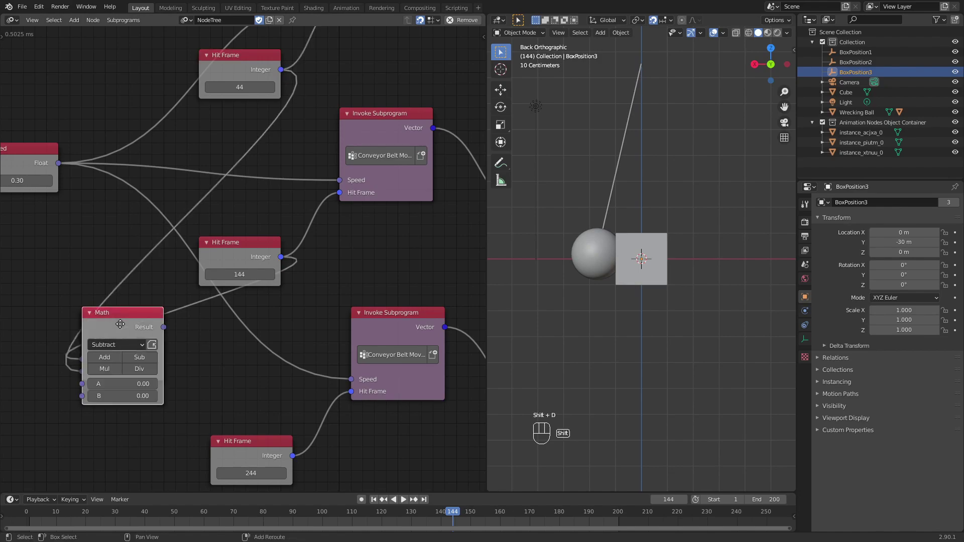
Duplicate the Subtract node as an Add node, feeding the subtraction result into A and the second Hit Frame into B.
{"action": "key", "text": "shift+d"}
{"action": "left_click", "coordinate": [104, 423]}
{"action": "left_click", "coordinate": [101, 440]}
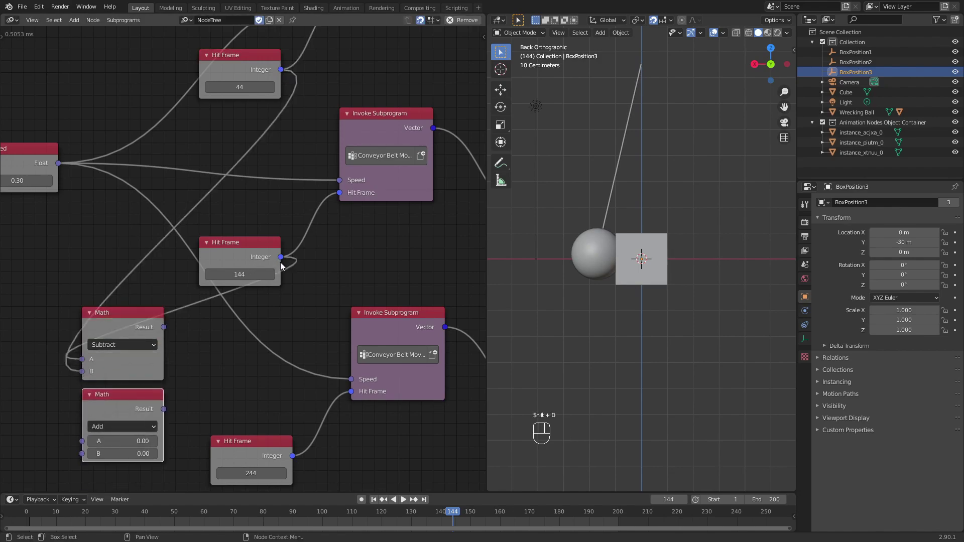
{"action": "left_click_drag", "start_coordinate": [164, 327], "coordinate": [82, 441]}
{"action": "left_click_drag", "start_coordinate": [281, 257], "coordinate": [85, 454]}
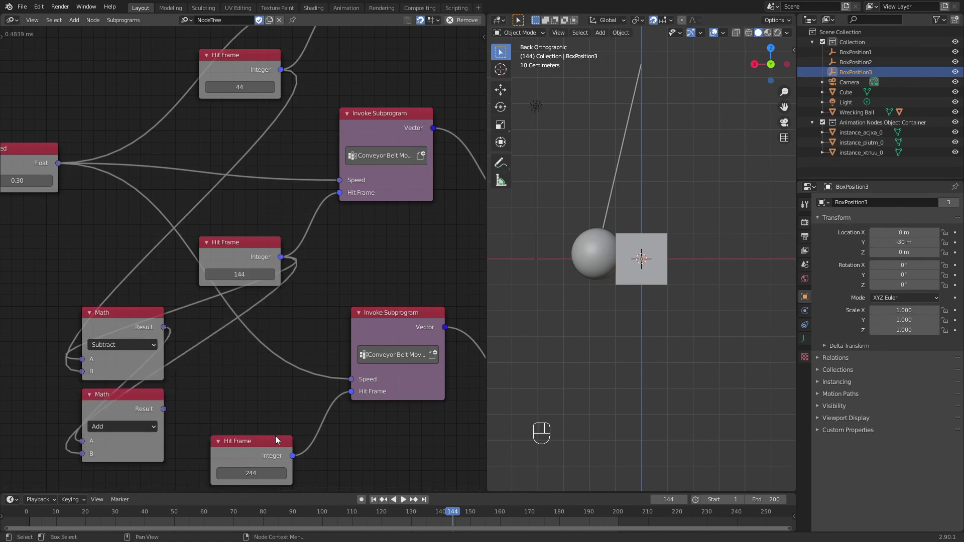
Connect the Add result to the third Invoke Subprogram's Hit Frame input and delete the third Hit Frame node.
{"action": "left_click_drag", "start_coordinate": [163, 409], "coordinate": [353, 391]}
{"action": "left_click", "coordinate": [227, 443]}
{"action": "key", "text": "x"}
Collapse the A - B and A + B math nodes and stack them below the second Hit Frame node.
{"action": "left_click", "coordinate": [90, 313]}
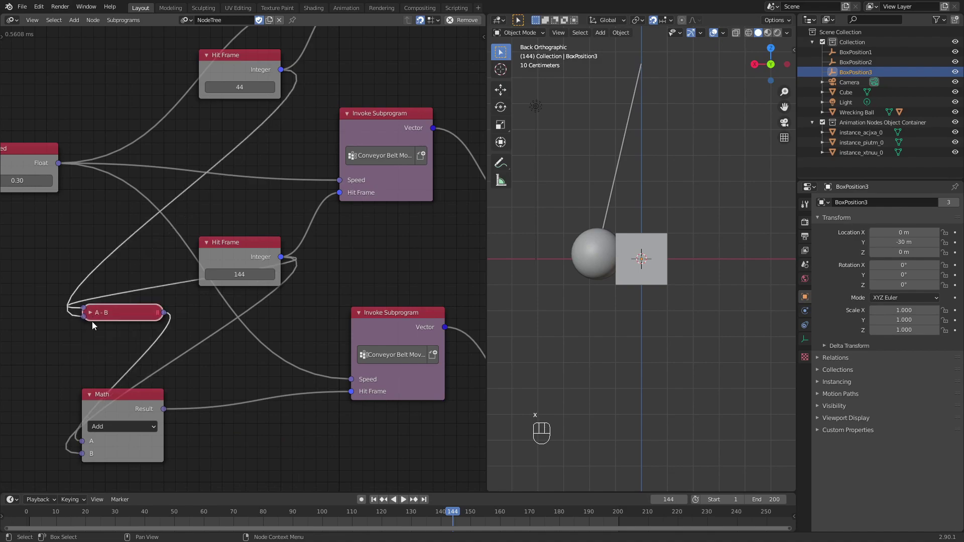
{"action": "left_click", "coordinate": [90, 396]}
{"action": "left_click_drag", "start_coordinate": [138, 394], "coordinate": [243, 396]}
{"action": "left_click_drag", "start_coordinate": [137, 315], "coordinate": [241, 365]}
Play the animation from an angled overview to check the spacing of the boxes against the ball, and stop it.
{"action": "middle_click_drag", "start_coordinate": [627, 323], "coordinate": [650, 322]}
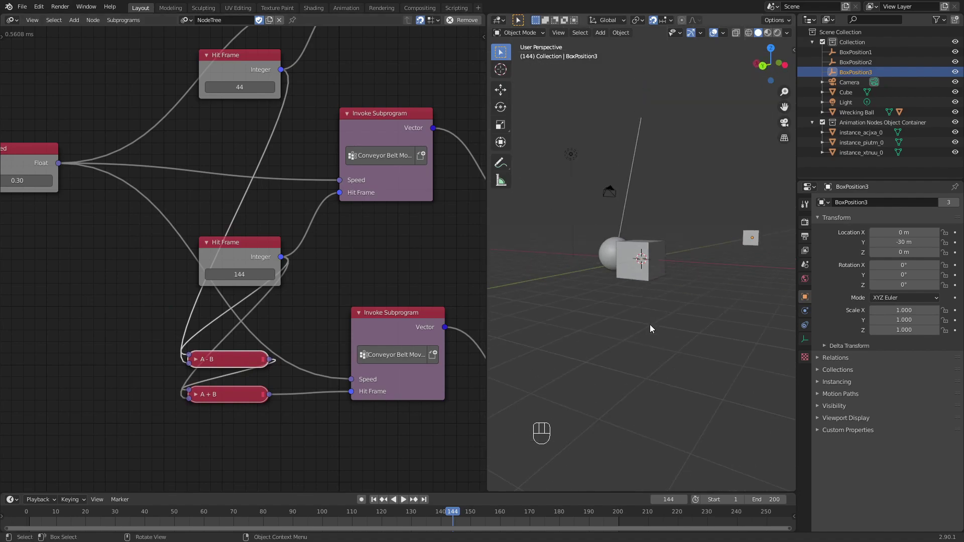
{"action": "key", "text": "space"}
{"action": "middle_click_drag", "start_coordinate": [675, 278], "coordinate": [673, 301]}
{"action": "scroll", "coordinate": [676, 296], "scroll_direction": "down", "scroll_amount": 3}
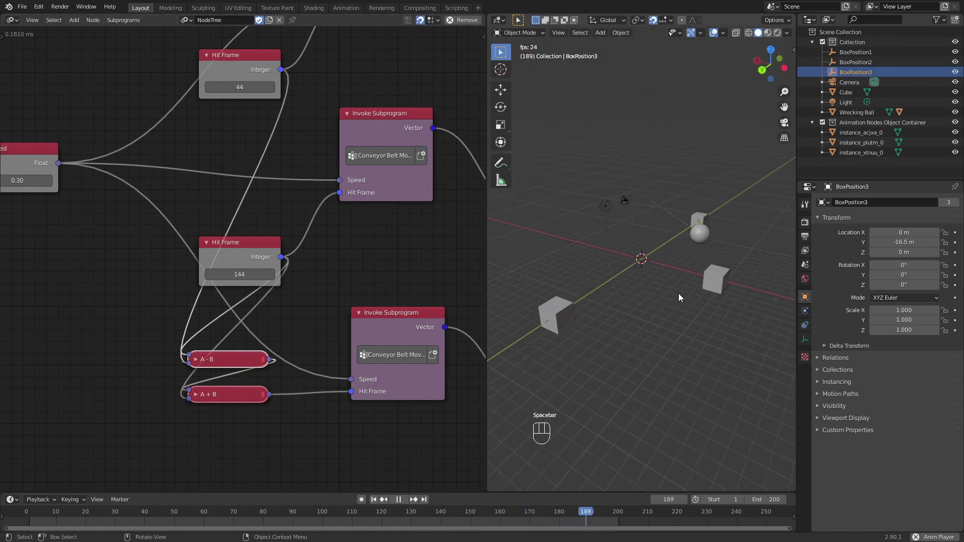
{"action": "scroll", "coordinate": [648, 294], "scroll_direction": "up", "scroll_amount": 2}
{"action": "key", "text": "space"}
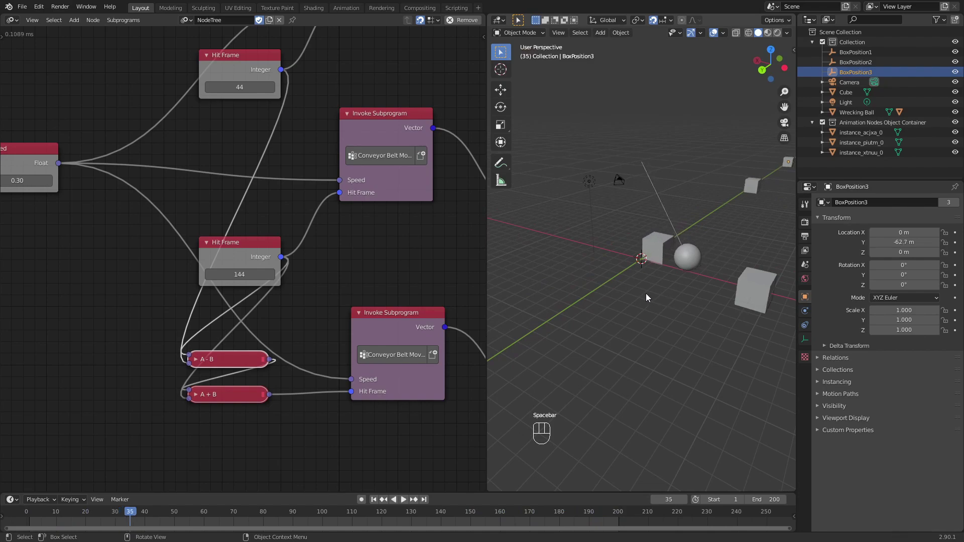
Set the scene's end frame to 100.
{"action": "left_click", "coordinate": [774, 499]}
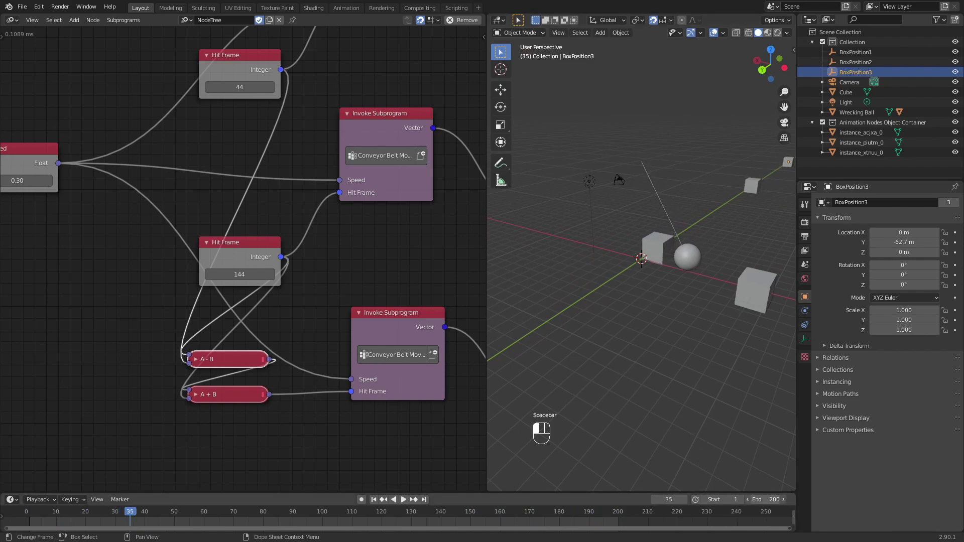
{"action": "type", "text": "1"}
{"action": "key", "text": "KP_Enter"}
{"action": "key", "text": "KP_Enter"}
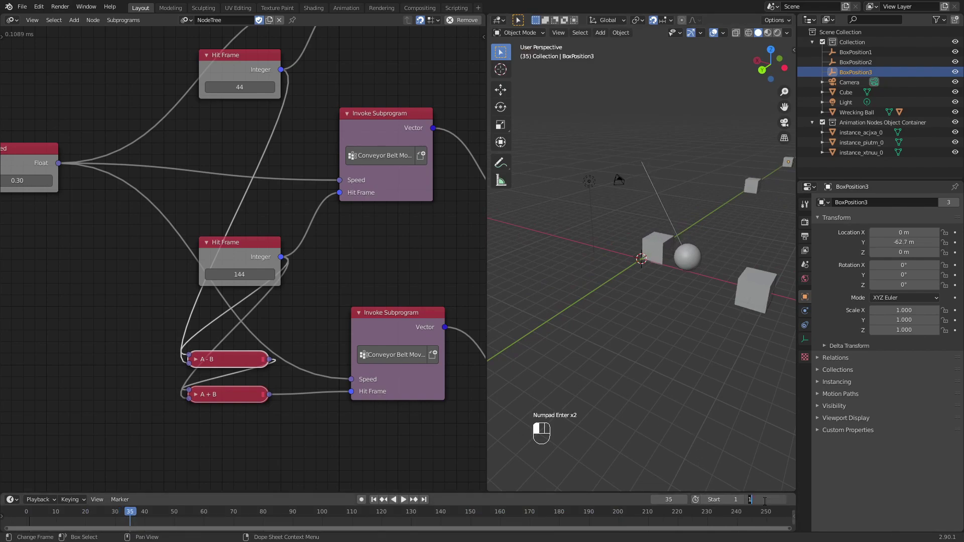
{"action": "type", "text": "00"}
{"action": "key", "text": "BackSpace"}
{"action": "key", "text": "BackSpace"}
{"action": "type", "text": "100"}
{"action": "key", "text": "KP_Enter"}
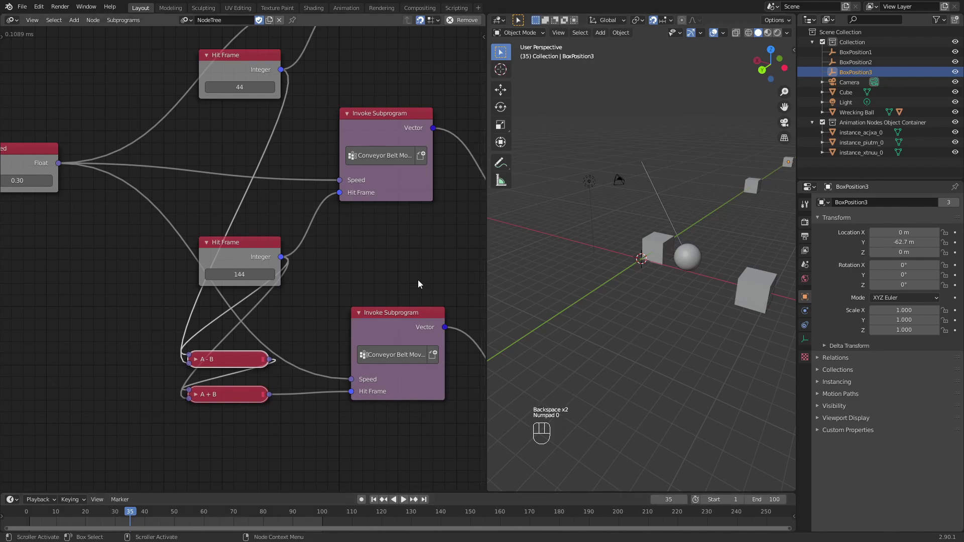
Set the first Hit Frame node to 22 and the second Hit Frame node to 72.
{"action": "scroll", "coordinate": [372, 241], "scroll_direction": "up", "scroll_amount": 2}
{"action": "middle_click_drag", "start_coordinate": [308, 190], "coordinate": [307, 235]}
{"action": "left_click", "coordinate": [250, 101]}
{"action": "type", "text": "22"}
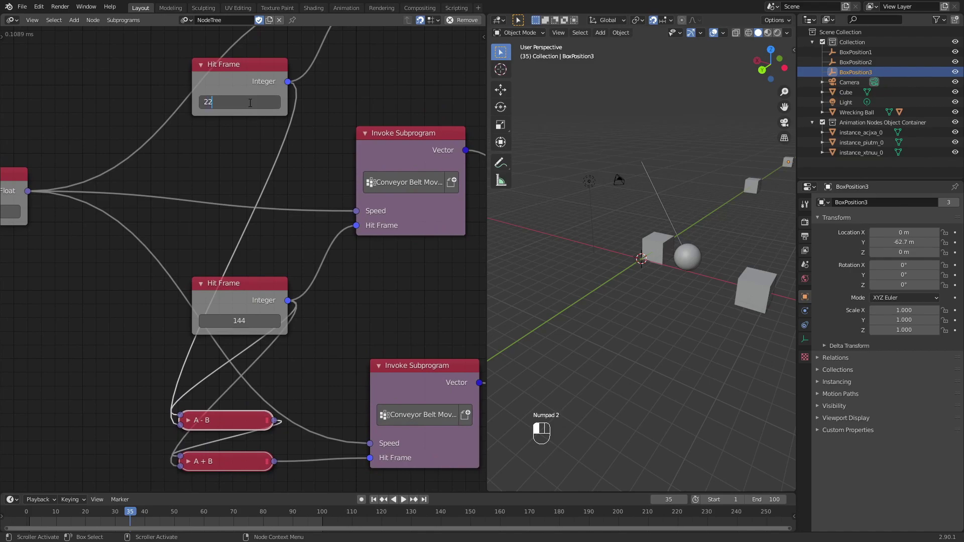
{"action": "key", "text": "KP_Enter"}
{"action": "left_click", "coordinate": [237, 321]}
{"action": "type", "text": "72"}
{"action": "key", "text": "Return"}
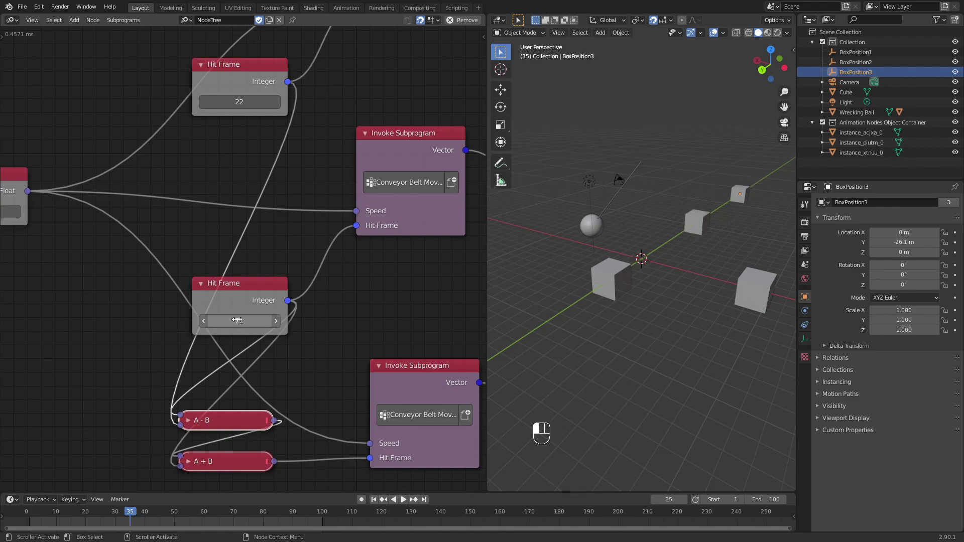
Play the animation to check the box hits against the wrecking ball with the new hit frames, and stop it.
{"action": "key", "text": "space"}
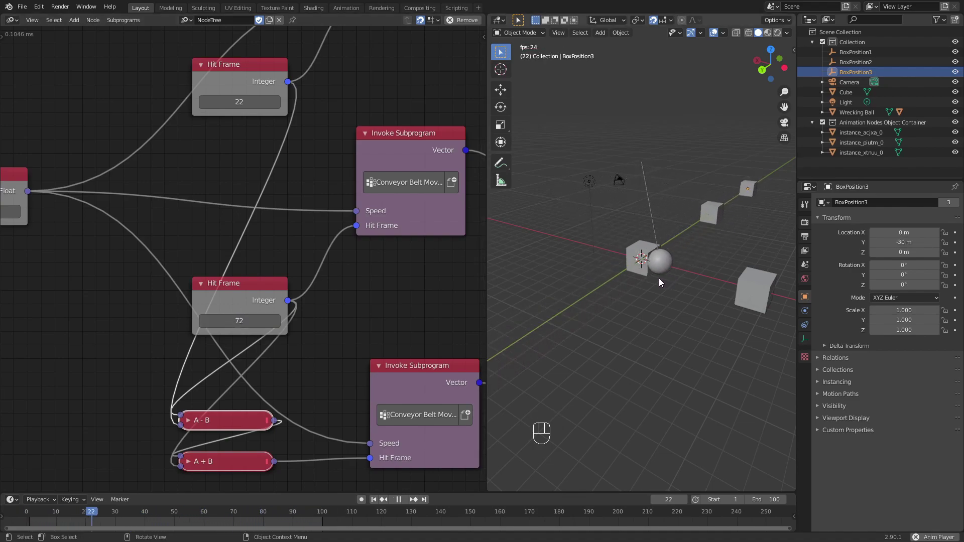
{"action": "key", "text": "space"}
{"action": "scroll", "coordinate": [371, 330], "scroll_direction": "down", "scroll_amount": 4}
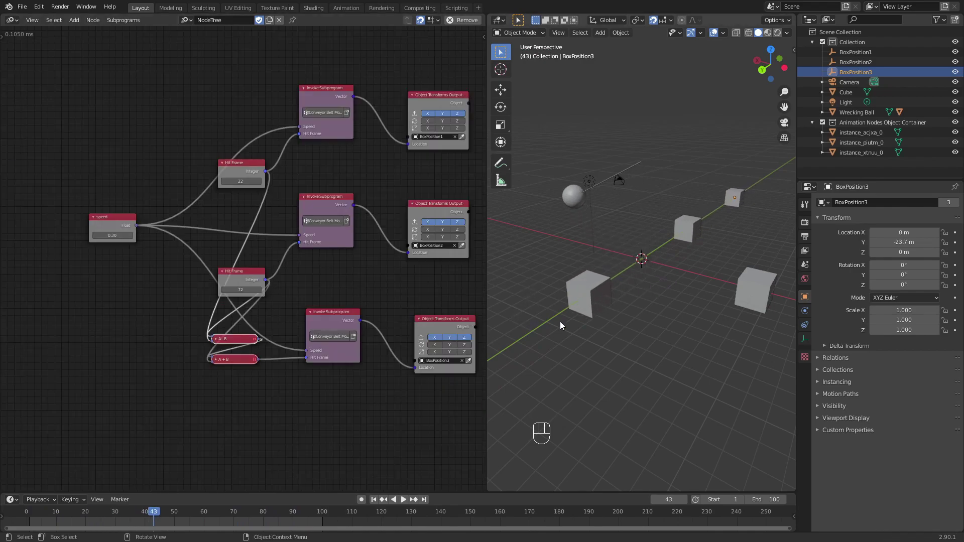
Add a new mesh cube at the world origin between the moving boxes.
{"action": "scroll", "coordinate": [595, 303], "scroll_direction": "up", "scroll_amount": 2}
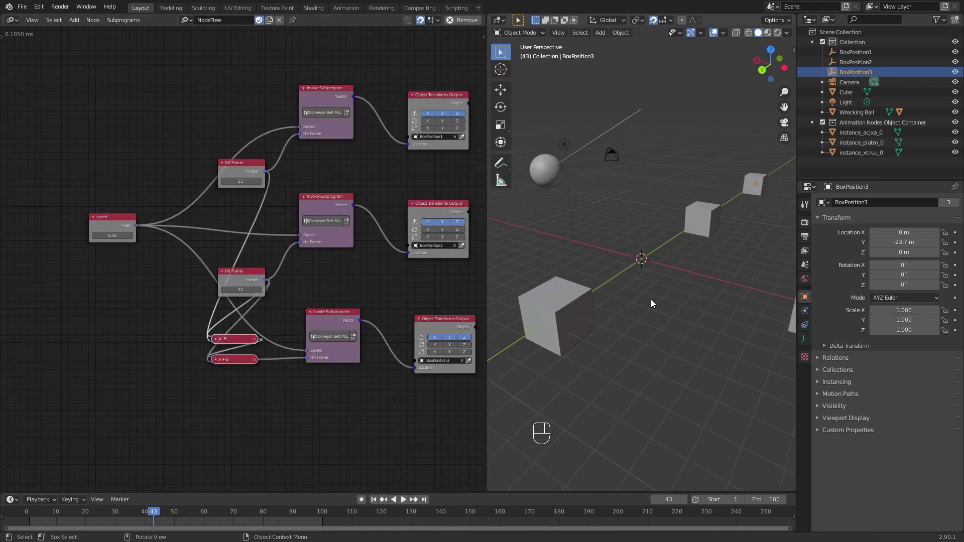
{"action": "key", "text": "shift+a"}
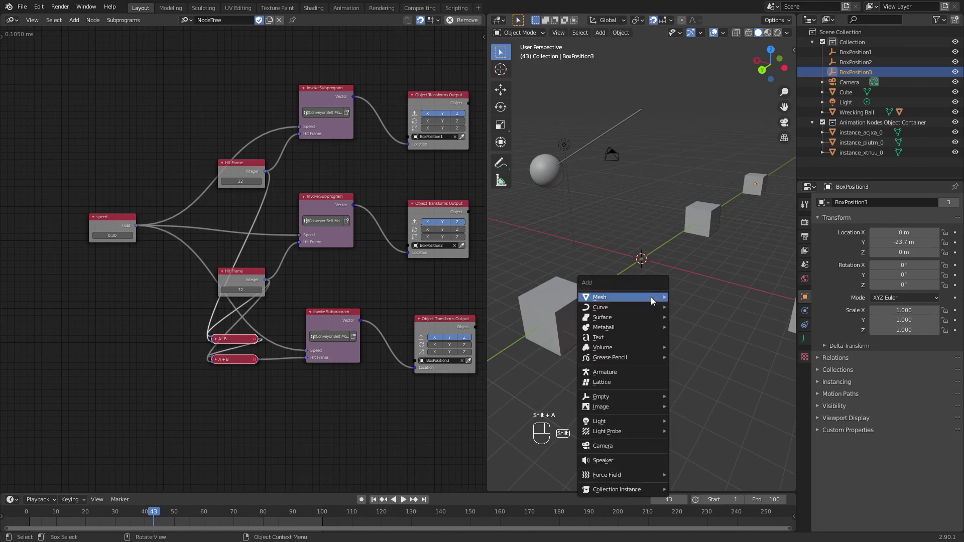
{"action": "mouse_move", "coordinate": [651, 292]}
{"action": "left_click", "coordinate": [713, 308]}
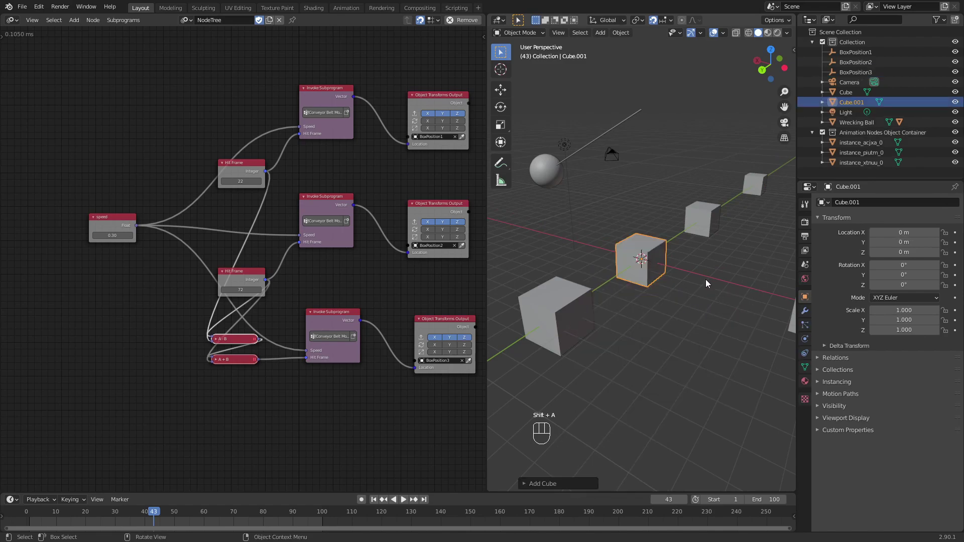
{"action": "key", "text": "s"}
{"action": "key", "text": "shift+z"}
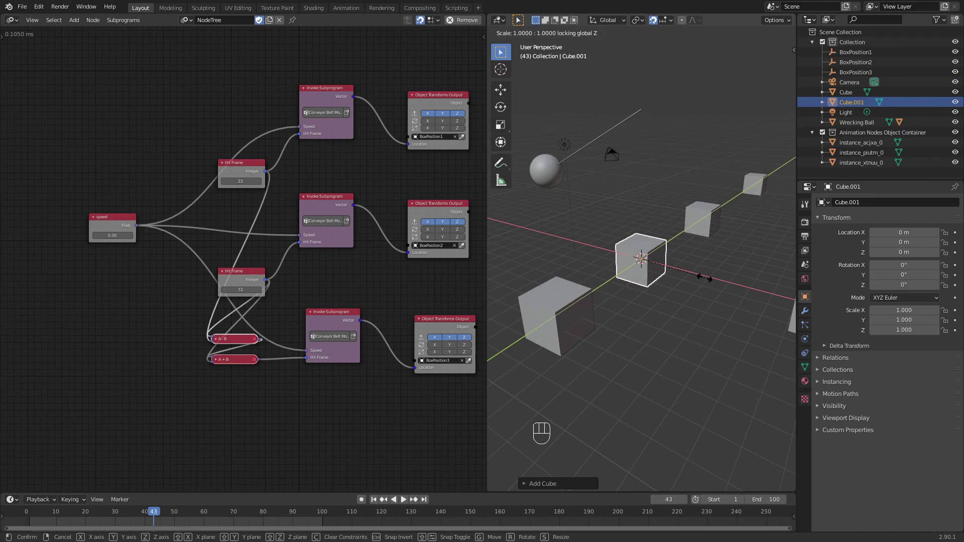
{"action": "right_click", "coordinate": [704, 278]}
Flatten the new cube into a thin slab by scaling it along Z to about 0.07.
{"action": "key", "text": "s"}
{"action": "key", "text": "z"}
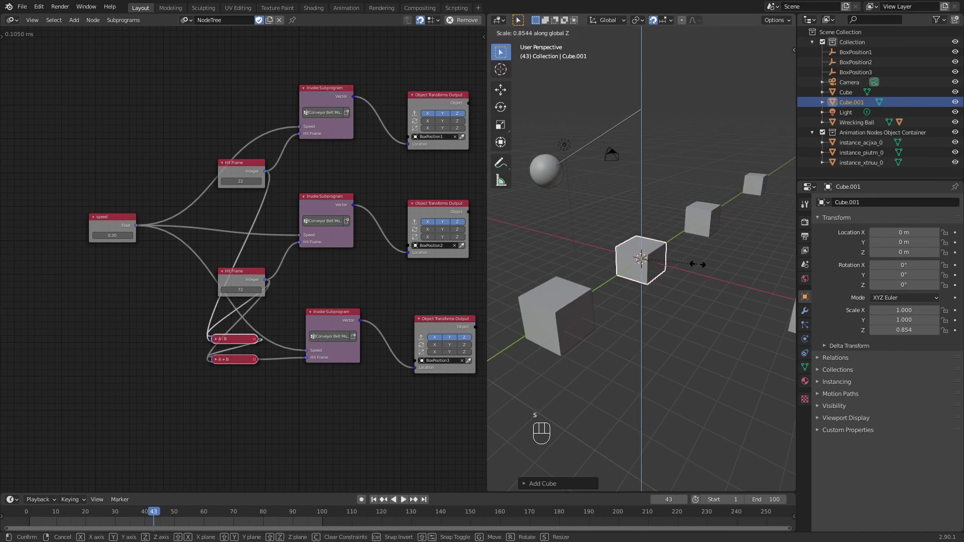
{"action": "left_click", "coordinate": [693, 278]}
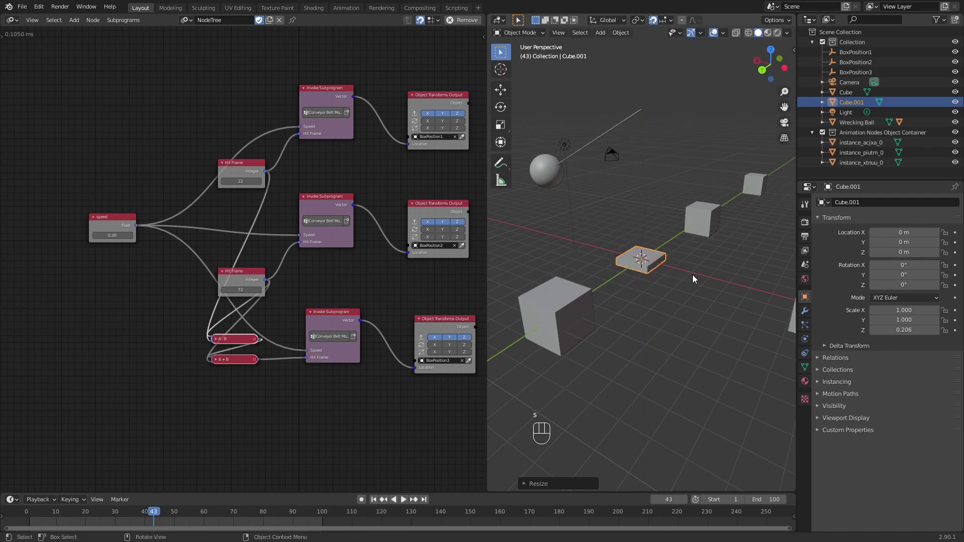
{"action": "scroll", "coordinate": [693, 279], "scroll_direction": "up", "scroll_amount": 5}
{"action": "key", "text": "s"}
{"action": "key", "text": "z"}
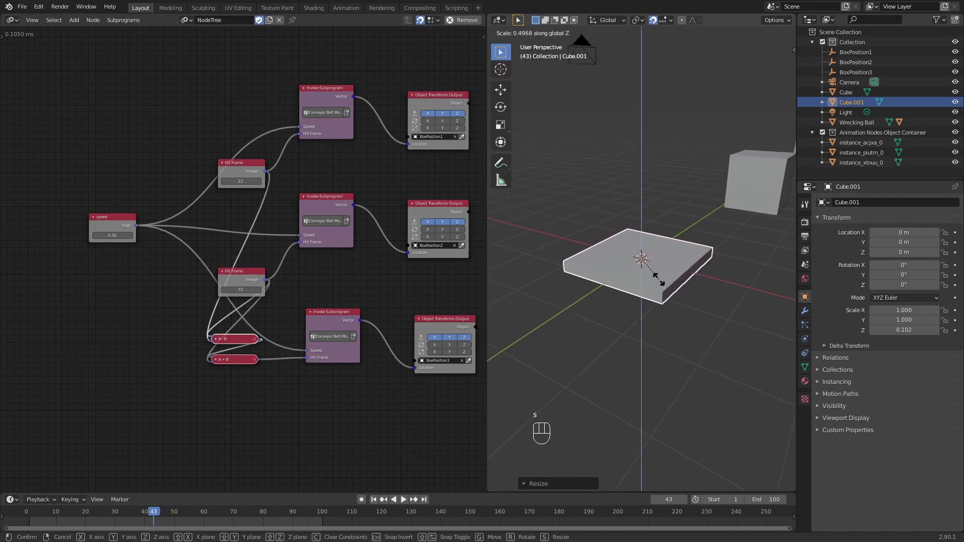
{"action": "left_click", "coordinate": [656, 274]}
{"action": "scroll", "coordinate": [703, 271], "scroll_direction": "down", "scroll_amount": 2}
In the back orthographic view, move the slab down along Z to about -1.1 m, just beneath the boxes.
{"action": "key", "text": "ctrl+KP_1"}
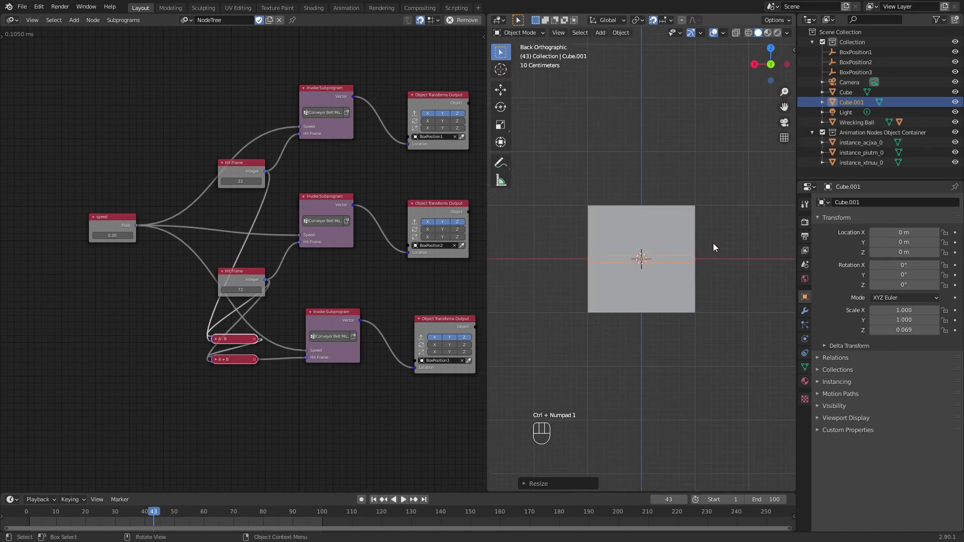
{"action": "key", "text": "g"}
{"action": "key", "text": "z"}
{"action": "left_click", "coordinate": [740, 307]}
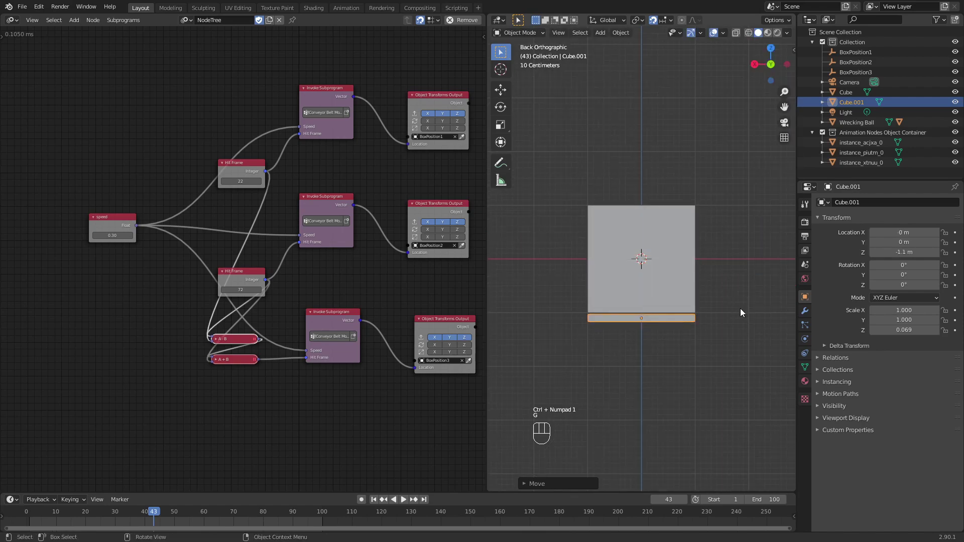
{"action": "scroll", "coordinate": [737, 309], "scroll_direction": "up", "scroll_amount": 4}
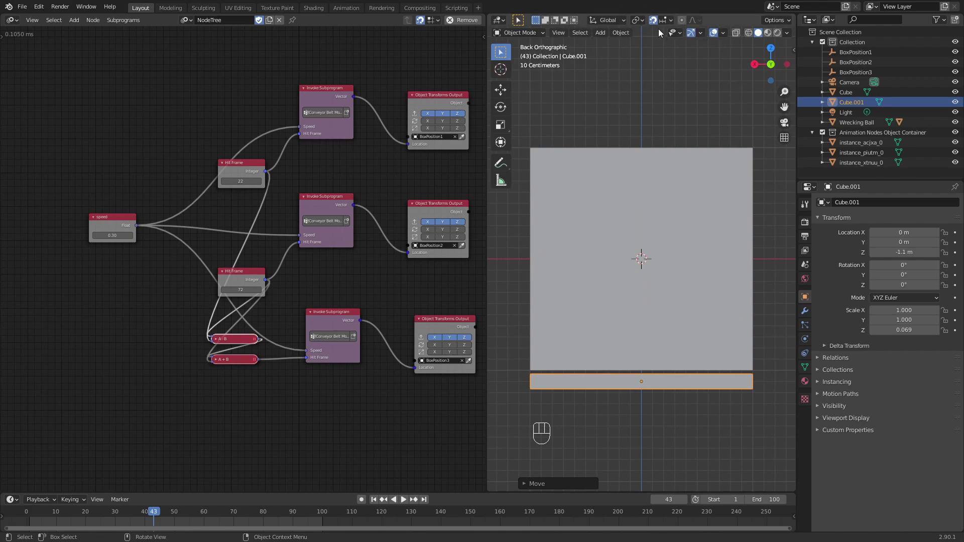
Move the thin slab up along Z to about -1.07 m so it sits against the cube's underside.
{"action": "scroll", "coordinate": [661, 339], "scroll_direction": "up", "scroll_amount": 2}
{"action": "scroll", "coordinate": [662, 369], "scroll_direction": "down", "scroll_amount": 1}
{"action": "key", "text": "g"}
{"action": "key", "text": "z"}
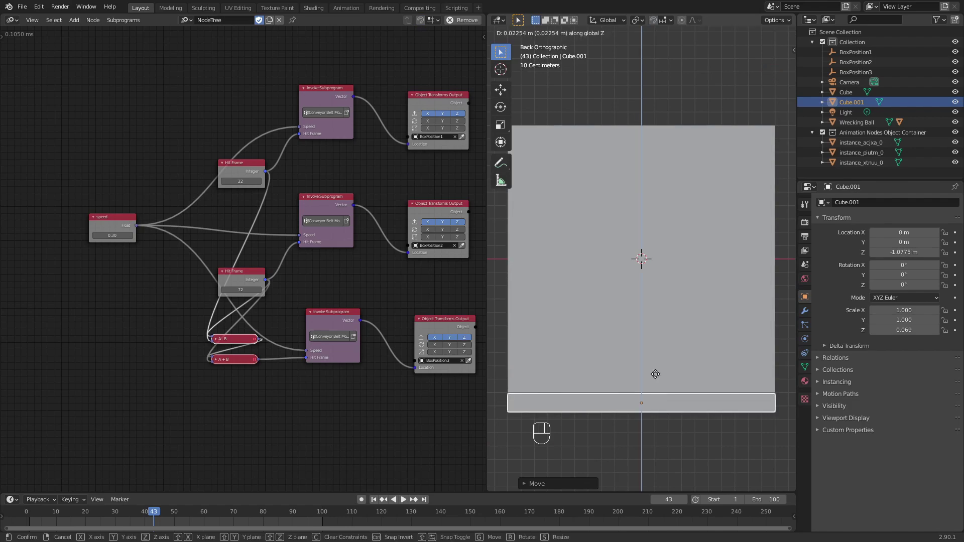
{"action": "left_click", "coordinate": [658, 378]}
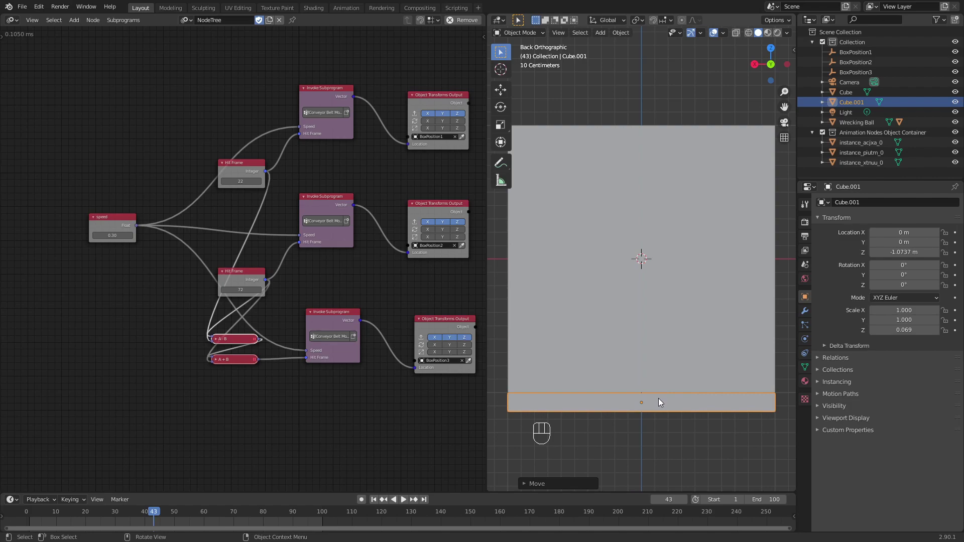
Scale the slab to about 2.38 along X and about 7.77 along Y.
{"action": "key", "text": "s"}
{"action": "key", "text": "x"}
{"action": "left_click", "coordinate": [682, 399]}
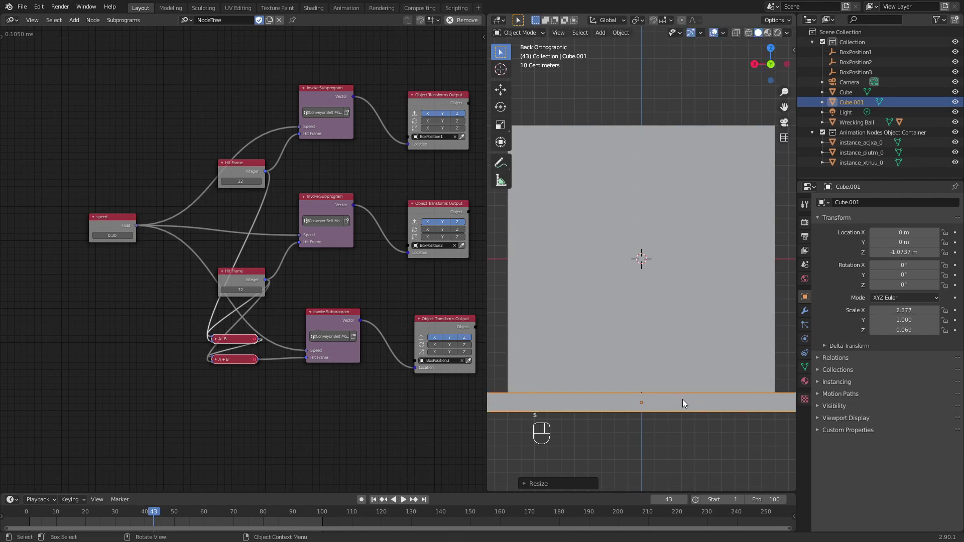
{"action": "middle_click_drag", "start_coordinate": [710, 400], "coordinate": [676, 400]}
{"action": "scroll", "coordinate": [676, 400], "scroll_direction": "down", "scroll_amount": 5}
{"action": "key", "text": "s"}
{"action": "key", "text": "y"}
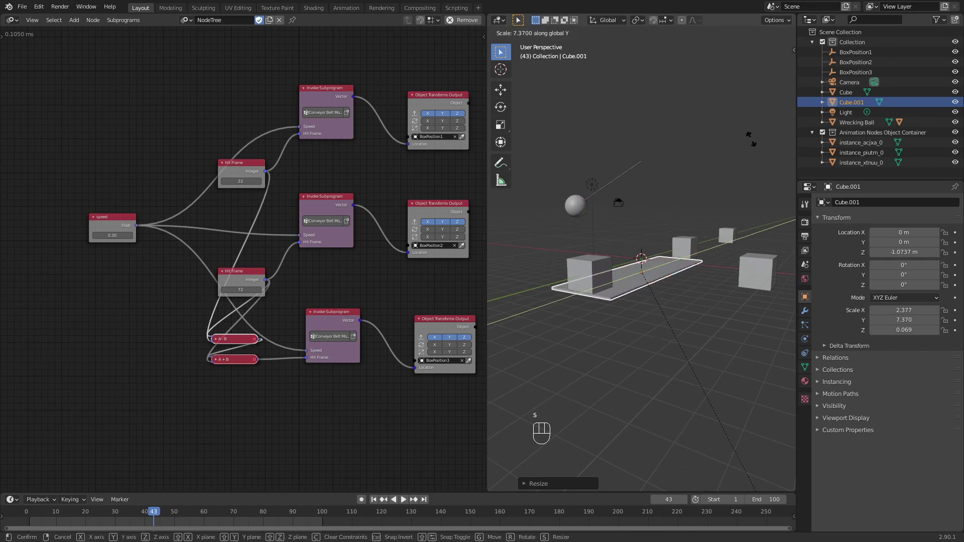
{"action": "left_click", "coordinate": [744, 202]}
{"action": "scroll", "coordinate": [701, 231], "scroll_direction": "up", "scroll_amount": 2}
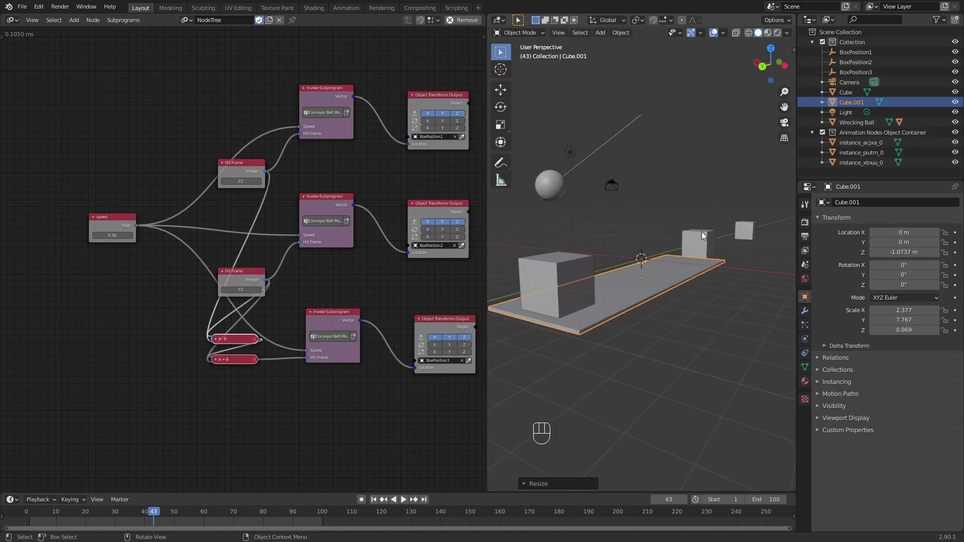
{"action": "scroll", "coordinate": [699, 231], "scroll_direction": "down", "scroll_amount": 2}
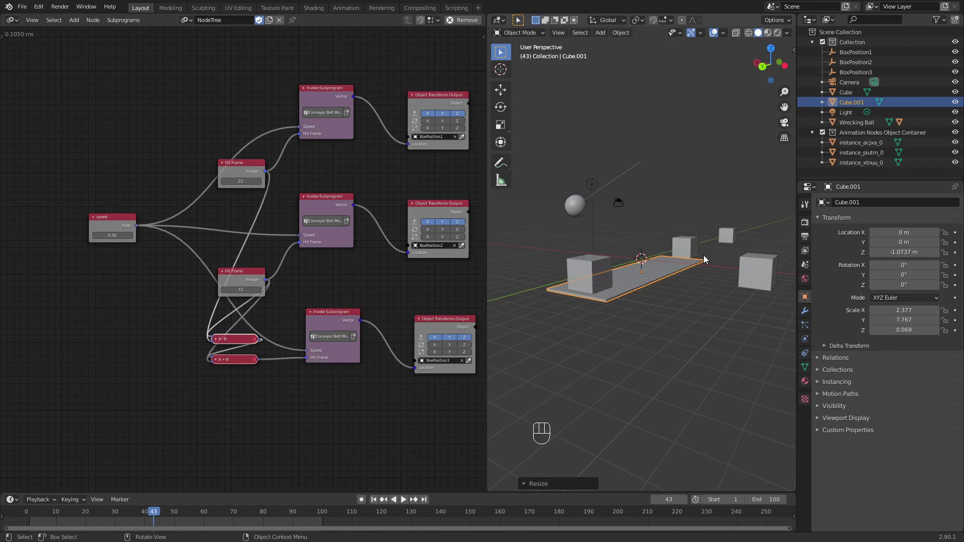
Rename the slab object as Conveyor Top.
{"action": "double_click", "coordinate": [854, 102]}
{"action": "type", "text": "Conveyor"}
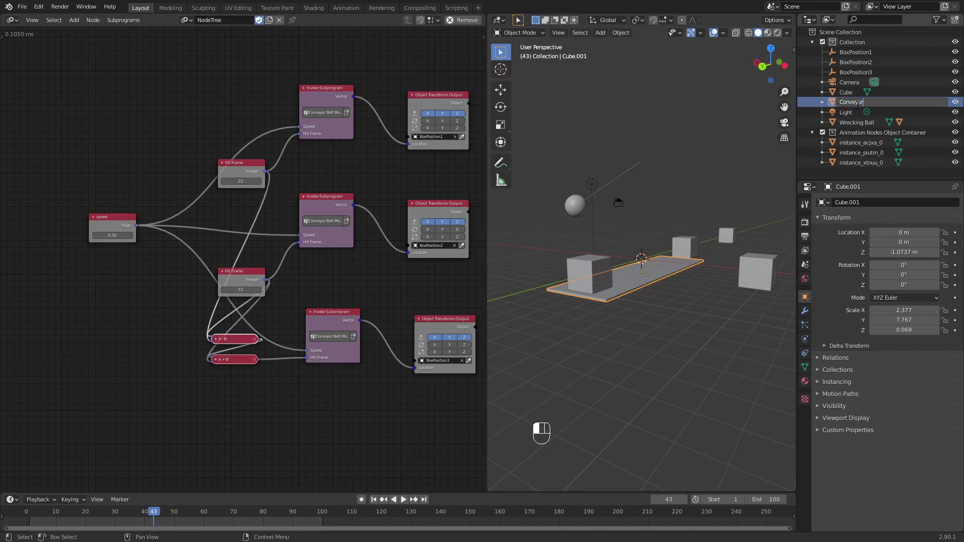
{"action": "type", "text": " Top"}
{"action": "key", "text": "Return"}
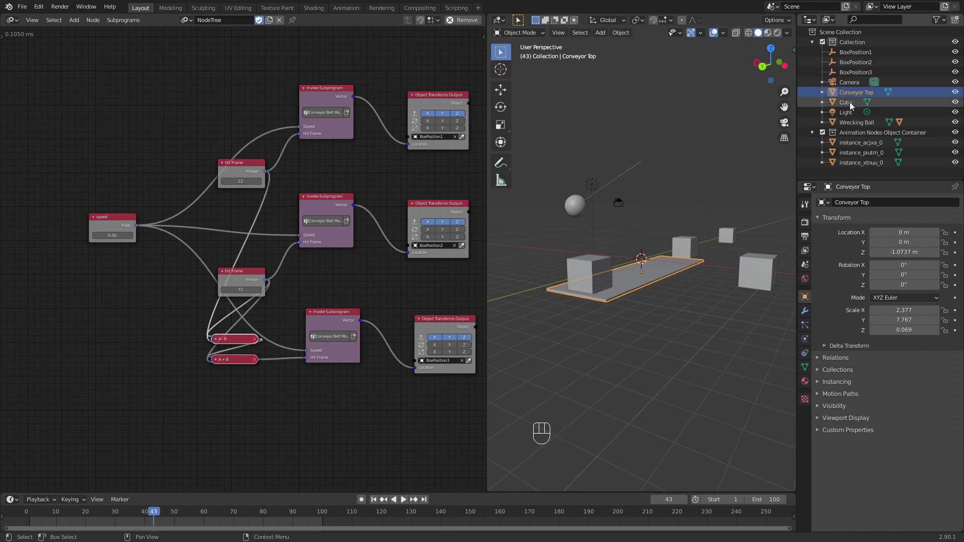
Duplicate the BoxPosition3 Invoke Subprogram and Object Transforms Output nodes and place the copies directly below the originals.
{"action": "middle_click_drag", "start_coordinate": [339, 303], "coordinate": [299, 214]}
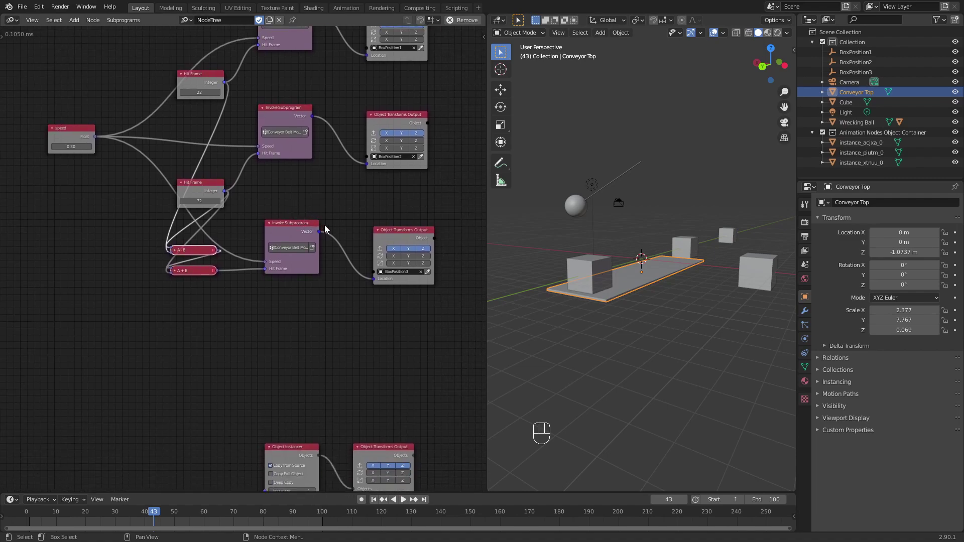
{"action": "left_click_drag", "start_coordinate": [402, 309], "coordinate": [291, 230]}
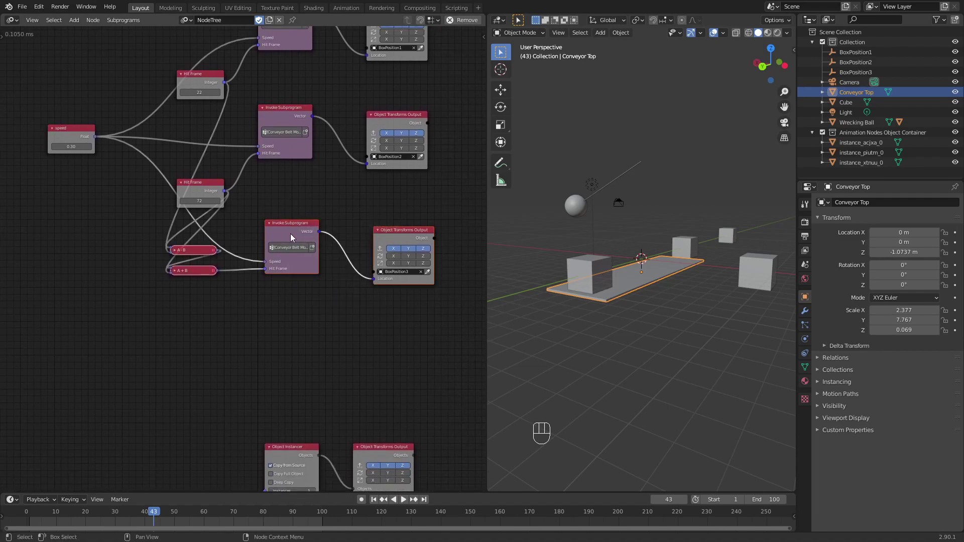
{"action": "key", "text": "shift+d"}
{"action": "left_click", "coordinate": [290, 321]}
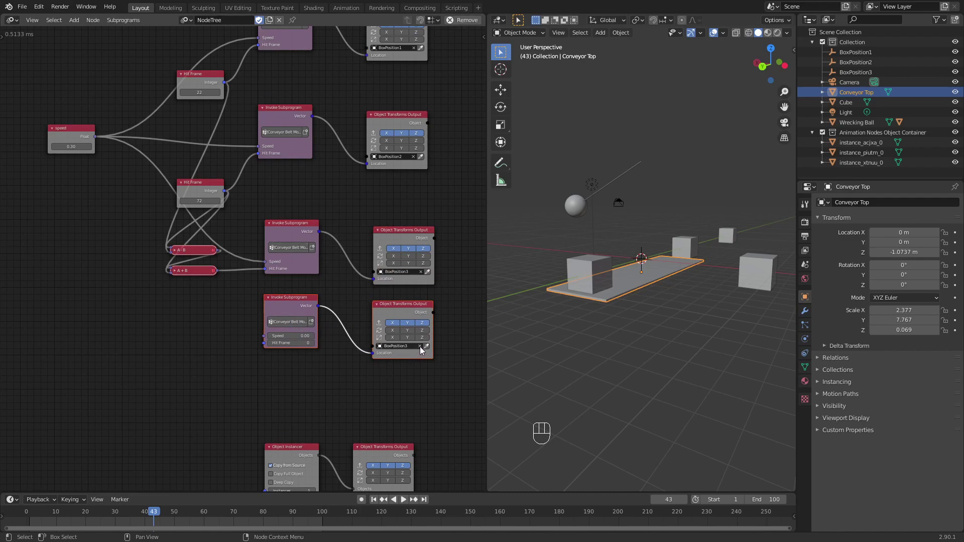
Assign Conveyor Top to the duplicated Object Transforms Output node and restrict its location output to Y only.
{"action": "scroll", "coordinate": [421, 350], "scroll_direction": "up", "scroll_amount": 3}
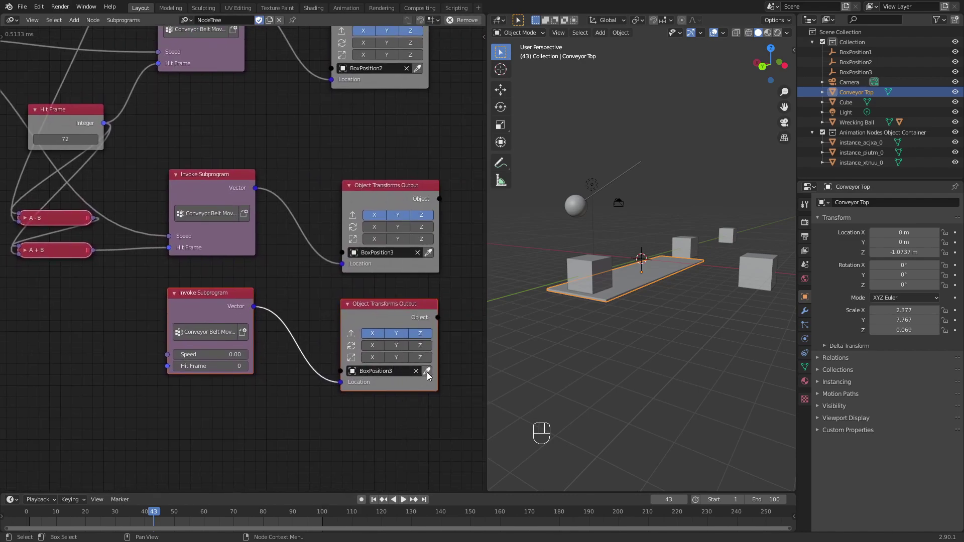
{"action": "left_click", "coordinate": [428, 372]}
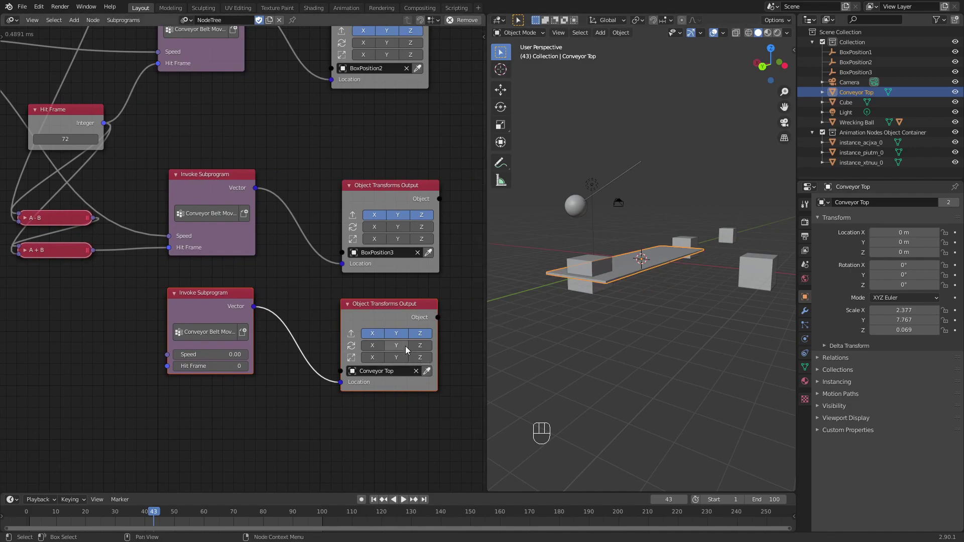
{"action": "scroll", "coordinate": [548, 272], "scroll_direction": "up", "scroll_amount": 2}
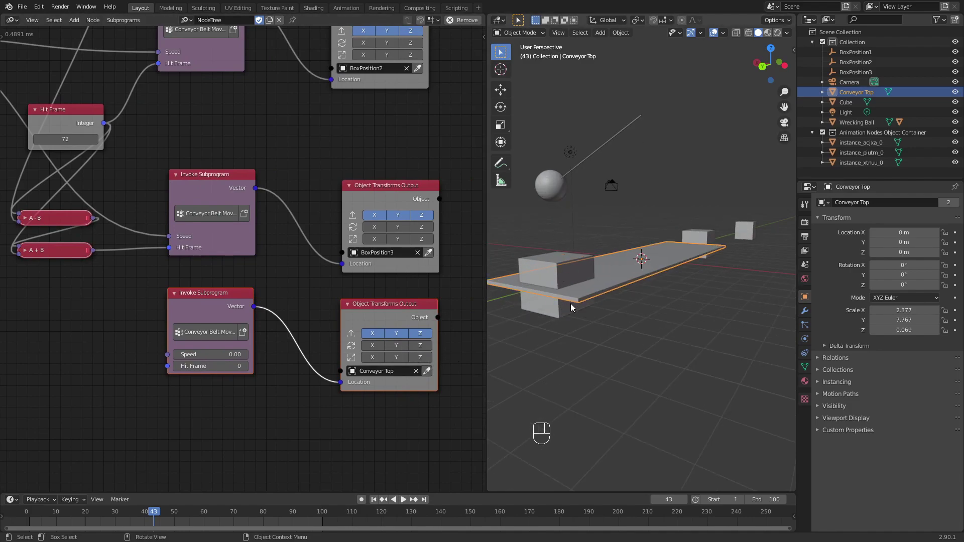
{"action": "left_click", "coordinate": [426, 333]}
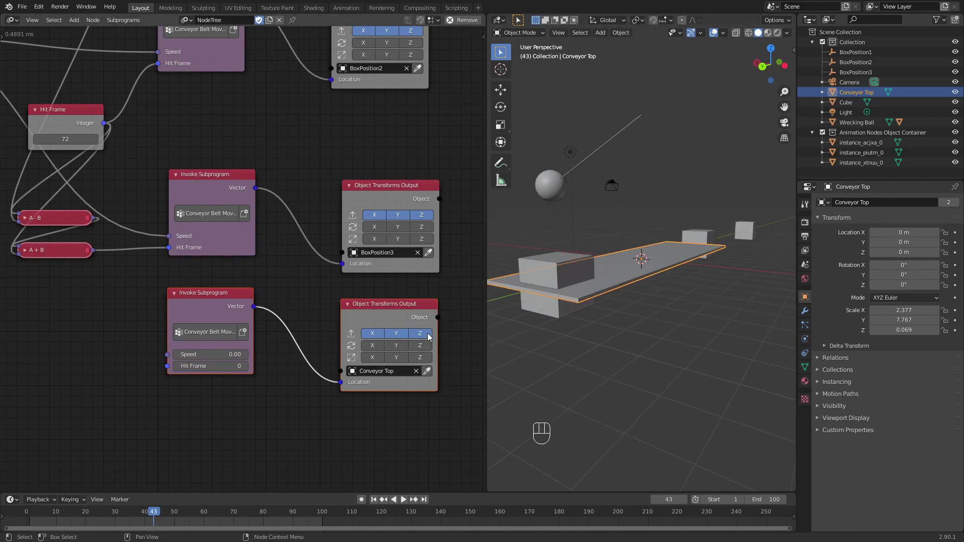
{"action": "left_click", "coordinate": [374, 332]}
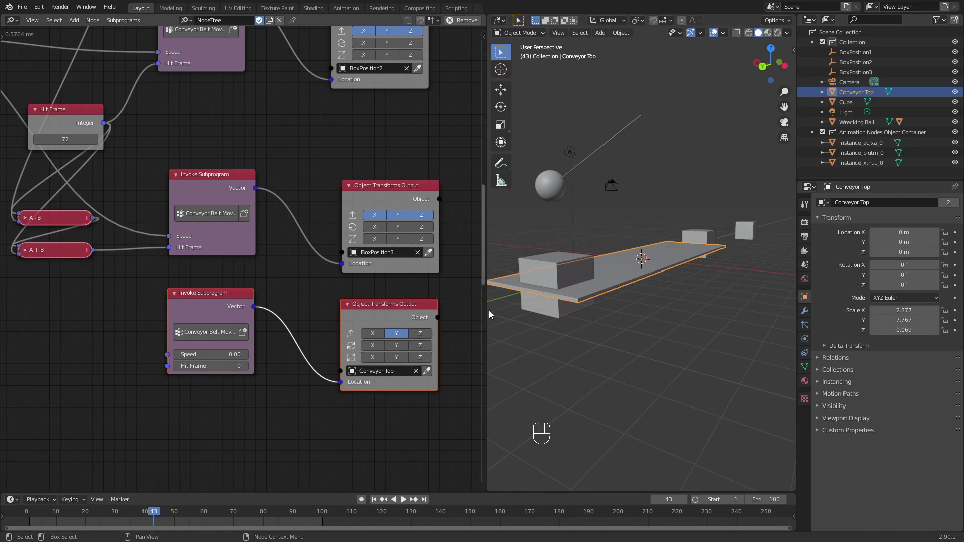
Move Conveyor Top down along Z to about -1.07 m, against the underside of the boxes, working in the back view.
{"action": "scroll", "coordinate": [561, 281], "scroll_direction": "up", "scroll_amount": 2}
{"action": "middle_click_drag", "start_coordinate": [572, 312], "coordinate": [607, 306]}
{"action": "key", "text": "ctrl+KP_1"}
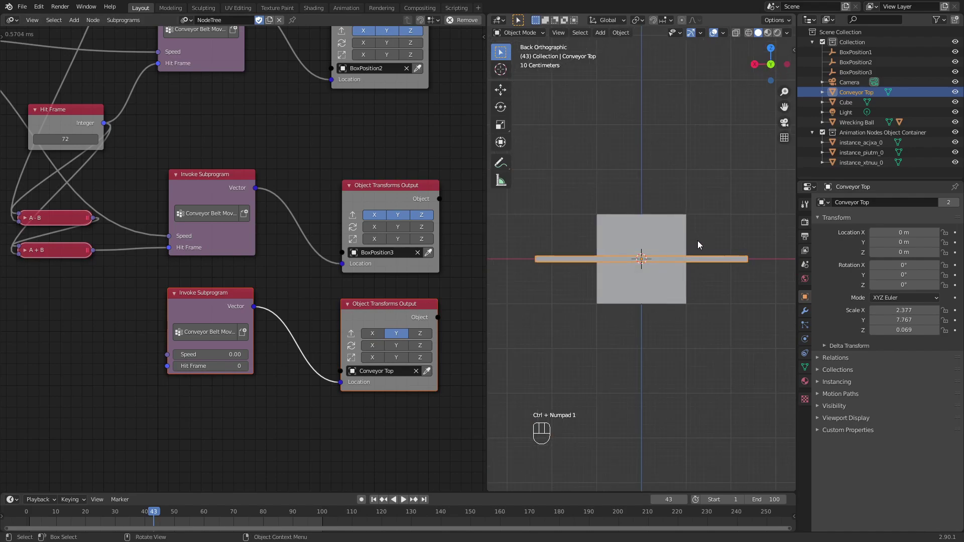
{"action": "scroll", "coordinate": [698, 242], "scroll_direction": "up", "scroll_amount": 2}
{"action": "scroll", "coordinate": [701, 246], "scroll_direction": "down", "scroll_amount": 1}
{"action": "key", "text": "g"}
{"action": "key", "text": "z"}
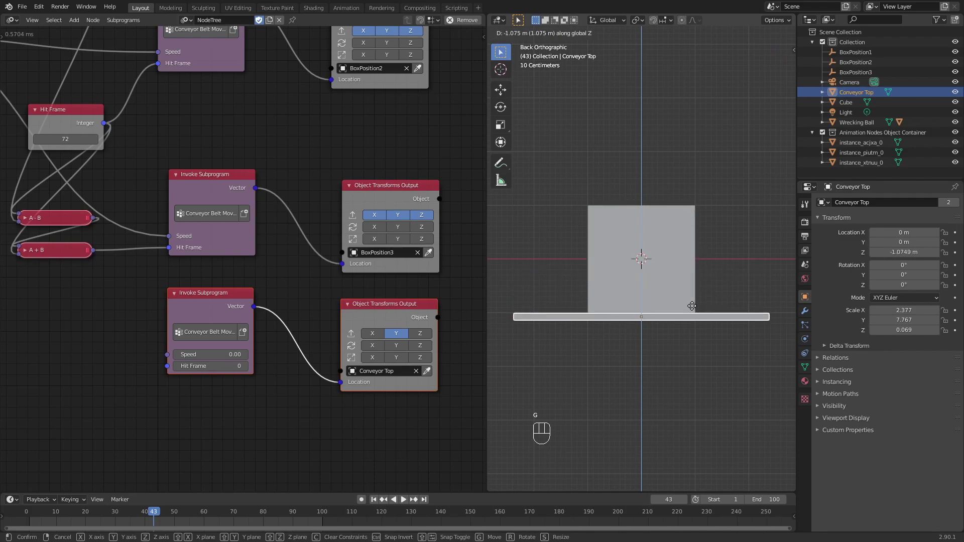
{"action": "left_click", "coordinate": [693, 307]}
{"action": "scroll", "coordinate": [708, 331], "scroll_direction": "up", "scroll_amount": 4}
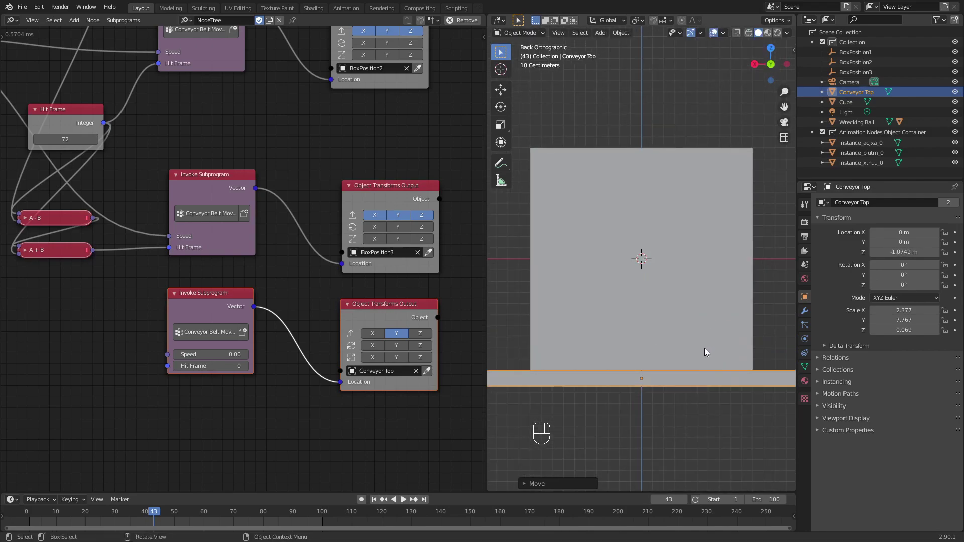
Connect the speed node's Float output to the Speed input of the duplicated Invoke Subprogram node.
{"action": "middle_click_drag", "start_coordinate": [706, 349], "coordinate": [661, 341]}
{"action": "middle_click_drag", "start_coordinate": [231, 263], "coordinate": [396, 265]}
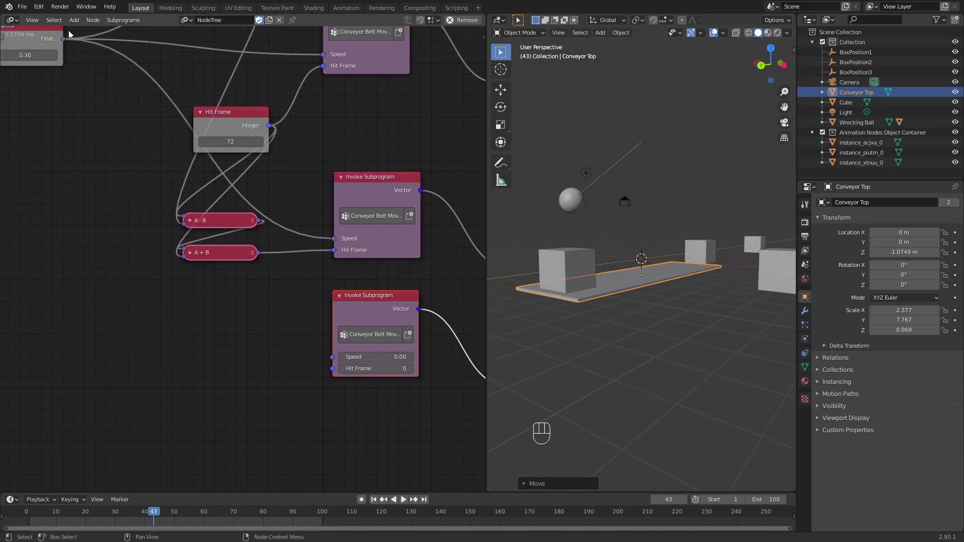
{"action": "left_click_drag", "start_coordinate": [63, 38], "coordinate": [332, 357]}
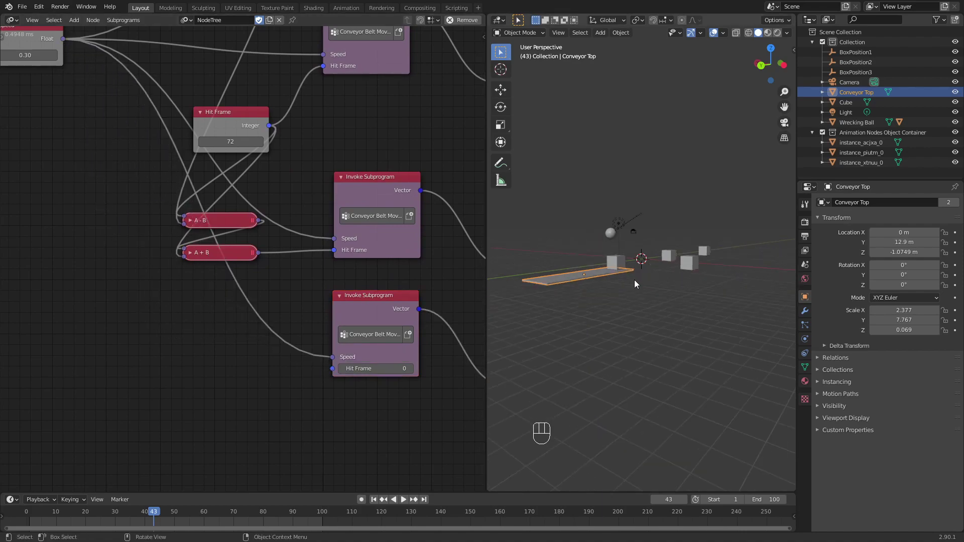
Return to frame 0 and play the animation to check how Conveyor Top moves with the boxes.
{"action": "key", "text": "space"}
{"action": "left_click", "coordinate": [70, 523]}
{"action": "left_click_drag", "start_coordinate": [70, 521], "coordinate": [22, 521]}
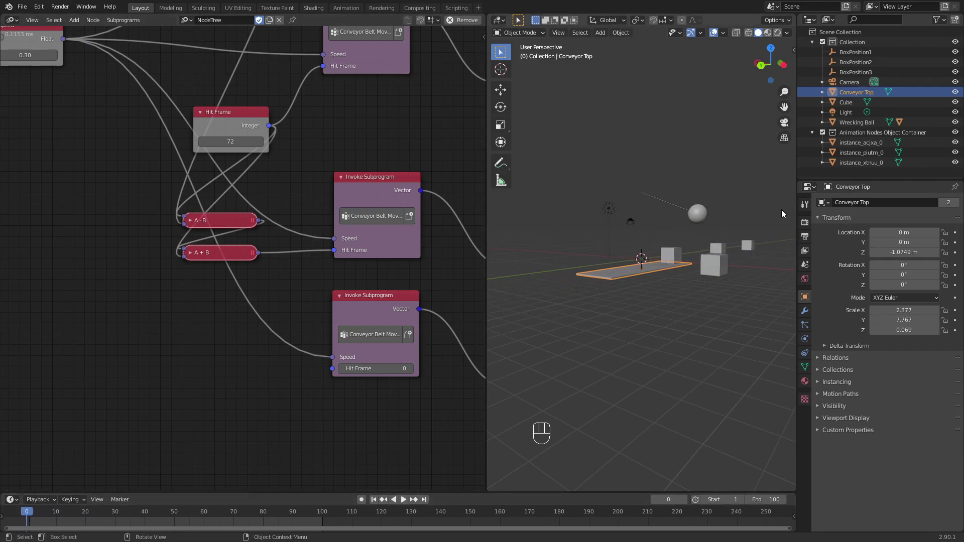
{"action": "scroll", "coordinate": [703, 294], "scroll_direction": "up", "scroll_amount": 3}
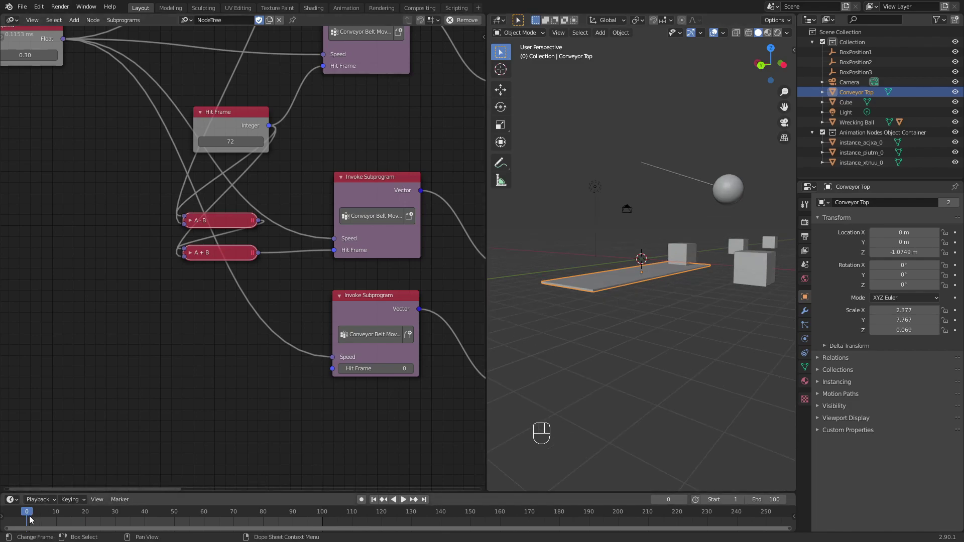
{"action": "key", "text": "space"}
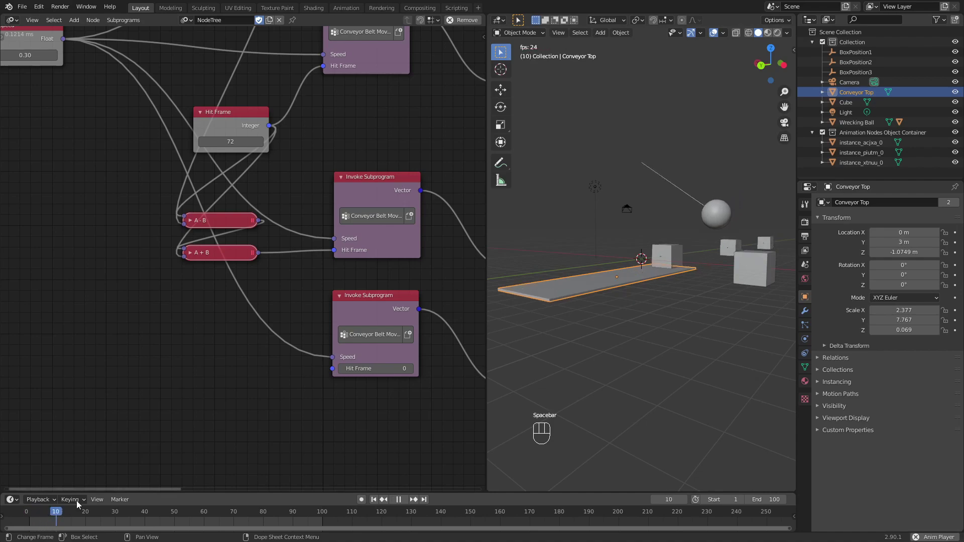
{"action": "key", "text": "space"}
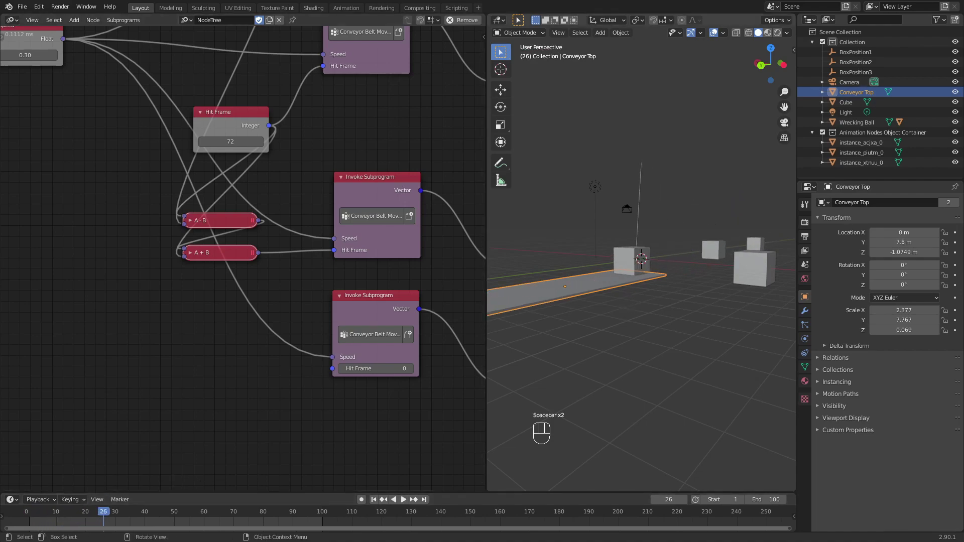
Lengthen Conveyor Top along Y to a scale of about 46.8.
{"action": "key", "text": "s"}
{"action": "key", "text": "y"}
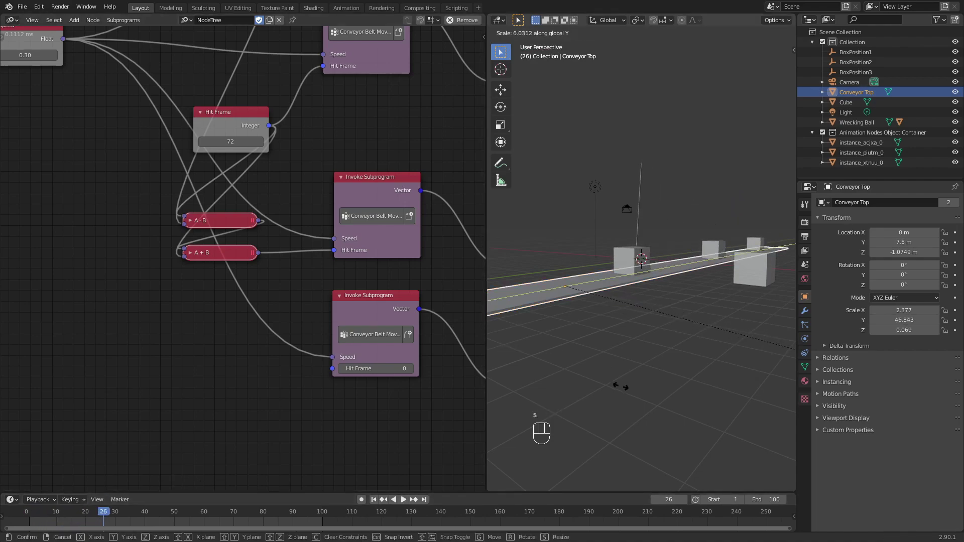
{"action": "left_click", "coordinate": [621, 385]}
{"action": "scroll", "coordinate": [650, 350], "scroll_direction": "down", "scroll_amount": 2}
{"action": "middle_click_drag", "start_coordinate": [641, 348], "coordinate": [628, 370]}
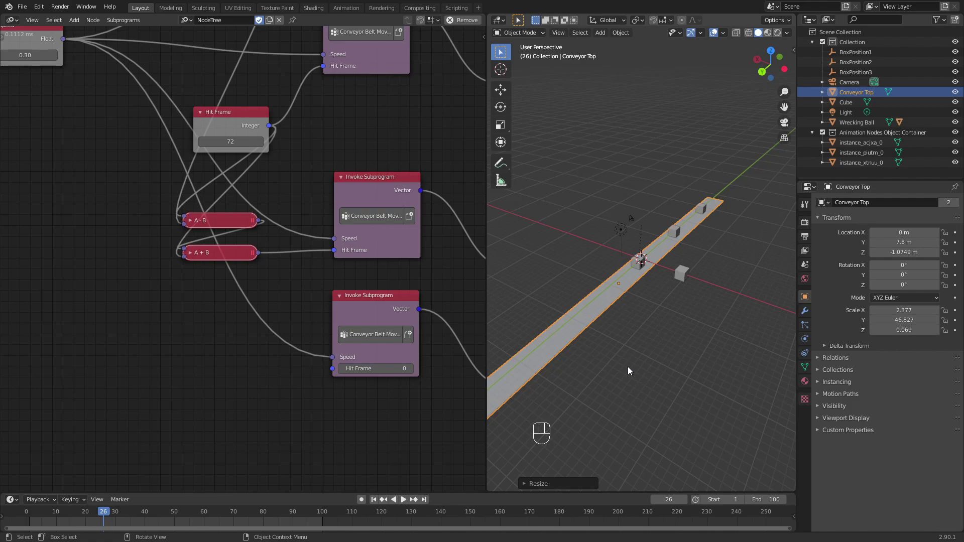
Play the animation with the lengthened conveyor and return to frame 0.
{"action": "key", "text": "space"}
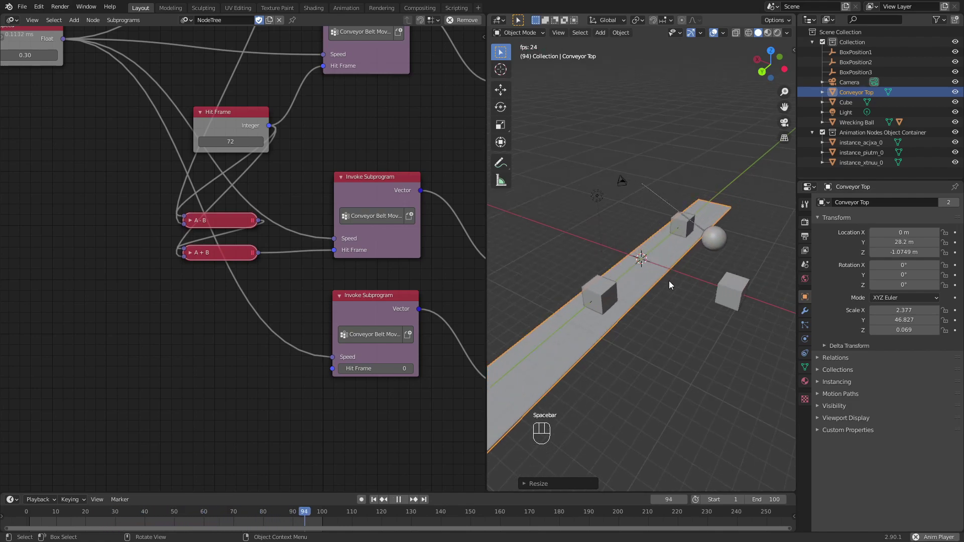
{"action": "key", "text": "space"}
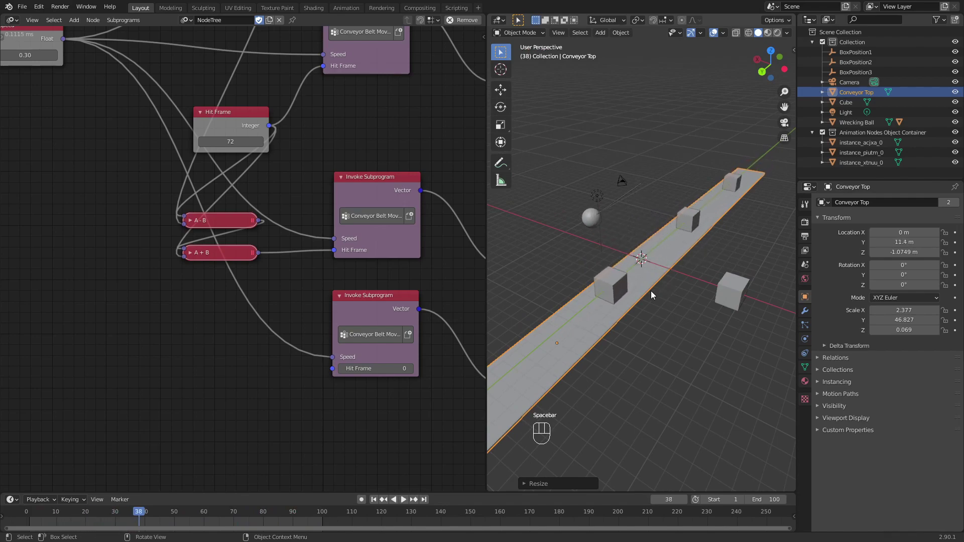
{"action": "left_click_drag", "start_coordinate": [140, 516], "coordinate": [23, 529]}
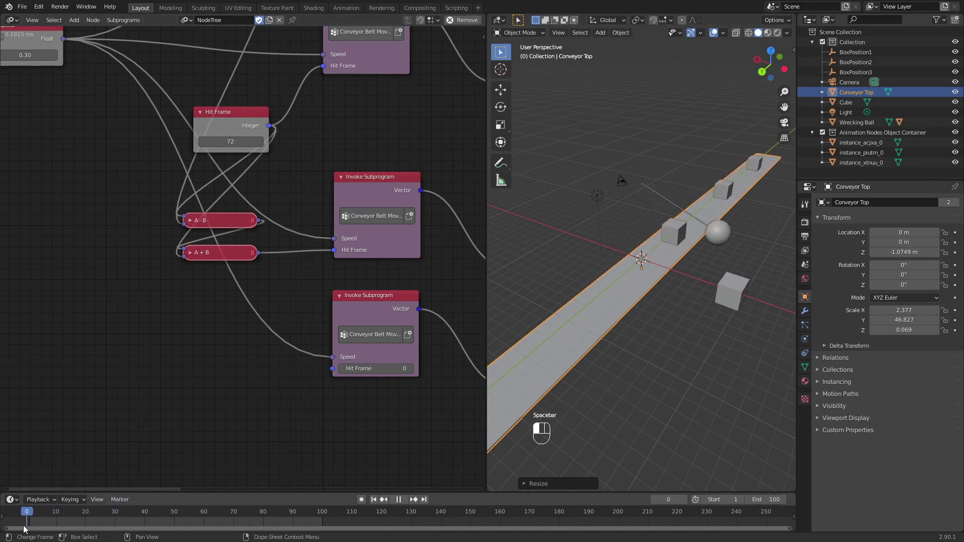
Duplicate Conveyor Top and place the copy beneath it along Z at about -1.32 m.
{"action": "middle_click_drag", "start_coordinate": [603, 352], "coordinate": [622, 303]}
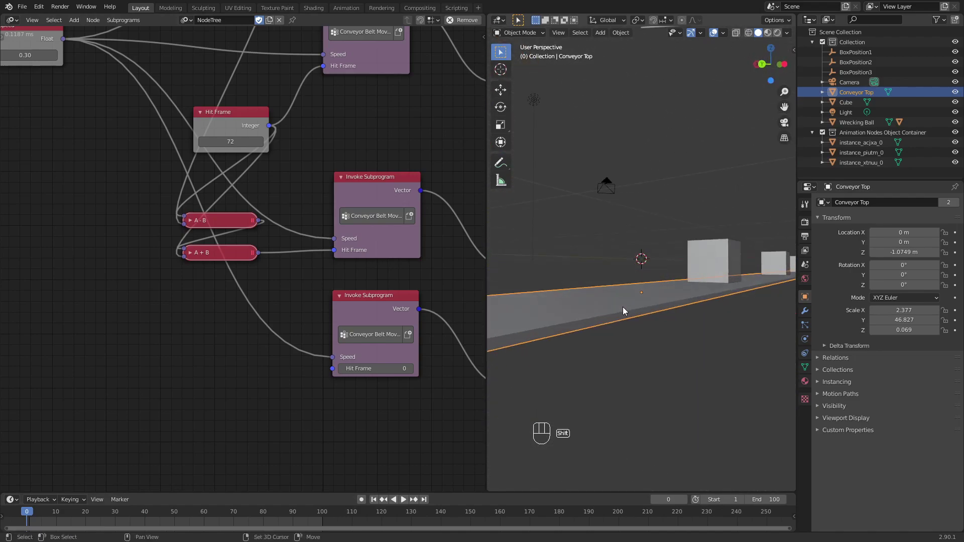
{"action": "key", "text": "shift+d"}
{"action": "key", "text": "z"}
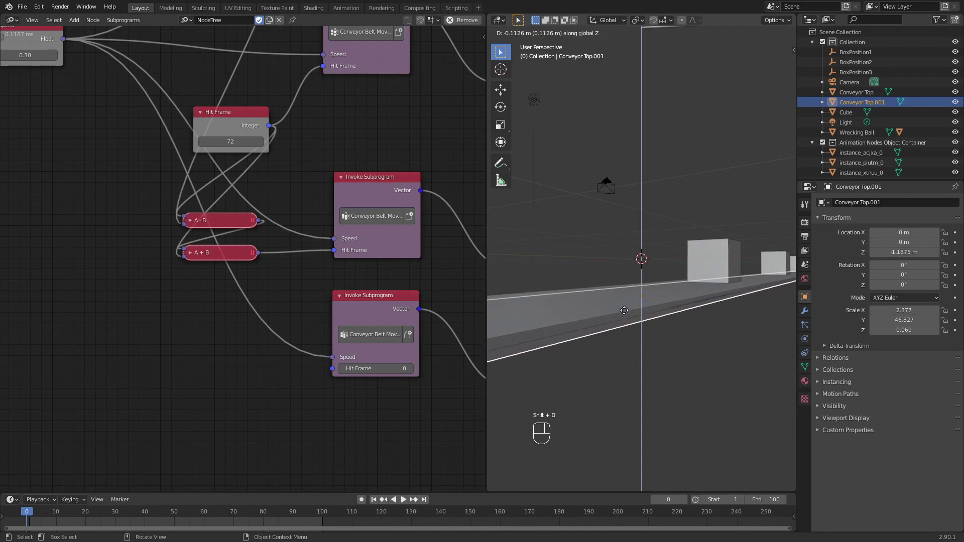
{"action": "left_click", "coordinate": [628, 315]}
{"action": "middle_click_drag", "start_coordinate": [635, 314], "coordinate": [693, 351]}
{"action": "scroll", "coordinate": [686, 353], "scroll_direction": "down", "scroll_amount": 9}
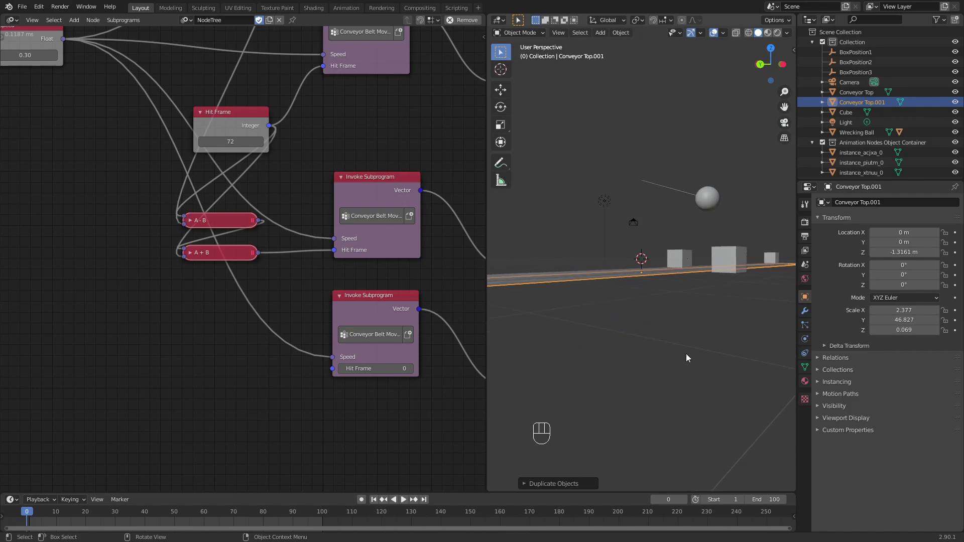
{"action": "middle_click_drag", "start_coordinate": [649, 342], "coordinate": [658, 325]}
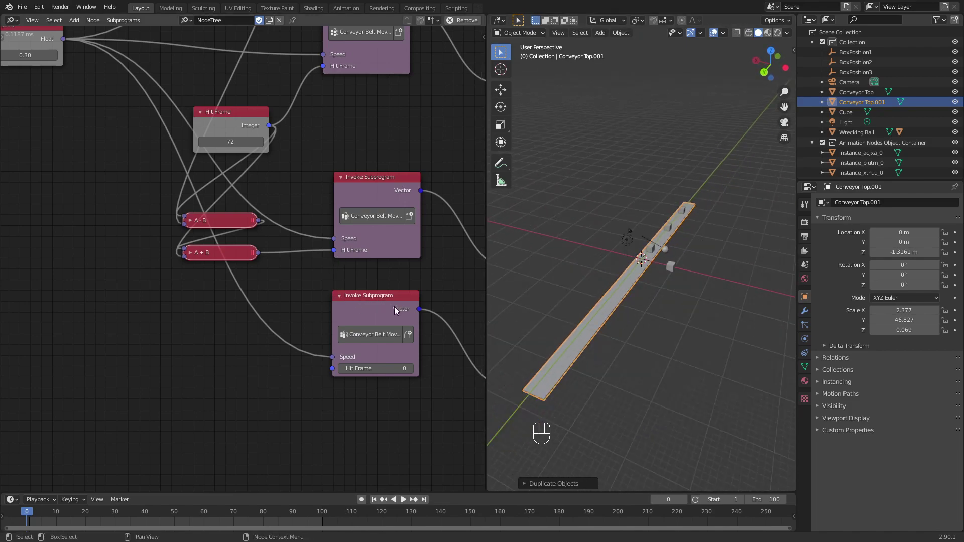
Rename the duplicated conveyor object as Conveyor Bottom.
{"action": "double_click", "coordinate": [857, 103]}
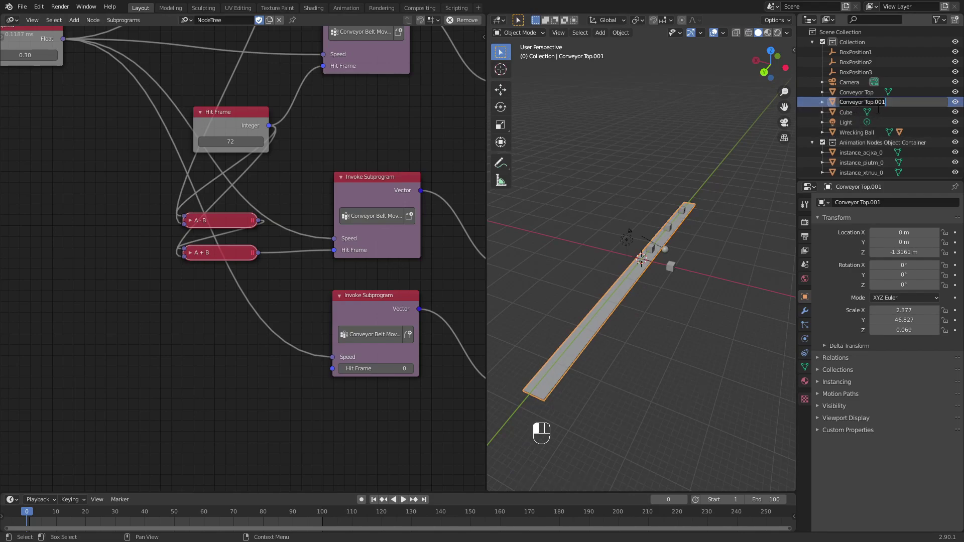
{"action": "key", "text": "BackSpace"}
{"action": "key", "text": "BackSpace"}
{"action": "type", "text": "Bottom"}
{"action": "key", "text": "Return"}
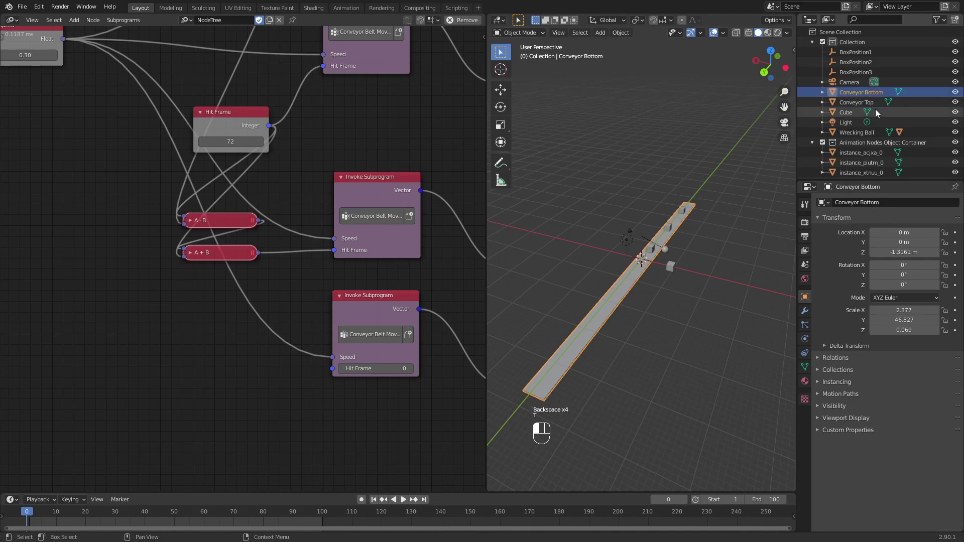
Duplicate Conveyor Top's Invoke Subprogram and Object Transforms Output nodes just below the originals, and assign Conveyor Bottom as the copy's object.
{"action": "middle_click_drag", "start_coordinate": [375, 339], "coordinate": [227, 248]}
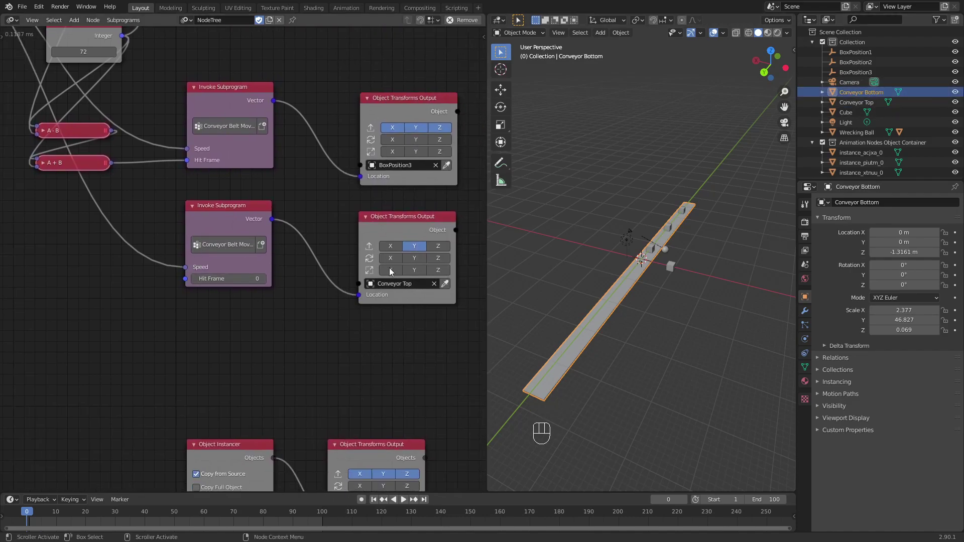
{"action": "left_click_drag", "start_coordinate": [436, 318], "coordinate": [234, 223]}
{"action": "key", "text": "shift+d"}
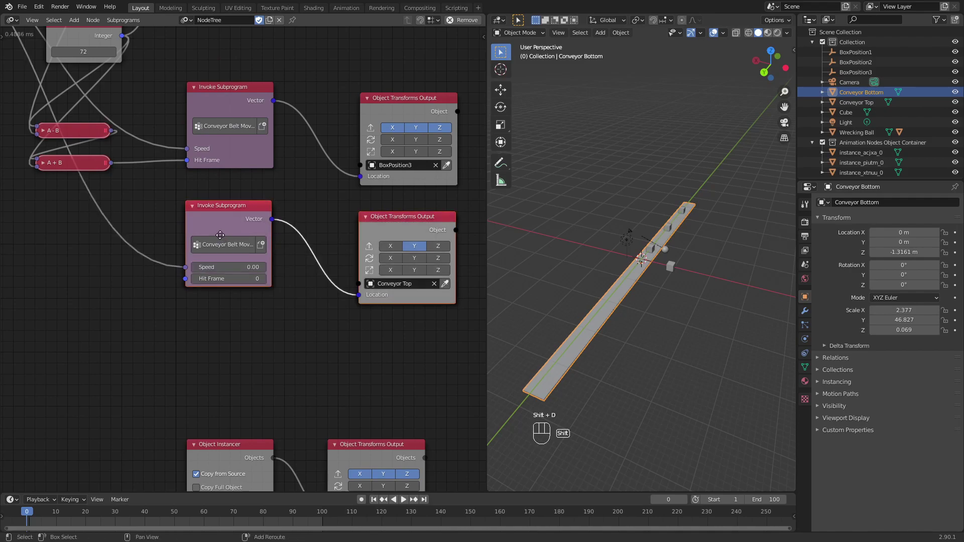
{"action": "left_click", "coordinate": [217, 340]}
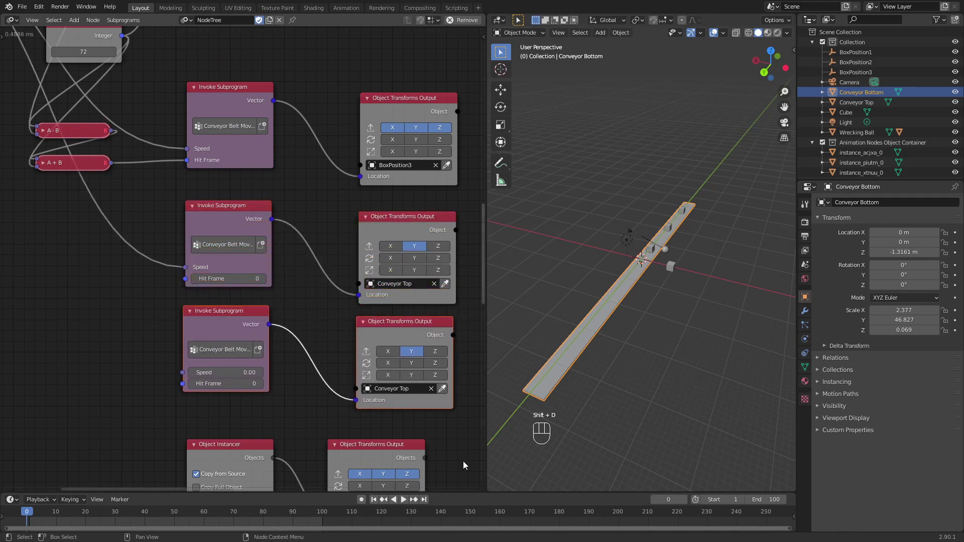
{"action": "left_click", "coordinate": [441, 388]}
Add an Invert Math node and route the speed value through it into the Speed input of Conveyor Bottom's subprogram node.
{"action": "middle_click_drag", "start_coordinate": [195, 321], "coordinate": [284, 325]}
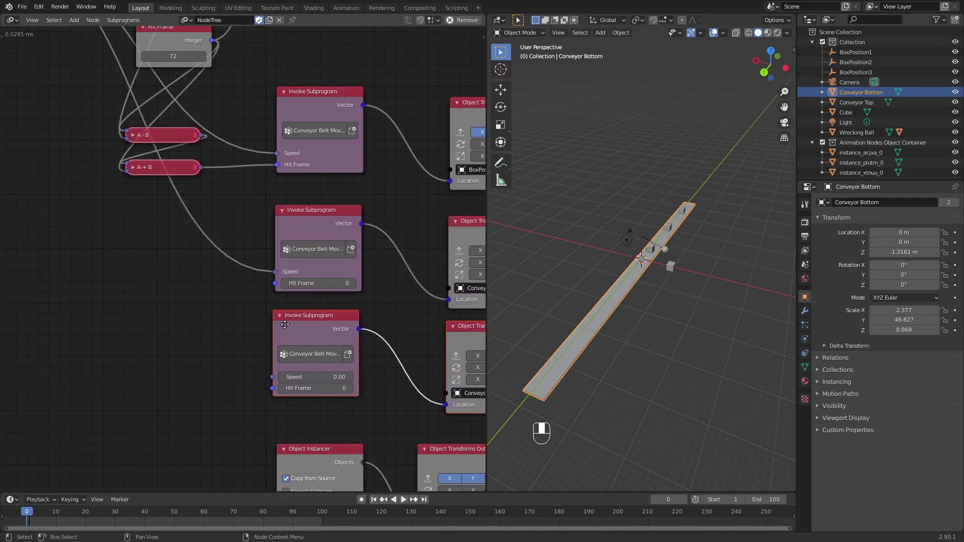
{"action": "scroll", "coordinate": [238, 313], "scroll_direction": "down", "scroll_amount": 2}
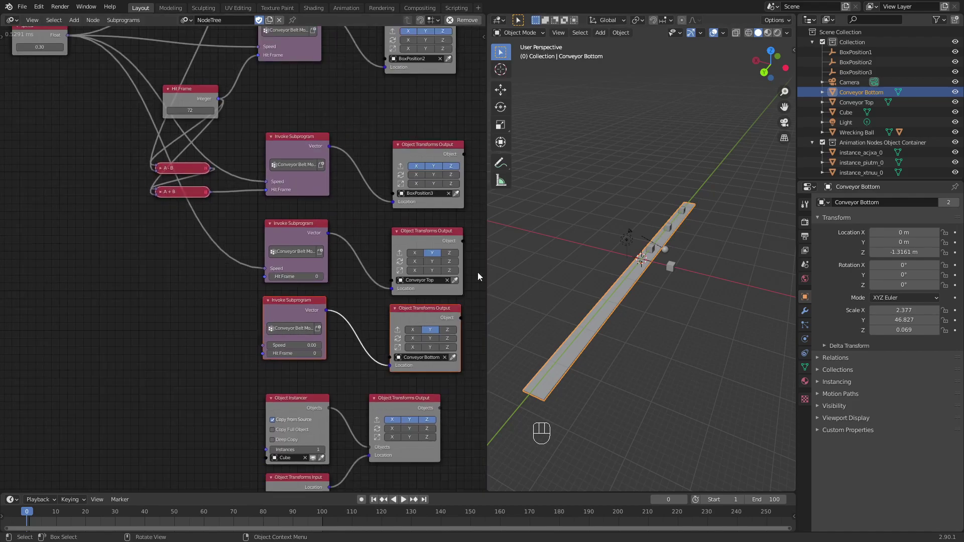
{"action": "key", "text": "ctrl+a"}
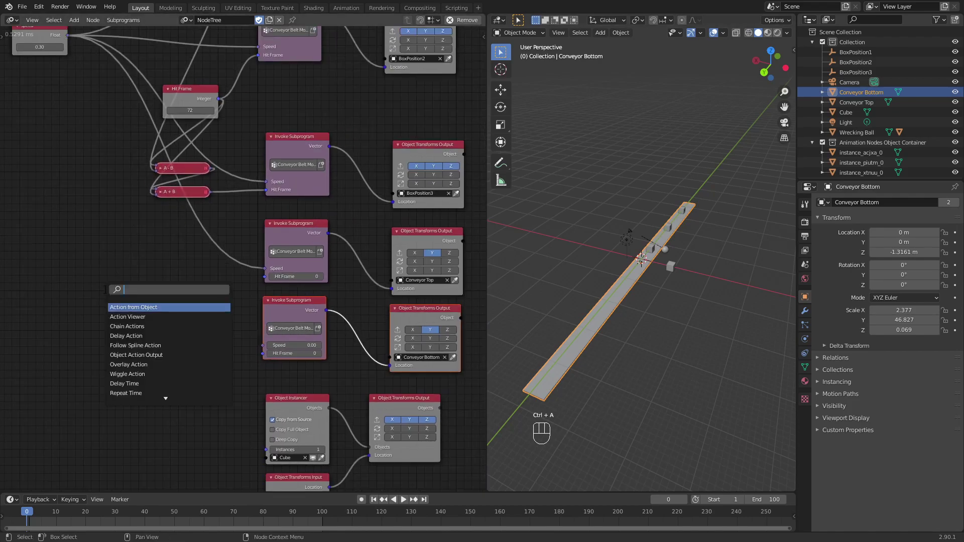
{"action": "type", "text": "inver"}
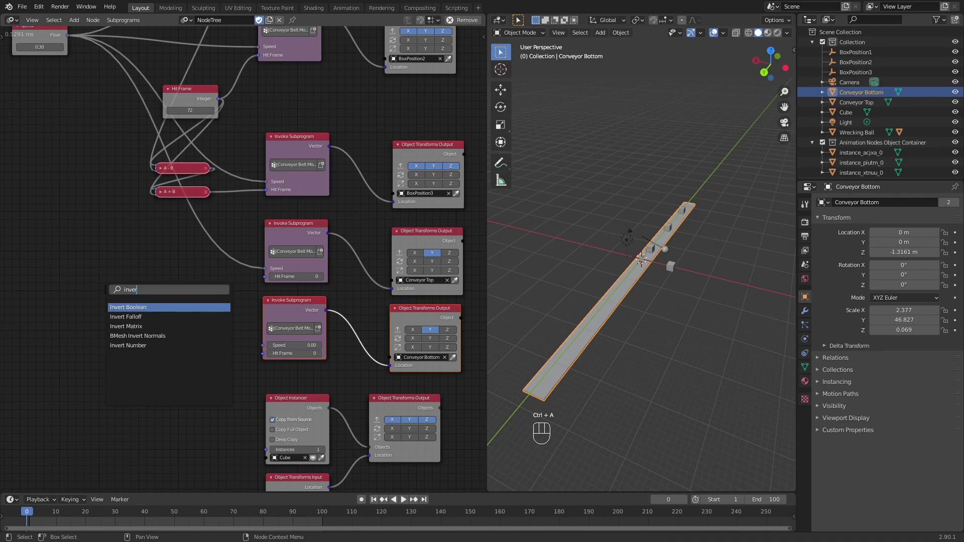
{"action": "key", "text": "Down"}
{"action": "key", "text": "Down"}
{"action": "key", "text": "Down"}
{"action": "key", "text": "Down"}
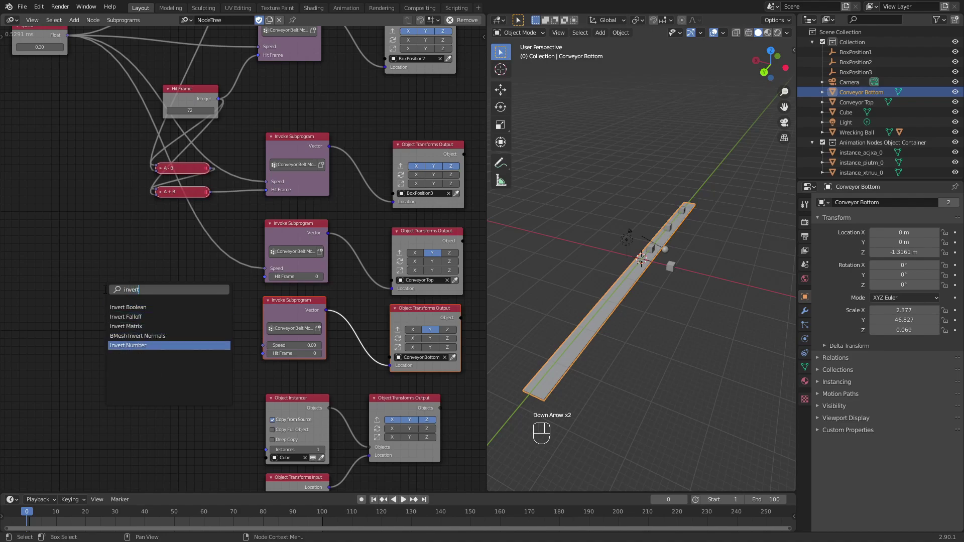
{"action": "key", "text": "Return"}
{"action": "left_click", "coordinate": [161, 299]}
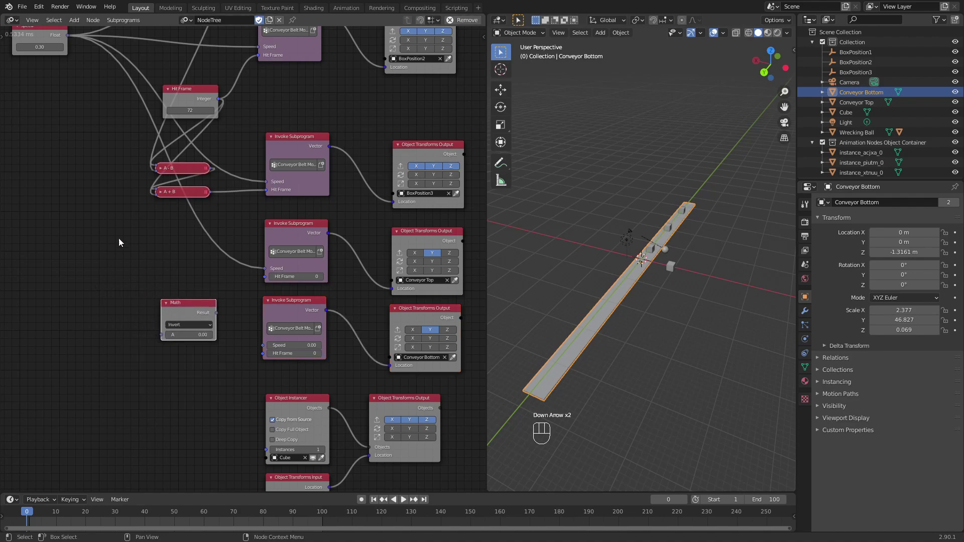
{"action": "left_click_drag", "start_coordinate": [68, 35], "coordinate": [263, 345]}
{"action": "left_click_drag", "start_coordinate": [191, 312], "coordinate": [214, 324]}
Play the animation and check up close how the two conveyor parts move relative to each other and the boxes.
{"action": "key", "text": "space"}
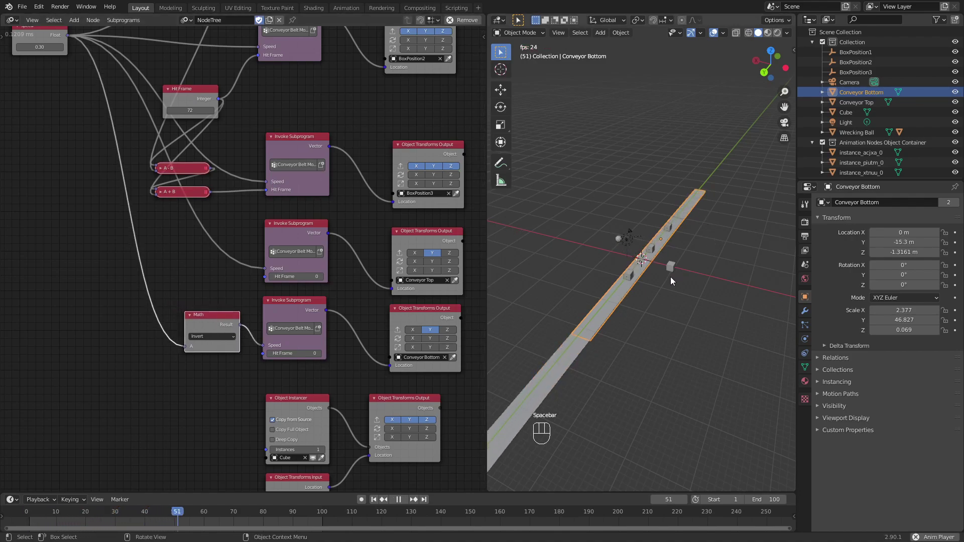
{"action": "scroll", "coordinate": [655, 304], "scroll_direction": "up", "scroll_amount": 6}
{"action": "middle_click_drag", "start_coordinate": [652, 305], "coordinate": [686, 307]}
{"action": "scroll", "coordinate": [654, 282], "scroll_direction": "up", "scroll_amount": 2}
{"action": "scroll", "coordinate": [653, 282], "scroll_direction": "up", "scroll_amount": 3}
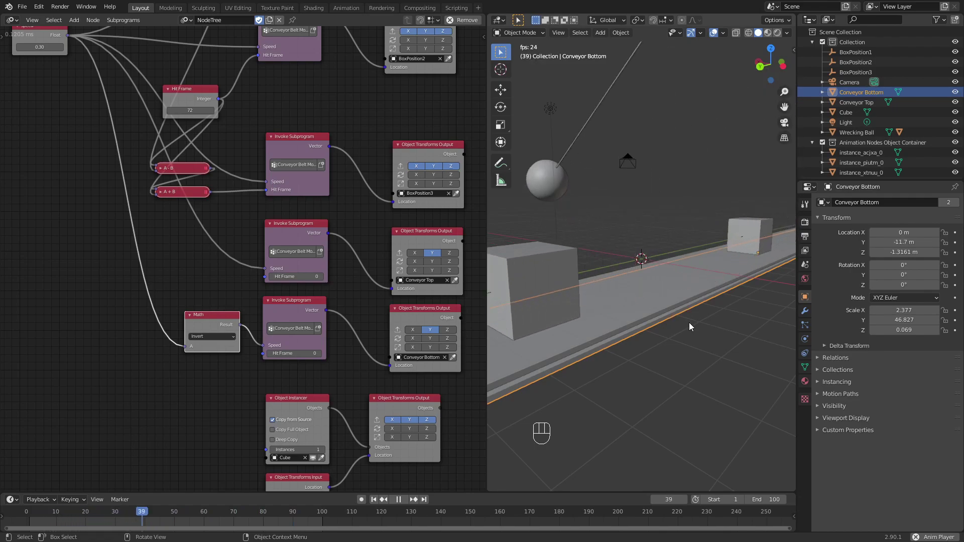
{"action": "key", "text": "space"}
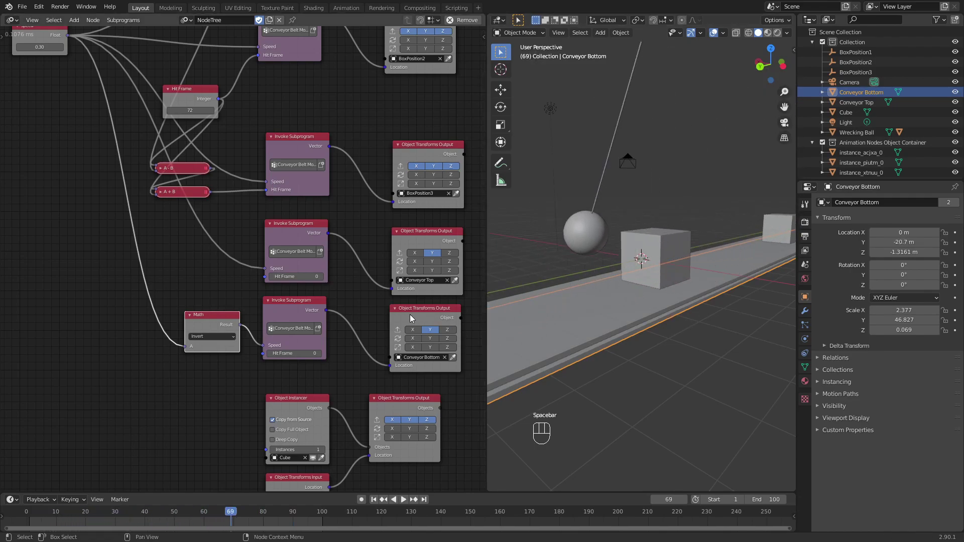
Save the blend file with the finished conveyor setup.
{"action": "scroll", "coordinate": [370, 329], "scroll_direction": "down", "scroll_amount": 2}
{"action": "mouse_move", "coordinate": [696, 340]}
{"action": "middle_mouse_down"}
{"action": "mouse_move", "coordinate": [696, 327]}
{"action": "mouse_move", "coordinate": [709, 348]}
{"action": "middle_mouse_up"}
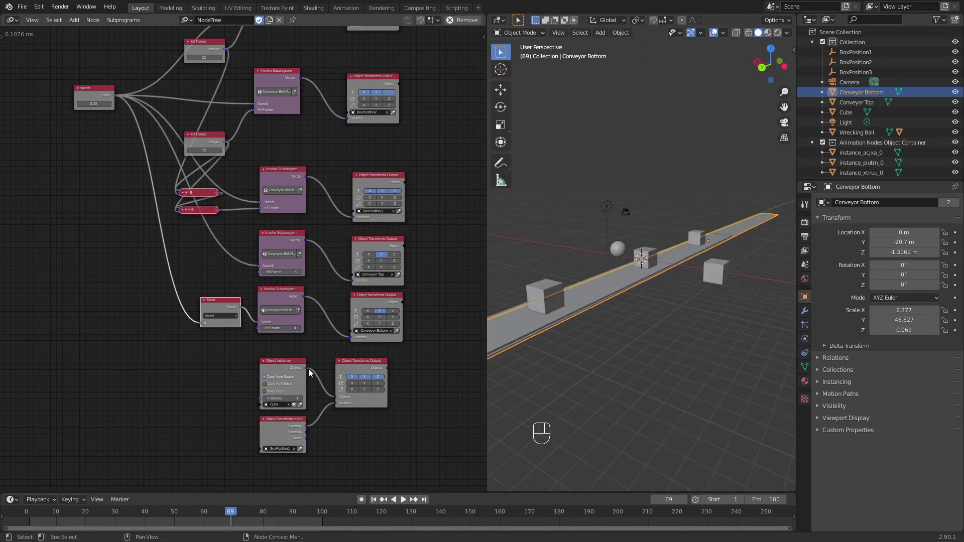
{"action": "scroll", "coordinate": [310, 372], "scroll_direction": "up", "scroll_amount": 1}
{"action": "middle_click_drag", "start_coordinate": [319, 393], "coordinate": [265, 232]}
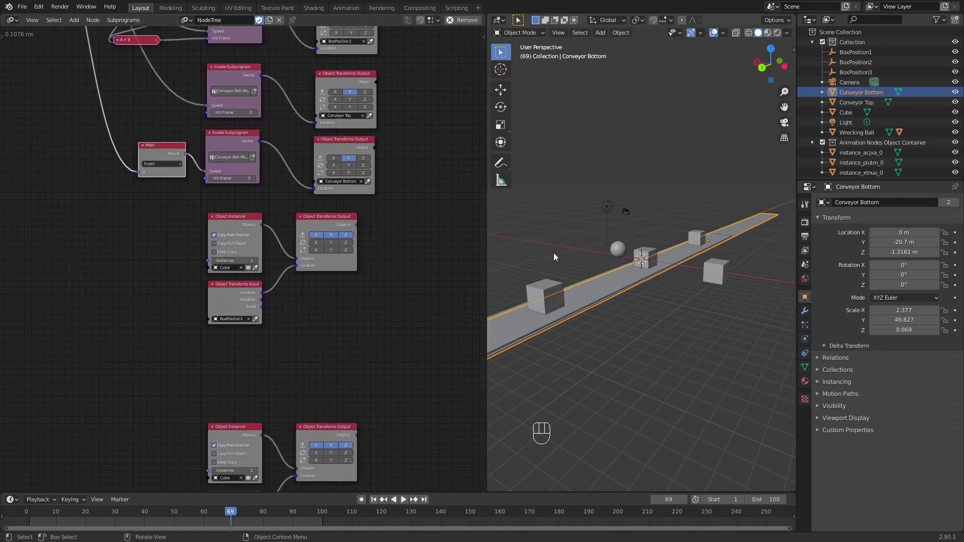
{"action": "scroll", "coordinate": [658, 257], "scroll_direction": "up", "scroll_amount": 4}
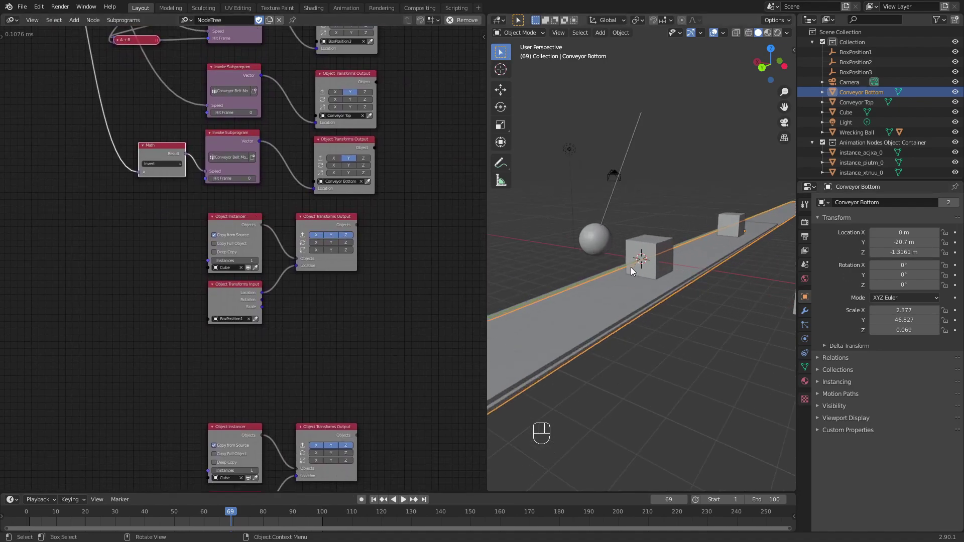
{"action": "key", "text": "ctrl+s"}
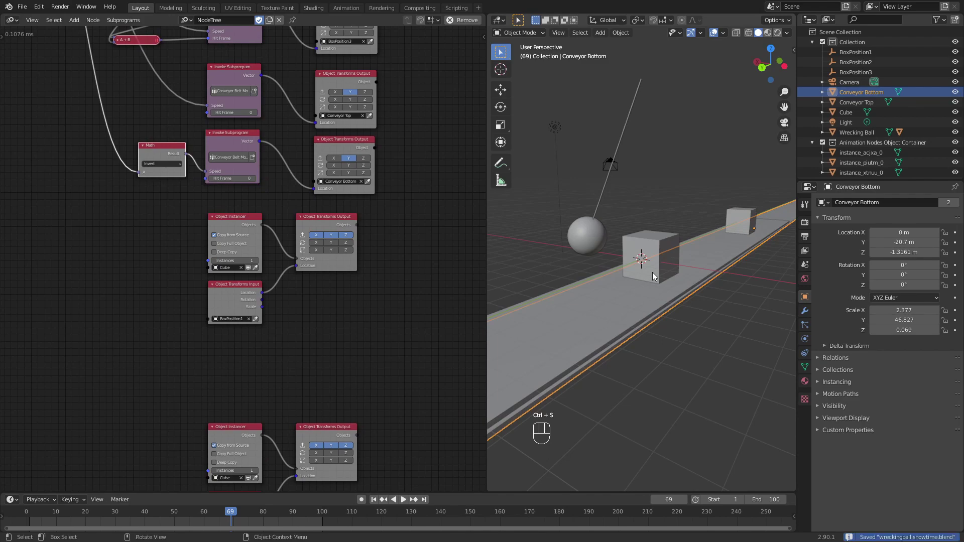
Add an active rigid body to the wrecking ball's sphere.
{"action": "left_click", "coordinate": [514, 203]}
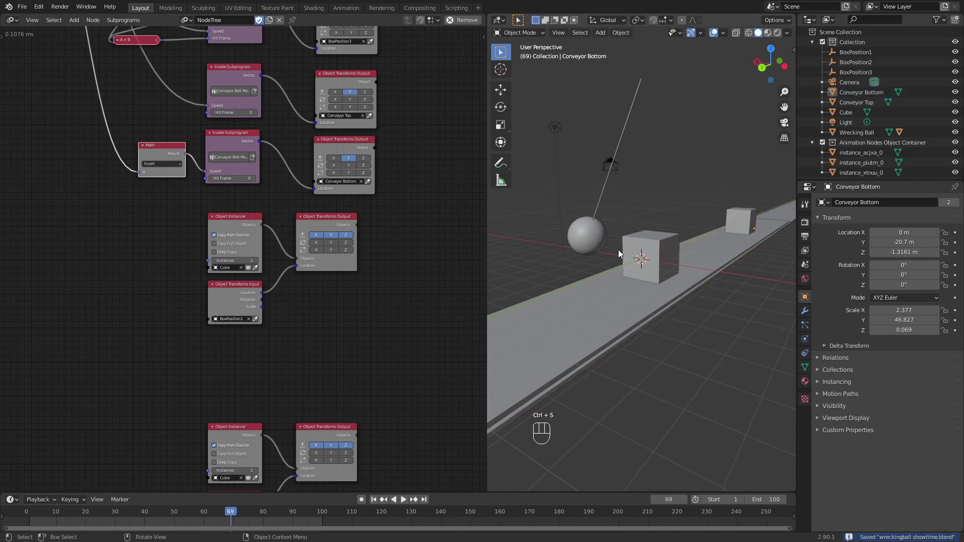
{"action": "left_click", "coordinate": [598, 238]}
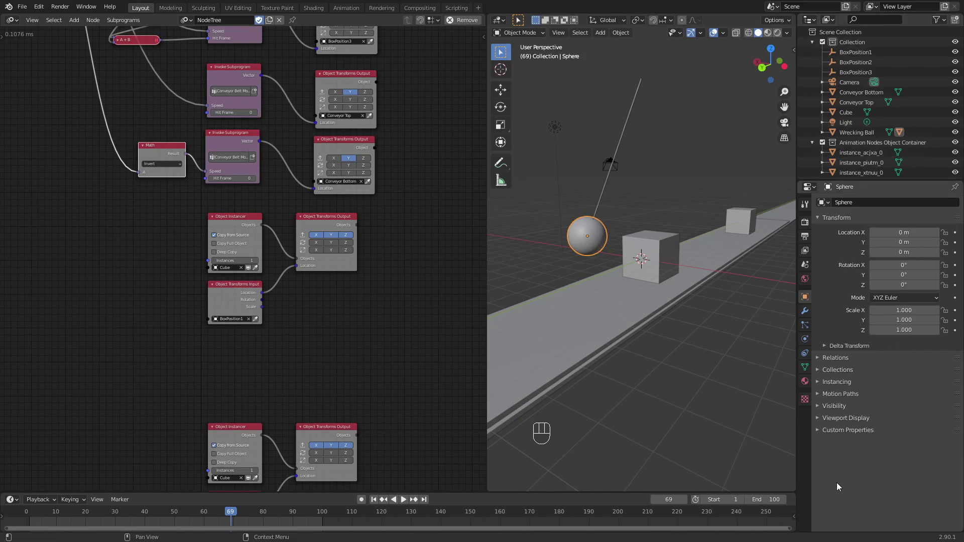
{"action": "left_click", "coordinate": [804, 353]}
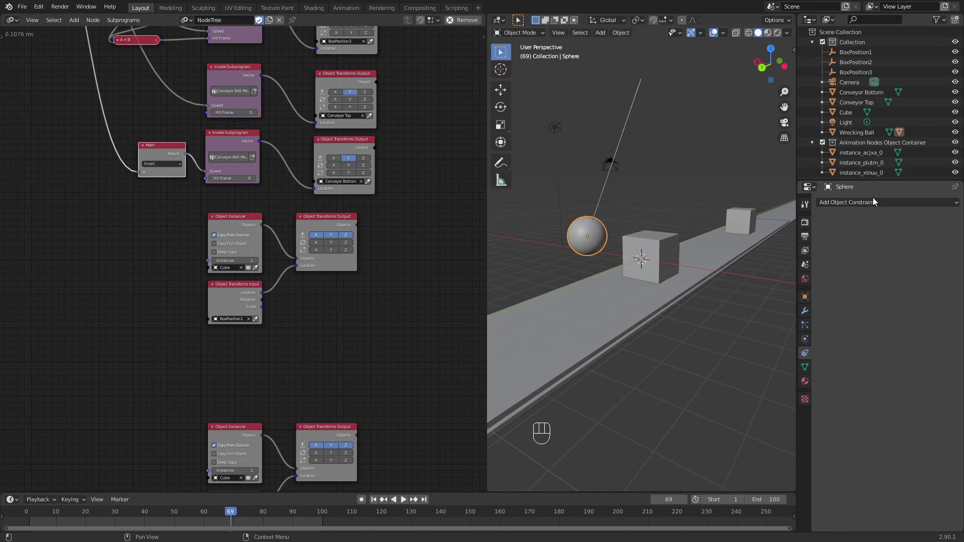
{"action": "left_click", "coordinate": [804, 341]}
{"action": "left_click", "coordinate": [920, 237]}
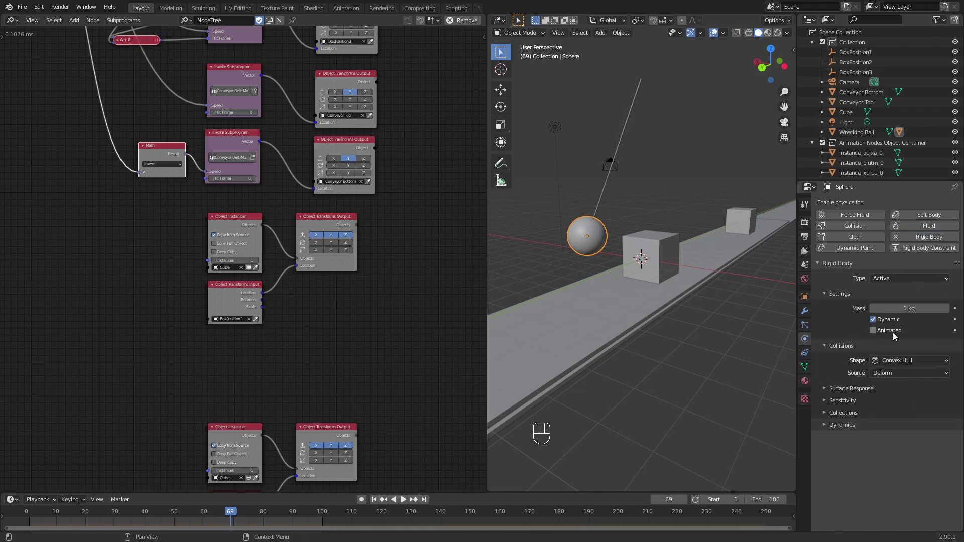
Turn on Animated for the sphere's rigid body and play the animation to check its swing.
{"action": "key", "text": "space"}
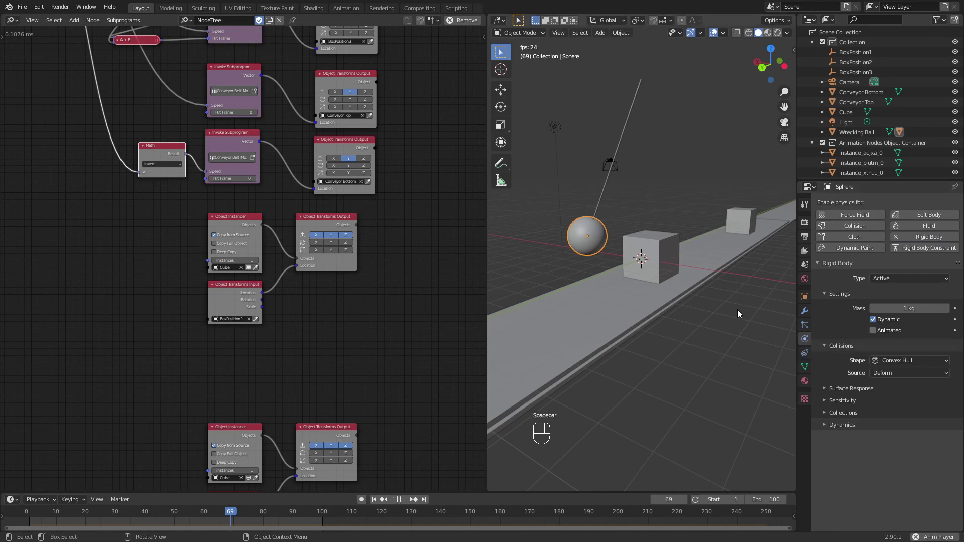
{"action": "key", "text": "space"}
{"action": "left_click", "coordinate": [882, 333]}
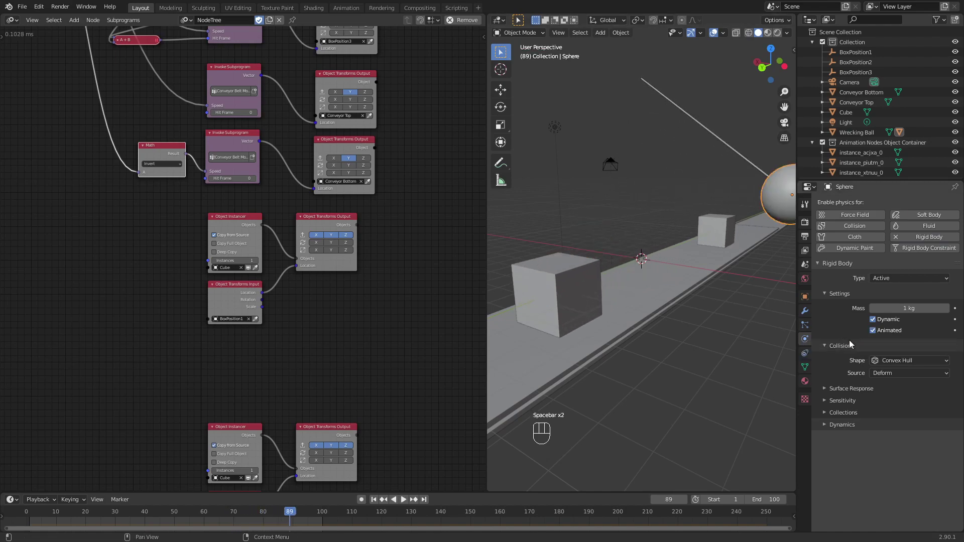
{"action": "key", "text": "space"}
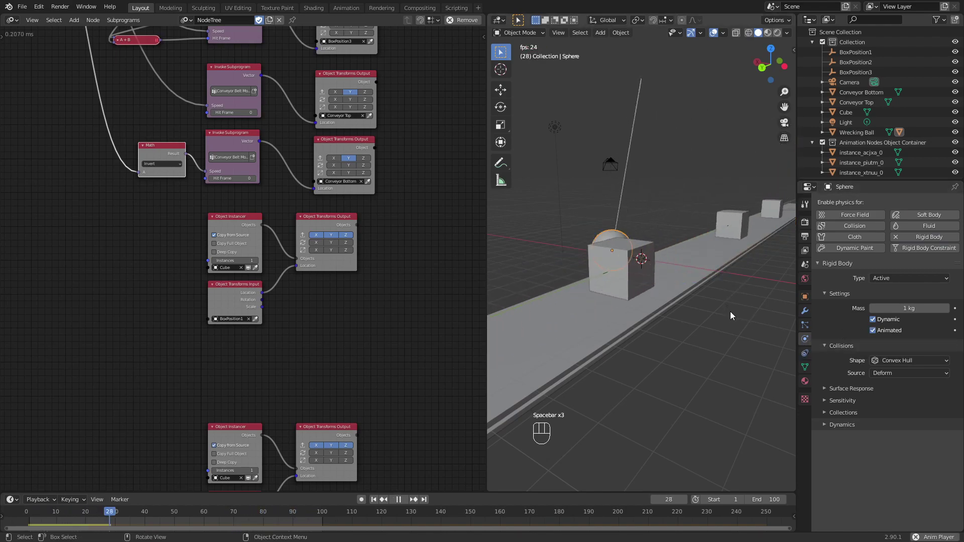
{"action": "key", "text": "space"}
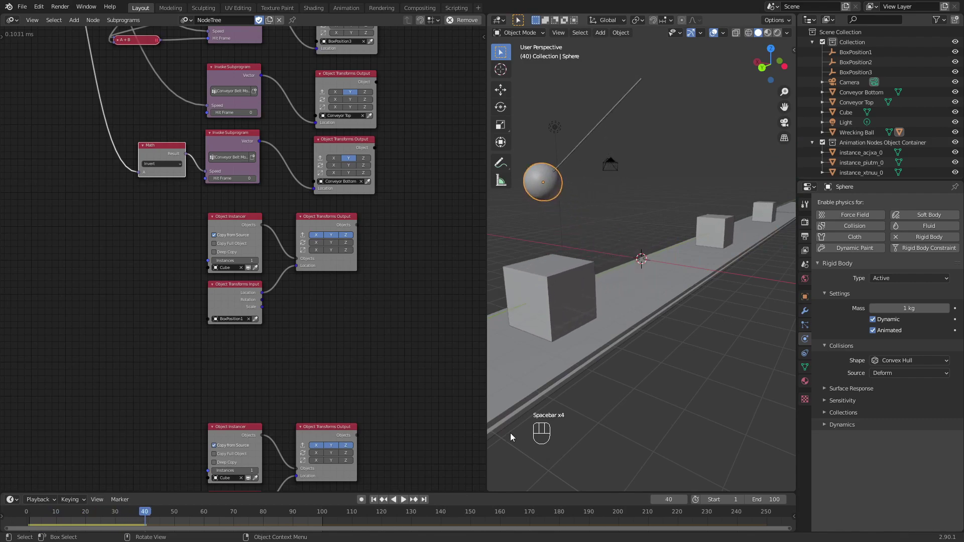
Add a rigid body to Conveyor Top and set its type to Passive.
{"action": "left_click", "coordinate": [643, 297]}
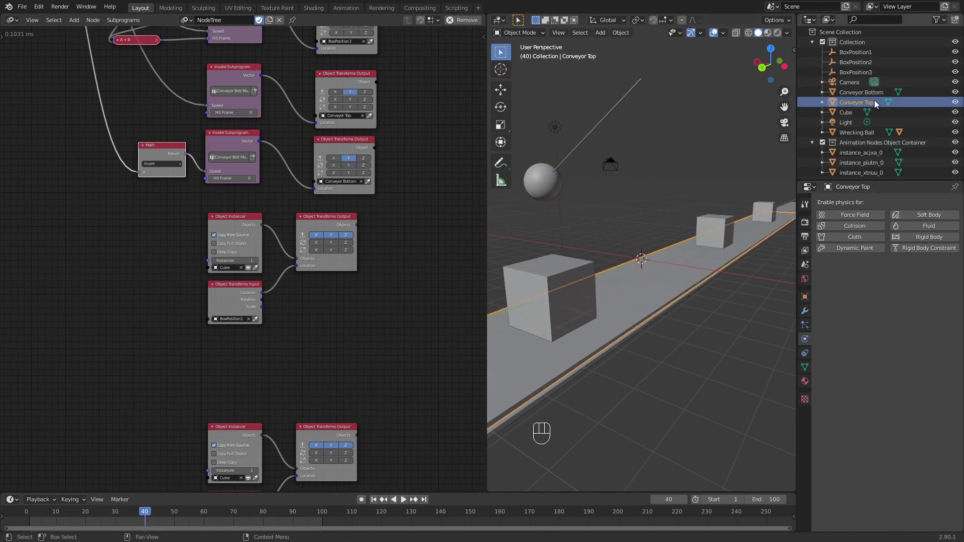
{"action": "left_click", "coordinate": [935, 237]}
{"action": "left_click", "coordinate": [883, 279]}
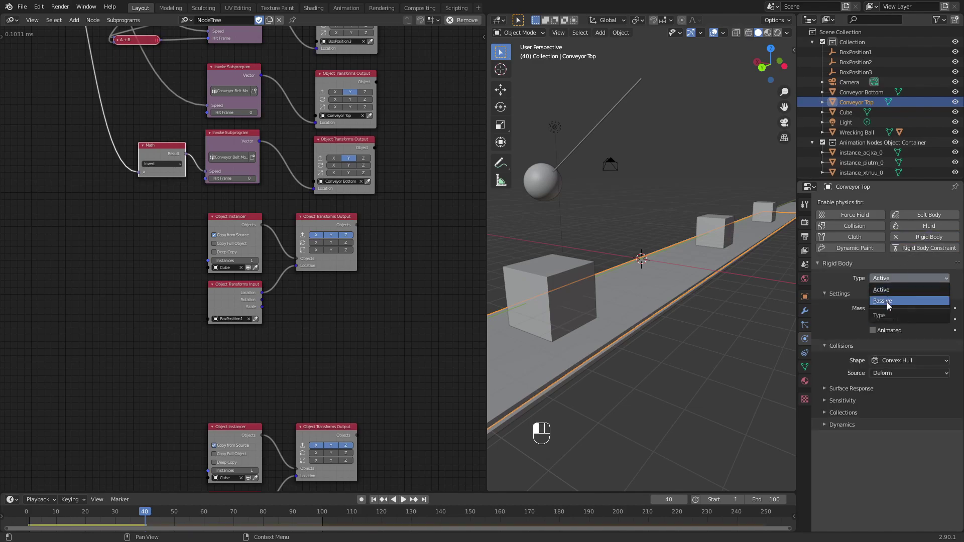
{"action": "left_click", "coordinate": [888, 301]}
Add an active rigid body to the source Cube beside the conveyor.
{"action": "scroll", "coordinate": [743, 305], "scroll_direction": "down", "scroll_amount": 3}
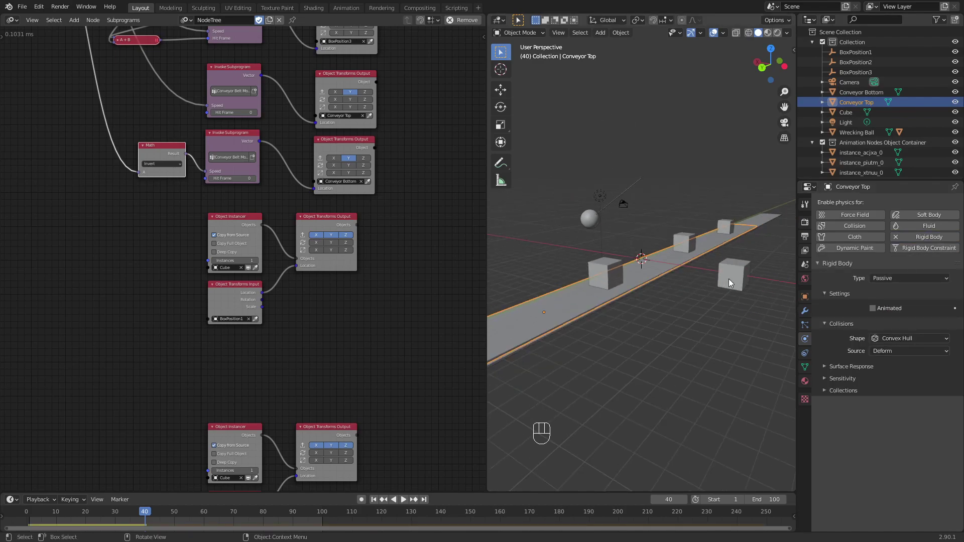
{"action": "left_click", "coordinate": [728, 279]}
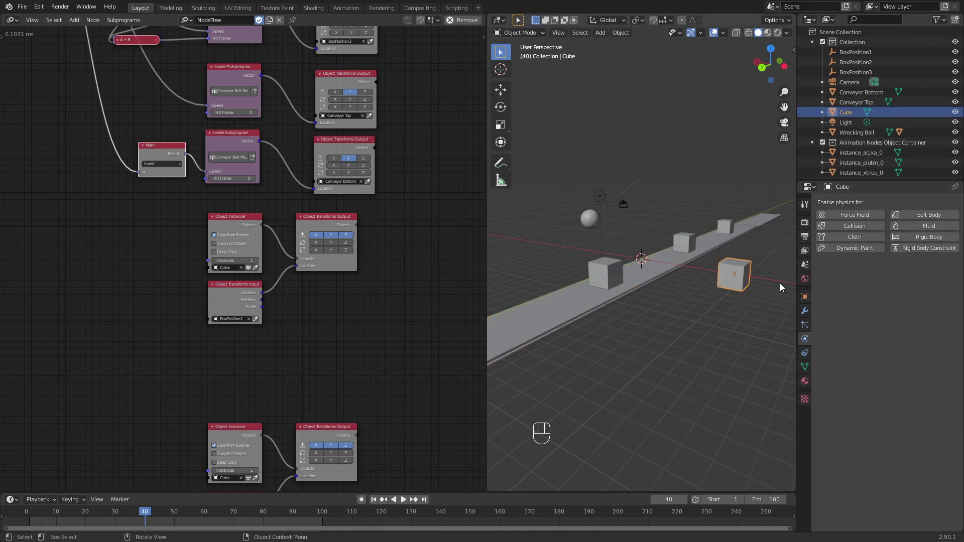
{"action": "left_click", "coordinate": [926, 238]}
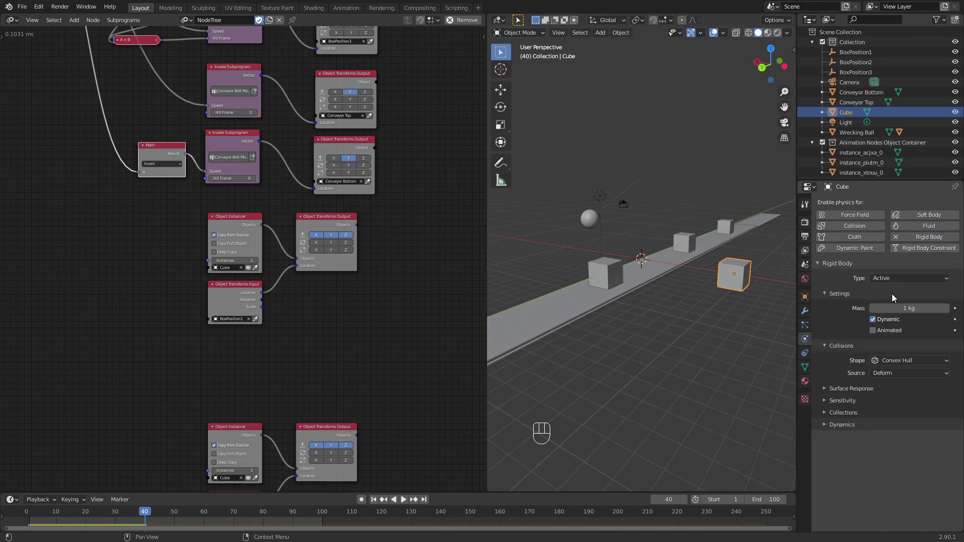
Return to frame 0 and enable Copy Full Object on the Object Instancer node grouped with BoxPosition1.
{"action": "scroll", "coordinate": [752, 325], "scroll_direction": "up", "scroll_amount": 2}
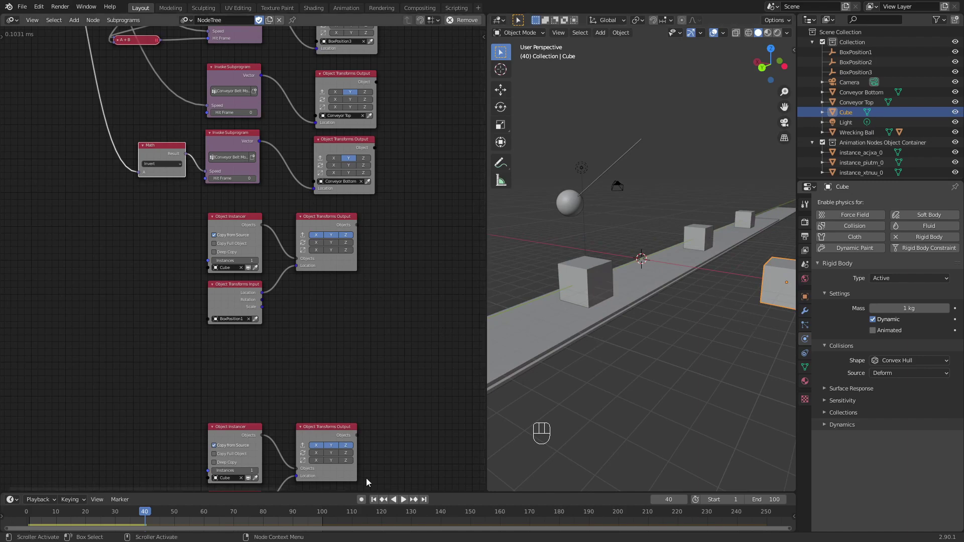
{"action": "left_click_drag", "start_coordinate": [89, 513], "coordinate": [8, 523]}
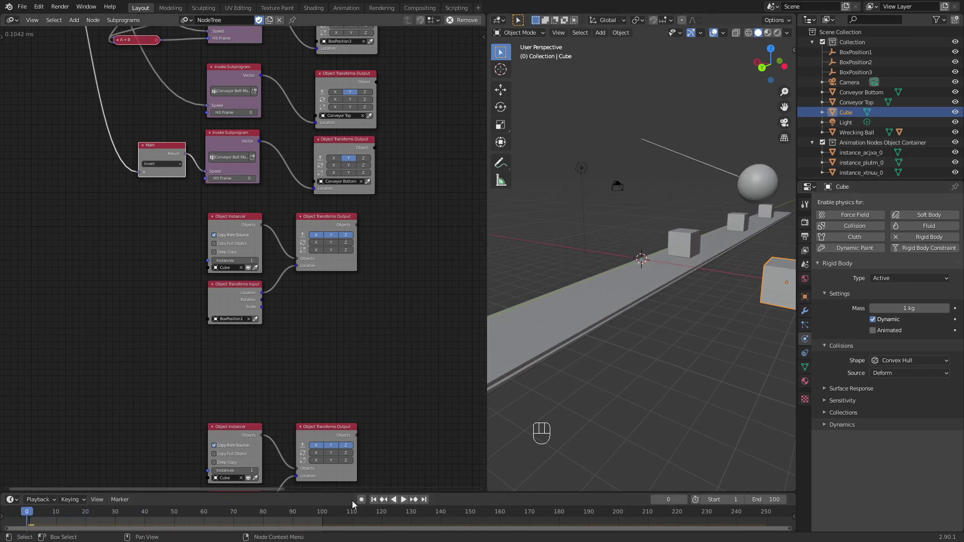
{"action": "left_click", "coordinate": [683, 254]}
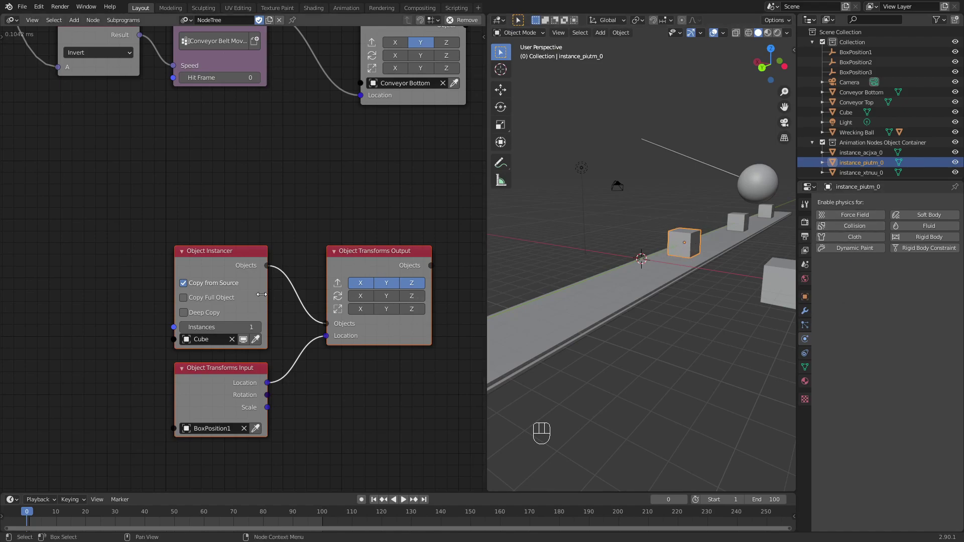
{"action": "left_click", "coordinate": [184, 298]}
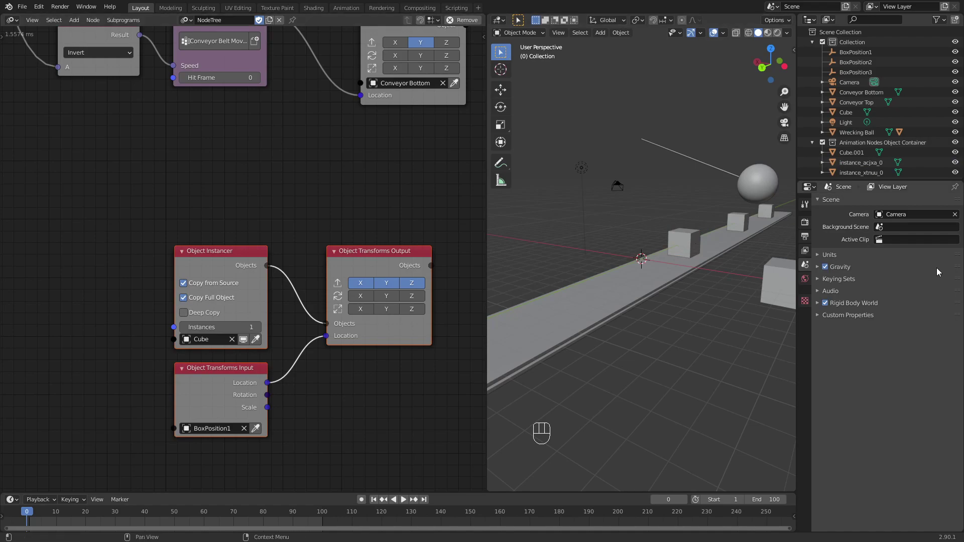
Select the first box instance on the conveyor, play the animation to check its physics, and return to frame 0.
{"action": "left_click", "coordinate": [680, 242]}
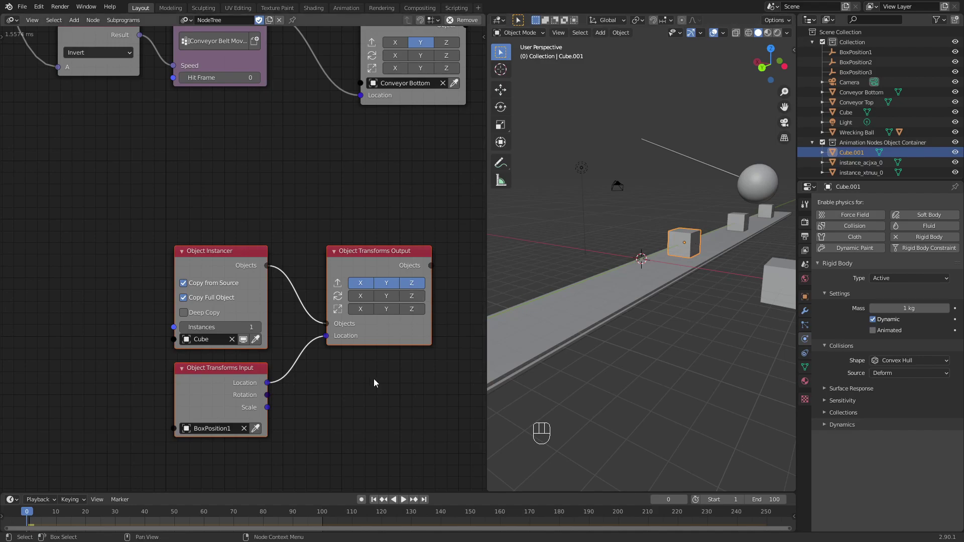
{"action": "key", "text": "space"}
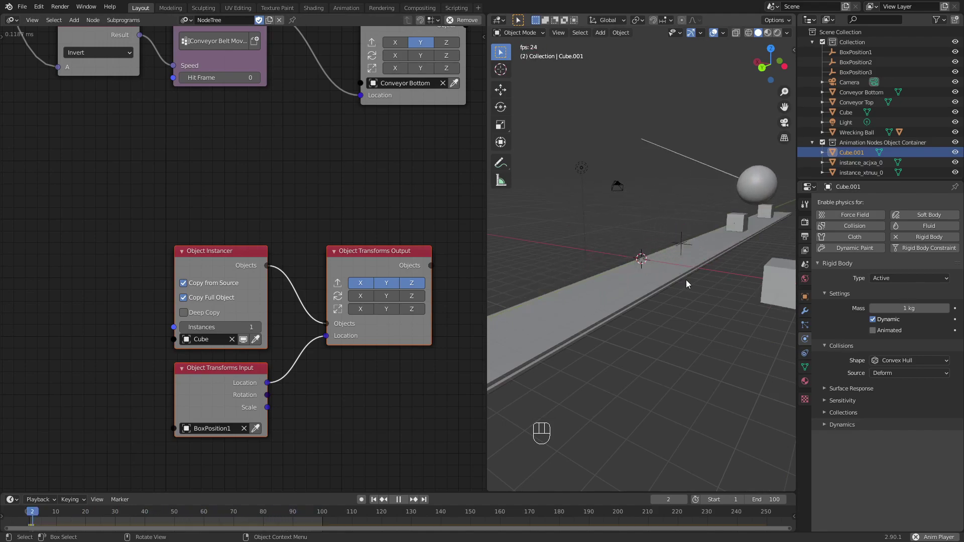
{"action": "key", "text": "space"}
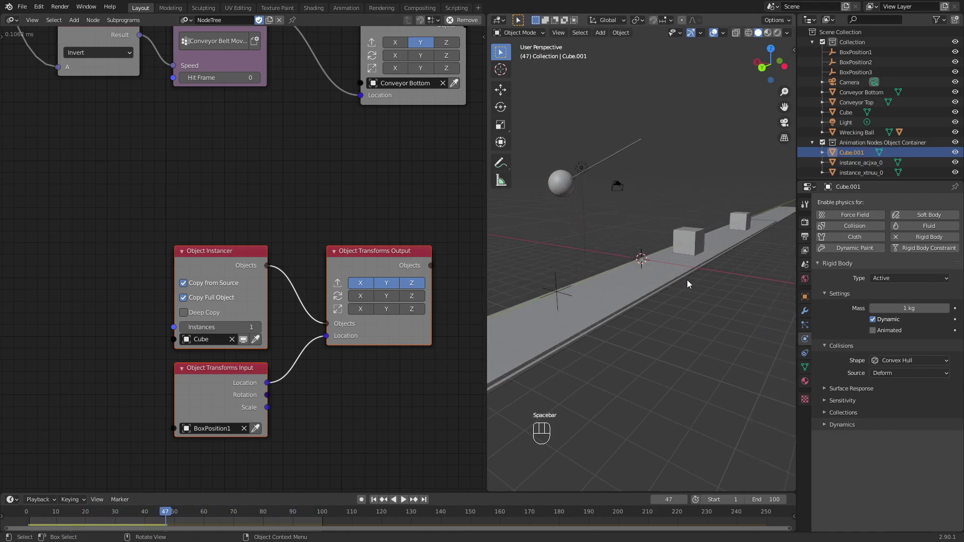
{"action": "left_click_drag", "start_coordinate": [33, 516], "coordinate": [27, 515]}
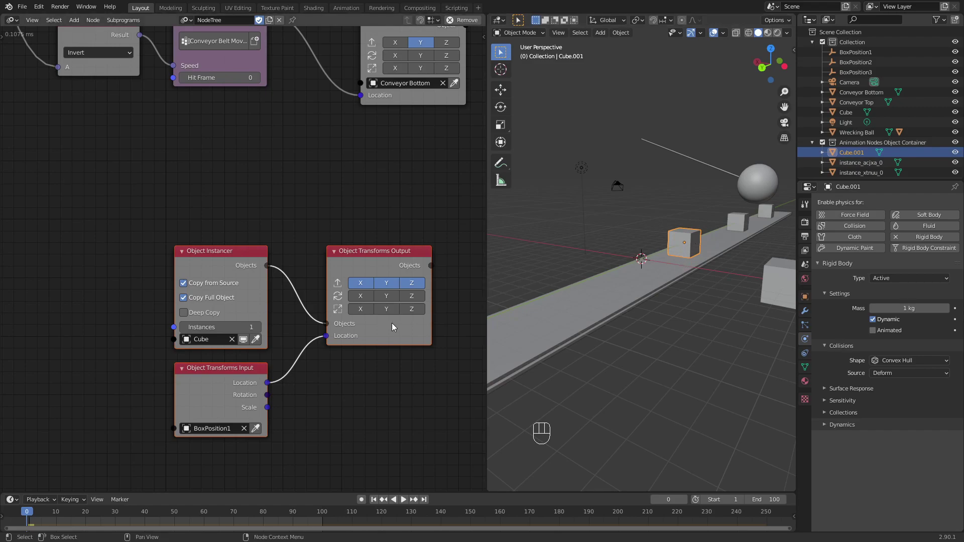
Turn on Animated for the source Cube's rigid body and toggle Copy Full Object off and on to refresh the instance.
{"action": "left_click", "coordinate": [774, 294]}
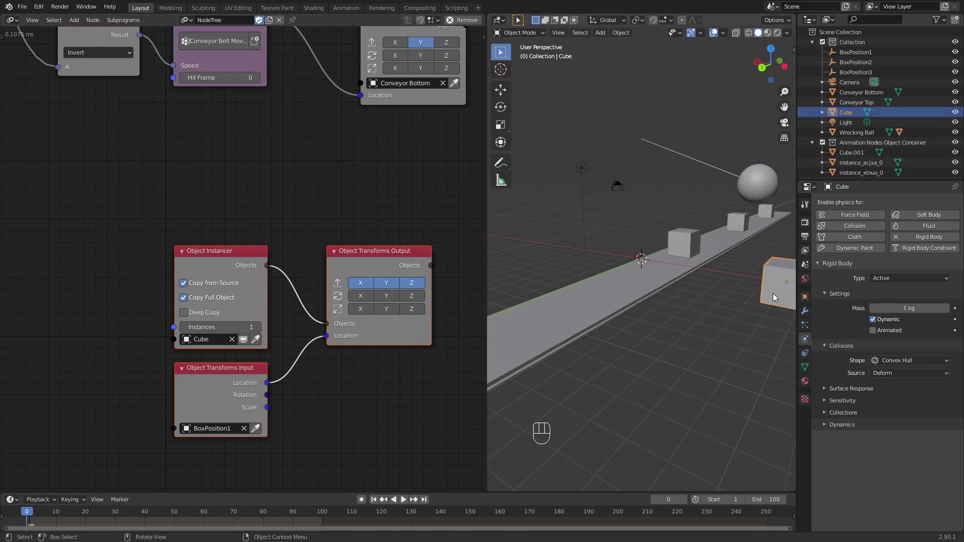
{"action": "left_click", "coordinate": [871, 330]}
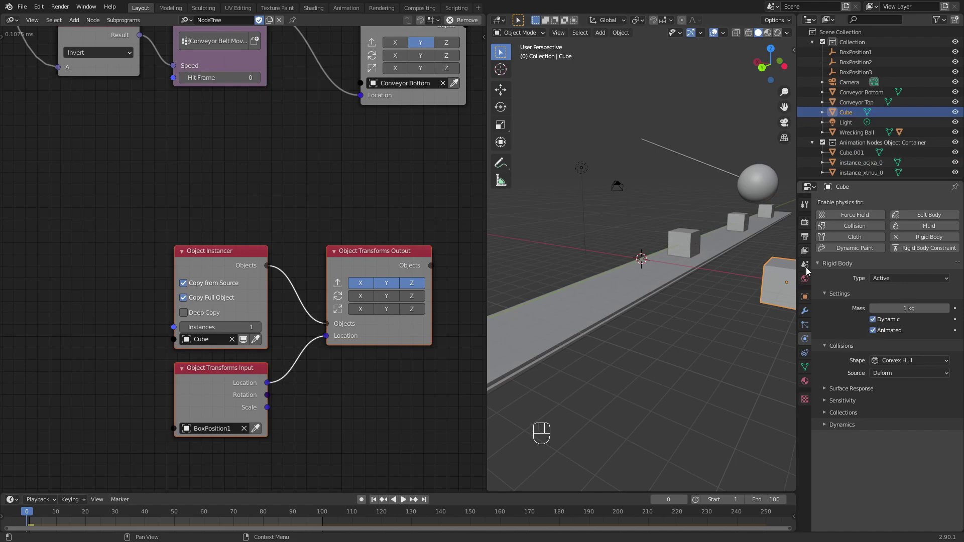
{"action": "left_click", "coordinate": [183, 299]}
{"action": "left_click", "coordinate": [182, 299]}
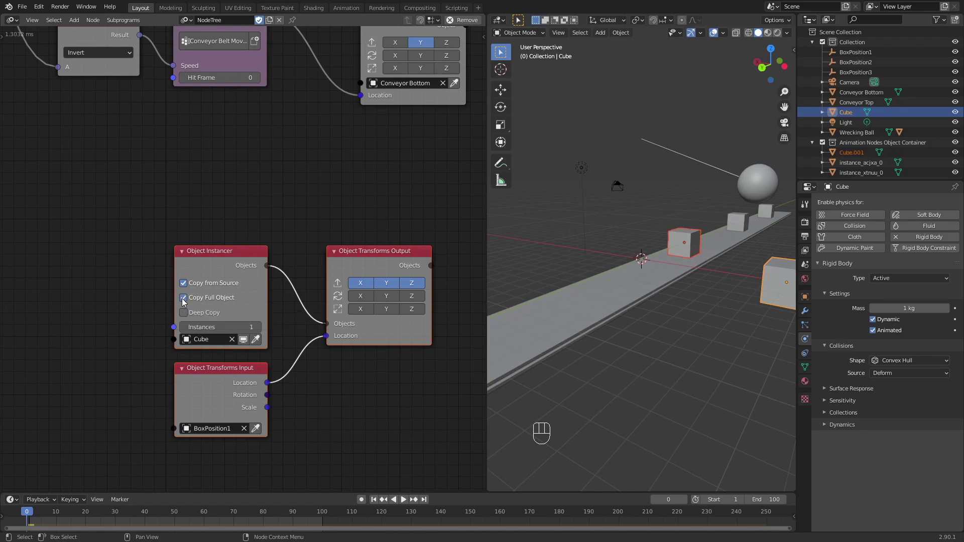
Select the first box instance, check its Animated setting, and play the animation to watch it ride the conveyor.
{"action": "left_click", "coordinate": [613, 227]}
{"action": "left_click", "coordinate": [692, 245]}
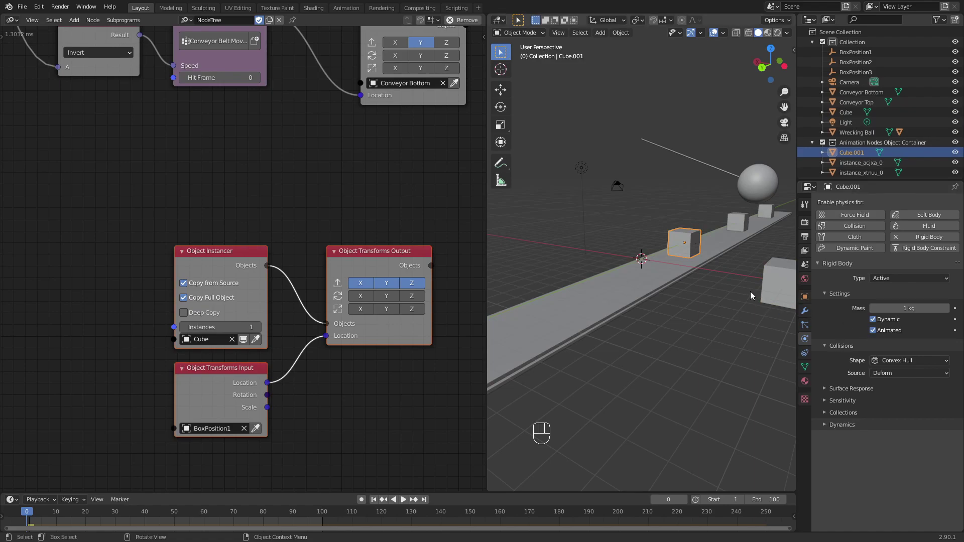
{"action": "key", "text": "space"}
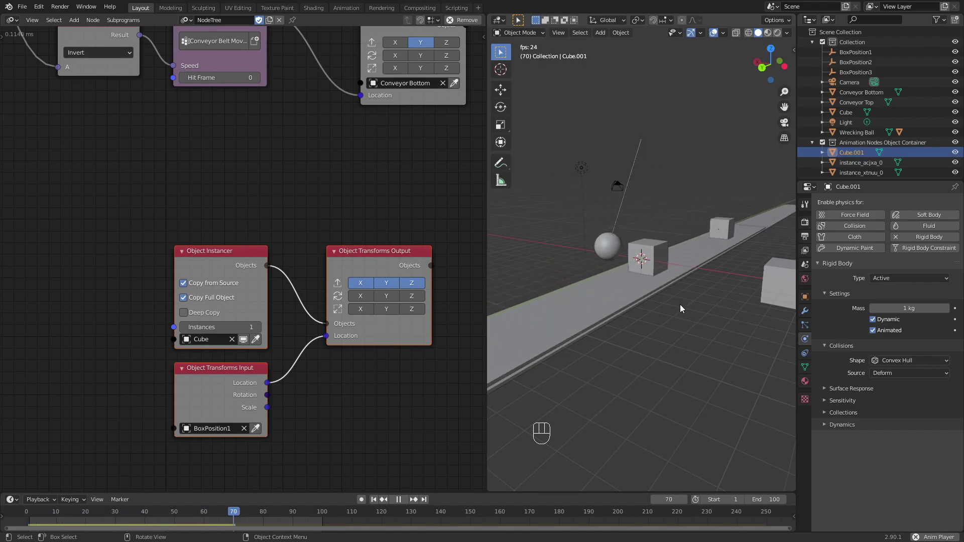
{"action": "key", "text": "space"}
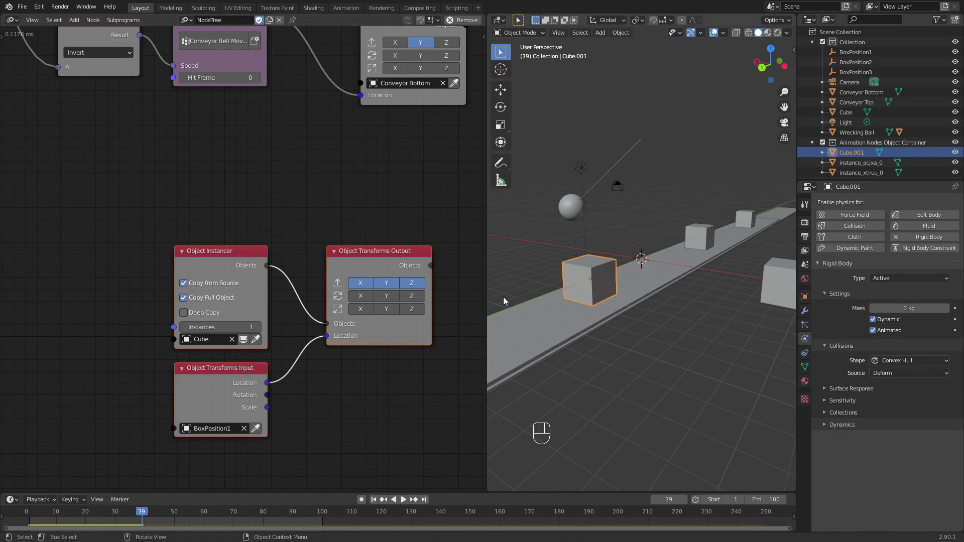
Add a Script node in the empty space beside the Object Instancer and create a new text block for it.
{"action": "middle_click_drag", "start_coordinate": [238, 285], "coordinate": [438, 300]}
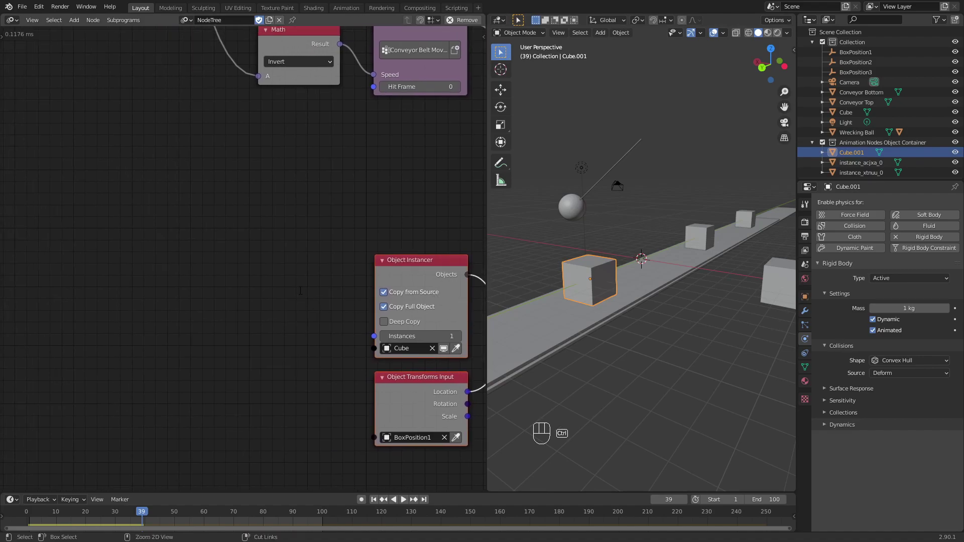
{"action": "key", "text": "ctrl+a"}
{"action": "type", "text": "scr"}
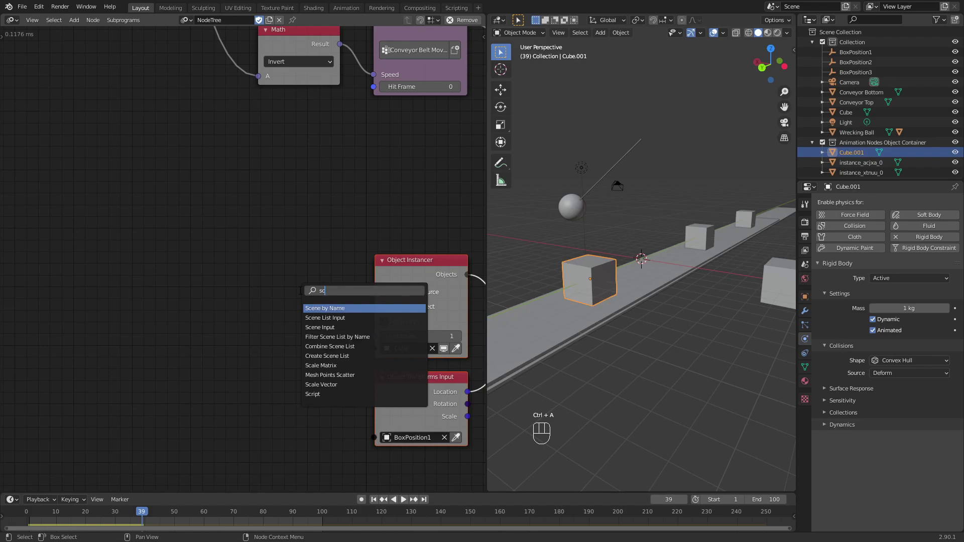
{"action": "key", "text": "Return"}
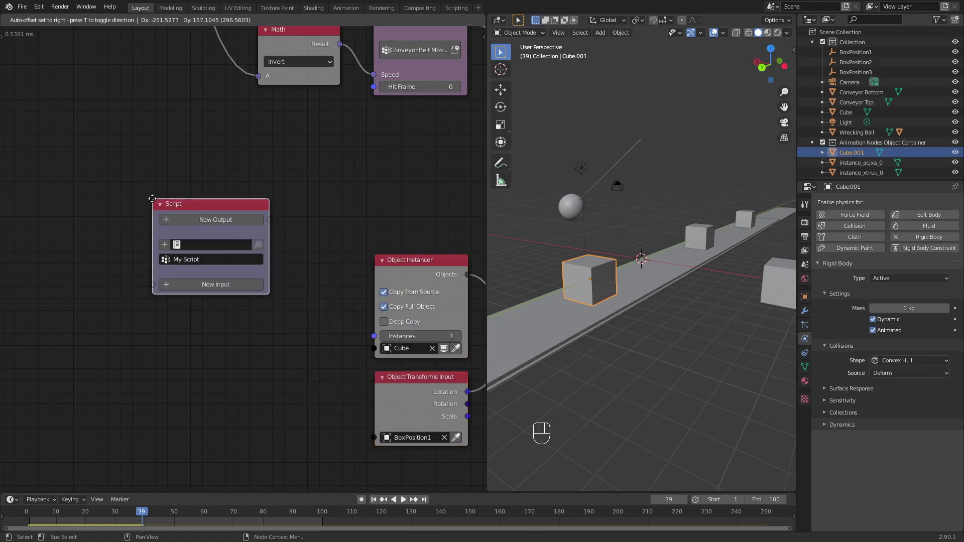
{"action": "middle_click_drag", "start_coordinate": [122, 245], "coordinate": [197, 269]}
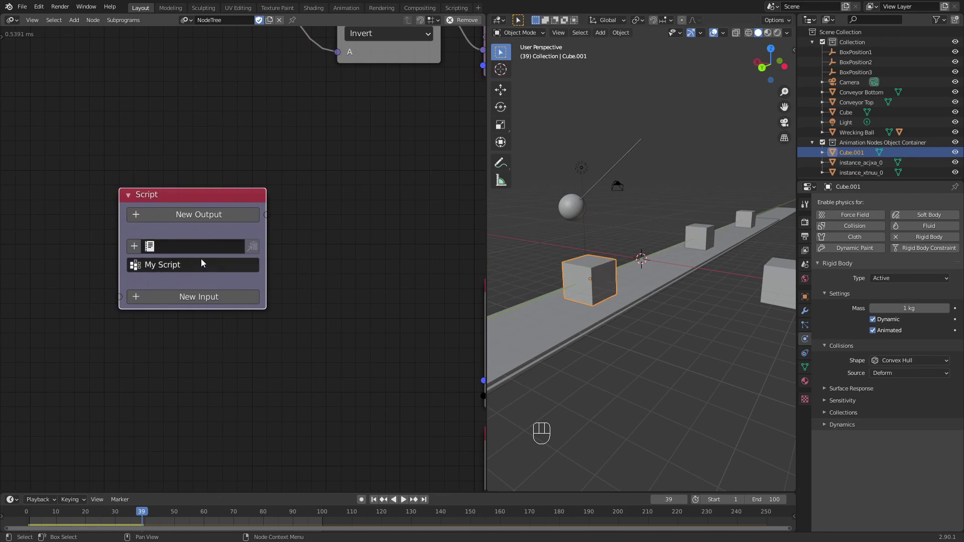
{"action": "left_click", "coordinate": [135, 246]}
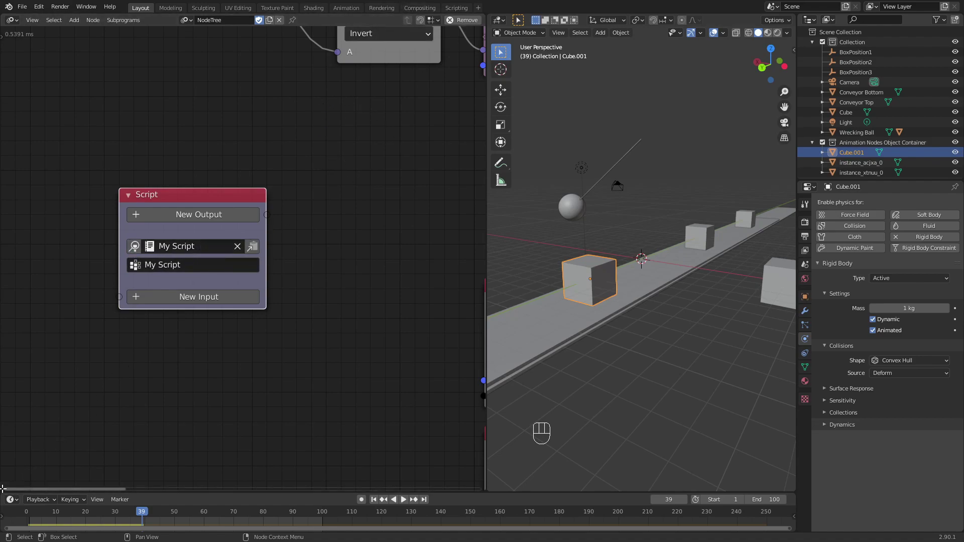
Rename the Script node's subprogram as "To animate or not to animate".
{"action": "left_click", "coordinate": [192, 270]}
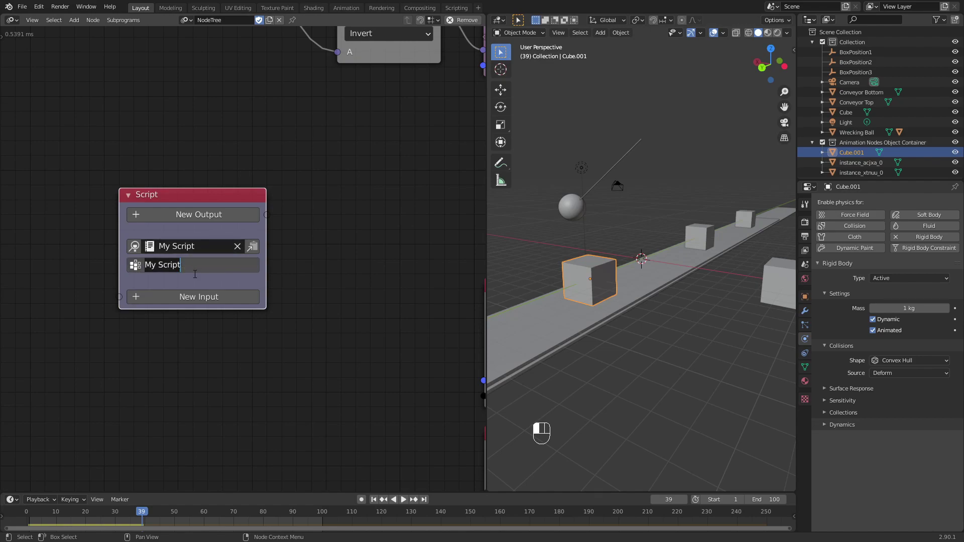
{"action": "type", "text": "Tooani"}
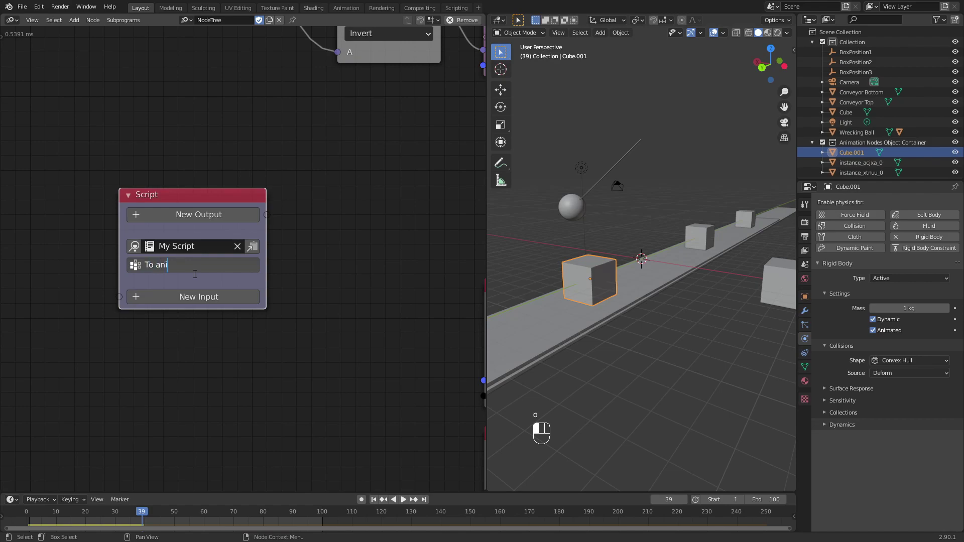
{"action": "type", "text": "mate or not to animate"}
{"action": "key", "text": "Return"}
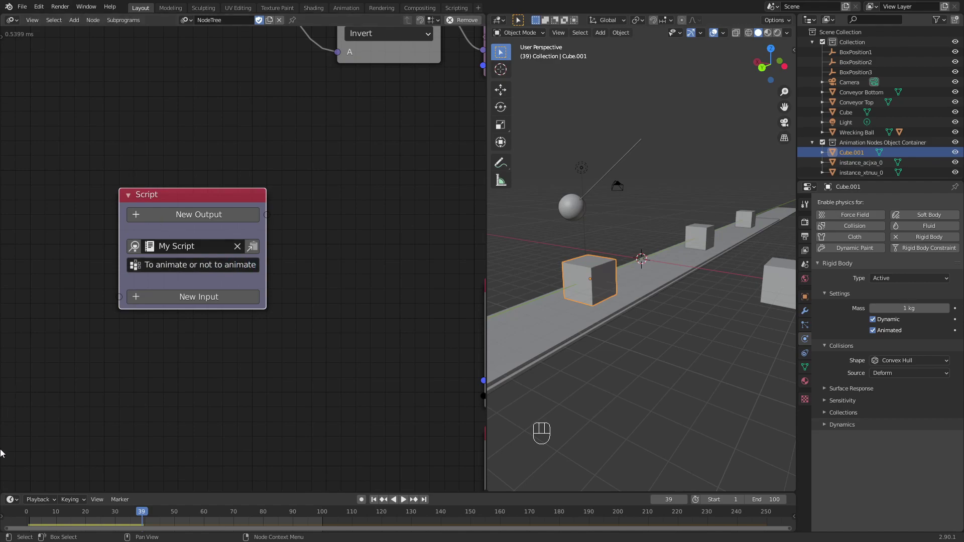
Split the node editor horizontally, make the lower area a Text Editor, and open My Script in it.
{"action": "left_click_drag", "start_coordinate": [4, 490], "coordinate": [45, 444]}
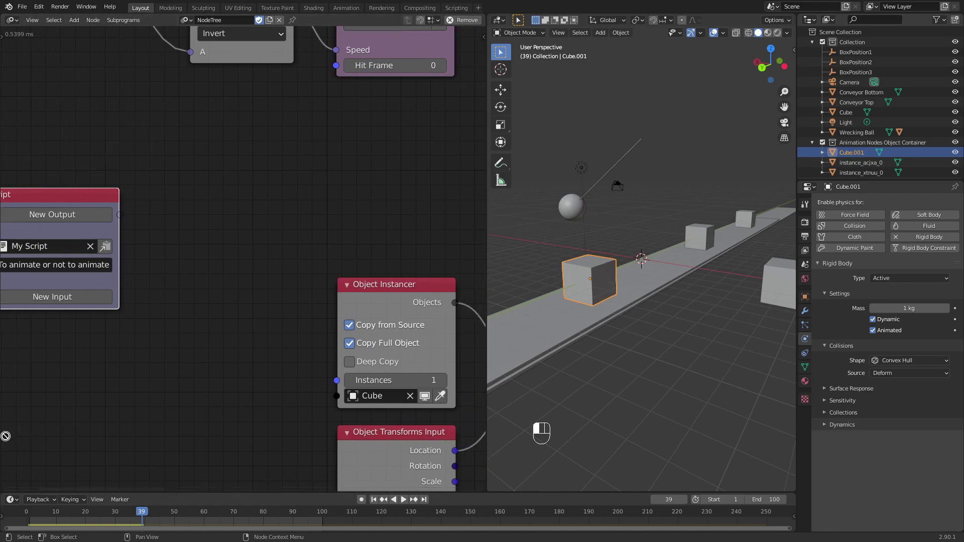
{"action": "left_click_drag", "start_coordinate": [4, 491], "coordinate": [14, 281]}
{"action": "left_click", "coordinate": [14, 281]}
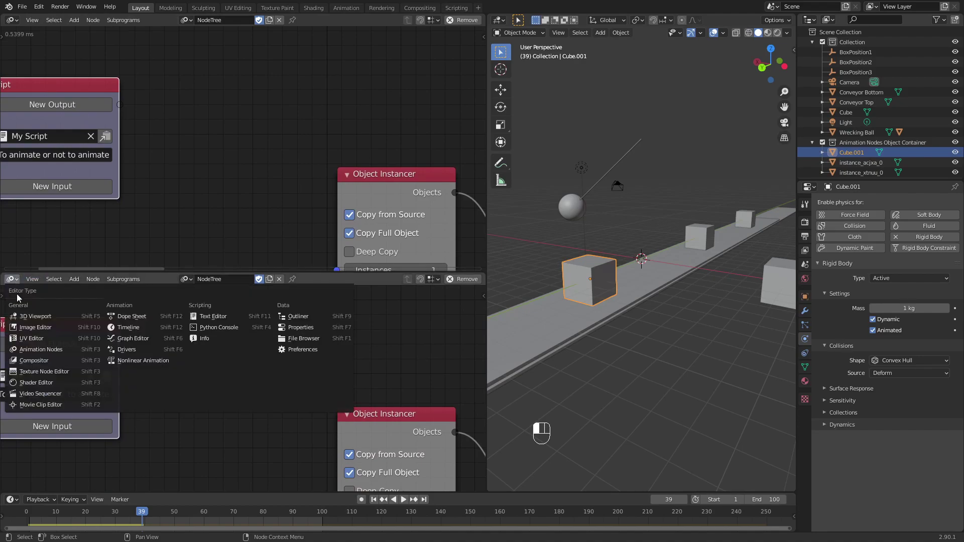
{"action": "left_click", "coordinate": [224, 315]}
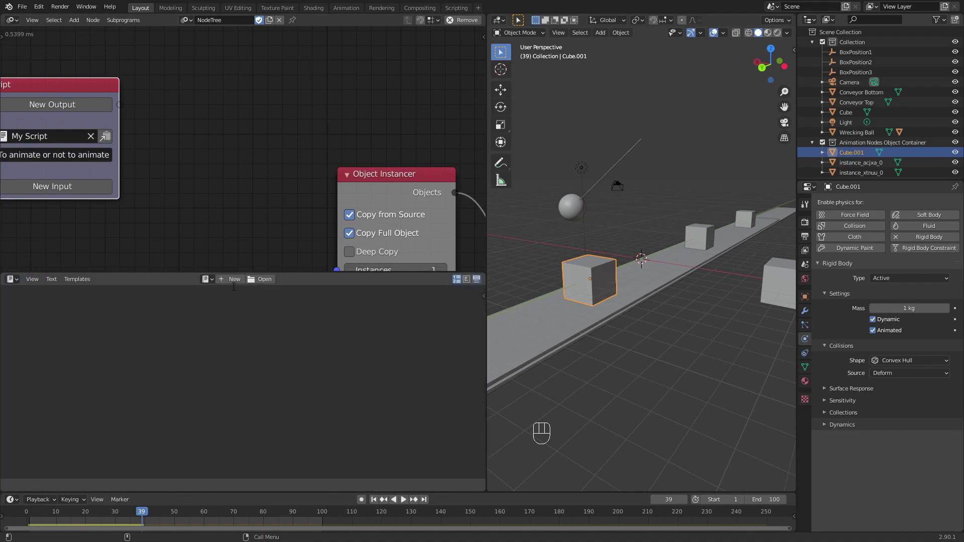
{"action": "left_click", "coordinate": [206, 279]}
{"action": "left_click", "coordinate": [230, 295]}
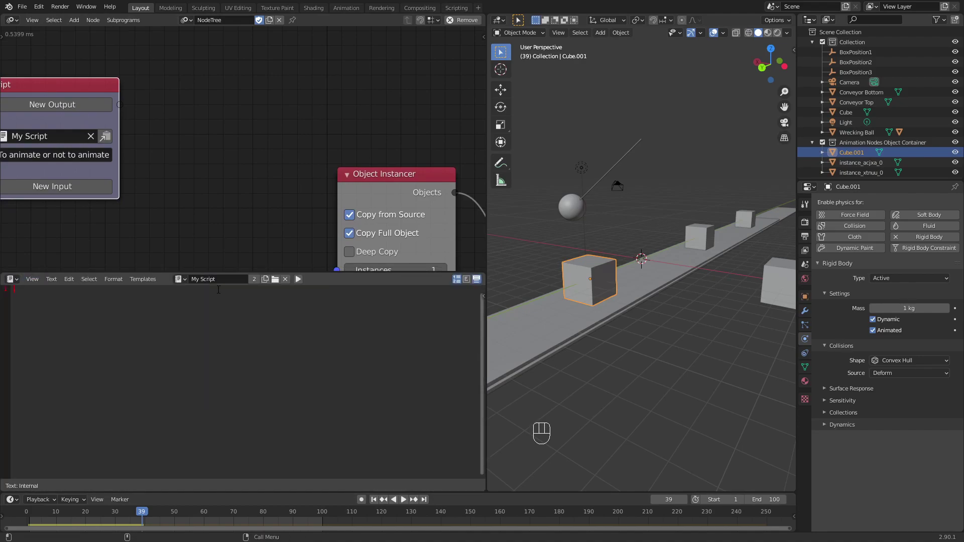
Add an Object List input to the Script node and name it boxes.
{"action": "middle_click_drag", "start_coordinate": [120, 232], "coordinate": [207, 231]}
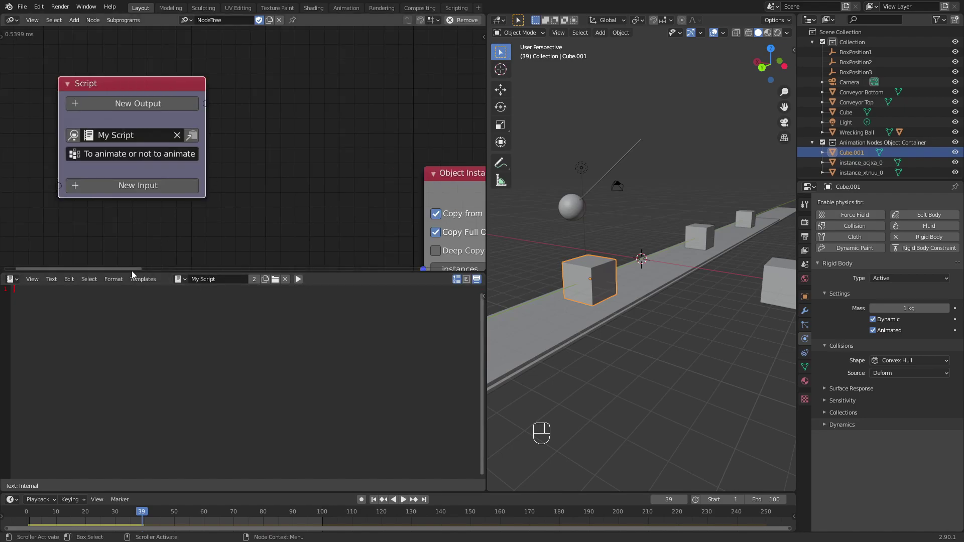
{"action": "left_click", "coordinate": [70, 187]}
{"action": "type", "text": "objec"}
{"action": "key", "text": "Down"}
{"action": "key", "text": "Return"}
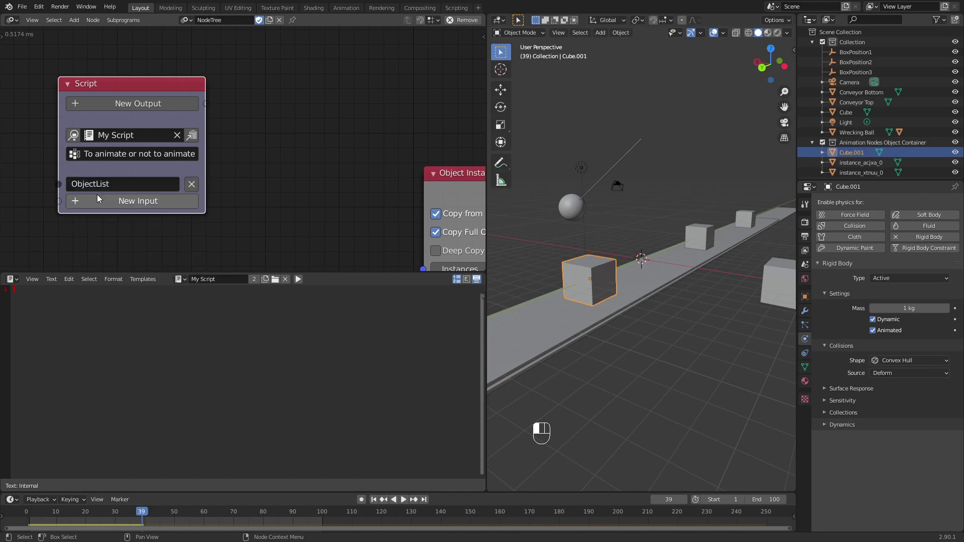
{"action": "left_click", "coordinate": [98, 185]}
{"action": "type", "text": "boxes"}
{"action": "key", "text": "Return"}
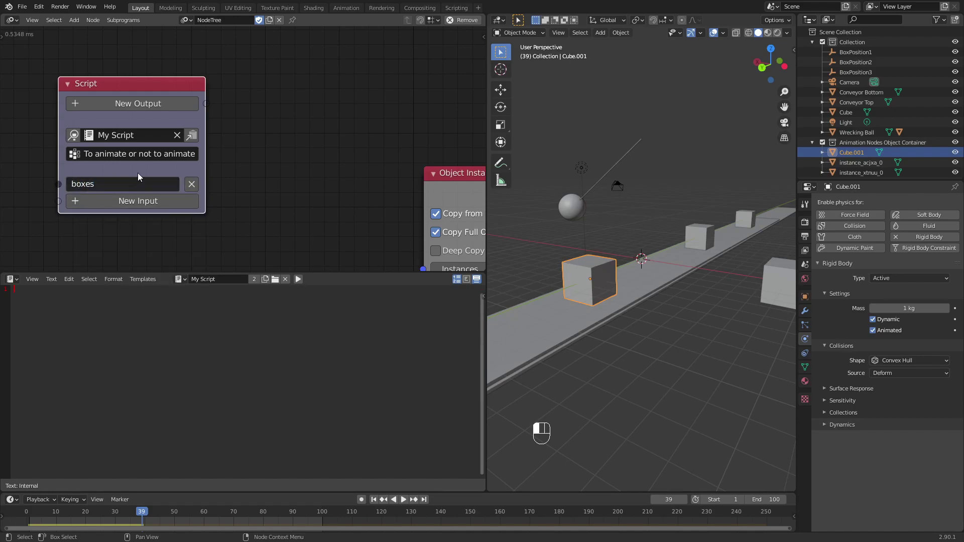
Add an Integer input to the Script node and name it hit_frame.
{"action": "left_click", "coordinate": [86, 200]}
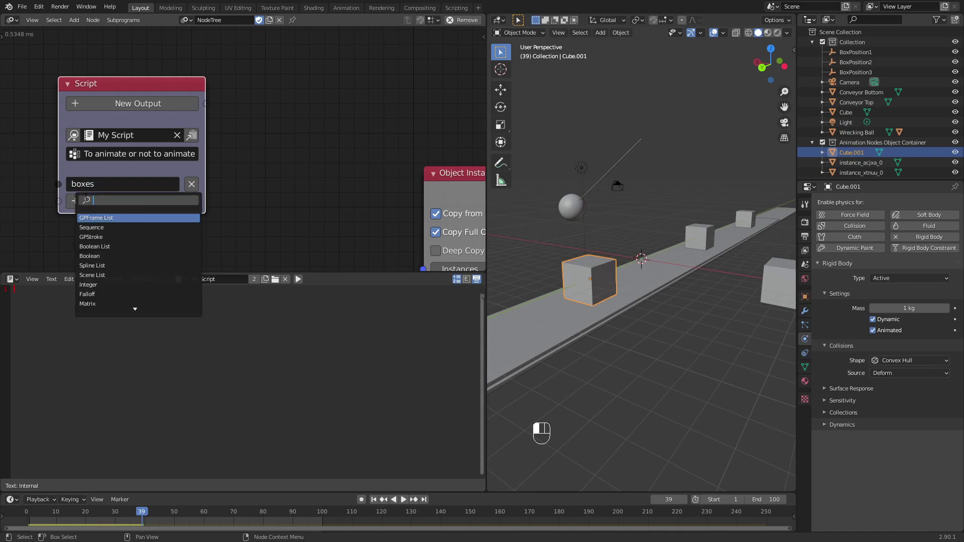
{"action": "type", "text": "hit"}
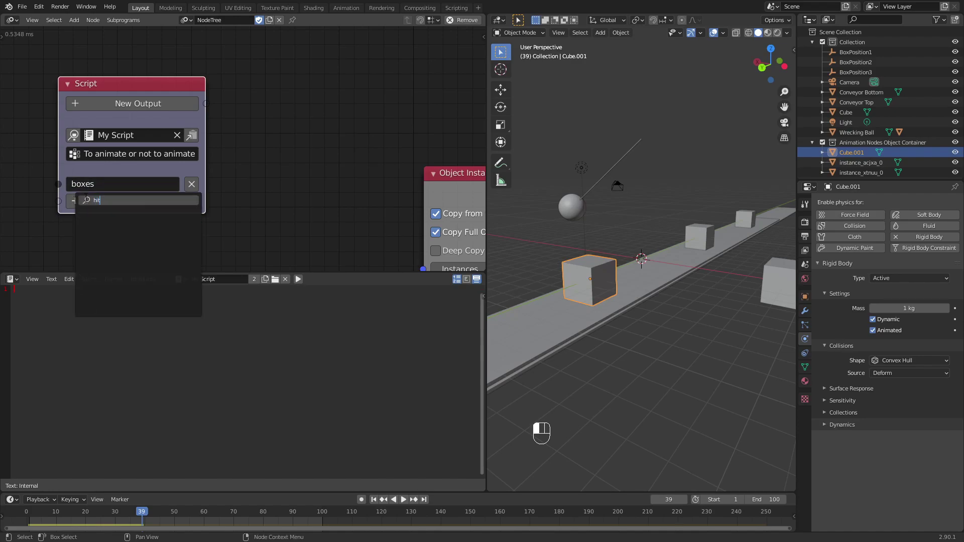
{"action": "key", "text": "BackSpace"}
{"action": "key", "text": "BackSpace"}
{"action": "key", "text": "BackSpace"}
{"action": "type", "text": "inte"}
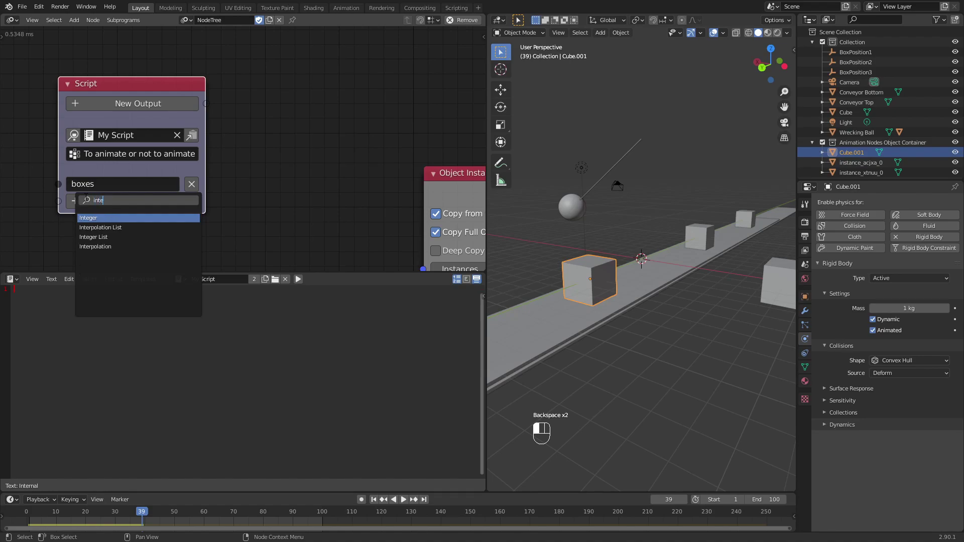
{"action": "key", "text": "Return"}
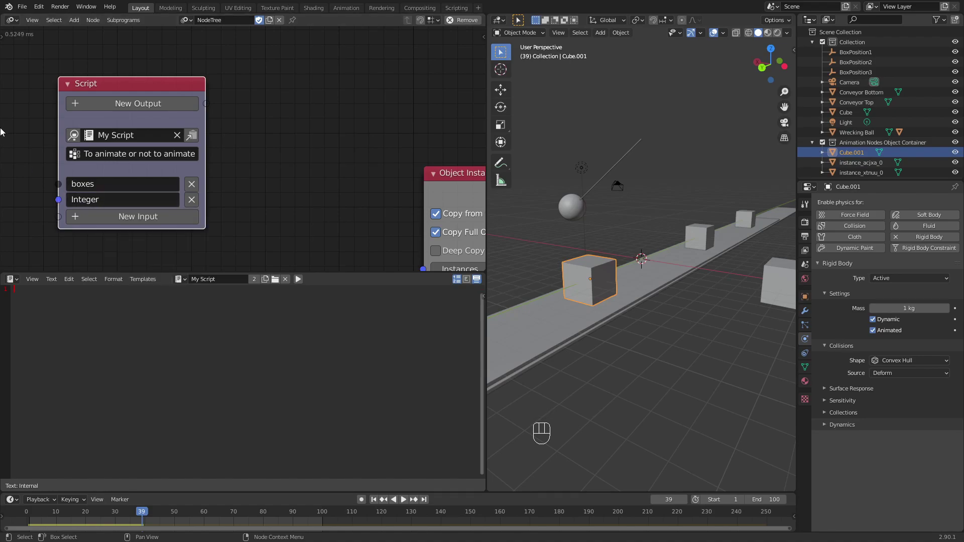
{"action": "left_click", "coordinate": [90, 199]}
{"action": "type", "text": "hit"}
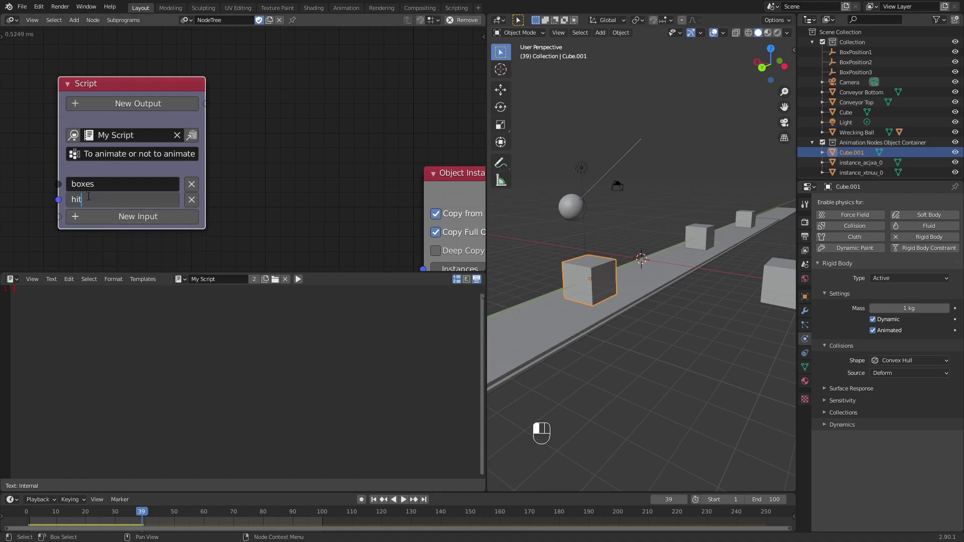
{"action": "type", "text": "_frame"}
{"action": "key", "text": "Return"}
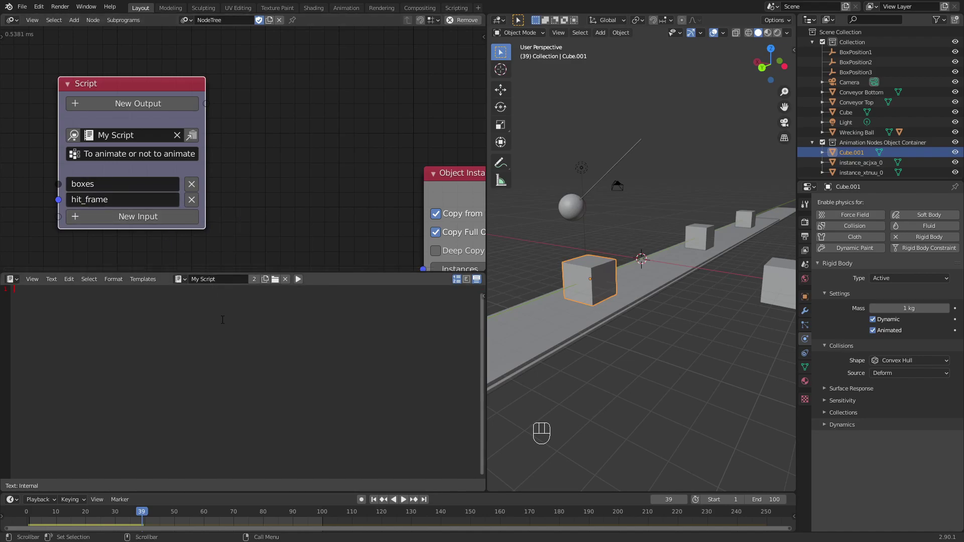
Add an Invoke Subprogram node for "To animate or not to animate" above the Object Instancer and link the instancer's Objects to Boxes.
{"action": "middle_click_drag", "start_coordinate": [441, 194], "coordinate": [238, 193]}
{"action": "scroll", "coordinate": [238, 193], "scroll_direction": "down", "scroll_amount": 5}
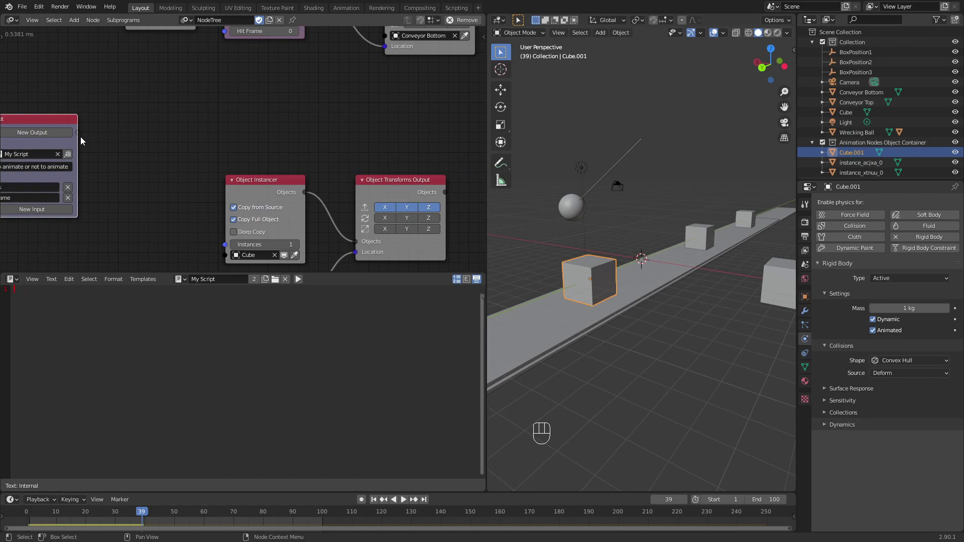
{"action": "key", "text": "ctrl+a"}
{"action": "type", "text": "to ani"}
{"action": "key", "text": "Return"}
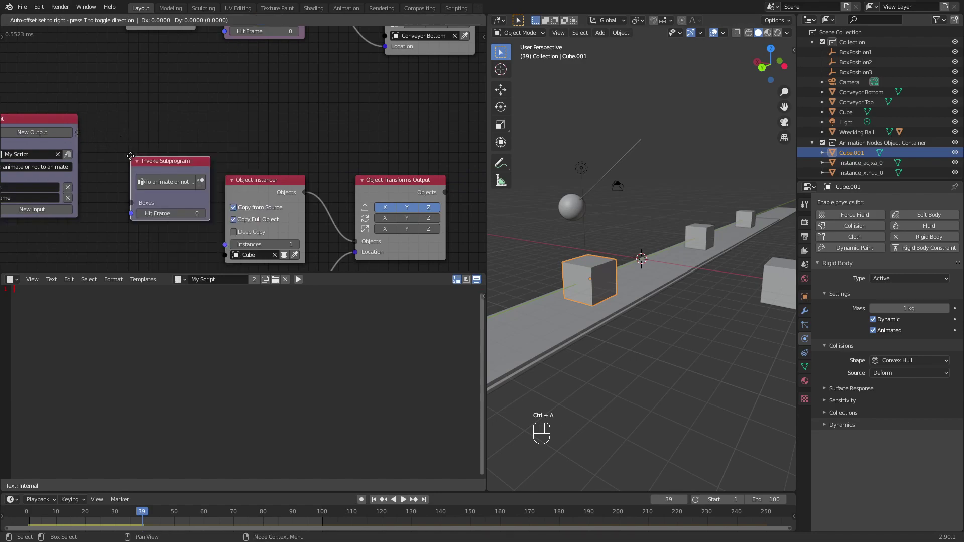
{"action": "left_click", "coordinate": [306, 89]}
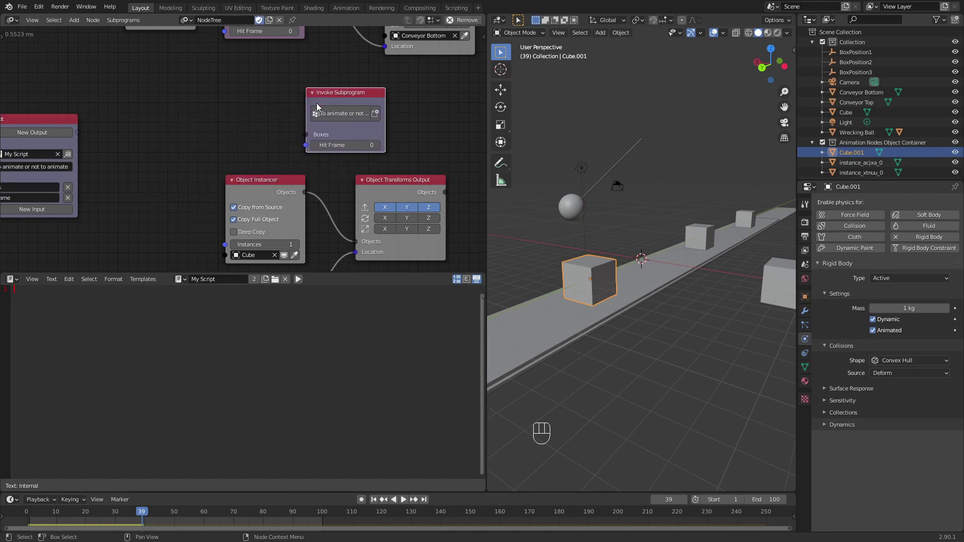
{"action": "left_click_drag", "start_coordinate": [305, 192], "coordinate": [311, 134]}
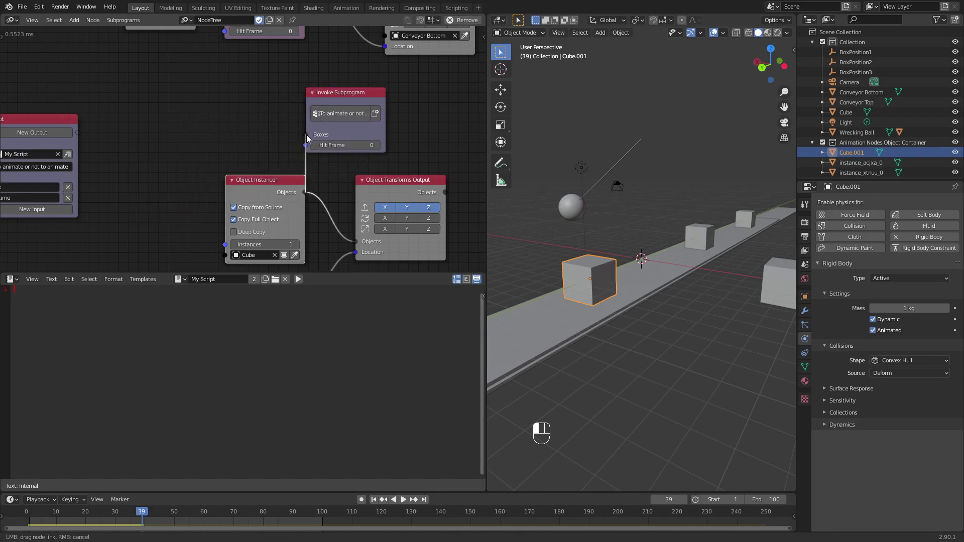
Reposition the "To animate or not to animate" Invoke Subprogram node above the Object Transforms Output node.
{"action": "left_click_drag", "start_coordinate": [328, 99], "coordinate": [353, 101]}
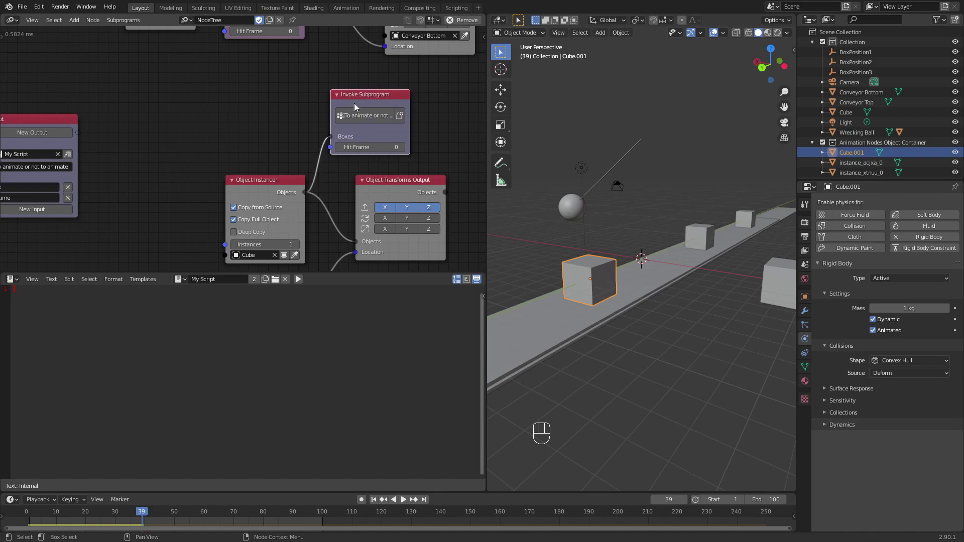
{"action": "scroll", "coordinate": [276, 250], "scroll_direction": "up", "scroll_amount": 3}
{"action": "middle_click_drag", "start_coordinate": [307, 247], "coordinate": [253, 224]}
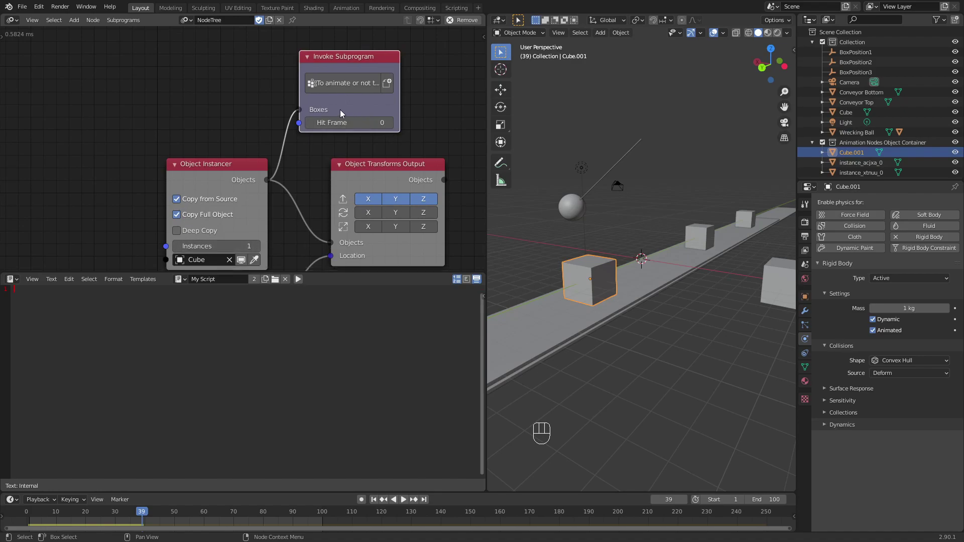
{"action": "scroll", "coordinate": [308, 143], "scroll_direction": "down", "scroll_amount": 1}
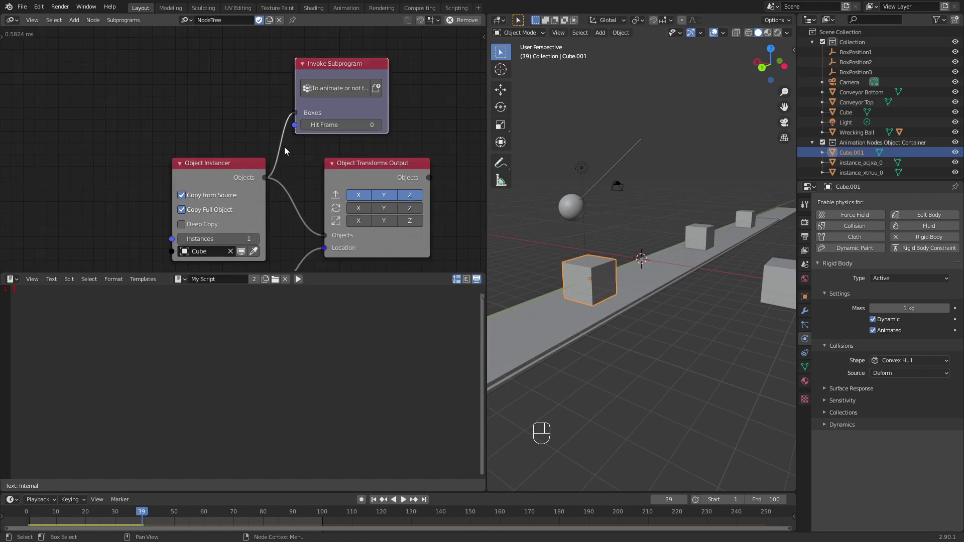
Enlarge the node editor and link the Hit Frame integer node with value 22 to the new Invoke Subprogram node's Hit Frame input.
{"action": "scroll", "coordinate": [284, 148], "scroll_direction": "down", "scroll_amount": 5}
{"action": "middle_click_drag", "start_coordinate": [279, 155], "coordinate": [344, 135]}
{"action": "left_click_drag", "start_coordinate": [351, 272], "coordinate": [353, 428]}
{"action": "middle_click_drag", "start_coordinate": [317, 224], "coordinate": [299, 281]}
{"action": "scroll", "coordinate": [295, 272], "scroll_direction": "down", "scroll_amount": 1}
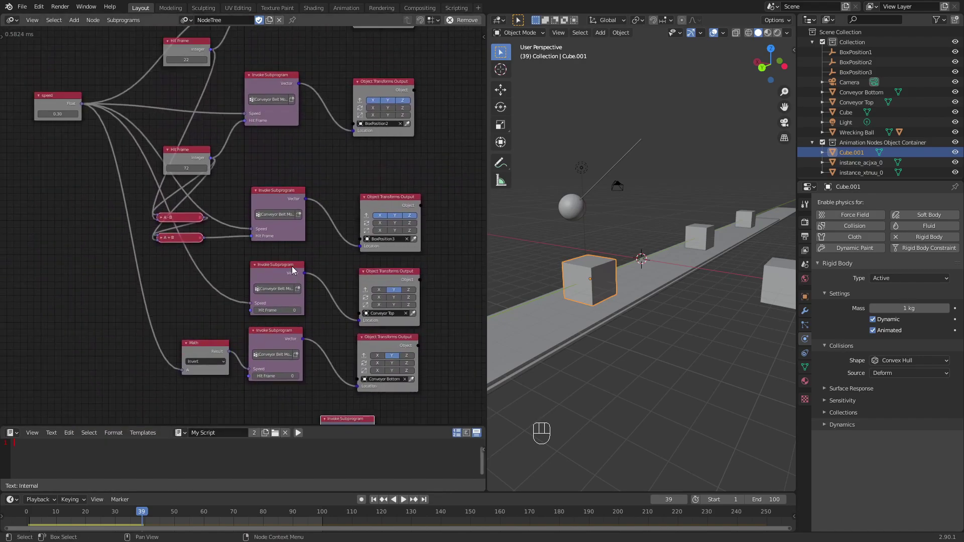
{"action": "scroll", "coordinate": [281, 123], "scroll_direction": "down", "scroll_amount": 3}
{"action": "middle_click_drag", "start_coordinate": [274, 95], "coordinate": [266, 49]}
{"action": "left_click_drag", "start_coordinate": [209, 40], "coordinate": [294, 362]}
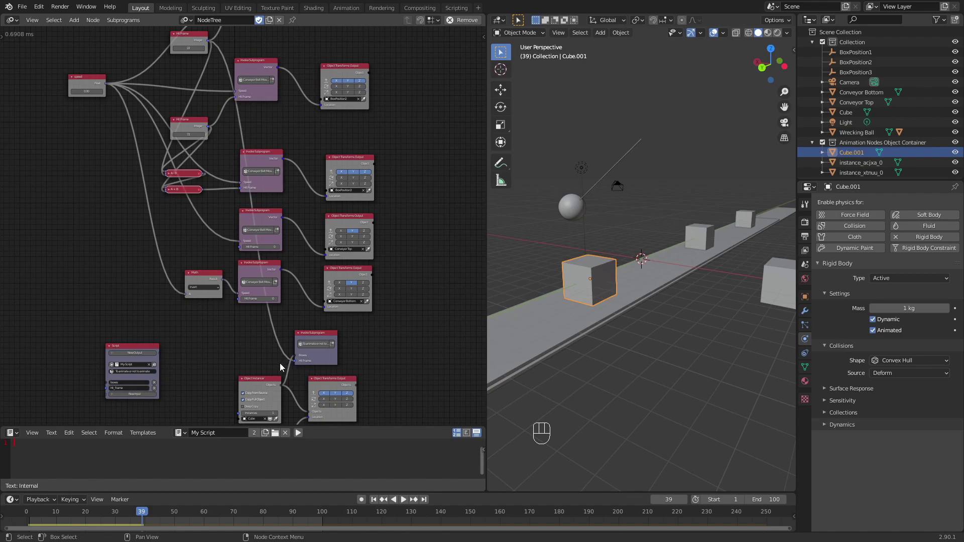
{"action": "scroll", "coordinate": [305, 362], "scroll_direction": "up", "scroll_amount": 3}
{"action": "scroll", "coordinate": [305, 363], "scroll_direction": "up", "scroll_amount": 2}
{"action": "middle_click_drag", "start_coordinate": [307, 385], "coordinate": [276, 114]}
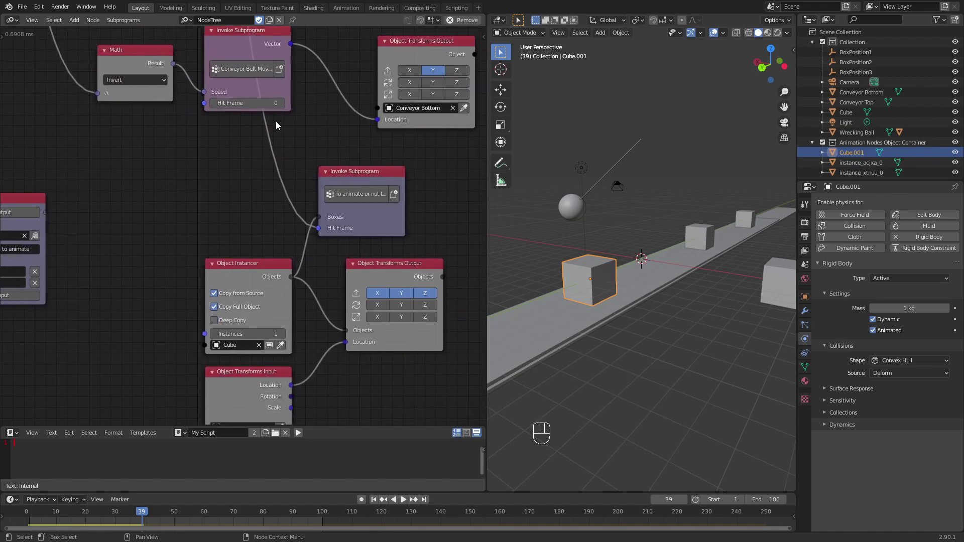
{"action": "scroll", "coordinate": [278, 116], "scroll_direction": "up", "scroll_amount": 2}
{"action": "middle_click_drag", "start_coordinate": [343, 164], "coordinate": [341, 143]}
Rewind to frame 0 and enlarge the Text Editor area below the nodes, saving the file.
{"action": "left_click_drag", "start_coordinate": [29, 511], "coordinate": [27, 513]}
{"action": "middle_click_drag", "start_coordinate": [204, 258], "coordinate": [350, 259]}
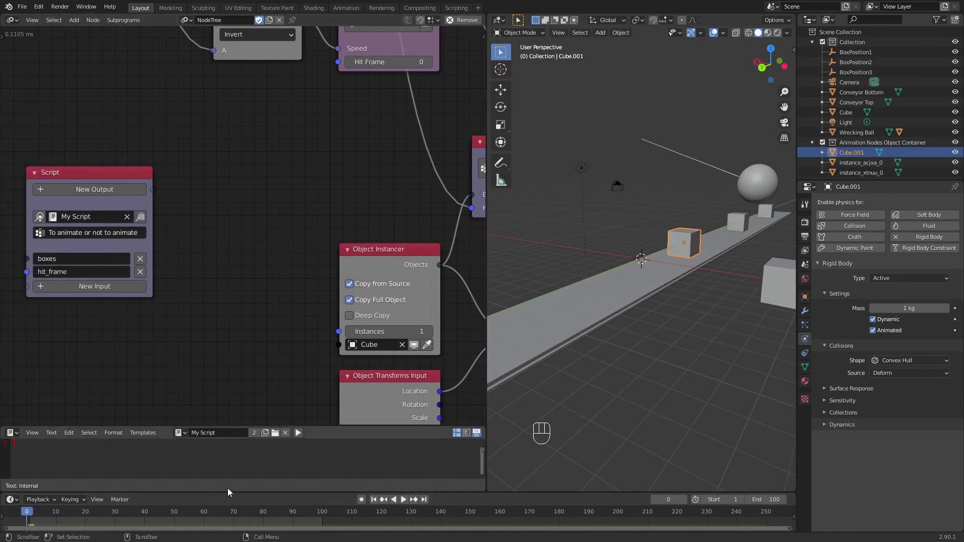
{"action": "left_click_drag", "start_coordinate": [339, 312], "coordinate": [340, 312]}
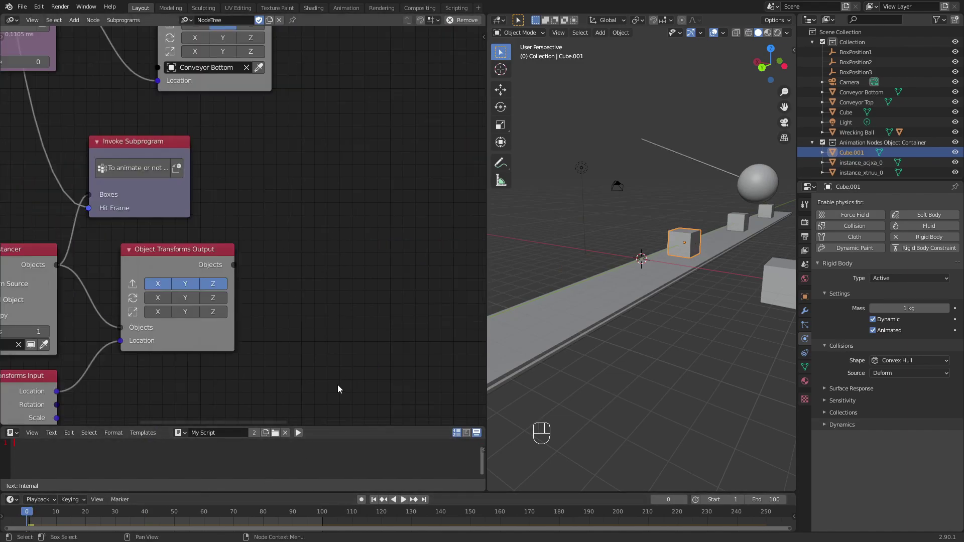
{"action": "left_click_drag", "start_coordinate": [337, 426], "coordinate": [338, 302]}
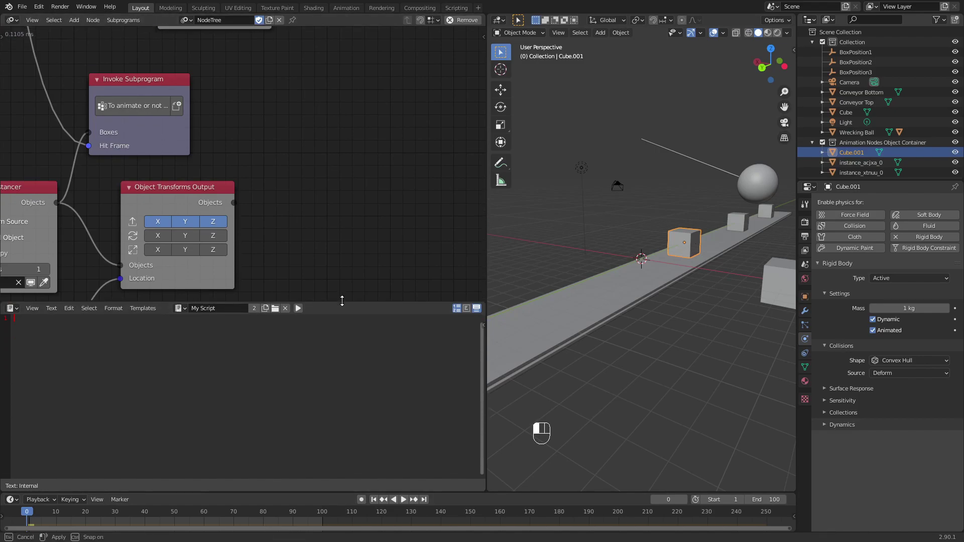
{"action": "middle_click_drag", "start_coordinate": [212, 267], "coordinate": [428, 248]}
{"action": "key", "text": "ctrl+s"}
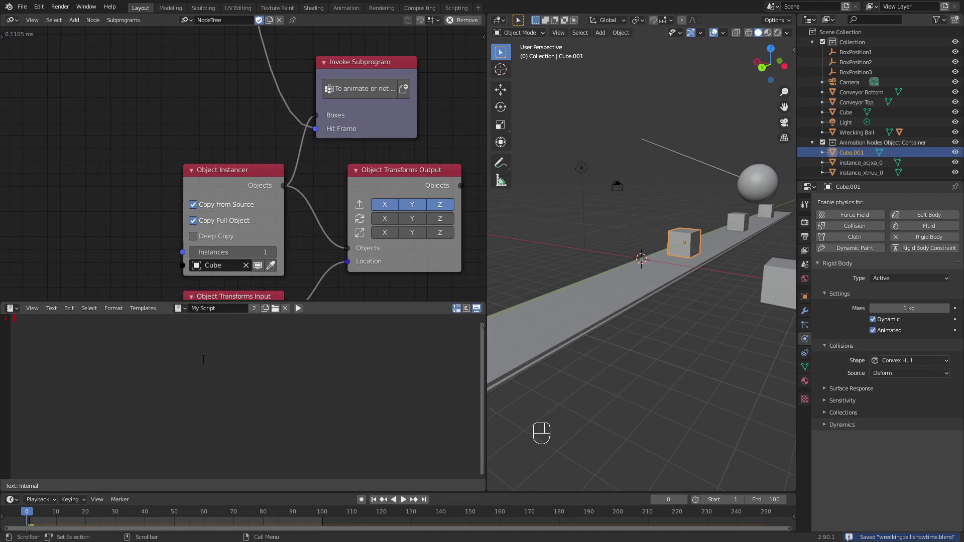
In My Script, write a "for box in boxes:" loop setting box.rigid_body.kinematic = True, with the path copied from Cube.001's Animated property.
{"action": "type", "text": "or box"}
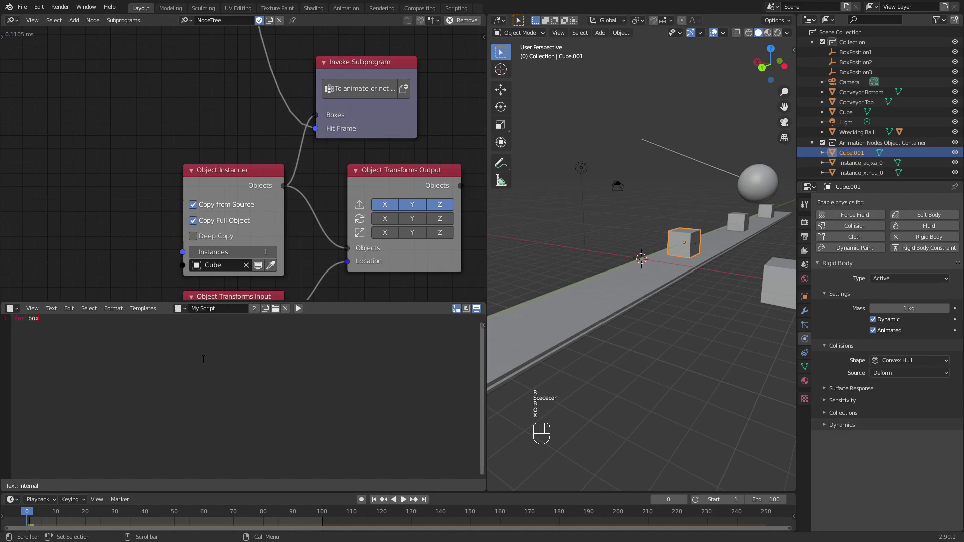
{"action": "type", "text": " in boxes:"}
{"action": "key", "text": "Return"}
{"action": "type", "text": "box."}
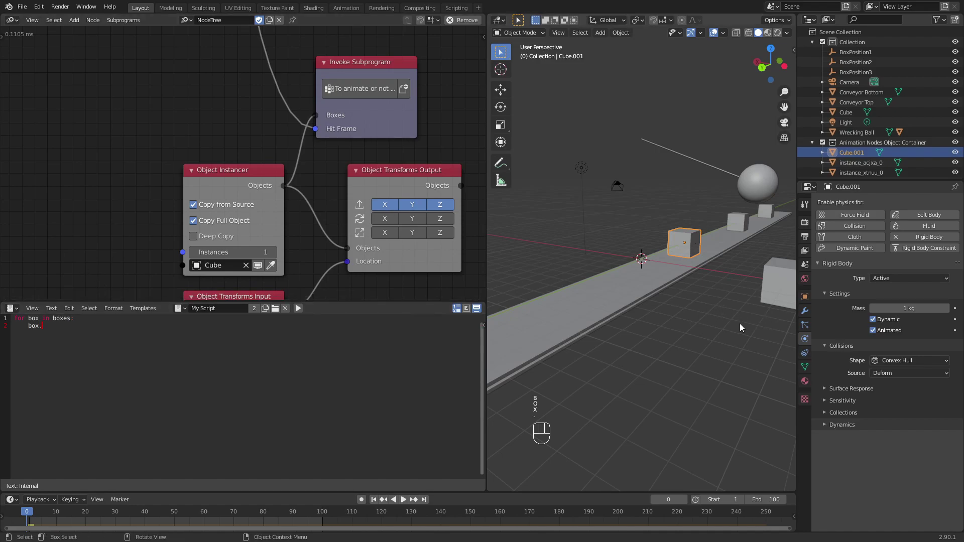
{"action": "right_click", "coordinate": [890, 331]}
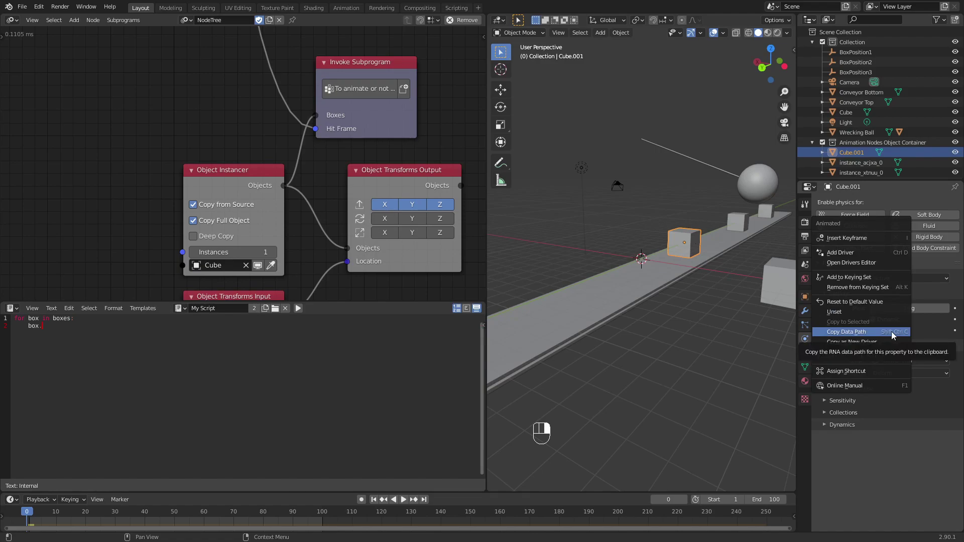
{"action": "left_click", "coordinate": [878, 332]}
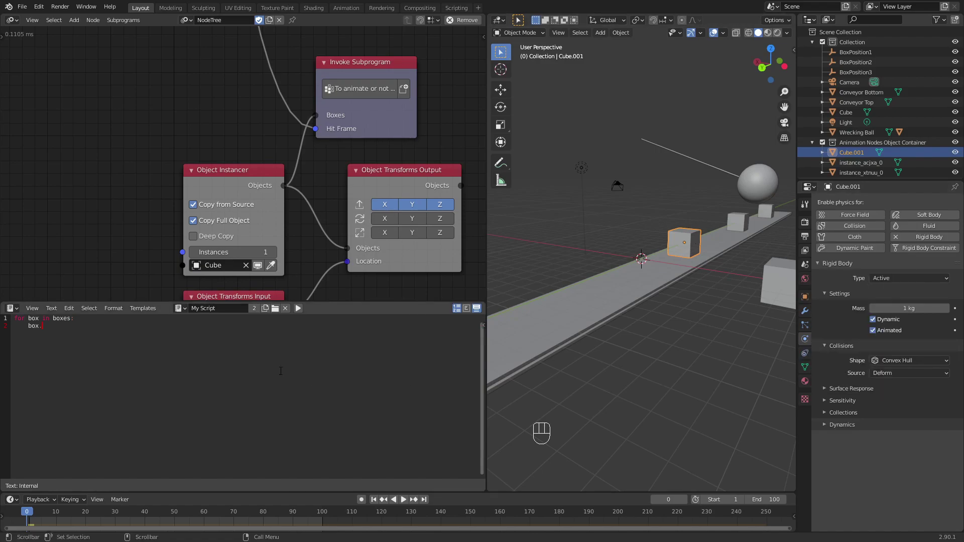
{"action": "key", "text": "ctrl+v"}
{"action": "type", "text": "= True"}
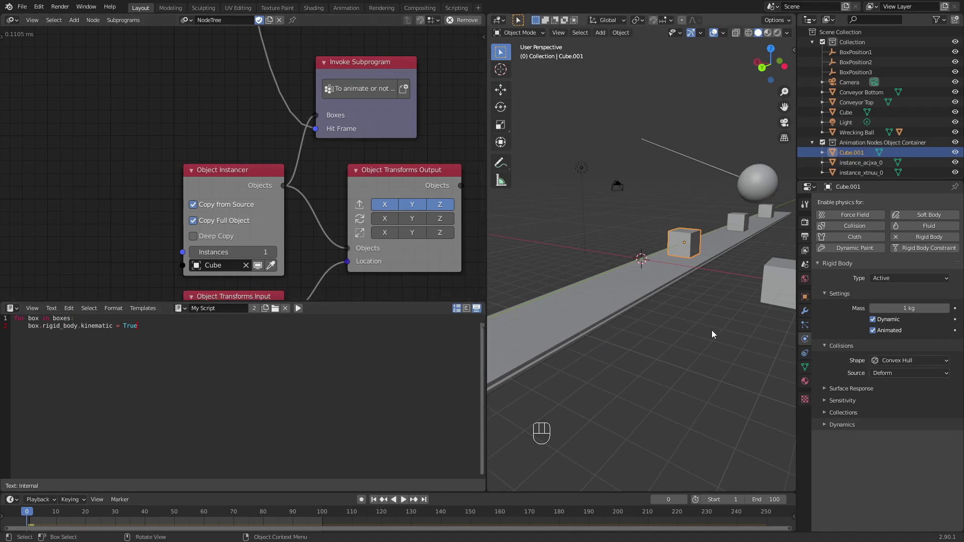
Play the animation to check the boxes with kinematic set to True, and rewind to frame 0.
{"action": "key", "text": "space"}
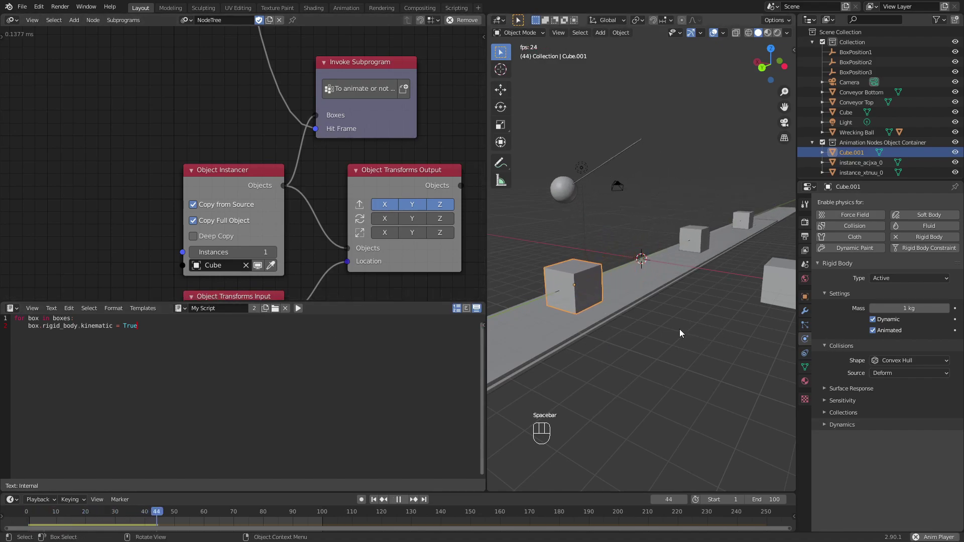
{"action": "key", "text": "space"}
{"action": "left_click_drag", "start_coordinate": [54, 511], "coordinate": [27, 511]}
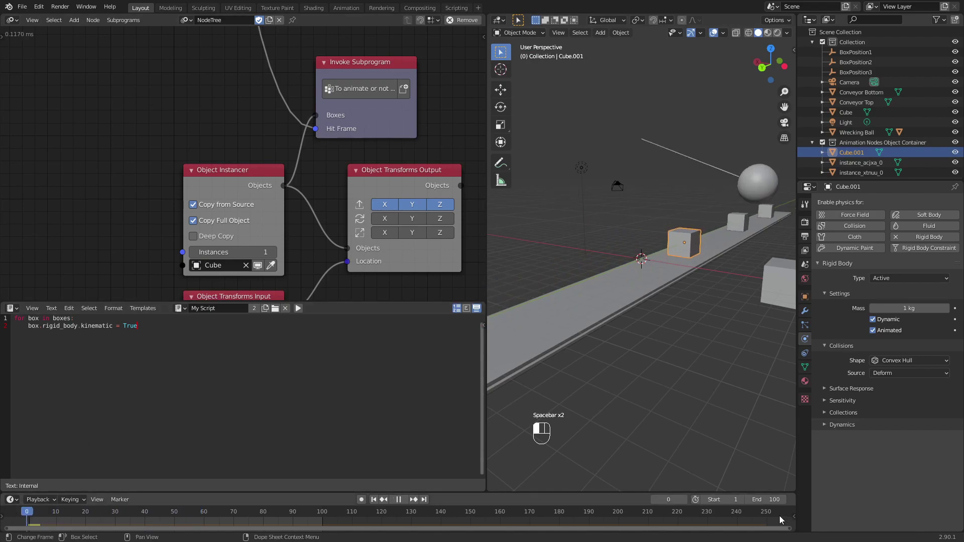
Set the kinematic value in the script loop to False and save the file.
{"action": "double_click", "coordinate": [130, 325]}
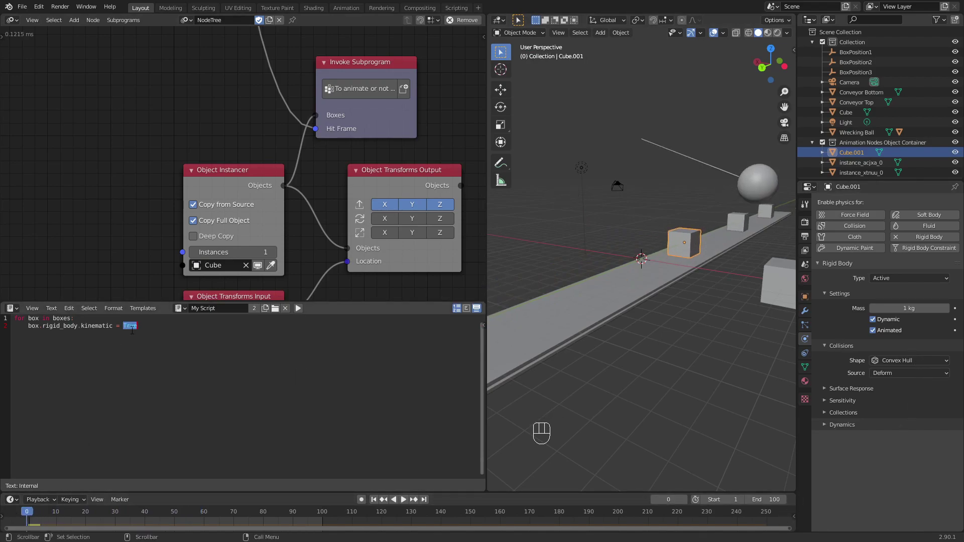
{"action": "type", "text": "False"}
{"action": "key", "text": "ctrl+s"}
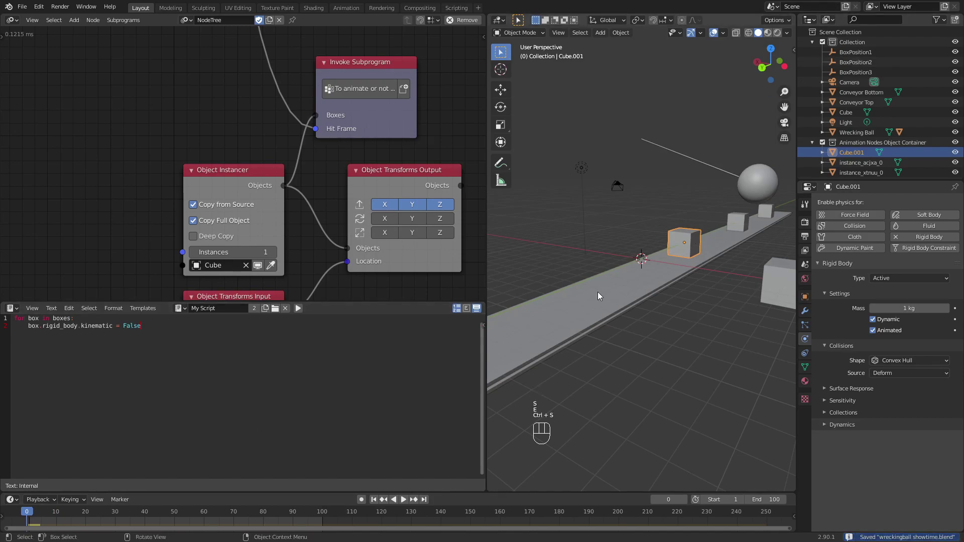
Play and scrub the animation to check the box motion and Animated state with kinematic set to False, returning to frame 1.
{"action": "key", "text": "space"}
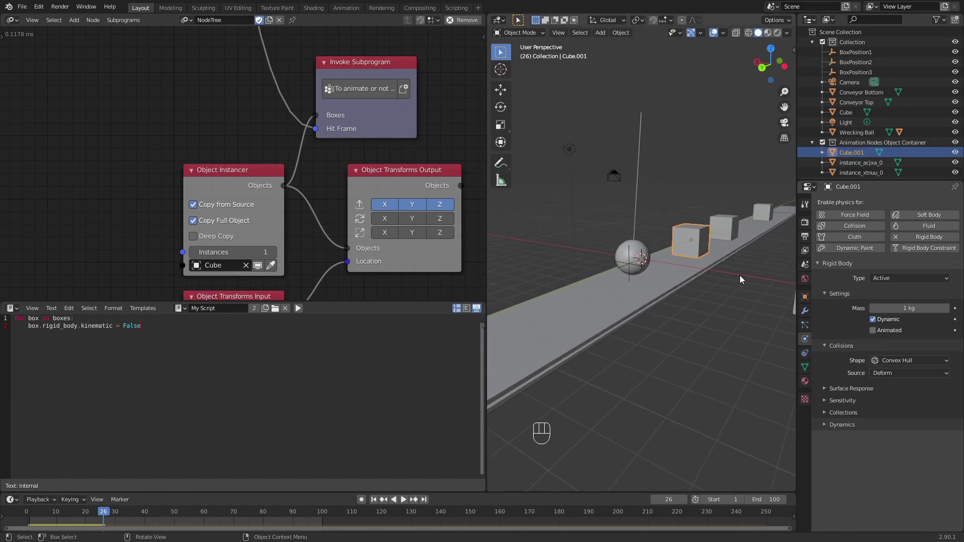
{"action": "key", "text": "space"}
{"action": "key", "text": "space"}
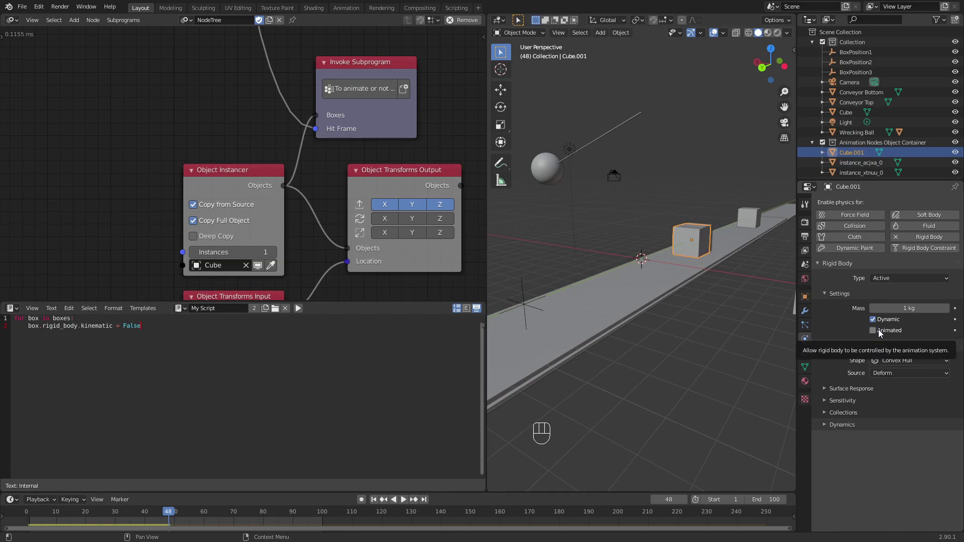
{"action": "key", "text": "space"}
{"action": "left_click_drag", "start_coordinate": [30, 513], "coordinate": [90, 516]}
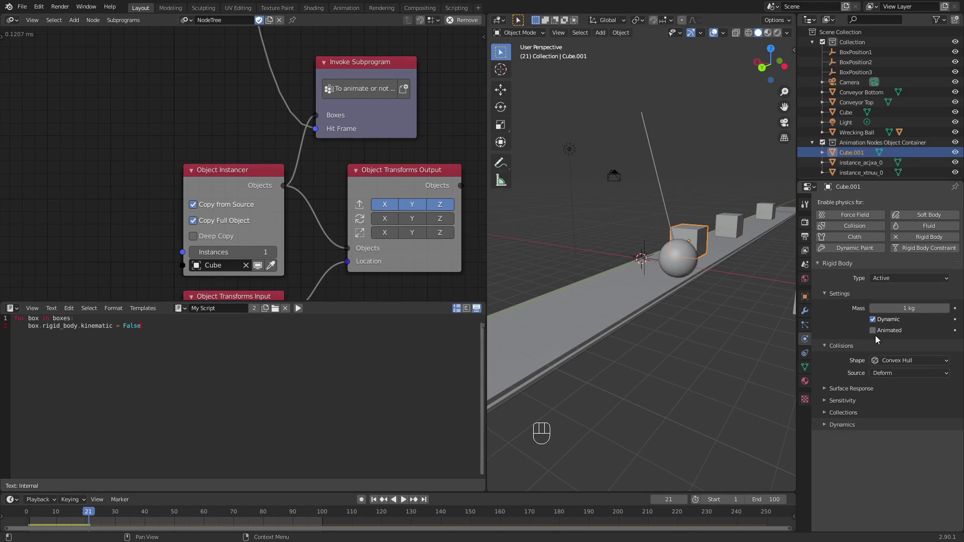
{"action": "left_click_drag", "start_coordinate": [89, 514], "coordinate": [27, 512]}
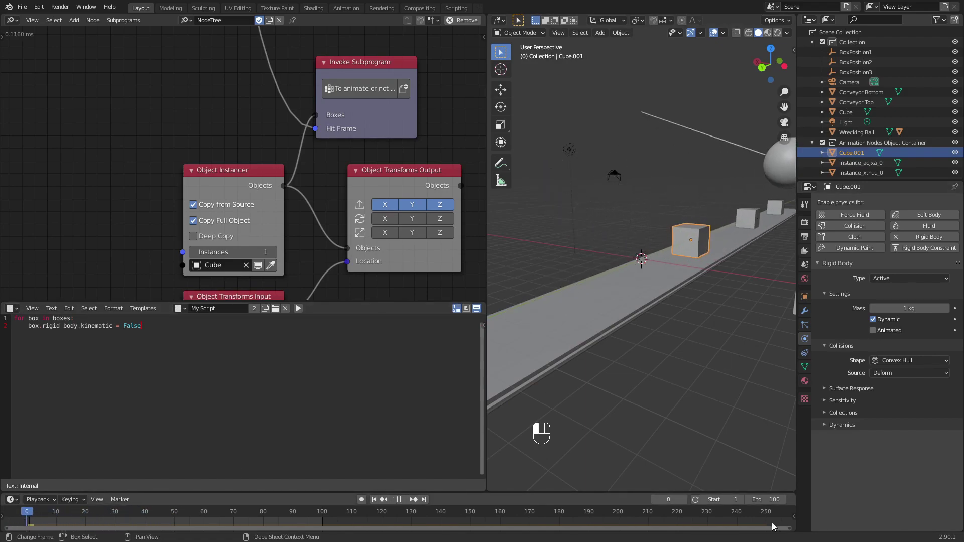
{"action": "left_click", "coordinate": [33, 513]}
{"action": "mouse_move", "coordinate": [27, 516]}
{"action": "left_mouse_down"}
{"action": "mouse_move", "coordinate": [115, 515]}
{"action": "mouse_move", "coordinate": [29, 517]}
{"action": "left_mouse_up"}
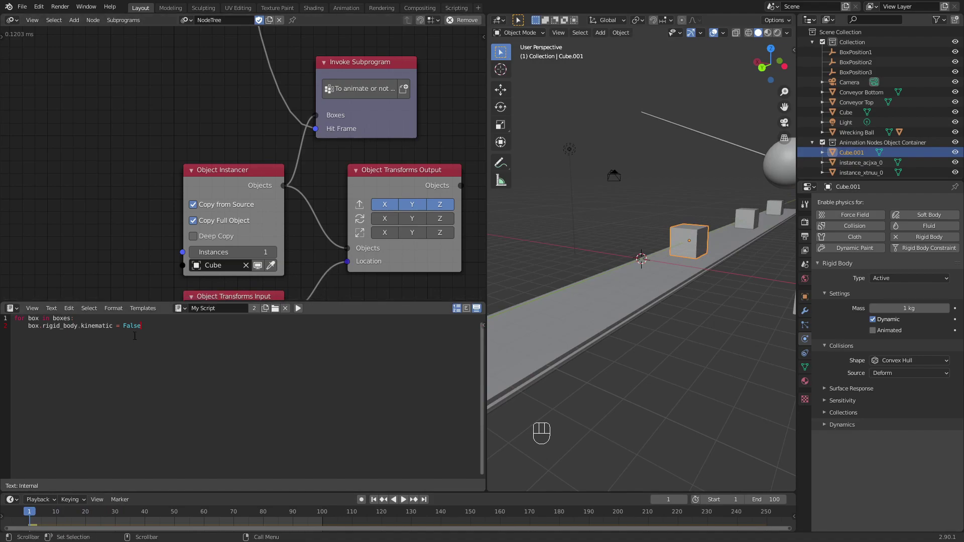
Above the loop, add the line current_frame = bpy.context.scene.frame_current, followed by a blank line.
{"action": "left_click", "coordinate": [105, 321]}
{"action": "key", "text": "Left"}
{"action": "key", "text": "Return"}
{"action": "key", "text": "Return"}
{"action": "key", "text": "Return"}
{"action": "key", "text": "Up"}
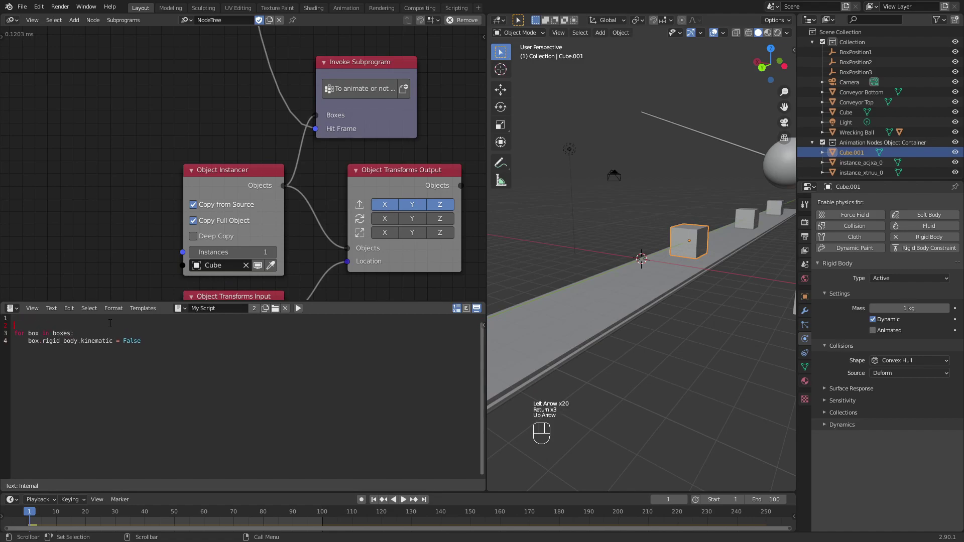
{"action": "type", "text": "cure"}
{"action": "key", "text": "BackSpace"}
{"action": "type", "text": "rent_frame ="}
{"action": "key", "text": "BackSpace"}
{"action": "key", "text": "BackSpace"}
{"action": "type", "text": "="}
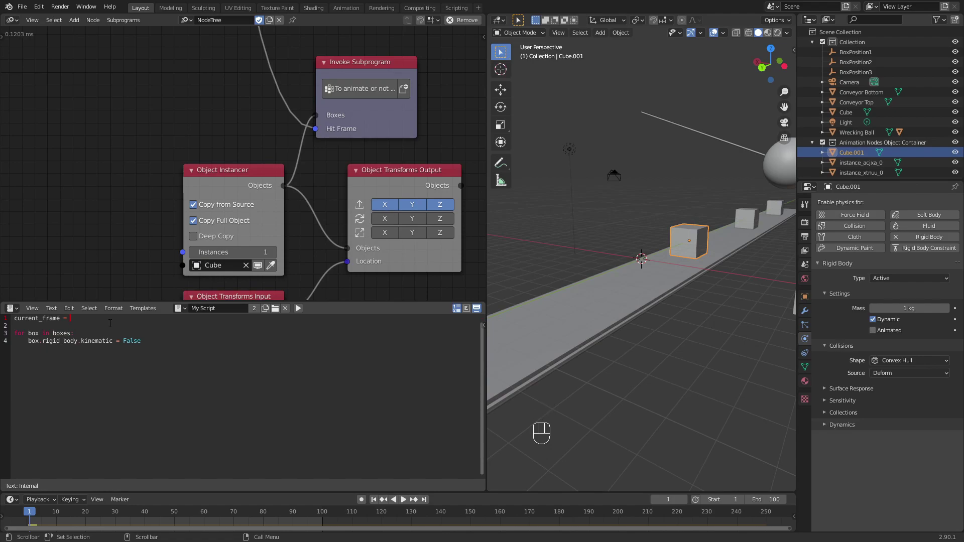
{"action": "type", "text": "bpy.context.scene.frame_"}
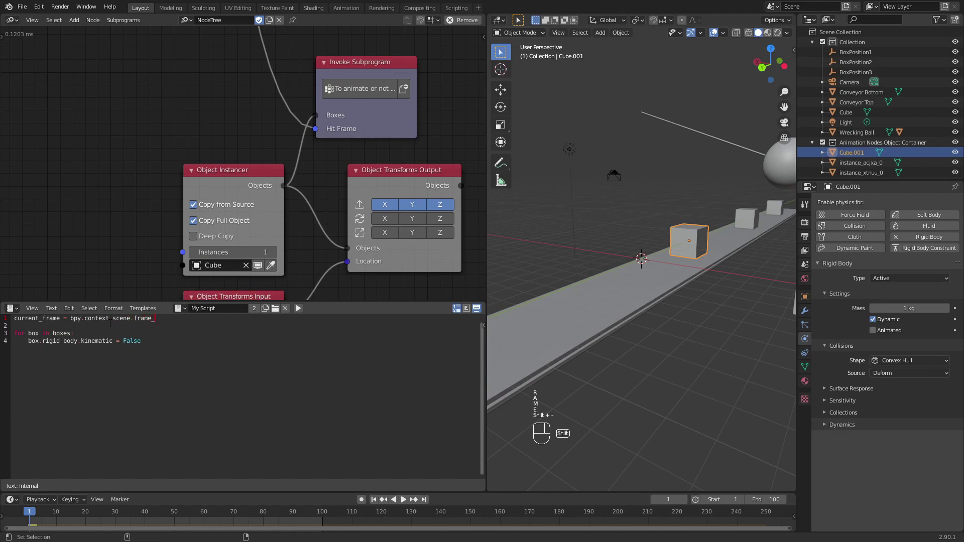
{"action": "type", "text": "current"}
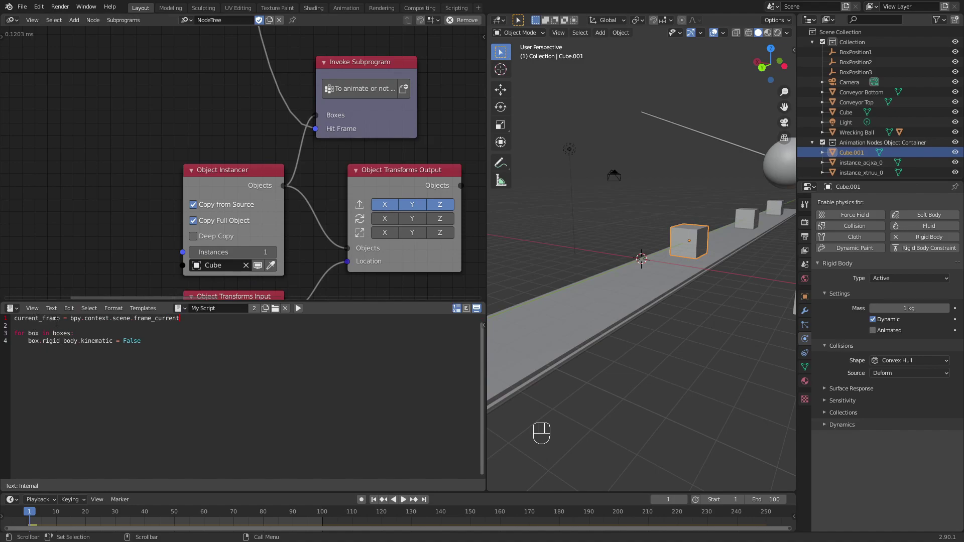
Replace the kinematic value in the loop with the expression current_frame < hit_frame.
{"action": "left_click_drag", "start_coordinate": [70, 318], "coordinate": [179, 318]}
{"action": "double_click", "coordinate": [36, 318]}
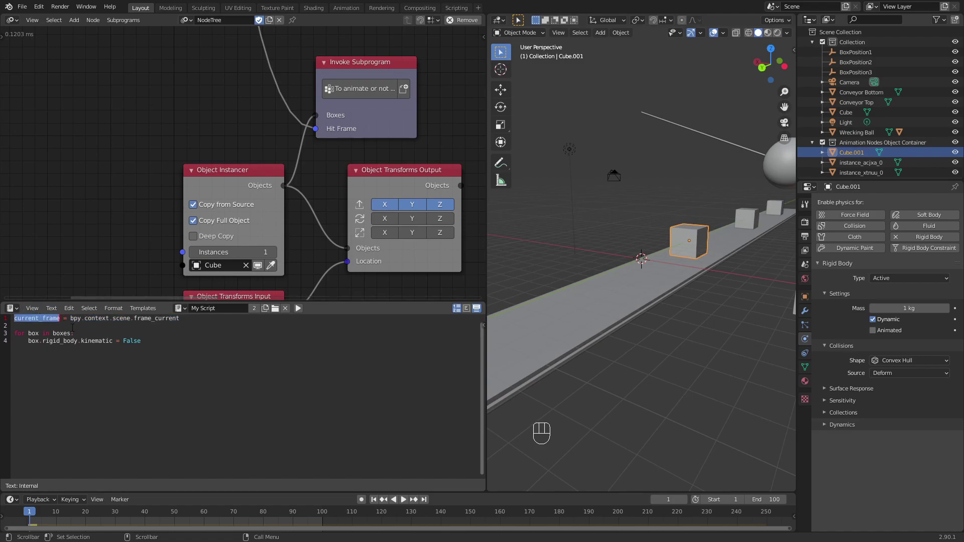
{"action": "left_click", "coordinate": [135, 341]}
{"action": "double_click", "coordinate": [132, 341]}
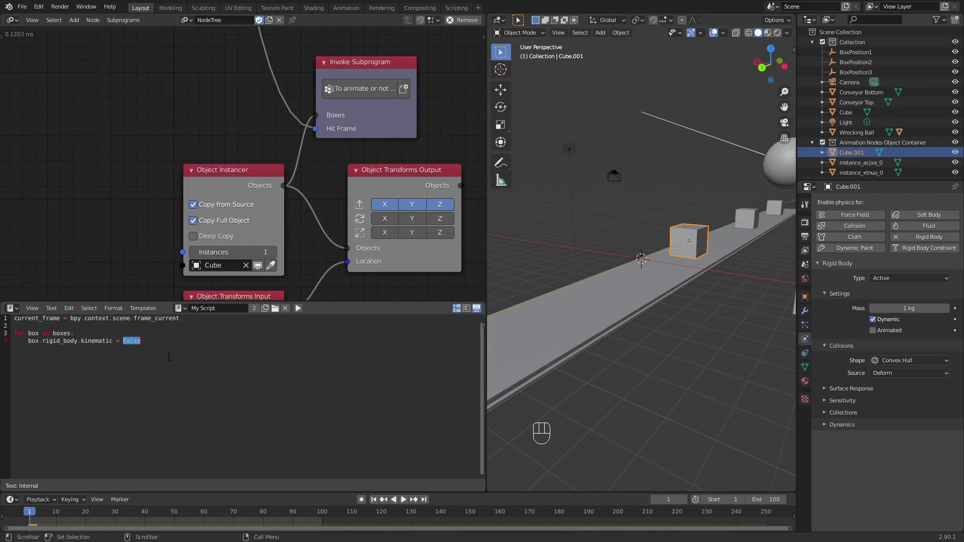
{"action": "type", "text": "current_frame < hit_frame"}
Play and scrub the animation to check how the first box behaves around the hit frame, and rewind to frame 0.
{"action": "key", "text": "space"}
{"action": "mouse_move", "coordinate": [37, 512]}
{"action": "left_mouse_down"}
{"action": "mouse_move", "coordinate": [168, 511]}
{"action": "mouse_move", "coordinate": [40, 522]}
{"action": "mouse_move", "coordinate": [115, 524]}
{"action": "mouse_move", "coordinate": [127, 520]}
{"action": "mouse_move", "coordinate": [30, 521]}
{"action": "left_mouse_up"}
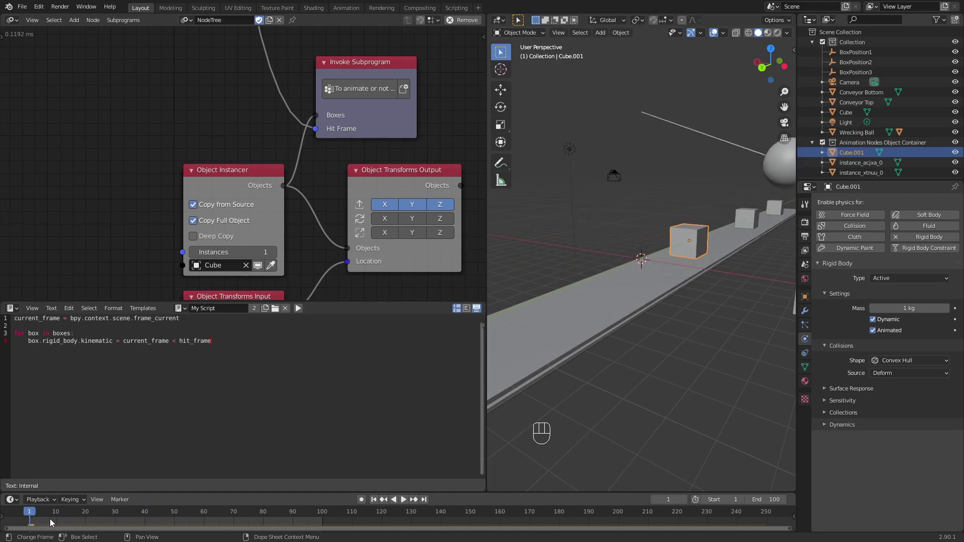
{"action": "key", "text": "space"}
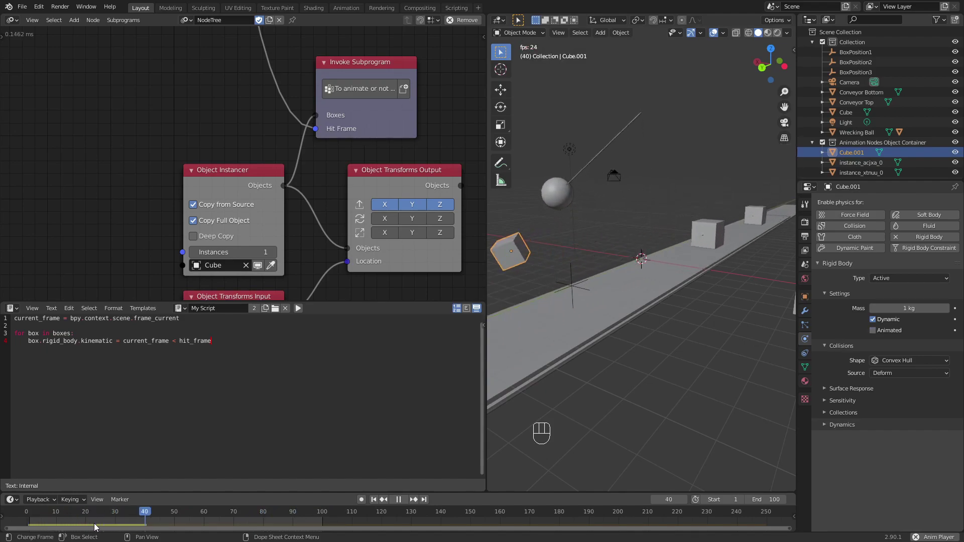
{"action": "key", "text": "space"}
{"action": "left_click_drag", "start_coordinate": [174, 513], "coordinate": [127, 517]}
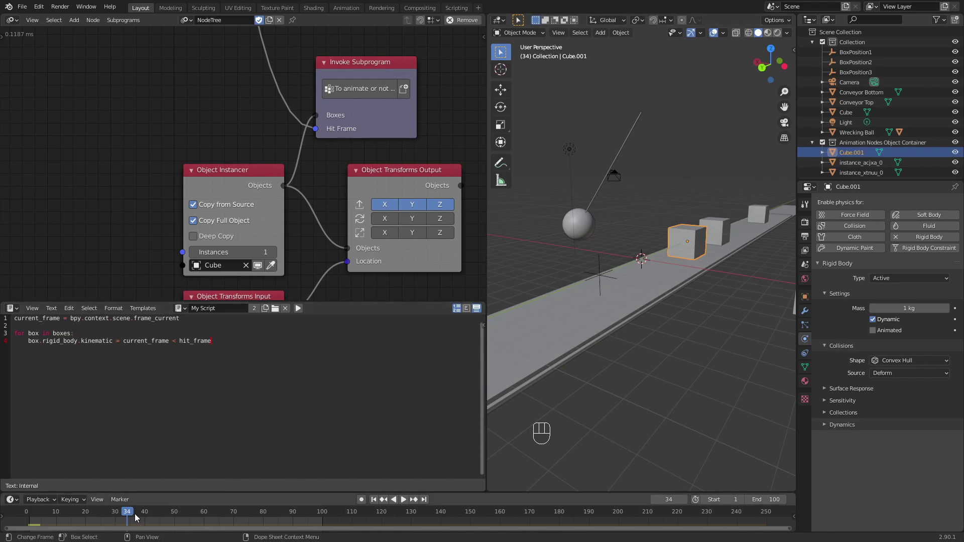
{"action": "left_click_drag", "start_coordinate": [128, 514], "coordinate": [24, 519]}
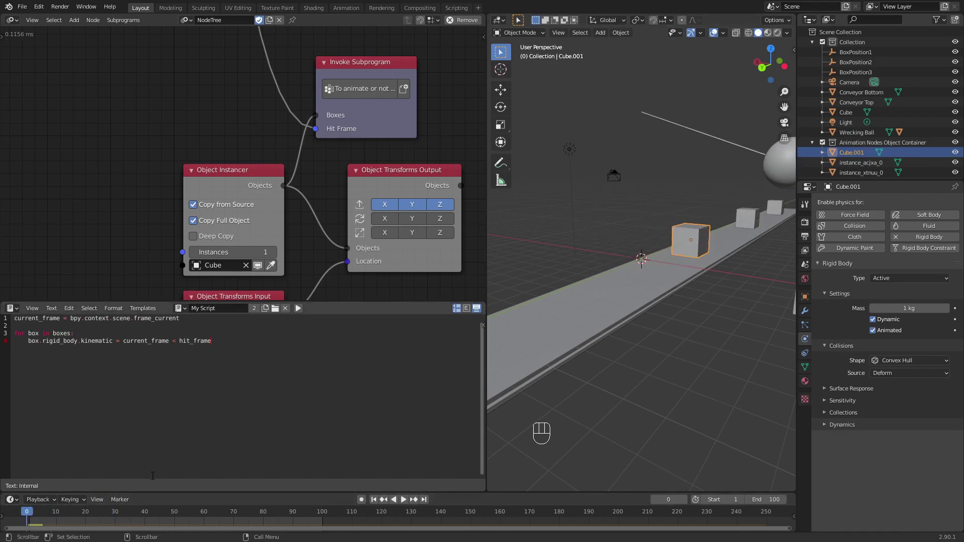
{"action": "scroll", "coordinate": [309, 243], "scroll_direction": "down", "scroll_amount": 4}
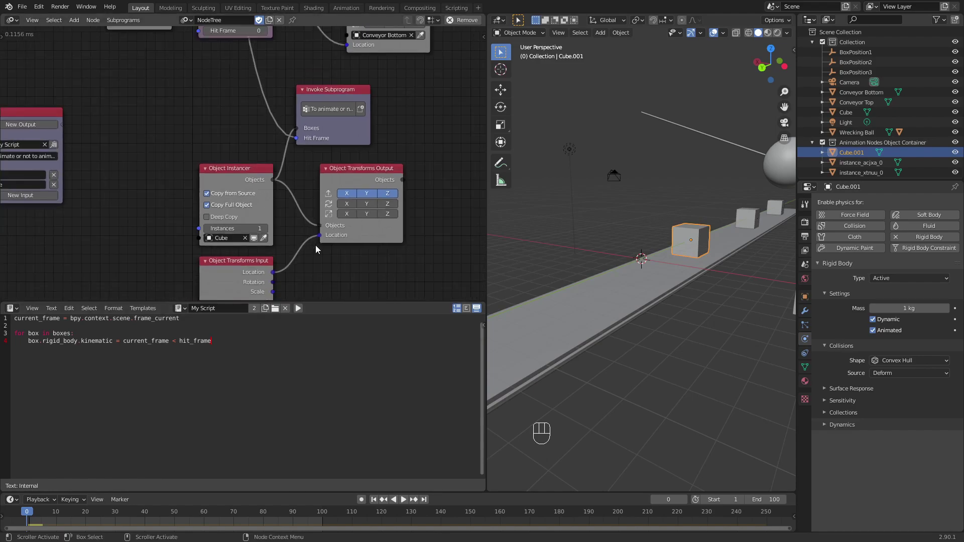
Save the script to disk as My Script in the 2020-10-08 Wrecking Ball folder.
{"action": "scroll", "coordinate": [310, 262], "scroll_direction": "down", "scroll_amount": 2}
{"action": "scroll", "coordinate": [313, 254], "scroll_direction": "down", "scroll_amount": 1}
{"action": "middle_click_drag", "start_coordinate": [316, 260], "coordinate": [319, 153]}
{"action": "scroll", "coordinate": [323, 183], "scroll_direction": "down", "scroll_amount": 1}
{"action": "scroll", "coordinate": [323, 177], "scroll_direction": "up", "scroll_amount": 2}
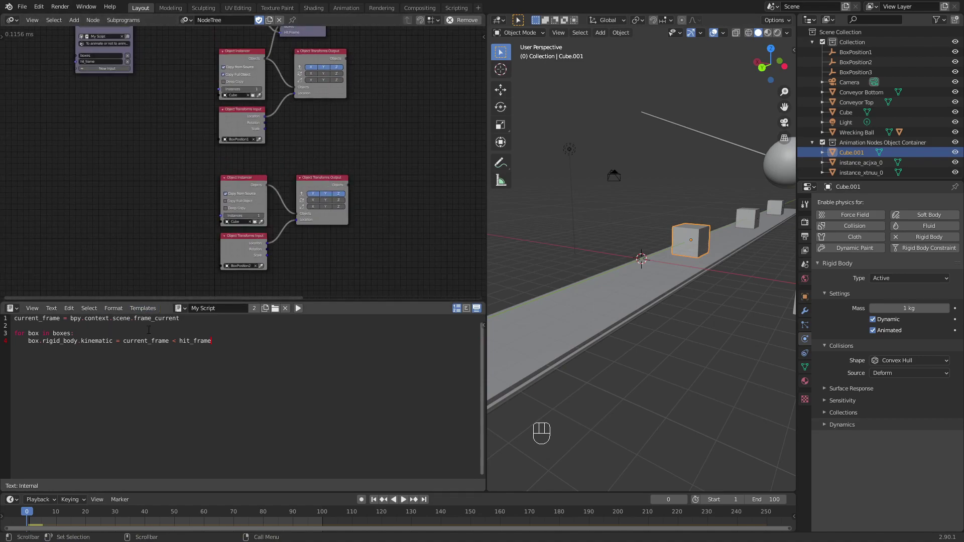
{"action": "key", "text": "ctrl+s"}
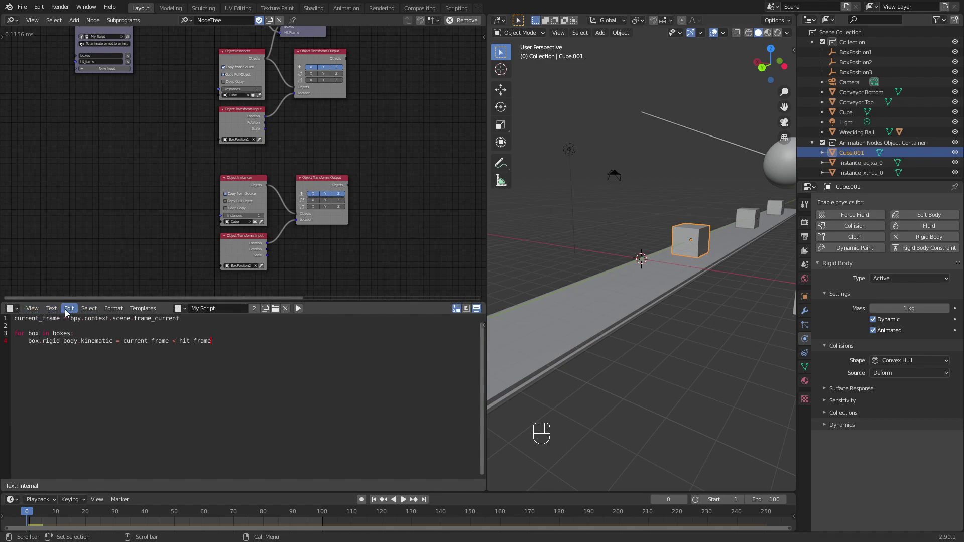
{"action": "left_click", "coordinate": [52, 308]}
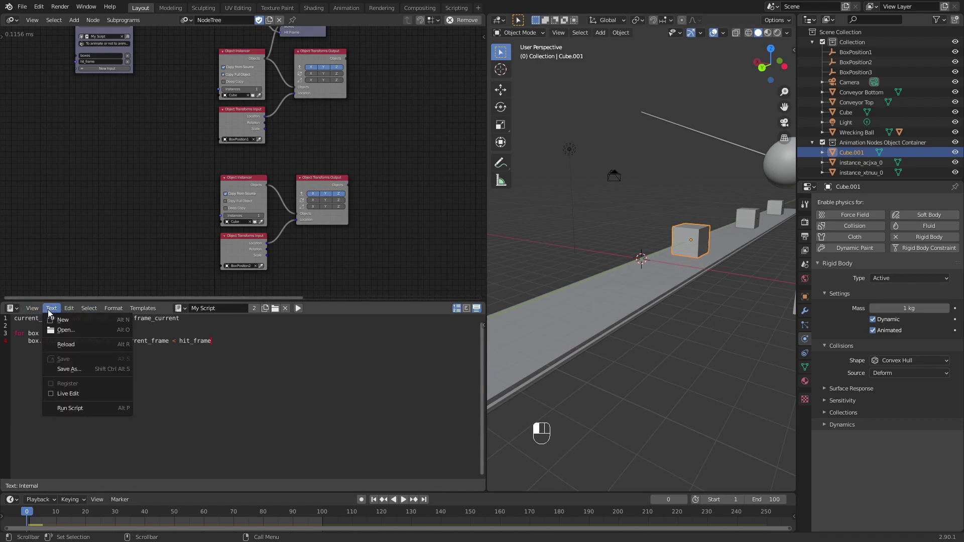
{"action": "left_click", "coordinate": [74, 370]}
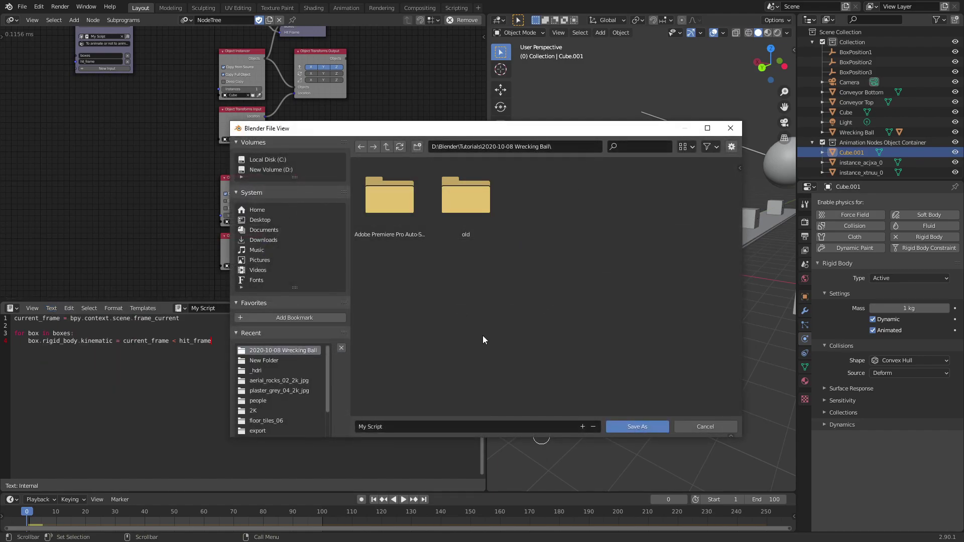
{"action": "left_click", "coordinate": [654, 426]}
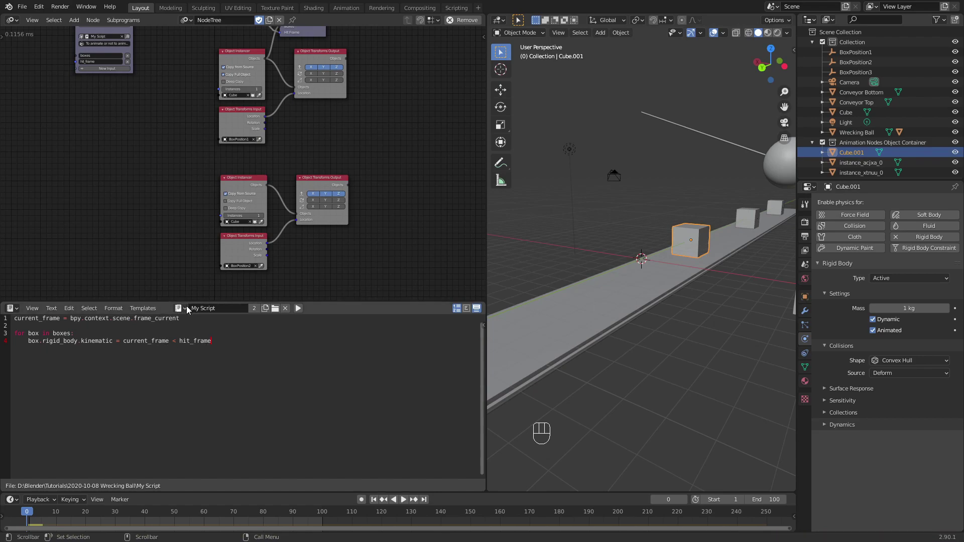
Merge the text editor area into the node editor so the node tree takes up the full height.
{"action": "right_click", "coordinate": [340, 301]}
{"action": "left_click", "coordinate": [340, 301]}
{"action": "left_click", "coordinate": [338, 343]}
Duplicate the Invoke Subprogram node above the BoxPosition2 group and link that group's Object Instancer Objects output to its Boxes input.
{"action": "scroll", "coordinate": [322, 317], "scroll_direction": "up", "scroll_amount": 3}
{"action": "scroll", "coordinate": [340, 312], "scroll_direction": "up", "scroll_amount": 2}
{"action": "middle_click_drag", "start_coordinate": [413, 186], "coordinate": [399, 218]}
{"action": "left_click", "coordinate": [325, 88]}
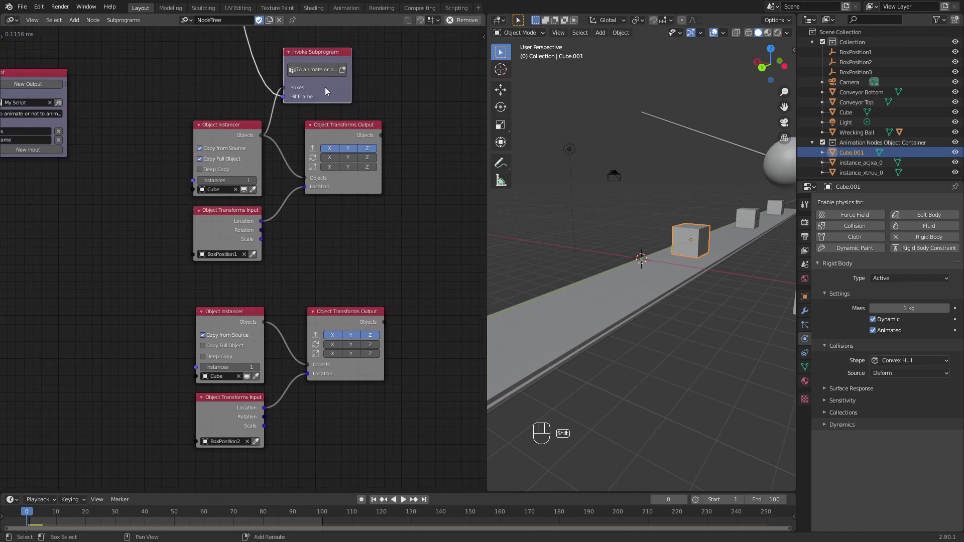
{"action": "key", "text": "shift+d"}
{"action": "left_click", "coordinate": [341, 284]}
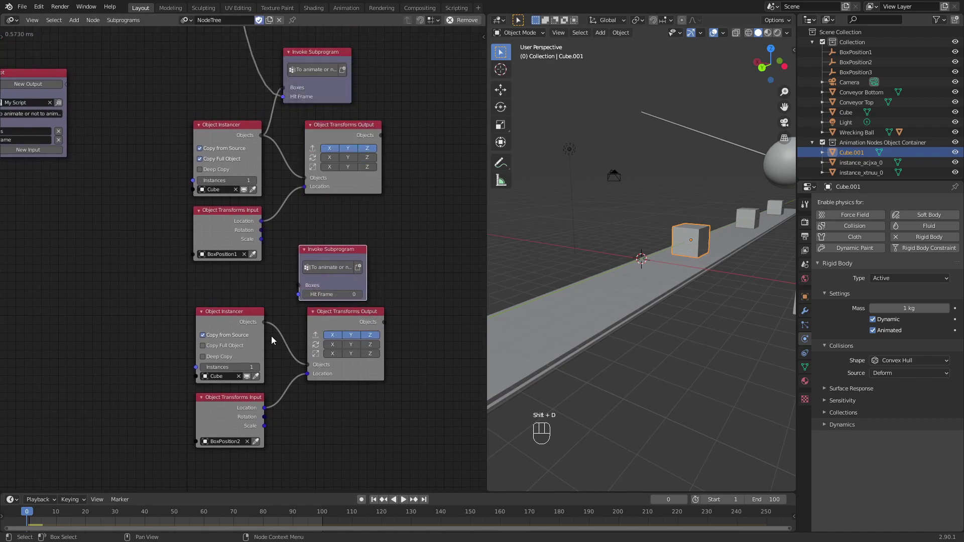
{"action": "left_click_drag", "start_coordinate": [266, 322], "coordinate": [300, 285]}
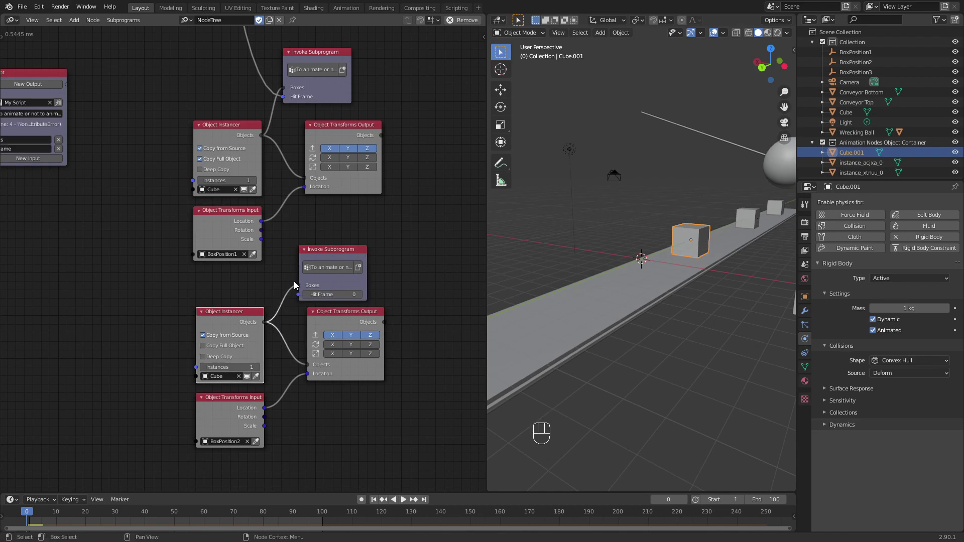
Link the second box's hit frame output from the upper nodes to the duplicated subprogram's Hit Frame input.
{"action": "scroll", "coordinate": [240, 260], "scroll_direction": "down", "scroll_amount": 3}
{"action": "middle_click_drag", "start_coordinate": [230, 215], "coordinate": [230, 323]}
{"action": "left_click_drag", "start_coordinate": [204, 45], "coordinate": [316, 465]}
Select the BoxPosition2 node group with its Invoke Subprogram node and move it further below the BoxPosition1 group.
{"action": "scroll", "coordinate": [324, 452], "scroll_direction": "up", "scroll_amount": 2}
{"action": "middle_click_drag", "start_coordinate": [328, 444], "coordinate": [300, 186]}
{"action": "left_click_drag", "start_coordinate": [389, 413], "coordinate": [234, 229]}
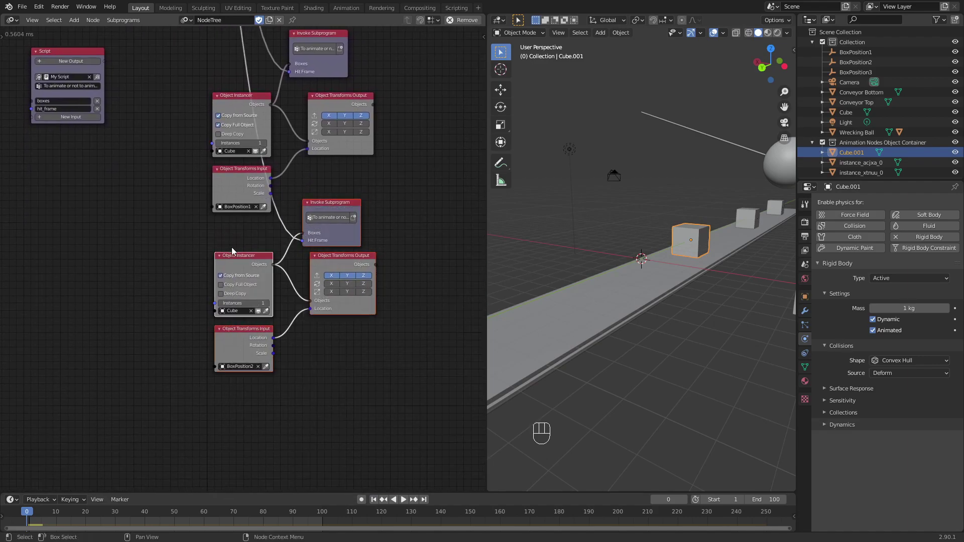
{"action": "key", "text": "g"}
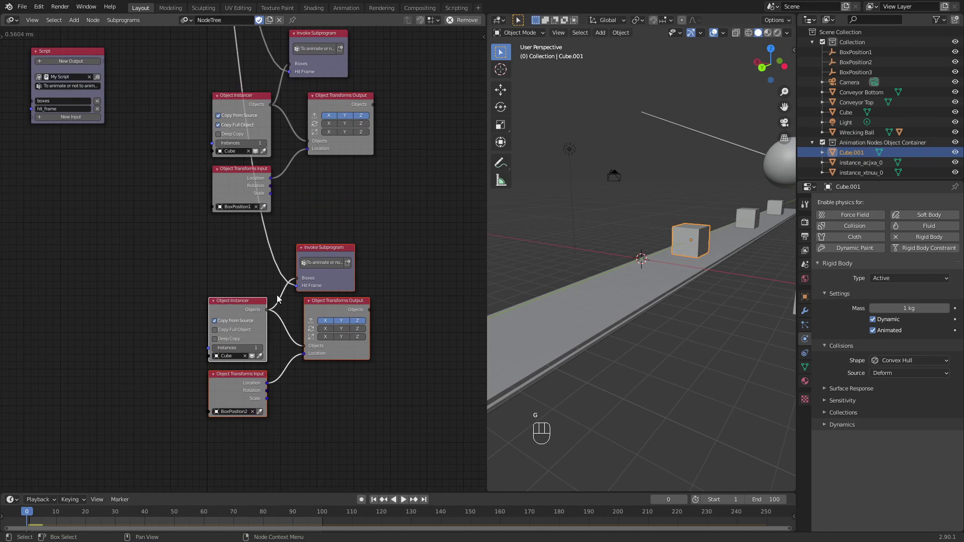
{"action": "scroll", "coordinate": [266, 297], "scroll_direction": "up", "scroll_amount": 1}
{"action": "left_click", "coordinate": [304, 297]}
{"action": "middle_click_drag", "start_coordinate": [304, 297], "coordinate": [307, 281]}
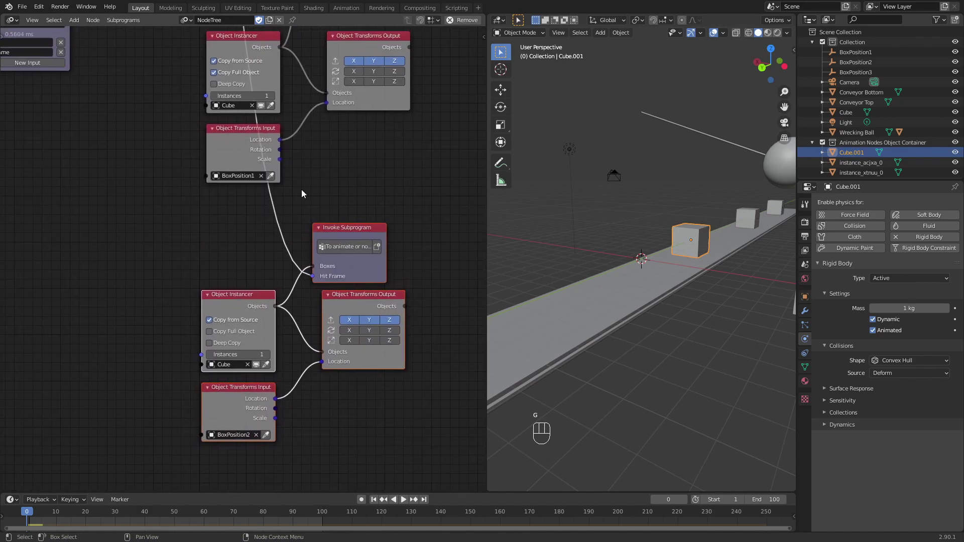
Enable snapping in the node editor and save the Blender file.
{"action": "left_click", "coordinate": [421, 20]}
{"action": "key", "text": "ctrl+s"}
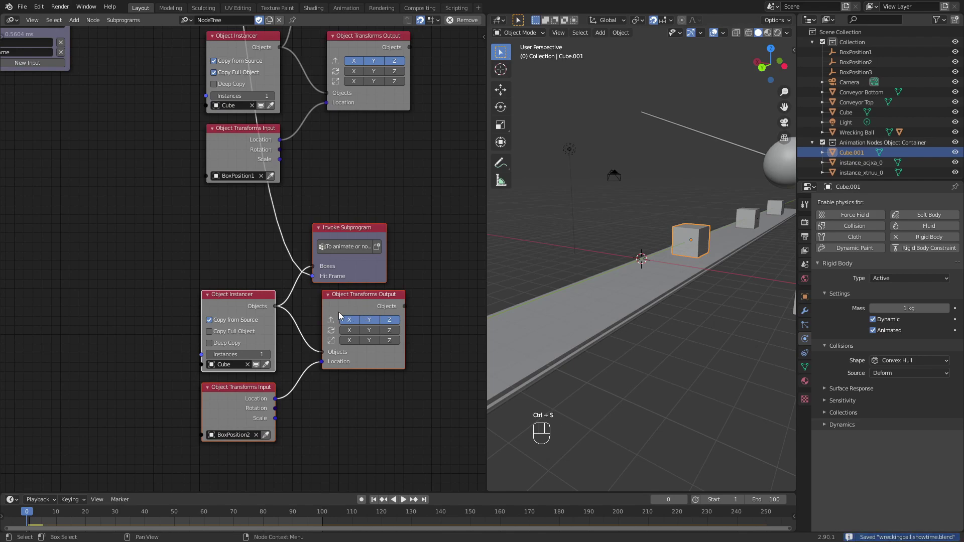
{"action": "middle_click_drag", "start_coordinate": [372, 304], "coordinate": [368, 304]}
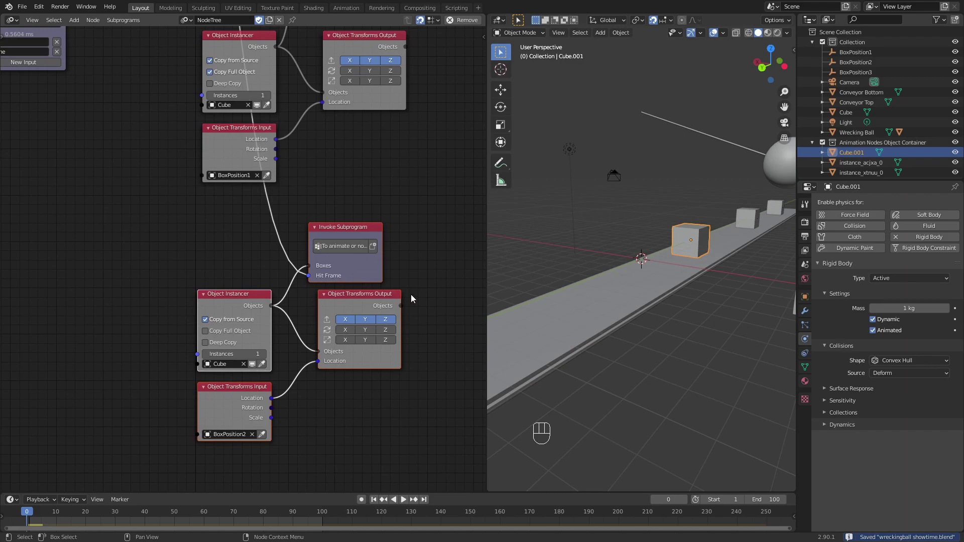
Play the animation past the second hit and select the second box instance to check its rigid body settings.
{"action": "key", "text": "space"}
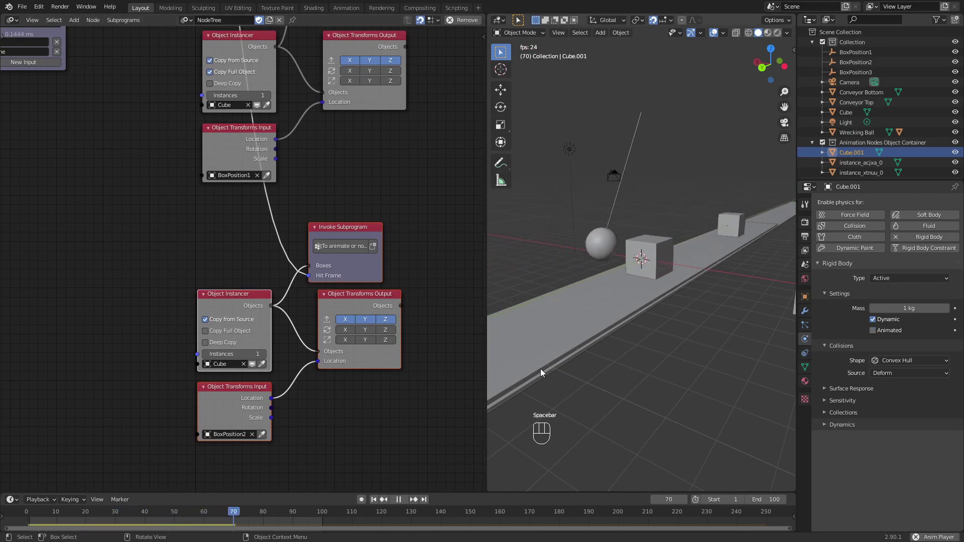
{"action": "key", "text": "space"}
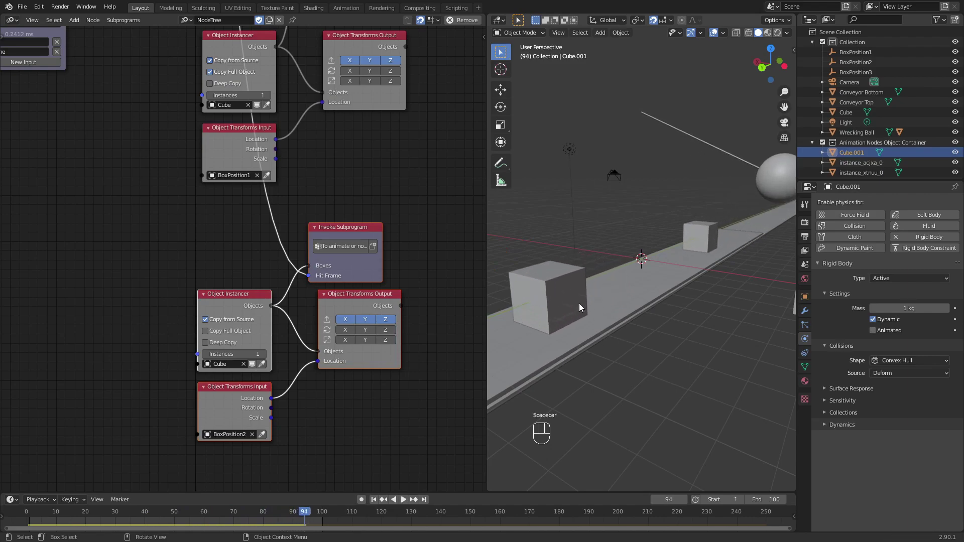
{"action": "left_click", "coordinate": [564, 308]}
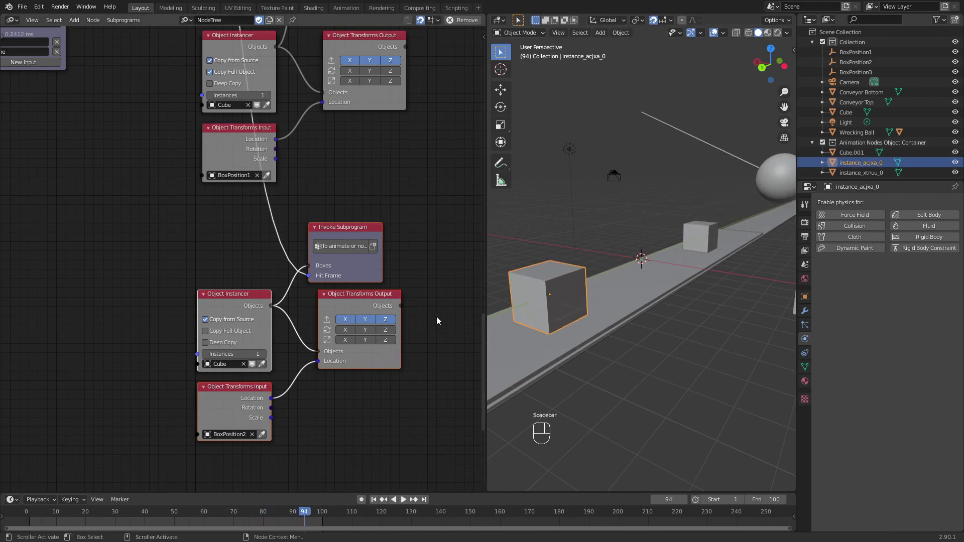
Rewind to frame 0 and enable Copy Full Object on the BoxPosition2 group's Object Instancer.
{"action": "scroll", "coordinate": [214, 335], "scroll_direction": "up", "scroll_amount": 2}
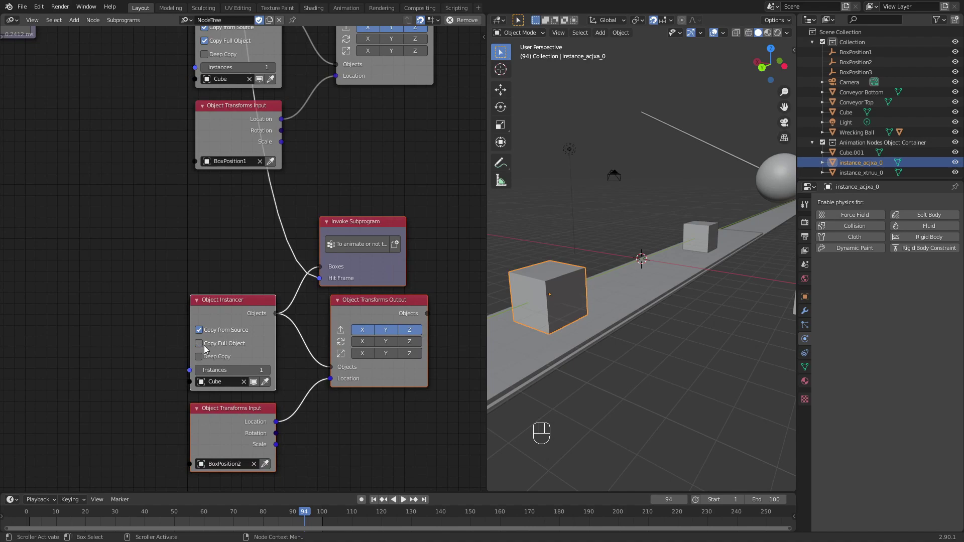
{"action": "left_click_drag", "start_coordinate": [64, 513], "coordinate": [30, 504]}
{"action": "left_click", "coordinate": [207, 344]}
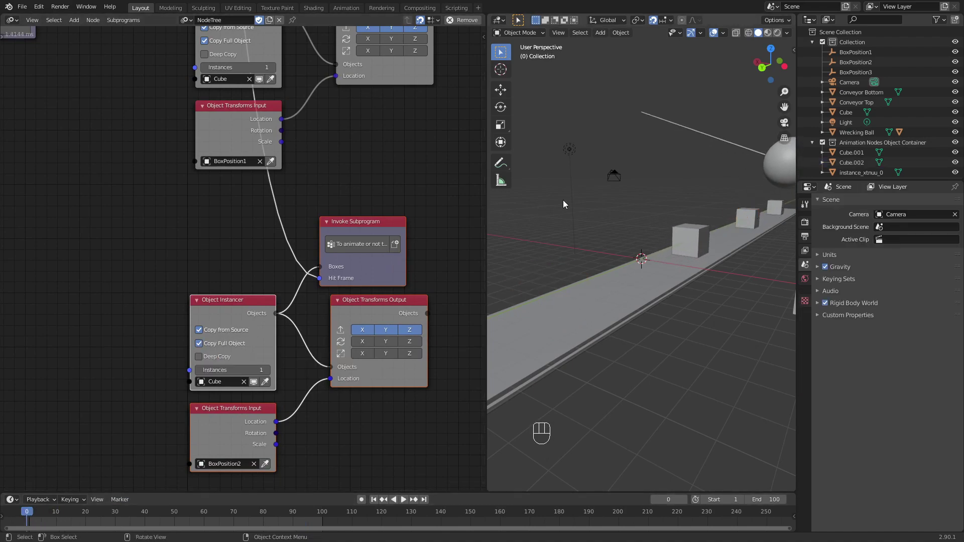
During playback, move the source Cube about 5 m along the X axis away from the conveyor, and stop the animation.
{"action": "key", "text": "space"}
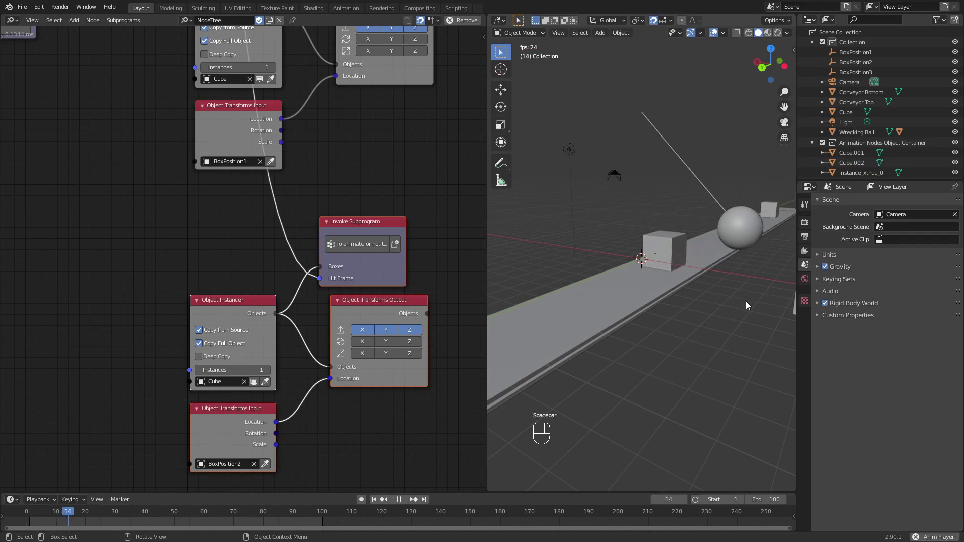
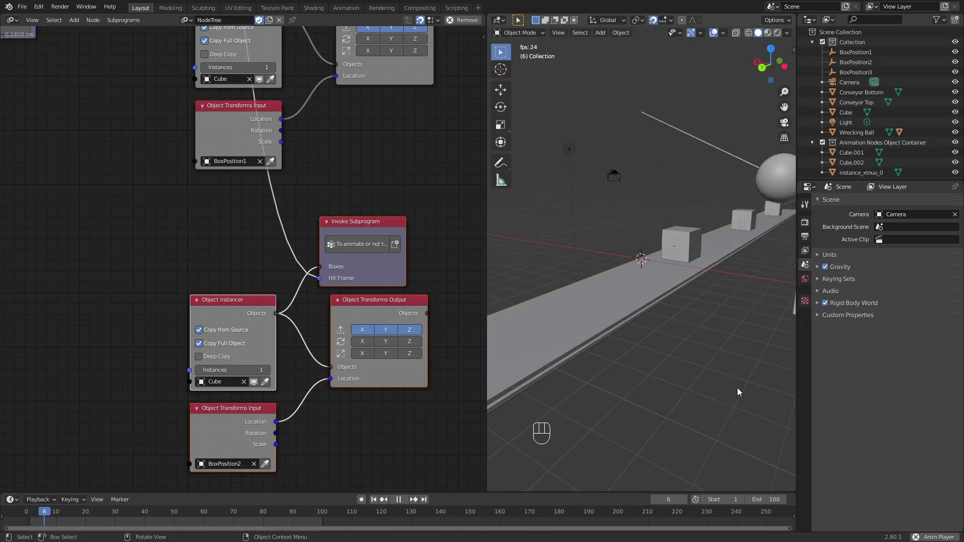
{"action": "scroll", "coordinate": [734, 357], "scroll_direction": "down", "scroll_amount": 5}
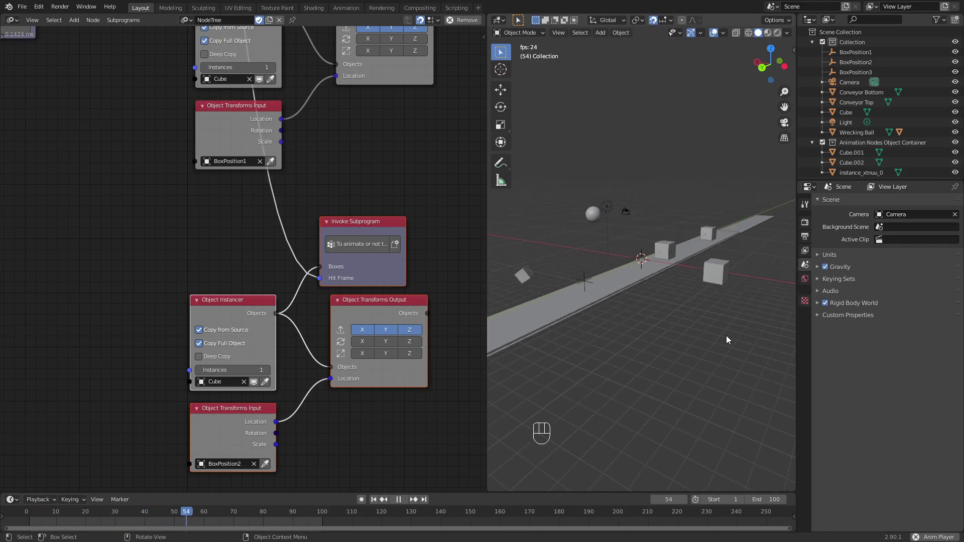
{"action": "left_click", "coordinate": [718, 279]}
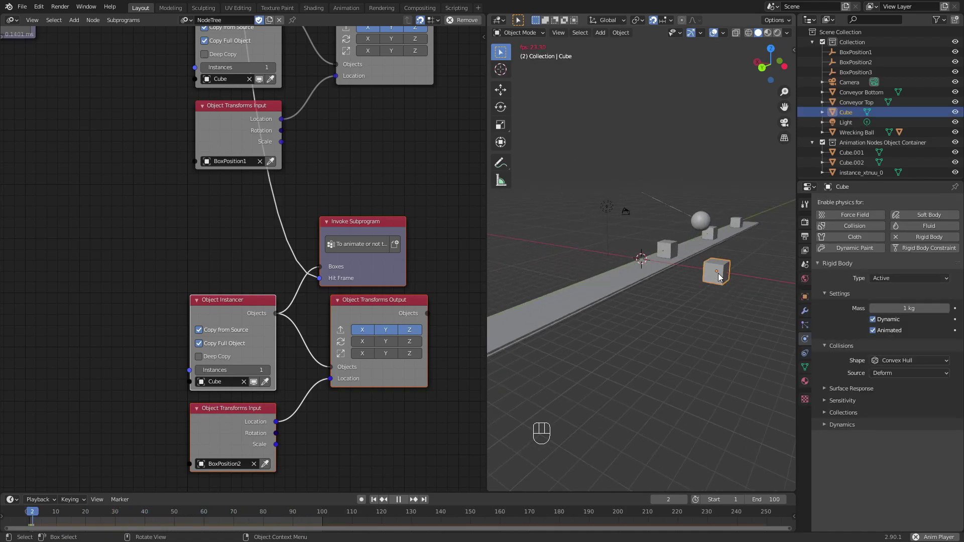
{"action": "key", "text": "g"}
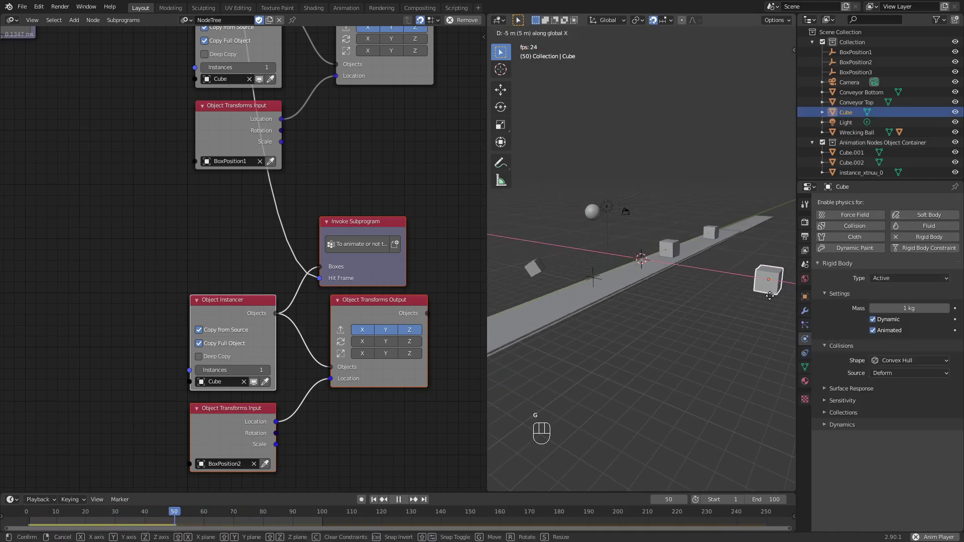
{"action": "left_click", "coordinate": [771, 283]}
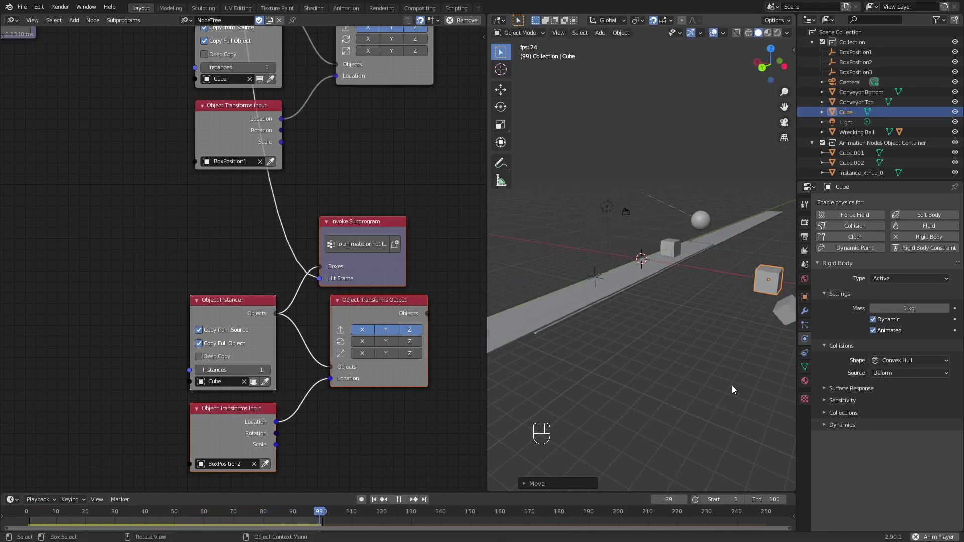
{"action": "key", "text": "space"}
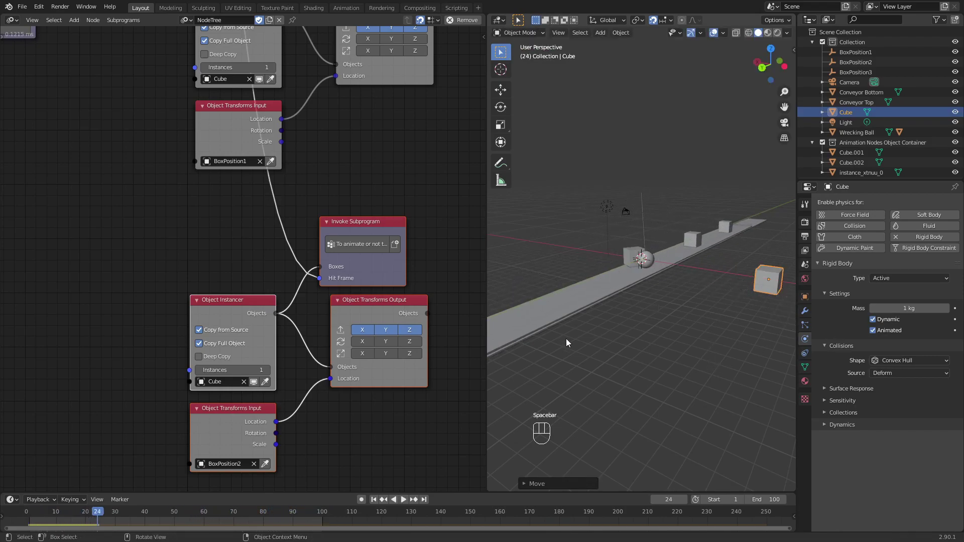
Look over the third box's node group and rewind the animation to frame 1.
{"action": "scroll", "coordinate": [461, 366], "scroll_direction": "up", "scroll_amount": 2}
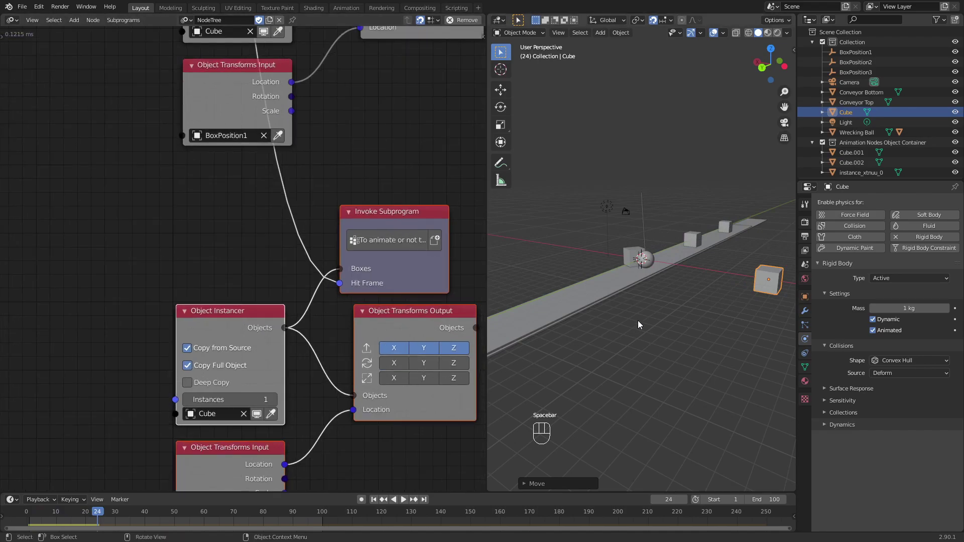
{"action": "middle_click_drag", "start_coordinate": [334, 399], "coordinate": [324, 148]}
{"action": "middle_click_drag", "start_coordinate": [327, 241], "coordinate": [317, 116]}
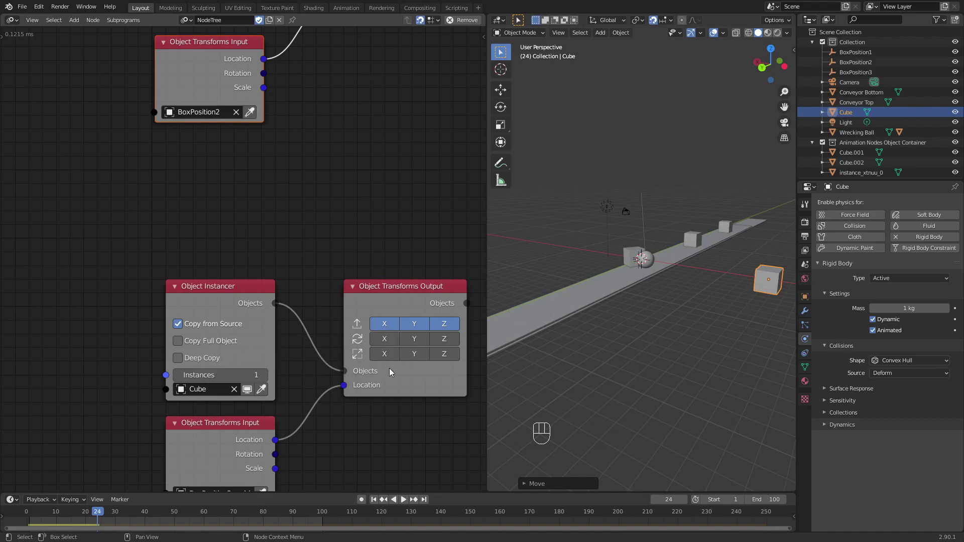
{"action": "scroll", "coordinate": [391, 346], "scroll_direction": "down", "scroll_amount": 4}
{"action": "scroll", "coordinate": [368, 358], "scroll_direction": "up", "scroll_amount": 2}
{"action": "middle_click_drag", "start_coordinate": [333, 311], "coordinate": [312, 393]}
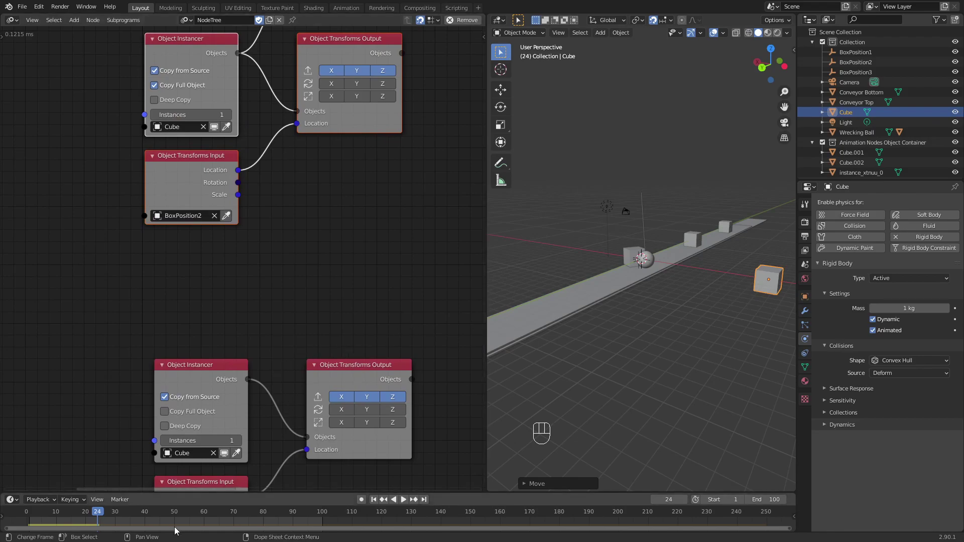
{"action": "left_click_drag", "start_coordinate": [96, 512], "coordinate": [31, 513]}
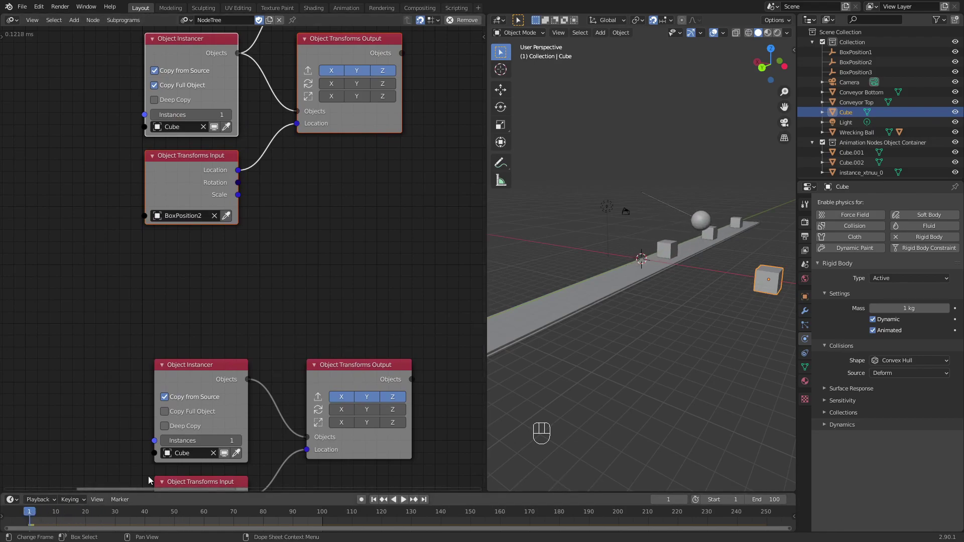
{"action": "key", "text": "space"}
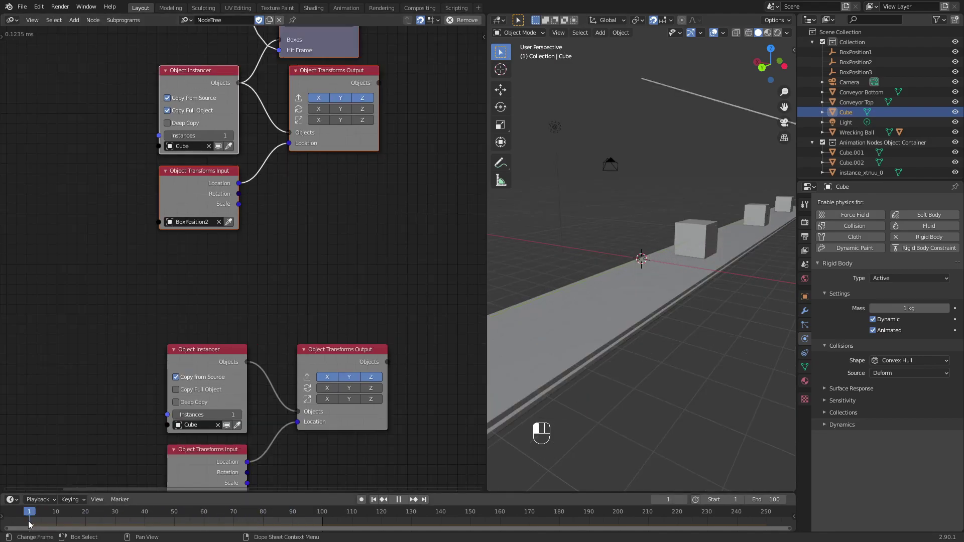
{"action": "key", "text": "Escape"}
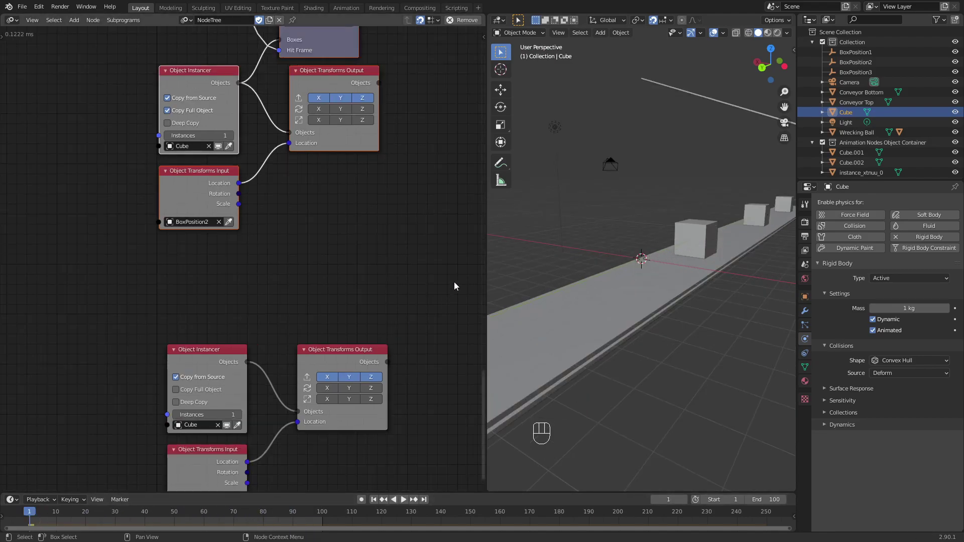
Select the box node groups and move them about 420 units down, away from the conveyor nodes.
{"action": "scroll", "coordinate": [312, 346], "scroll_direction": "down", "scroll_amount": 5}
{"action": "left_click_drag", "start_coordinate": [310, 430], "coordinate": [209, 200]}
{"action": "key", "text": "g"}
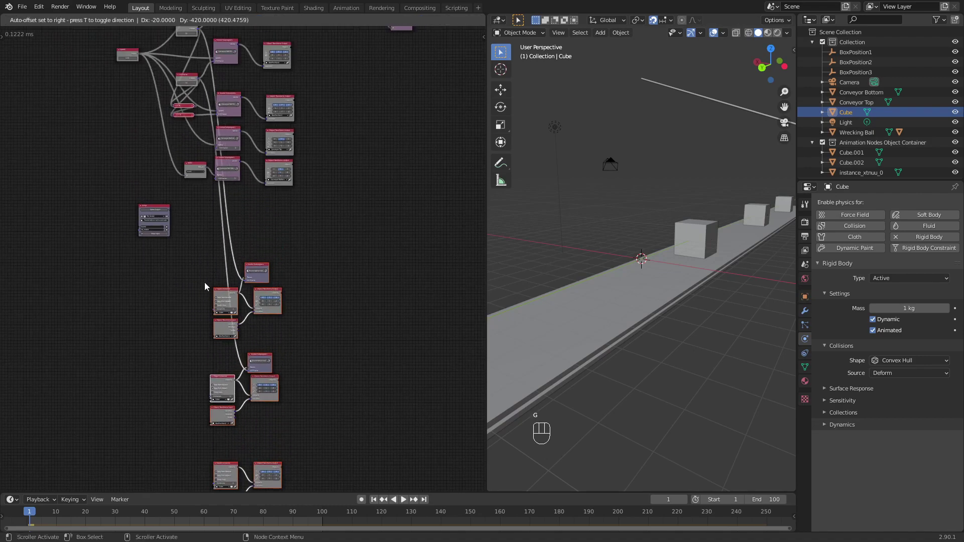
{"action": "left_click", "coordinate": [210, 280]}
{"action": "scroll", "coordinate": [332, 252], "scroll_direction": "up", "scroll_amount": 2}
{"action": "middle_click_drag", "start_coordinate": [355, 243], "coordinate": [316, 267]}
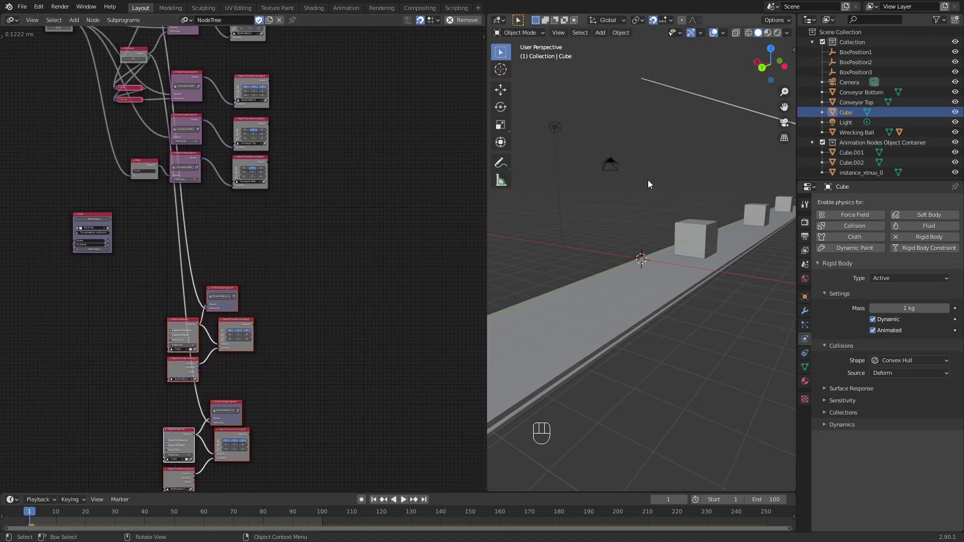
{"action": "mouse_move", "coordinate": [705, 268]}
{"action": "middle_mouse_down"}
{"action": "mouse_move", "coordinate": [652, 278]}
{"action": "mouse_move", "coordinate": [706, 263]}
{"action": "middle_mouse_up"}
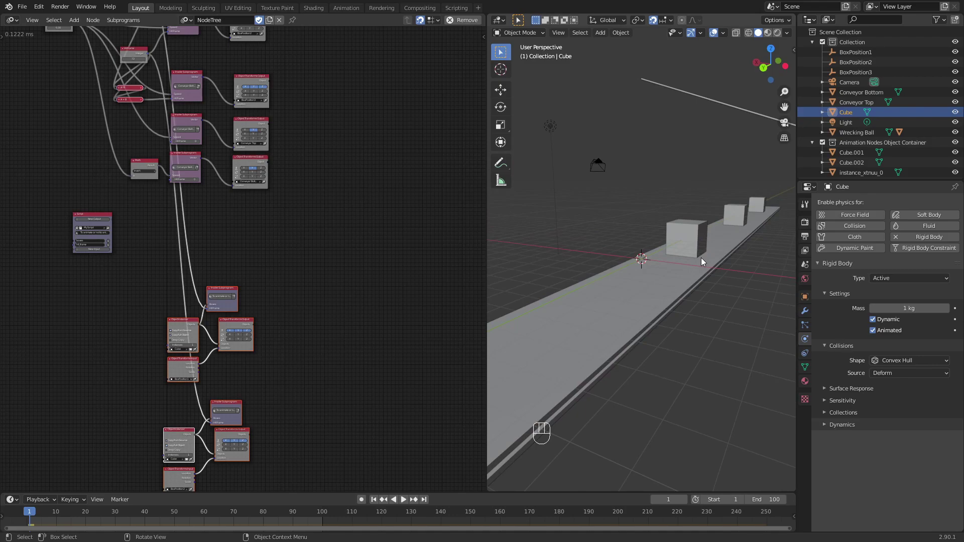
{"action": "scroll", "coordinate": [380, 285], "scroll_direction": "down", "scroll_amount": 2}
{"action": "scroll", "coordinate": [324, 309], "scroll_direction": "up", "scroll_amount": 6}
{"action": "middle_click_drag", "start_coordinate": [382, 305], "coordinate": [387, 284]}
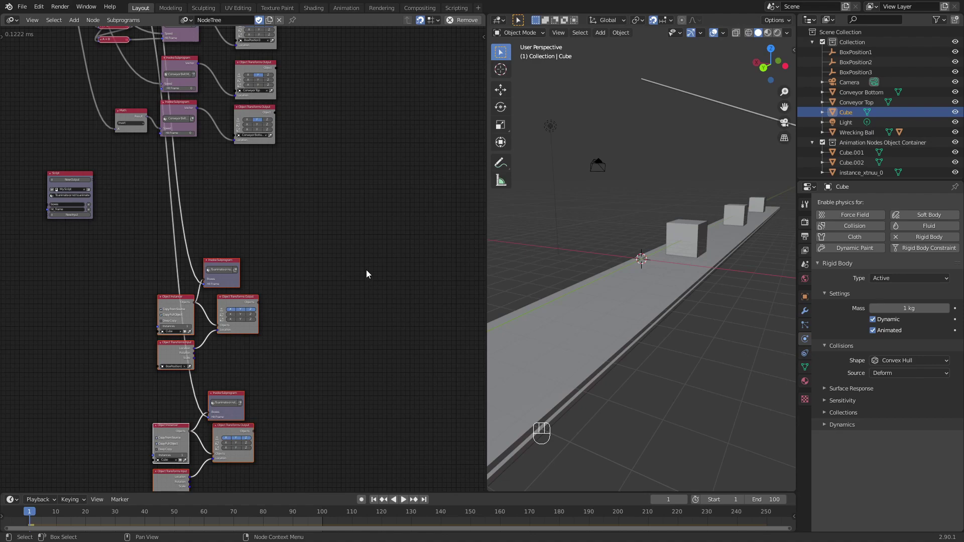
Look over the BoxPosition1 and BoxPosition2 node groups and the boxes on the conveyor.
{"action": "middle_click_drag", "start_coordinate": [333, 258], "coordinate": [350, 294]}
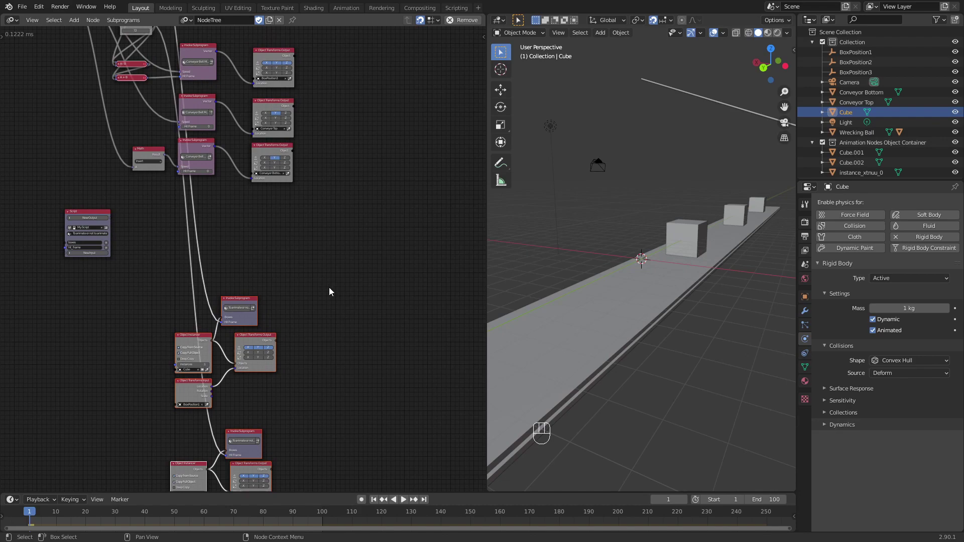
{"action": "scroll", "coordinate": [326, 283], "scroll_direction": "up", "scroll_amount": 1}
{"action": "scroll", "coordinate": [361, 285], "scroll_direction": "up", "scroll_amount": 1}
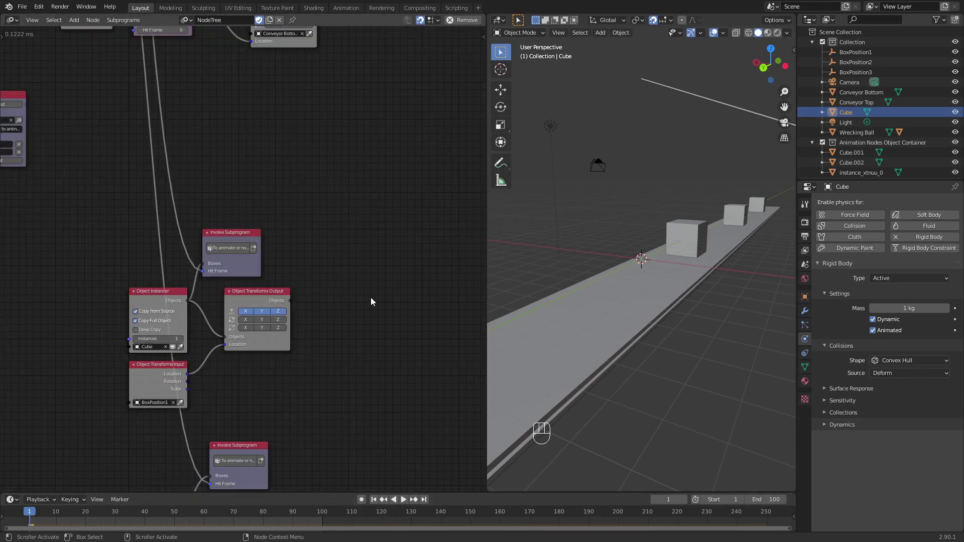
{"action": "middle_click_drag", "start_coordinate": [303, 330], "coordinate": [426, 273]}
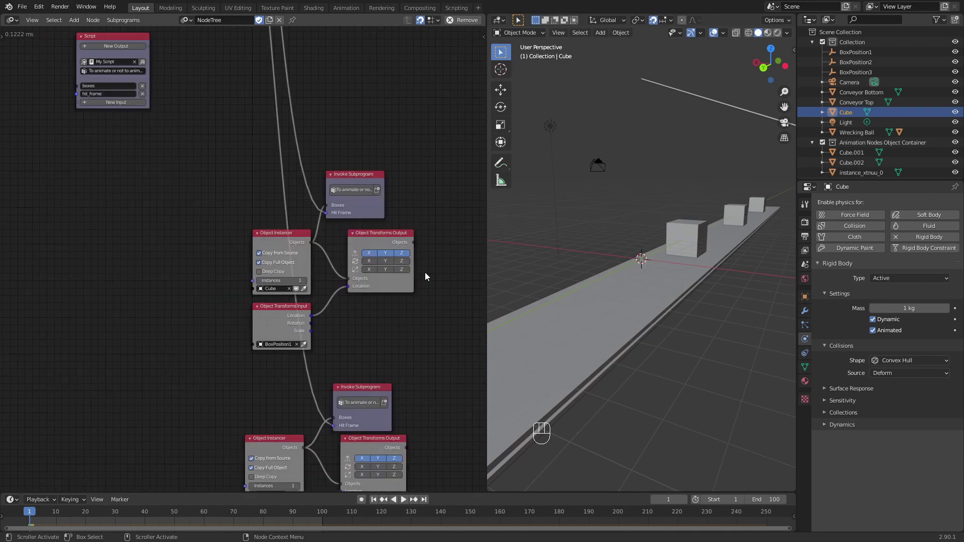
{"action": "scroll", "coordinate": [425, 272], "scroll_direction": "down", "scroll_amount": 4}
{"action": "scroll", "coordinate": [685, 267], "scroll_direction": "down", "scroll_amount": 4}
{"action": "scroll", "coordinate": [686, 282], "scroll_direction": "up", "scroll_amount": 3}
{"action": "scroll", "coordinate": [687, 285], "scroll_direction": "down", "scroll_amount": 2}
{"action": "scroll", "coordinate": [688, 288], "scroll_direction": "up", "scroll_amount": 1}
{"action": "scroll", "coordinate": [688, 288], "scroll_direction": "down", "scroll_amount": 3}
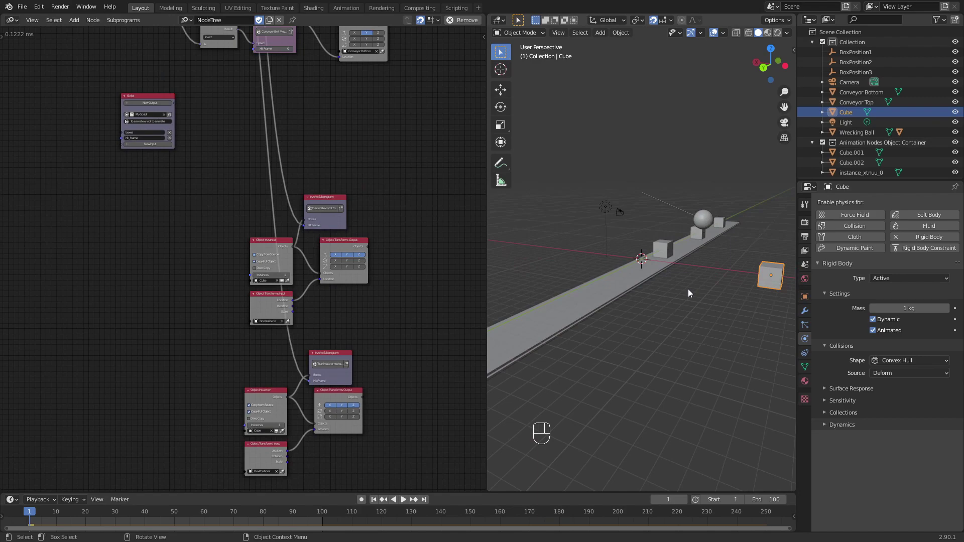
{"action": "scroll", "coordinate": [687, 293], "scroll_direction": "up", "scroll_amount": 1}
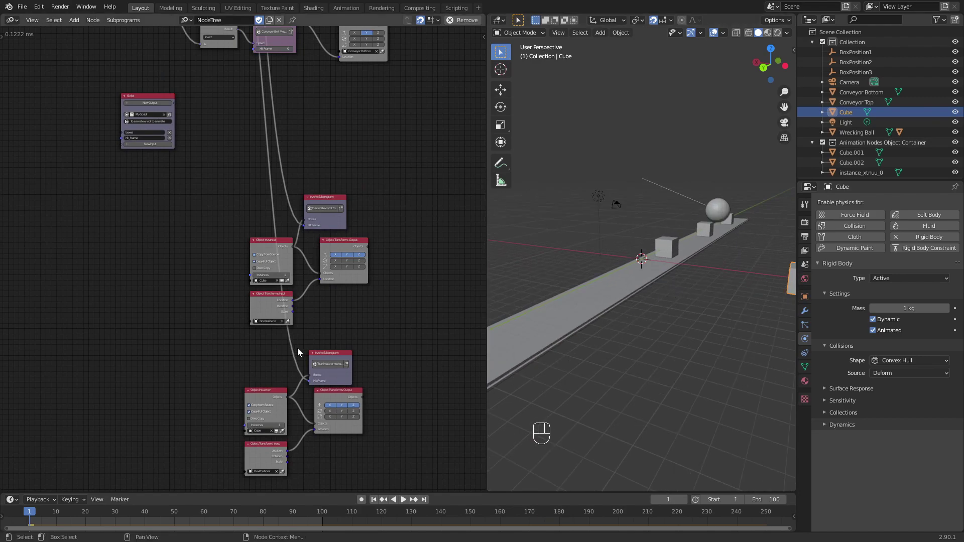
{"action": "scroll", "coordinate": [297, 348], "scroll_direction": "up", "scroll_amount": 3}
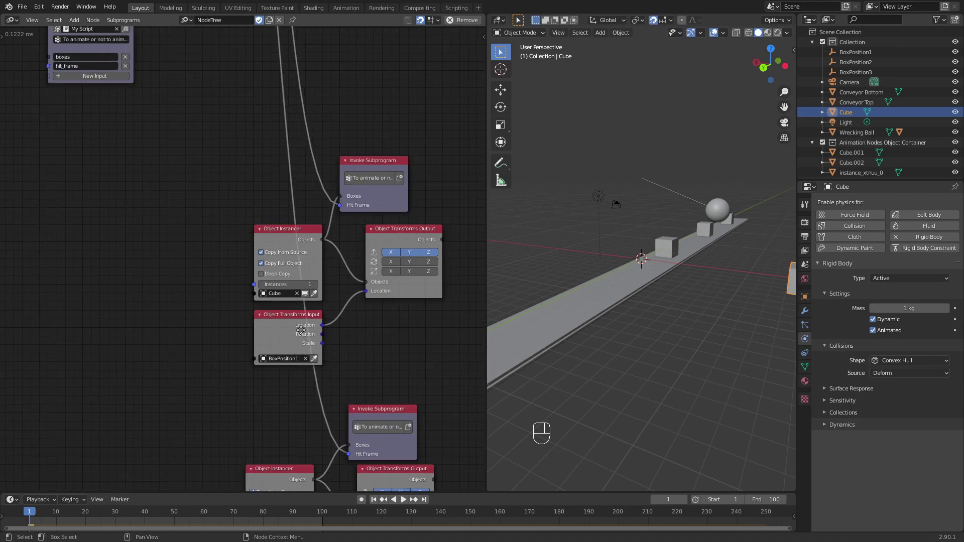
{"action": "scroll", "coordinate": [297, 327], "scroll_direction": "up", "scroll_amount": 2}
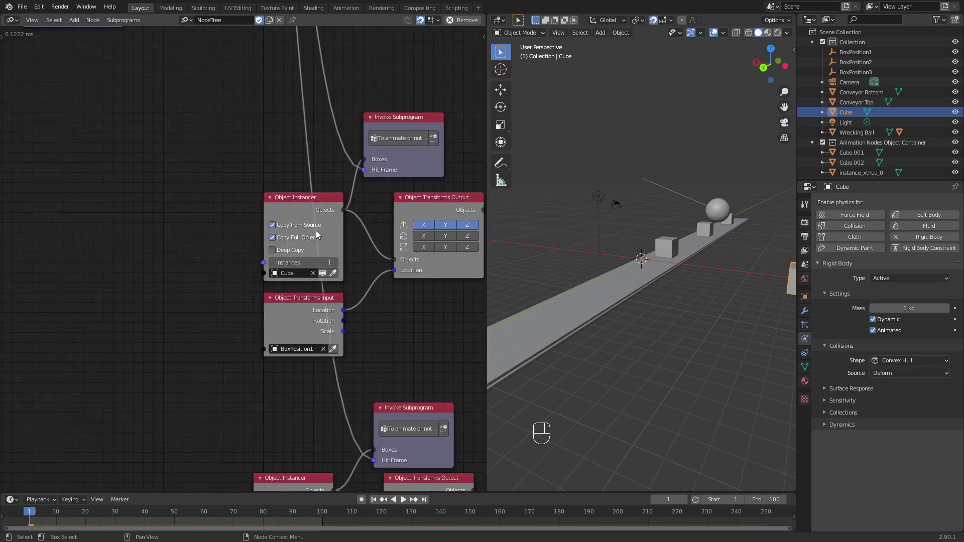
Duplicate the third box's Object Instancer node and place the copy in the empty area beside the box node groups.
{"action": "left_click", "coordinate": [327, 392]}
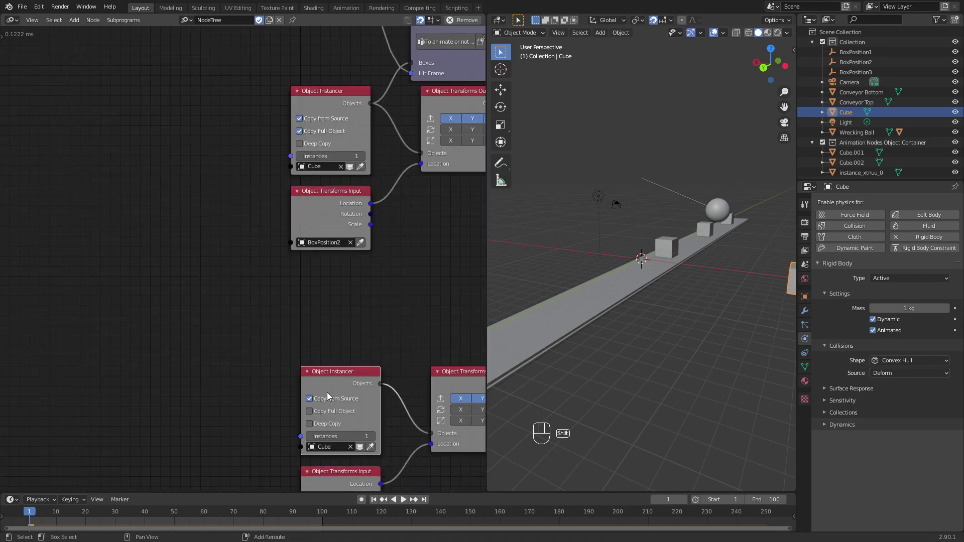
{"action": "key", "text": "shift+d"}
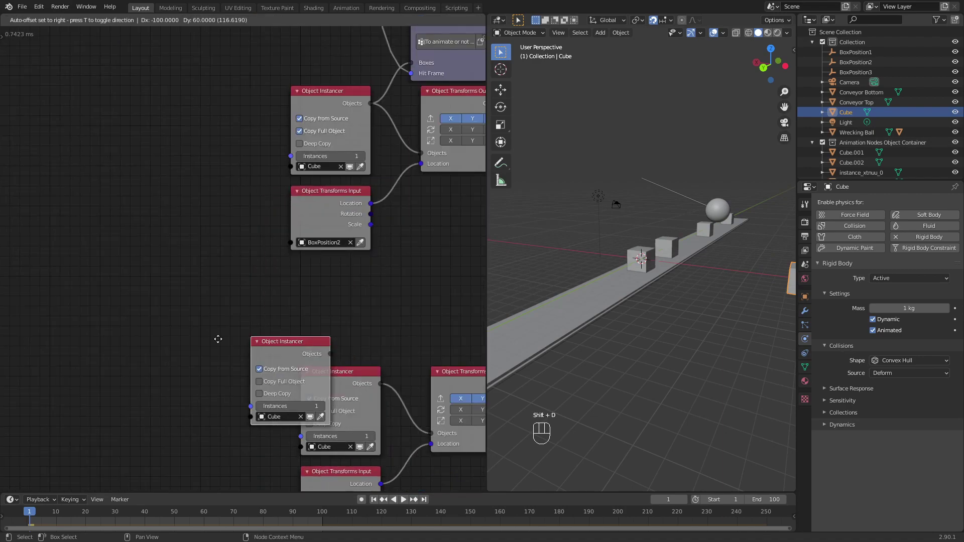
{"action": "left_click", "coordinate": [98, 216]}
{"action": "scroll", "coordinate": [126, 231], "scroll_direction": "up", "scroll_amount": 1}
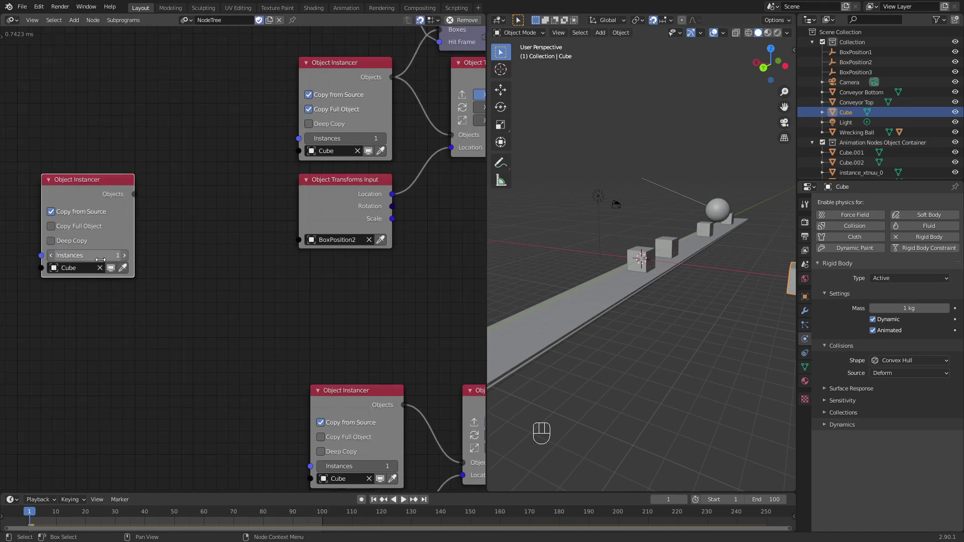
Isolate the new cube instance at the world origin in local view.
{"action": "middle_click_drag", "start_coordinate": [658, 297], "coordinate": [659, 316]}
{"action": "scroll", "coordinate": [673, 311], "scroll_direction": "up", "scroll_amount": 6}
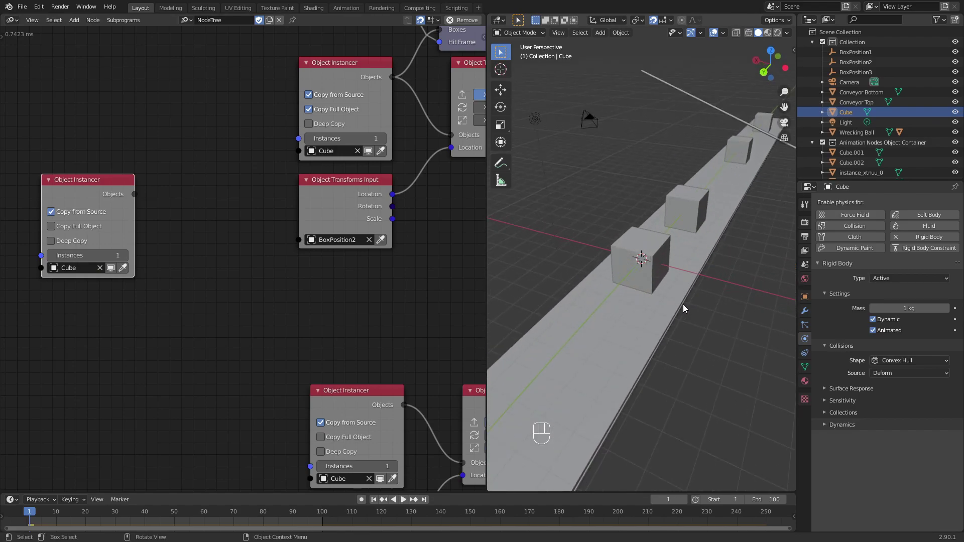
{"action": "left_click", "coordinate": [635, 246]}
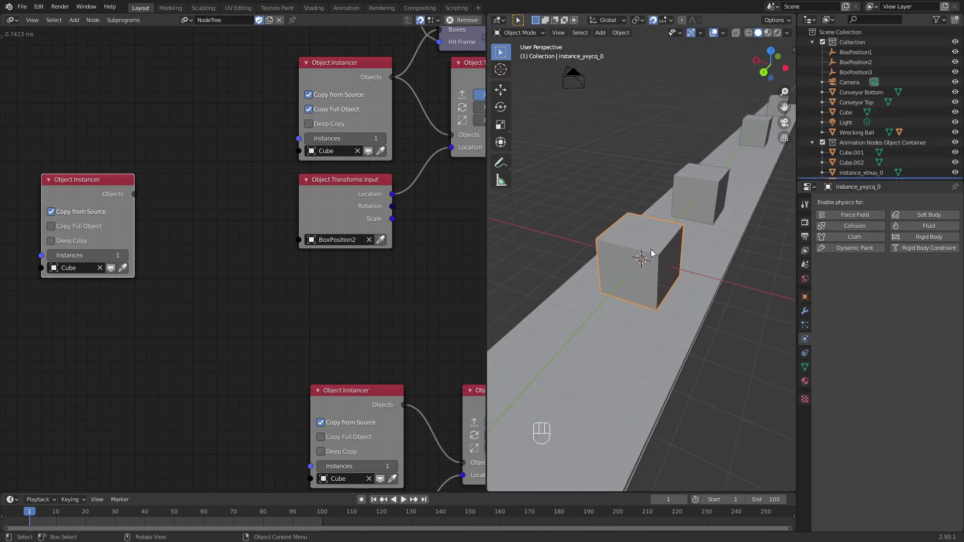
{"action": "key", "text": "KP_Divide"}
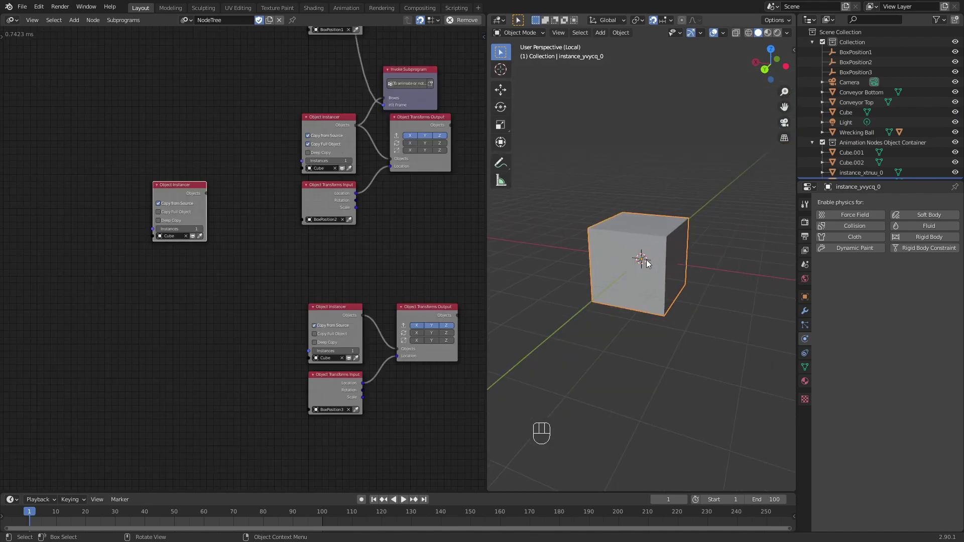
{"action": "scroll", "coordinate": [660, 257], "scroll_direction": "up", "scroll_amount": 1}
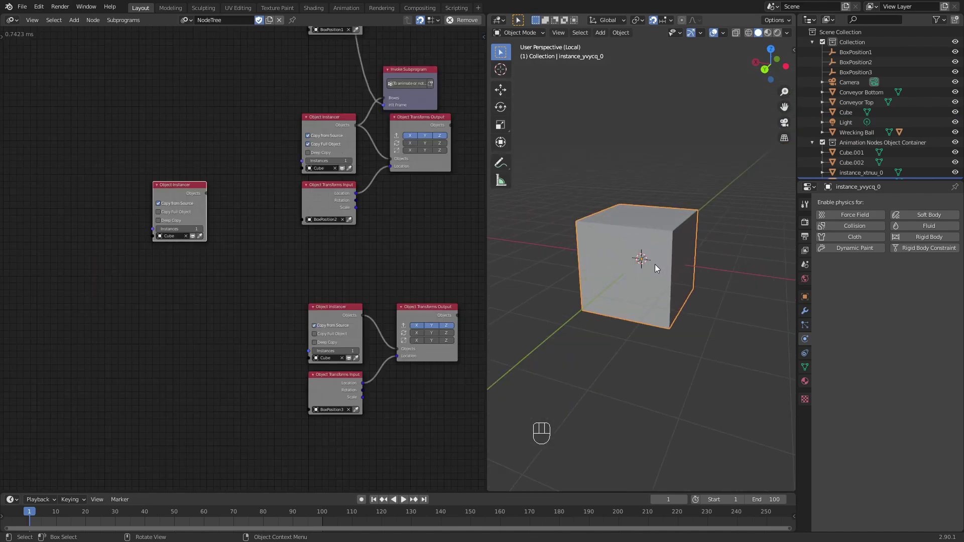
{"action": "key", "text": "KP_Divide"}
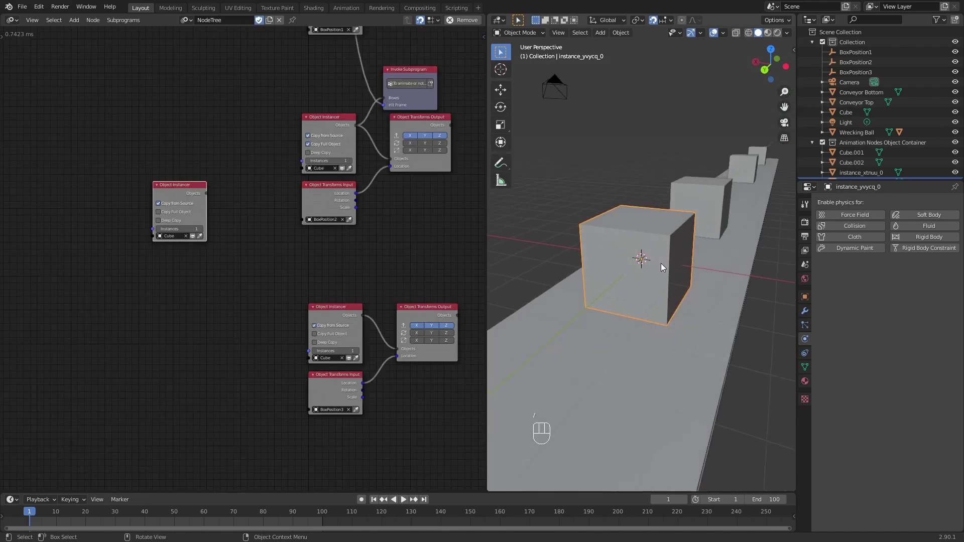
{"action": "key", "text": "KP_Divide"}
{"action": "scroll", "coordinate": [677, 264], "scroll_direction": "down", "scroll_amount": 5}
{"action": "mouse_move", "coordinate": [679, 269]}
{"action": "middle_mouse_down"}
{"action": "mouse_move", "coordinate": [692, 288]}
{"action": "mouse_move", "coordinate": [678, 278]}
{"action": "middle_mouse_up"}
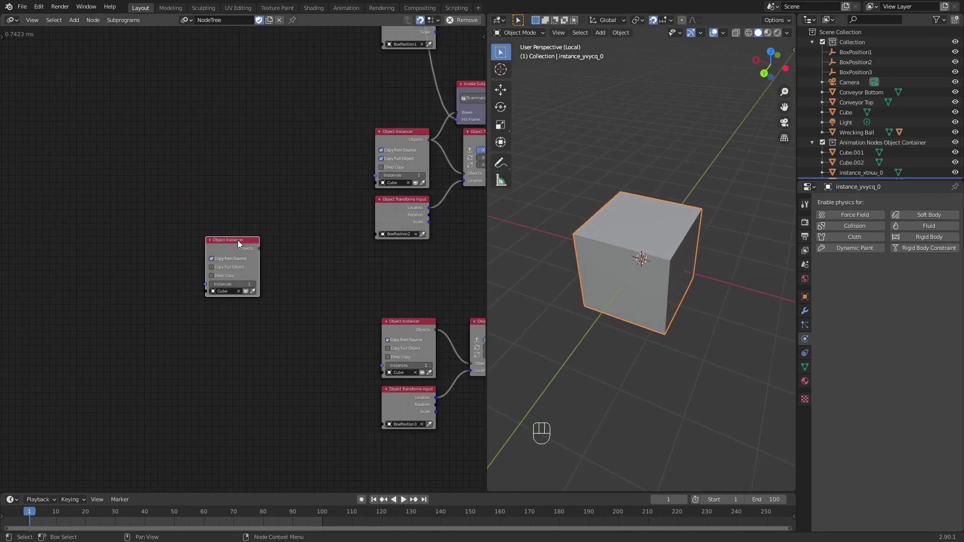
Reposition the duplicated Object Instancer and add an Integer Input node to the left of it.
{"action": "left_click_drag", "start_coordinate": [237, 240], "coordinate": [223, 254]}
{"action": "scroll", "coordinate": [135, 249], "scroll_direction": "up", "scroll_amount": 1}
{"action": "middle_click_drag", "start_coordinate": [136, 250], "coordinate": [154, 244]}
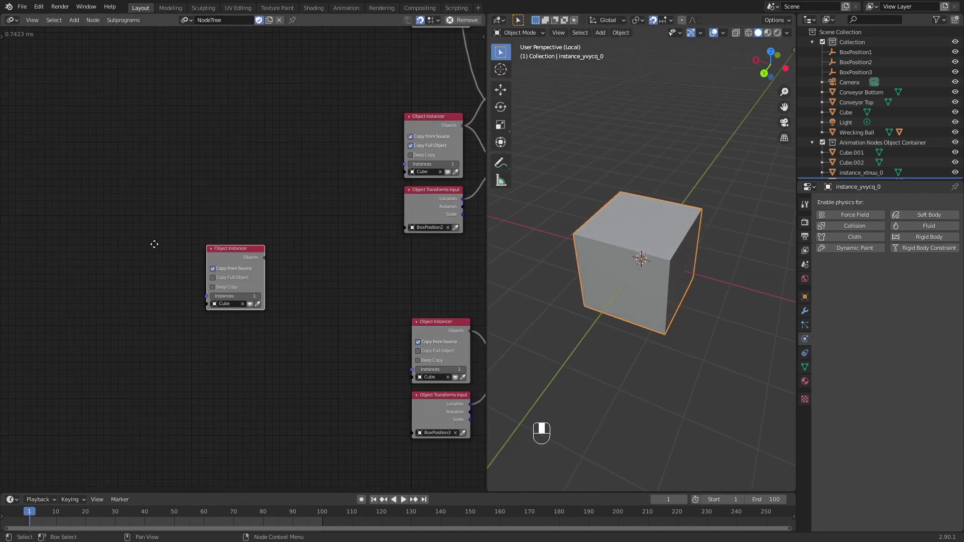
{"action": "scroll", "coordinate": [165, 242], "scroll_direction": "up", "scroll_amount": 1}
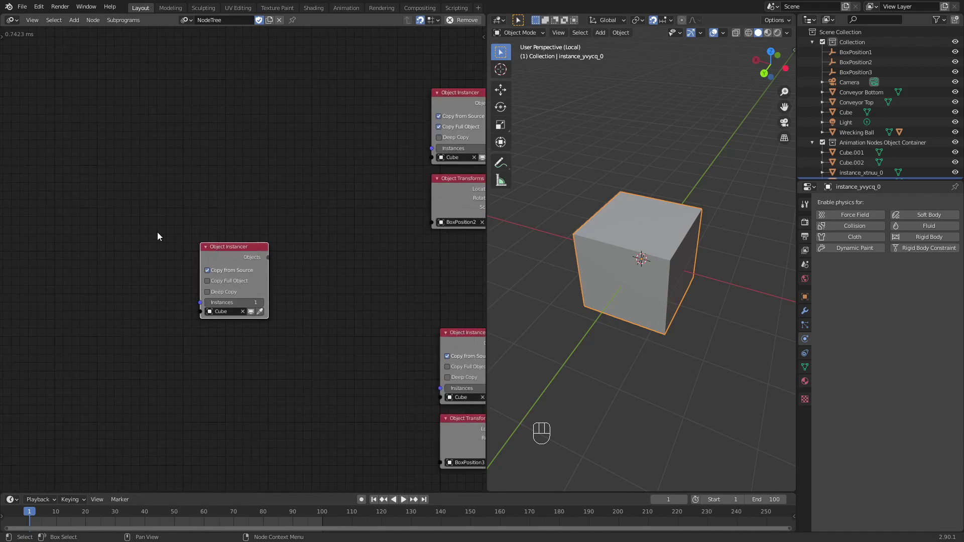
{"action": "key", "text": "ctrl+a"}
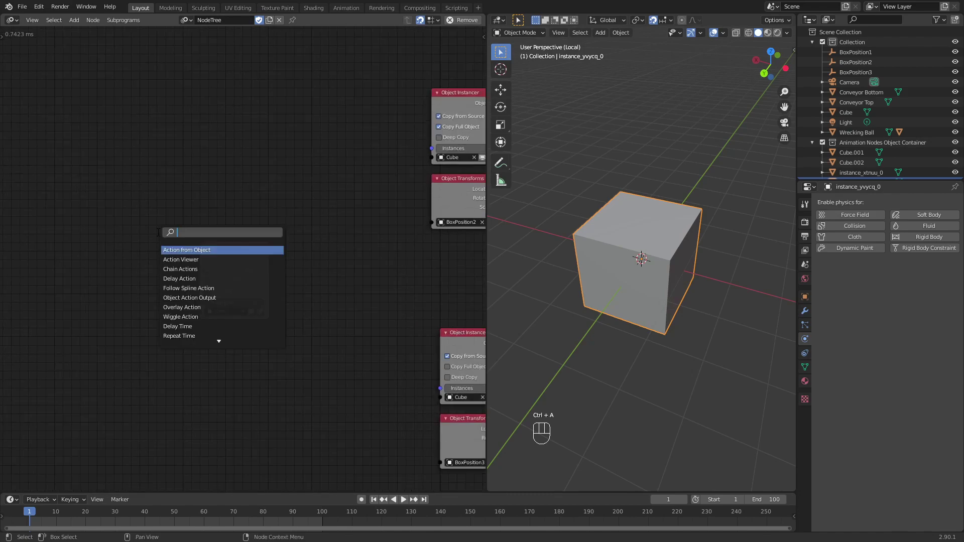
{"action": "type", "text": "integer"}
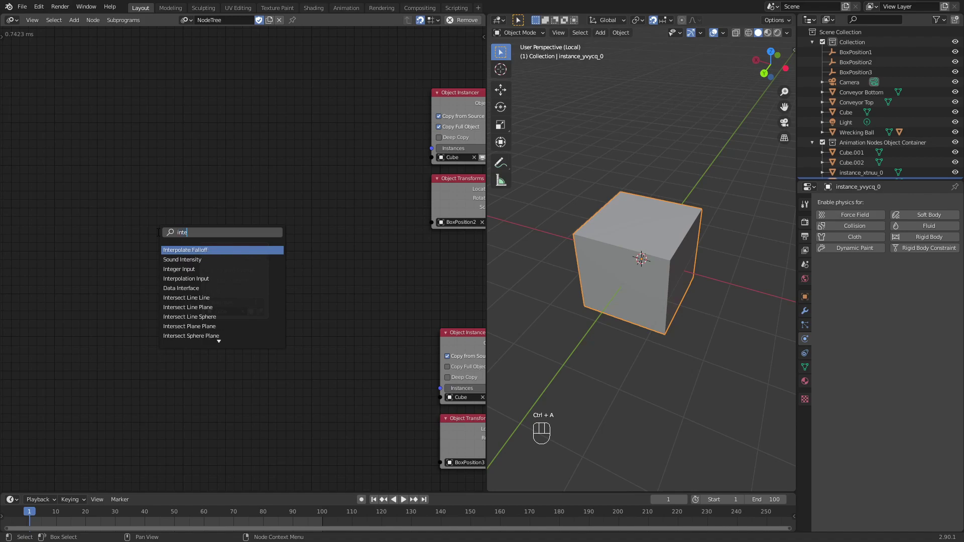
{"action": "key", "text": "Return"}
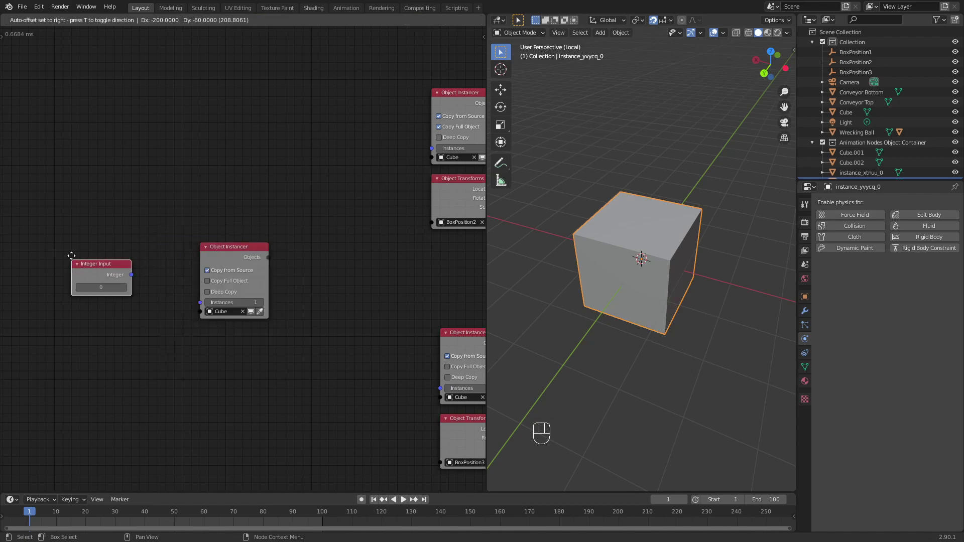
{"action": "left_click", "coordinate": [71, 257]}
Label the Integer Input node "Division" and set its value to 2.
{"action": "key", "text": "n"}
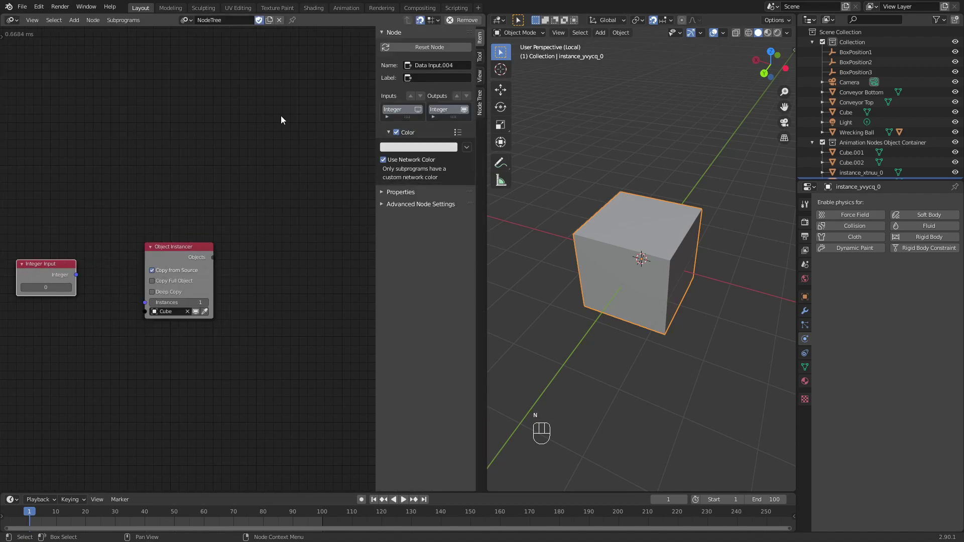
{"action": "left_click", "coordinate": [430, 77]}
{"action": "type", "text": "Dv"}
{"action": "key", "text": "BackSpace"}
{"action": "key", "text": "BackSpace"}
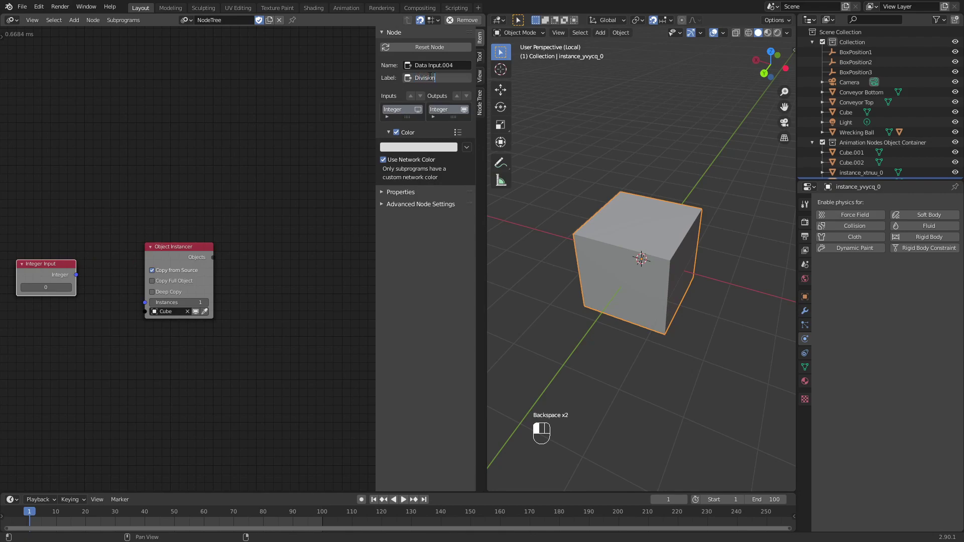
{"action": "key", "text": "Return"}
{"action": "left_click", "coordinate": [61, 288]}
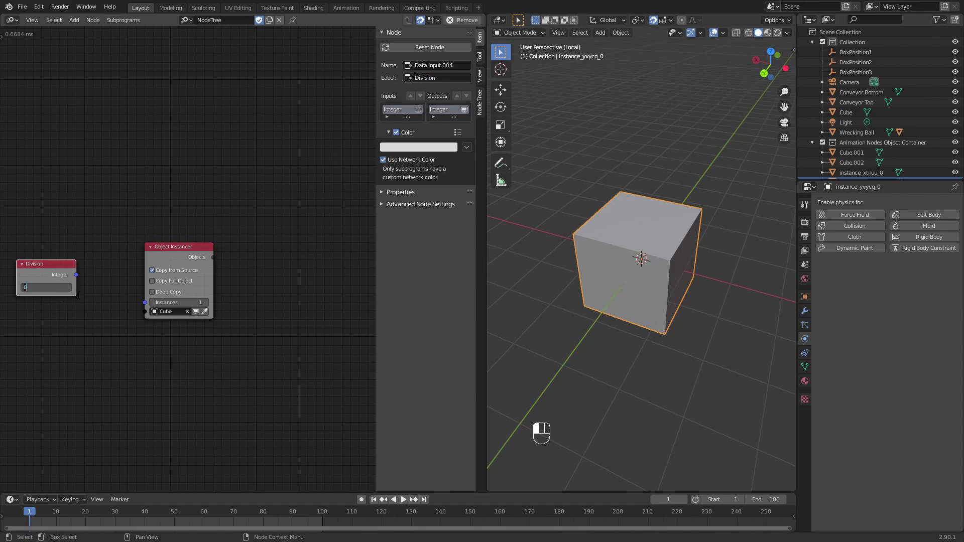
{"action": "left_click", "coordinate": [61, 286]}
{"action": "key", "text": "Return"}
Move the Division node slightly up and set its value to 3.
{"action": "middle_click_drag", "start_coordinate": [606, 284], "coordinate": [674, 276]}
{"action": "scroll", "coordinate": [697, 293], "scroll_direction": "up", "scroll_amount": 2}
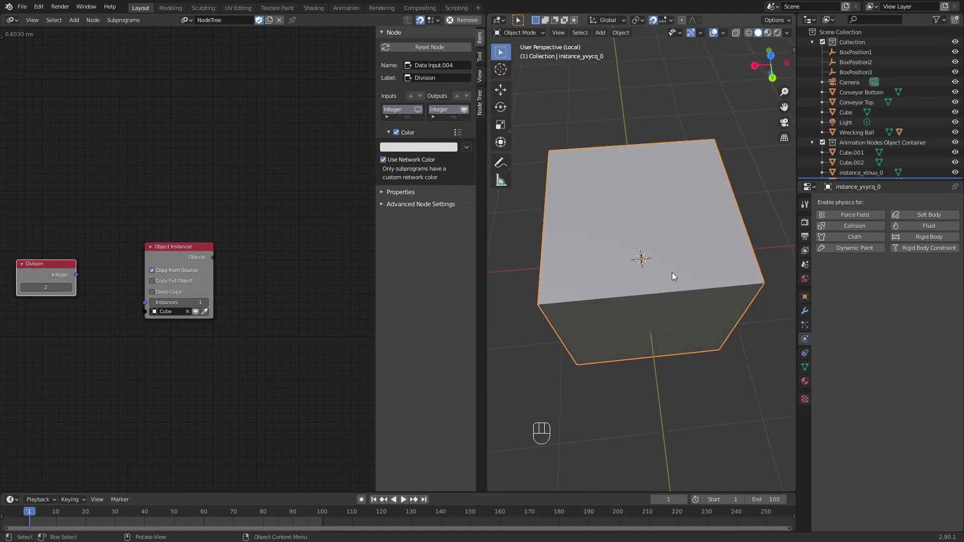
{"action": "middle_click_drag", "start_coordinate": [641, 150], "coordinate": [637, 215]}
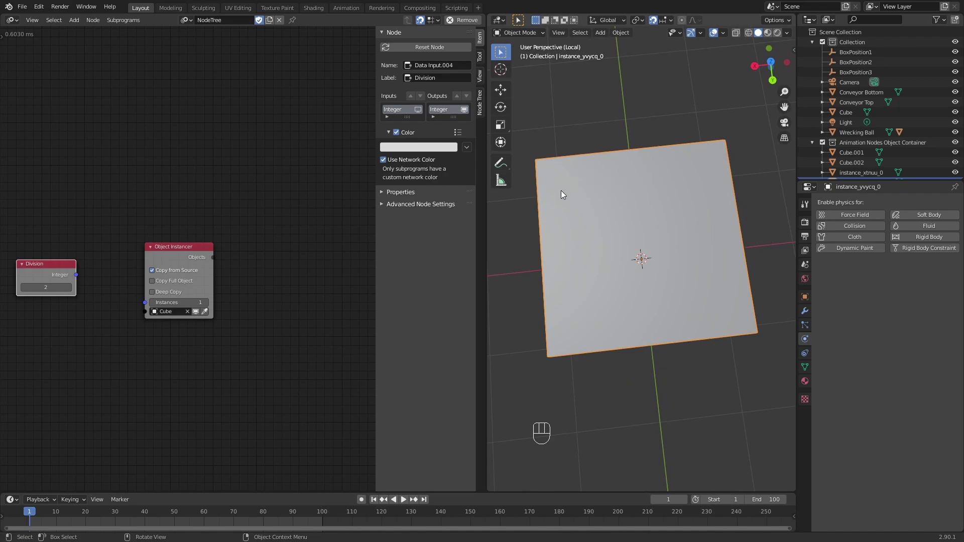
{"action": "middle_click_drag", "start_coordinate": [650, 287], "coordinate": [635, 182]}
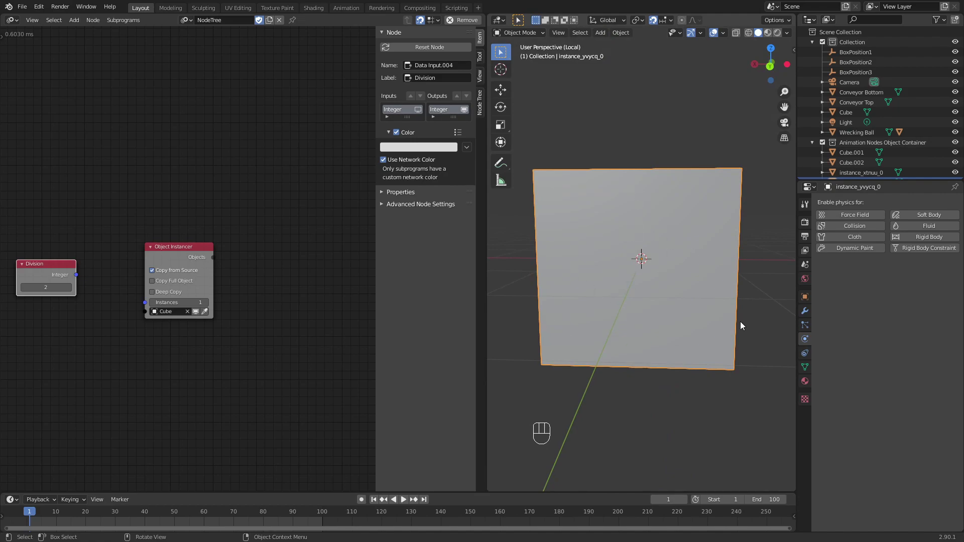
{"action": "mouse_move", "coordinate": [616, 317]}
{"action": "middle_mouse_down"}
{"action": "mouse_move", "coordinate": [646, 338]}
{"action": "mouse_move", "coordinate": [617, 326]}
{"action": "middle_mouse_up"}
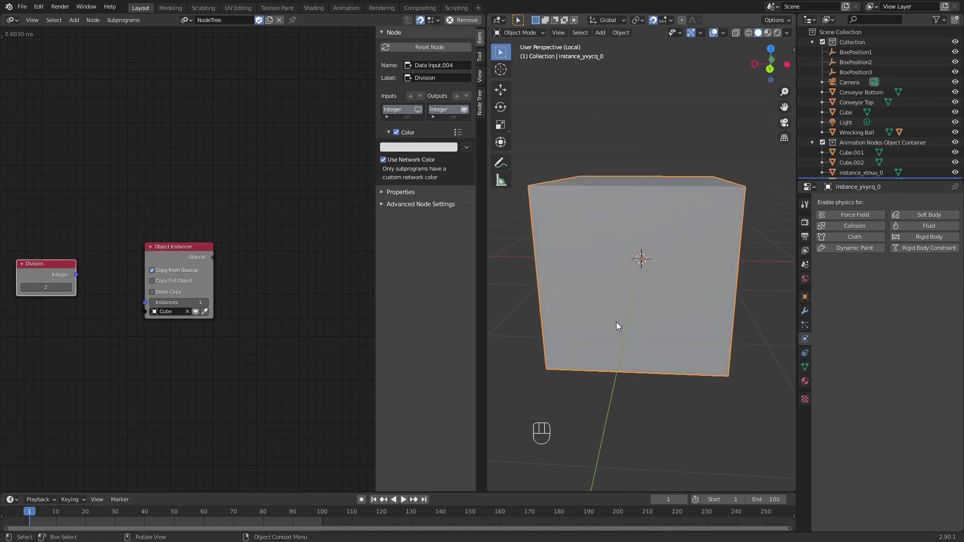
{"action": "mouse_move", "coordinate": [642, 245]}
{"action": "middle_mouse_down"}
{"action": "mouse_move", "coordinate": [652, 267]}
{"action": "mouse_move", "coordinate": [639, 241]}
{"action": "middle_mouse_up"}
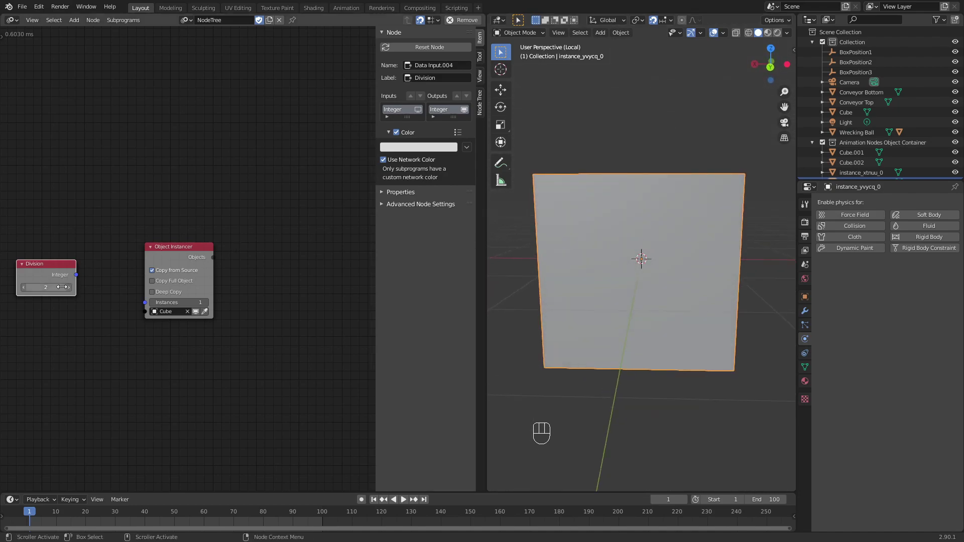
{"action": "left_click_drag", "start_coordinate": [41, 264], "coordinate": [55, 250]}
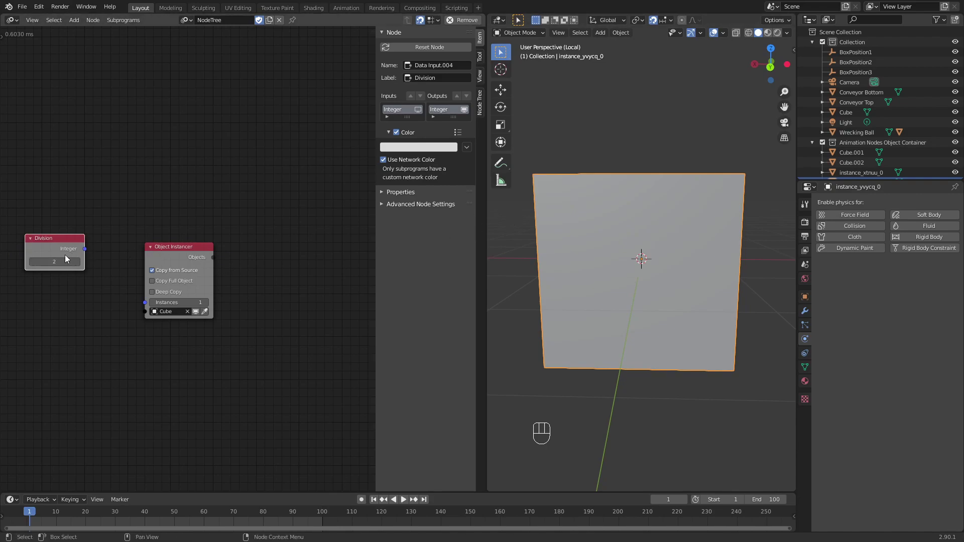
{"action": "left_click_drag", "start_coordinate": [61, 256], "coordinate": [76, 263]}
Examine the isolated cube from several sides and then in the top orthographic view.
{"action": "middle_click_drag", "start_coordinate": [544, 244], "coordinate": [577, 187]}
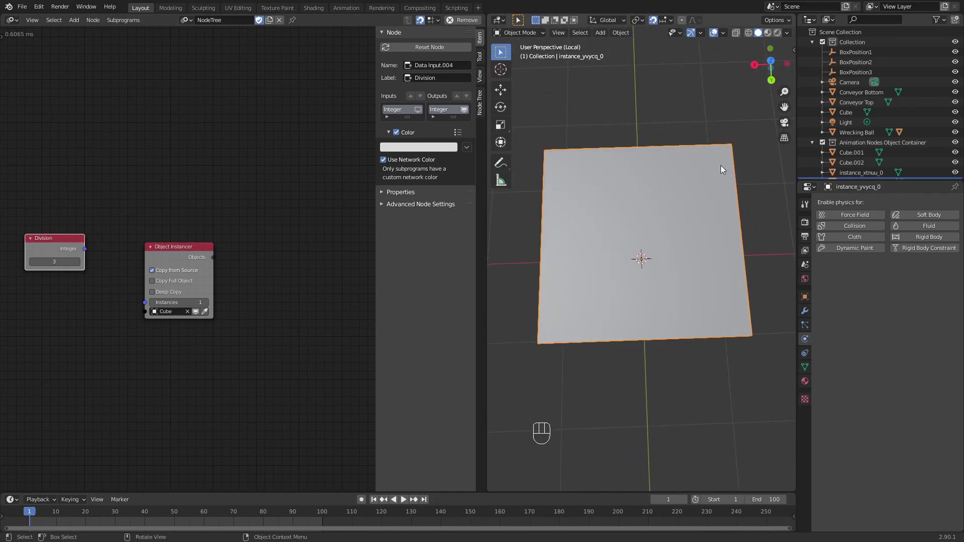
{"action": "middle_click_drag", "start_coordinate": [570, 291], "coordinate": [547, 312]}
{"action": "middle_click_drag", "start_coordinate": [598, 288], "coordinate": [694, 309]}
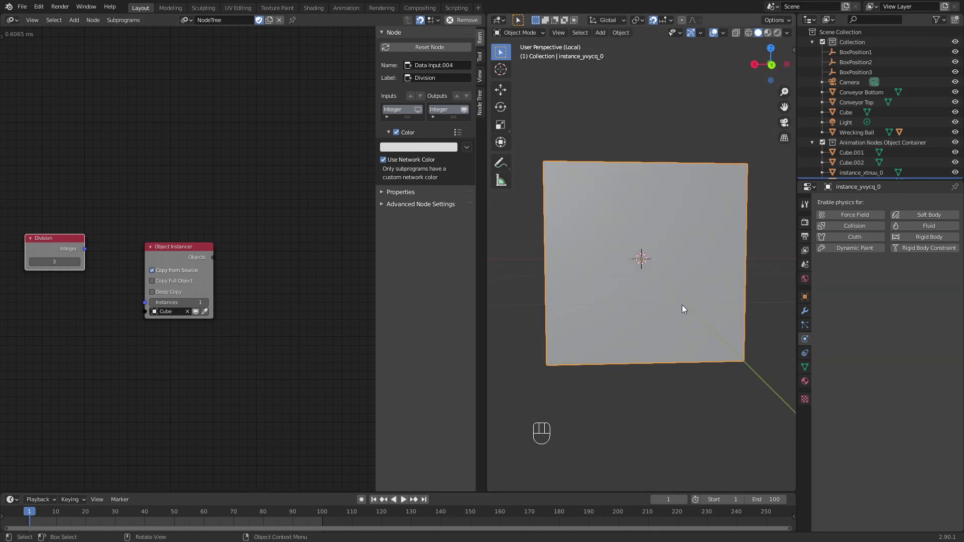
{"action": "middle_click_drag", "start_coordinate": [748, 258], "coordinate": [736, 315]}
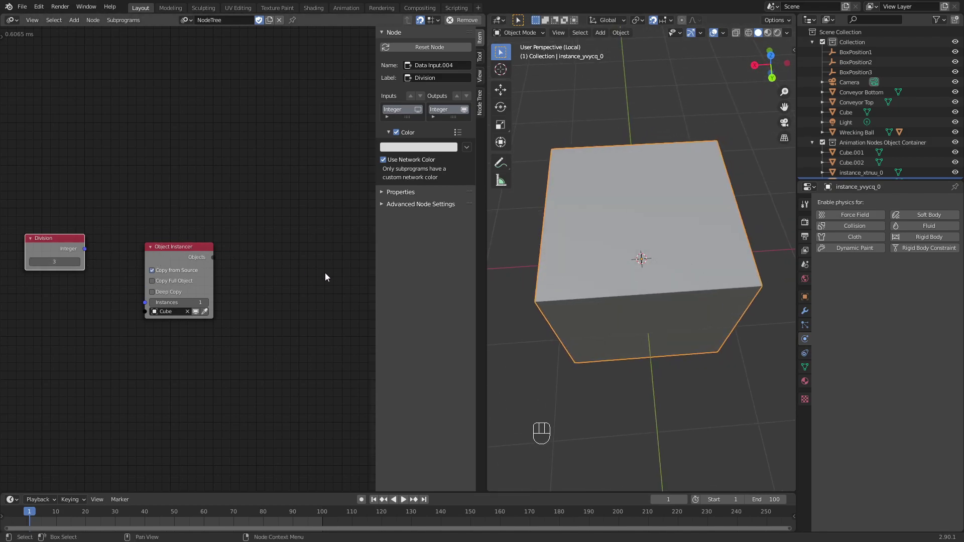
{"action": "middle_click_drag", "start_coordinate": [599, 252], "coordinate": [638, 260]}
{"action": "key", "text": "KP_7"}
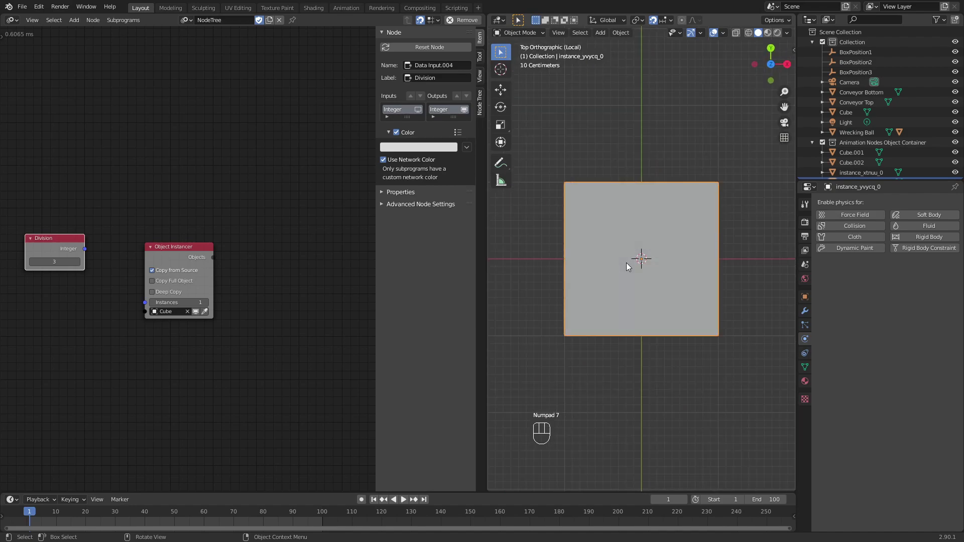
{"action": "scroll", "coordinate": [690, 266], "scroll_direction": "down", "scroll_amount": 2}
{"action": "scroll", "coordinate": [687, 267], "scroll_direction": "up", "scroll_amount": 1}
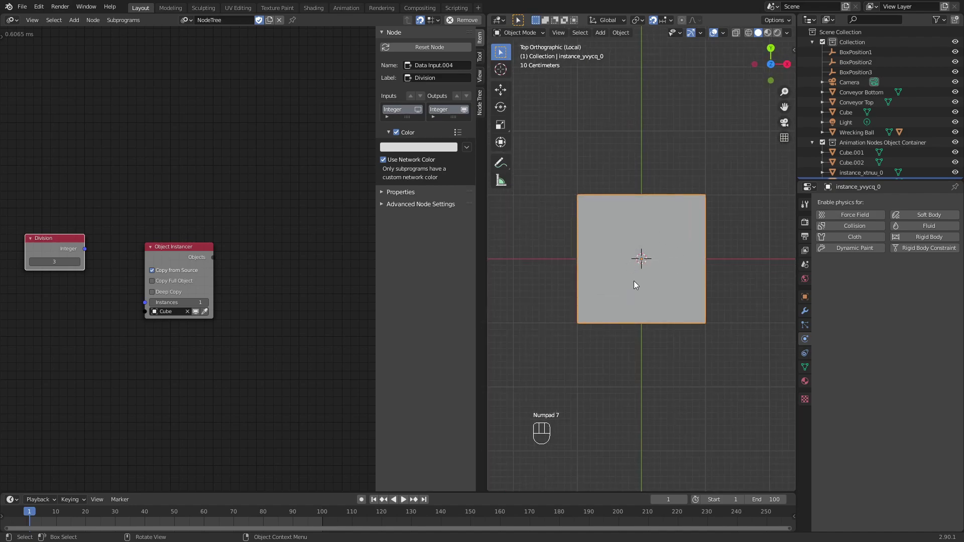
Set the Division value to 2 and add a Group Input node in the empty area below the Division node.
{"action": "left_click", "coordinate": [32, 261]}
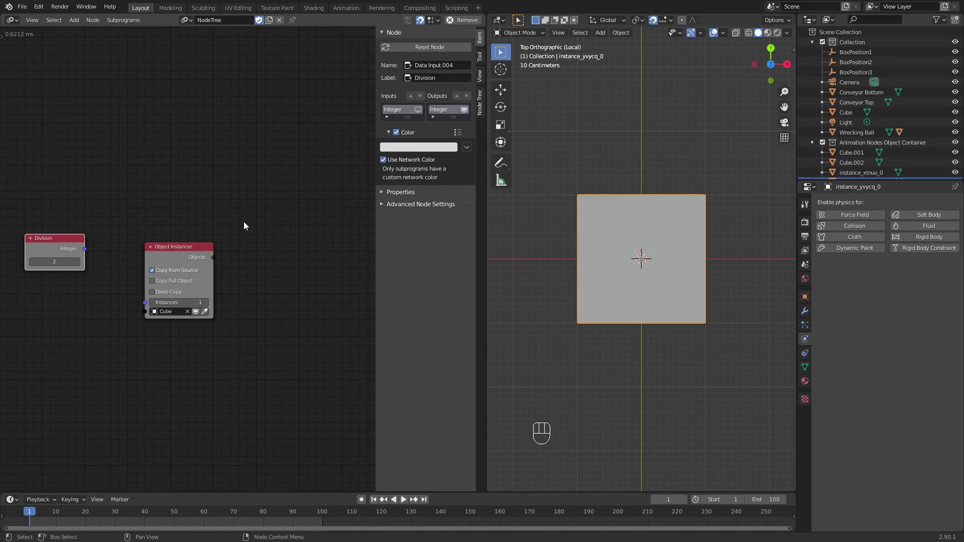
{"action": "scroll", "coordinate": [244, 293], "scroll_direction": "down", "scroll_amount": 3}
{"action": "middle_click_drag", "start_coordinate": [269, 350], "coordinate": [317, 192]}
{"action": "key", "text": "ctrl+a"}
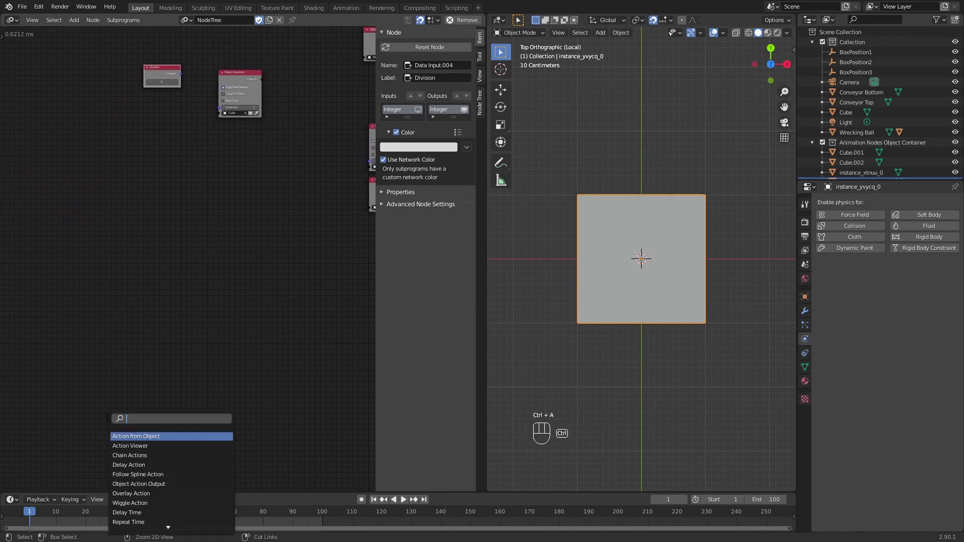
{"action": "type", "text": "group"}
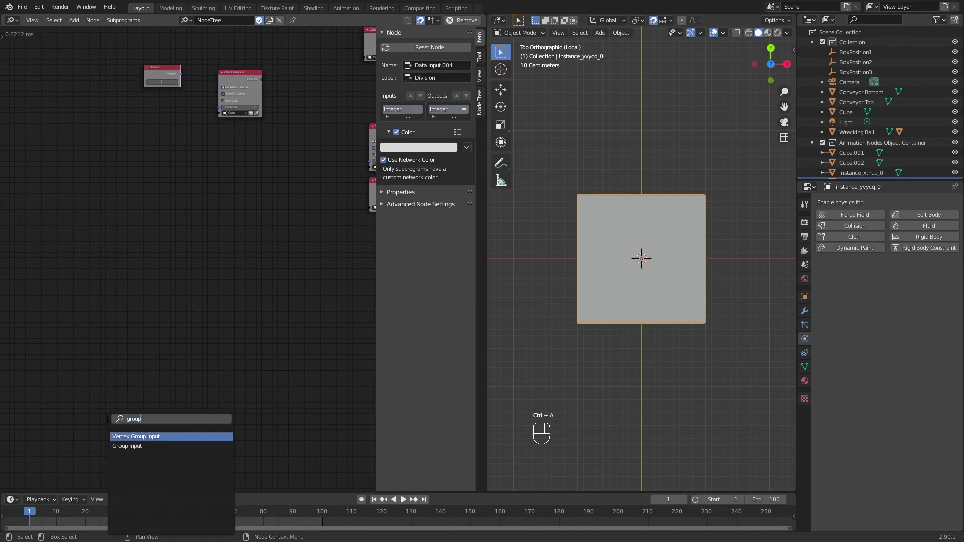
{"action": "key", "text": "Down"}
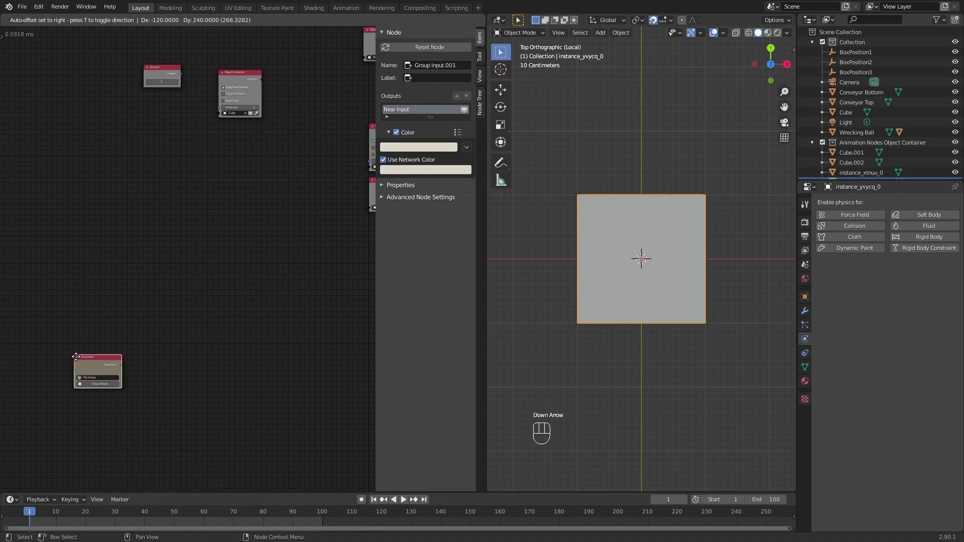
{"action": "left_click", "coordinate": [150, 288]}
Name the new node group "Split Boxes" in the Group Input node.
{"action": "scroll", "coordinate": [188, 317], "scroll_direction": "up", "scroll_amount": 2}
{"action": "scroll", "coordinate": [188, 321], "scroll_direction": "up", "scroll_amount": 2}
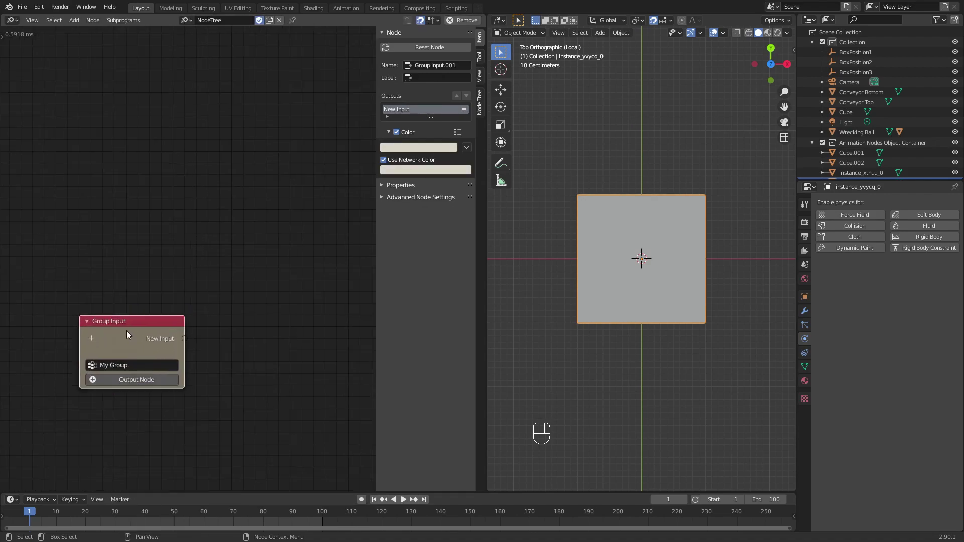
{"action": "left_click", "coordinate": [124, 377]}
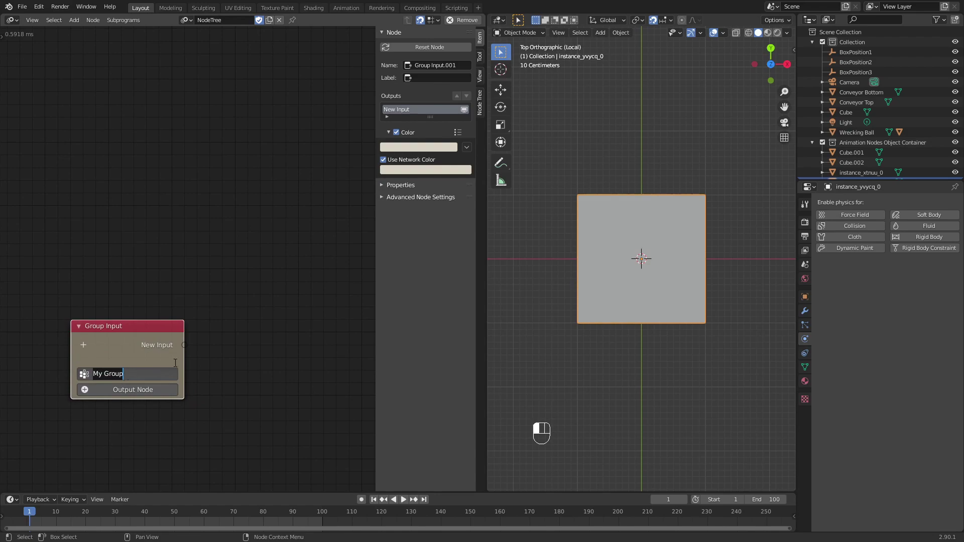
{"action": "type", "text": "Split Boxes"}
{"action": "key", "text": "Return"}
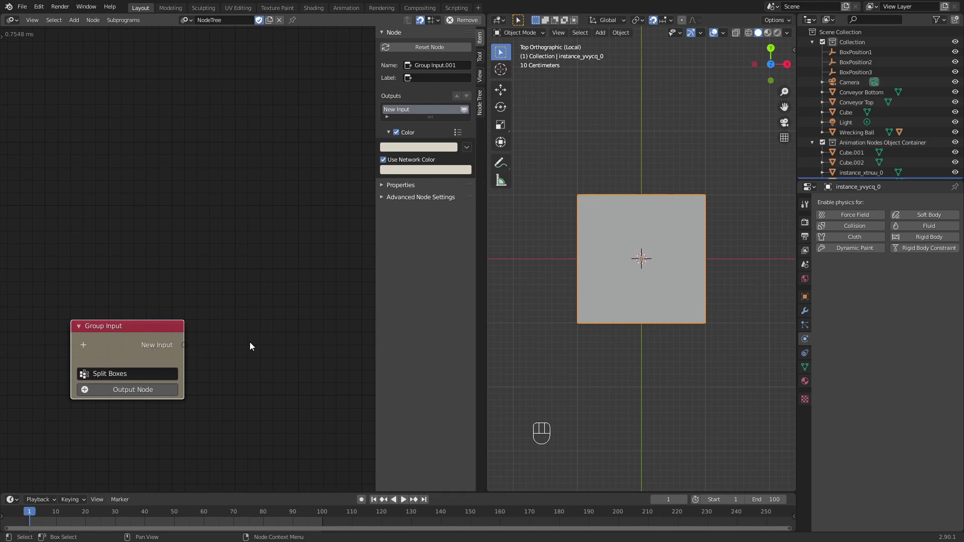
Add an Integer input to the Split Boxes group and name it "Divisions".
{"action": "left_click", "coordinate": [83, 345]}
{"action": "type", "text": "integer"}
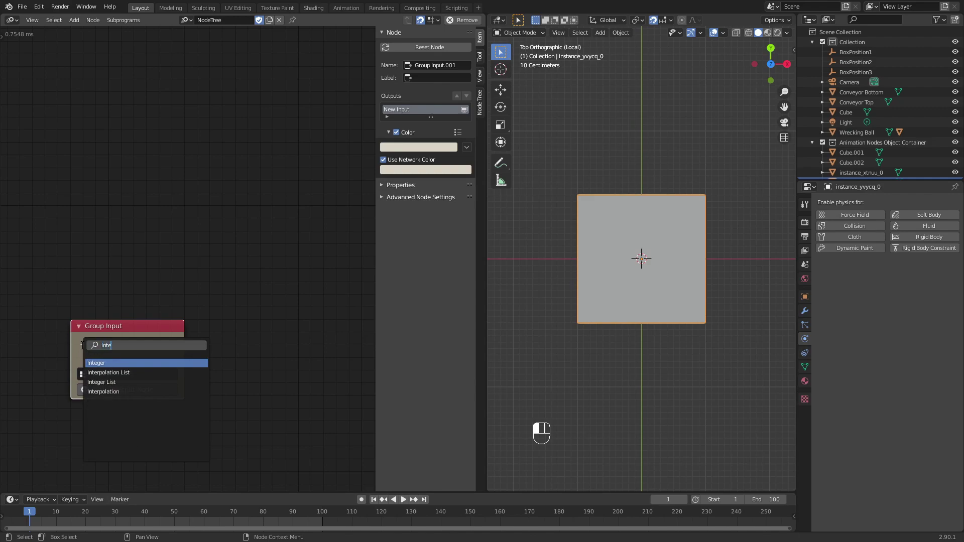
{"action": "key", "text": "Return"}
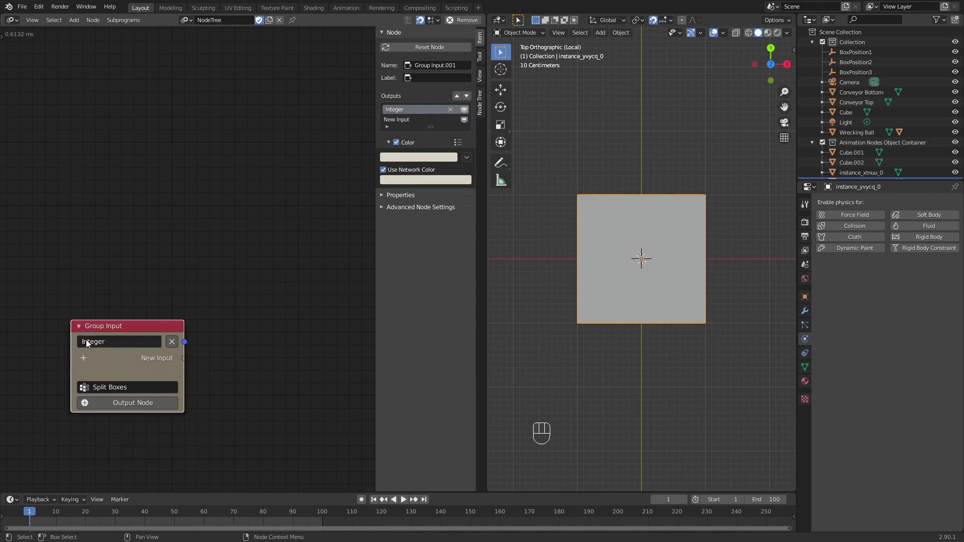
{"action": "left_click", "coordinate": [85, 342]}
{"action": "type", "text": "Divisions"}
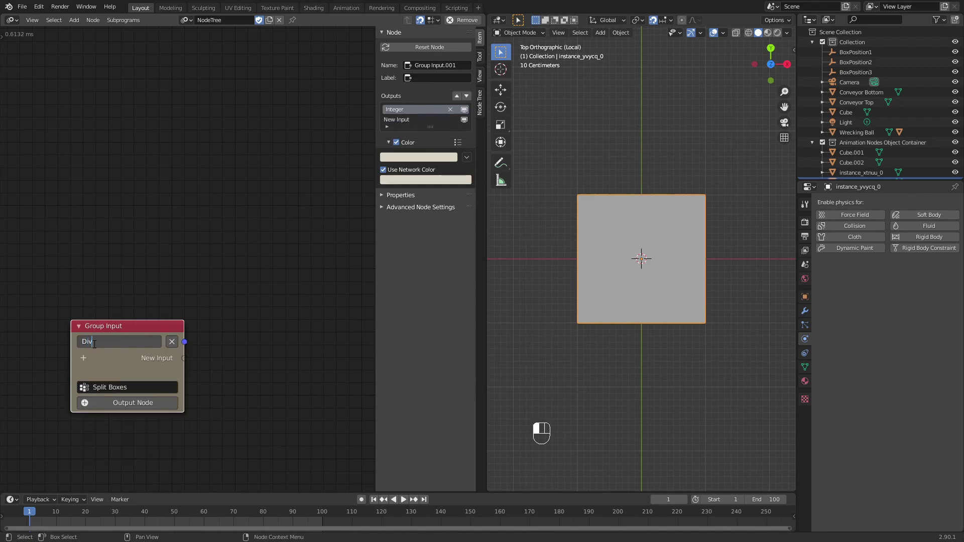
{"action": "key", "text": "Return"}
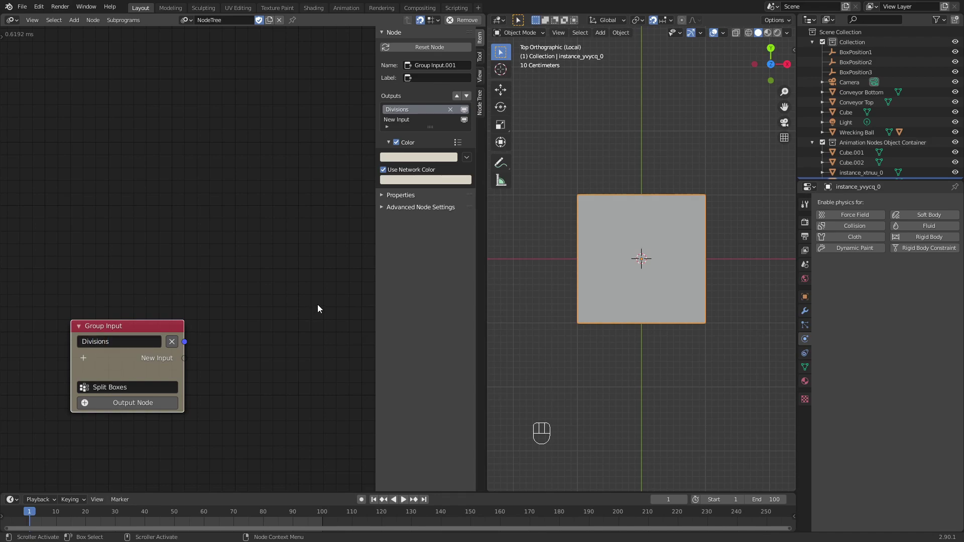
Create the Group Output node for Split Boxes and give it a Vector List output named "Locations".
{"action": "middle_click_drag", "start_coordinate": [312, 363], "coordinate": [296, 360]}
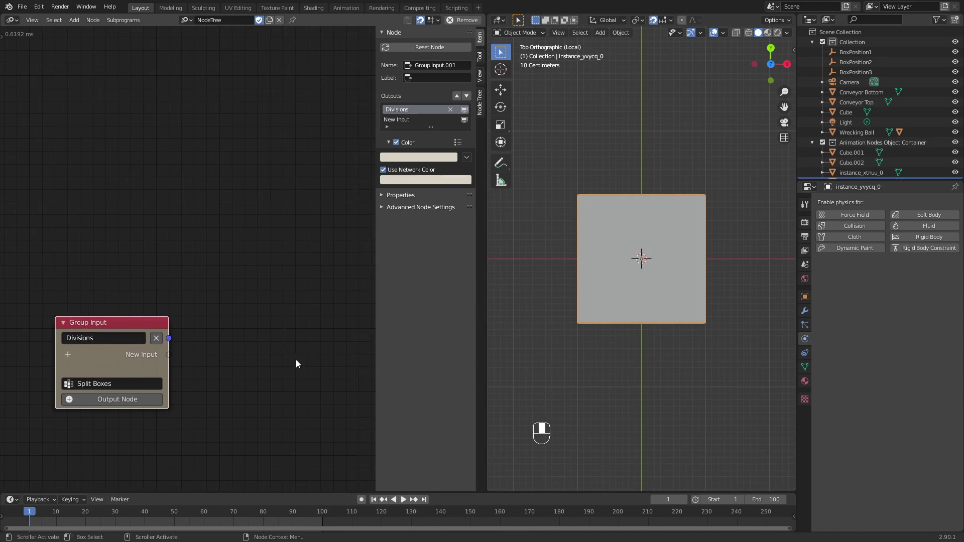
{"action": "left_click", "coordinate": [83, 400]}
{"action": "left_click", "coordinate": [256, 318]}
{"action": "left_click", "coordinate": [359, 371]}
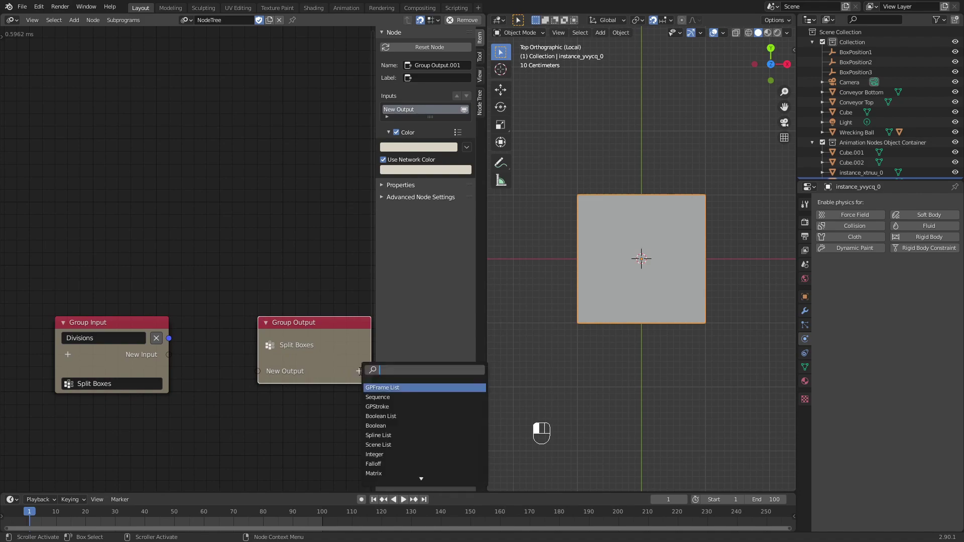
{"action": "type", "text": "vector li"}
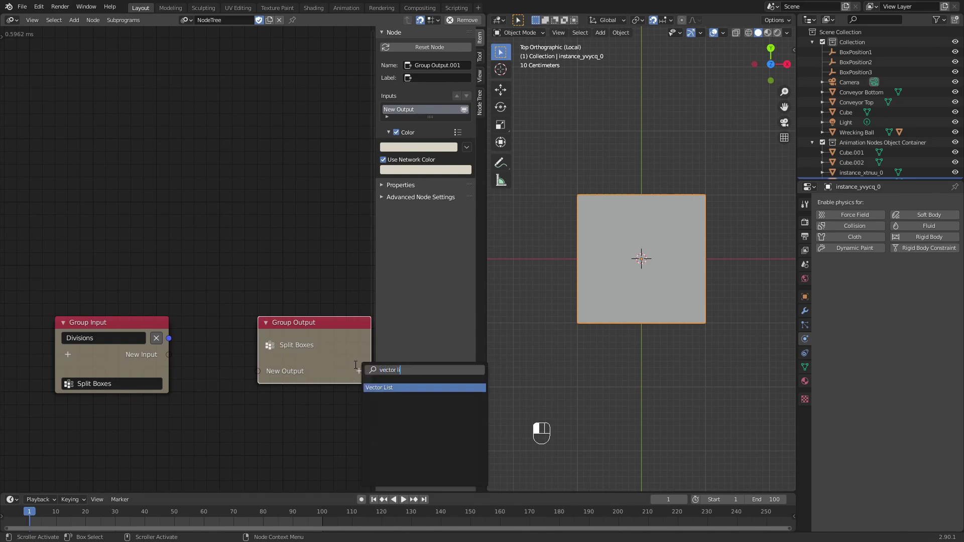
{"action": "key", "text": "Return"}
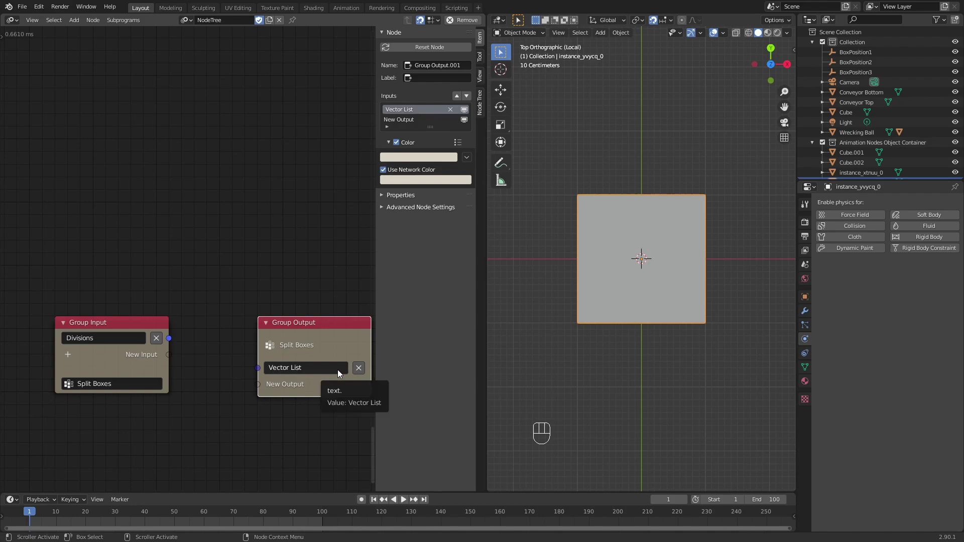
{"action": "middle_click_drag", "start_coordinate": [329, 362], "coordinate": [295, 356]}
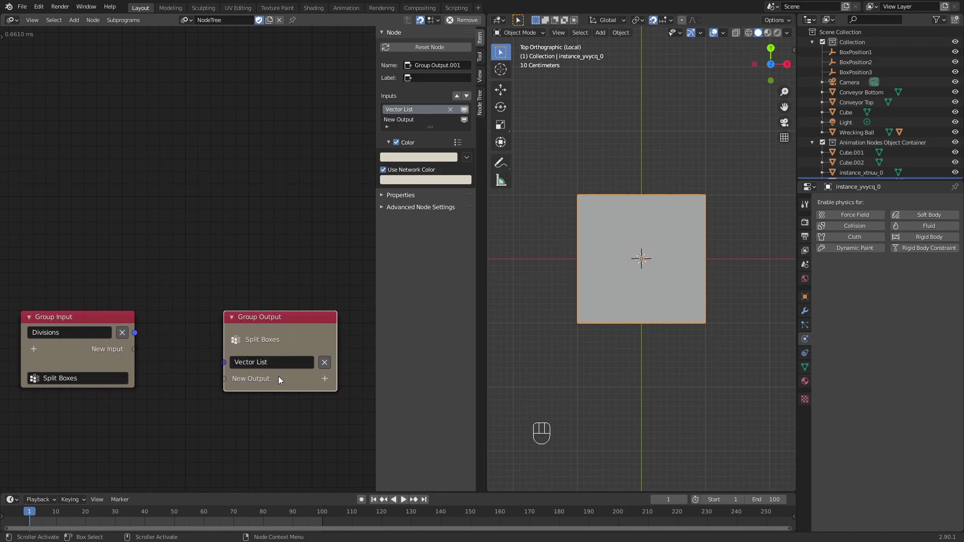
{"action": "left_click", "coordinate": [262, 363]}
{"action": "type", "text": "Locations"}
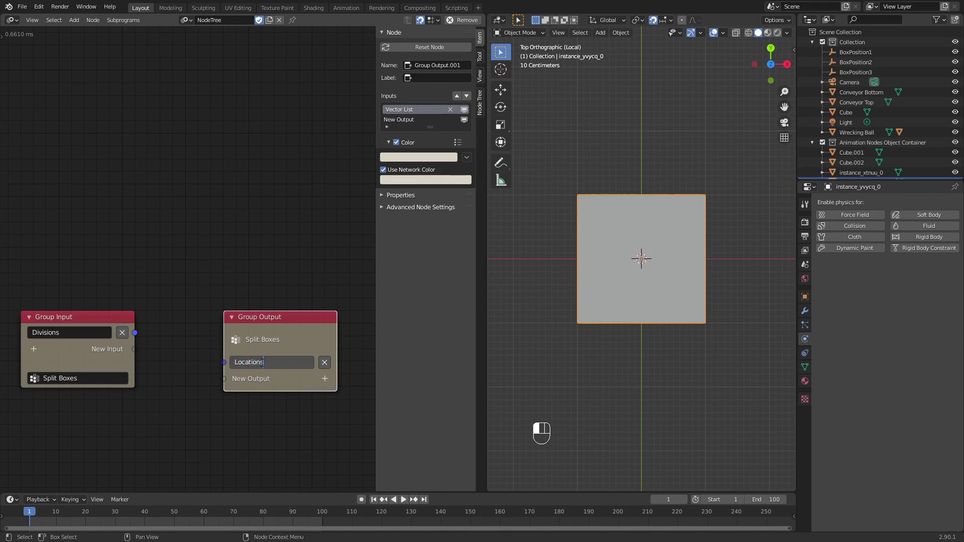
Add a Float output named "Scale" to the Split Boxes Group Output node.
{"action": "left_click", "coordinate": [325, 379]}
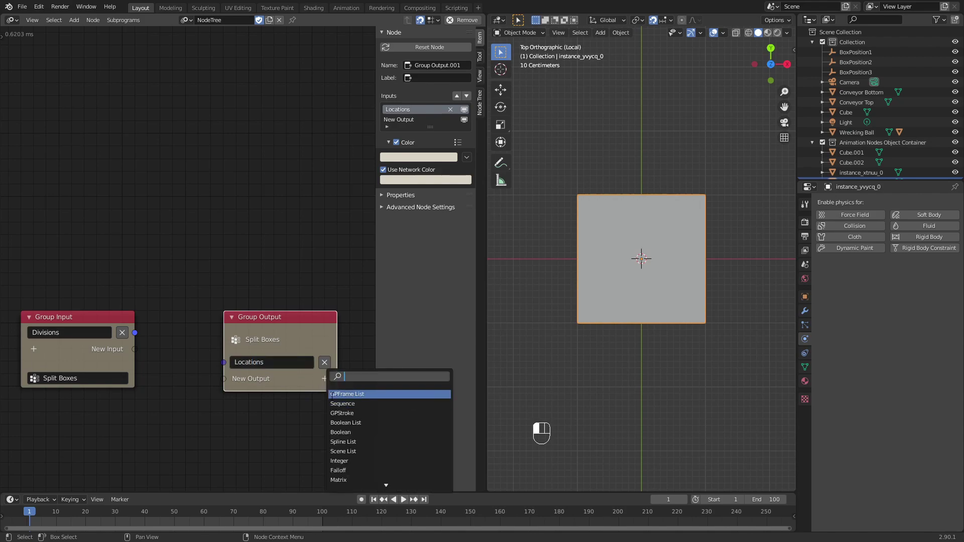
{"action": "type", "text": "float"}
{"action": "key", "text": "Return"}
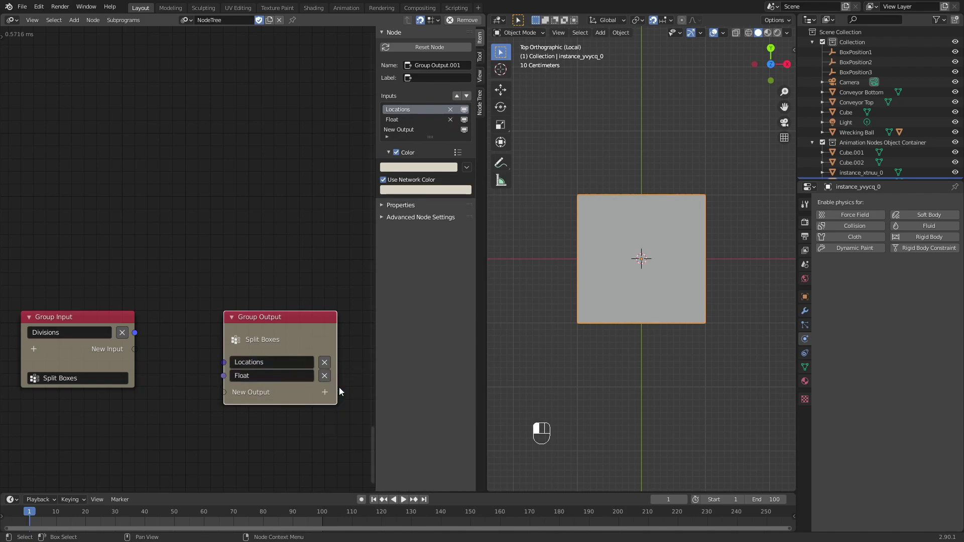
{"action": "left_click", "coordinate": [250, 376]}
{"action": "type", "text": "Scale"}
{"action": "key", "text": "Return"}
Spread the Group Input and Group Output nodes apart and align them at the same height.
{"action": "middle_click_drag", "start_coordinate": [266, 276], "coordinate": [227, 238]}
{"action": "left_click_drag", "start_coordinate": [247, 281], "coordinate": [323, 268]}
{"action": "scroll", "coordinate": [211, 288], "scroll_direction": "down", "scroll_amount": 3}
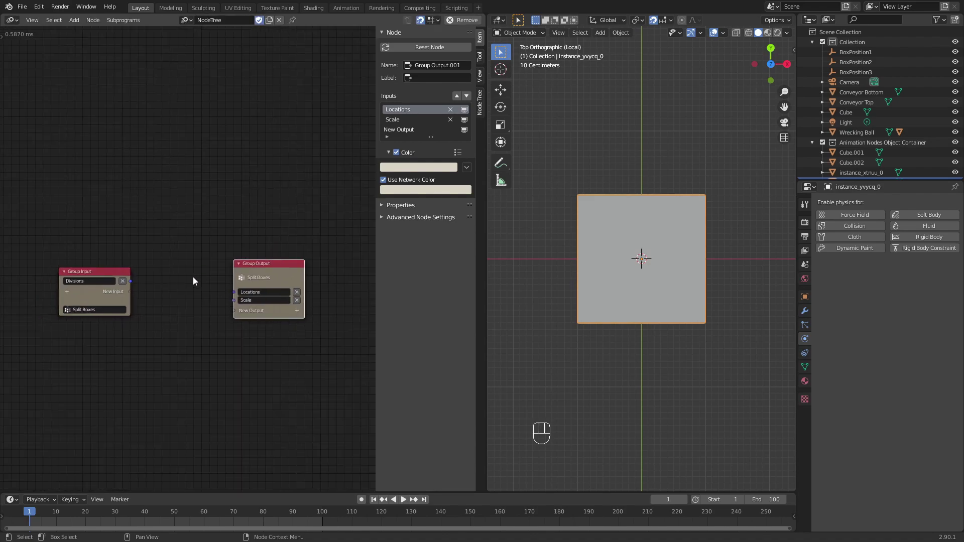
{"action": "left_click_drag", "start_coordinate": [70, 271], "coordinate": [46, 263]}
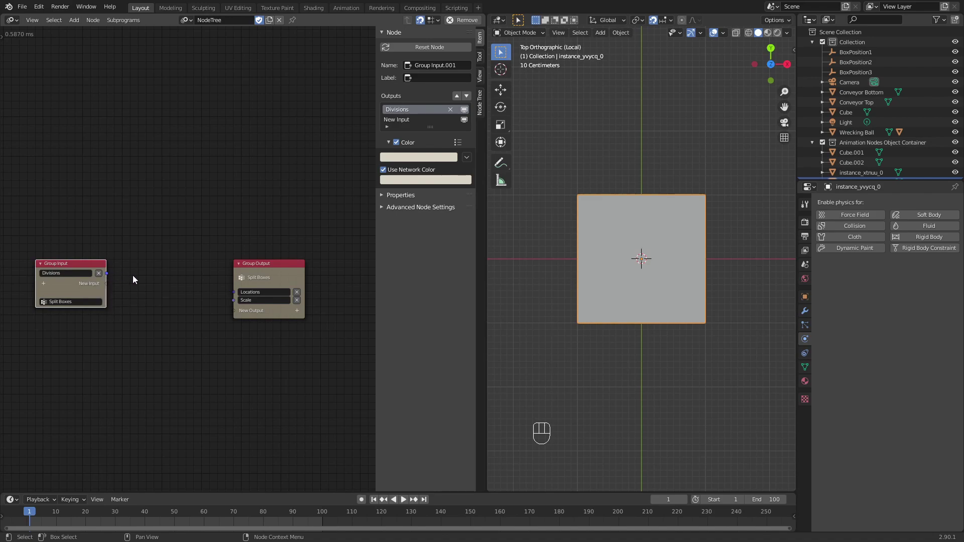
Add a Reciprocal Math node, feed it from the group's Divisions input, and place it below the Group Input node.
{"action": "scroll", "coordinate": [127, 277], "scroll_direction": "up", "scroll_amount": 2}
{"action": "middle_click_drag", "start_coordinate": [92, 290], "coordinate": [150, 295]}
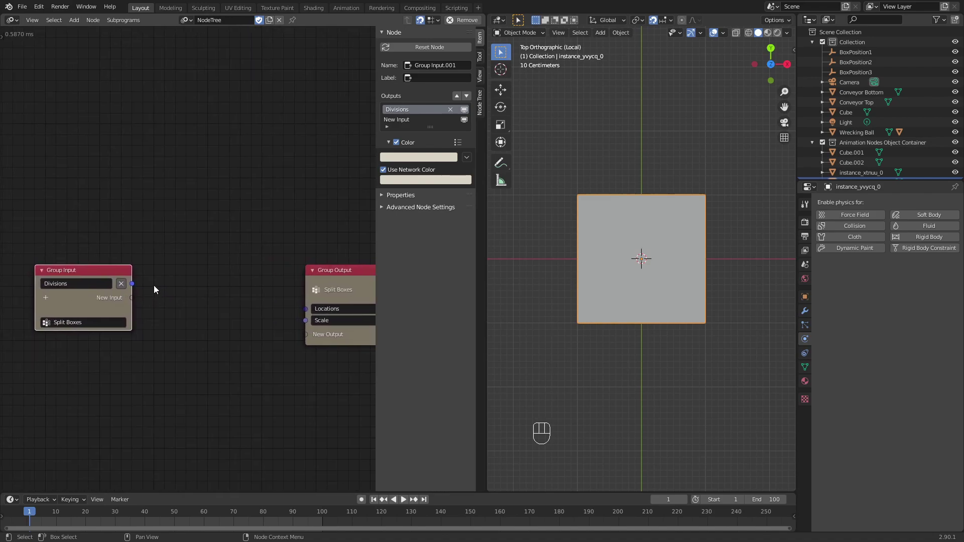
{"action": "key", "text": "ctrl+a"}
{"action": "type", "text": "reci"}
{"action": "key", "text": "Return"}
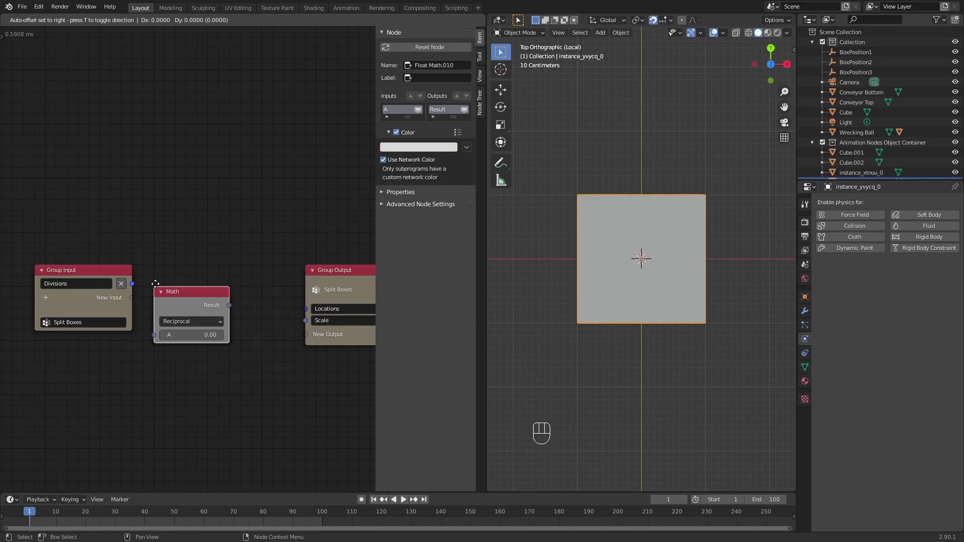
{"action": "left_click", "coordinate": [163, 270]}
{"action": "left_click_drag", "start_coordinate": [132, 285], "coordinate": [161, 325]}
{"action": "left_click_drag", "start_coordinate": [216, 288], "coordinate": [89, 363]}
Add a Viewer node beside the Math node and connect the group's Divisions input to it.
{"action": "key", "text": "ctrl+a"}
{"action": "type", "text": "viewe"}
{"action": "key", "text": "Down"}
{"action": "key", "text": "Down"}
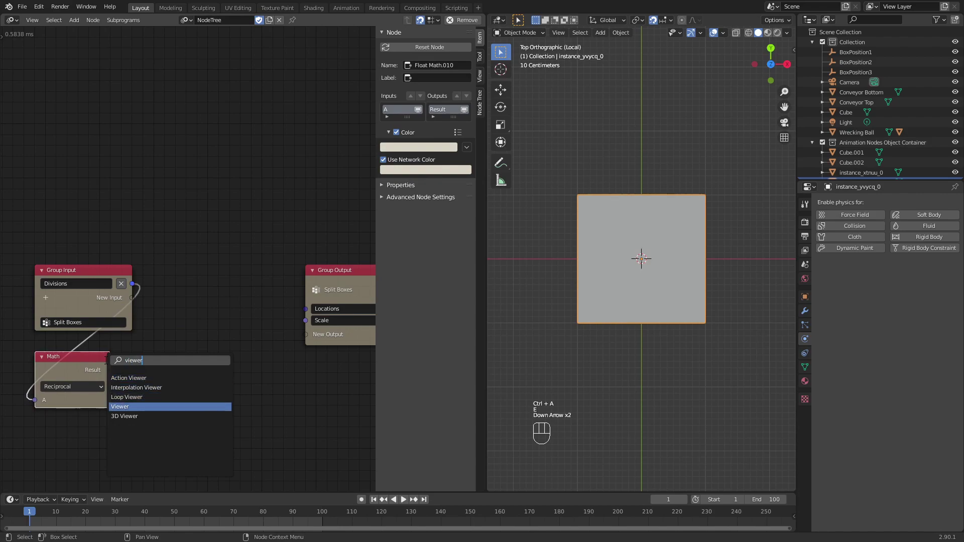
{"action": "key", "text": "Return"}
{"action": "left_click", "coordinate": [152, 336]}
{"action": "left_click_drag", "start_coordinate": [132, 285], "coordinate": [176, 362]}
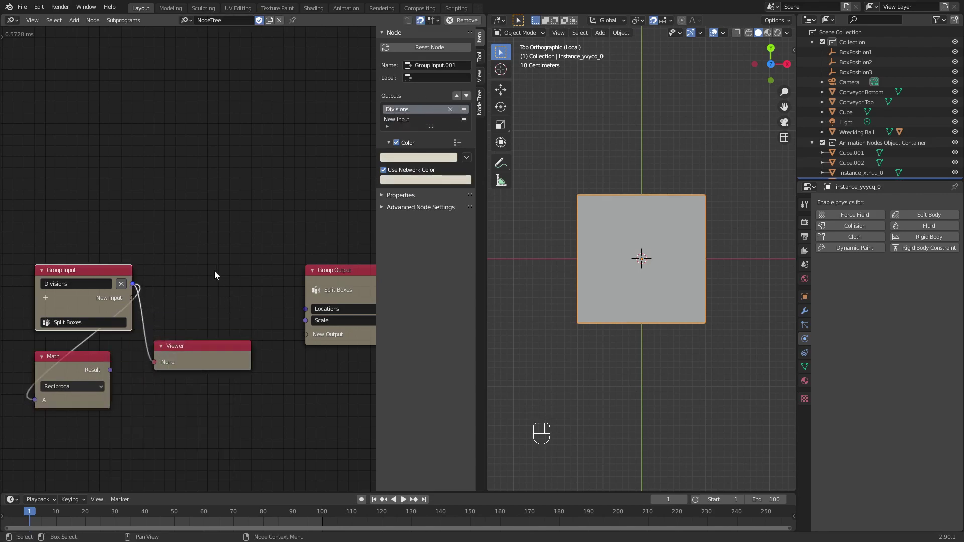
Move the Object Instancer closer to the Division node and add a Split Boxes subprogram node above it.
{"action": "scroll", "coordinate": [218, 275], "scroll_direction": "down", "scroll_amount": 3}
{"action": "middle_click_drag", "start_coordinate": [222, 159], "coordinate": [170, 332]}
{"action": "scroll", "coordinate": [146, 395], "scroll_direction": "up", "scroll_amount": 1}
{"action": "scroll", "coordinate": [255, 218], "scroll_direction": "down", "scroll_amount": 1}
{"action": "left_click_drag", "start_coordinate": [176, 236], "coordinate": [151, 243]}
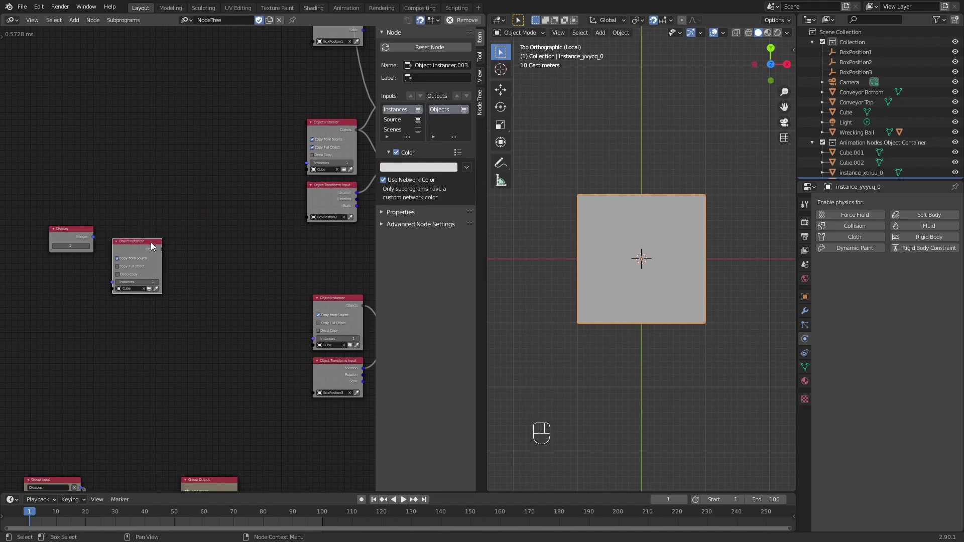
{"action": "key", "text": "ctrl+a"}
{"action": "type", "text": "split b"}
{"action": "key", "text": "Return"}
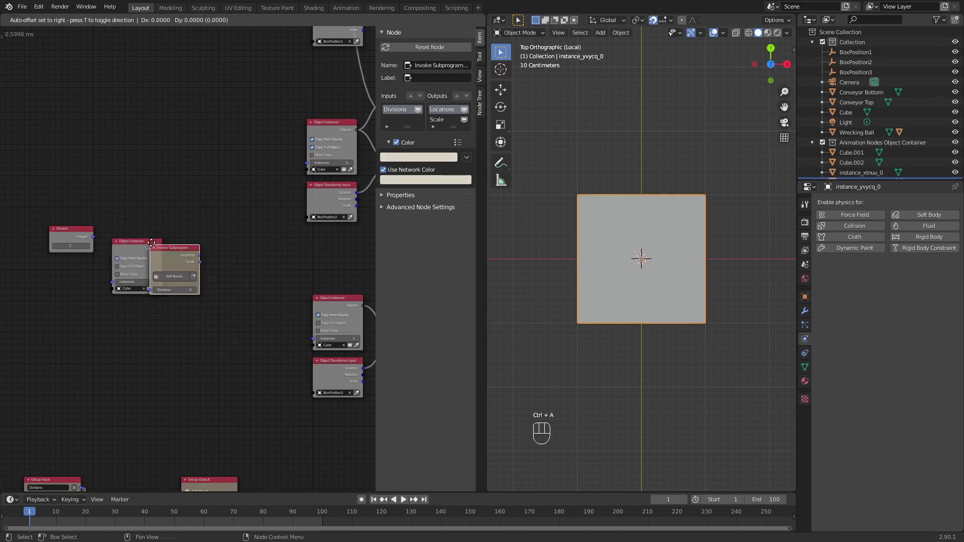
{"action": "left_click", "coordinate": [133, 173]}
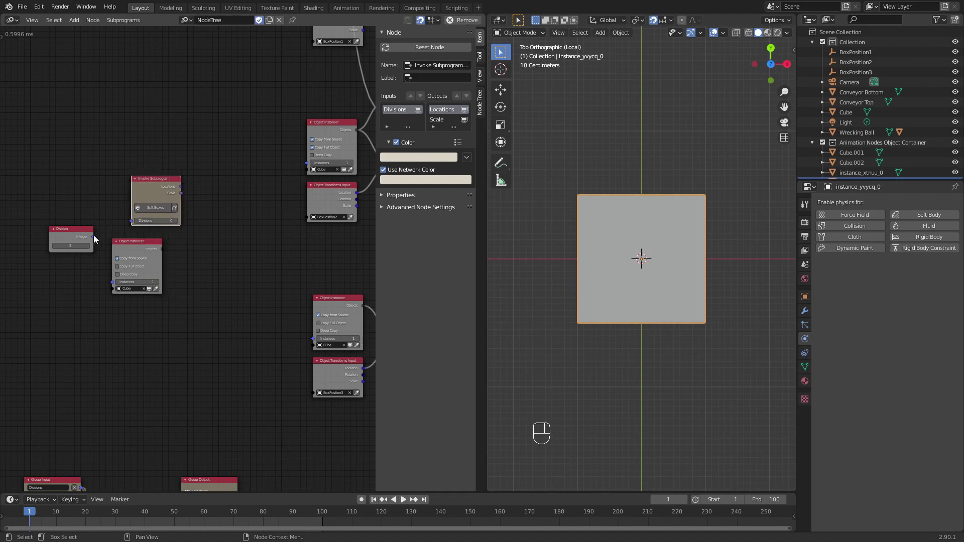
Connect the Division node's integer to the Divisions input of the Split Boxes subprogram node.
{"action": "scroll", "coordinate": [107, 239], "scroll_direction": "up", "scroll_amount": 7}
{"action": "middle_click_drag", "start_coordinate": [118, 239], "coordinate": [208, 304]}
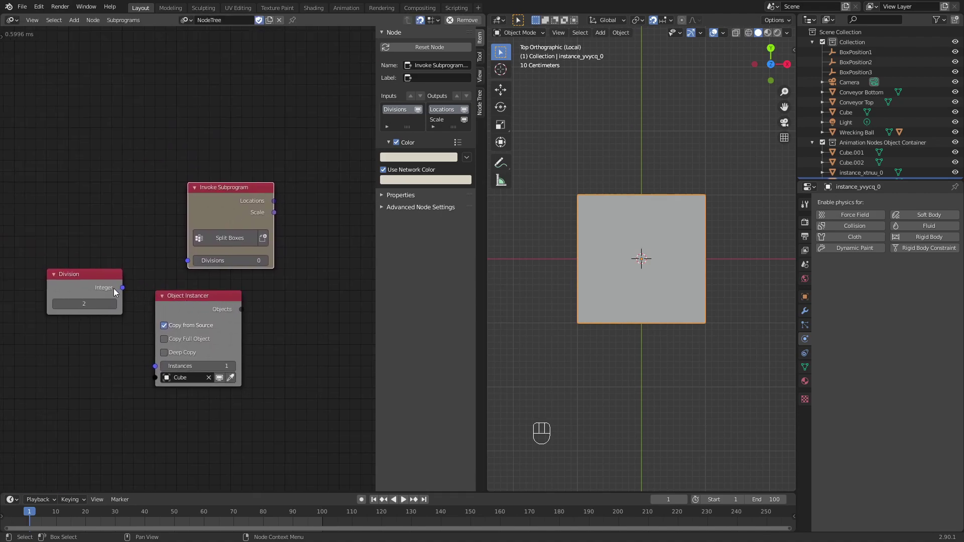
{"action": "left_click_drag", "start_coordinate": [117, 288], "coordinate": [187, 261]}
Connect the Reciprocal Math node's result to the Viewer in place of the Divisions link.
{"action": "middle_click_drag", "start_coordinate": [280, 297], "coordinate": [293, 125]}
{"action": "middle_click_drag", "start_coordinate": [293, 363], "coordinate": [291, 122]}
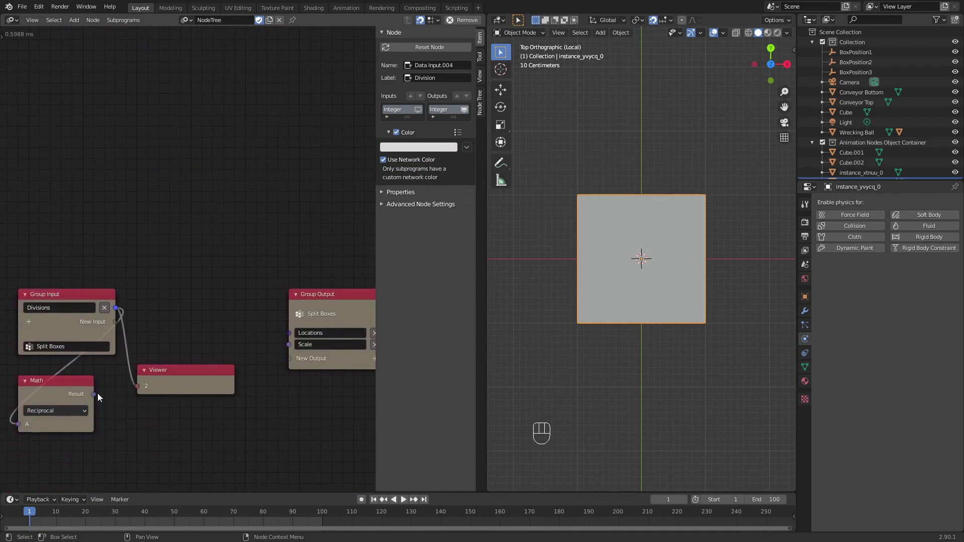
{"action": "left_click_drag", "start_coordinate": [94, 394], "coordinate": [137, 386]}
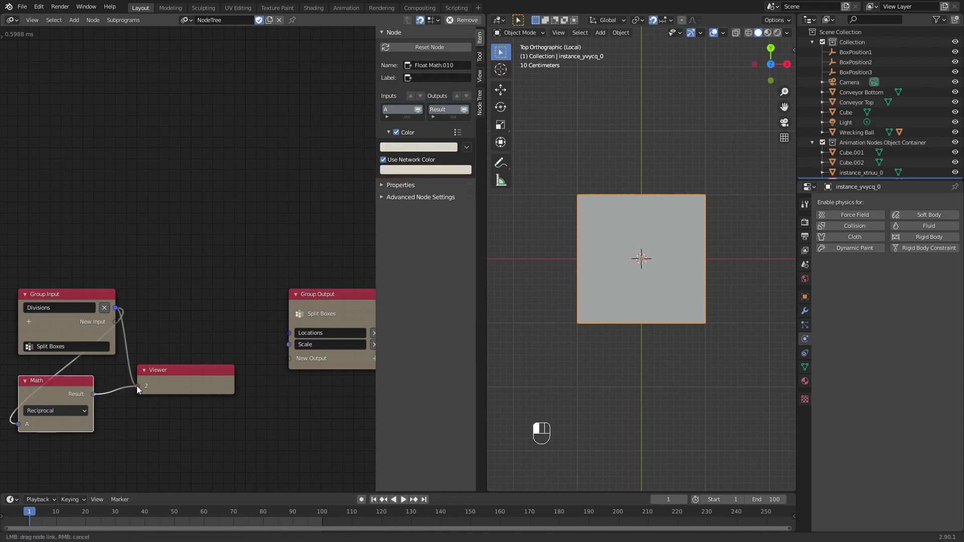
Select all the Split Boxes group nodes and move them up to just below the Division and Object Instancer nodes.
{"action": "scroll", "coordinate": [215, 363], "scroll_direction": "down", "scroll_amount": 6}
{"action": "left_click_drag", "start_coordinate": [266, 381], "coordinate": [2, 255]}
{"action": "left_click_drag", "start_coordinate": [119, 296], "coordinate": [105, 100]}
{"action": "scroll", "coordinate": [201, 111], "scroll_direction": "up", "scroll_amount": 3}
{"action": "scroll", "coordinate": [208, 101], "scroll_direction": "down", "scroll_amount": 4}
{"action": "middle_click_drag", "start_coordinate": [211, 96], "coordinate": [219, 348]}
{"action": "middle_click_drag", "start_coordinate": [274, 290], "coordinate": [281, 225]}
{"action": "scroll", "coordinate": [276, 249], "scroll_direction": "up", "scroll_amount": 2}
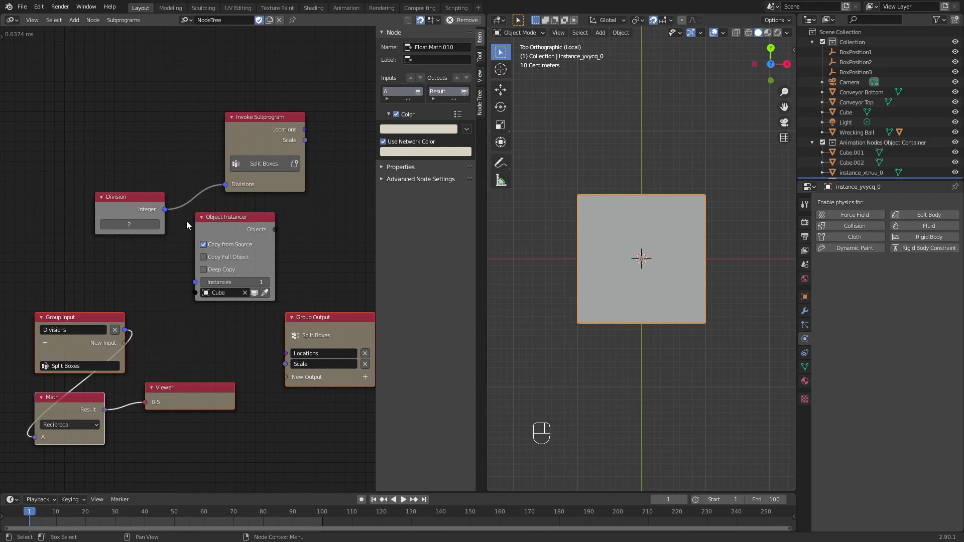
Test the reciprocal in the Viewer by raising the Division value to 4 and returning it to 2.
{"action": "left_click", "coordinate": [156, 225]}
{"action": "left_click", "coordinate": [156, 224]}
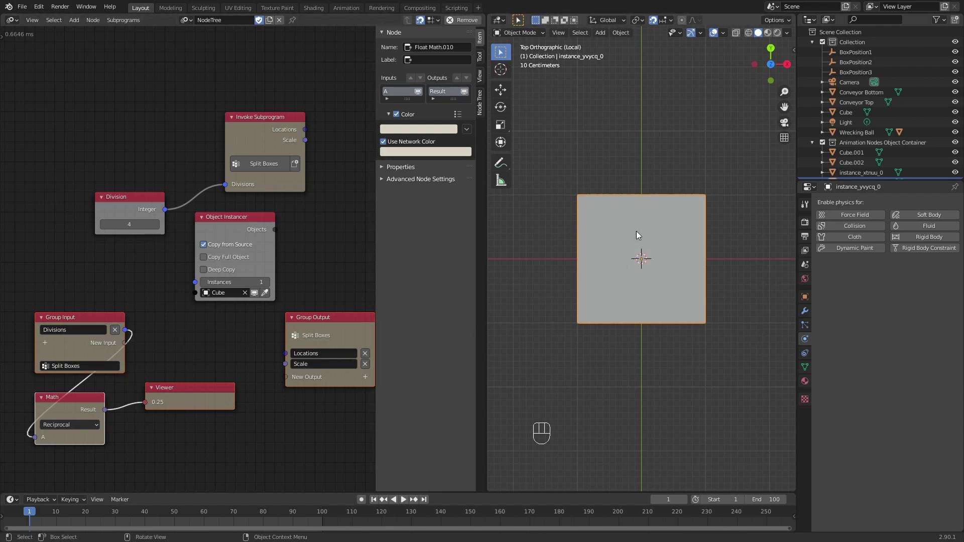
{"action": "scroll", "coordinate": [638, 233], "scroll_direction": "up", "scroll_amount": 1}
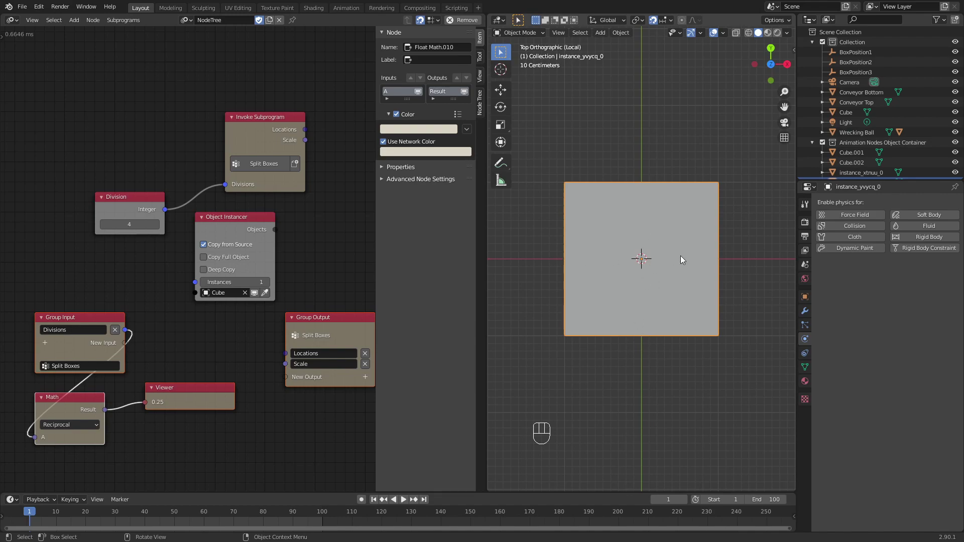
{"action": "left_click", "coordinate": [105, 225]}
{"action": "left_click", "coordinate": [105, 225]}
{"action": "middle_click_drag", "start_coordinate": [153, 271], "coordinate": [143, 248]}
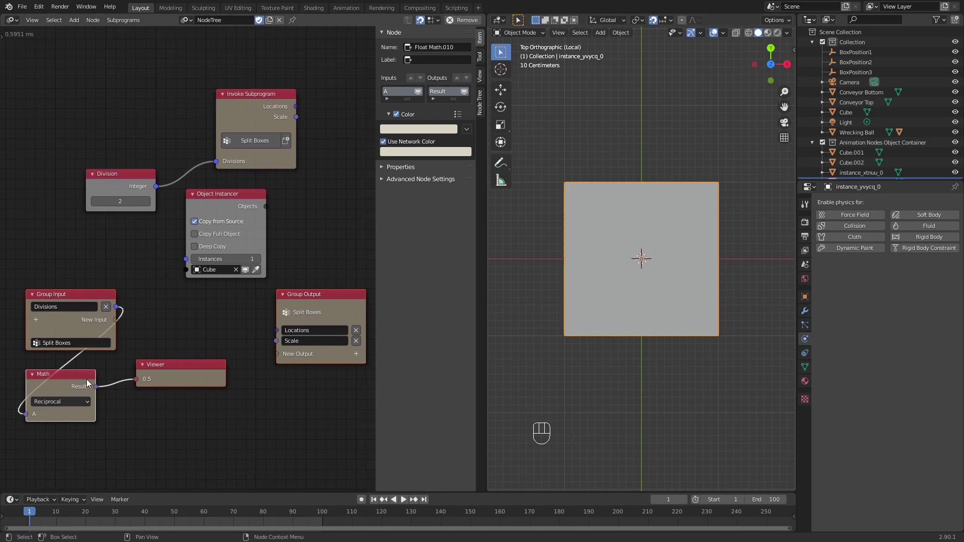
Connect the Reciprocal Math result to the Scale input of the Split Boxes Group Output and move the Viewer lower.
{"action": "left_click_drag", "start_coordinate": [95, 387], "coordinate": [277, 338]}
{"action": "left_click_drag", "start_coordinate": [215, 365], "coordinate": [189, 451]}
{"action": "left_click", "coordinate": [215, 383]}
Add an Object Transforms Output node beside the Invoke Subprogram and Object Instancer nodes.
{"action": "middle_click_drag", "start_coordinate": [285, 152], "coordinate": [142, 157]}
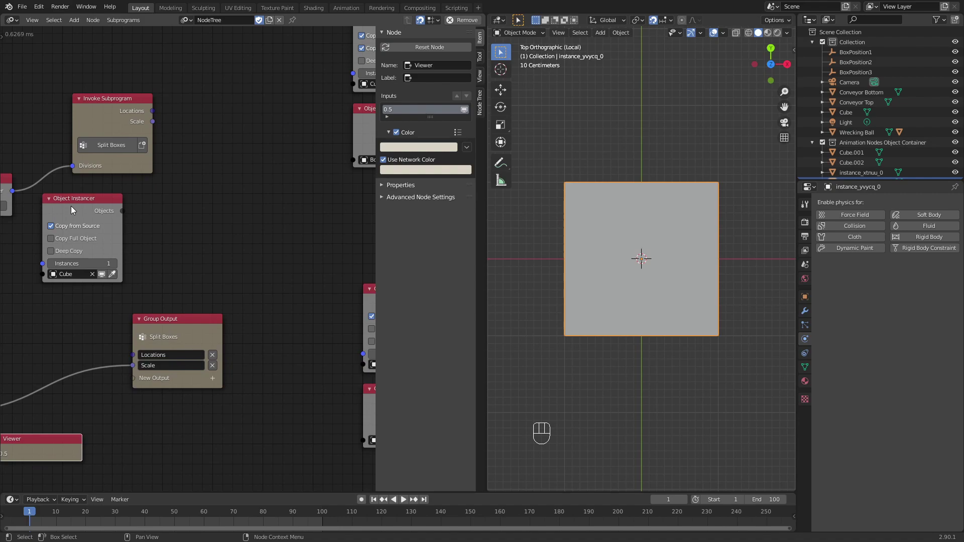
{"action": "key", "text": "ctrl+a"}
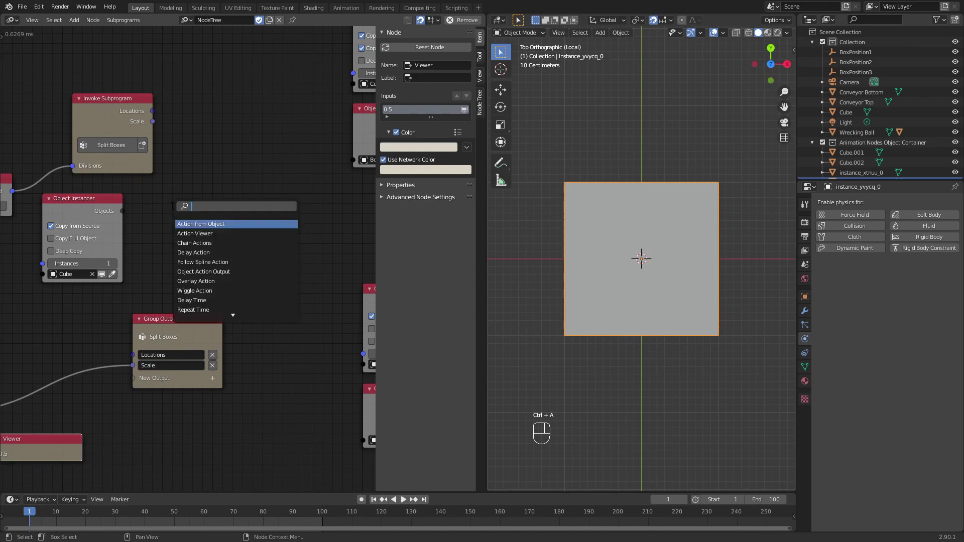
{"action": "type", "text": "transforms o"}
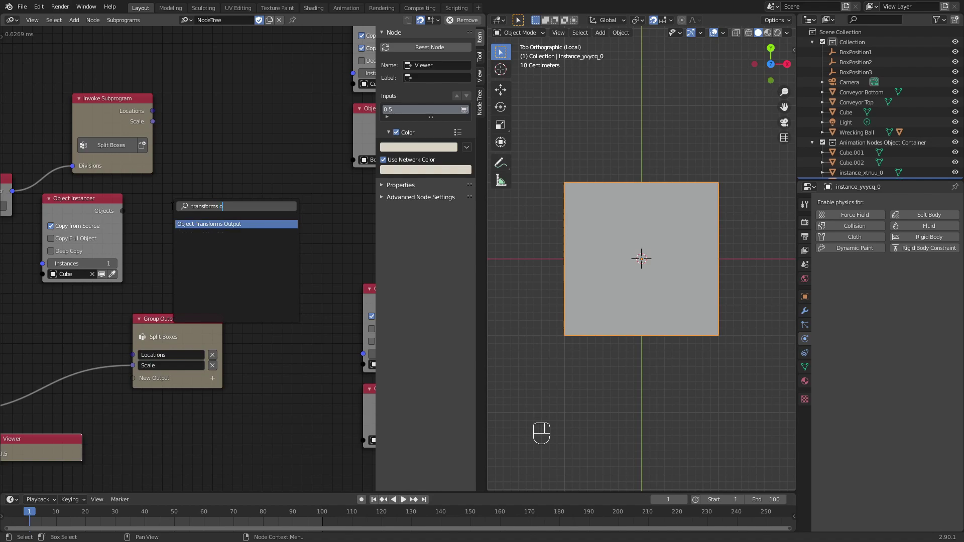
{"action": "key", "text": "Return"}
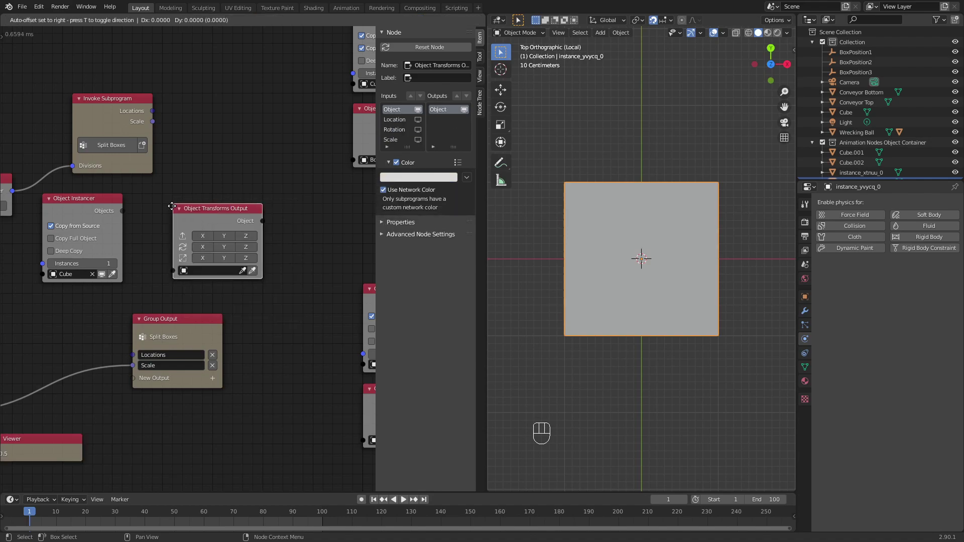
{"action": "left_click", "coordinate": [221, 147]}
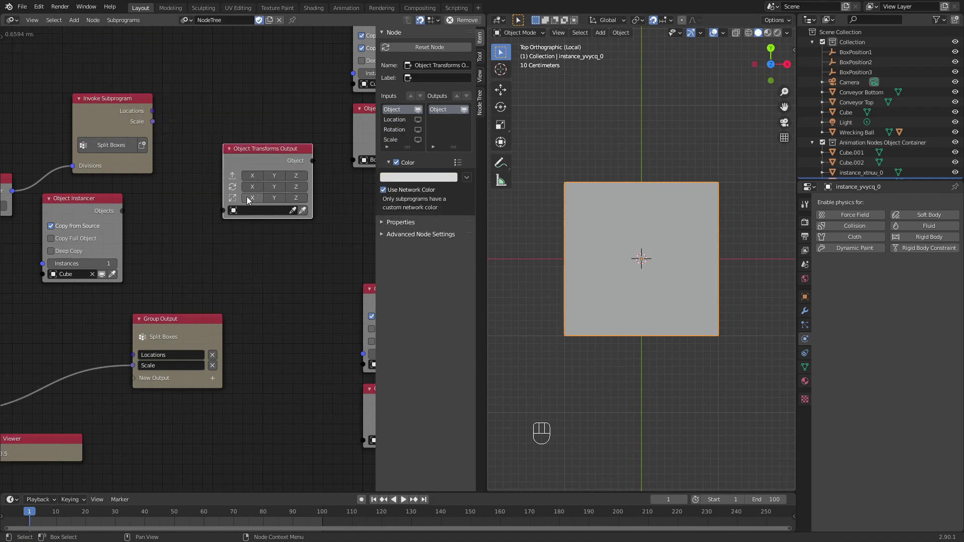
Enable X, Y and Z scale on the Object Transforms Output and feed it the subprogram's Scale and the Object Instancer's Objects.
{"action": "left_click_drag", "start_coordinate": [248, 200], "coordinate": [301, 198]}
{"action": "left_click_drag", "start_coordinate": [153, 121], "coordinate": [222, 231]}
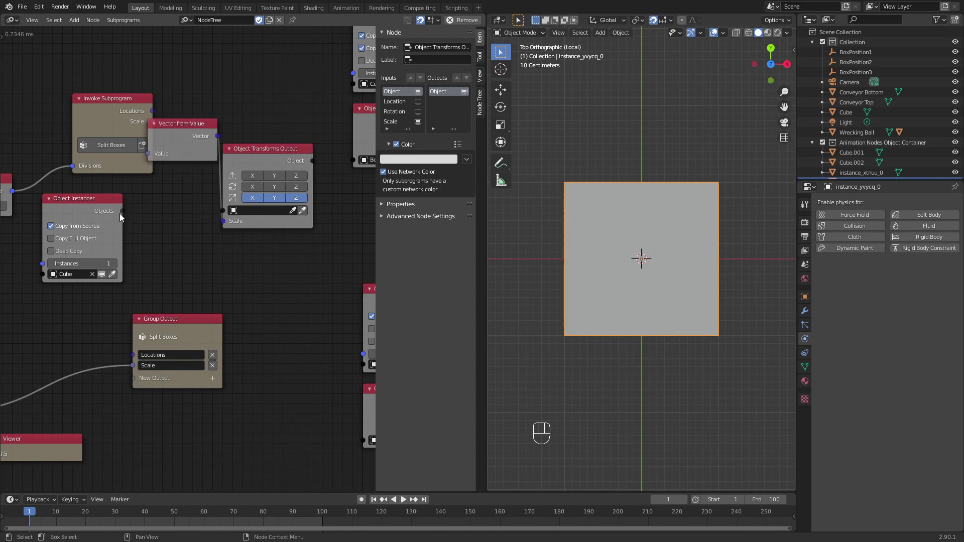
{"action": "left_click_drag", "start_coordinate": [122, 211], "coordinate": [223, 211]}
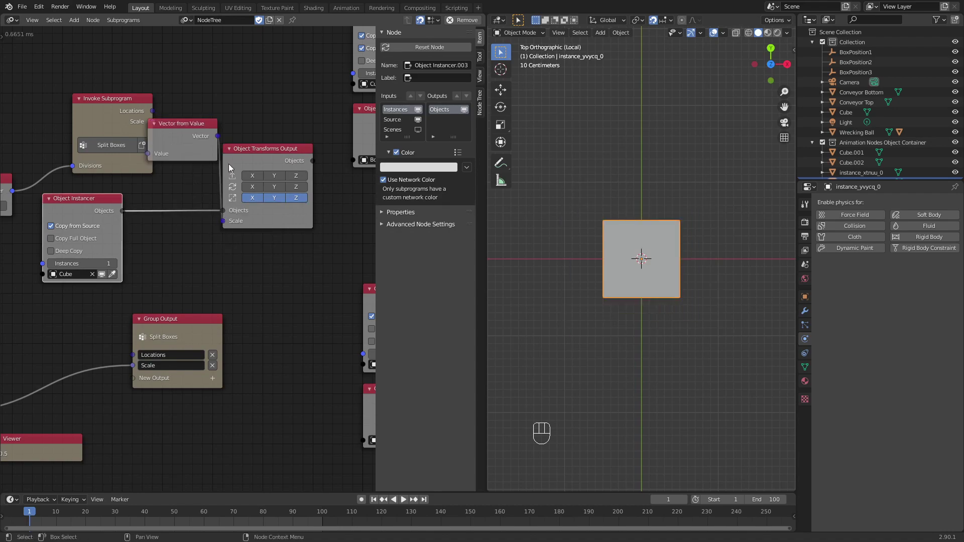
Spread the Invoke Subprogram, Division and Object Instancer nodes apart and place Vector from Value below, just before the Object Transforms Output.
{"action": "scroll", "coordinate": [169, 217], "scroll_direction": "down", "scroll_amount": 1}
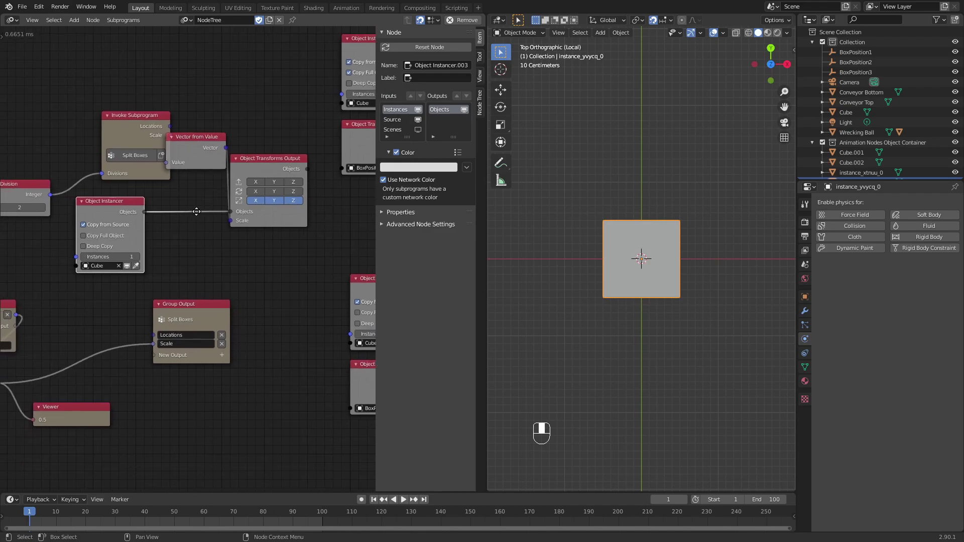
{"action": "middle_click_drag", "start_coordinate": [142, 142], "coordinate": [206, 137]}
{"action": "left_click_drag", "start_coordinate": [206, 137], "coordinate": [164, 118]}
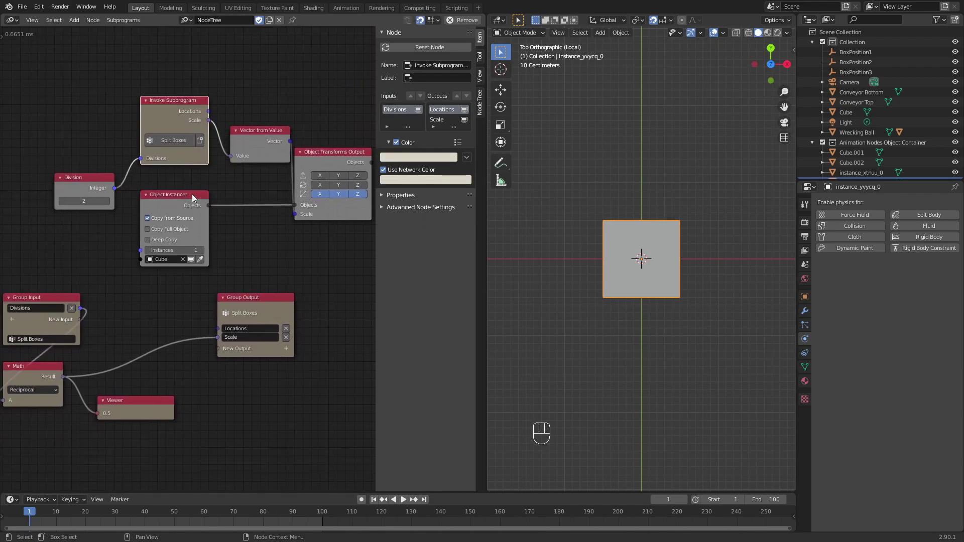
{"action": "left_click_drag", "start_coordinate": [95, 185], "coordinate": [78, 160]}
{"action": "left_click_drag", "start_coordinate": [208, 193], "coordinate": [174, 193]}
{"action": "left_click_drag", "start_coordinate": [260, 131], "coordinate": [251, 216]}
{"action": "middle_click_drag", "start_coordinate": [319, 222], "coordinate": [269, 221]}
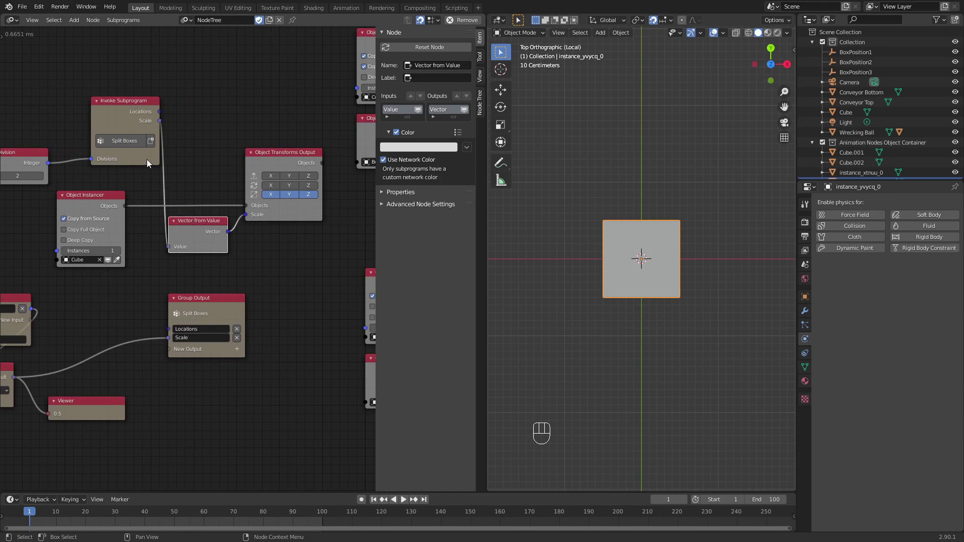
Collapse the Vector from Value node and shift it and the Object Transforms Output slightly to the right.
{"action": "middle_click_drag", "start_coordinate": [132, 257], "coordinate": [156, 261]}
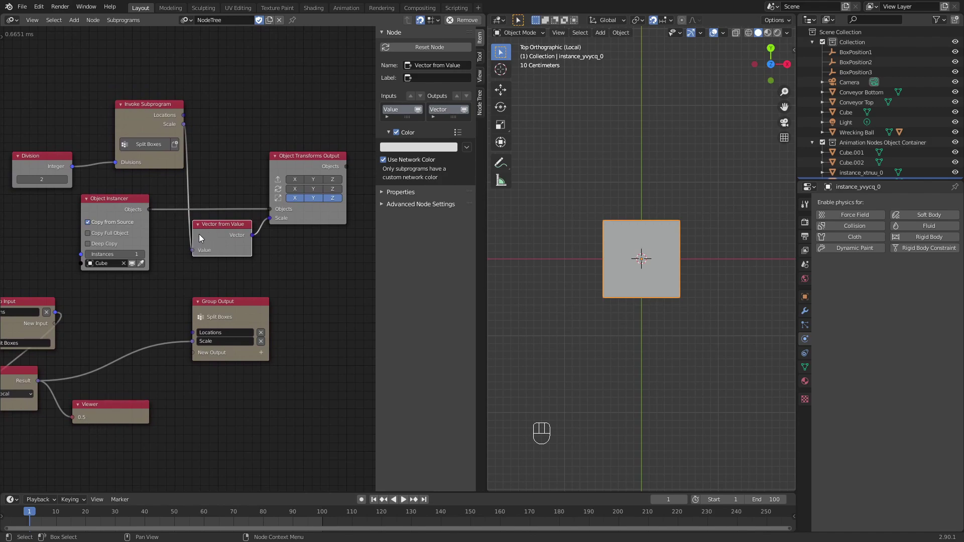
{"action": "key", "text": "h"}
{"action": "left_click_drag", "start_coordinate": [309, 160], "coordinate": [328, 161]}
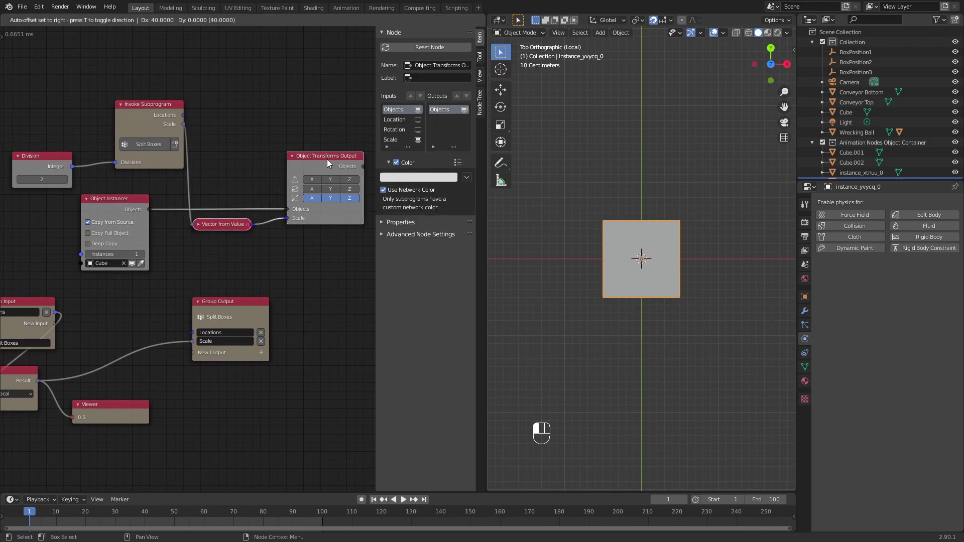
{"action": "left_click_drag", "start_coordinate": [222, 224], "coordinate": [239, 225]}
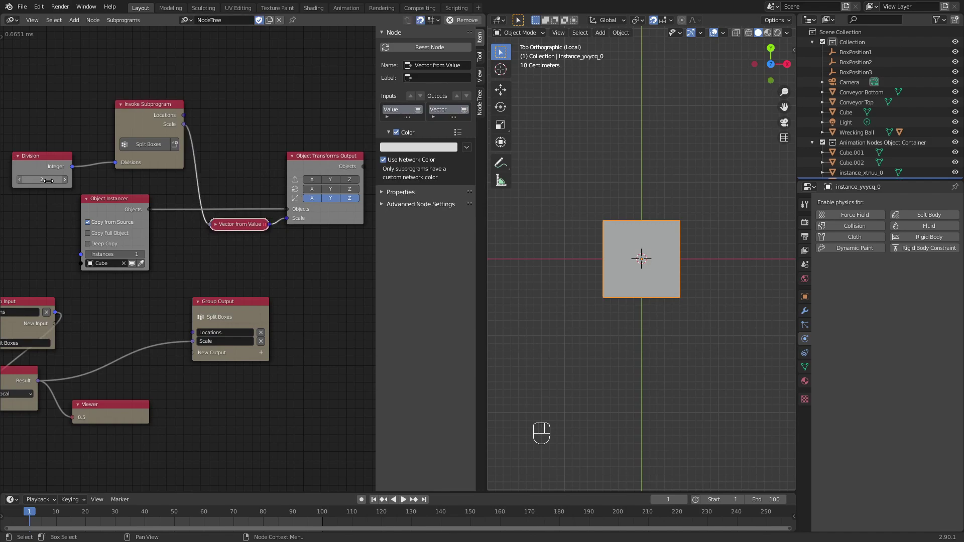
Raise the Division value to 5, inspect the scaled cube in perspective and return to the top view.
{"action": "left_click", "coordinate": [65, 180]}
{"action": "left_click", "coordinate": [66, 180]}
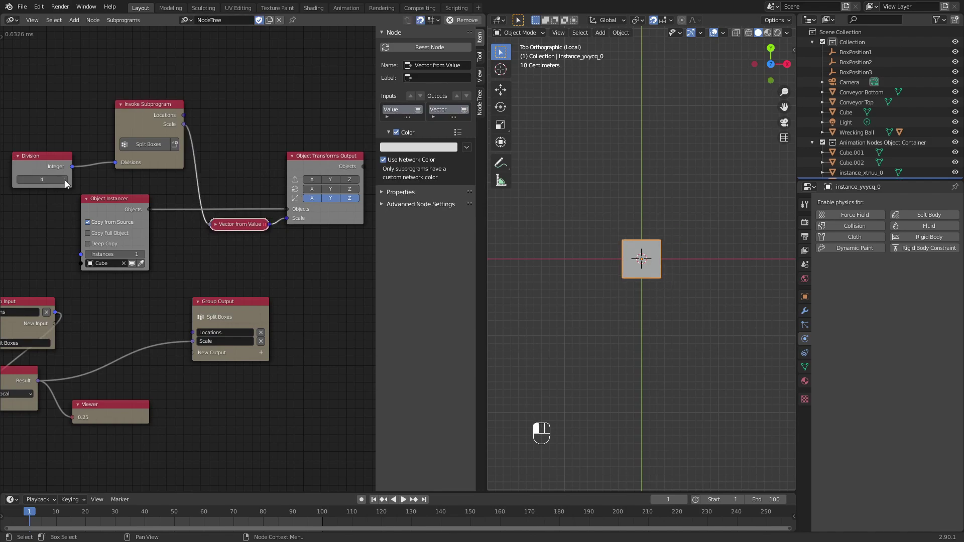
{"action": "left_click", "coordinate": [65, 179]}
{"action": "middle_click_drag", "start_coordinate": [613, 243], "coordinate": [621, 217]}
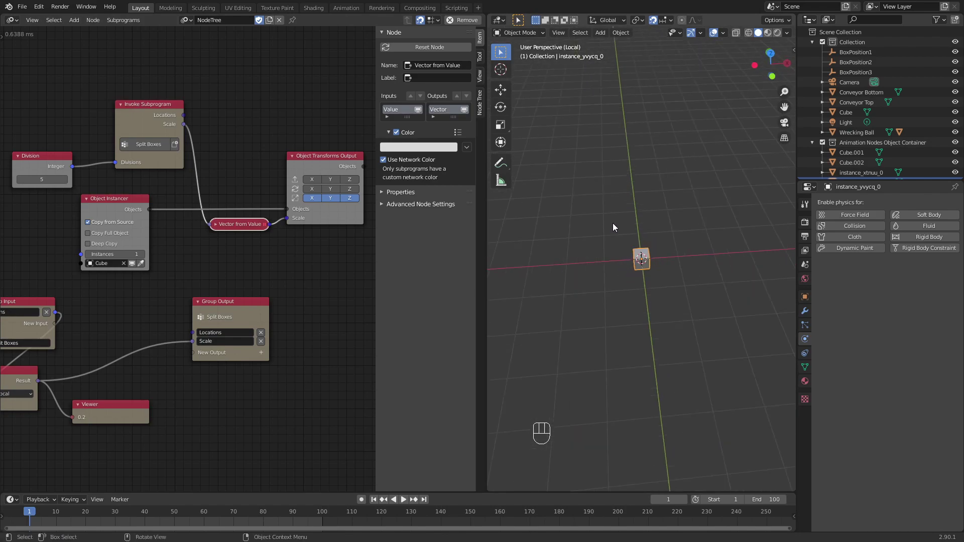
{"action": "middle_click_drag", "start_coordinate": [676, 254], "coordinate": [598, 290]}
{"action": "key", "text": "KP_7"}
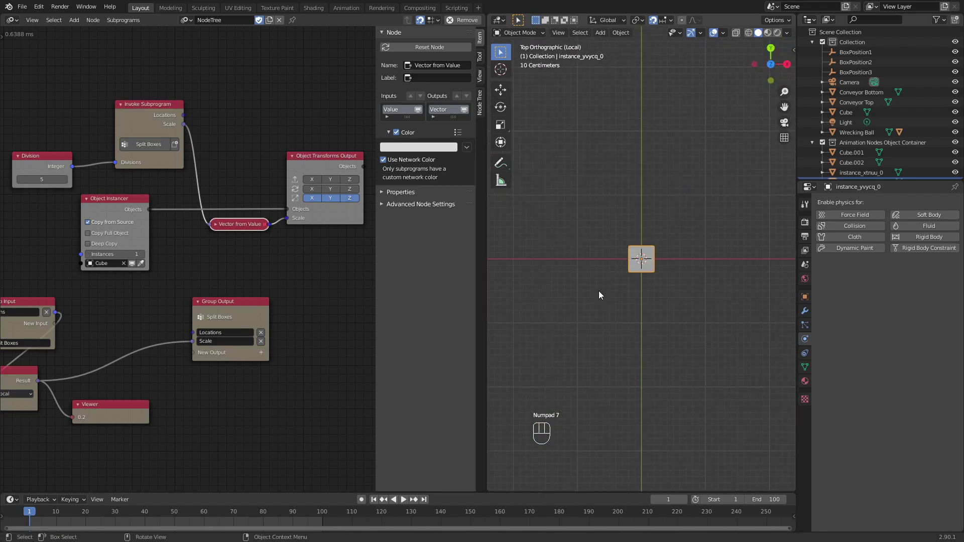
Make room inside the Split Boxes group by moving Group Output right and Group Input with the Math node down-left.
{"action": "middle_click_drag", "start_coordinate": [158, 282], "coordinate": [209, 165]}
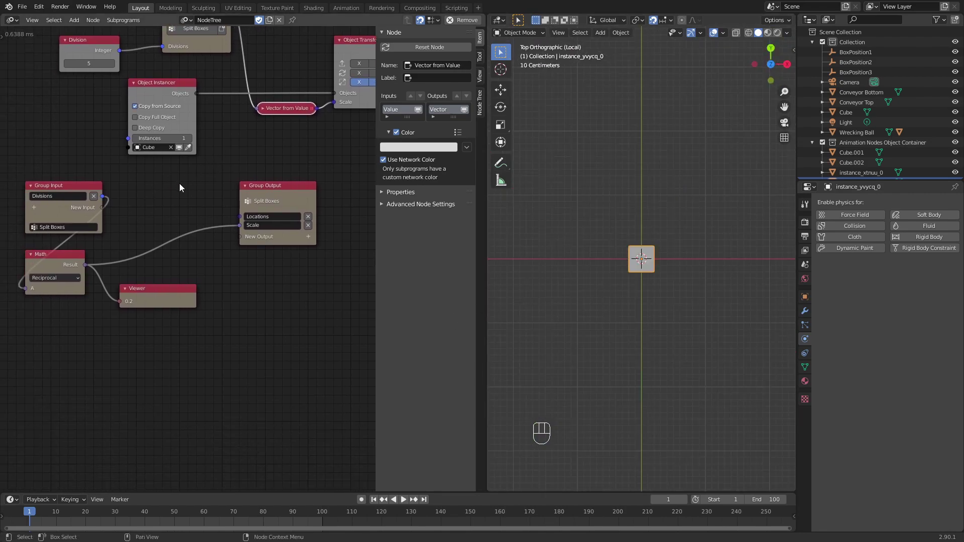
{"action": "scroll", "coordinate": [232, 241], "scroll_direction": "up", "scroll_amount": 2}
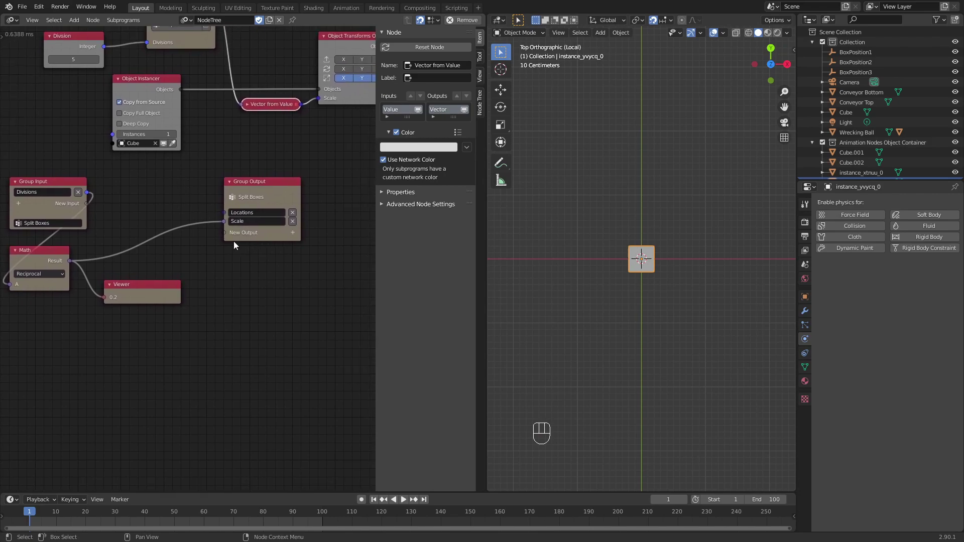
{"action": "middle_click_drag", "start_coordinate": [254, 267], "coordinate": [266, 256]}
{"action": "middle_click_drag", "start_coordinate": [294, 224], "coordinate": [329, 212]}
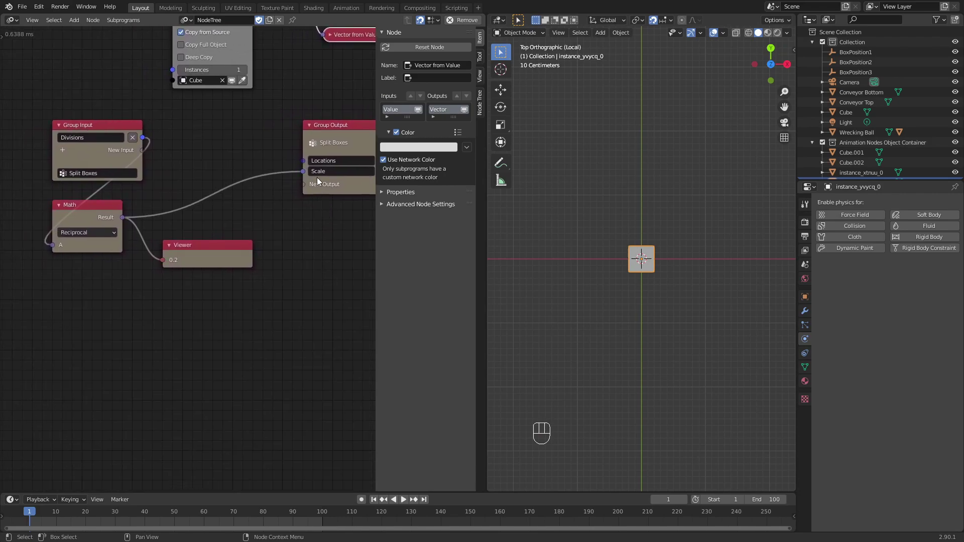
{"action": "left_click_drag", "start_coordinate": [334, 133], "coordinate": [395, 133]}
{"action": "left_click_drag", "start_coordinate": [252, 332], "coordinate": [53, 123]}
{"action": "left_click_drag", "start_coordinate": [126, 144], "coordinate": [86, 183]}
Add a Grid Mesh node between the Group Input and Group Output nodes, above the Viewer.
{"action": "key", "text": "ctrl+a"}
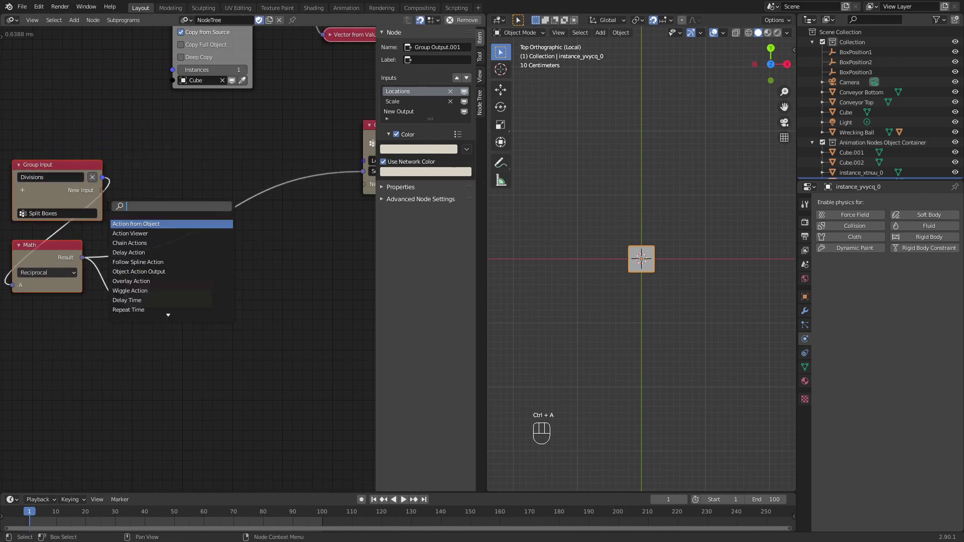
{"action": "type", "text": "grid"}
{"action": "key", "text": "Return"}
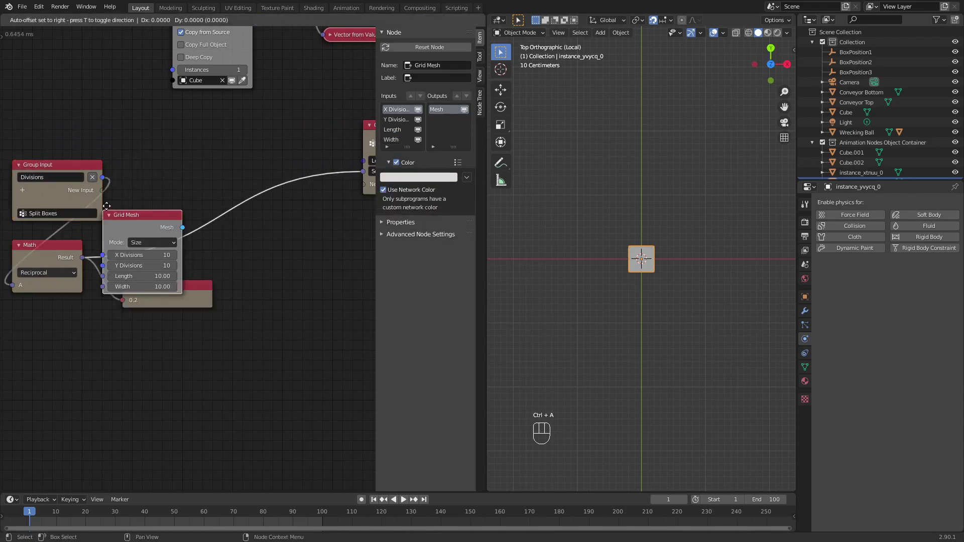
{"action": "left_click", "coordinate": [141, 119]}
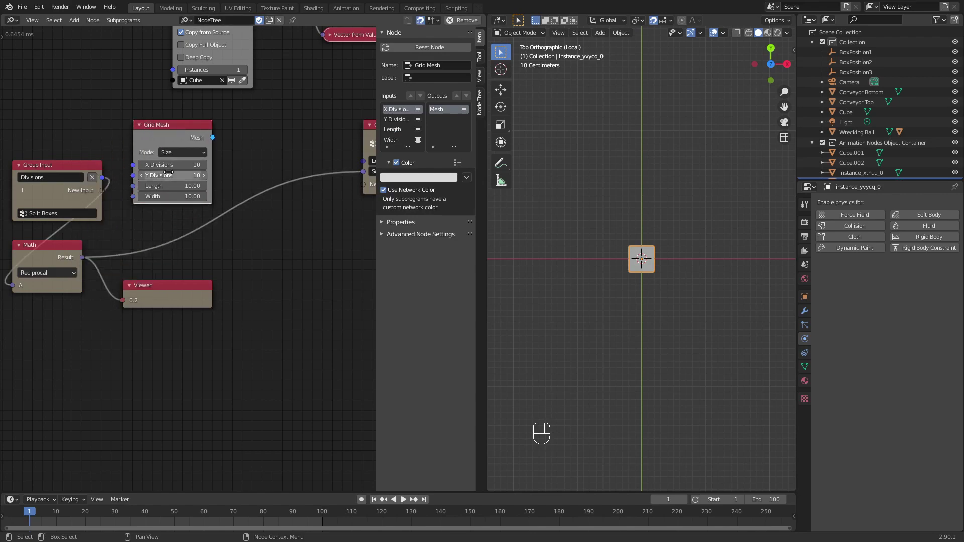
Add a Mesh Object Output node to the right of the Grid Mesh node.
{"action": "scroll", "coordinate": [176, 193], "scroll_direction": "up", "scroll_amount": 1}
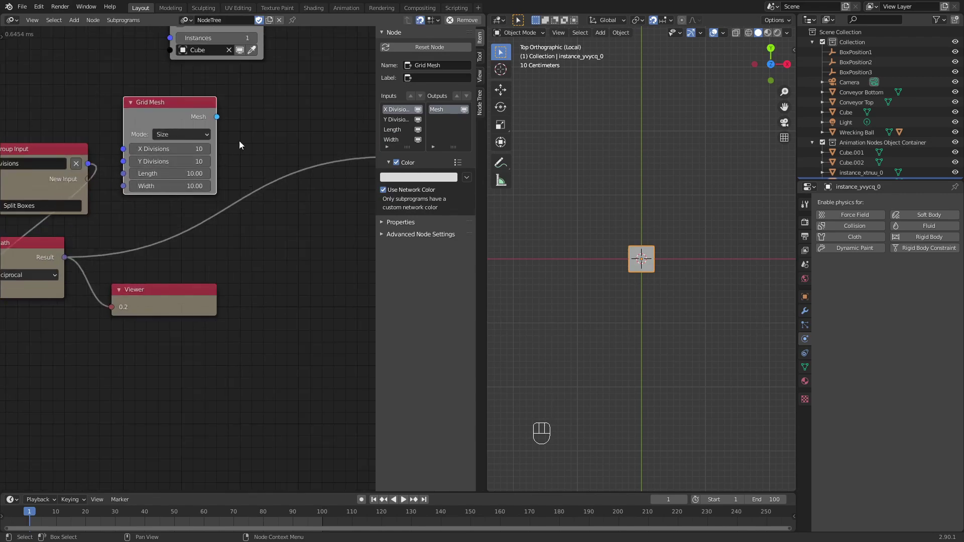
{"action": "key", "text": "ctrl+a"}
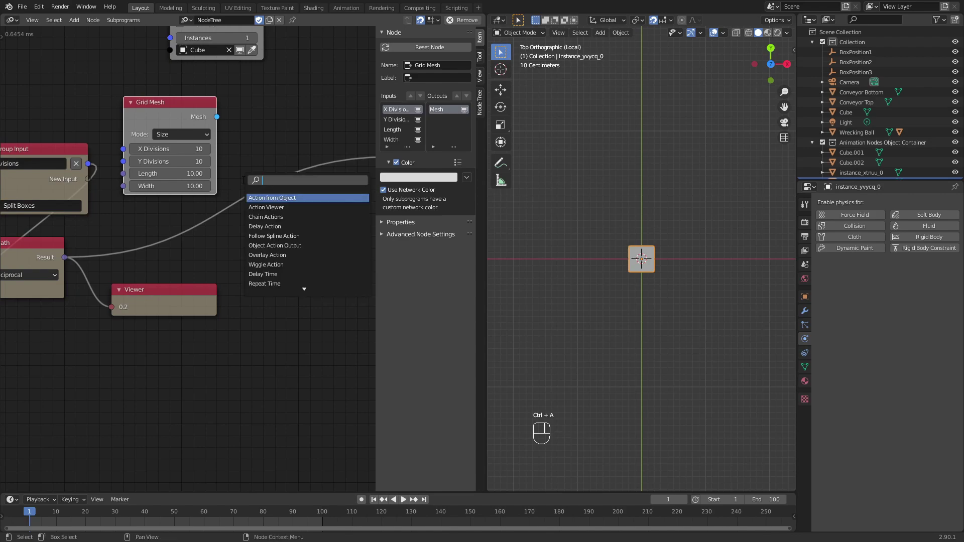
{"action": "key", "text": "Escape"}
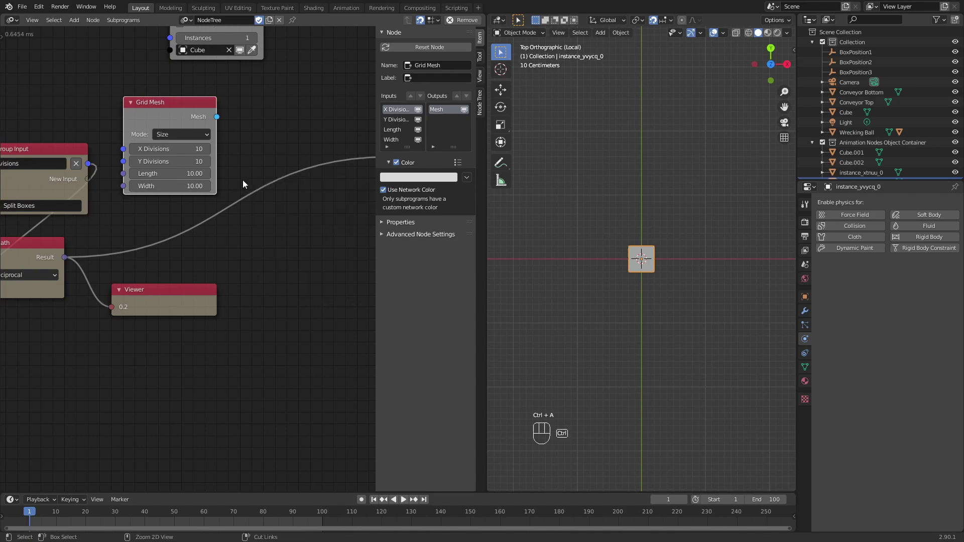
{"action": "key", "text": "shift+a"}
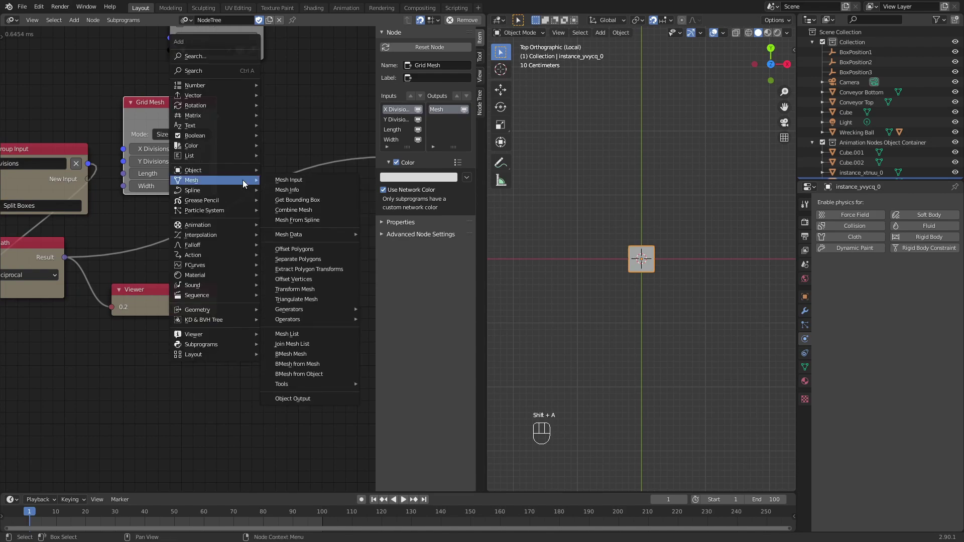
{"action": "left_click", "coordinate": [321, 399]}
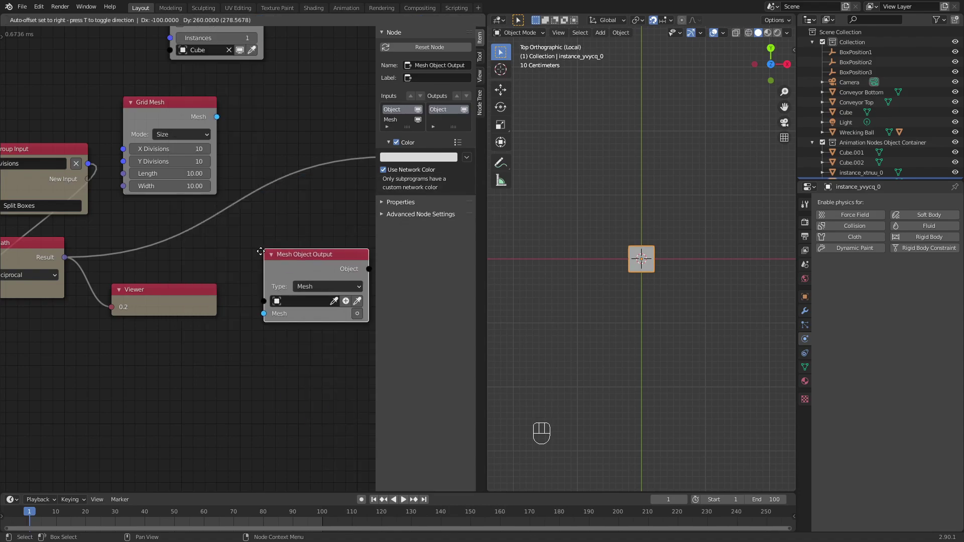
{"action": "left_click", "coordinate": [235, 84]}
Hide the node sidebar, connect Grid Mesh to the Mesh Object Output, create its Target object and enable its Mesh input.
{"action": "middle_click_drag", "start_coordinate": [311, 150], "coordinate": [262, 163]}
{"action": "key", "text": "n"}
{"action": "middle_click_drag", "start_coordinate": [294, 219], "coordinate": [290, 242]}
{"action": "left_click_drag", "start_coordinate": [216, 152], "coordinate": [241, 184]}
{"action": "left_click", "coordinate": [322, 173]}
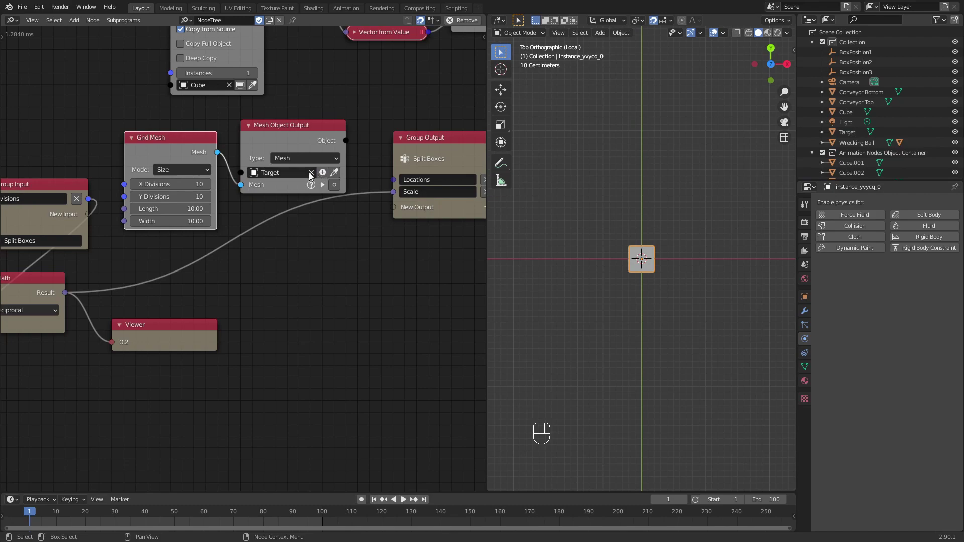
{"action": "left_click", "coordinate": [335, 185]}
Select the Target grid in the viewport and enter Edit Mode to examine its divisions.
{"action": "scroll", "coordinate": [689, 198], "scroll_direction": "down", "scroll_amount": 6}
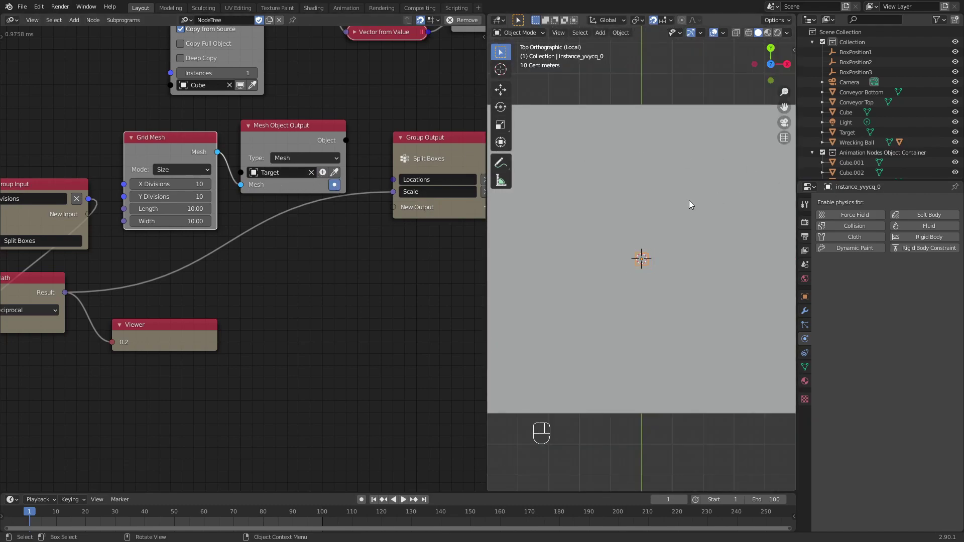
{"action": "left_click", "coordinate": [684, 273]}
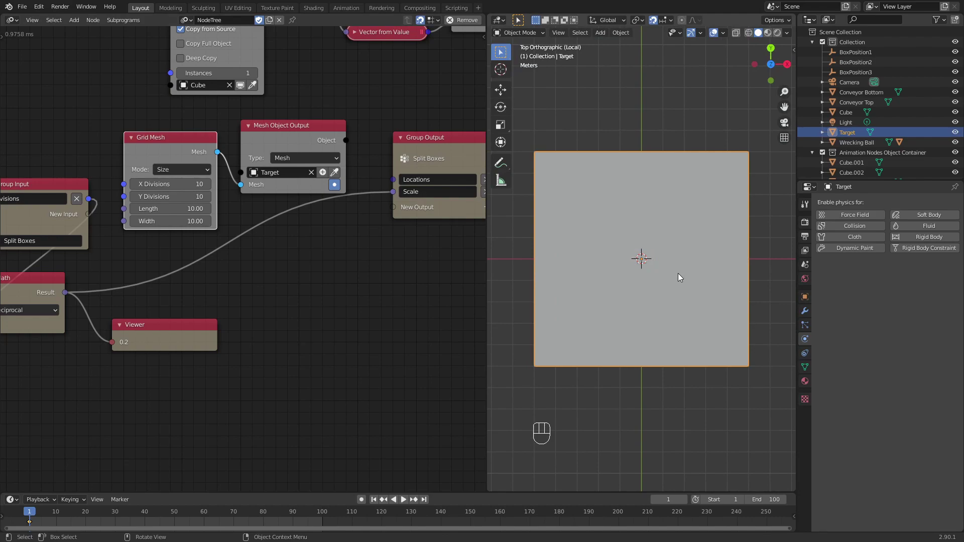
{"action": "key", "text": "Tab"}
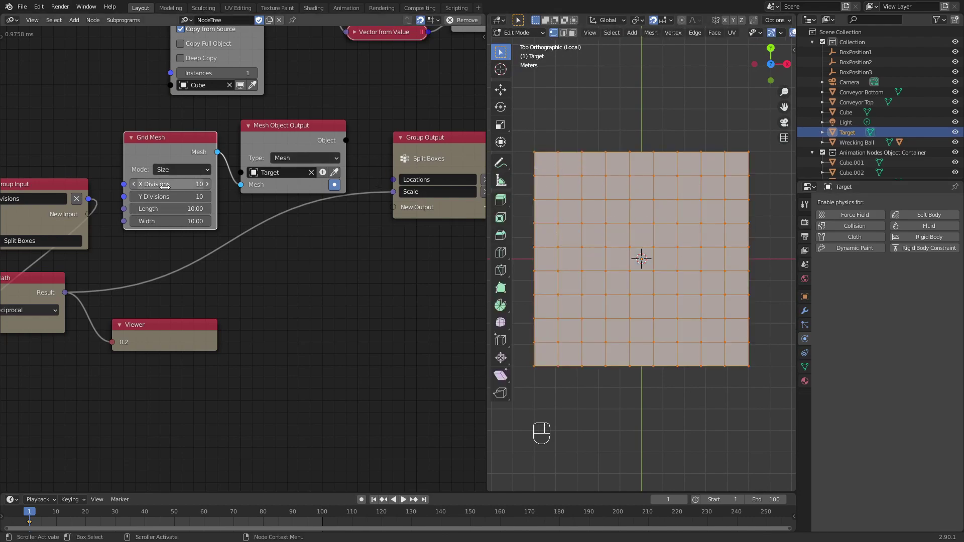
Try 27 X Divisions on the Grid Mesh, leave Edit Mode and restore the value to 10.
{"action": "left_click_drag", "start_coordinate": [164, 185], "coordinate": [202, 184]}
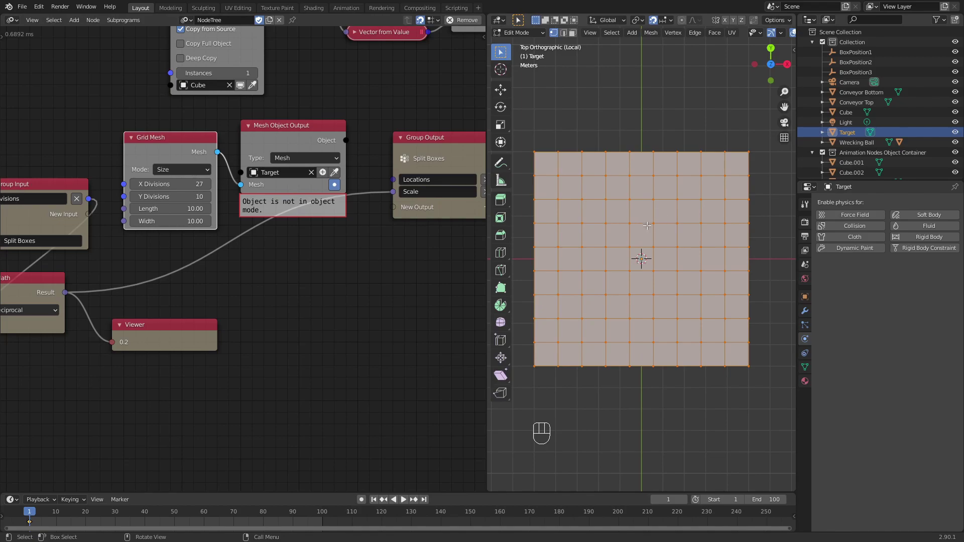
{"action": "key", "text": "Tab"}
{"action": "left_click_drag", "start_coordinate": [198, 184], "coordinate": [191, 186]}
{"action": "left_click", "coordinate": [191, 188]}
{"action": "type", "text": "10"}
{"action": "key", "text": "Return"}
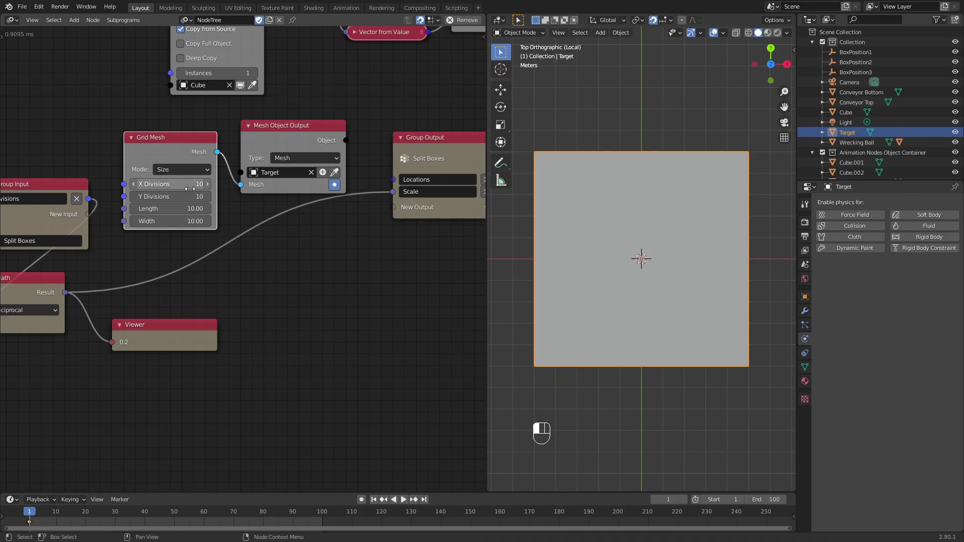
Add a Wireframe modifier to the Target grid so that its divisions show in Object Mode.
{"action": "scroll", "coordinate": [712, 253], "scroll_direction": "up", "scroll_amount": 2}
{"action": "scroll", "coordinate": [730, 290], "scroll_direction": "down", "scroll_amount": 1}
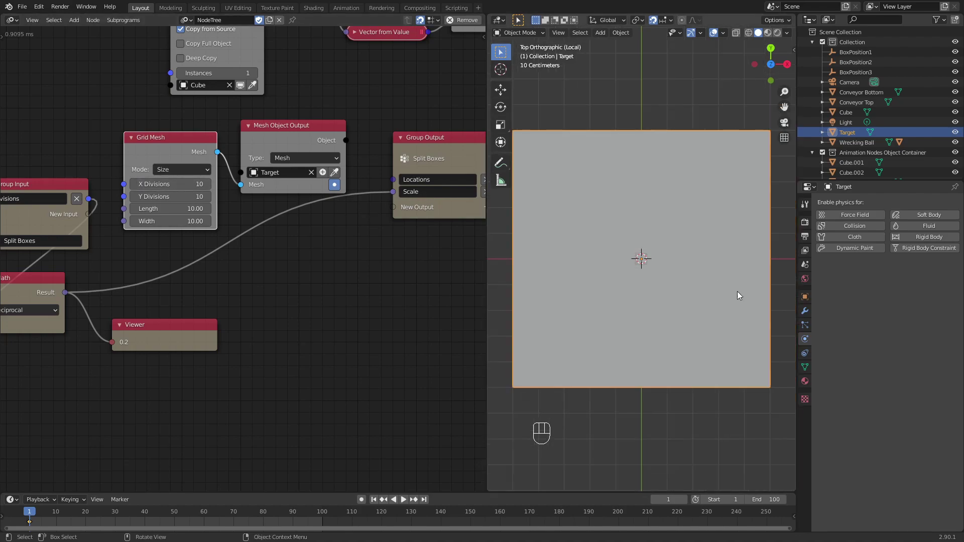
{"action": "left_click", "coordinate": [805, 312]}
{"action": "left_click", "coordinate": [835, 204]}
{"action": "left_click", "coordinate": [888, 202]}
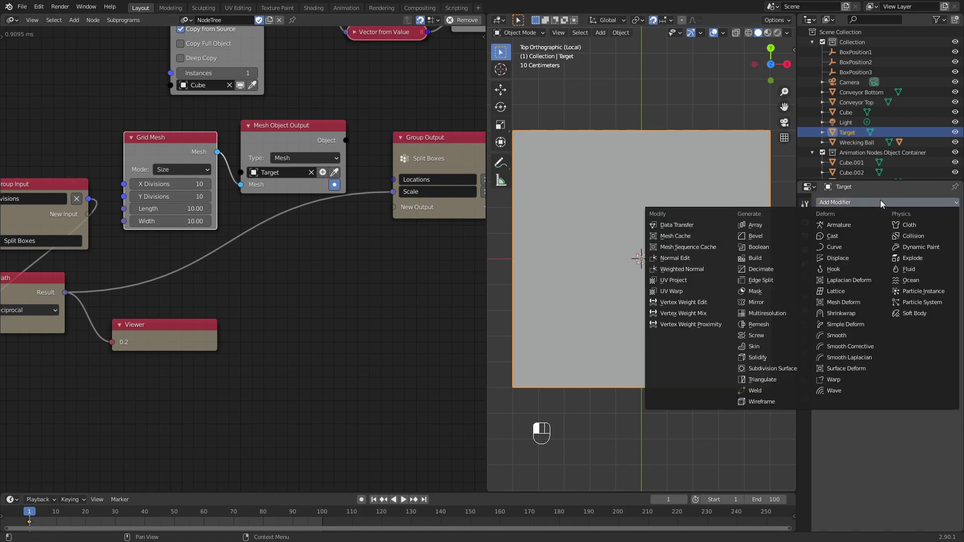
{"action": "left_click", "coordinate": [770, 391]}
Set the Wireframe modifier's thickness to about 0.121 m and deselect the Target grid.
{"action": "left_click_drag", "start_coordinate": [909, 235], "coordinate": [941, 234]}
{"action": "left_click", "coordinate": [905, 236]}
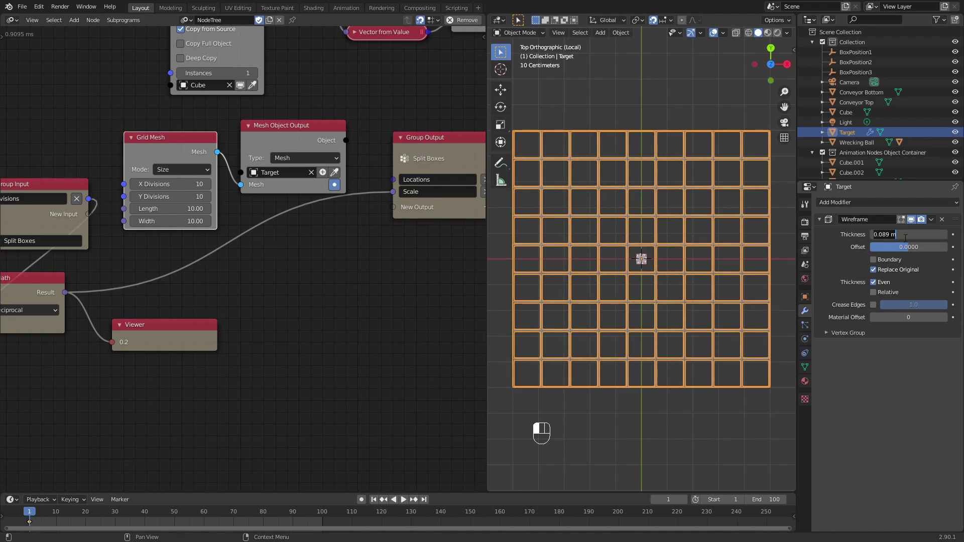
{"action": "type", "text": "1"}
{"action": "key", "text": "Return"}
{"action": "left_click", "coordinate": [905, 235]}
{"action": "type", "text": "0.1"}
{"action": "key", "text": "Return"}
{"action": "left_click_drag", "start_coordinate": [906, 235], "coordinate": [917, 235]}
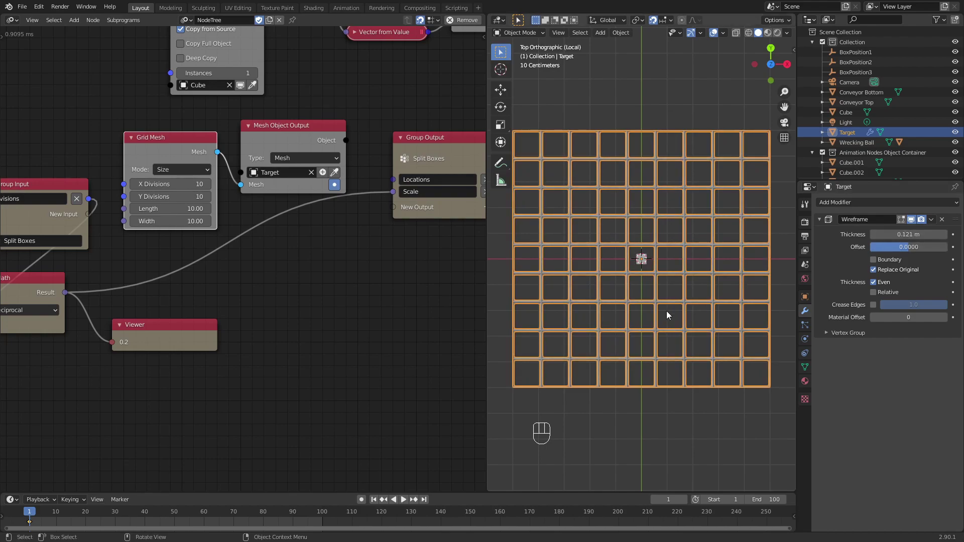
{"action": "left_click", "coordinate": [666, 415]}
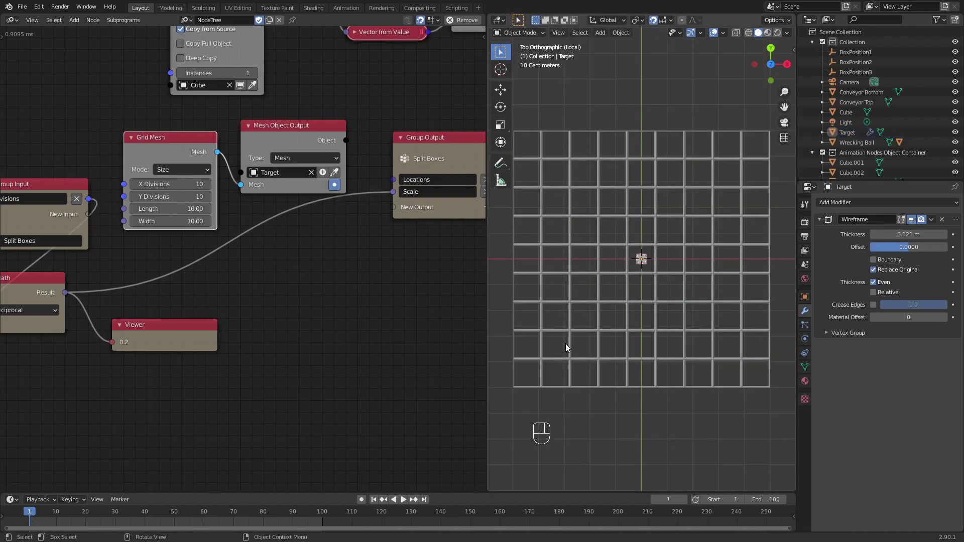
Try 11 by 4 and 2 by 2 divisions on the Grid Mesh, ending with 3 X Divisions and 2 Y Divisions.
{"action": "left_click_drag", "start_coordinate": [193, 185], "coordinate": [160, 196]}
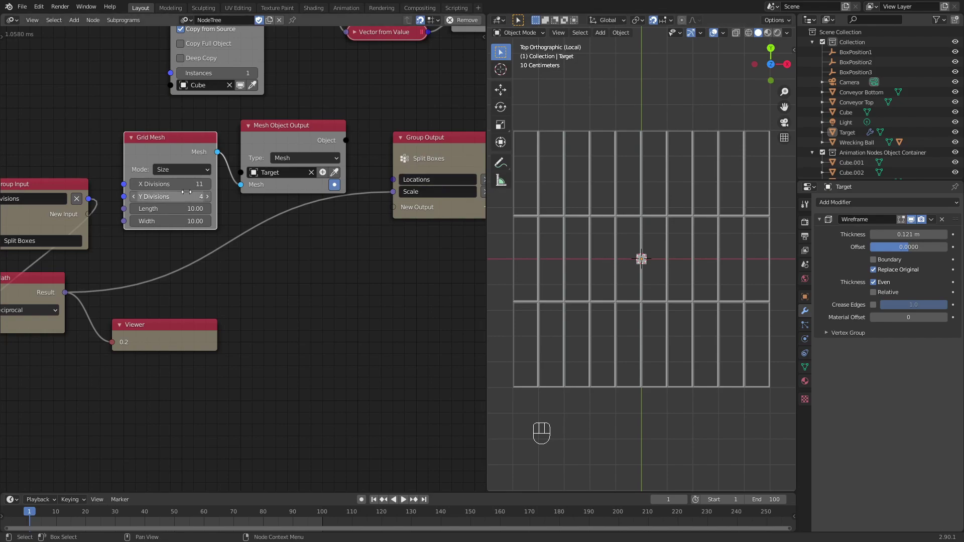
{"action": "left_click_drag", "start_coordinate": [176, 184], "coordinate": [160, 197]}
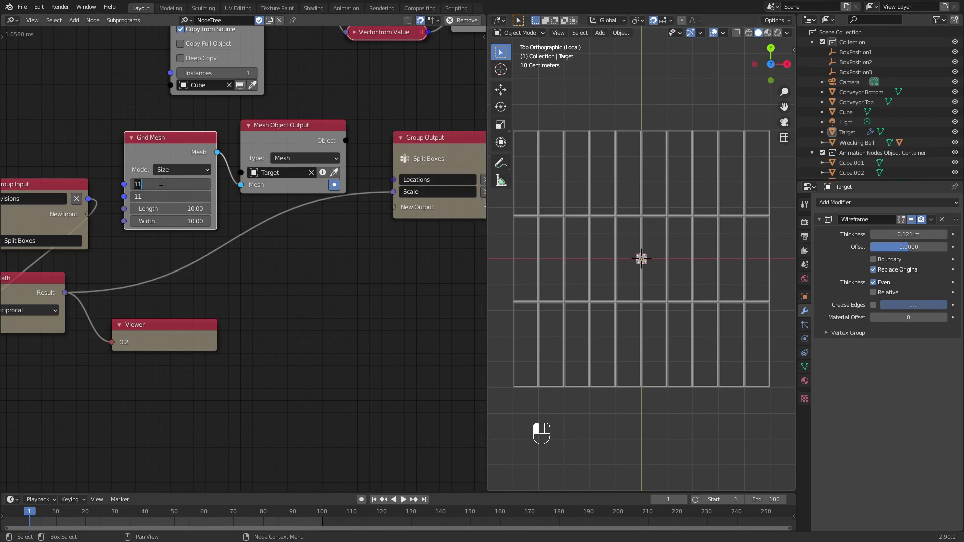
{"action": "type", "text": "2"}
{"action": "key", "text": "Return"}
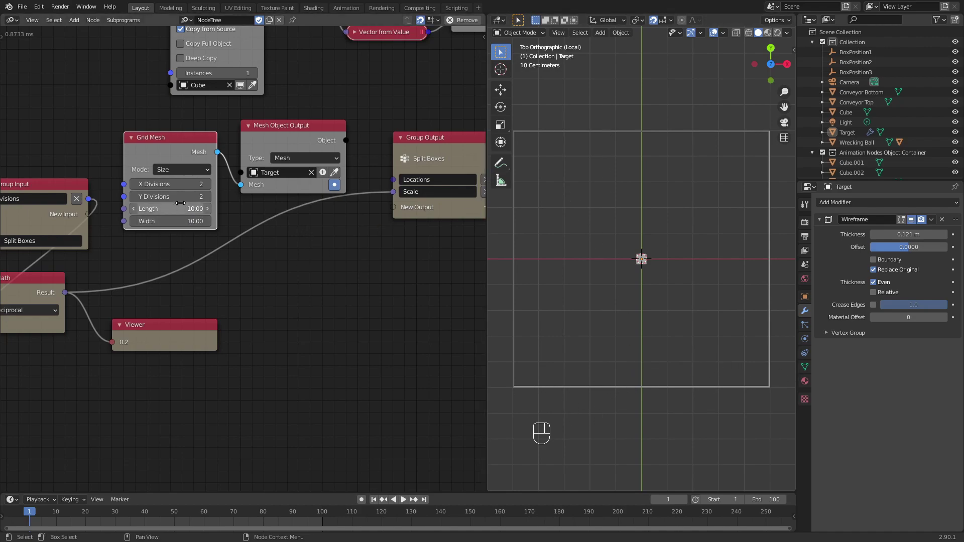
{"action": "mouse_move", "coordinate": [171, 184]}
{"action": "left_mouse_down"}
{"action": "mouse_move", "coordinate": [223, 184]}
{"action": "mouse_move", "coordinate": [174, 185]}
{"action": "left_mouse_up"}
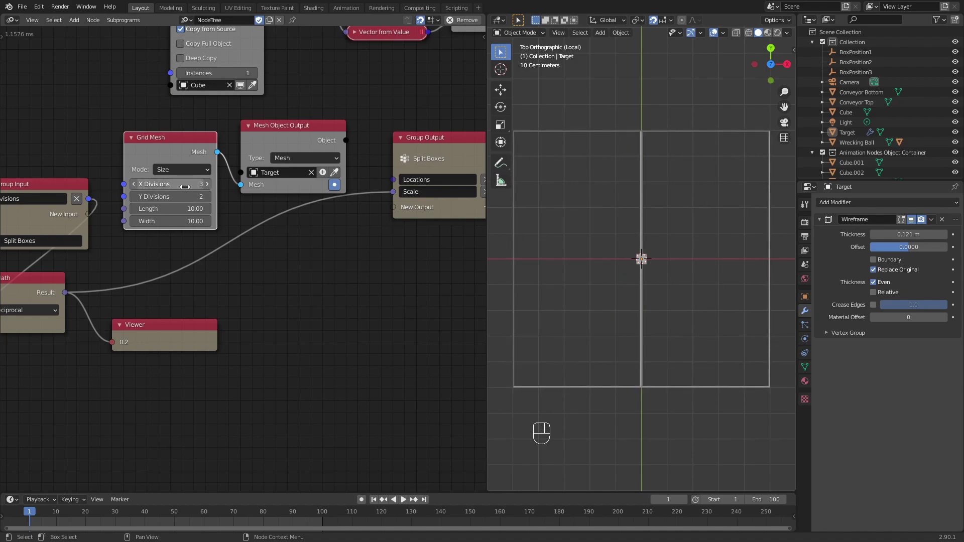
Switch the Grid Mesh mode to Step and set its X Divisions to 2.
{"action": "left_click", "coordinate": [193, 170]}
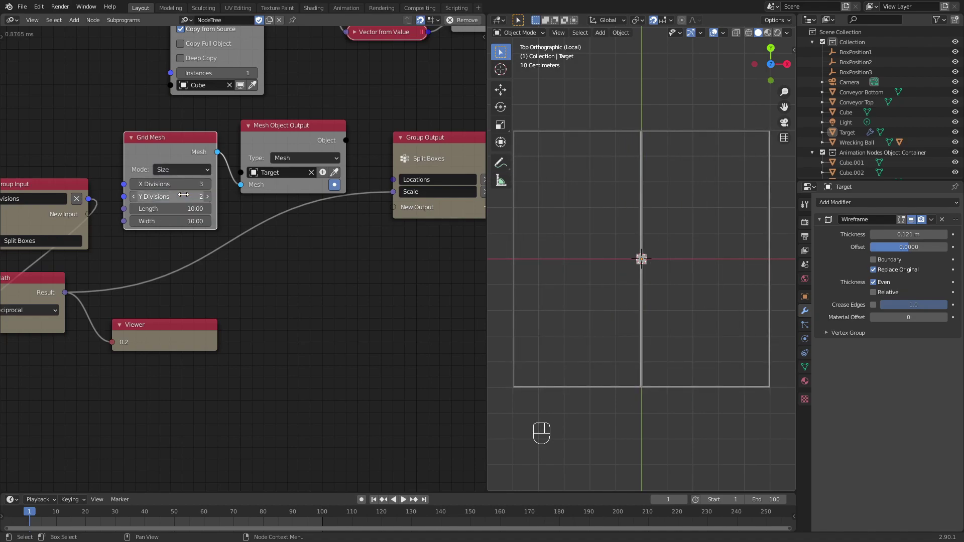
{"action": "left_click", "coordinate": [181, 183]}
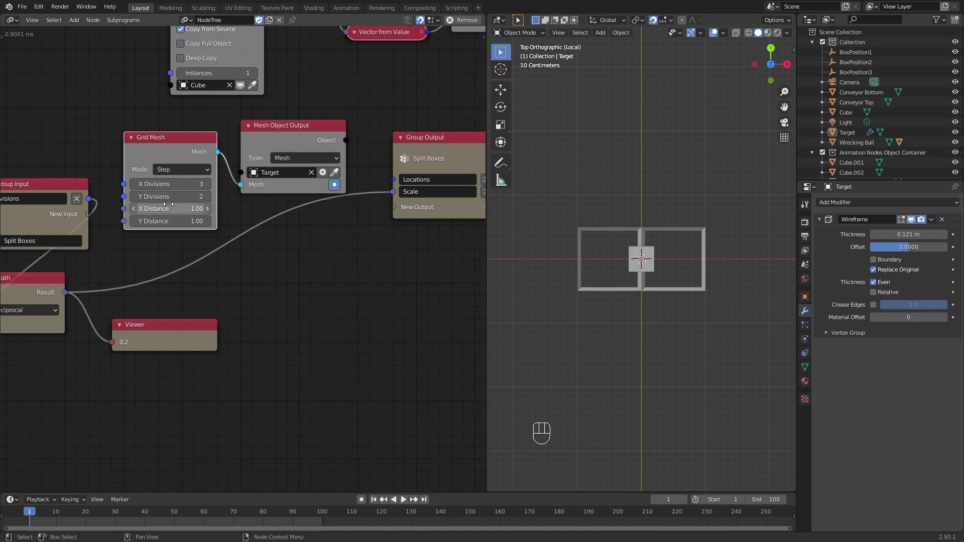
{"action": "left_click", "coordinate": [171, 185]}
{"action": "mouse_move", "coordinate": [170, 184]}
{"action": "left_mouse_down"}
{"action": "mouse_move", "coordinate": [206, 184]}
{"action": "mouse_move", "coordinate": [166, 184]}
{"action": "left_mouse_up"}
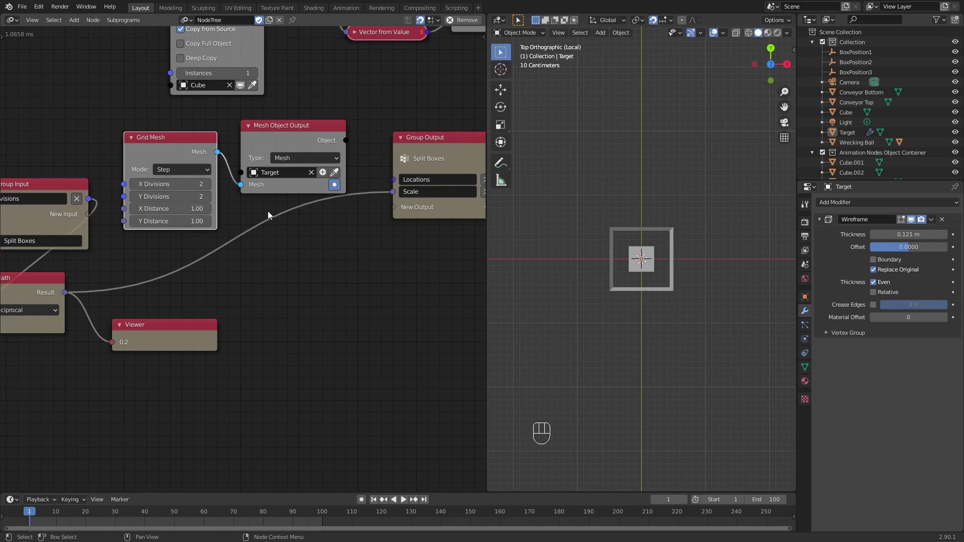
Set both the X and Y Divisions of the Grid Mesh to 3.
{"action": "scroll", "coordinate": [259, 210], "scroll_direction": "down", "scroll_amount": 1}
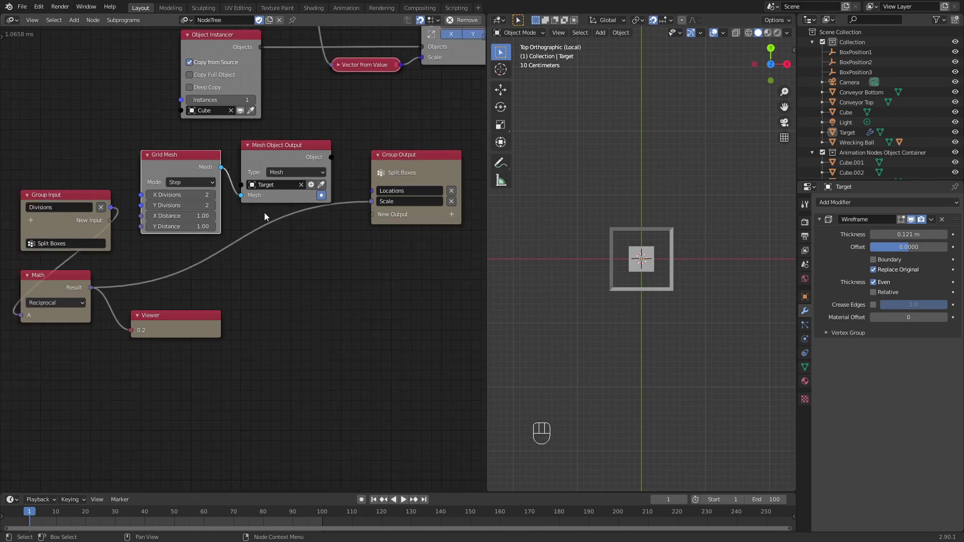
{"action": "scroll", "coordinate": [617, 291], "scroll_direction": "up", "scroll_amount": 4}
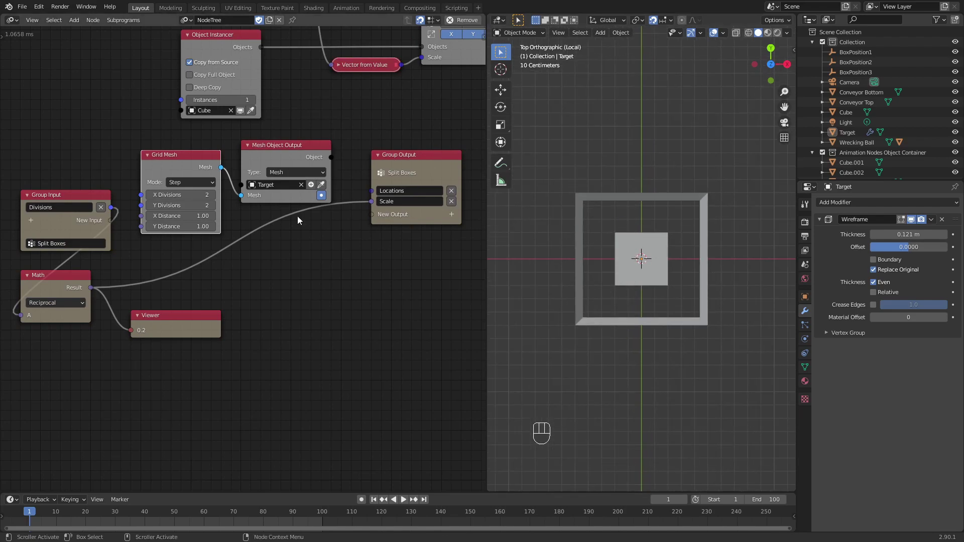
{"action": "middle_click_drag", "start_coordinate": [239, 187], "coordinate": [250, 262]}
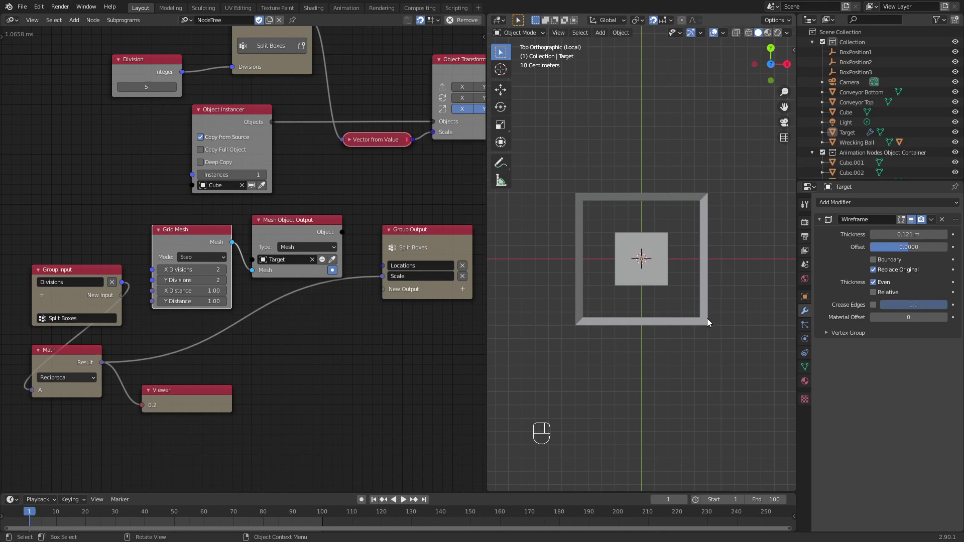
{"action": "left_click", "coordinate": [206, 270]}
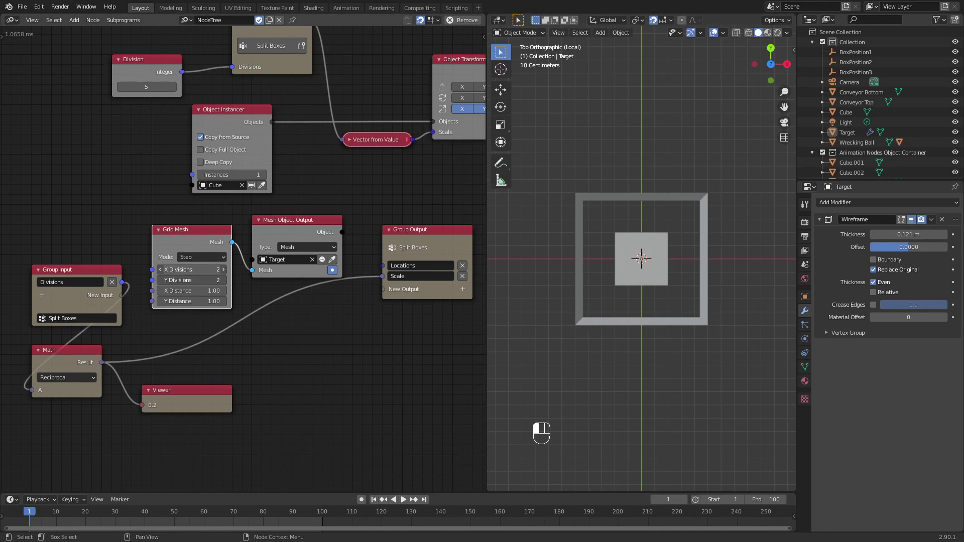
{"action": "type", "text": "3"}
{"action": "key", "text": "Return"}
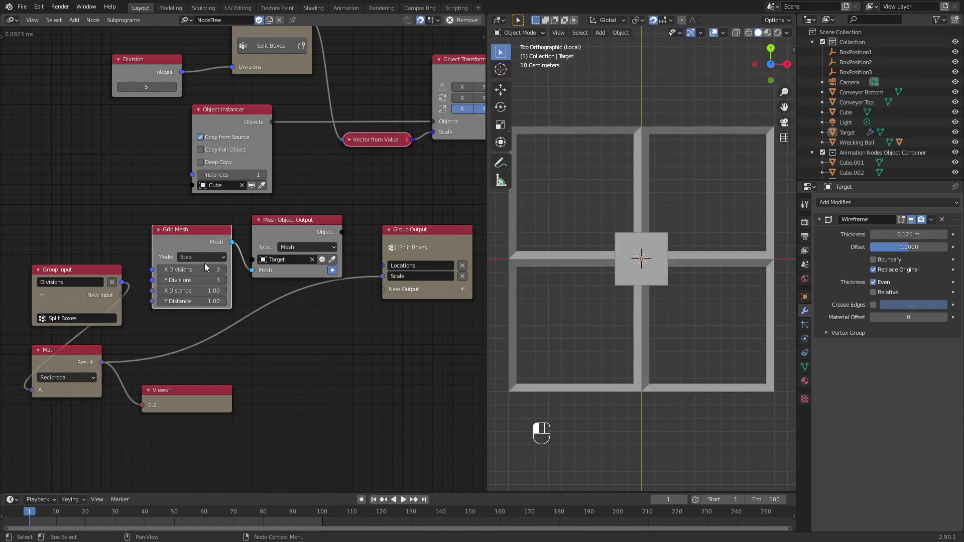
Connect the Group Input's Divisions output to both X Divisions and Y Divisions of the Grid Mesh.
{"action": "scroll", "coordinate": [559, 178], "scroll_direction": "down", "scroll_amount": 2}
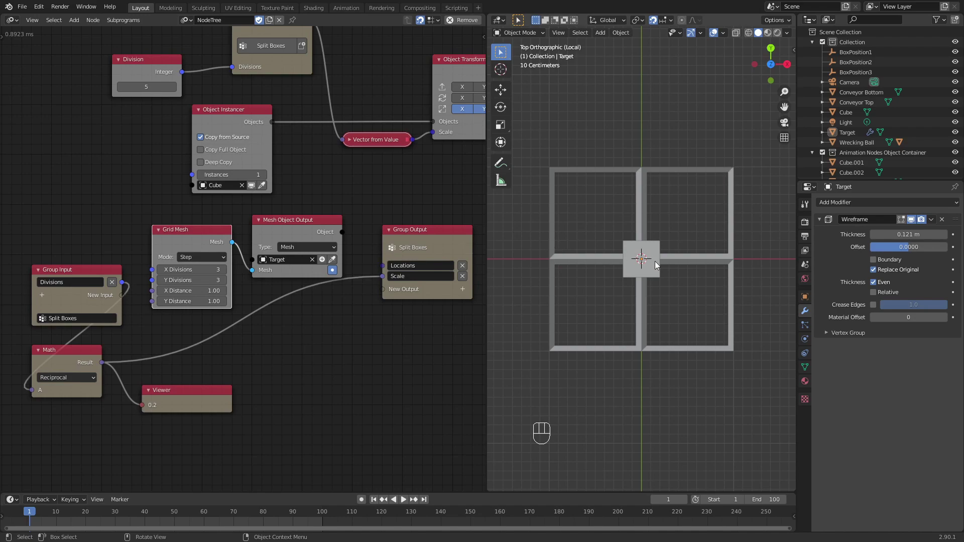
{"action": "middle_click_drag", "start_coordinate": [293, 234], "coordinate": [312, 226]}
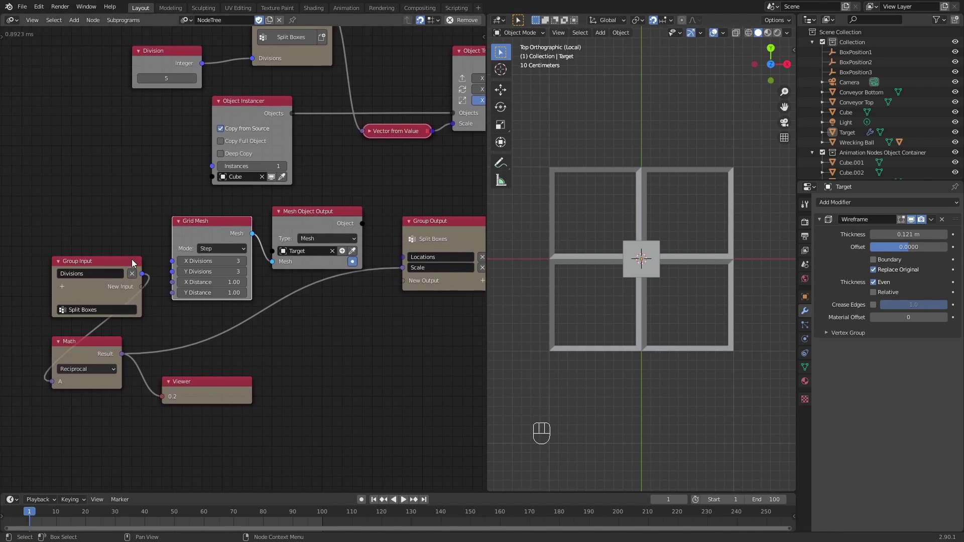
{"action": "left_click_drag", "start_coordinate": [142, 275], "coordinate": [172, 272]}
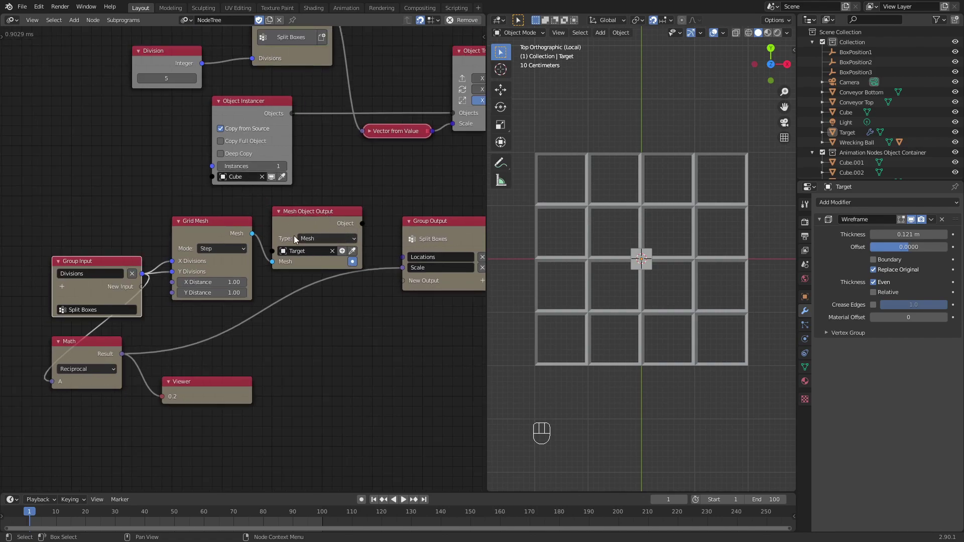
{"action": "left_click", "coordinate": [224, 236]}
{"action": "key", "text": "shift+a"}
{"action": "key", "text": "m"}
{"action": "key", "text": "e"}
{"action": "key", "text": "s"}
{"action": "key", "text": "Escape"}
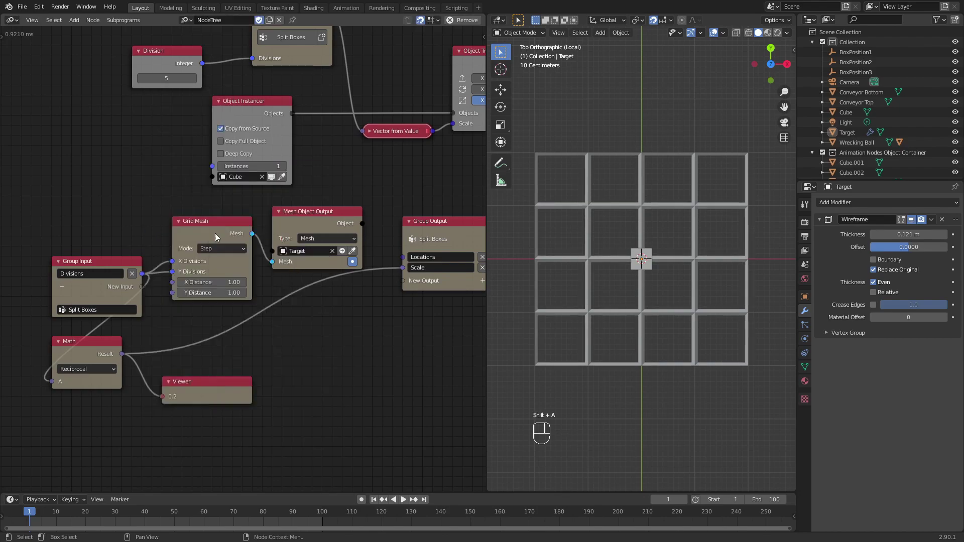
Add a Mesh Info node fed by the Grid Mesh and connect its Vertices to the Group Output's Locations.
{"action": "key", "text": "ctrl+a"}
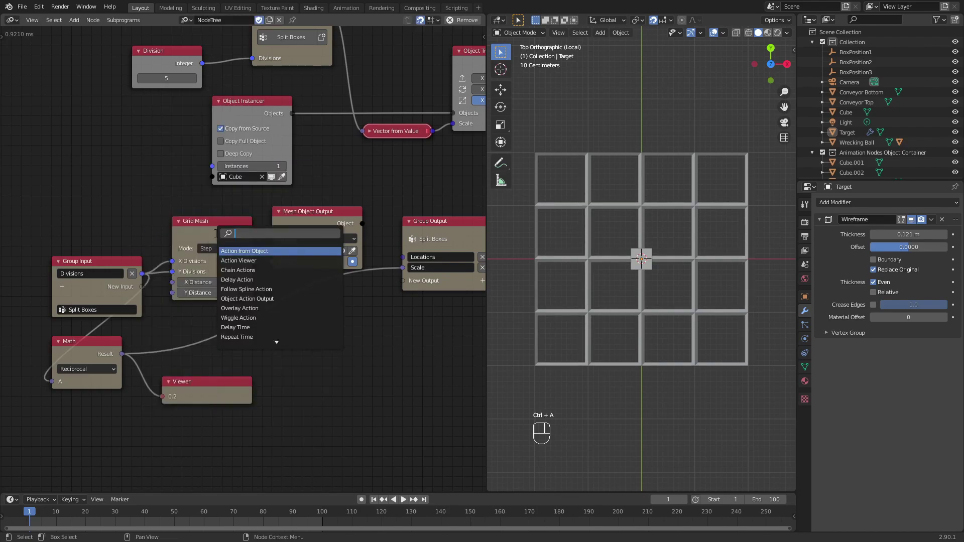
{"action": "type", "text": "mesh in"}
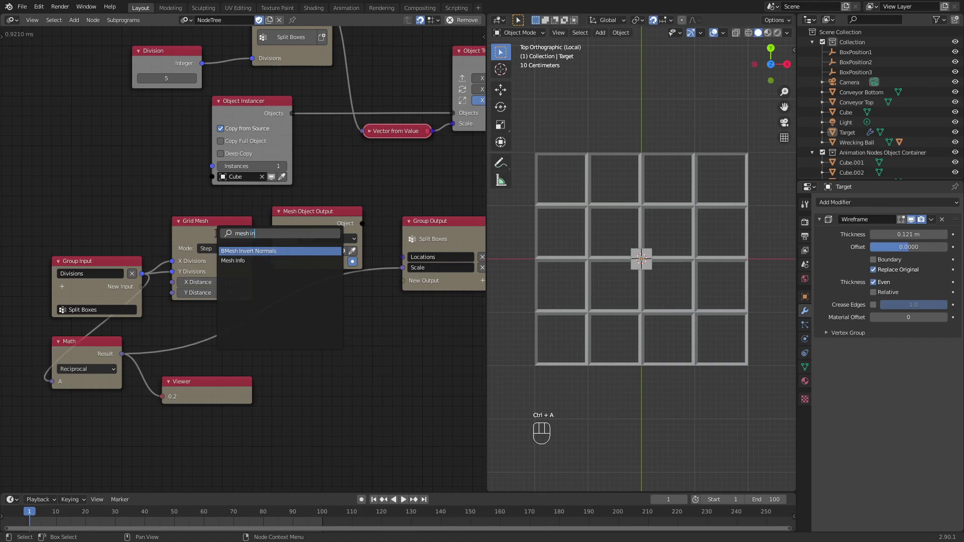
{"action": "key", "text": "Down"}
{"action": "key", "text": "Return"}
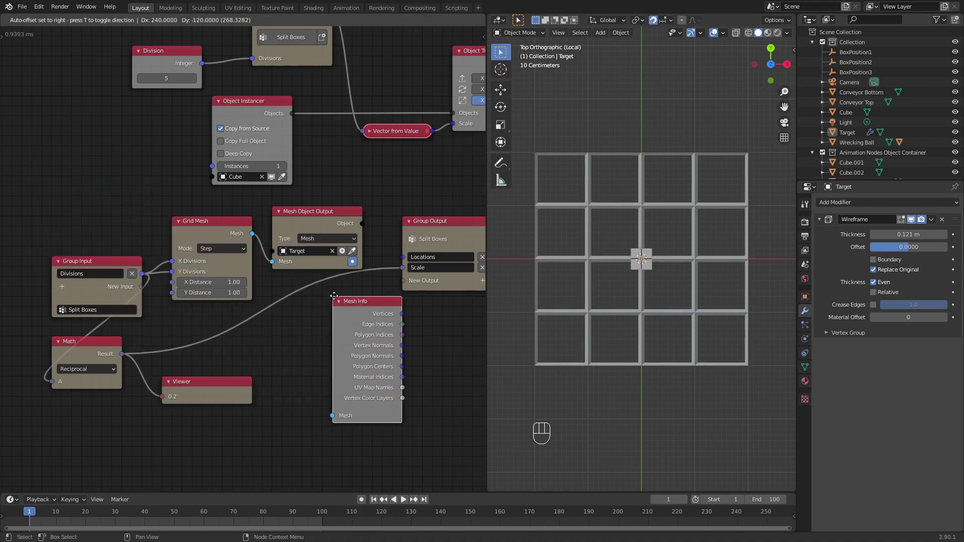
{"action": "left_click", "coordinate": [312, 296]}
{"action": "left_click_drag", "start_coordinate": [252, 233], "coordinate": [313, 416]}
{"action": "left_click_drag", "start_coordinate": [382, 314], "coordinate": [403, 257]}
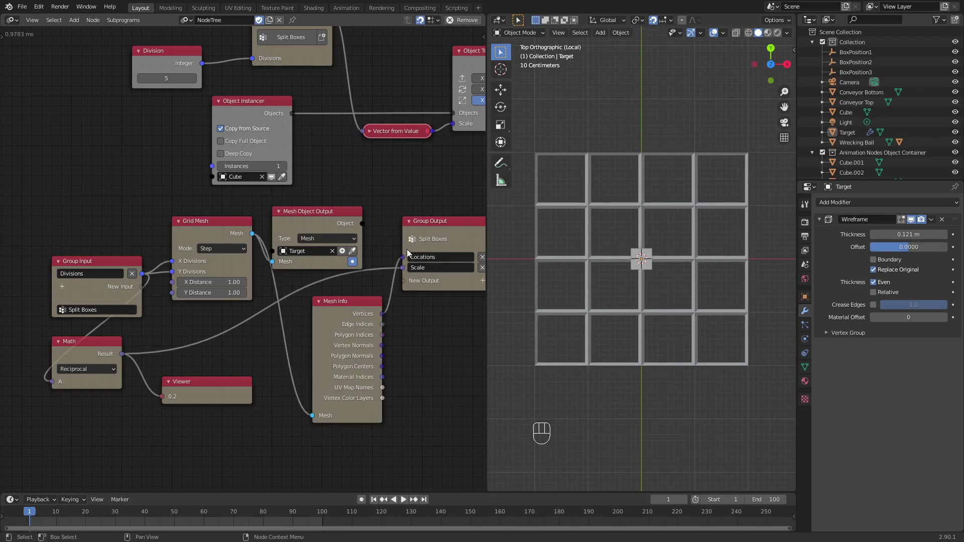
Enable X, Y and Z location on Object Transforms Output and connect the Invoke Subprogram's Locations to its Locations input.
{"action": "middle_click_drag", "start_coordinate": [403, 201], "coordinate": [378, 258]}
{"action": "scroll", "coordinate": [378, 258], "scroll_direction": "up", "scroll_amount": 3}
{"action": "left_click", "coordinate": [380, 199]}
{"action": "left_click", "coordinate": [410, 198]}
{"action": "left_click", "coordinate": [440, 198]}
{"action": "left_click_drag", "start_coordinate": [175, 96], "coordinate": [336, 281]}
{"action": "mouse_move", "coordinate": [549, 372]}
{"action": "middle_mouse_down"}
{"action": "mouse_move", "coordinate": [557, 333]}
{"action": "mouse_move", "coordinate": [569, 336]}
{"action": "mouse_move", "coordinate": [596, 294]}
{"action": "mouse_move", "coordinate": [555, 386]}
{"action": "middle_mouse_up"}
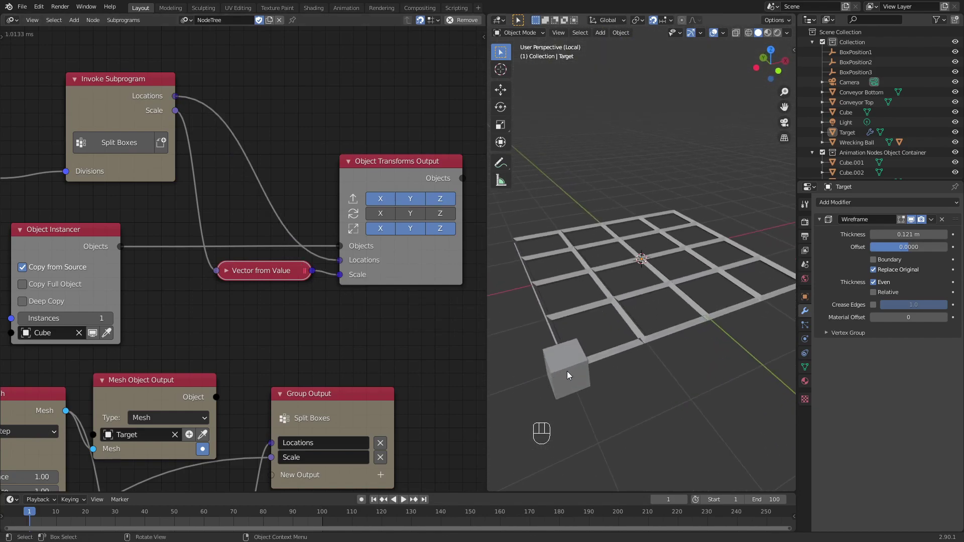
{"action": "middle_click_drag", "start_coordinate": [588, 381], "coordinate": [572, 415]}
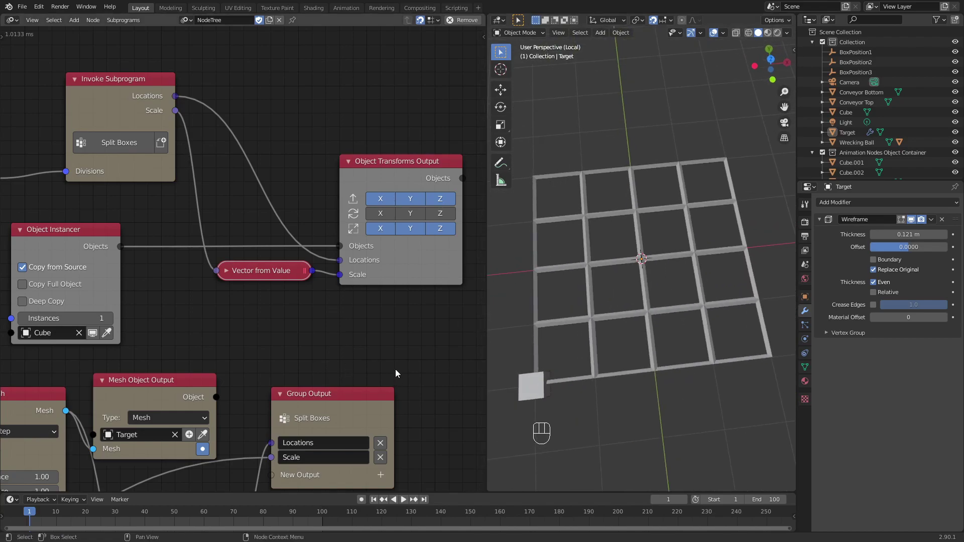
Add a Viewer node above Object Transforms Output and connect the Invoke Subprogram's Locations output to it.
{"action": "scroll", "coordinate": [395, 368], "scroll_direction": "down", "scroll_amount": 3}
{"action": "middle_click_drag", "start_coordinate": [384, 357], "coordinate": [395, 338]}
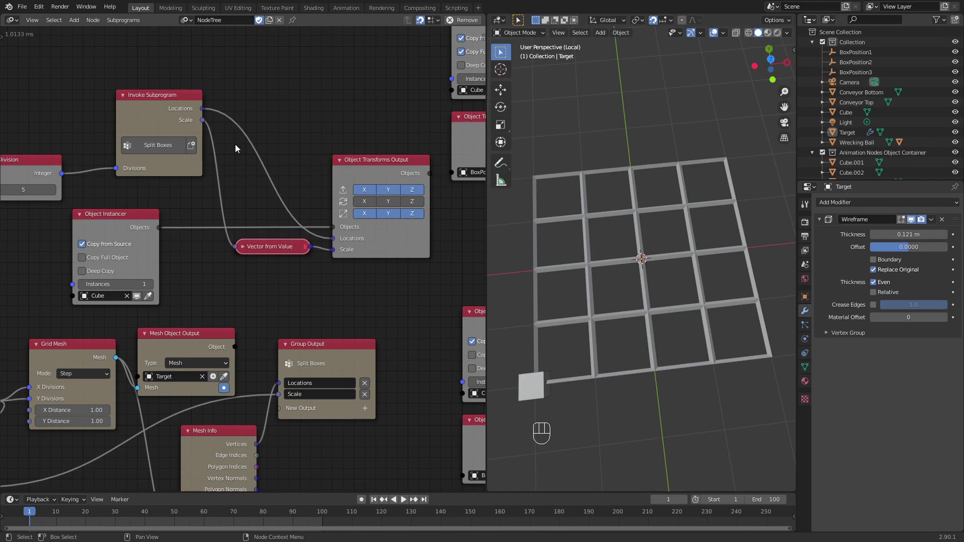
{"action": "key", "text": "ctrl+a"}
{"action": "type", "text": "vie"}
{"action": "key", "text": "Down"}
{"action": "key", "text": "Down"}
{"action": "key", "text": "Return"}
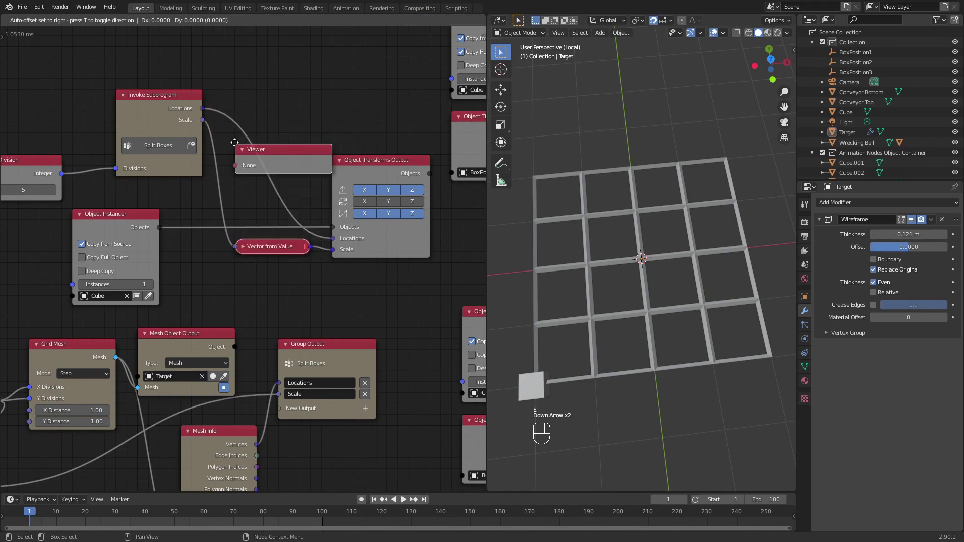
{"action": "left_click", "coordinate": [246, 67]}
{"action": "left_click_drag", "start_coordinate": [203, 109], "coordinate": [244, 90]}
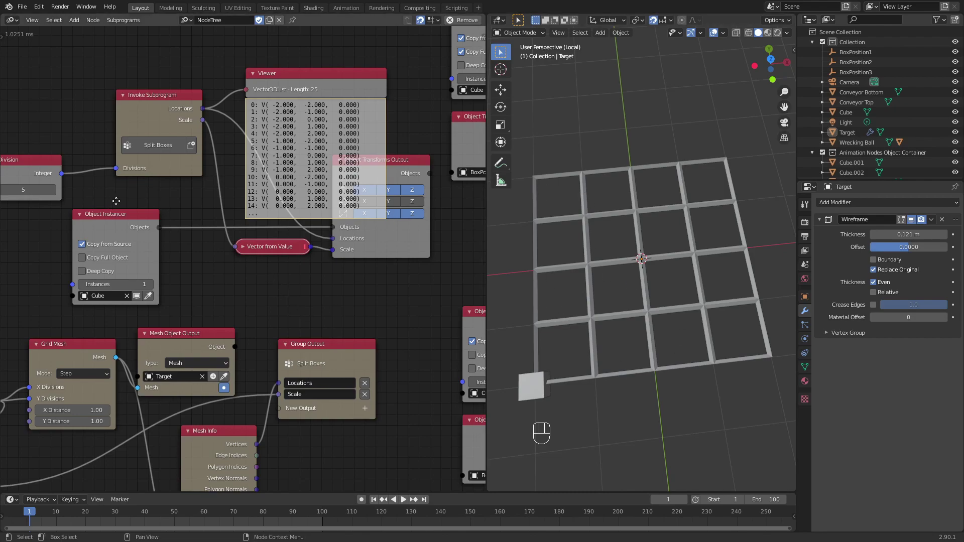
Lower the Division integer to 2 and examine the cube's placement against the grid.
{"action": "middle_click_drag", "start_coordinate": [112, 201], "coordinate": [200, 201]}
{"action": "left_click", "coordinate": [83, 192]}
{"action": "left_click", "coordinate": [83, 193]}
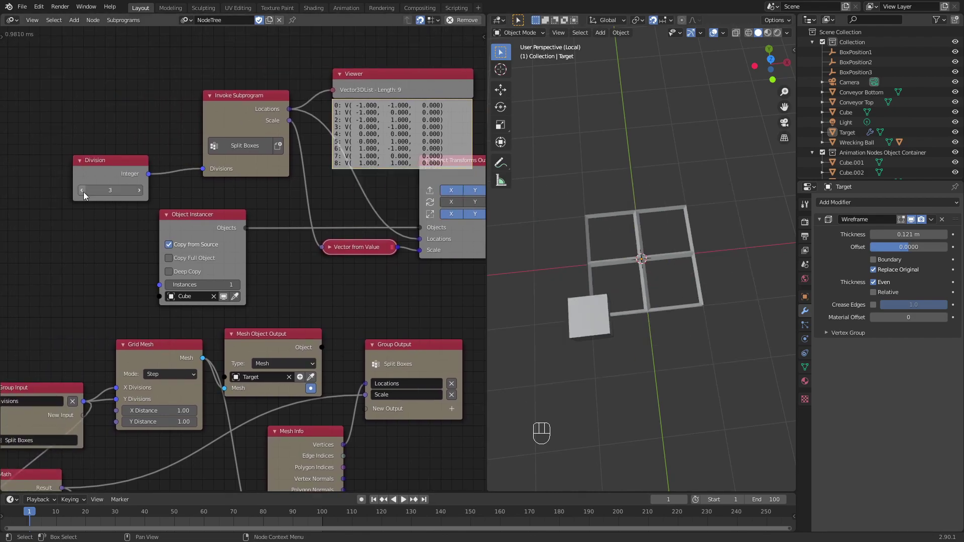
{"action": "left_click", "coordinate": [82, 191]}
{"action": "middle_click_drag", "start_coordinate": [652, 269], "coordinate": [632, 284]}
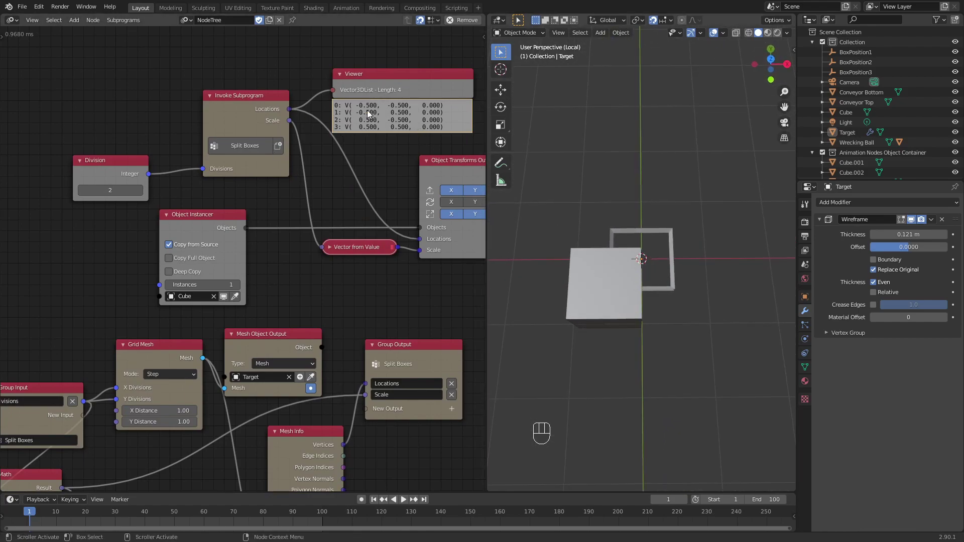
Shift the Group Input, Math, Grid Mesh and Mesh Object Output nodes to the left to make room in the subprogram.
{"action": "middle_click_drag", "start_coordinate": [390, 324], "coordinate": [414, 114]}
{"action": "scroll", "coordinate": [428, 149], "scroll_direction": "down", "scroll_amount": 2}
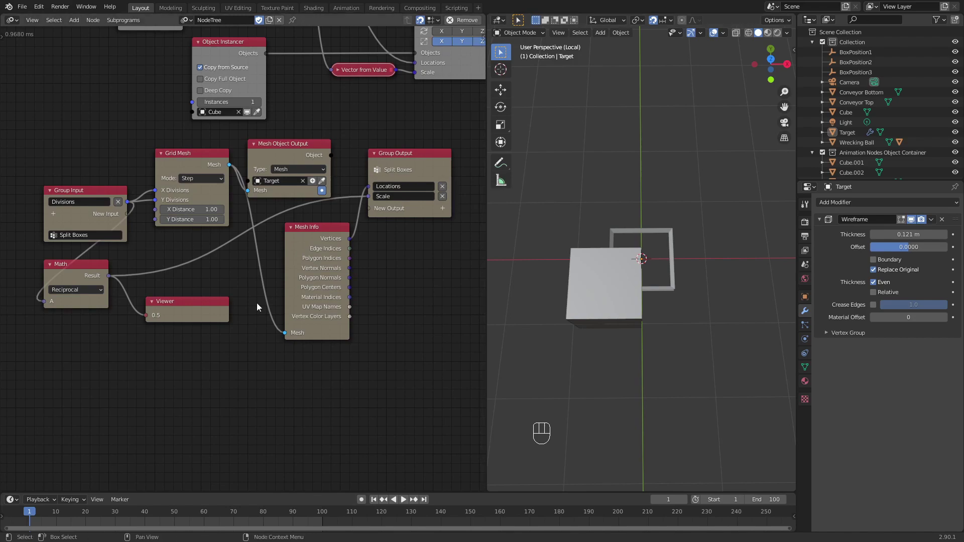
{"action": "left_click_drag", "start_coordinate": [68, 166], "coordinate": [73, 277]}
{"action": "left_click_drag", "start_coordinate": [92, 194], "coordinate": [45, 198]}
{"action": "left_click_drag", "start_coordinate": [172, 159], "coordinate": [126, 150]}
{"action": "left_click_drag", "start_coordinate": [265, 146], "coordinate": [36, 97]}
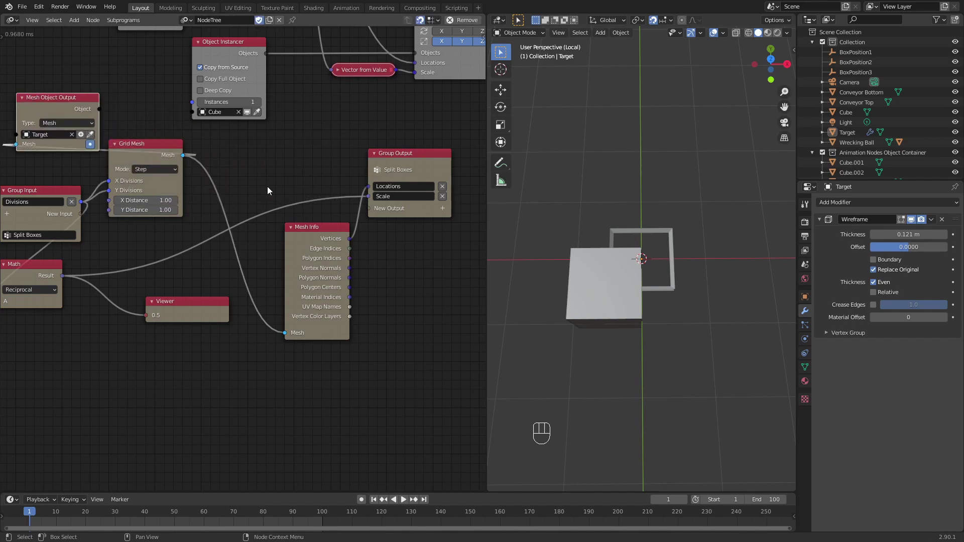
Place Mesh Info directly beside the Grid Mesh and move the Group Output farther down and to the right.
{"action": "left_click_drag", "start_coordinate": [298, 230], "coordinate": [242, 156]}
{"action": "left_click_drag", "start_coordinate": [417, 159], "coordinate": [403, 243]}
{"action": "left_click_drag", "start_coordinate": [178, 305], "coordinate": [189, 323]}
{"action": "left_click_drag", "start_coordinate": [261, 155], "coordinate": [233, 152]}
{"action": "middle_click_drag", "start_coordinate": [401, 257], "coordinate": [336, 250]}
{"action": "left_click_drag", "start_coordinate": [337, 254], "coordinate": [402, 290]}
Connect Mesh Info's Vertices output to the subprogram's Viewer node and place the Viewer below Mesh Info.
{"action": "left_click_drag", "start_coordinate": [115, 326], "coordinate": [189, 326]}
{"action": "left_click_drag", "start_coordinate": [201, 160], "coordinate": [164, 328]}
{"action": "left_click_drag", "start_coordinate": [223, 312], "coordinate": [241, 330]}
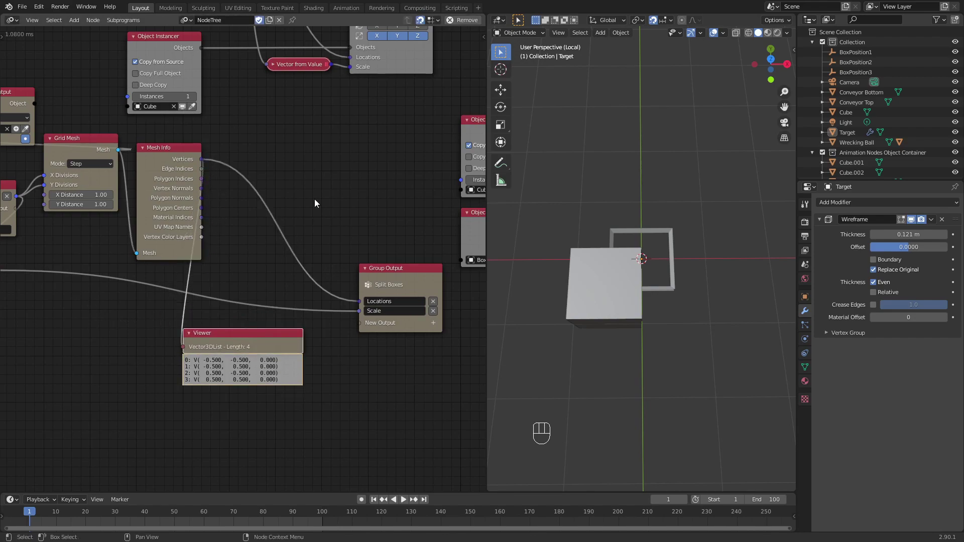
Delete the Viewer node attached to the Invoke Subprogram node's Locations output.
{"action": "scroll", "coordinate": [310, 200], "scroll_direction": "down", "scroll_amount": 3}
{"action": "scroll", "coordinate": [311, 208], "scroll_direction": "down", "scroll_amount": 2}
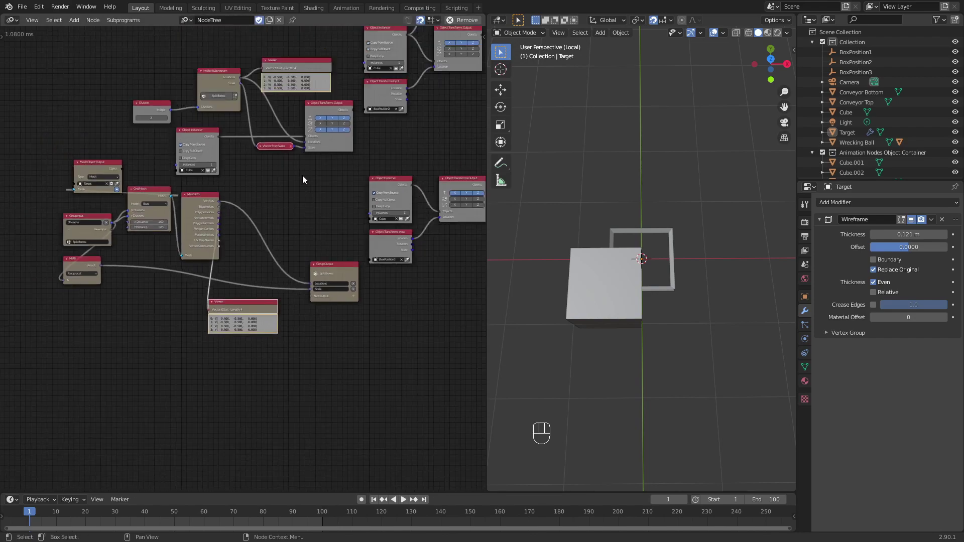
{"action": "left_click", "coordinate": [284, 61]}
{"action": "key", "text": "x"}
View the cube from the top and move the Division node up and farther left of the Invoke Subprogram node.
{"action": "scroll", "coordinate": [302, 183], "scroll_direction": "up", "scroll_amount": 8}
{"action": "middle_click_drag", "start_coordinate": [272, 244], "coordinate": [287, 230]}
{"action": "middle_click_drag", "start_coordinate": [273, 266], "coordinate": [248, 266]}
{"action": "mouse_move", "coordinate": [600, 265]}
{"action": "middle_mouse_down"}
{"action": "mouse_move", "coordinate": [611, 230]}
{"action": "mouse_move", "coordinate": [592, 296]}
{"action": "mouse_move", "coordinate": [622, 274]}
{"action": "mouse_move", "coordinate": [601, 279]}
{"action": "middle_mouse_up"}
{"action": "scroll", "coordinate": [546, 227], "scroll_direction": "down", "scroll_amount": 4}
{"action": "middle_click_drag", "start_coordinate": [251, 130], "coordinate": [408, 239]}
{"action": "key", "text": "KP_7"}
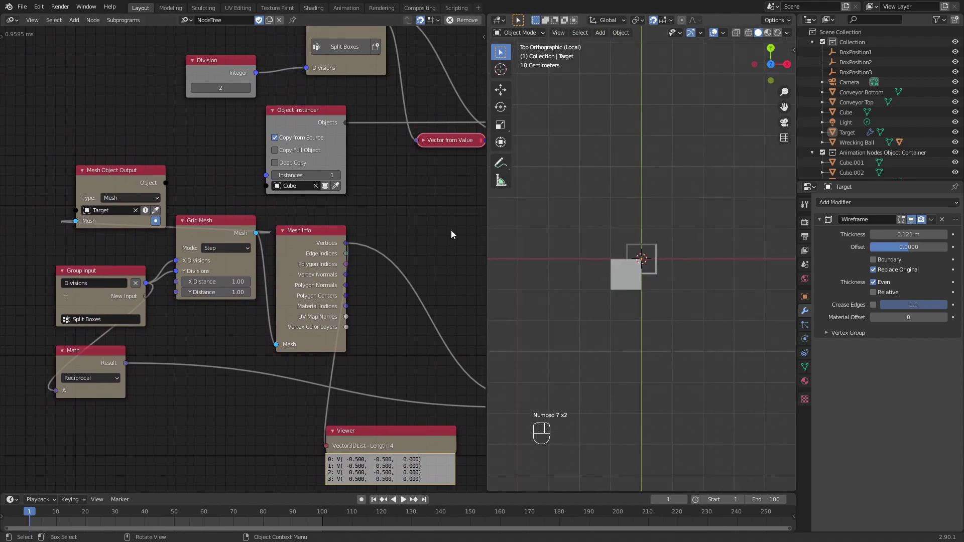
{"action": "scroll", "coordinate": [297, 191], "scroll_direction": "up", "scroll_amount": 2}
{"action": "middle_click_drag", "start_coordinate": [151, 182], "coordinate": [156, 277]}
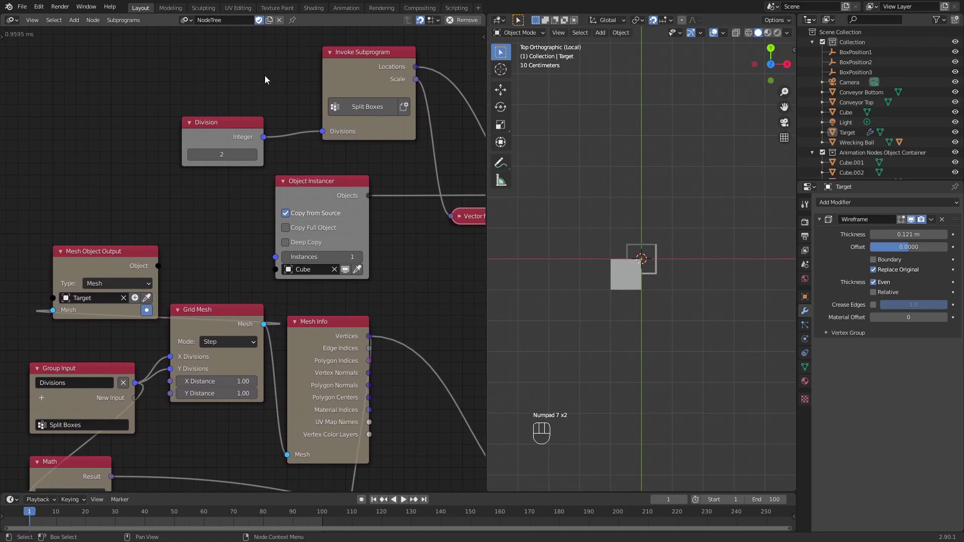
{"action": "left_click_drag", "start_coordinate": [220, 113], "coordinate": [184, 90]}
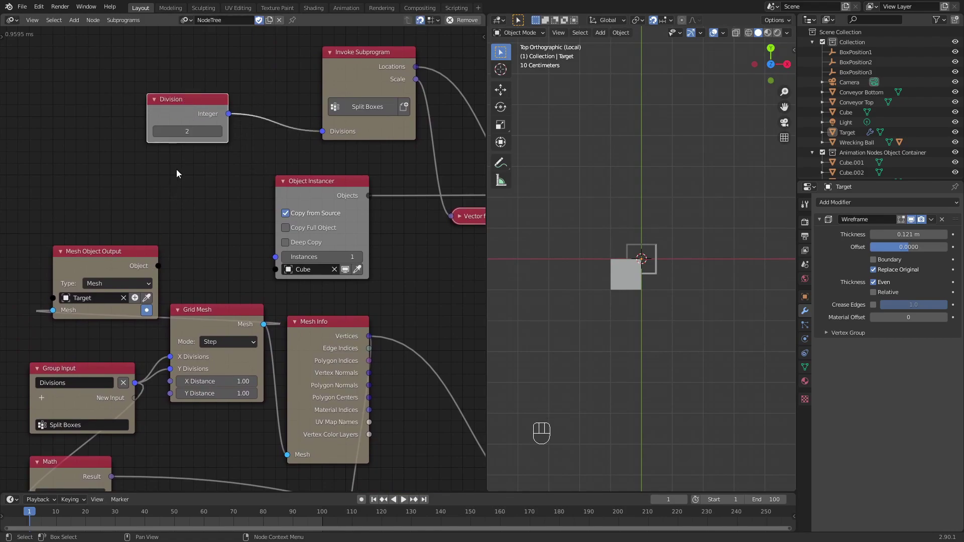
Duplicate the Reciprocal Math node, place the copy below the Division node and change its operation to Power.
{"action": "left_click", "coordinate": [55, 480]}
{"action": "key", "text": "shift+d"}
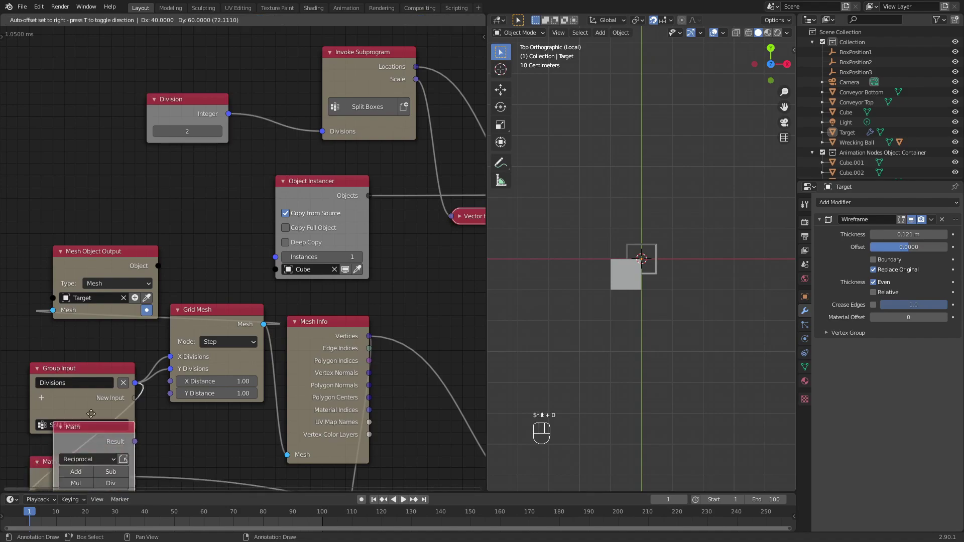
{"action": "left_click", "coordinate": [181, 176]}
{"action": "left_click", "coordinate": [194, 202]}
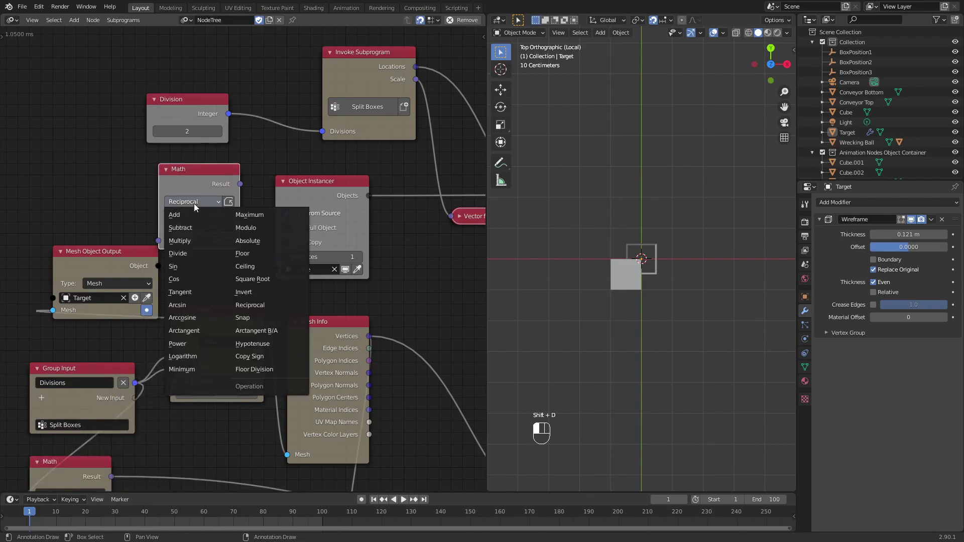
{"action": "left_click", "coordinate": [184, 344]}
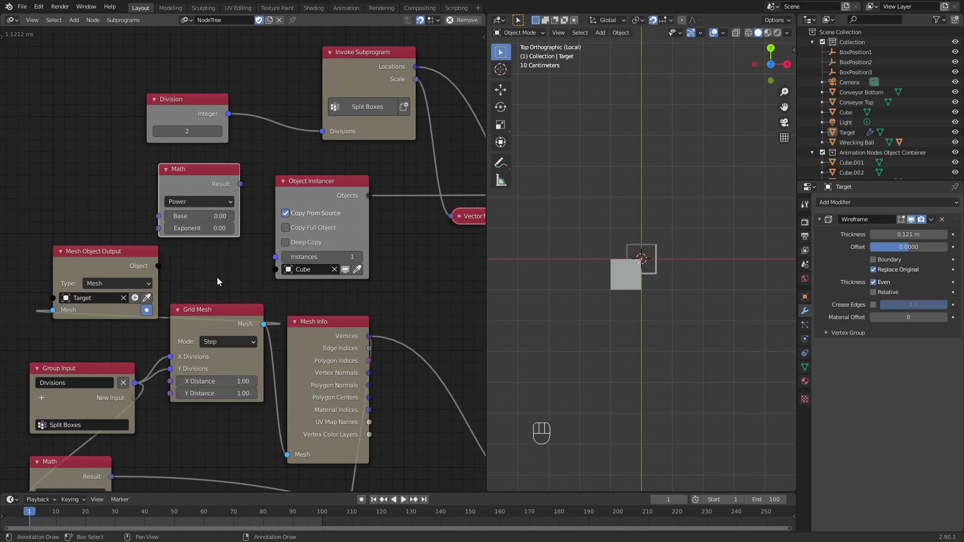
Set the Power node's exponent to 2 and align the node directly under Division.
{"action": "left_click", "coordinate": [211, 228]}
{"action": "key", "text": "Return"}
{"action": "left_click_drag", "start_coordinate": [211, 171], "coordinate": [202, 163]}
Connect Division's Integer output to the Power node's Base and its Result to the Object Instancer's Instances input.
{"action": "left_click_drag", "start_coordinate": [228, 113], "coordinate": [146, 204]}
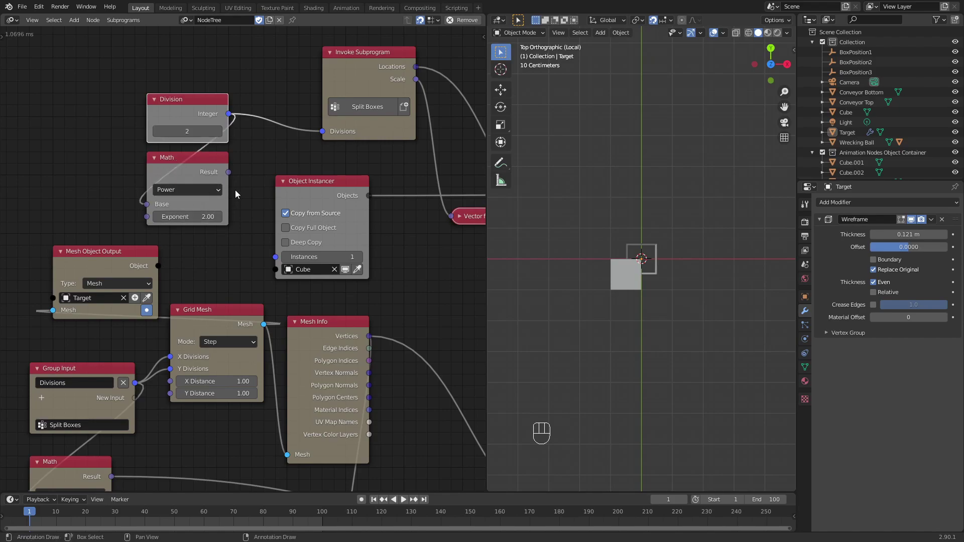
{"action": "left_click_drag", "start_coordinate": [229, 171], "coordinate": [275, 256]}
Examine the arrangement of the instanced cubes from the top and in perspective alongside the node setup.
{"action": "scroll", "coordinate": [656, 289], "scroll_direction": "up", "scroll_amount": 5}
{"action": "middle_click_drag", "start_coordinate": [654, 289], "coordinate": [671, 278]}
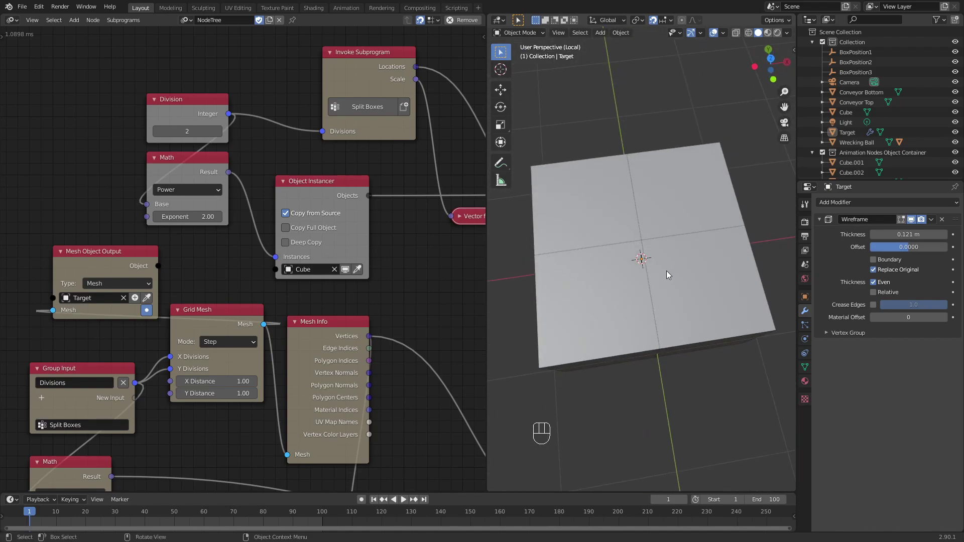
{"action": "key", "text": "KP_7"}
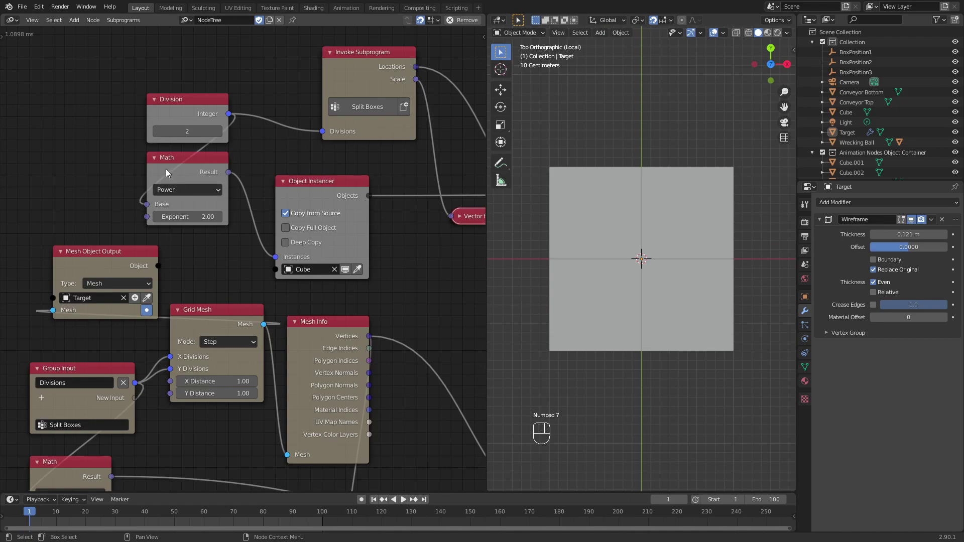
{"action": "scroll", "coordinate": [225, 187], "scroll_direction": "down", "scroll_amount": 2}
{"action": "middle_click_drag", "start_coordinate": [275, 247], "coordinate": [265, 221]}
{"action": "middle_click_drag", "start_coordinate": [360, 225], "coordinate": [360, 217]}
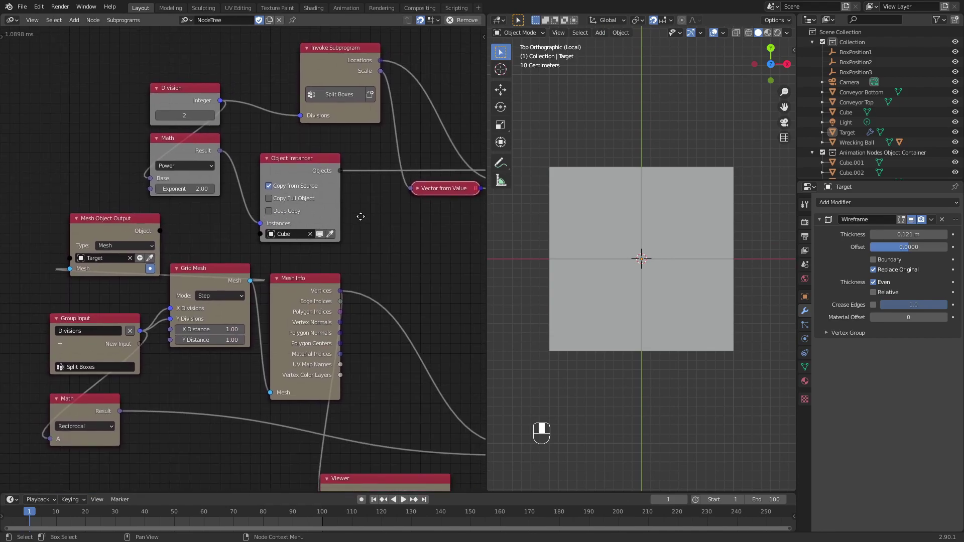
{"action": "middle_click_drag", "start_coordinate": [598, 247], "coordinate": [592, 223]}
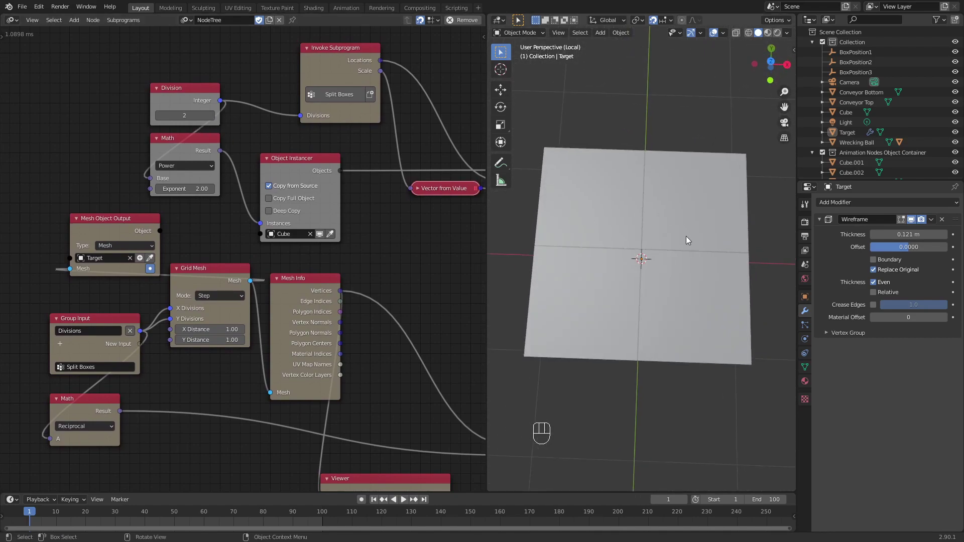
Set the Division integer to 3 and check the box layout in the viewport.
{"action": "middle_click_drag", "start_coordinate": [684, 236], "coordinate": [702, 200]}
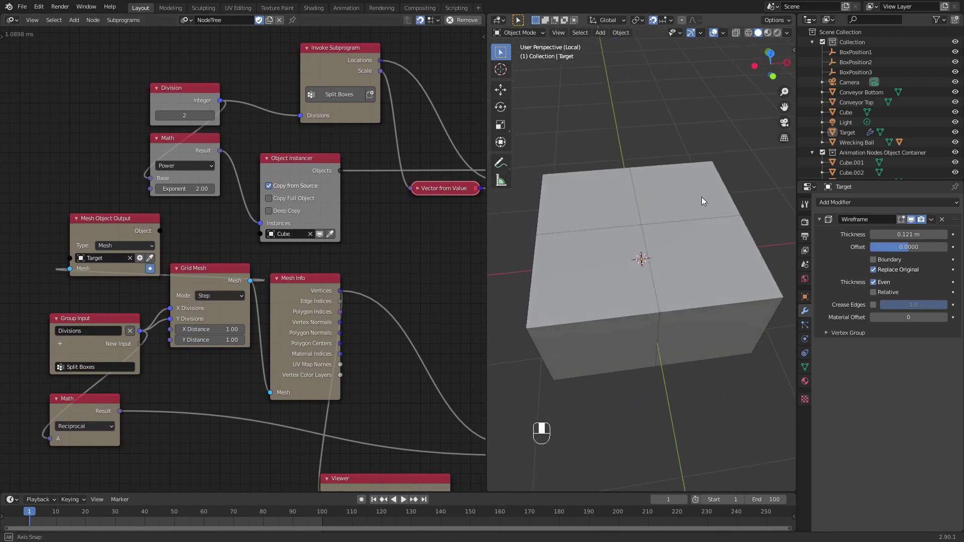
{"action": "left_click", "coordinate": [210, 116]}
{"action": "middle_click_drag", "start_coordinate": [651, 327], "coordinate": [635, 345]}
{"action": "scroll", "coordinate": [638, 341], "scroll_direction": "down", "scroll_amount": 3}
{"action": "scroll", "coordinate": [639, 336], "scroll_direction": "up", "scroll_amount": 2}
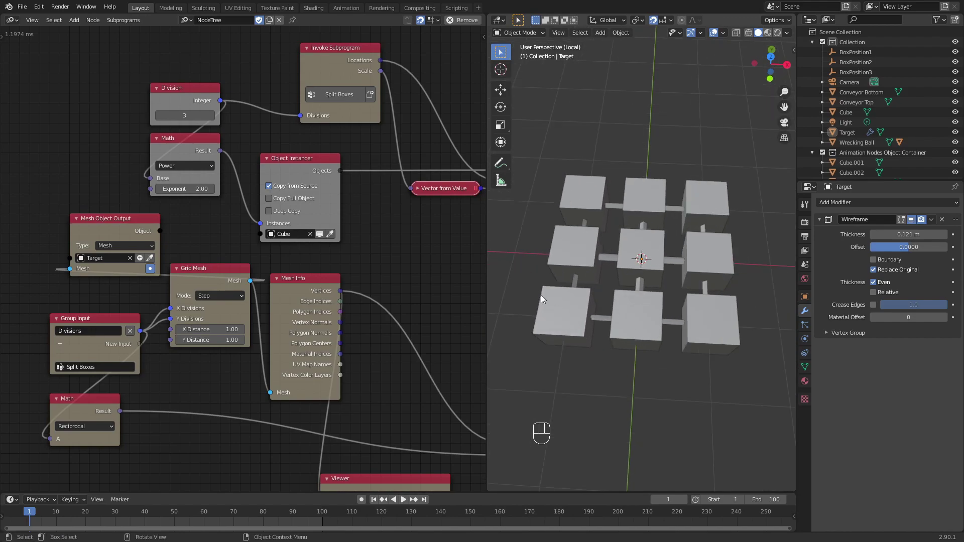
Set the Grid Mesh node's X Distance to 0.67 and its Y Distance to 2/3.
{"action": "middle_click_drag", "start_coordinate": [384, 192], "coordinate": [343, 168]}
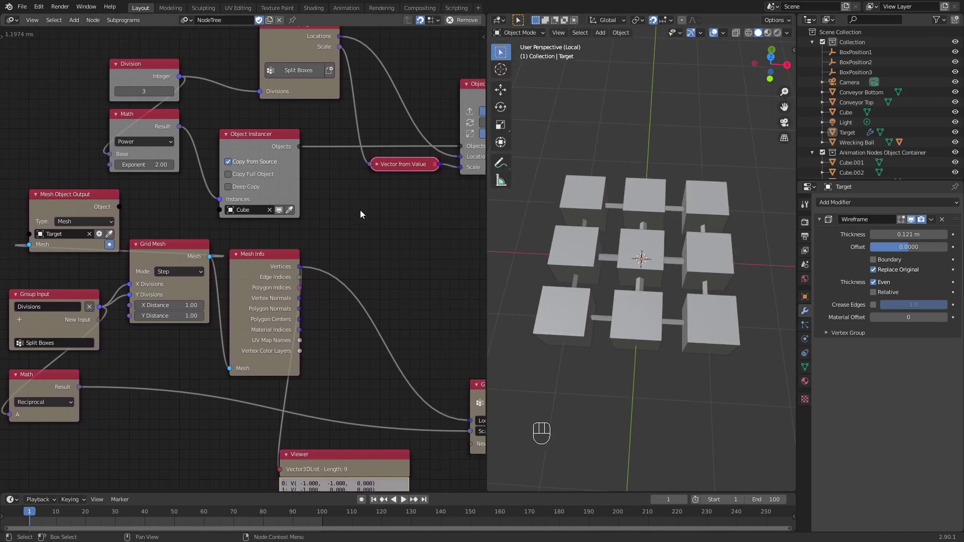
{"action": "middle_click_drag", "start_coordinate": [368, 237], "coordinate": [355, 166]}
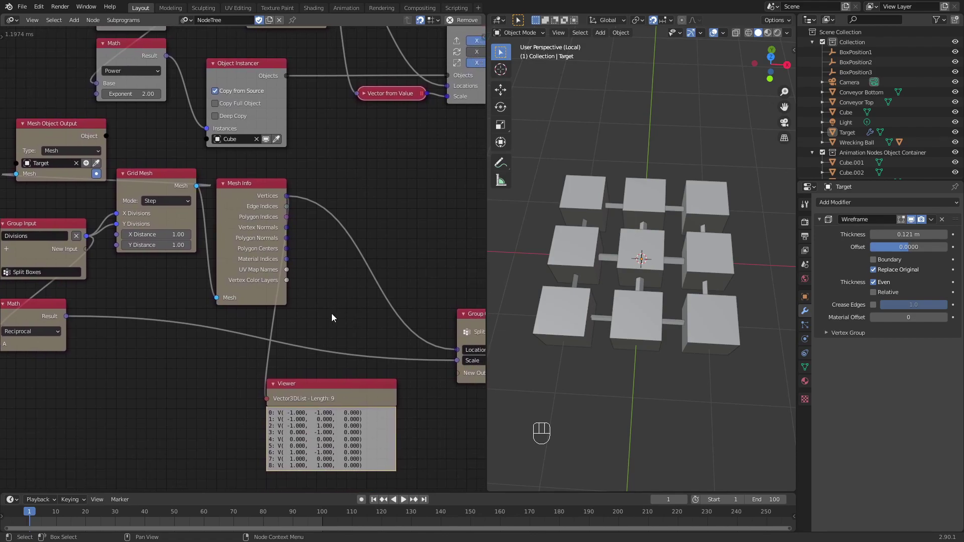
{"action": "scroll", "coordinate": [160, 261], "scroll_direction": "down", "scroll_amount": 1}
{"action": "middle_click_drag", "start_coordinate": [150, 280], "coordinate": [217, 305]}
{"action": "scroll", "coordinate": [223, 312], "scroll_direction": "up", "scroll_amount": 1}
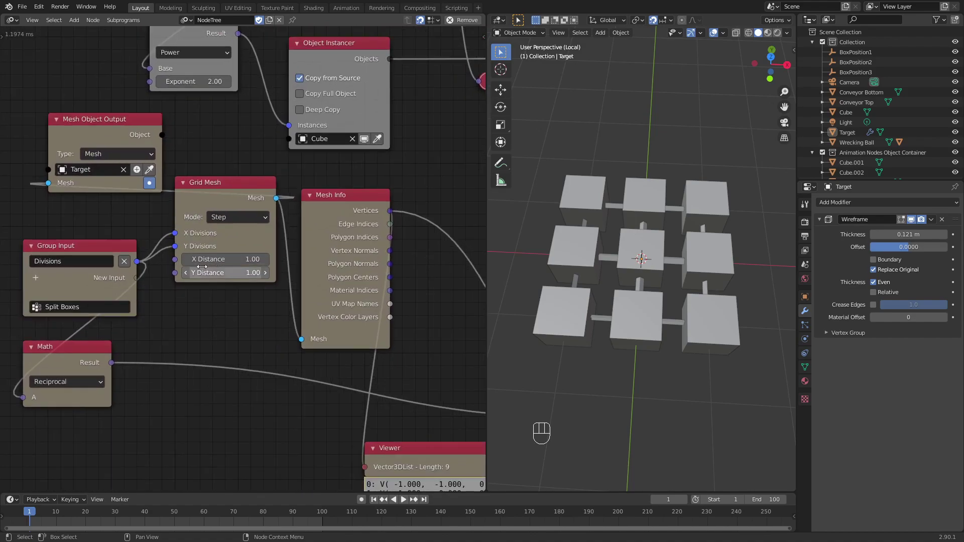
{"action": "left_click_drag", "start_coordinate": [231, 260], "coordinate": [198, 260]}
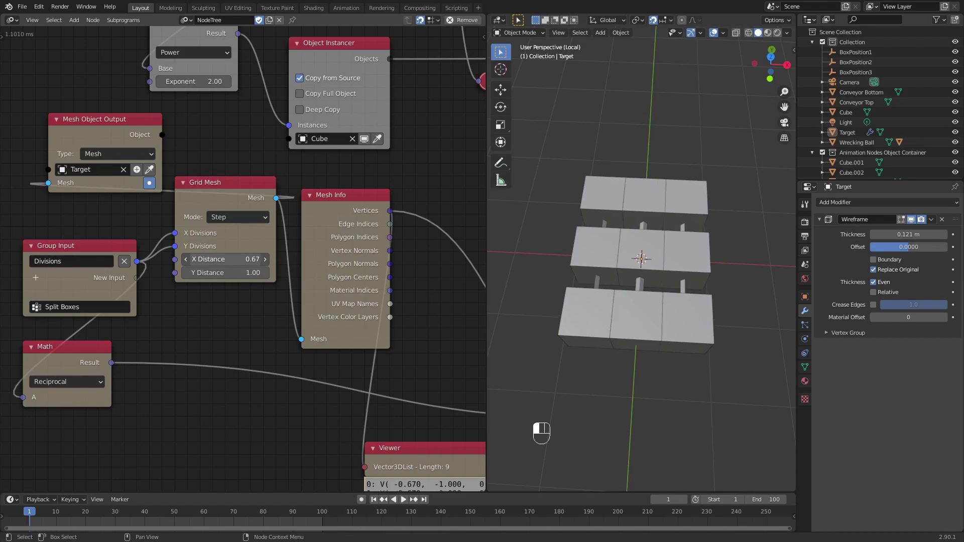
{"action": "left_click", "coordinate": [238, 274]}
{"action": "type", "text": "2/3"}
{"action": "key", "text": "Return"}
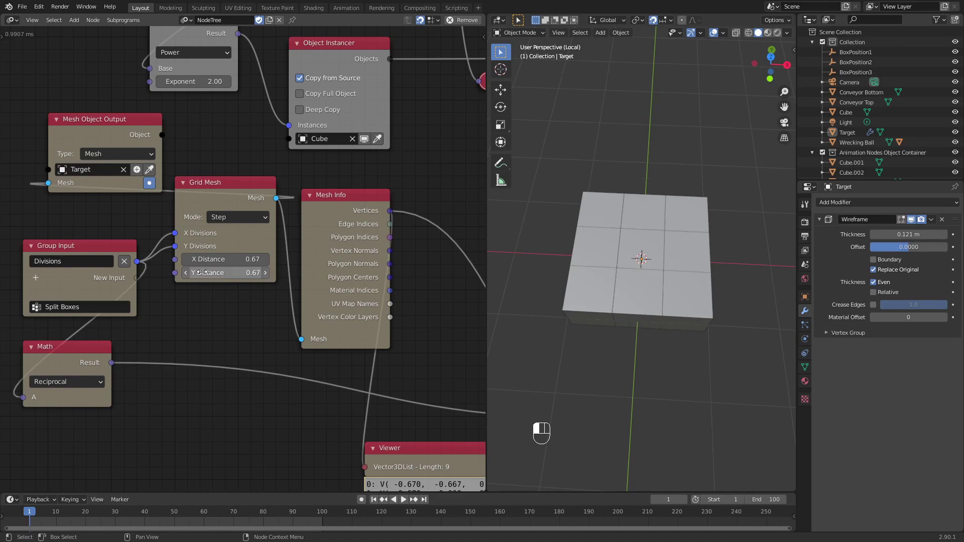
{"action": "middle_click_drag", "start_coordinate": [663, 263], "coordinate": [679, 240]}
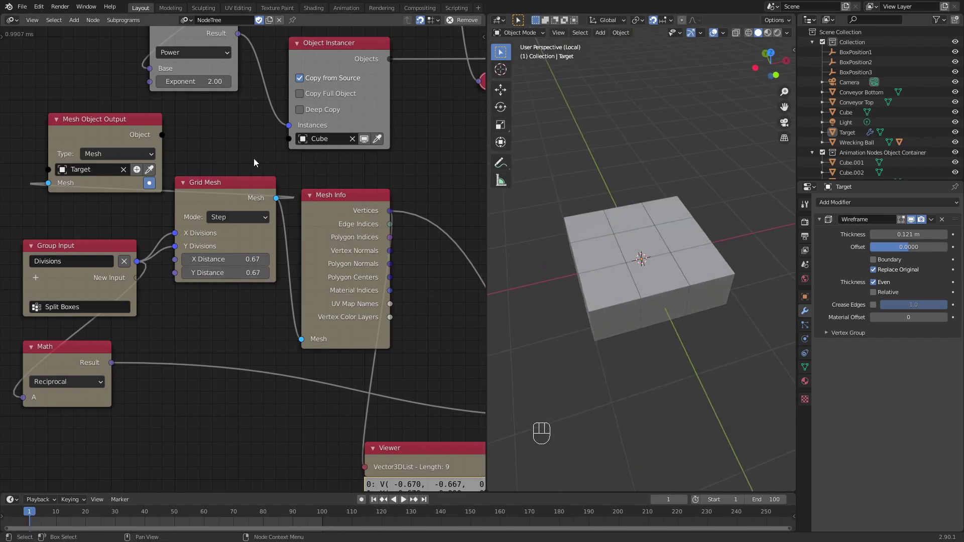
Set the Division integer to 4 and check the gaps between the boxes.
{"action": "middle_click_drag", "start_coordinate": [173, 122], "coordinate": [166, 218]}
{"action": "left_click", "coordinate": [218, 87]}
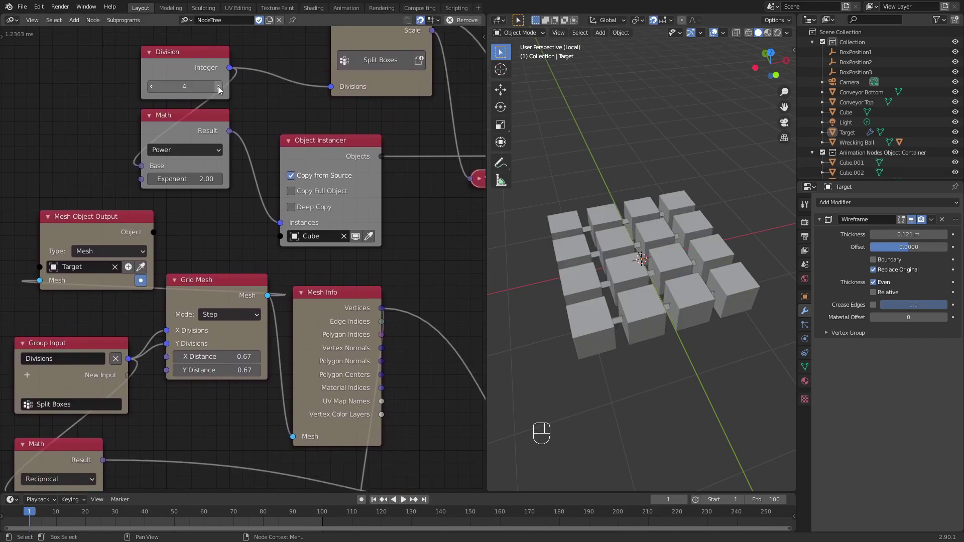
{"action": "middle_click_drag", "start_coordinate": [697, 279], "coordinate": [663, 280]}
Adjust the Grid Mesh node's X Distance, settling on 0.5.
{"action": "left_click_drag", "start_coordinate": [235, 358], "coordinate": [236, 358]}
{"action": "left_click", "coordinate": [238, 360]}
{"action": "type", "text": "0.46"}
{"action": "key", "text": "Return"}
{"action": "left_click_drag", "start_coordinate": [236, 357], "coordinate": [240, 357]}
{"action": "left_click", "coordinate": [177, 356]}
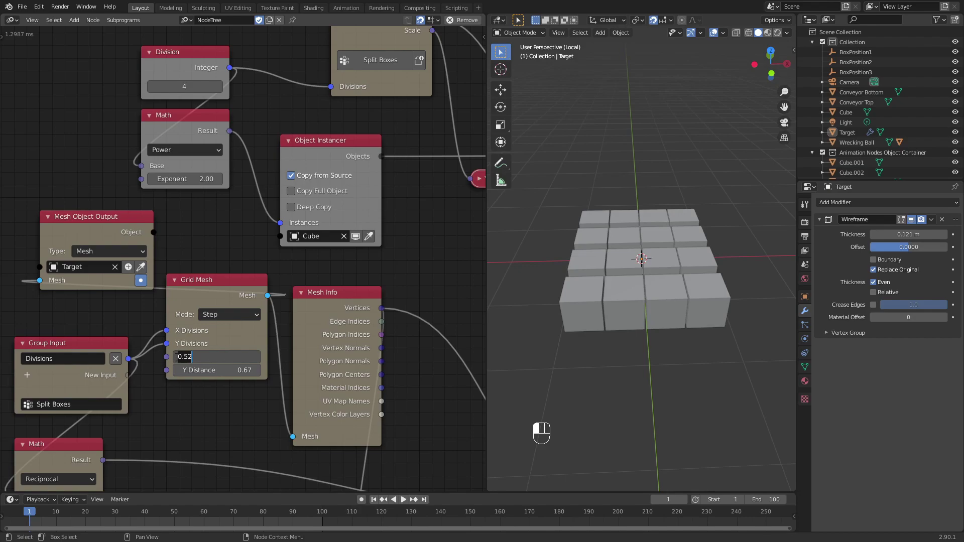
{"action": "key", "text": "ctrl+a"}
{"action": "type", "text": "0.5"}
{"action": "key", "text": "Return"}
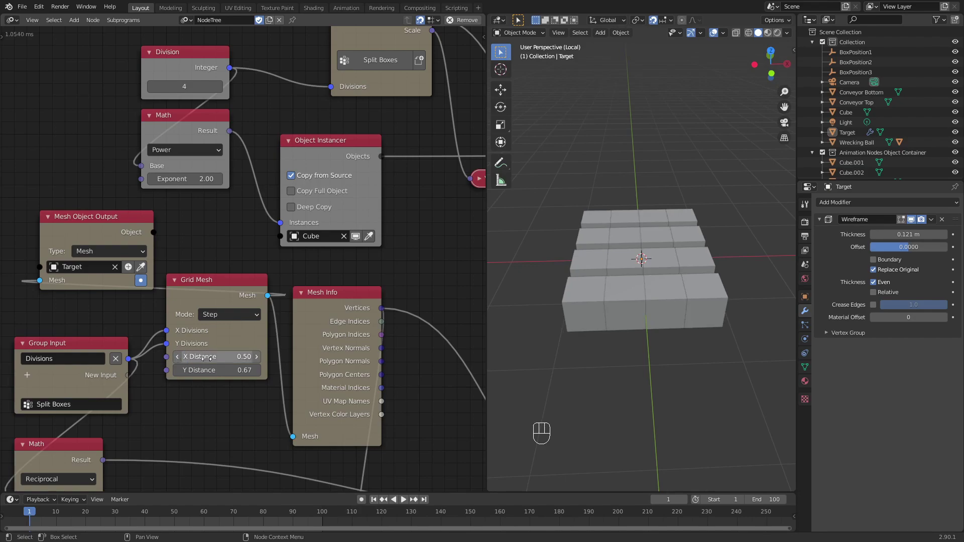
Set the Grid Mesh node's Y Distance to 0.5 and check the closed grid of boxes.
{"action": "left_click", "coordinate": [220, 370]}
{"action": "key", "text": "ctrl+a"}
{"action": "type", "text": "0.5"}
{"action": "key", "text": "Return"}
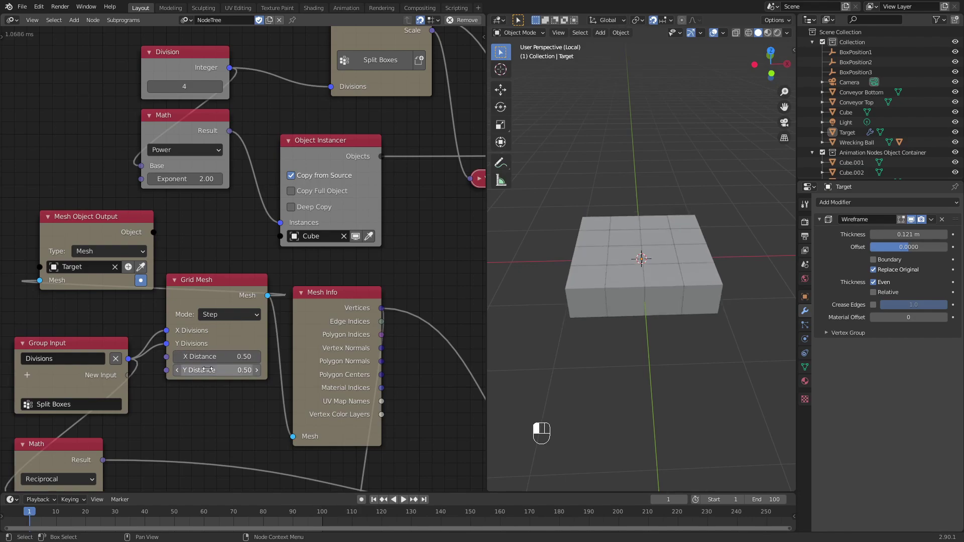
{"action": "middle_click_drag", "start_coordinate": [697, 286], "coordinate": [640, 291]}
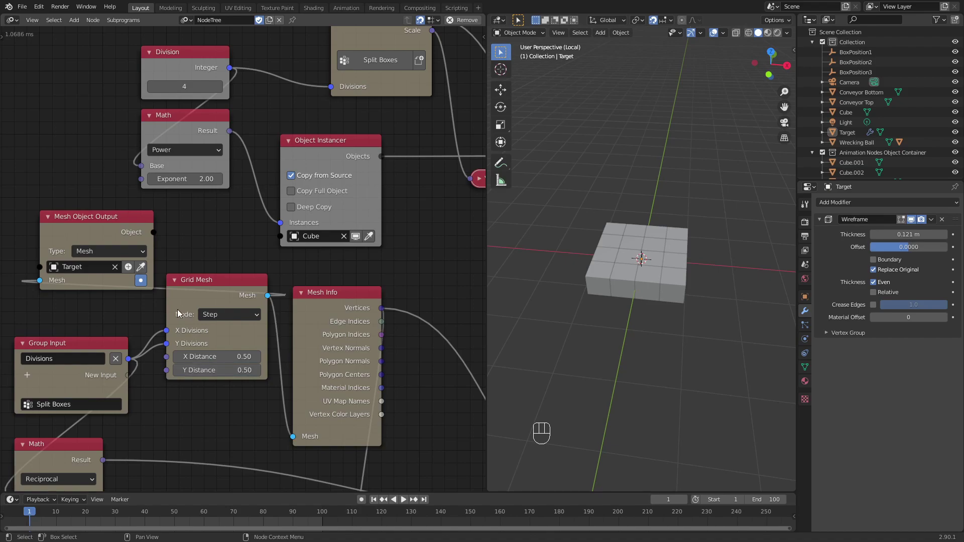
Shift the Group Input node aside and link the Reciprocal Math result to the Grid Mesh node's X Distance and Y Distance.
{"action": "middle_click_drag", "start_coordinate": [153, 409], "coordinate": [196, 317]}
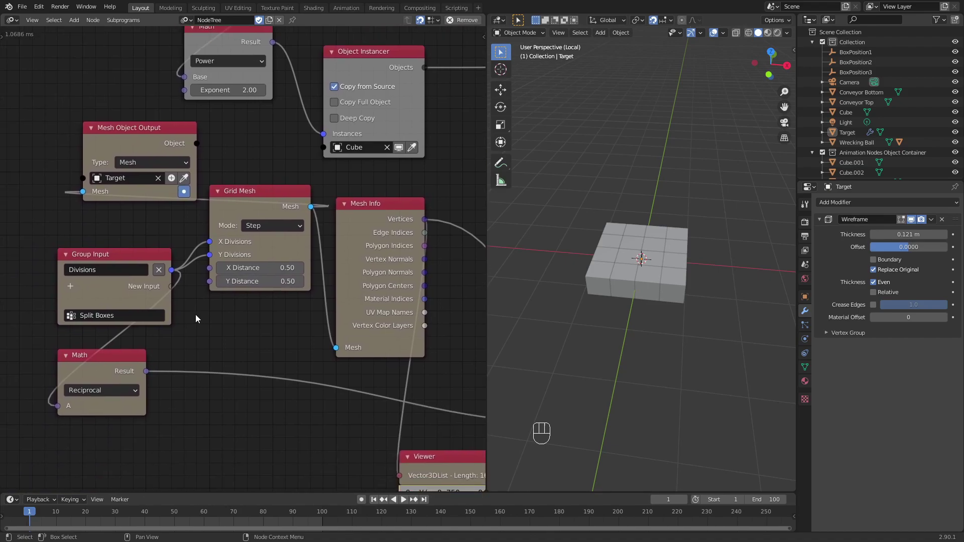
{"action": "left_click", "coordinate": [126, 259]}
{"action": "left_click_drag", "start_coordinate": [126, 259], "coordinate": [102, 259]}
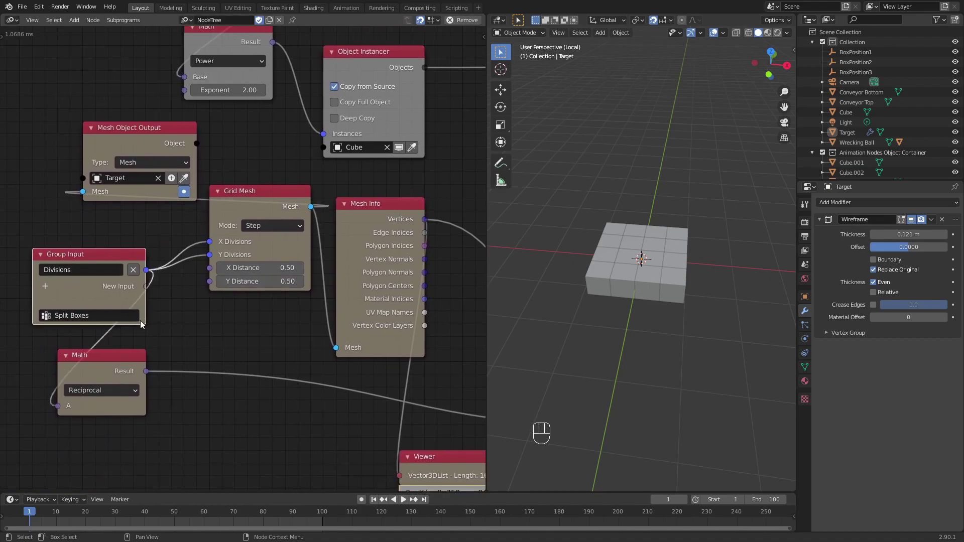
{"action": "left_click_drag", "start_coordinate": [147, 373], "coordinate": [207, 270]}
{"action": "left_click_drag", "start_coordinate": [146, 371], "coordinate": [208, 283]}
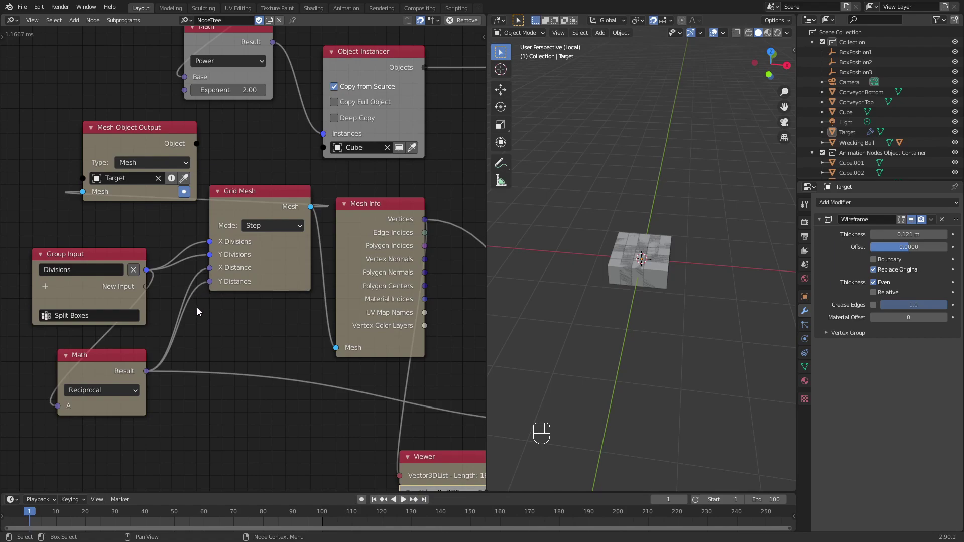
Merge the two distance links through a reroute point and place it beside the Grid Mesh node's Y Distance input.
{"action": "right_click_drag", "start_coordinate": [175, 296], "coordinate": [189, 312], "text": "shift"}
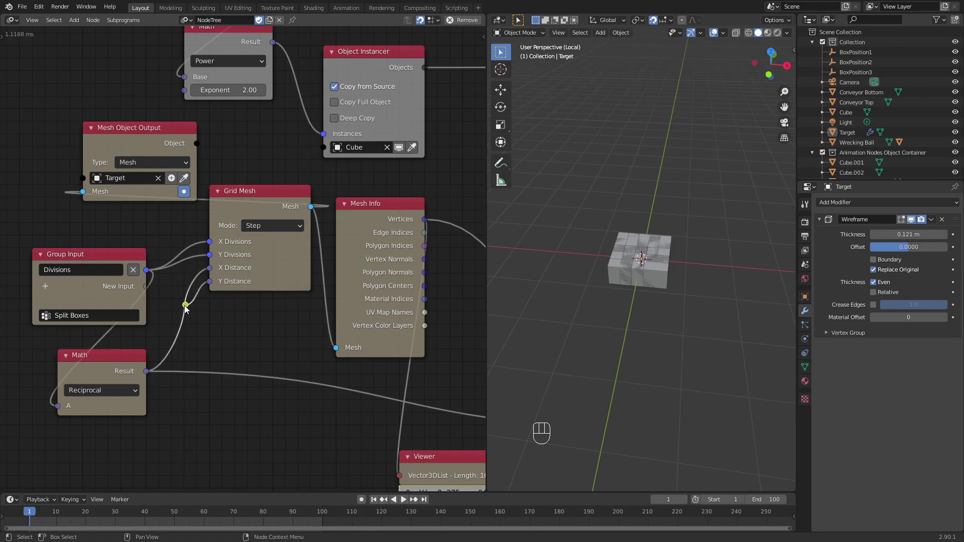
{"action": "key", "text": "g"}
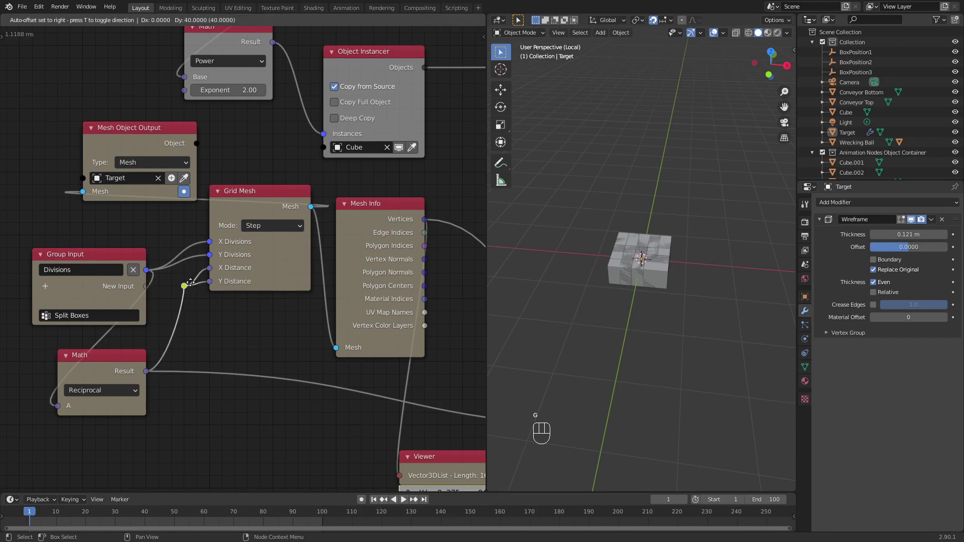
{"action": "left_click", "coordinate": [186, 286]}
{"action": "scroll", "coordinate": [224, 286], "scroll_direction": "up", "scroll_amount": 1}
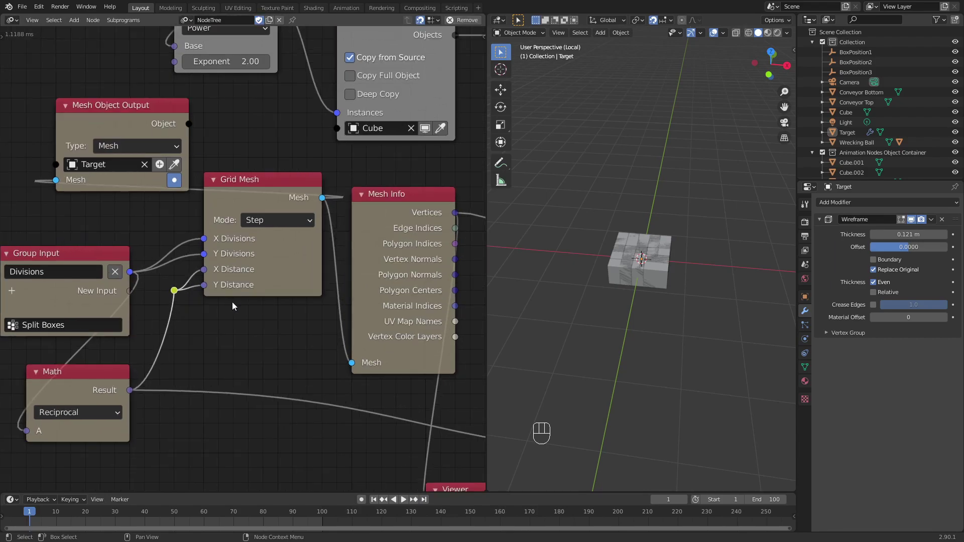
Lower the Division integer to 3 and inspect the boxes for overlap up close.
{"action": "scroll", "coordinate": [627, 276], "scroll_direction": "up", "scroll_amount": 3}
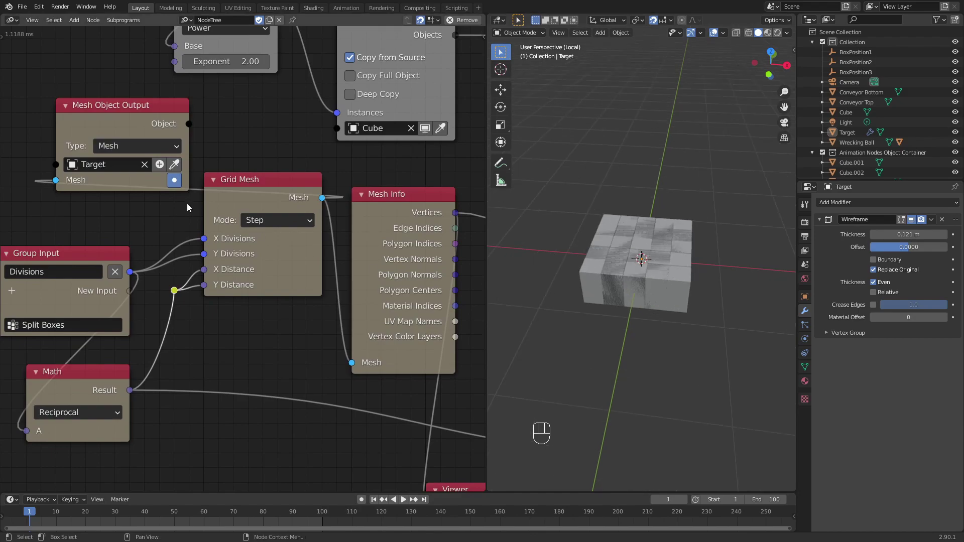
{"action": "middle_click_drag", "start_coordinate": [146, 153], "coordinate": [148, 398]}
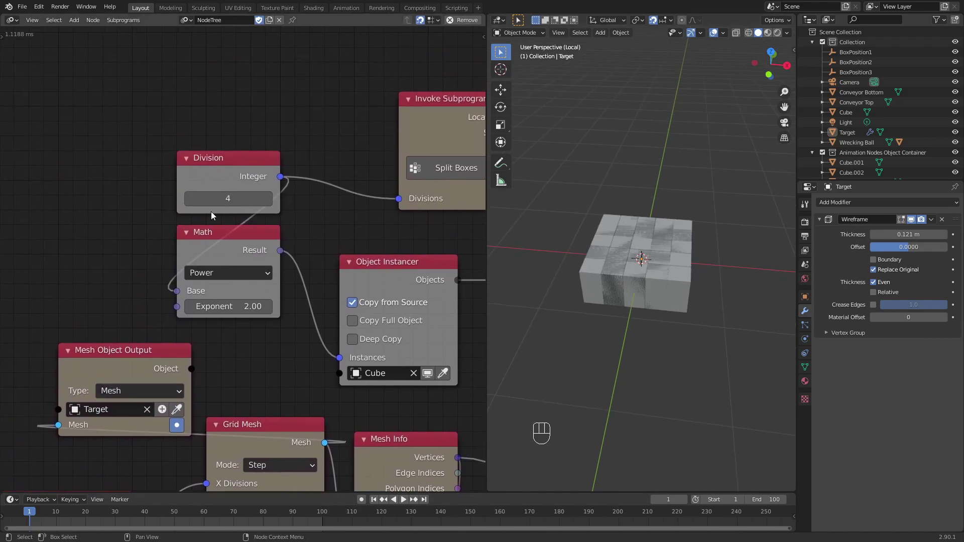
{"action": "left_click", "coordinate": [189, 198]}
{"action": "mouse_move", "coordinate": [633, 260]}
{"action": "middle_mouse_down"}
{"action": "mouse_move", "coordinate": [664, 294]}
{"action": "mouse_move", "coordinate": [682, 264]}
{"action": "mouse_move", "coordinate": [646, 269]}
{"action": "middle_mouse_up"}
{"action": "scroll", "coordinate": [651, 258], "scroll_direction": "down", "scroll_amount": 3}
{"action": "scroll", "coordinate": [650, 278], "scroll_direction": "up", "scroll_amount": 5}
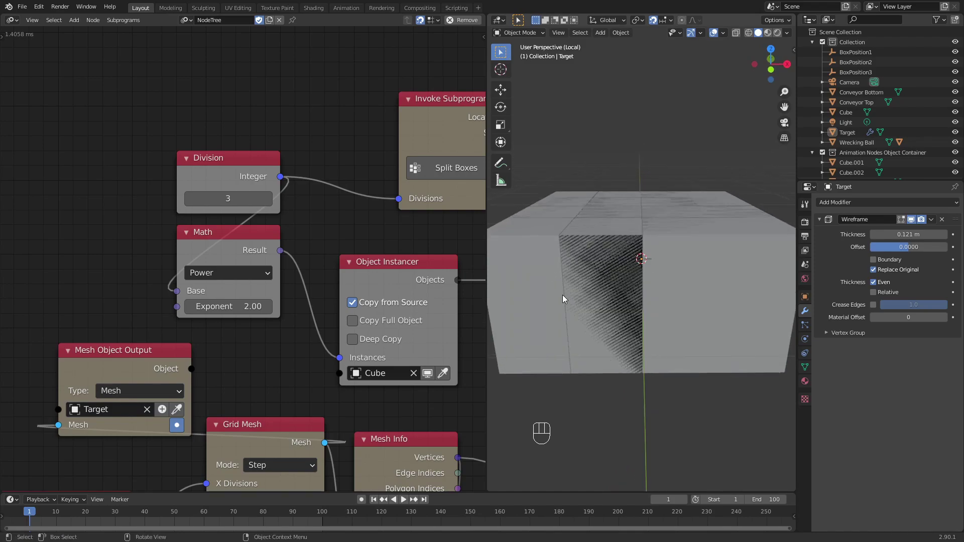
{"action": "middle_click_drag", "start_coordinate": [655, 300], "coordinate": [616, 291]}
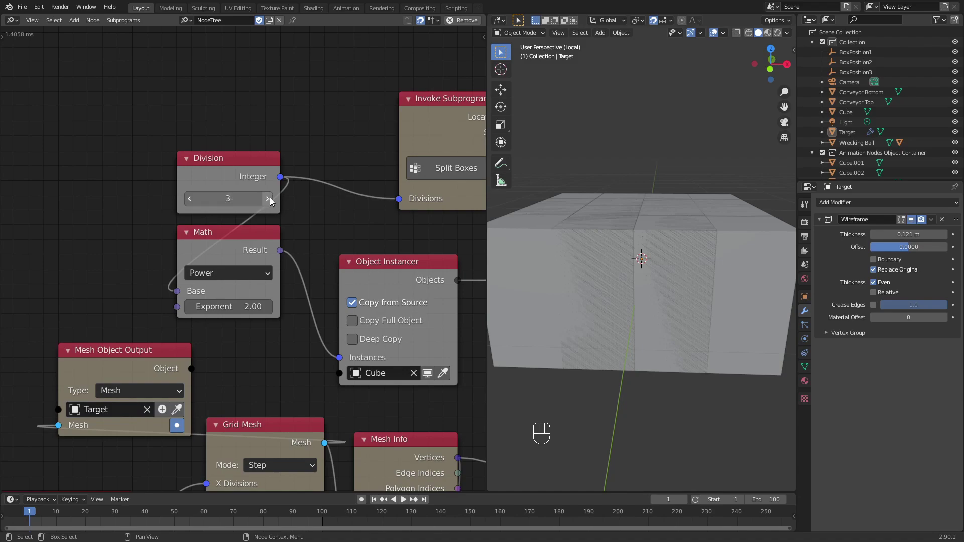
Lower the Division integer to 2 and inspect the box spacing from several angles.
{"action": "left_click", "coordinate": [188, 200]}
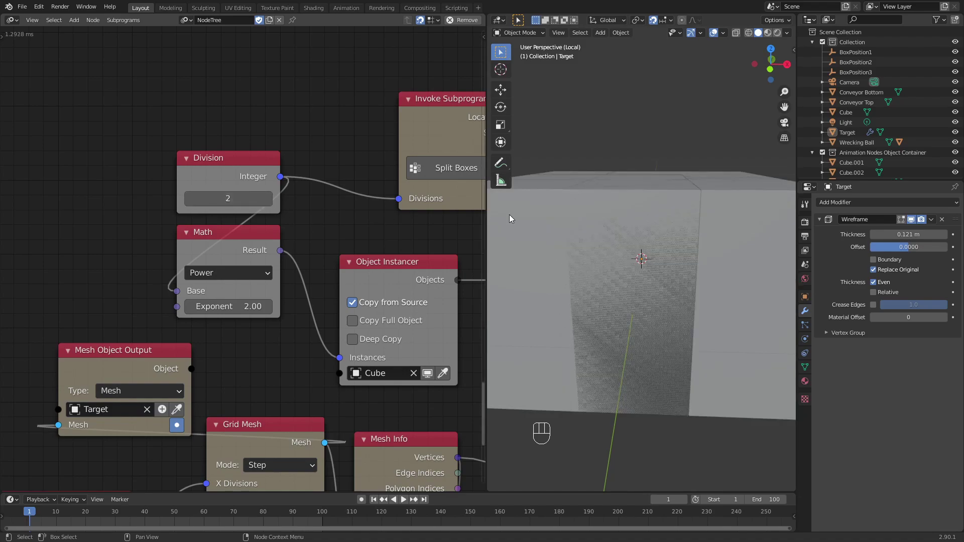
{"action": "scroll", "coordinate": [685, 205], "scroll_direction": "down", "scroll_amount": 3}
{"action": "mouse_move", "coordinate": [654, 214]}
{"action": "middle_mouse_down"}
{"action": "mouse_move", "coordinate": [654, 233]}
{"action": "mouse_move", "coordinate": [658, 212]}
{"action": "middle_mouse_up"}
{"action": "middle_click_drag", "start_coordinate": [646, 277], "coordinate": [627, 263]}
{"action": "middle_click_drag", "start_coordinate": [574, 240], "coordinate": [617, 297]}
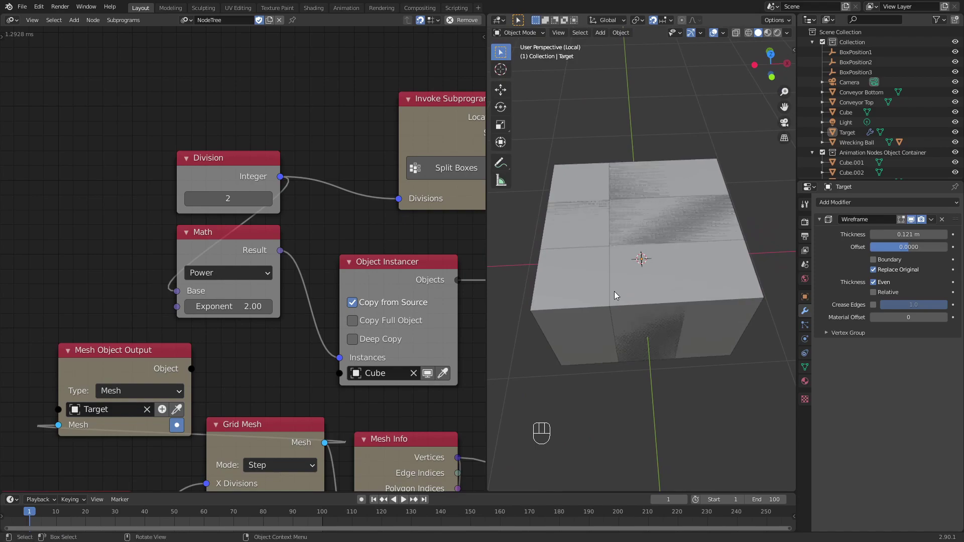
Raise the Division integer to 3 and on to 4, comparing the box spacing in the viewport.
{"action": "left_click", "coordinate": [269, 199]}
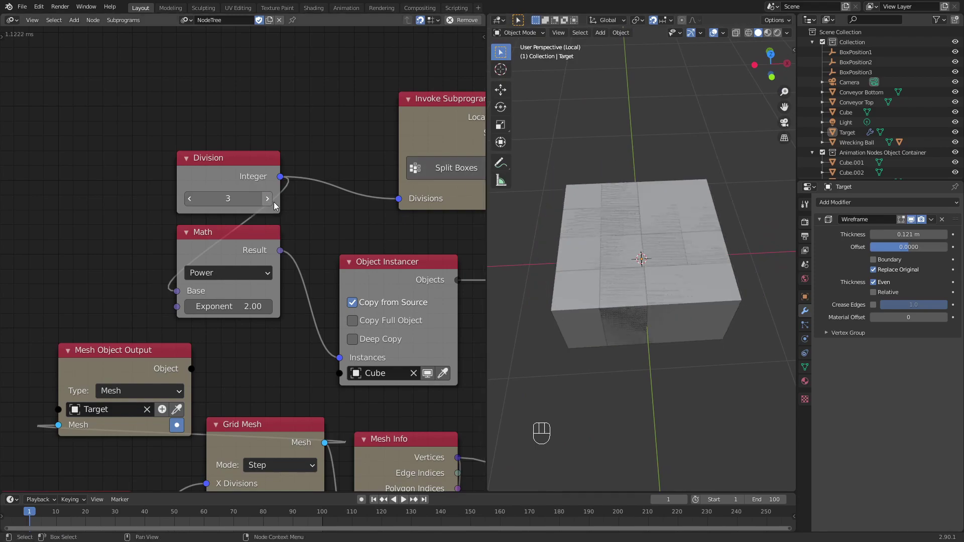
{"action": "middle_click_drag", "start_coordinate": [667, 291], "coordinate": [663, 275]}
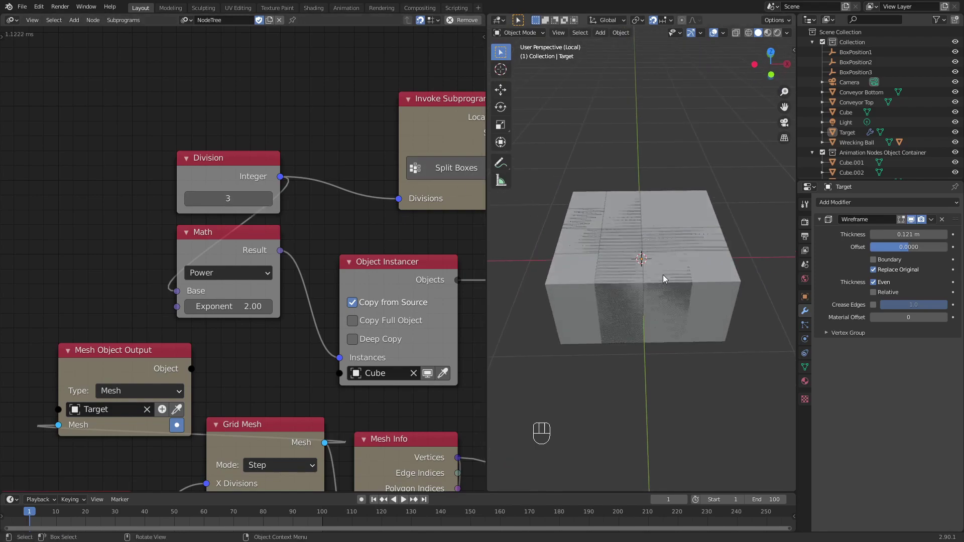
{"action": "left_click", "coordinate": [269, 199]}
{"action": "middle_click_drag", "start_coordinate": [610, 258], "coordinate": [601, 284]}
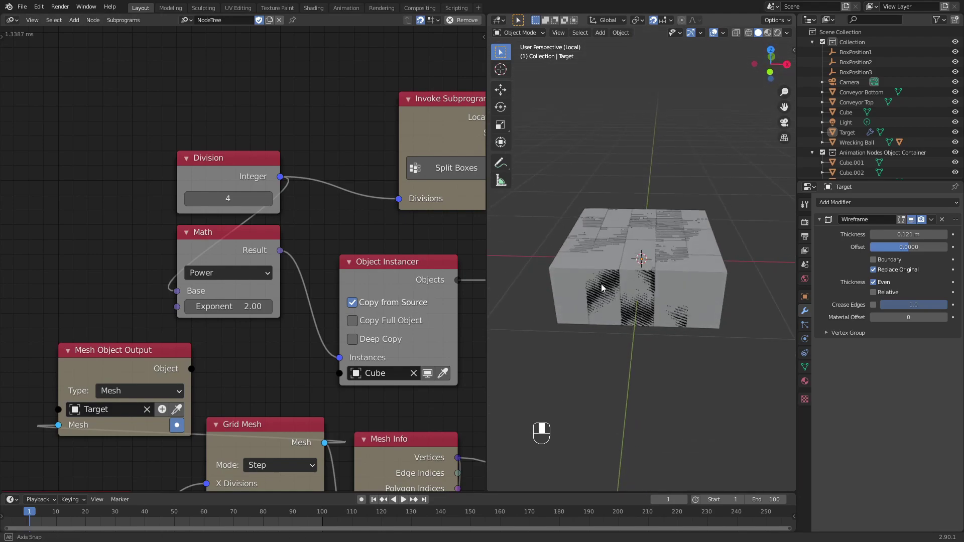
{"action": "scroll", "coordinate": [601, 284], "scroll_direction": "down", "scroll_amount": 4}
{"action": "scroll", "coordinate": [213, 393], "scroll_direction": "up", "scroll_amount": 1}
Duplicate the Reciprocal Math node, place the copy directly below it, and change its operation to Multiply.
{"action": "middle_click_drag", "start_coordinate": [215, 376], "coordinate": [248, 188]}
{"action": "scroll", "coordinate": [241, 322], "scroll_direction": "up", "scroll_amount": 3}
{"action": "middle_click_drag", "start_coordinate": [247, 390], "coordinate": [311, 155]}
{"action": "middle_click_drag", "start_coordinate": [216, 362], "coordinate": [297, 289]}
{"action": "left_click", "coordinate": [183, 253]}
{"action": "key", "text": "shift+d"}
{"action": "left_click", "coordinate": [178, 391]}
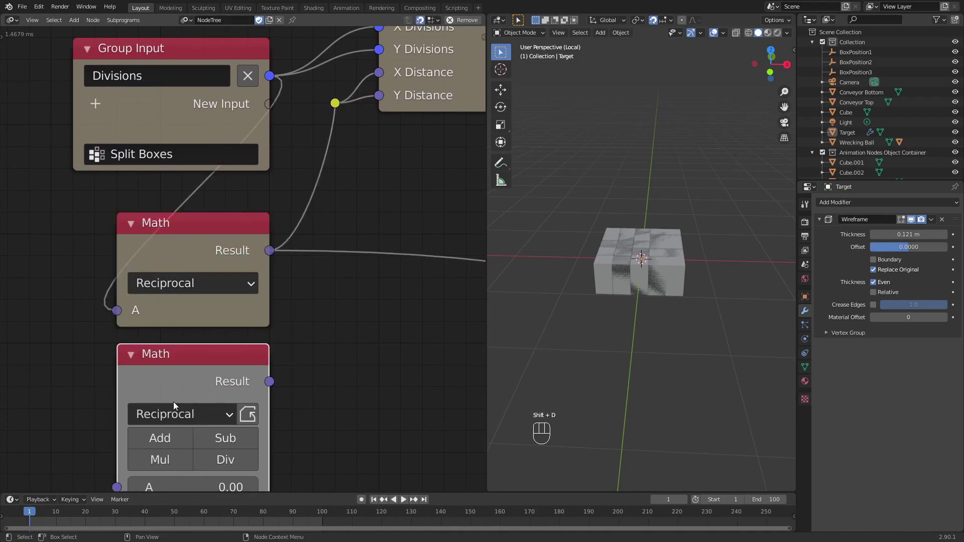
{"action": "left_click", "coordinate": [160, 459]}
Multiply the Reciprocal result by 2 in the new Math node and feed its result into the Grid Mesh distance reroute.
{"action": "left_click_drag", "start_coordinate": [270, 251], "coordinate": [117, 442]}
{"action": "left_click", "coordinate": [214, 465]}
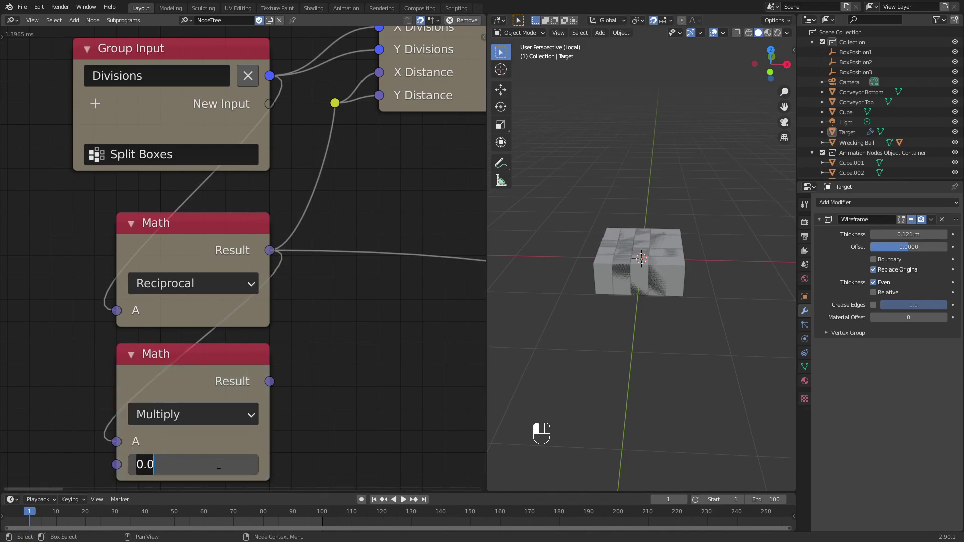
{"action": "type", "text": "25"}
{"action": "key", "text": "Return"}
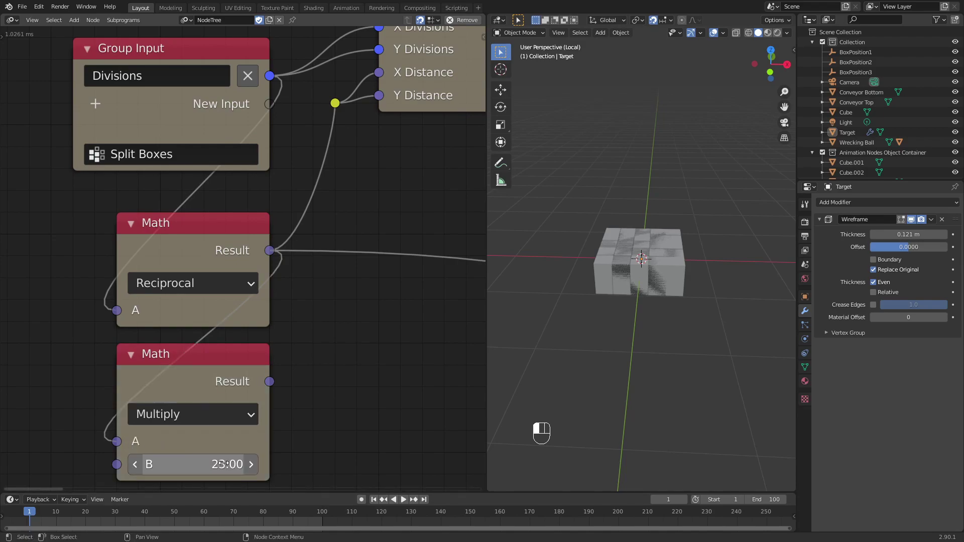
{"action": "left_click", "coordinate": [215, 465]}
{"action": "type", "text": "2"}
{"action": "key", "text": "Return"}
{"action": "left_click_drag", "start_coordinate": [272, 382], "coordinate": [335, 103]}
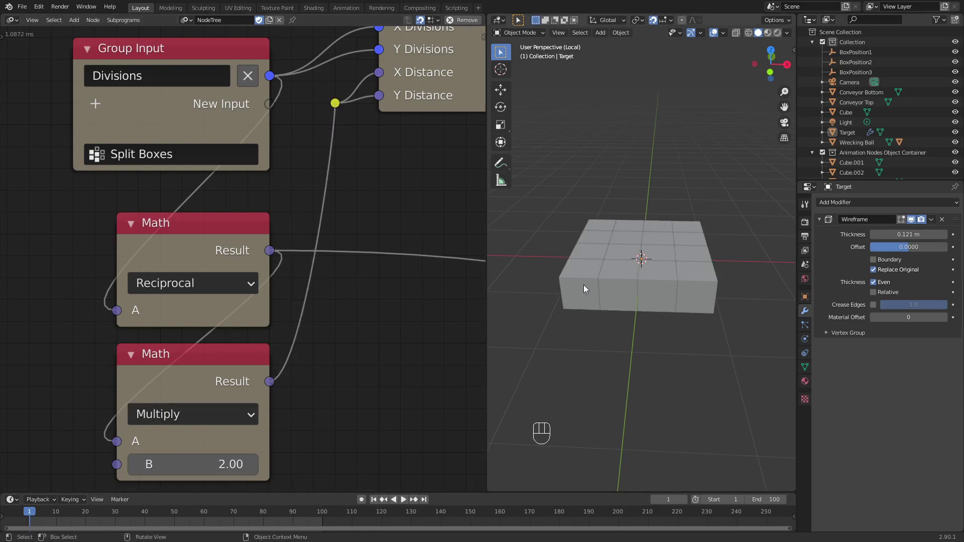
Test the box grid by lowering the Division integer to 2 and raising it to 7, viewing the layout.
{"action": "middle_click_drag", "start_coordinate": [603, 260], "coordinate": [534, 252]}
{"action": "scroll", "coordinate": [182, 114], "scroll_direction": "down", "scroll_amount": 1}
{"action": "scroll", "coordinate": [228, 48], "scroll_direction": "down", "scroll_amount": 5}
{"action": "middle_click_drag", "start_coordinate": [249, 64], "coordinate": [194, 330]}
{"action": "left_click", "coordinate": [253, 144]}
{"action": "left_click", "coordinate": [253, 144]}
{"action": "left_click", "coordinate": [318, 145]}
{"action": "left_click", "coordinate": [317, 144]}
{"action": "left_click", "coordinate": [317, 144]}
{"action": "left_click", "coordinate": [318, 145]}
{"action": "left_click", "coordinate": [317, 144]}
{"action": "middle_click_drag", "start_coordinate": [617, 241], "coordinate": [613, 289]}
{"action": "scroll", "coordinate": [642, 239], "scroll_direction": "down", "scroll_amount": 4}
{"action": "scroll", "coordinate": [643, 244], "scroll_direction": "up", "scroll_amount": 4}
{"action": "scroll", "coordinate": [667, 271], "scroll_direction": "up", "scroll_amount": 4}
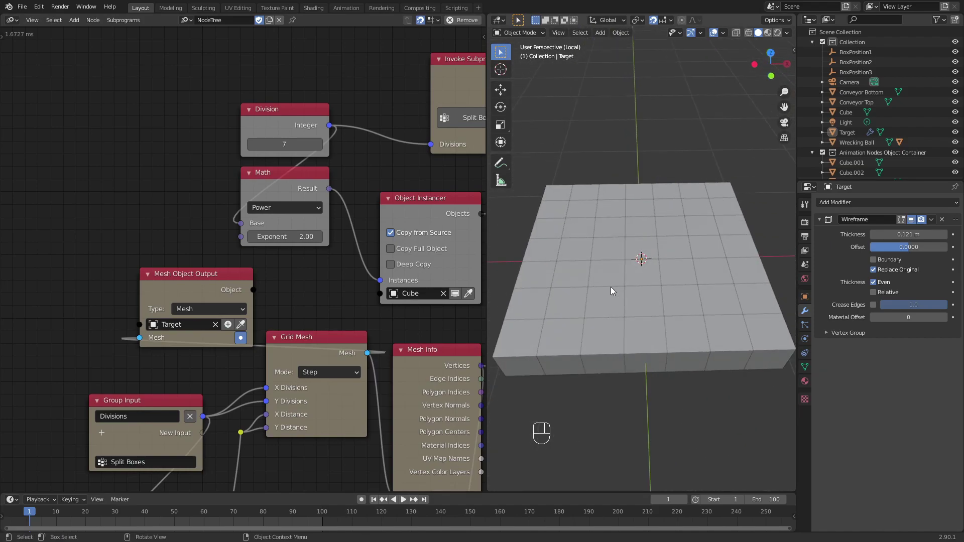
Reduce the Division integer to 2 and view the resulting boxes from a lower angle.
{"action": "left_click", "coordinate": [252, 145]}
{"action": "left_click", "coordinate": [252, 146]}
{"action": "left_click", "coordinate": [252, 145]}
{"action": "left_click", "coordinate": [252, 145]}
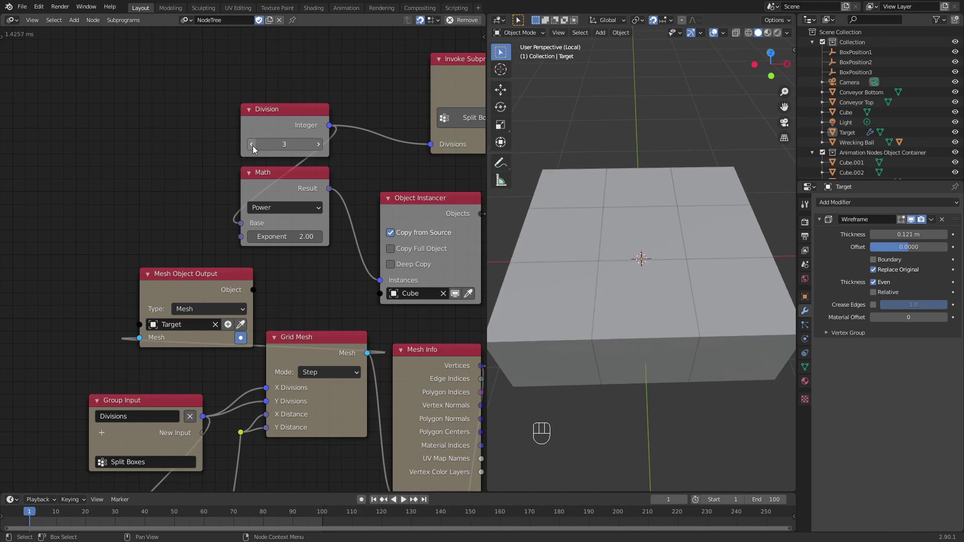
{"action": "left_click", "coordinate": [253, 145]}
{"action": "middle_click_drag", "start_coordinate": [683, 267], "coordinate": [683, 195]}
{"action": "scroll", "coordinate": [683, 195], "scroll_direction": "down", "scroll_amount": 2}
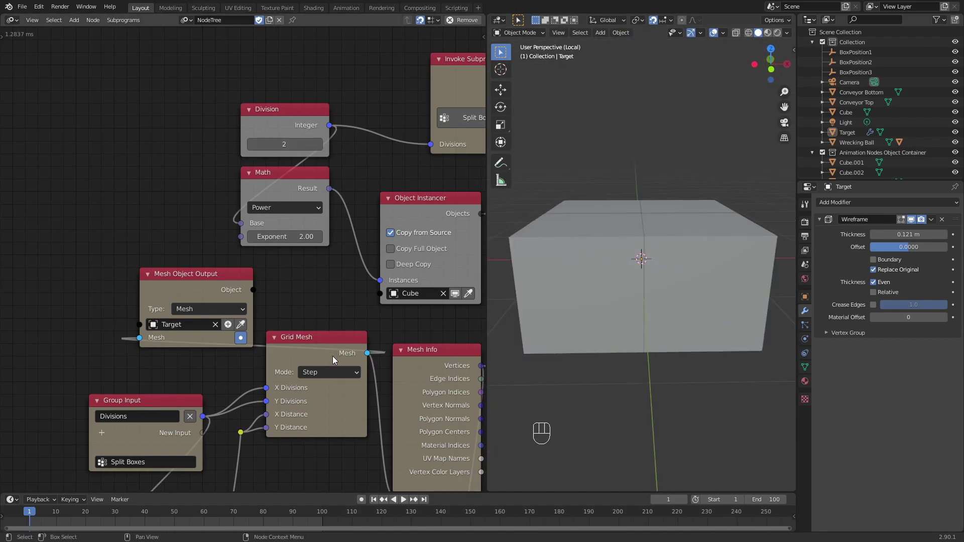
Move the Viewer node showing the vertex list slightly farther from the Mesh Info node.
{"action": "scroll", "coordinate": [361, 324], "scroll_direction": "down", "scroll_amount": 8}
{"action": "scroll", "coordinate": [389, 324], "scroll_direction": "down", "scroll_amount": 3}
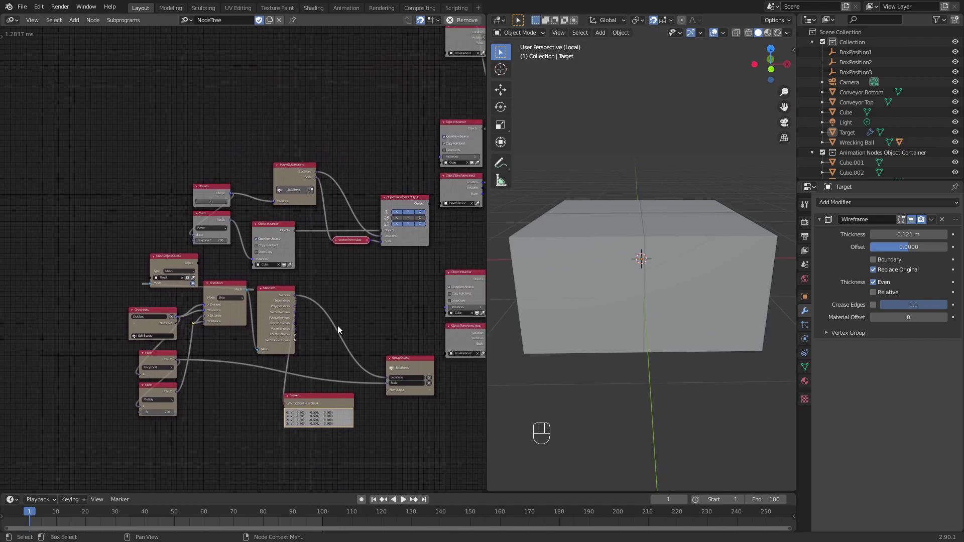
{"action": "left_click_drag", "start_coordinate": [333, 399], "coordinate": [360, 403]}
{"action": "scroll", "coordinate": [364, 354], "scroll_direction": "up", "scroll_amount": 1}
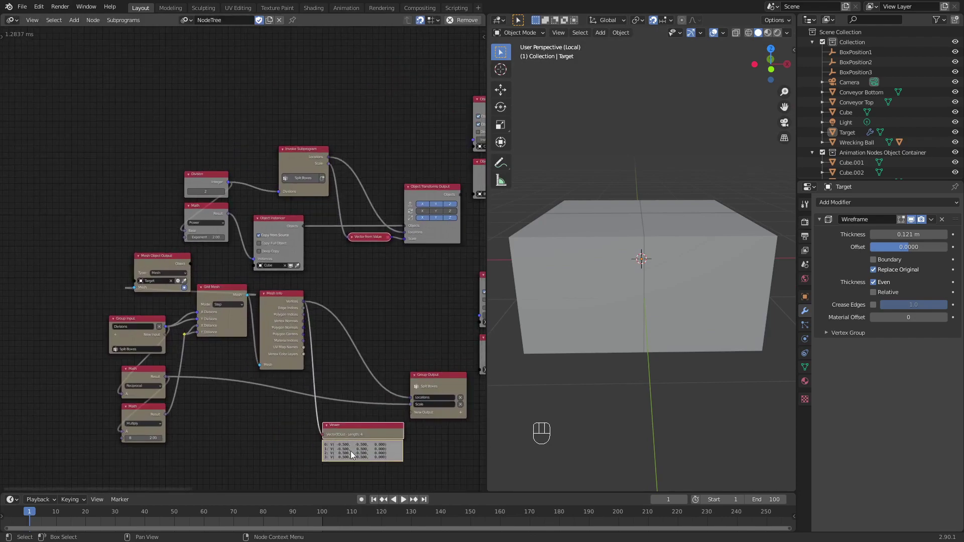
Examine the split box instances in the 3D scene from above and from the side.
{"action": "middle_click_drag", "start_coordinate": [594, 256], "coordinate": [589, 321]}
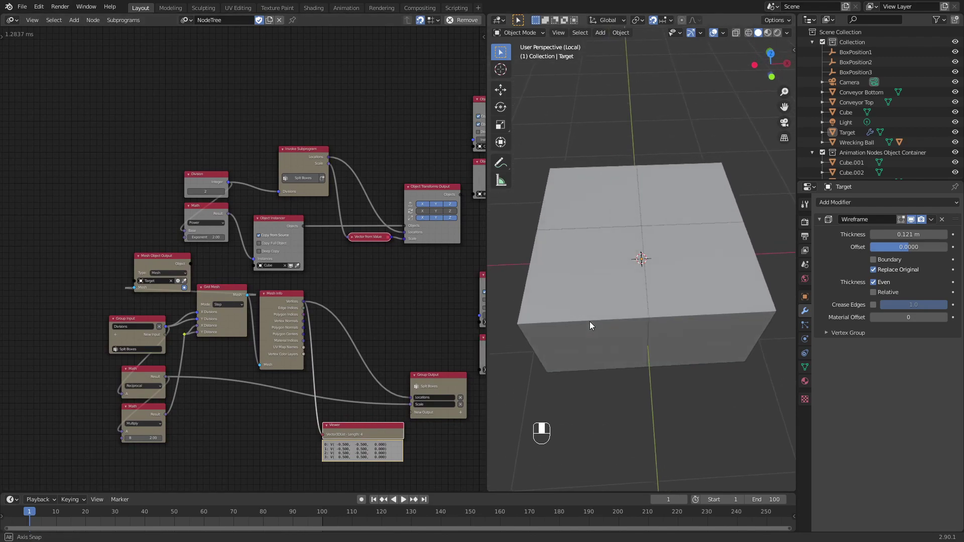
{"action": "middle_click_drag", "start_coordinate": [641, 248], "coordinate": [591, 210]}
{"action": "middle_click_drag", "start_coordinate": [635, 294], "coordinate": [645, 276]}
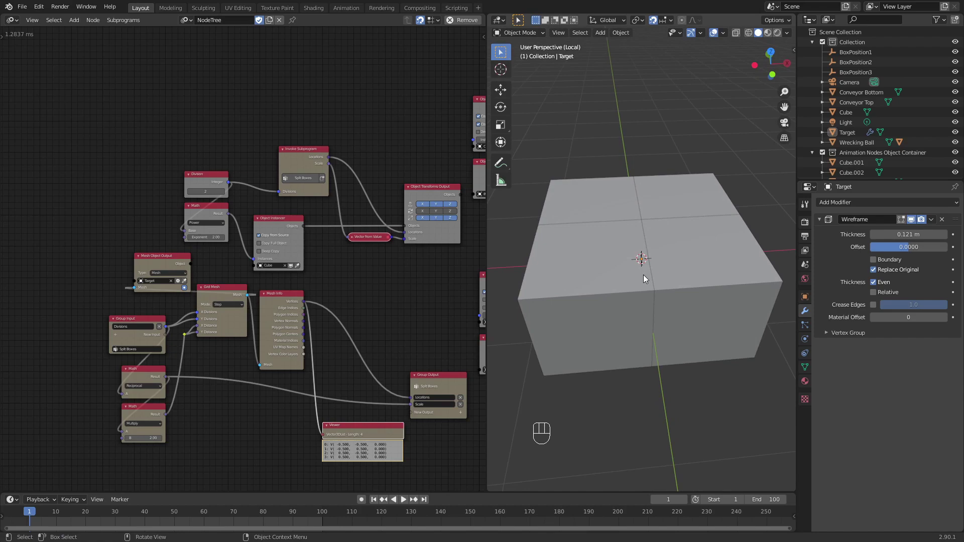
{"action": "mouse_move", "coordinate": [654, 262]}
{"action": "middle_mouse_down"}
{"action": "mouse_move", "coordinate": [652, 284]}
{"action": "mouse_move", "coordinate": [664, 285]}
{"action": "mouse_move", "coordinate": [661, 261]}
{"action": "mouse_move", "coordinate": [655, 271]}
{"action": "middle_mouse_up"}
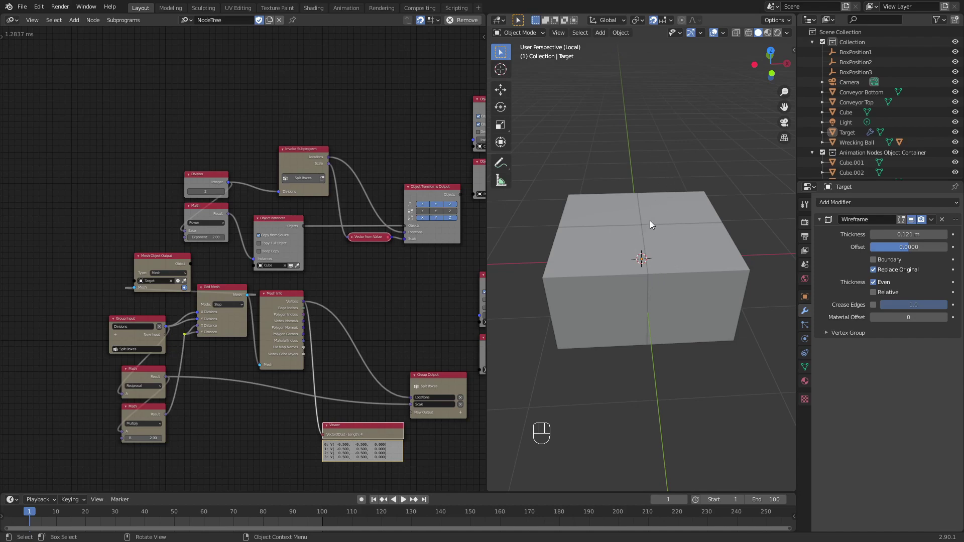
{"action": "middle_click_drag", "start_coordinate": [662, 232], "coordinate": [683, 259]}
{"action": "middle_click_drag", "start_coordinate": [629, 220], "coordinate": [661, 259]}
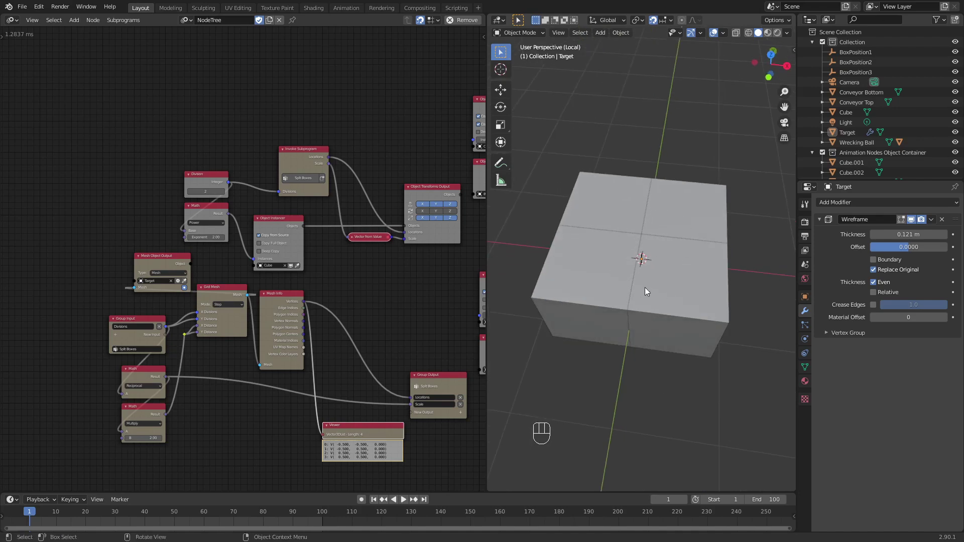
{"action": "middle_click_drag", "start_coordinate": [643, 260], "coordinate": [652, 213]}
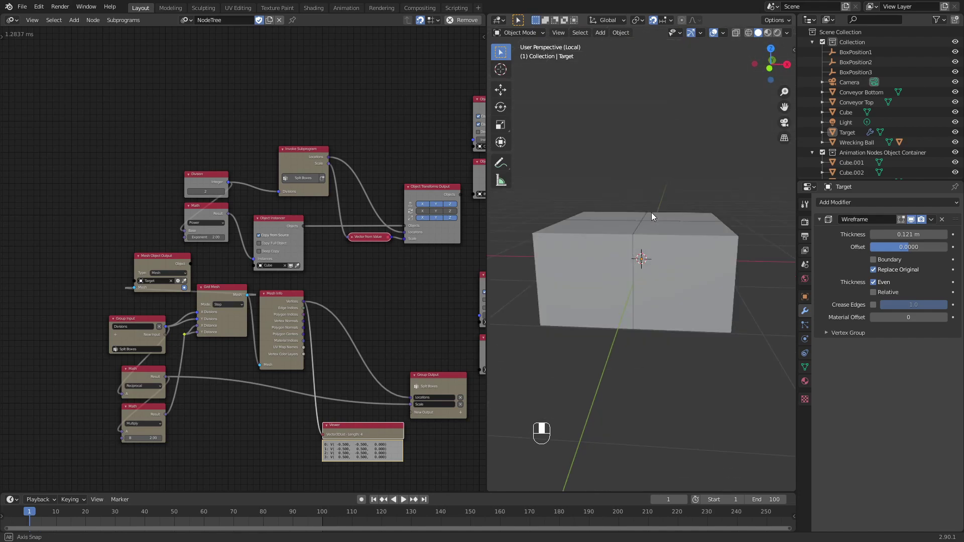
{"action": "middle_click_drag", "start_coordinate": [353, 402], "coordinate": [298, 331]}
{"action": "scroll", "coordinate": [327, 333], "scroll_direction": "up", "scroll_amount": 3}
{"action": "scroll", "coordinate": [299, 341], "scroll_direction": "up", "scroll_amount": 2}
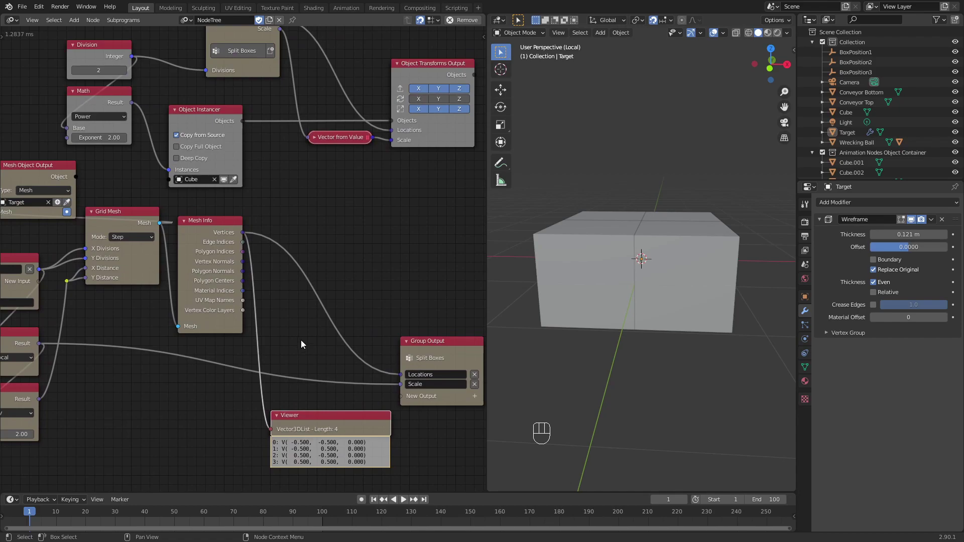
{"action": "key", "text": "ctrl+a"}
{"action": "type", "text": "repea"}
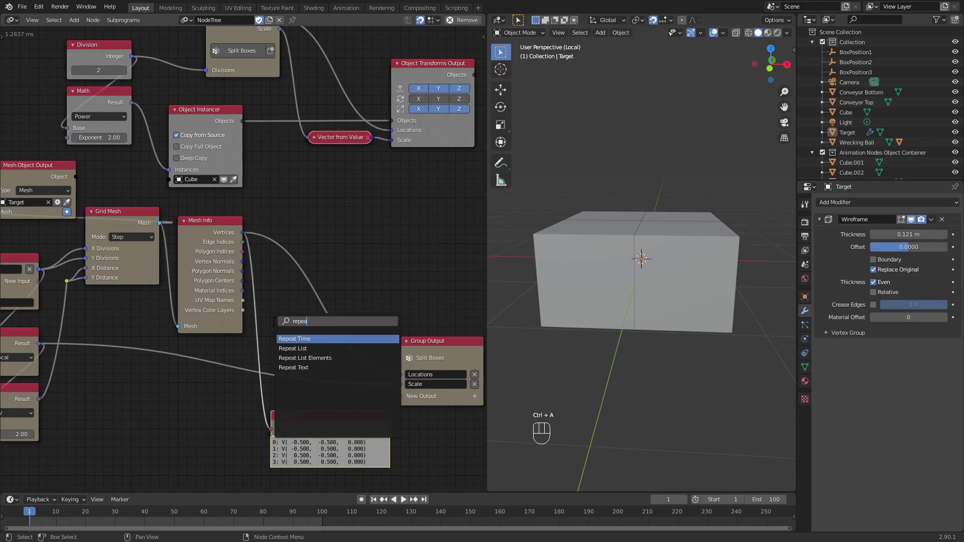
{"action": "key", "text": "Down"}
{"action": "key", "text": "Return"}
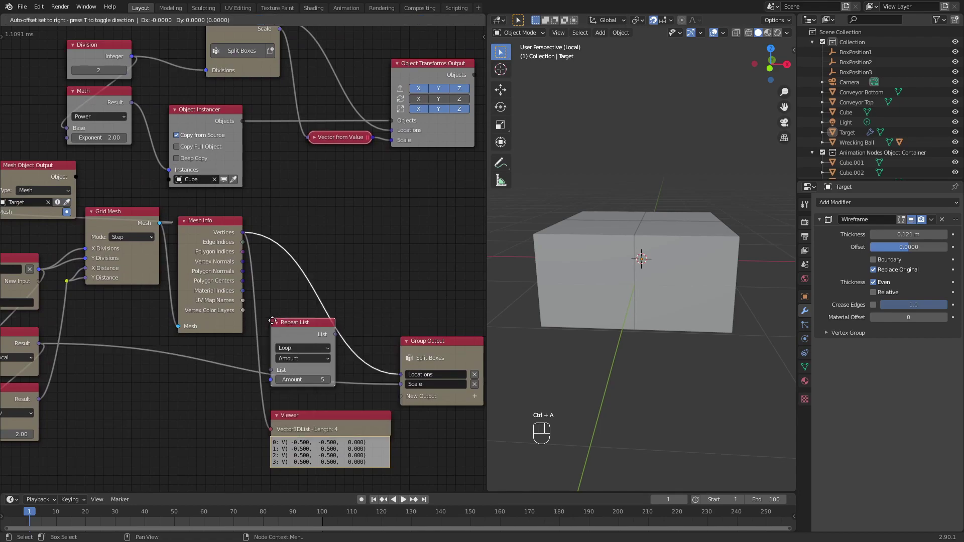
{"action": "left_click", "coordinate": [305, 216]}
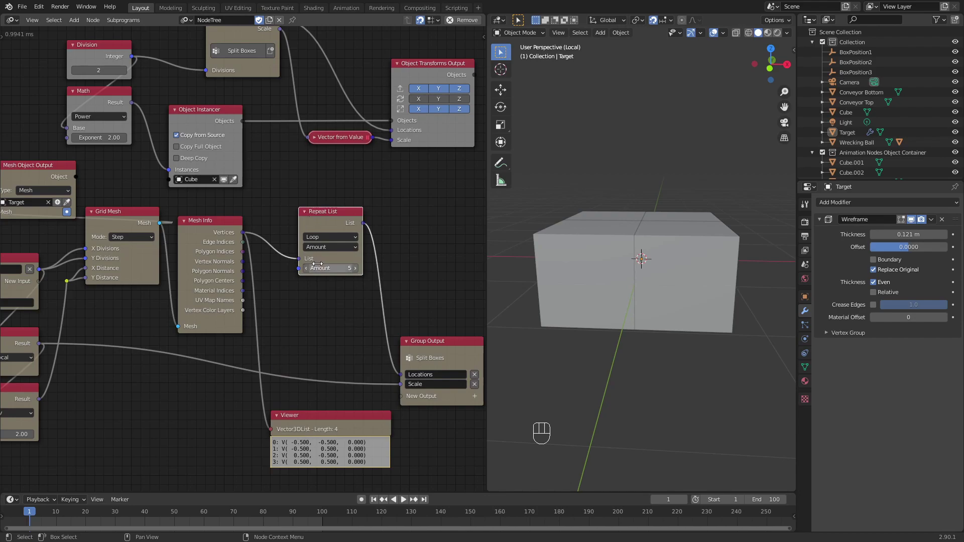
{"action": "key", "text": "ctrl+z"}
Add a Repeat List node and place it unconnected below the Mesh Info node.
{"action": "key", "text": "ctrl+a"}
{"action": "type", "text": "repea"}
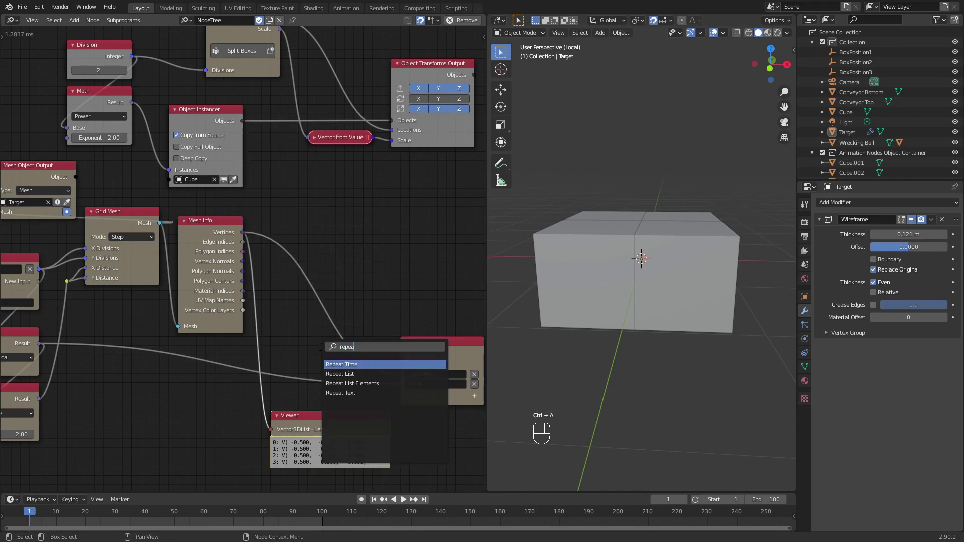
{"action": "key", "text": "Down"}
{"action": "key", "text": "Return"}
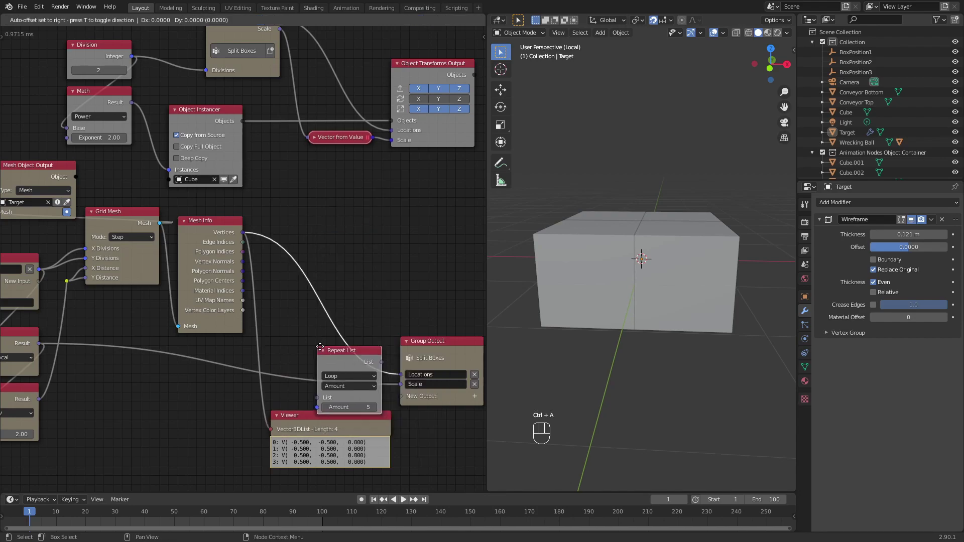
{"action": "left_click", "coordinate": [335, 226]}
{"action": "middle_click_drag", "start_coordinate": [346, 388], "coordinate": [352, 293]}
{"action": "left_click_drag", "start_coordinate": [369, 133], "coordinate": [230, 347]}
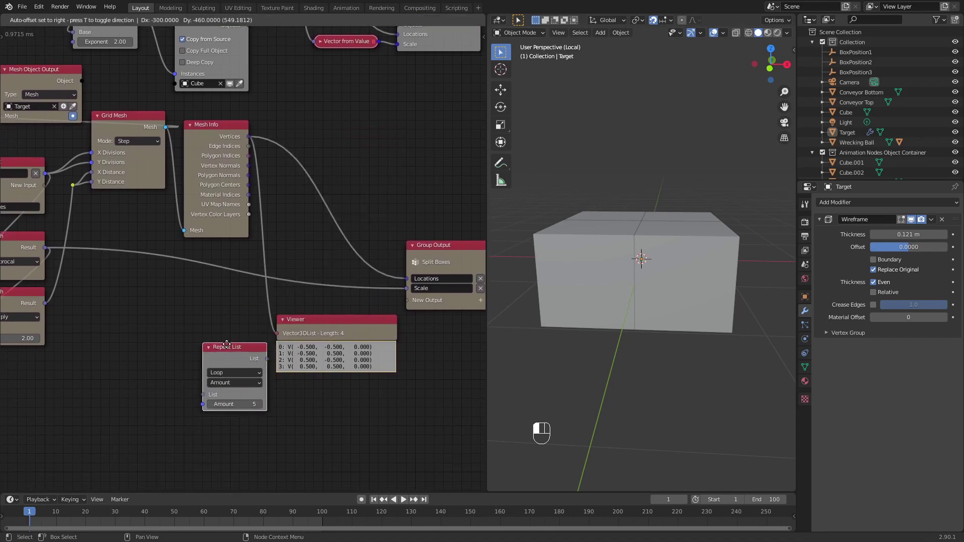
Move the Group Output node farther from Mesh Info and place the Viewer beside the Vertices output.
{"action": "middle_click_drag", "start_coordinate": [434, 292], "coordinate": [270, 264]}
{"action": "left_click_drag", "start_coordinate": [272, 217], "coordinate": [336, 291]}
{"action": "left_click_drag", "start_coordinate": [166, 296], "coordinate": [204, 92]}
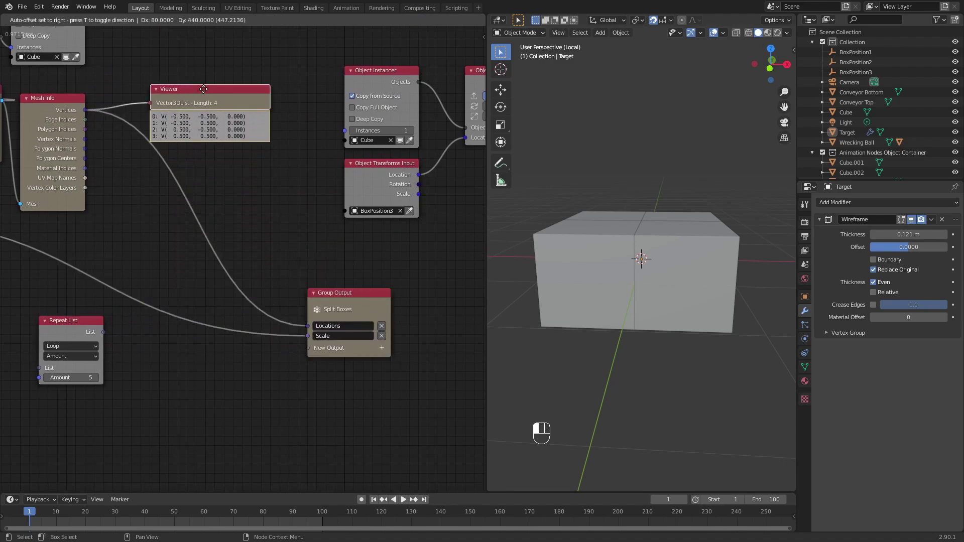
Feed the Mesh Info Vertices into the Repeat List and show its output list in a duplicate of the Viewer.
{"action": "left_click_drag", "start_coordinate": [53, 320], "coordinate": [117, 182]}
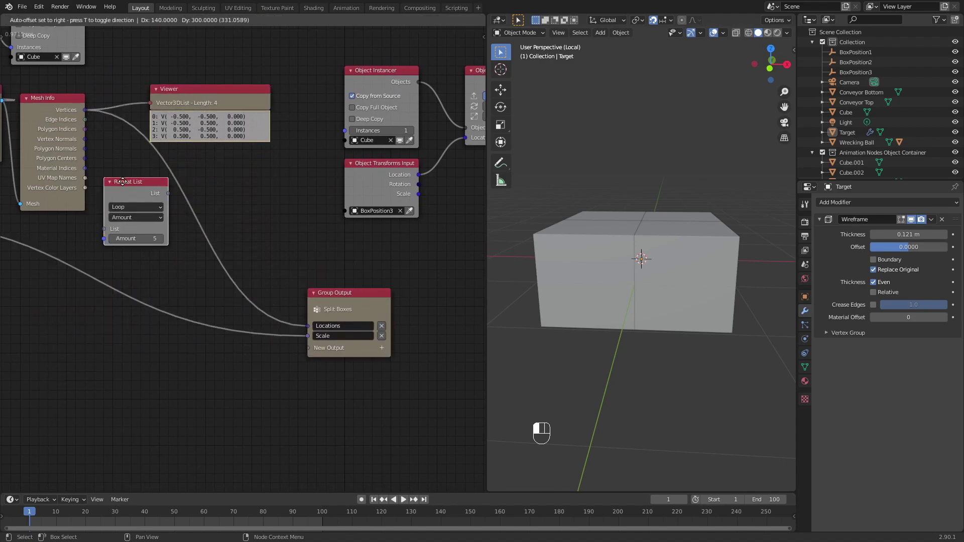
{"action": "left_click_drag", "start_coordinate": [84, 110], "coordinate": [104, 229]}
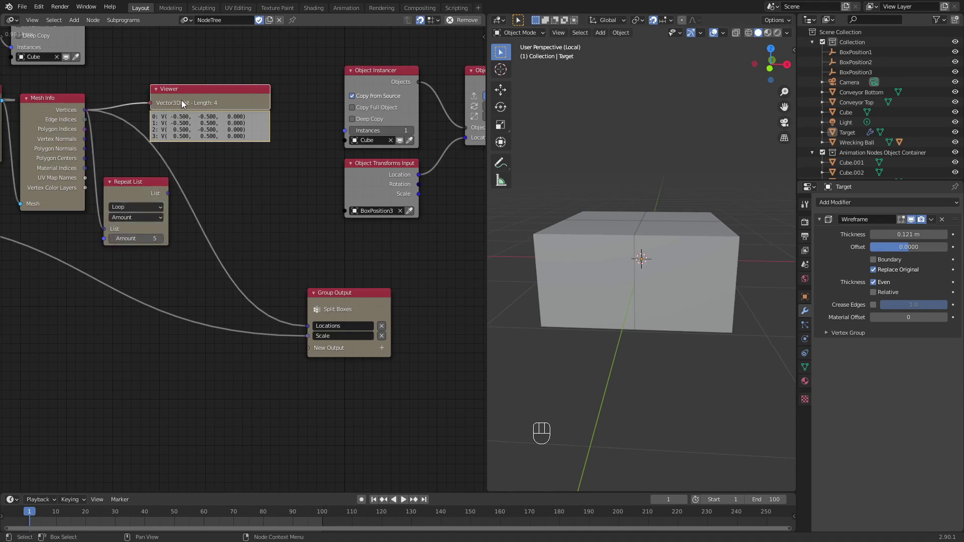
{"action": "key", "text": "shift+d"}
{"action": "left_click", "coordinate": [237, 194]}
{"action": "left_click_drag", "start_coordinate": [168, 193], "coordinate": [205, 196]}
{"action": "scroll", "coordinate": [237, 237], "scroll_direction": "up", "scroll_amount": 2}
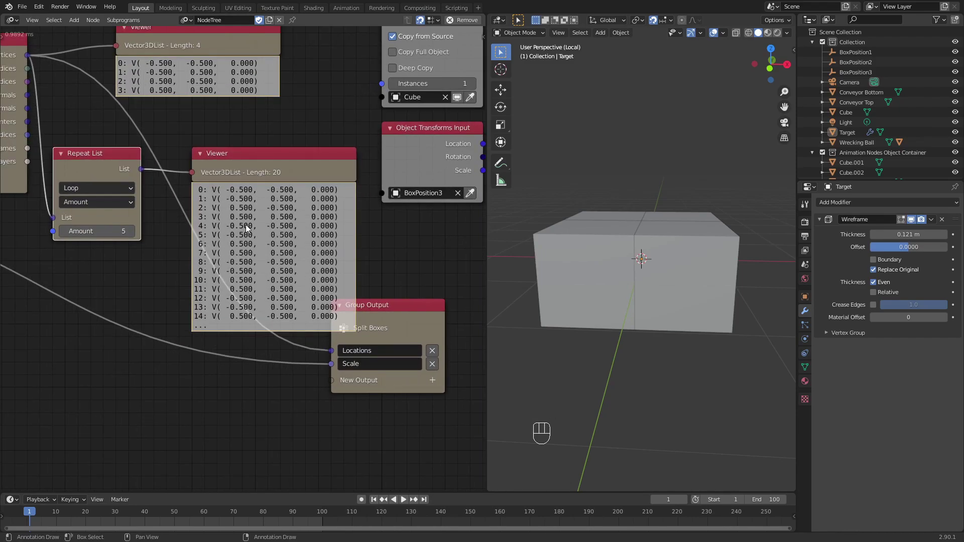
Test the Repeat List amount at 0 and 1, and leave it at 2.
{"action": "middle_click_drag", "start_coordinate": [266, 173], "coordinate": [306, 184]}
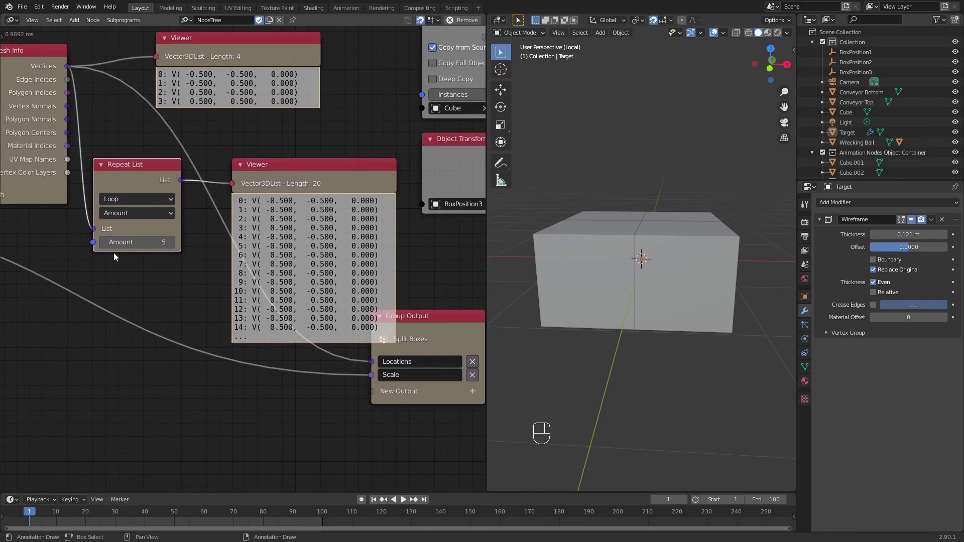
{"action": "left_click", "coordinate": [151, 242]}
{"action": "type", "text": "0"}
{"action": "key", "text": "Return"}
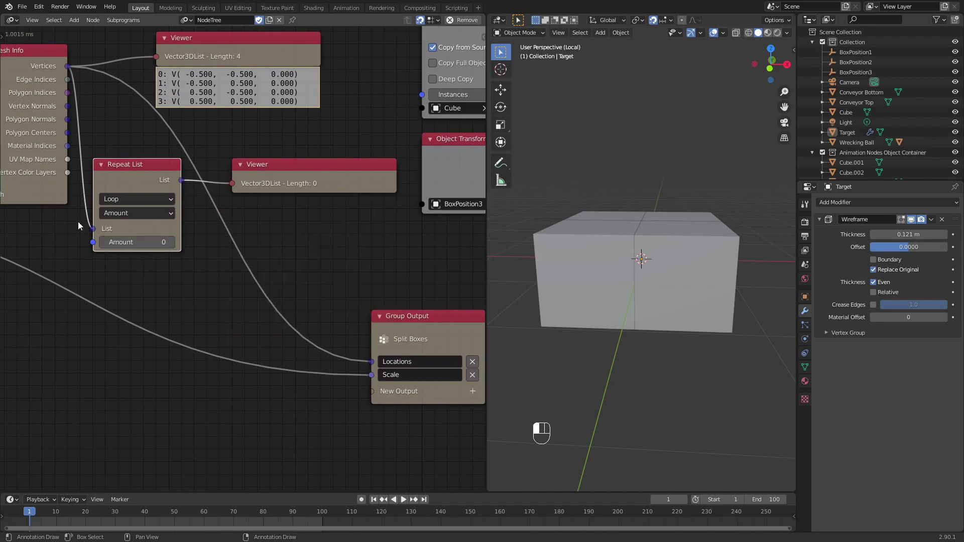
{"action": "left_click", "coordinate": [172, 242]}
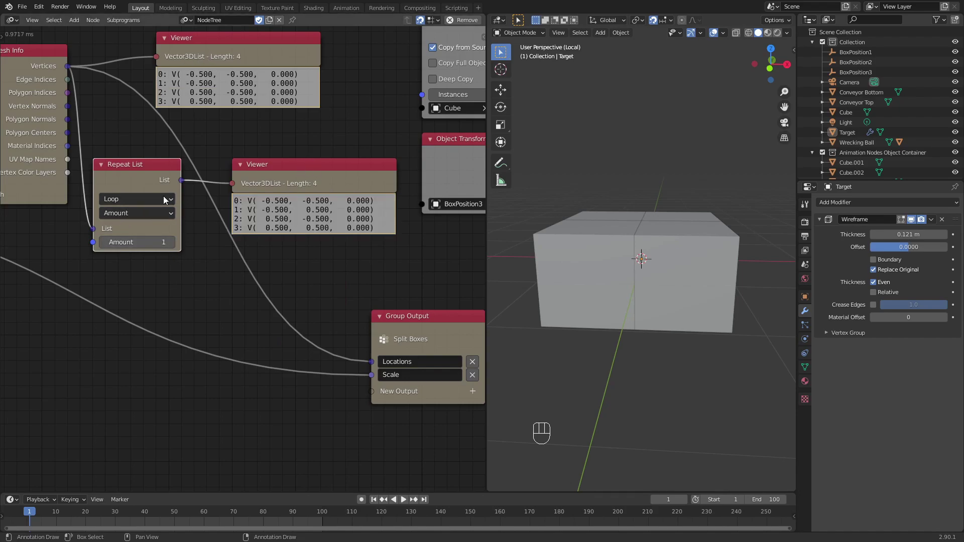
{"action": "left_click", "coordinate": [172, 243]}
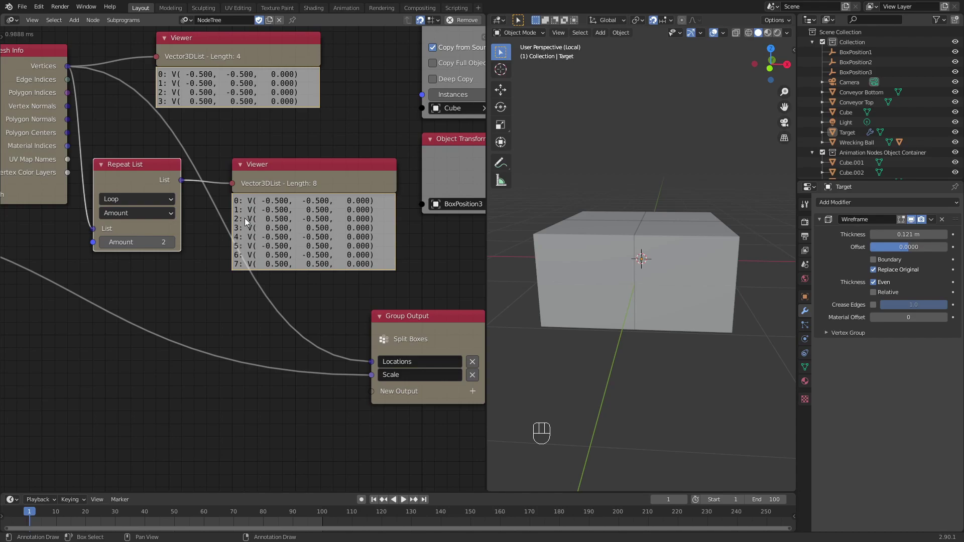
Try the Ping Pong repeat type on the Repeat List node and return it to Loop.
{"action": "left_click", "coordinate": [168, 199]}
{"action": "left_click", "coordinate": [139, 229]}
{"action": "left_click", "coordinate": [147, 197]}
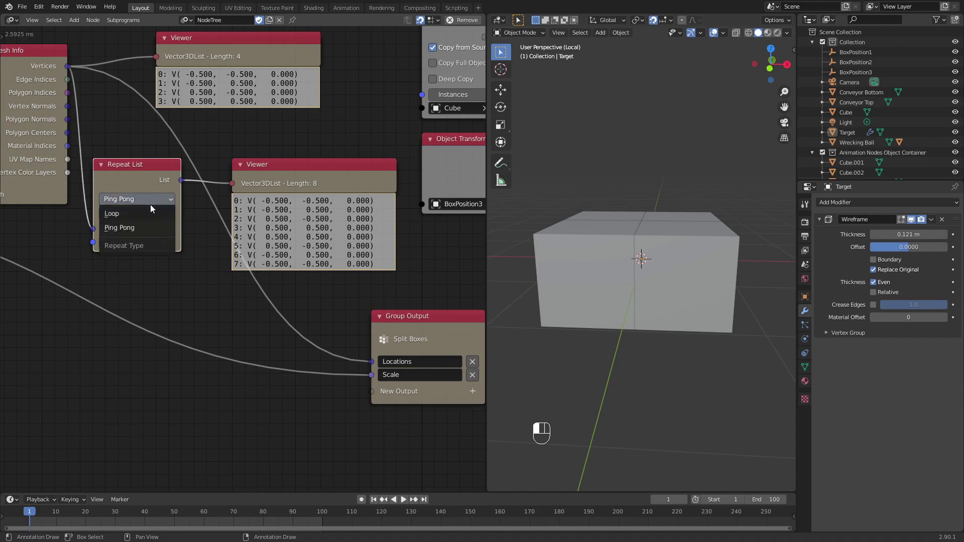
{"action": "left_click", "coordinate": [137, 214]}
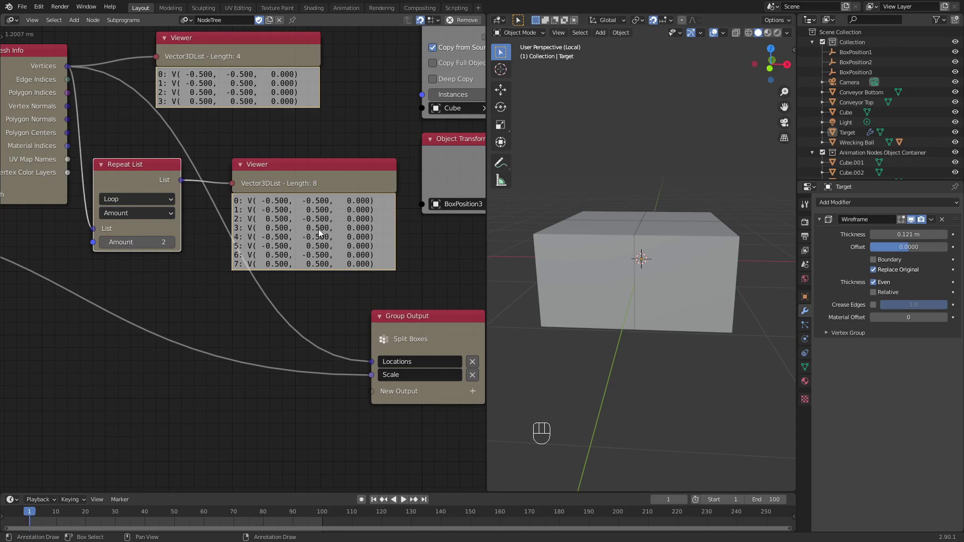
Move the BoxPosition3 Object Instancer and Object Transforms Input nodes away from the area around Group Output.
{"action": "scroll", "coordinate": [246, 182], "scroll_direction": "down", "scroll_amount": 1}
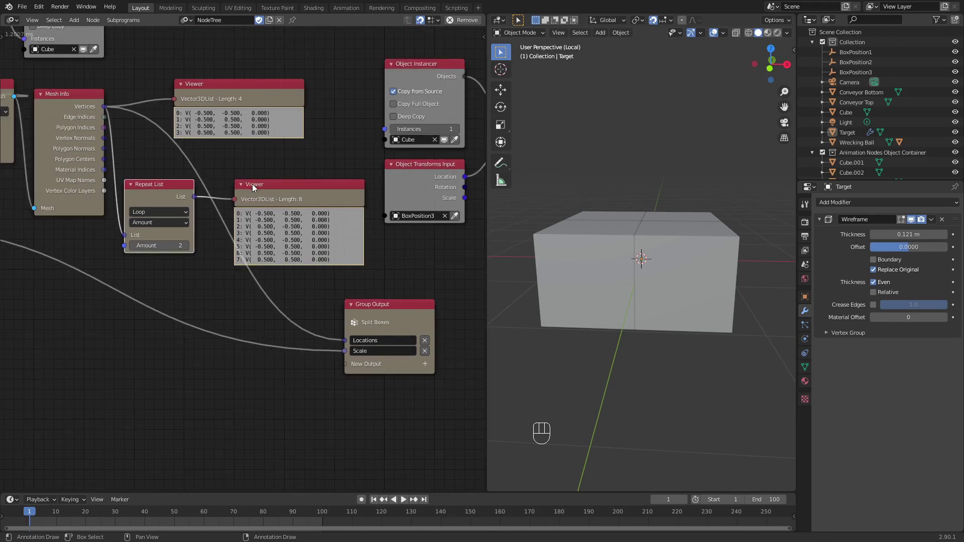
{"action": "middle_click_drag", "start_coordinate": [387, 213], "coordinate": [120, 247]}
{"action": "left_click_drag", "start_coordinate": [372, 231], "coordinate": [355, 105]}
{"action": "middle_click_drag", "start_coordinate": [313, 168], "coordinate": [106, 106]}
{"action": "scroll", "coordinate": [100, 123], "scroll_direction": "down", "scroll_amount": 4}
{"action": "scroll", "coordinate": [99, 122], "scroll_direction": "up", "scroll_amount": 4}
{"action": "middle_click_drag", "start_coordinate": [233, 209], "coordinate": [156, 219]}
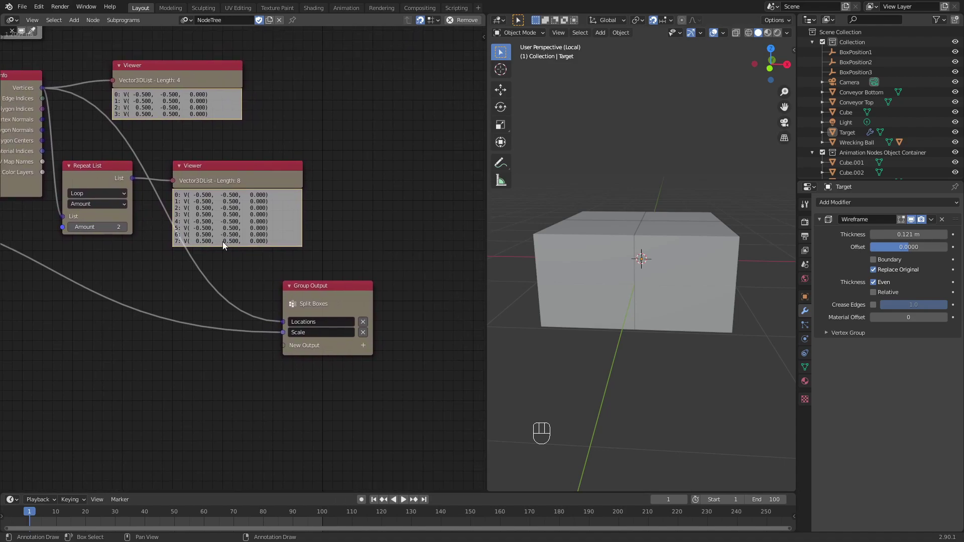
Create a loop subprogram that loops through the Repeat List's output list, placing its Loop Input node in the free area below.
{"action": "scroll", "coordinate": [221, 219], "scroll_direction": "up", "scroll_amount": 2}
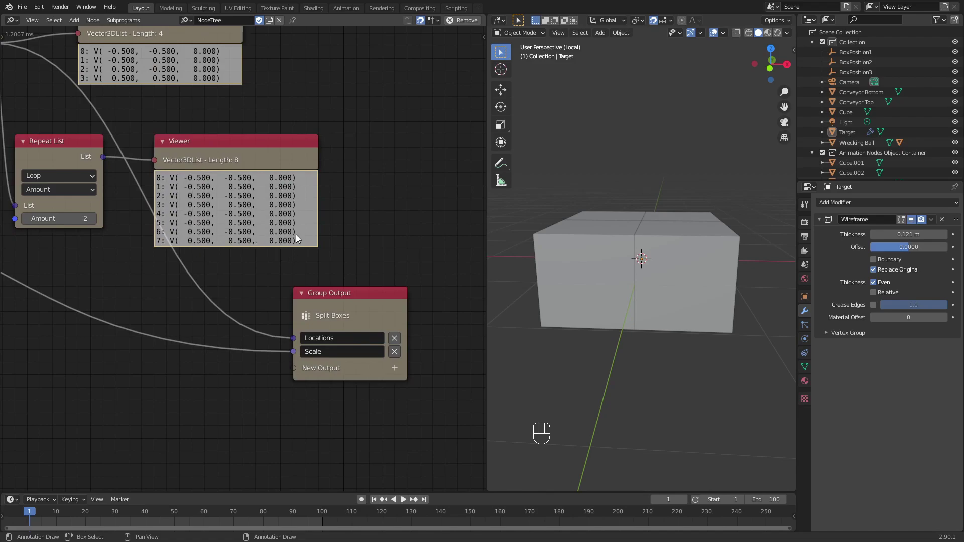
{"action": "middle_click_drag", "start_coordinate": [230, 192], "coordinate": [275, 259]}
{"action": "scroll", "coordinate": [245, 242], "scroll_direction": "down", "scroll_amount": 5}
{"action": "middle_click_drag", "start_coordinate": [198, 227], "coordinate": [211, 242]}
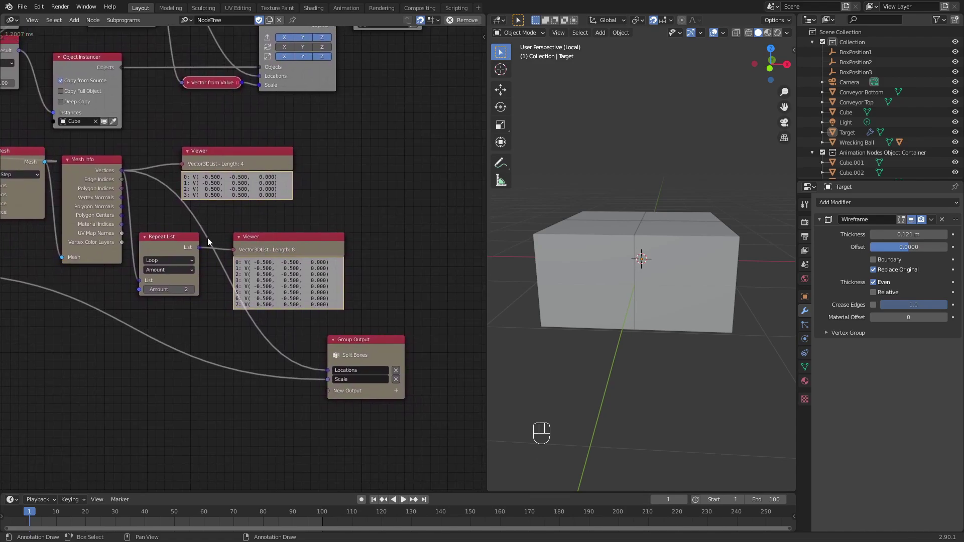
{"action": "left_click_drag", "start_coordinate": [157, 250], "coordinate": [166, 240]}
{"action": "scroll", "coordinate": [288, 242], "scroll_direction": "up", "scroll_amount": 1}
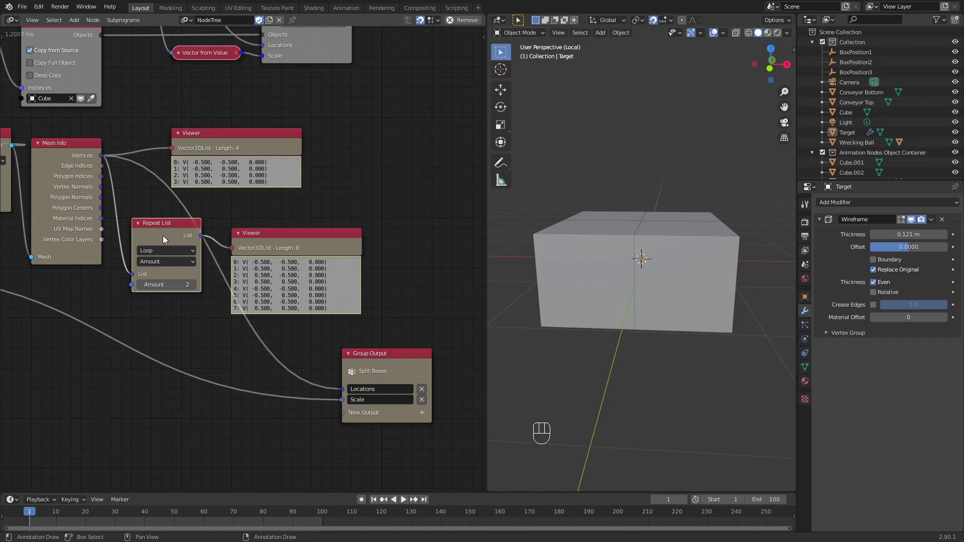
{"action": "key", "text": "w"}
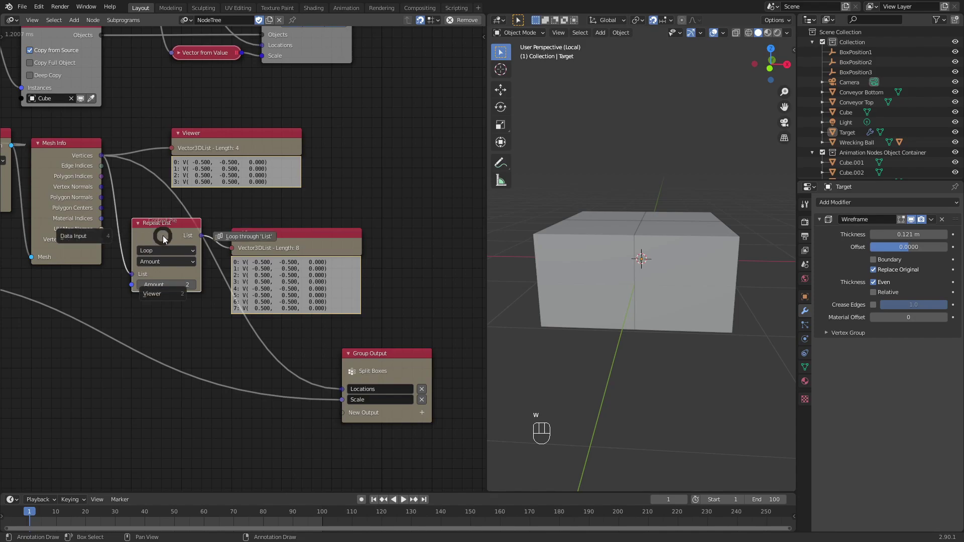
{"action": "left_click", "coordinate": [228, 236]}
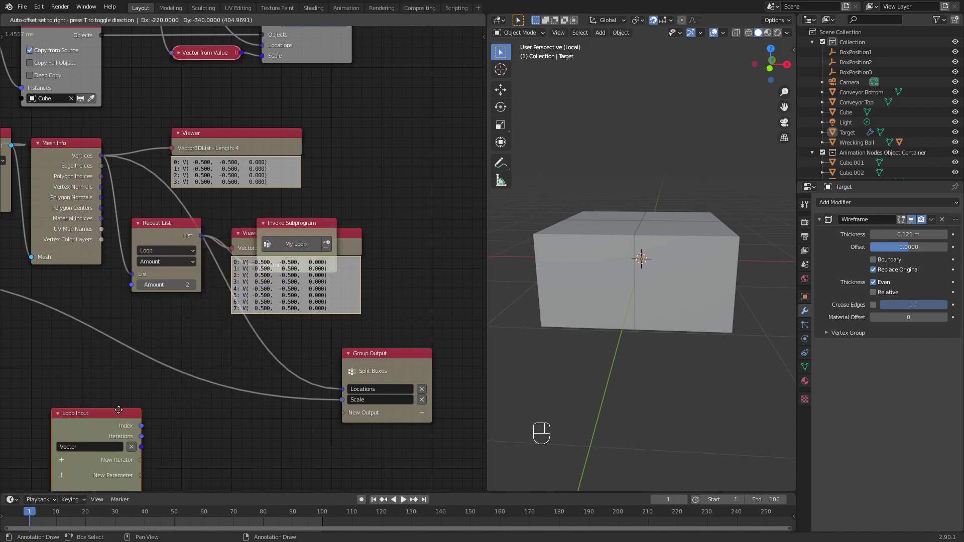
{"action": "left_click", "coordinate": [115, 408]}
Move the Loop Input node farther from the Split Boxes nodes and place its Invoke Subprogram node below the second Viewer.
{"action": "middle_click_drag", "start_coordinate": [132, 384], "coordinate": [300, 138]}
{"action": "left_click_drag", "start_coordinate": [254, 166], "coordinate": [64, 307]}
{"action": "middle_click_drag", "start_coordinate": [267, 212], "coordinate": [97, 351]}
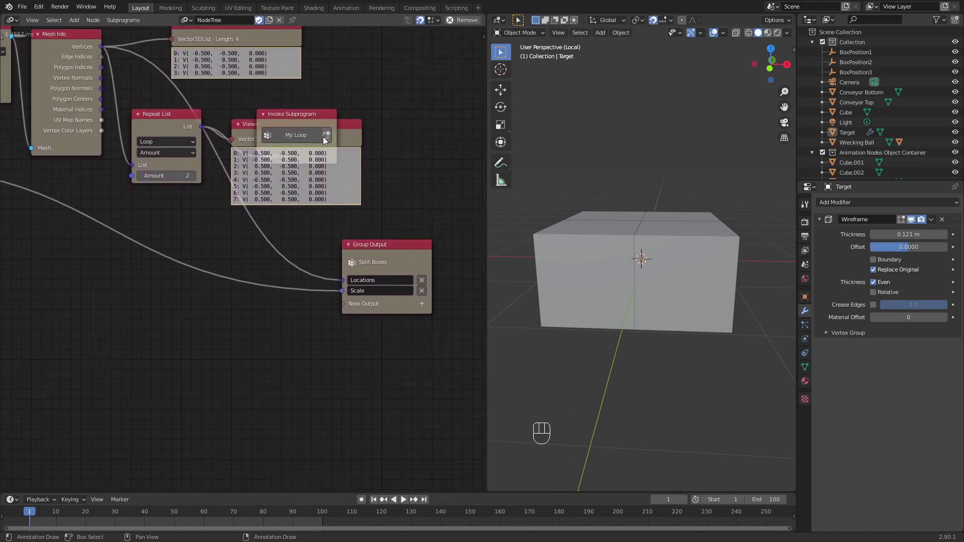
{"action": "left_click_drag", "start_coordinate": [288, 113], "coordinate": [277, 325]}
{"action": "middle_click_drag", "start_coordinate": [267, 311], "coordinate": [442, 148]}
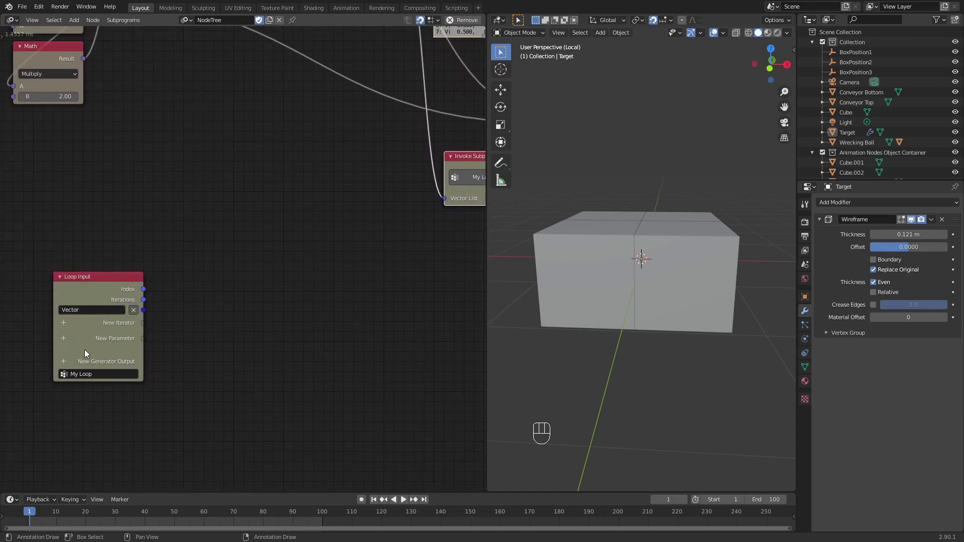
Rename the loop subprogram "Move dem vert up" in its Loop Input node.
{"action": "left_click", "coordinate": [99, 375]}
{"action": "type", "text": "Move dem vert up"}
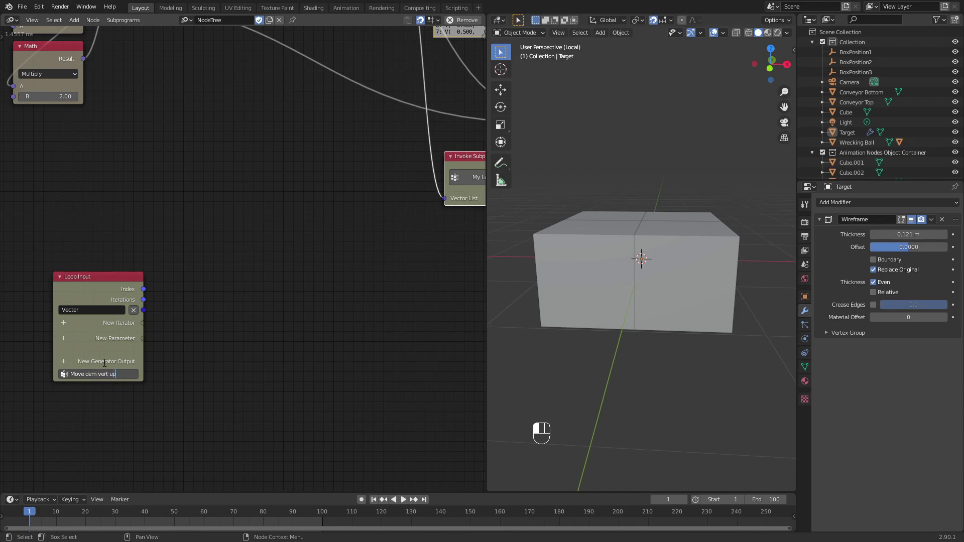
{"action": "key", "text": "Return"}
{"action": "scroll", "coordinate": [249, 167], "scroll_direction": "down", "scroll_amount": 1}
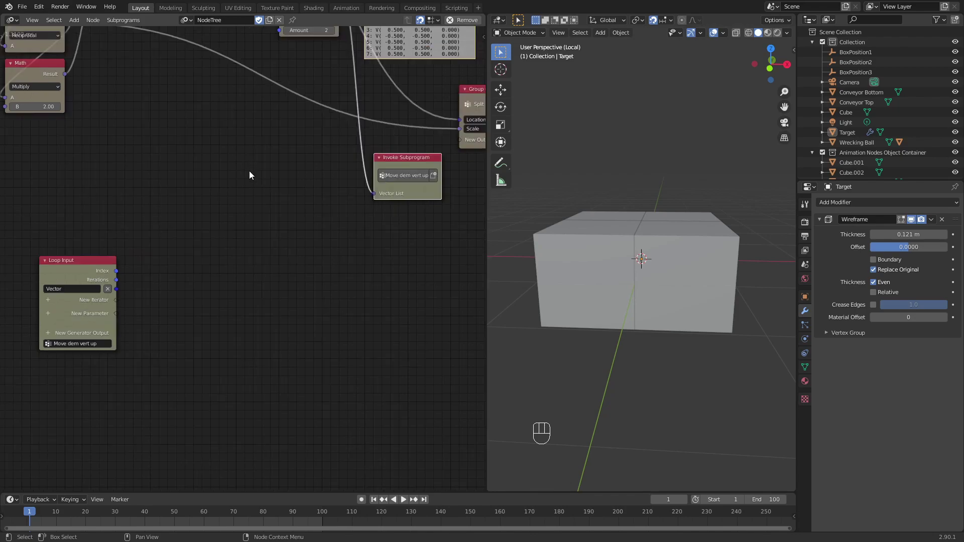
Add a Vector List generator output to the "Move dem vert up" loop and connect the Loop Input's Vector to it.
{"action": "left_click", "coordinate": [49, 333]}
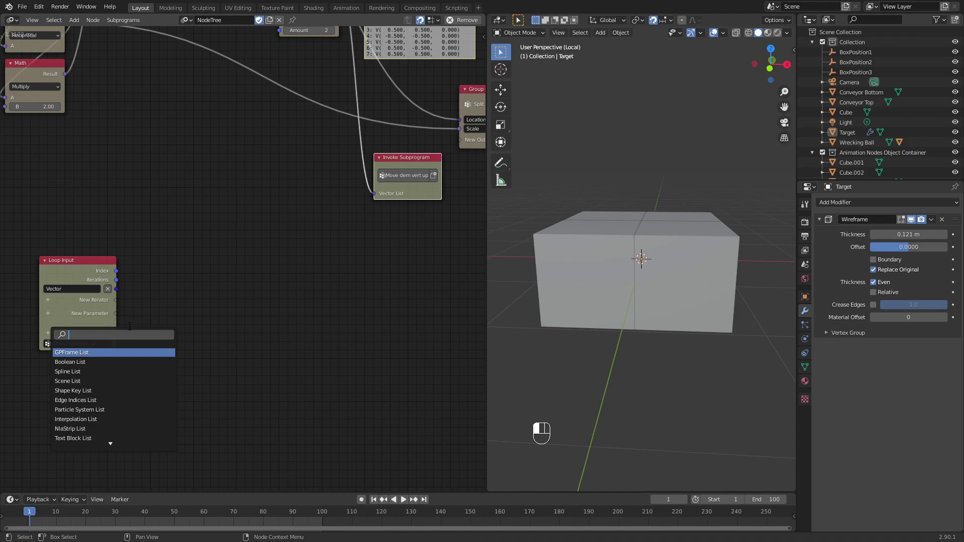
{"action": "type", "text": "ver"}
{"action": "key", "text": "BackSpace"}
{"action": "key", "text": "BackSpace"}
{"action": "key", "text": "BackSpace"}
{"action": "type", "text": "vect"}
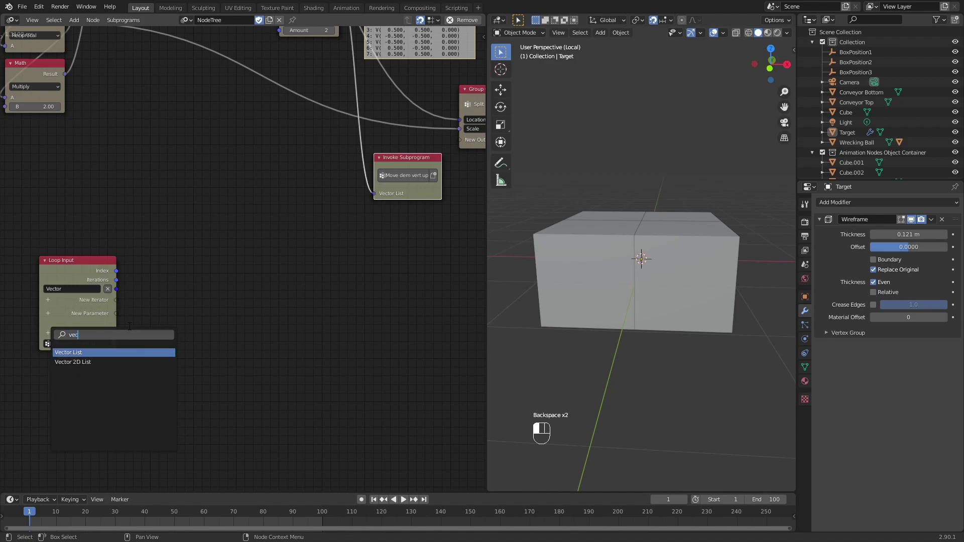
{"action": "key", "text": "Return"}
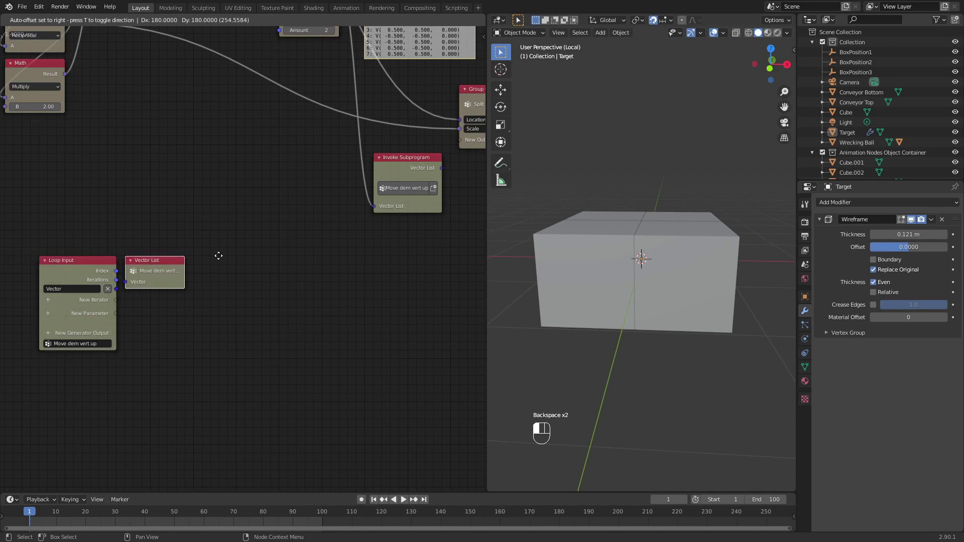
{"action": "left_click", "coordinate": [280, 277]}
{"action": "scroll", "coordinate": [211, 284], "scroll_direction": "up", "scroll_amount": 1}
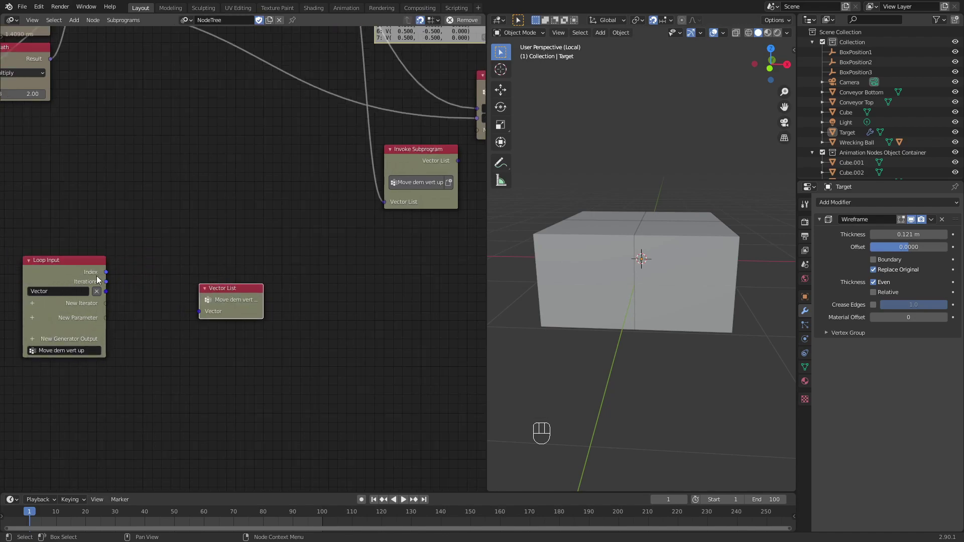
{"action": "left_click_drag", "start_coordinate": [106, 291], "coordinate": [257, 294]}
{"action": "middle_click_drag", "start_coordinate": [337, 240], "coordinate": [309, 304]}
{"action": "left_click_drag", "start_coordinate": [231, 435], "coordinate": [103, 232]}
{"action": "middle_click_drag", "start_coordinate": [103, 232], "coordinate": [67, 359]}
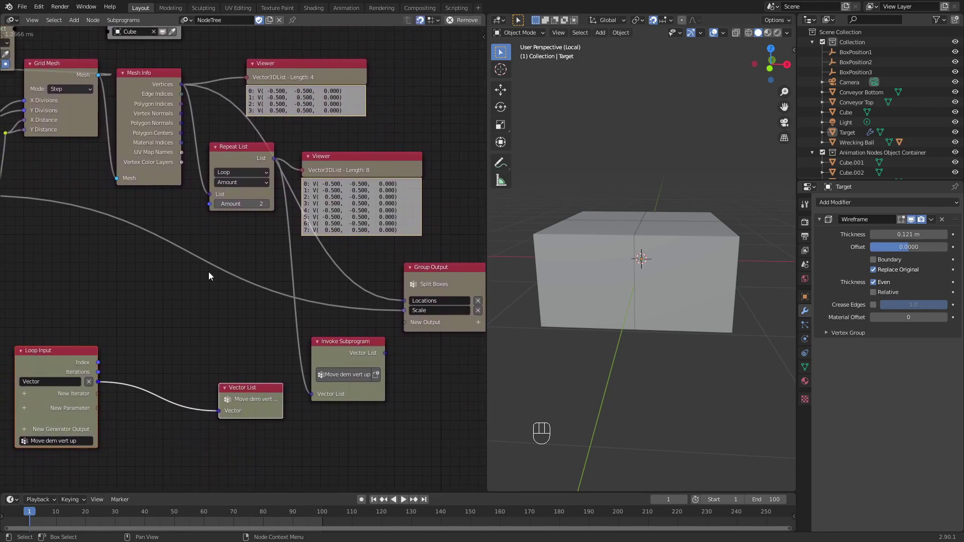
Insert a Vector Math node set to Add between the Loop Input's Vector and the Vector List, with B's Z at 1.41.
{"action": "scroll", "coordinate": [137, 392], "scroll_direction": "down", "scroll_amount": 2}
{"action": "scroll", "coordinate": [151, 406], "scroll_direction": "up", "scroll_amount": 2}
{"action": "key", "text": "ctrl+a"}
{"action": "type", "text": "vector ma"}
{"action": "key", "text": "Return"}
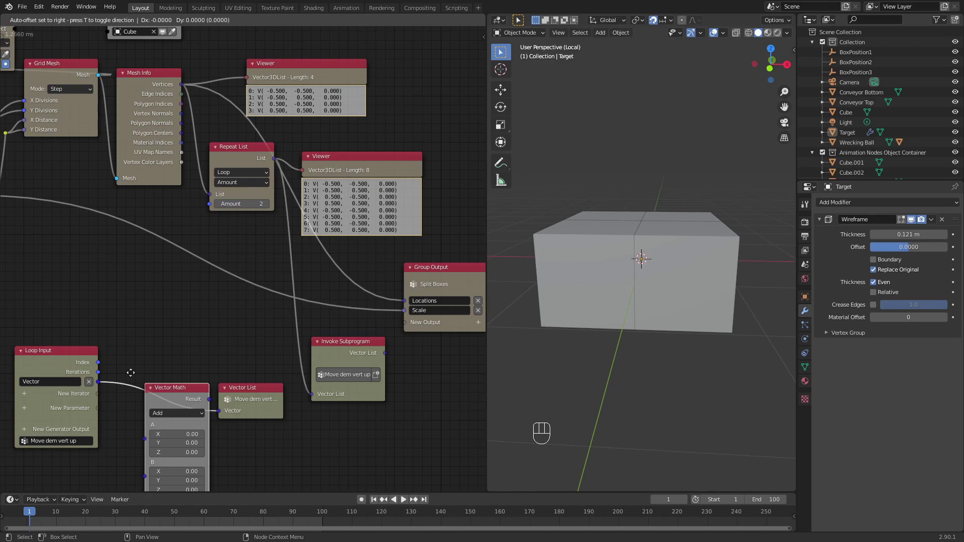
{"action": "left_click", "coordinate": [131, 353]}
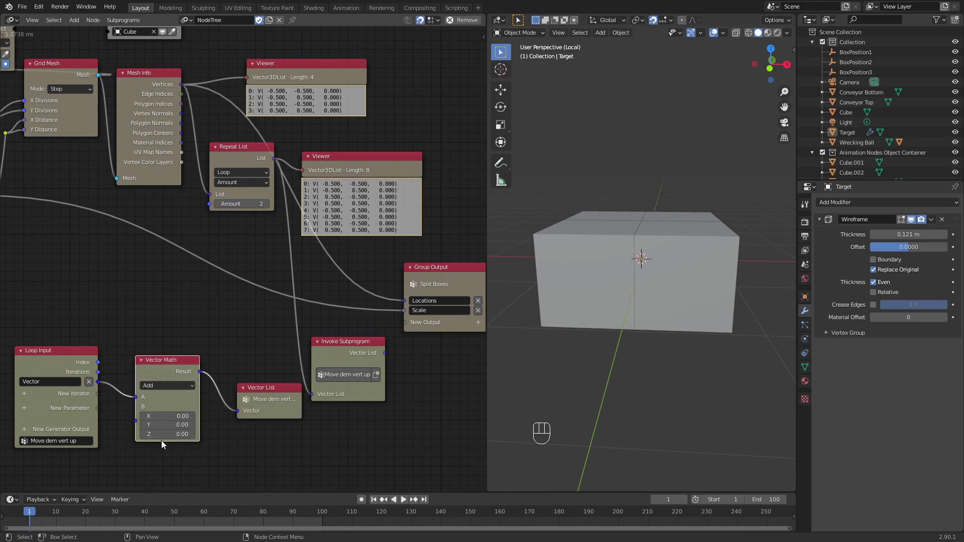
{"action": "left_click_drag", "start_coordinate": [166, 434], "coordinate": [177, 434]}
Rearrange the nodes: stack both Viewers, lower Group Output, and place Invoke Subprogram directly beneath Repeat List.
{"action": "left_click_drag", "start_coordinate": [322, 63], "coordinate": [377, 74]}
{"action": "left_click_drag", "start_coordinate": [362, 157], "coordinate": [360, 137]}
{"action": "left_click_drag", "start_coordinate": [240, 149], "coordinate": [229, 149]}
{"action": "left_click_drag", "start_coordinate": [439, 258], "coordinate": [425, 329]}
{"action": "left_click_drag", "start_coordinate": [444, 282], "coordinate": [442, 356]}
{"action": "left_click_drag", "start_coordinate": [338, 345], "coordinate": [239, 246]}
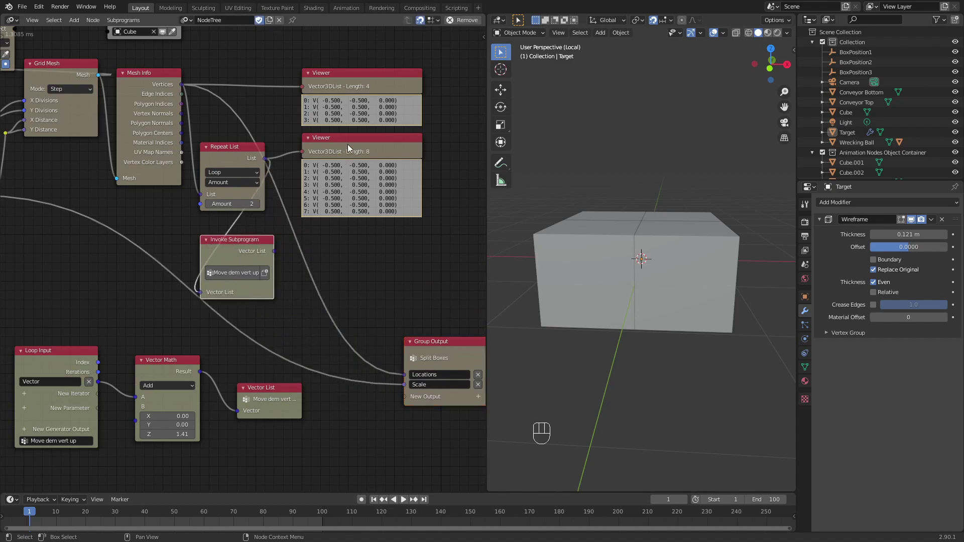
Duplicate the Viewer for the Invoke Subprogram's Vector List output and test Vector Math with a Z offset of 2.88.
{"action": "left_click", "coordinate": [345, 161]}
{"action": "key", "text": "shift+d"}
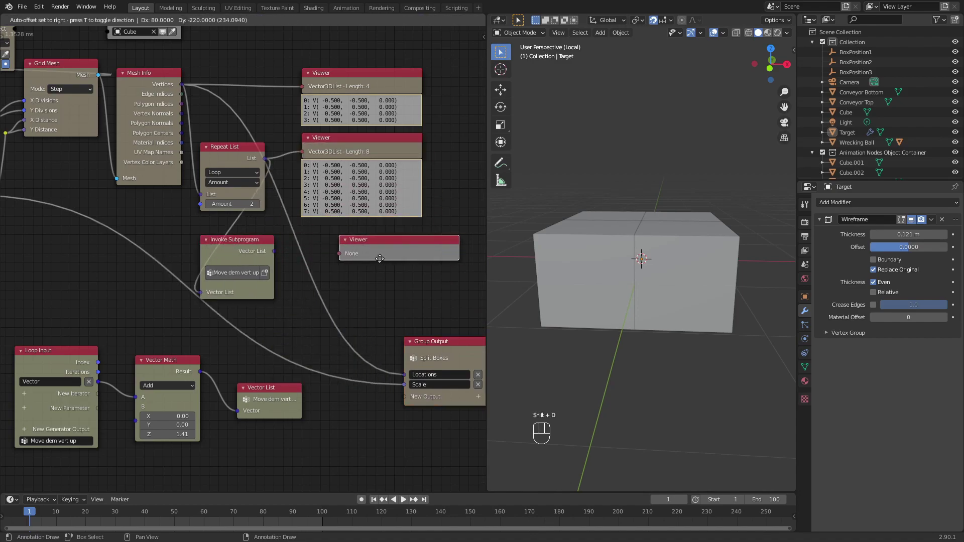
{"action": "left_click", "coordinate": [364, 257]}
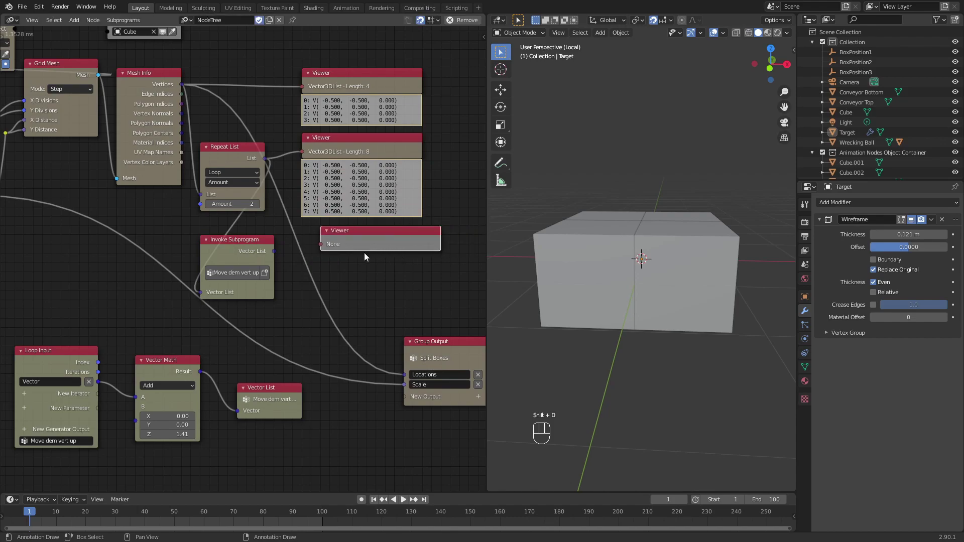
{"action": "left_click_drag", "start_coordinate": [273, 250], "coordinate": [320, 244]}
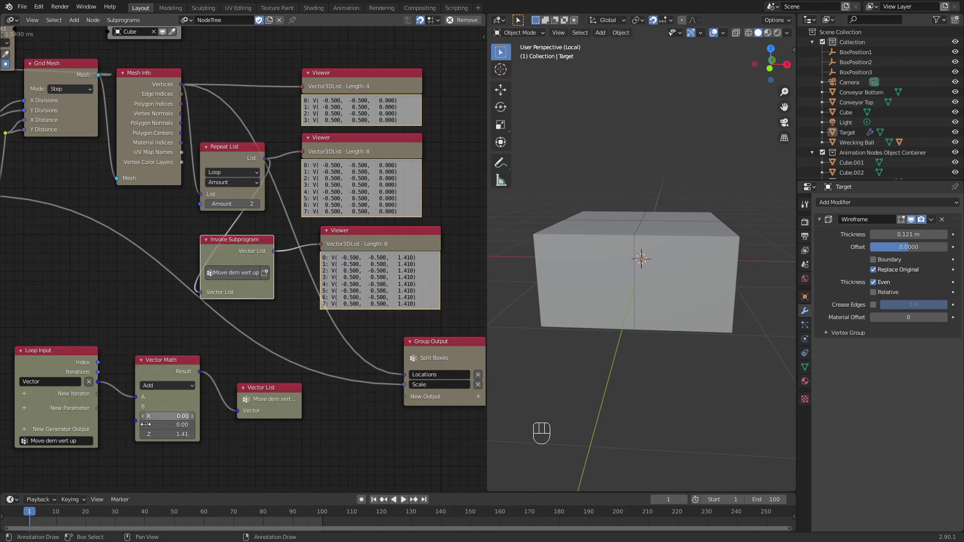
{"action": "left_click_drag", "start_coordinate": [168, 435], "coordinate": [191, 435]}
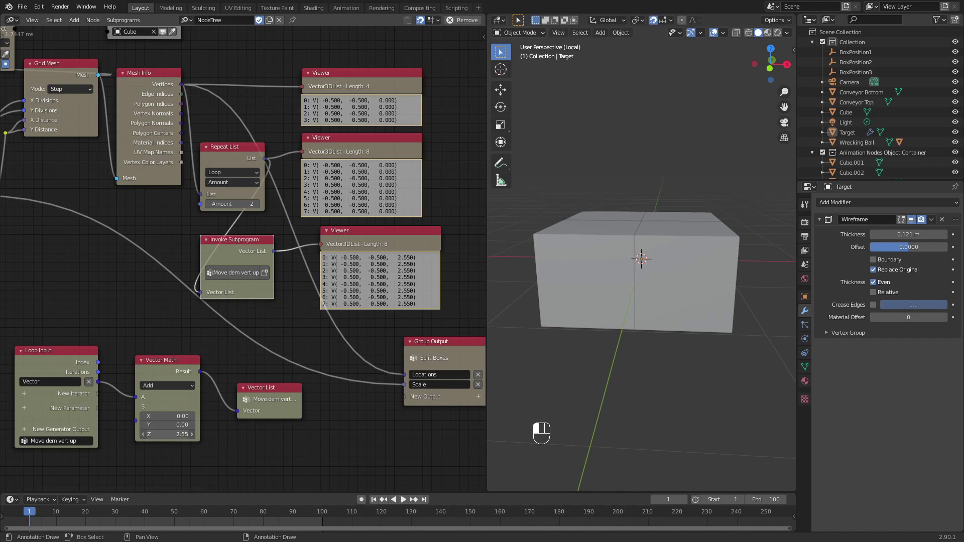
{"action": "left_click_drag", "start_coordinate": [190, 434], "coordinate": [167, 434]}
Connect the Invoke Subprogram's Vector List to Group Output's Locations and reset Vector Math's Z offset to 0.
{"action": "left_click_drag", "start_coordinate": [274, 251], "coordinate": [400, 374]}
{"action": "scroll", "coordinate": [650, 233], "scroll_direction": "down", "scroll_amount": 5}
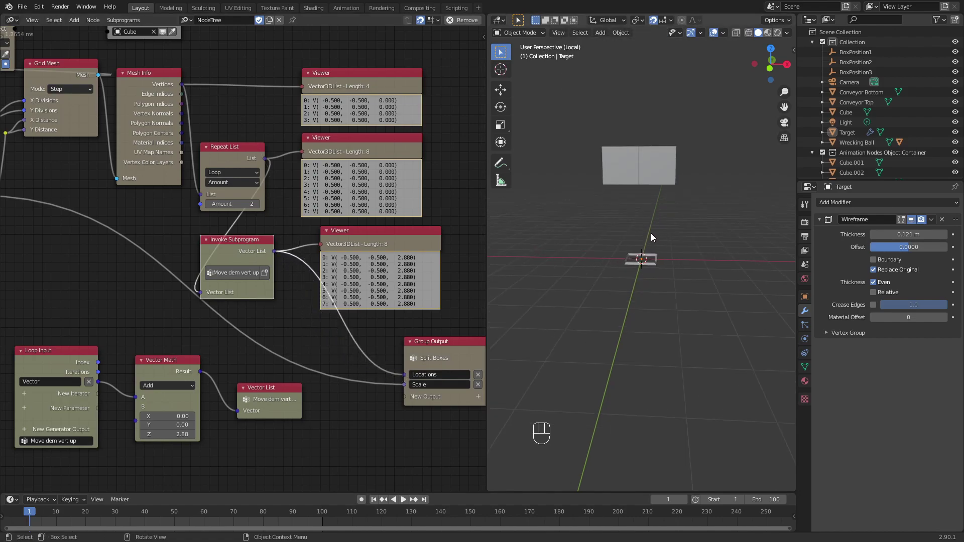
{"action": "scroll", "coordinate": [637, 243], "scroll_direction": "up", "scroll_amount": 2}
{"action": "left_click_drag", "start_coordinate": [169, 434], "coordinate": [135, 434]}
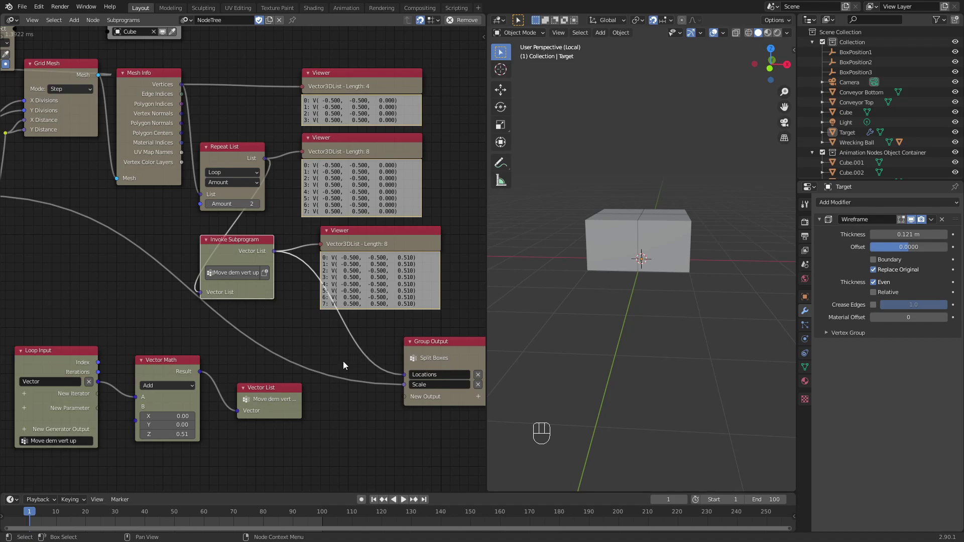
{"action": "left_click", "coordinate": [180, 432]}
{"action": "type", "text": "0"}
{"action": "key", "text": "Return"}
Move the Vector Math and Vector List nodes farther from the Loop Input to free space between them.
{"action": "scroll", "coordinate": [179, 428], "scroll_direction": "up", "scroll_amount": 3}
{"action": "middle_click_drag", "start_coordinate": [206, 400], "coordinate": [275, 290]}
{"action": "scroll", "coordinate": [254, 311], "scroll_direction": "down", "scroll_amount": 2}
{"action": "scroll", "coordinate": [254, 310], "scroll_direction": "up", "scroll_amount": 1}
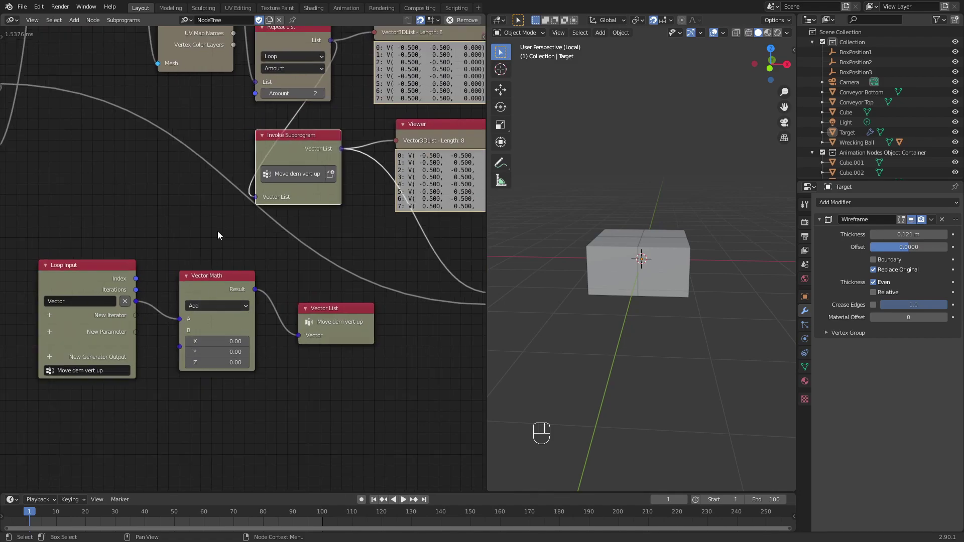
{"action": "left_click_drag", "start_coordinate": [341, 380], "coordinate": [251, 329]}
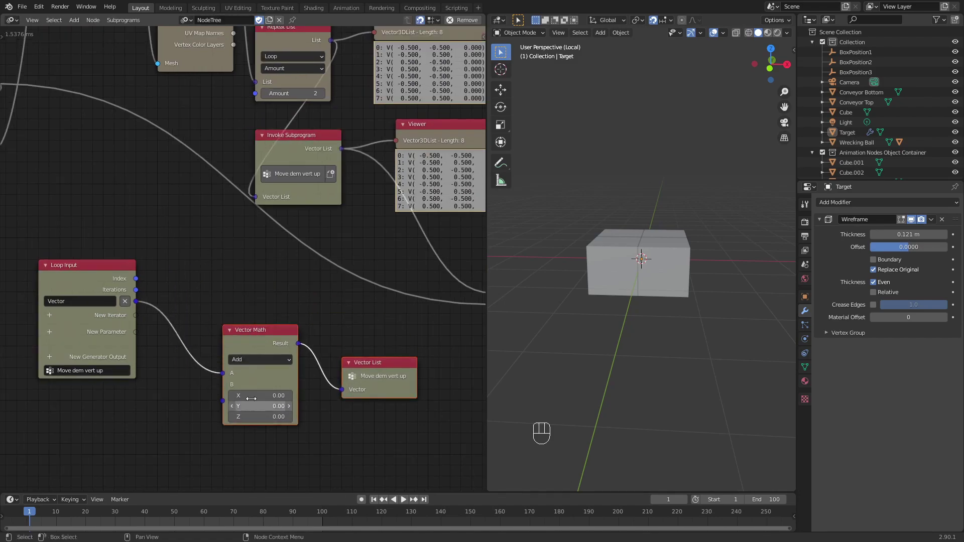
Add a Viewer node in the free area below the Vector Math node.
{"action": "middle_click_drag", "start_coordinate": [244, 419], "coordinate": [249, 262]}
{"action": "key", "text": "ctrl+a"}
{"action": "type", "text": "viewer"}
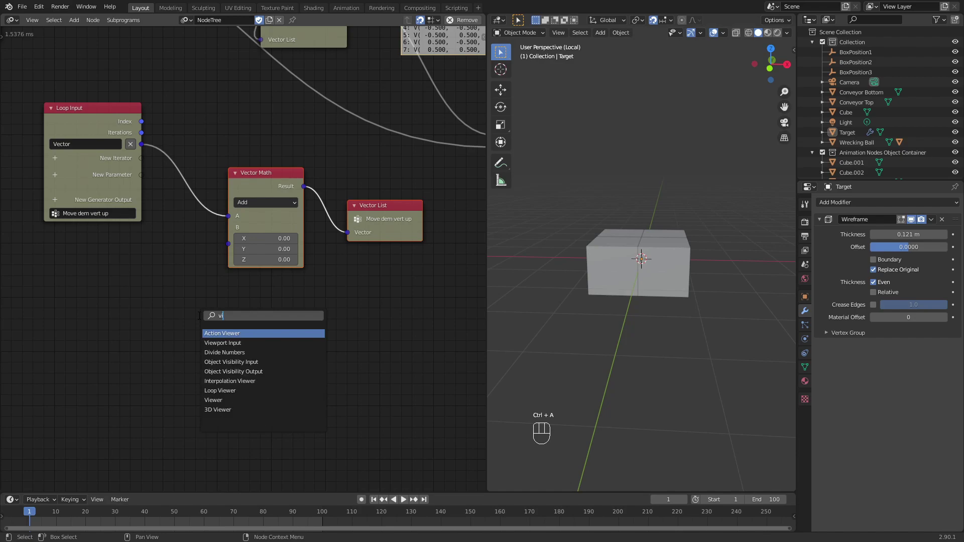
{"action": "key", "text": "Down"}
{"action": "key", "text": "Down"}
{"action": "key", "text": "Down"}
{"action": "key", "text": "Return"}
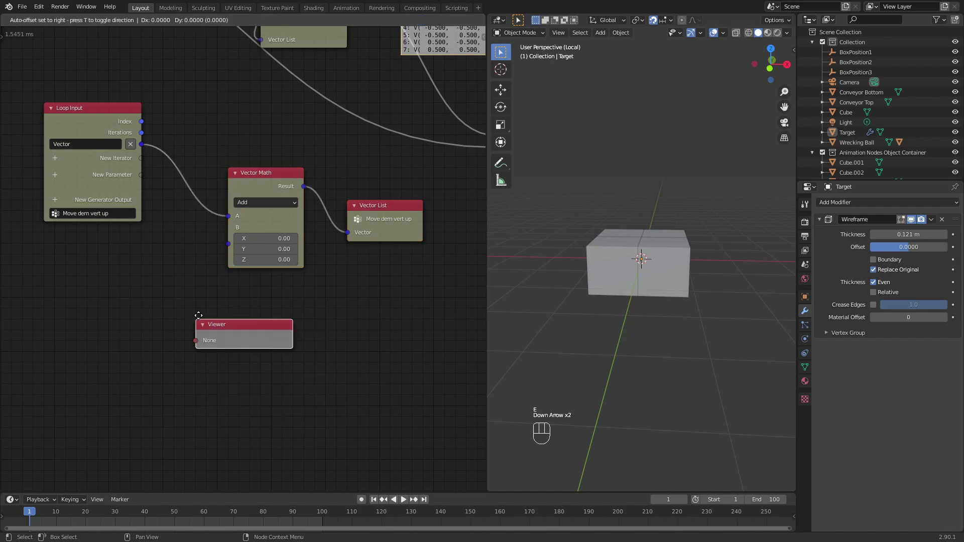
{"action": "left_click", "coordinate": [227, 347]}
Add a Math node set to Divide below the Loop Input and connect the loop's Index to its A input.
{"action": "key", "text": "ctrl+a"}
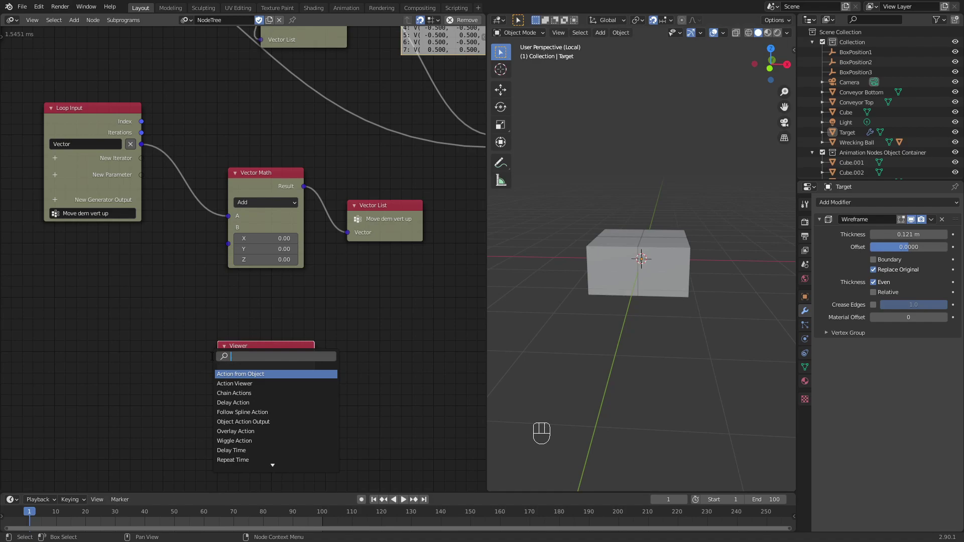
{"action": "type", "text": "math"}
{"action": "key", "text": "Down"}
{"action": "key", "text": "Return"}
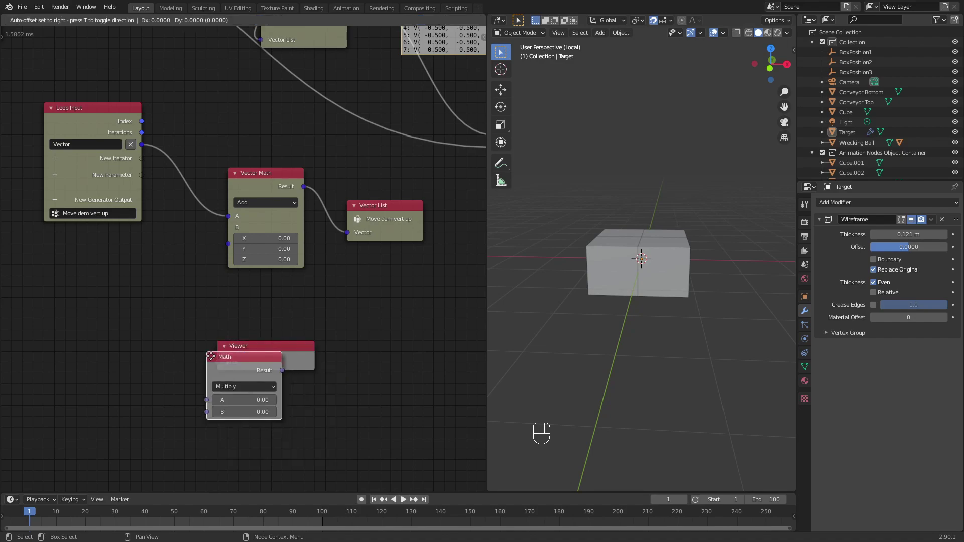
{"action": "left_click", "coordinate": [98, 325]}
{"action": "left_click", "coordinate": [114, 341]}
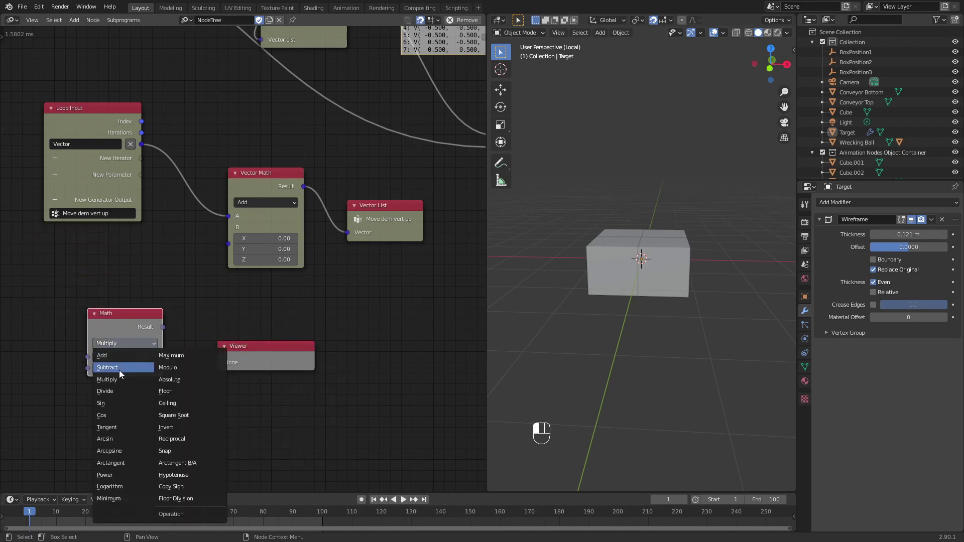
{"action": "left_click", "coordinate": [123, 391]}
{"action": "left_click_drag", "start_coordinate": [142, 122], "coordinate": [87, 356]}
{"action": "middle_click_drag", "start_coordinate": [438, 141], "coordinate": [383, 265]}
{"action": "middle_click_drag", "start_coordinate": [236, 284], "coordinate": [314, 167]}
Set the Math node's B value to 4 and connect its Result to the new Viewer.
{"action": "left_click", "coordinate": [139, 376]}
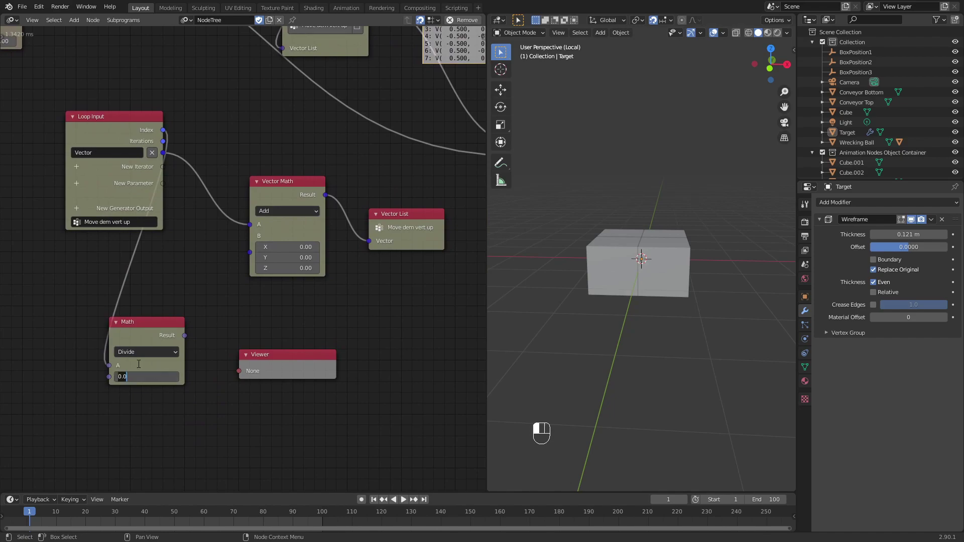
{"action": "type", "text": "4"}
{"action": "key", "text": "Return"}
{"action": "left_click_drag", "start_coordinate": [184, 335], "coordinate": [239, 372]}
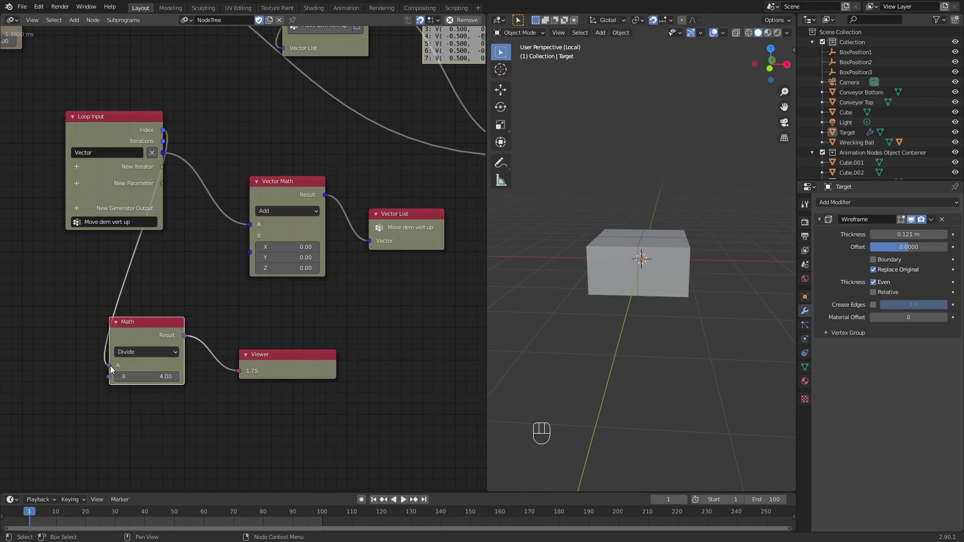
Cut the Index link to the Math node and feed its A input from a new Integer Input node instead.
{"action": "right_click_drag", "start_coordinate": [134, 303], "coordinate": [107, 302], "text": "ctrl"}
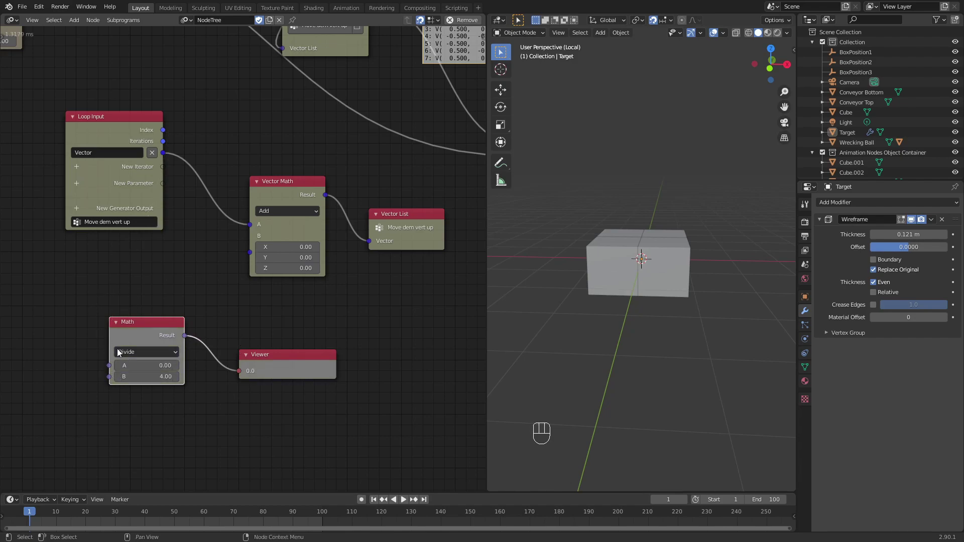
{"action": "left_click", "coordinate": [159, 366]}
{"action": "key", "text": "Return"}
{"action": "key", "text": "ctrl+a"}
{"action": "type", "text": "int"}
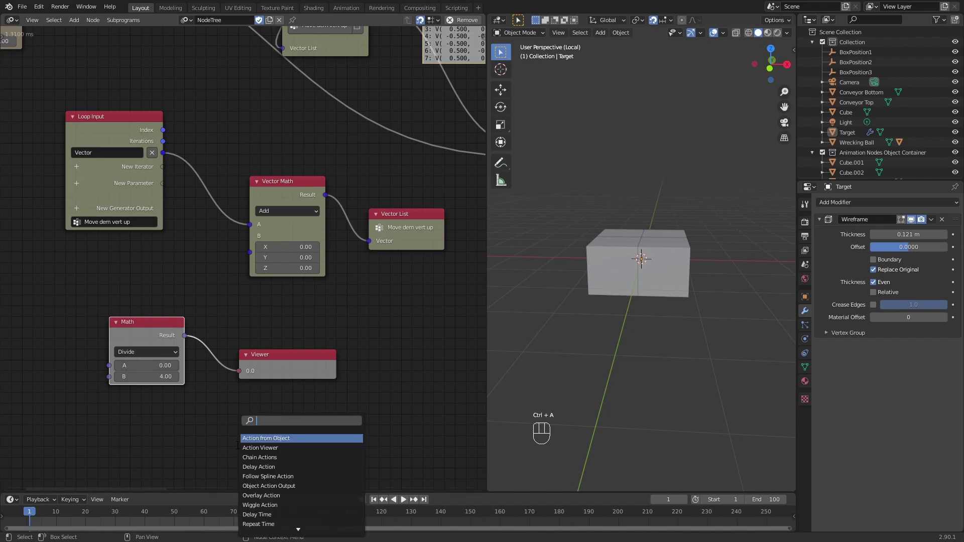
{"action": "type", "text": "e"}
{"action": "key", "text": "Down"}
{"action": "key", "text": "Down"}
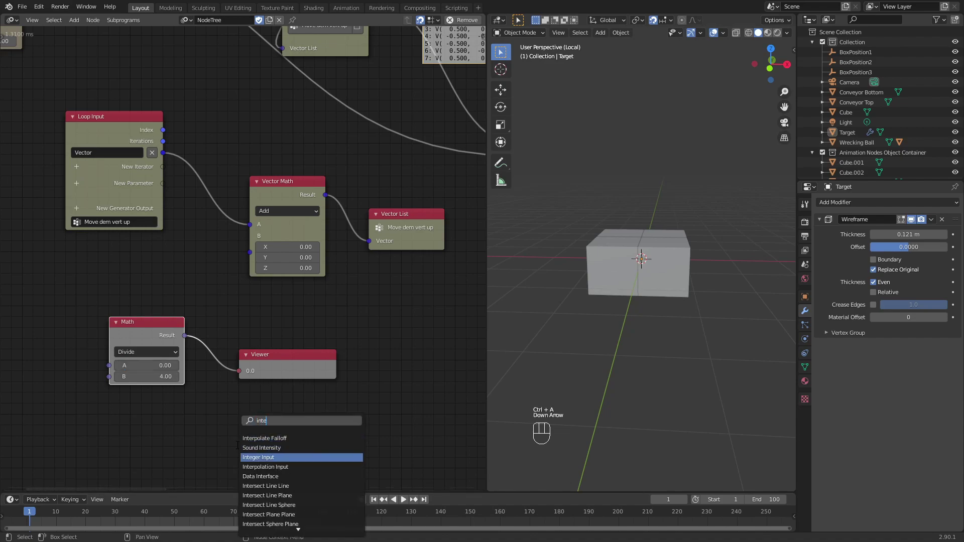
{"action": "key", "text": "Return"}
{"action": "left_click", "coordinate": [19, 270]}
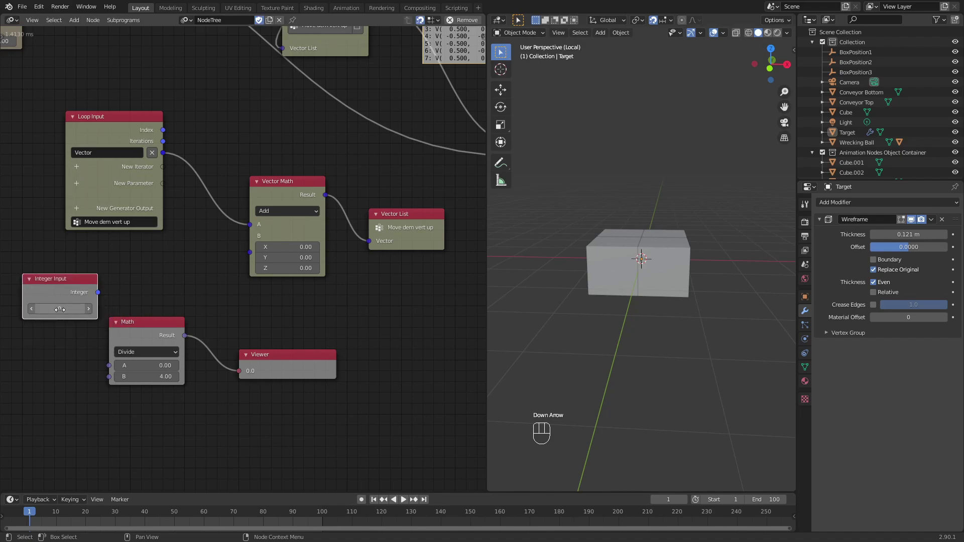
{"action": "left_click_drag", "start_coordinate": [98, 293], "coordinate": [109, 366]}
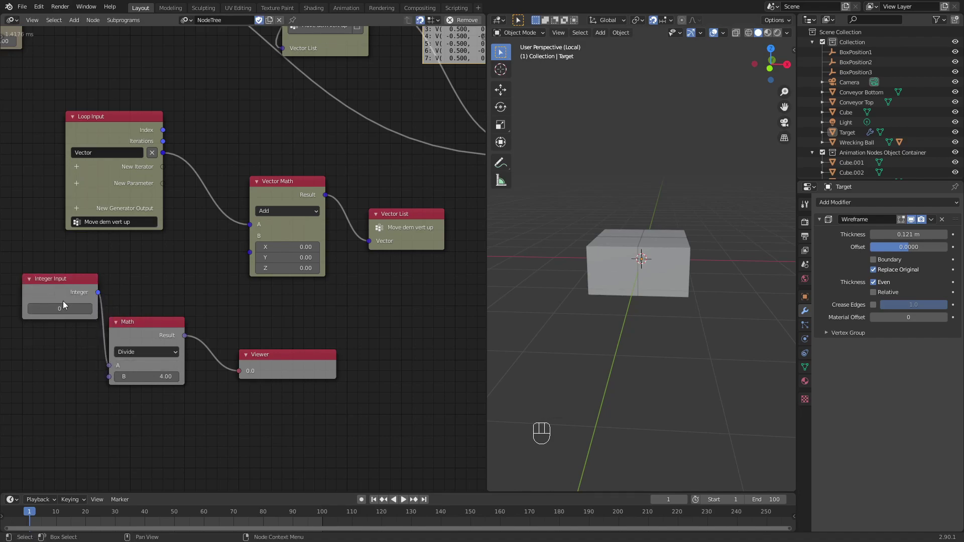
Raise the Integer Input value to 4 to test the division, shifting its node slightly away from Math.
{"action": "left_click", "coordinate": [89, 308]}
{"action": "left_click_drag", "start_coordinate": [77, 285], "coordinate": [67, 286]}
{"action": "left_click", "coordinate": [82, 312]}
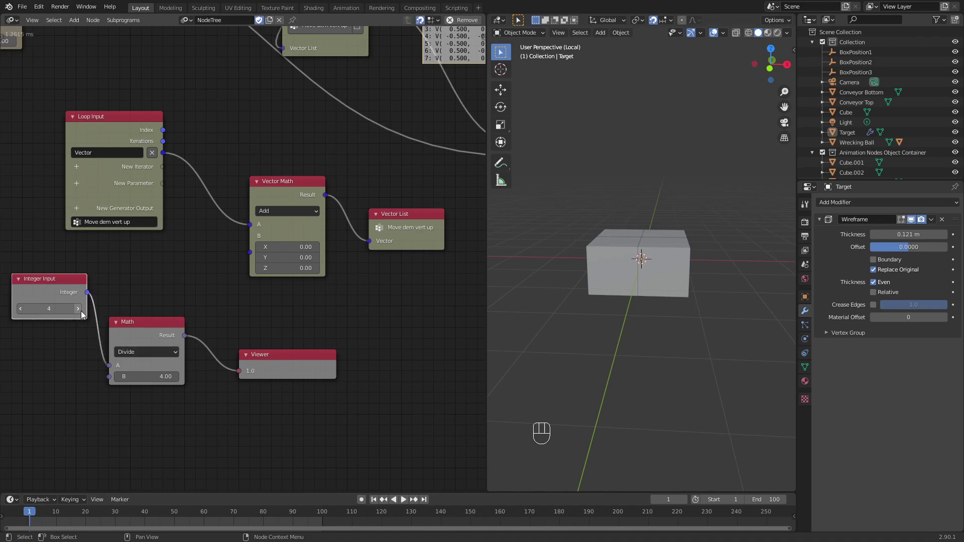
Lower the Integer Input to 2 and change the Math node's operation to Floor Division.
{"action": "left_click", "coordinate": [147, 352]}
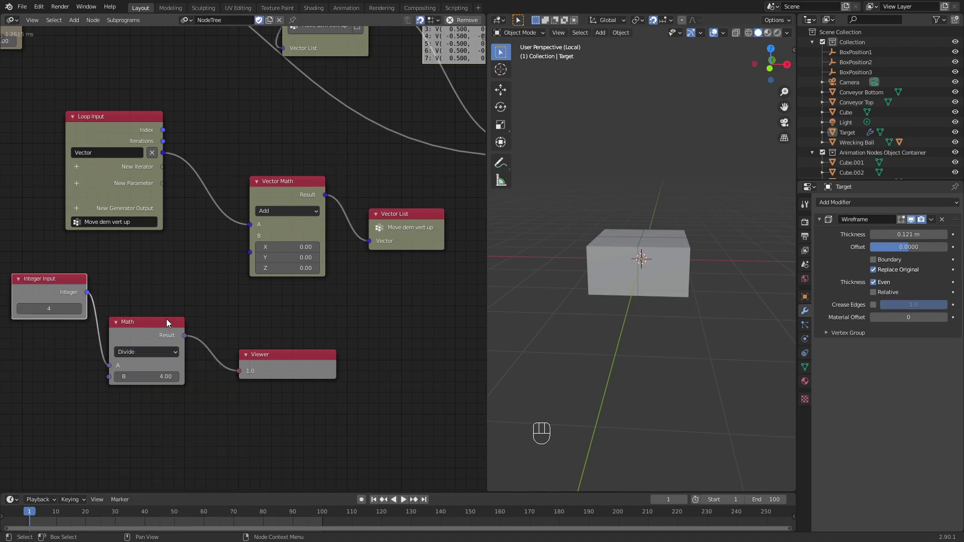
{"action": "left_click", "coordinate": [20, 309]}
{"action": "left_click", "coordinate": [136, 351]}
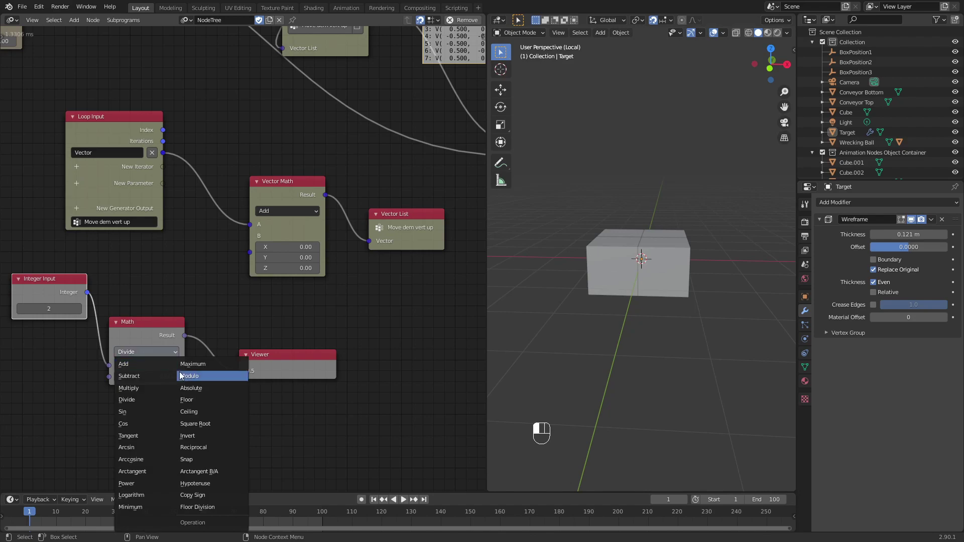
{"action": "left_click", "coordinate": [207, 508]}
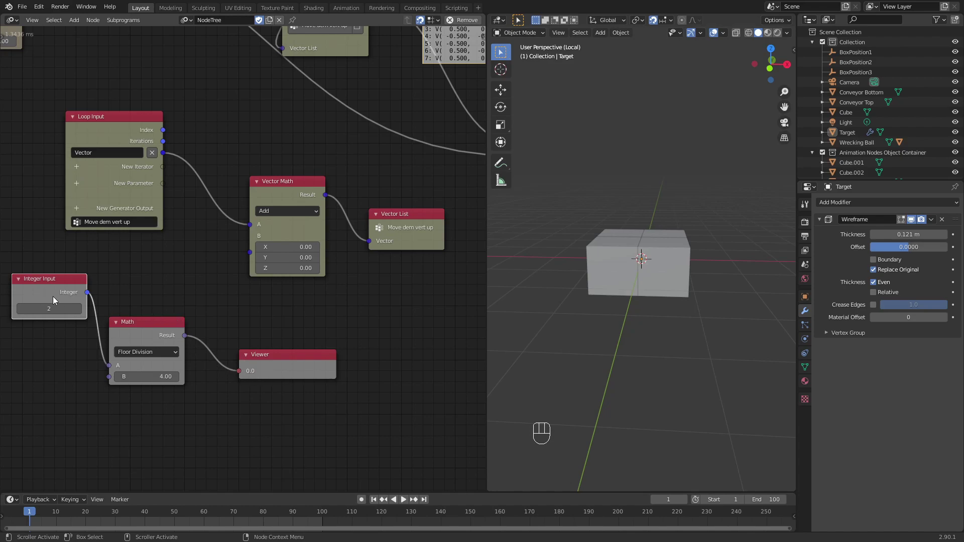
Test the floor division with several Integer Input values, entering 3 and stepping upward from there.
{"action": "left_click", "coordinate": [20, 308]}
{"action": "left_click", "coordinate": [20, 308]}
{"action": "left_click", "coordinate": [65, 308]}
{"action": "type", "text": "3"}
{"action": "key", "text": "Return"}
{"action": "left_click", "coordinate": [79, 309]}
{"action": "left_click", "coordinate": [78, 309]}
{"action": "left_click", "coordinate": [78, 308]}
{"action": "left_click", "coordinate": [77, 308]}
{"action": "left_click", "coordinate": [77, 308]}
Replace the Integer Input with the loop's Index as the Math node's A input, and move Math beside the Loop Input.
{"action": "key", "text": "x"}
{"action": "left_click_drag", "start_coordinate": [163, 130], "coordinate": [109, 365]}
{"action": "left_click_drag", "start_coordinate": [140, 330], "coordinate": [203, 85]}
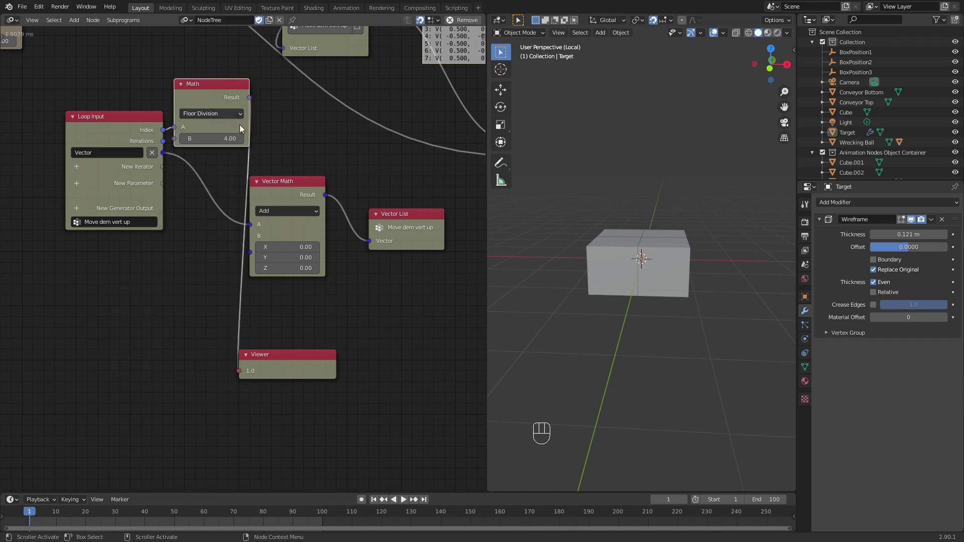
Delete the test Viewer and move the Vector Math and Vector List nodes farther from the Math node.
{"action": "left_click", "coordinate": [269, 353]}
{"action": "key", "text": "x"}
{"action": "middle_click_drag", "start_coordinate": [312, 163], "coordinate": [245, 245]}
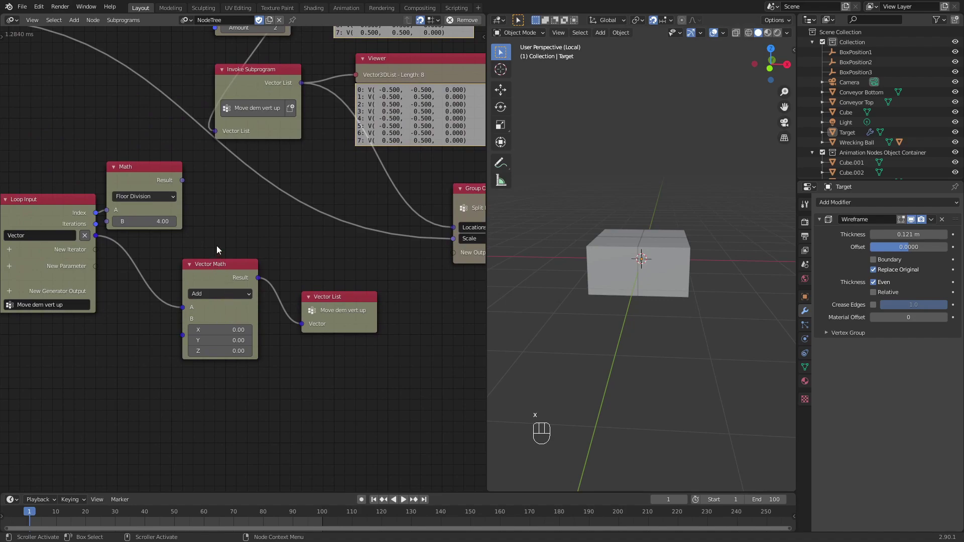
{"action": "left_click_drag", "start_coordinate": [340, 366], "coordinate": [272, 274]}
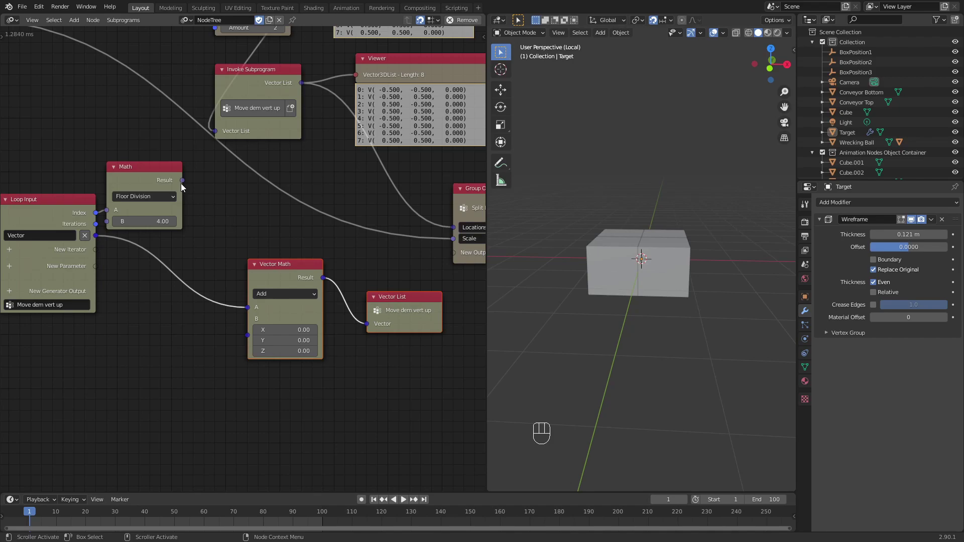
Add a Multiply Numbers node fed by the Floor Division result in A, and set its B value to 1.
{"action": "left_click_drag", "start_coordinate": [146, 176], "coordinate": [155, 176]}
{"action": "key", "text": "ctrl+a"}
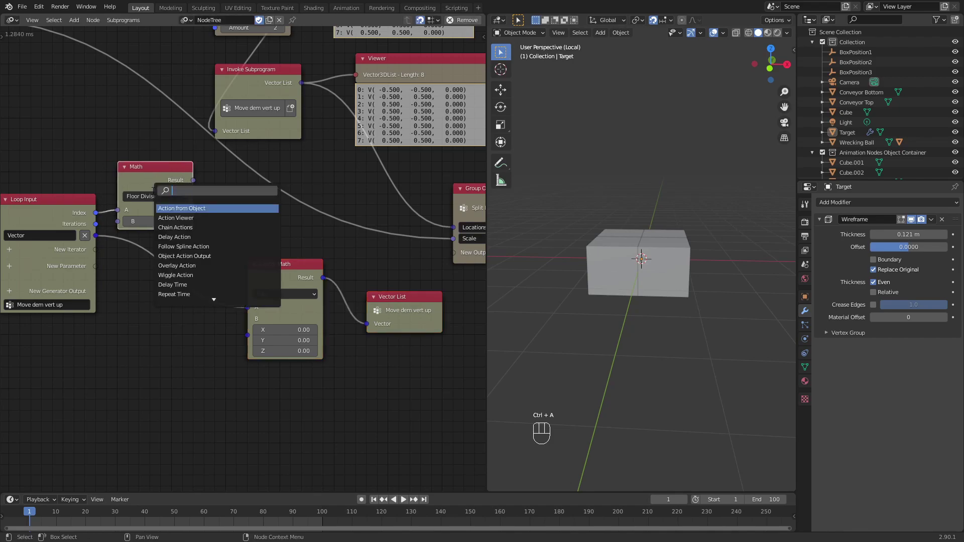
{"action": "type", "text": "mul"}
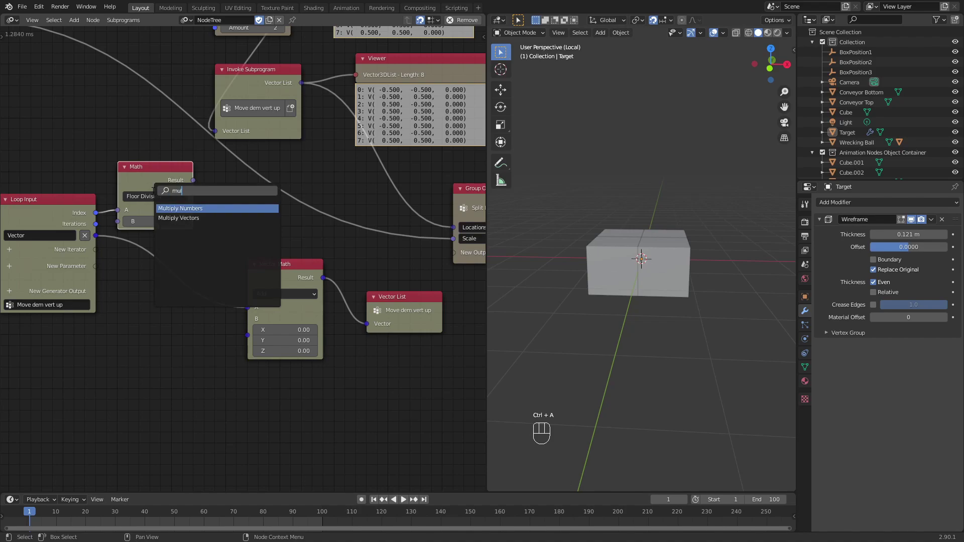
{"action": "key", "text": "Return"}
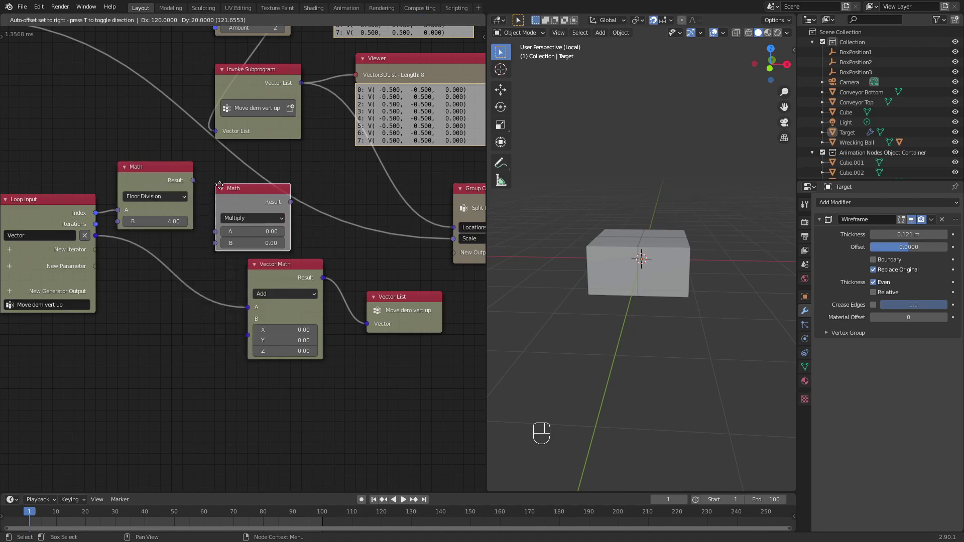
{"action": "left_click", "coordinate": [217, 190]}
{"action": "left_click_drag", "start_coordinate": [192, 180], "coordinate": [215, 242]}
{"action": "left_click", "coordinate": [266, 254]}
{"action": "type", "text": "1"}
{"action": "key", "text": "Return"}
Make room and feed the Multiply result into Vector Math's B through a Combine Vector node's Z input.
{"action": "left_click_drag", "start_coordinate": [389, 364], "coordinate": [336, 313]}
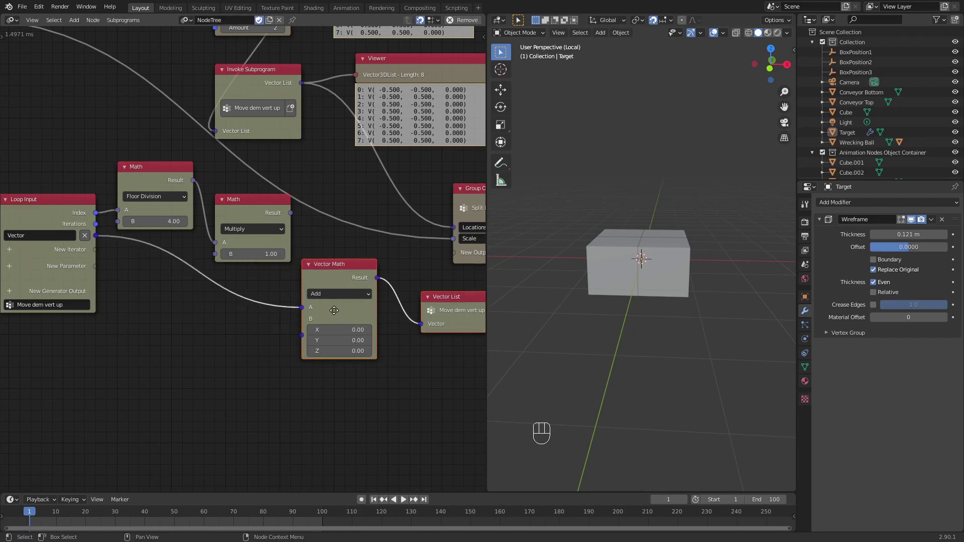
{"action": "middle_click_drag", "start_coordinate": [335, 312], "coordinate": [322, 296]}
{"action": "left_click_drag", "start_coordinate": [279, 197], "coordinate": [287, 319]}
{"action": "left_click_drag", "start_coordinate": [294, 216], "coordinate": [251, 320]}
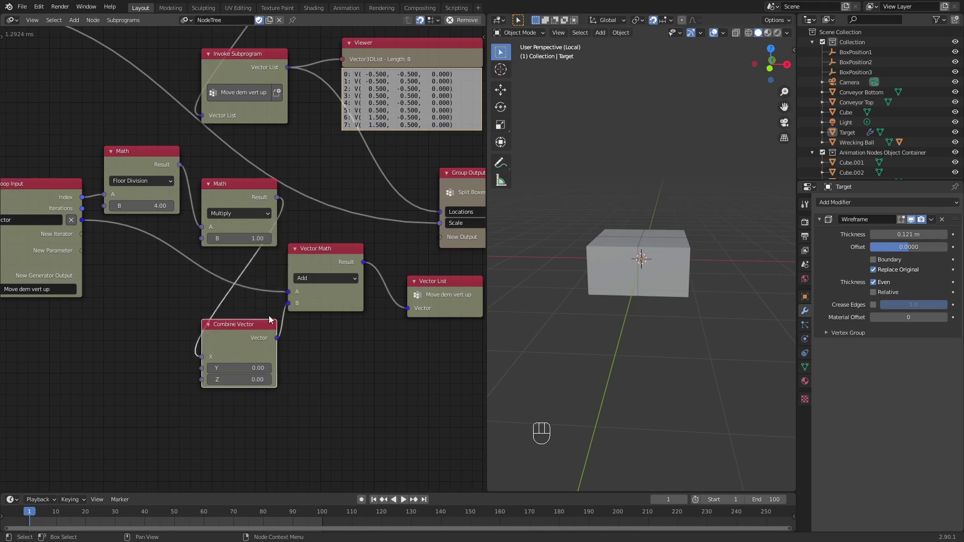
{"action": "left_click_drag", "start_coordinate": [201, 357], "coordinate": [202, 379]}
Reposition the Vector Math and Vector List nodes and move Group Output up, clear of them.
{"action": "middle_click_drag", "start_coordinate": [424, 329], "coordinate": [337, 324]}
{"action": "left_click_drag", "start_coordinate": [375, 335], "coordinate": [300, 282]}
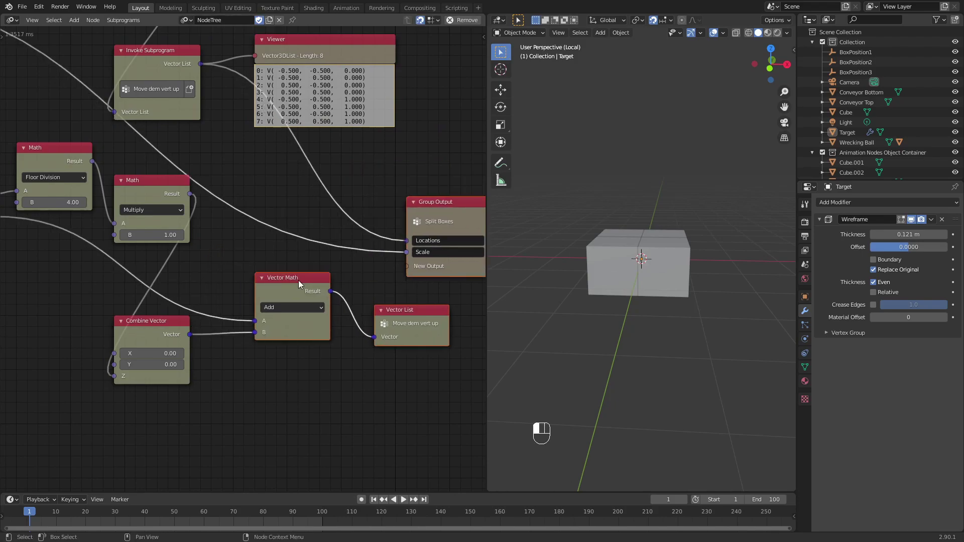
{"action": "left_click_drag", "start_coordinate": [450, 206], "coordinate": [417, 162]}
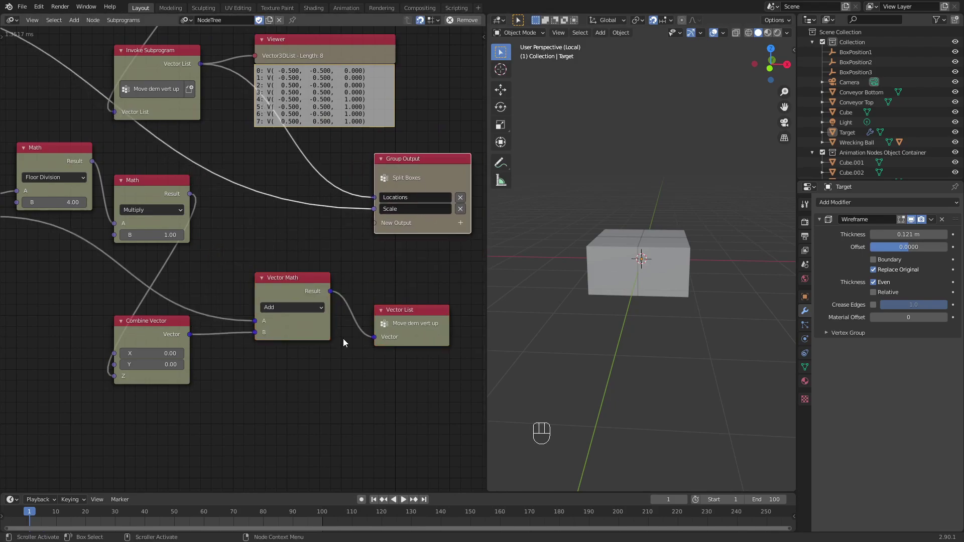
Move all nodes of the Move dem vert up loop down together, away from the Split Boxes nodes.
{"action": "scroll", "coordinate": [348, 375], "scroll_direction": "down", "scroll_amount": 3}
{"action": "left_click_drag", "start_coordinate": [359, 382], "coordinate": [26, 260]}
{"action": "left_click_drag", "start_coordinate": [235, 240], "coordinate": [180, 224], "text": "shift"}
{"action": "key", "text": "g"}
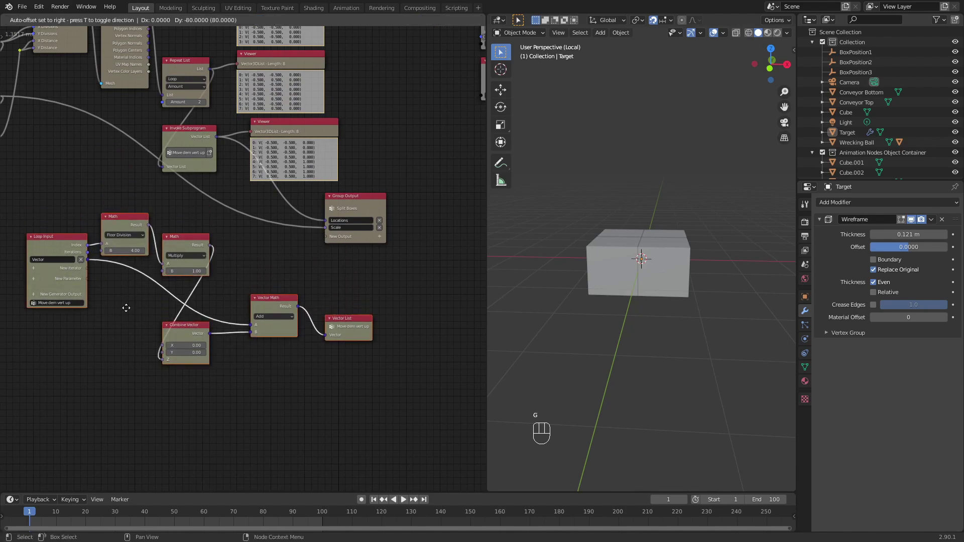
{"action": "left_click", "coordinate": [121, 328]}
{"action": "scroll", "coordinate": [210, 280], "scroll_direction": "up", "scroll_amount": 2}
{"action": "middle_click_drag", "start_coordinate": [207, 282], "coordinate": [225, 263]}
{"action": "key", "text": "g"}
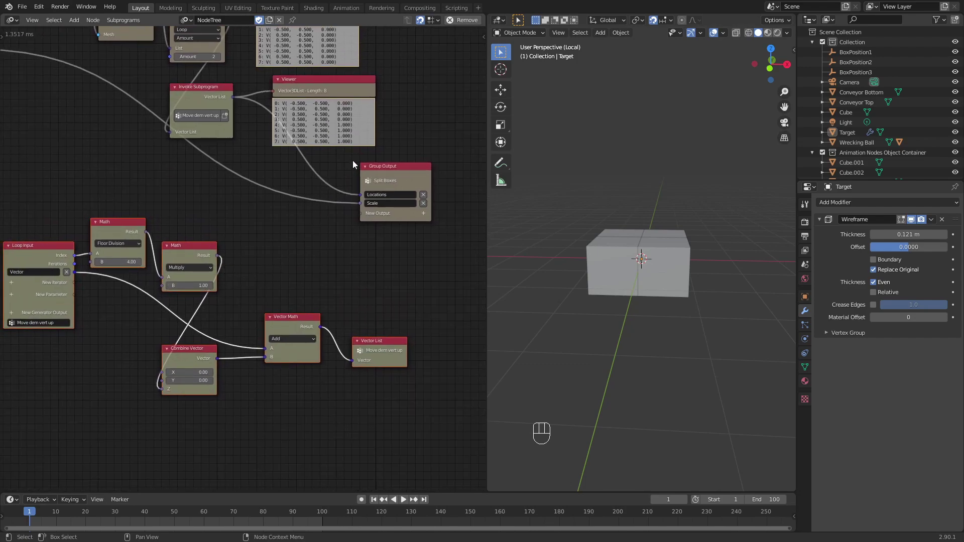
Test 3.61 as the Multiply node's B value, and undo the change.
{"action": "scroll", "coordinate": [354, 146], "scroll_direction": "up", "scroll_amount": 2}
{"action": "middle_click_drag", "start_coordinate": [419, 59], "coordinate": [389, 138]}
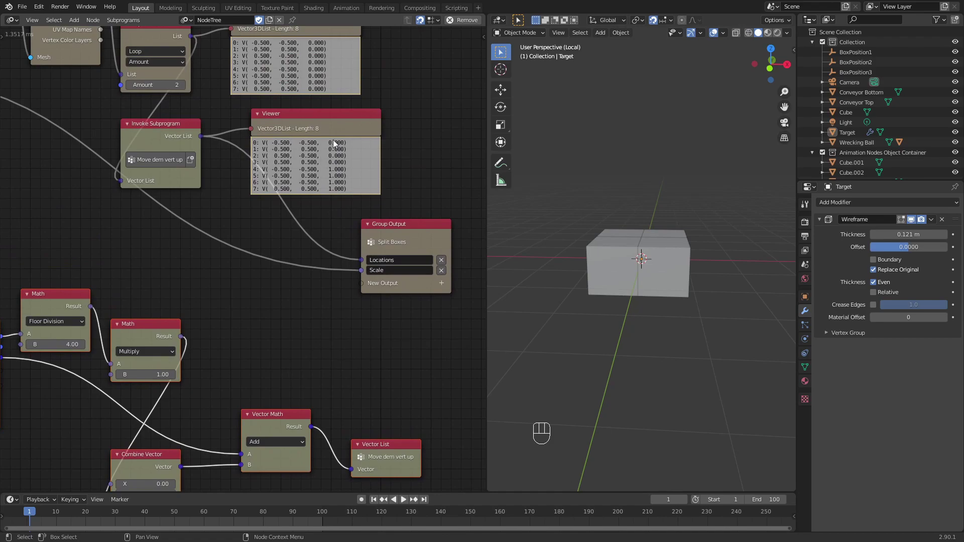
{"action": "scroll", "coordinate": [293, 275], "scroll_direction": "up", "scroll_amount": 1}
{"action": "scroll", "coordinate": [232, 328], "scroll_direction": "down", "scroll_amount": 1}
{"action": "middle_click_drag", "start_coordinate": [232, 338], "coordinate": [286, 310]}
{"action": "mouse_move", "coordinate": [208, 346]}
{"action": "left_mouse_down"}
{"action": "mouse_move", "coordinate": [256, 347]}
{"action": "mouse_move", "coordinate": [219, 347]}
{"action": "left_mouse_up"}
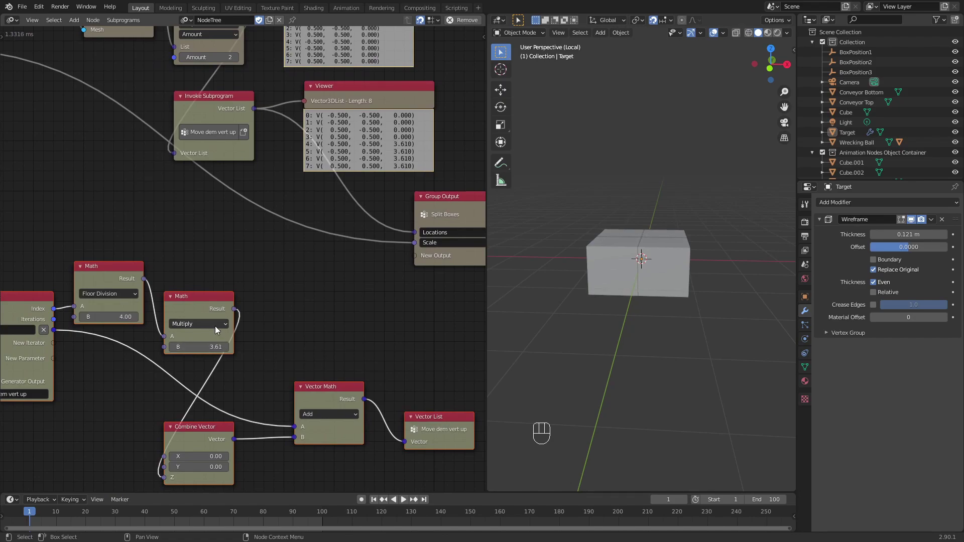
{"action": "key", "text": "ctrl+z"}
Save the file, set the exponent of the Power node under Division to 3, and view the resulting boxes.
{"action": "key", "text": "ctrl+s"}
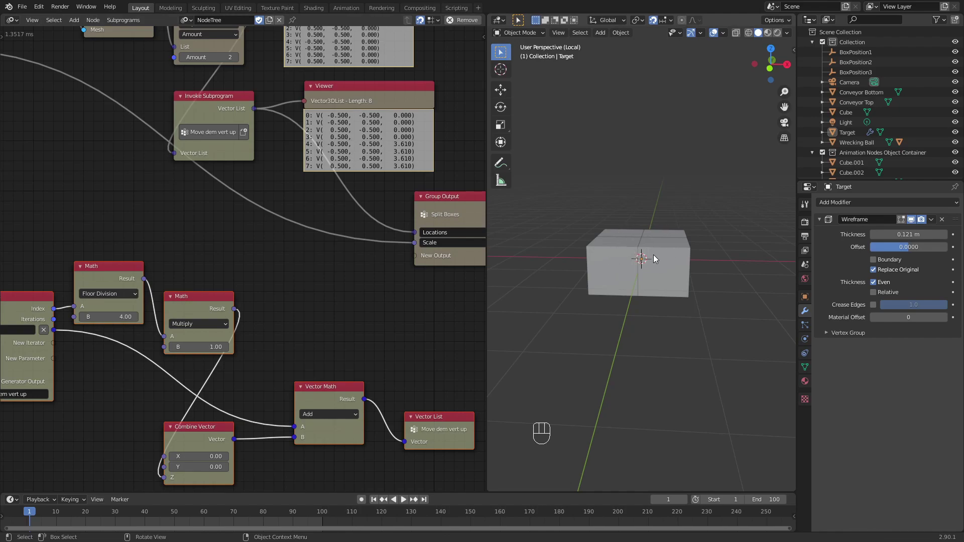
{"action": "scroll", "coordinate": [623, 244], "scroll_direction": "down", "scroll_amount": 1}
{"action": "scroll", "coordinate": [625, 244], "scroll_direction": "up", "scroll_amount": 2}
{"action": "scroll", "coordinate": [260, 186], "scroll_direction": "down", "scroll_amount": 2}
{"action": "middle_click_drag", "start_coordinate": [148, 184], "coordinate": [314, 322]}
{"action": "middle_click_drag", "start_coordinate": [212, 137], "coordinate": [190, 283]}
{"action": "scroll", "coordinate": [257, 218], "scroll_direction": "up", "scroll_amount": 5}
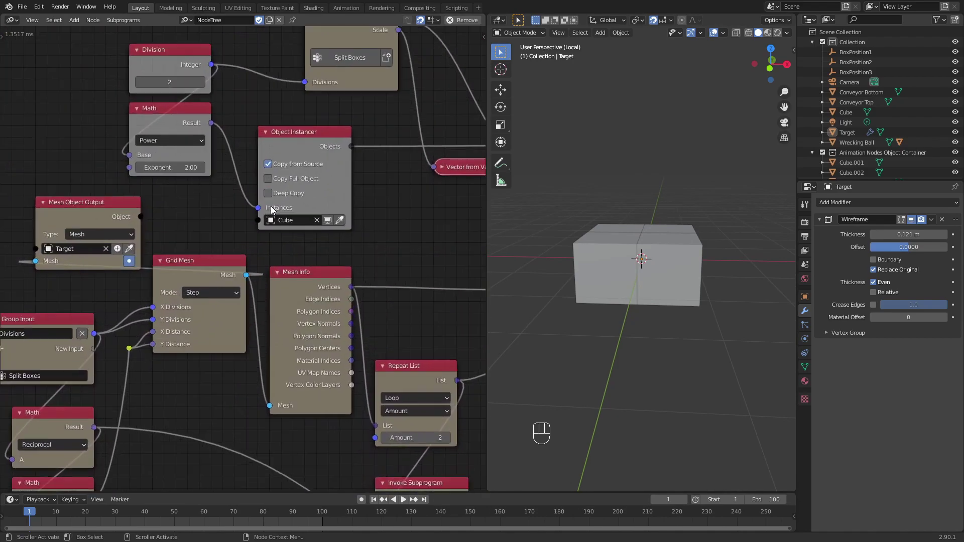
{"action": "middle_click_drag", "start_coordinate": [276, 182], "coordinate": [254, 274]}
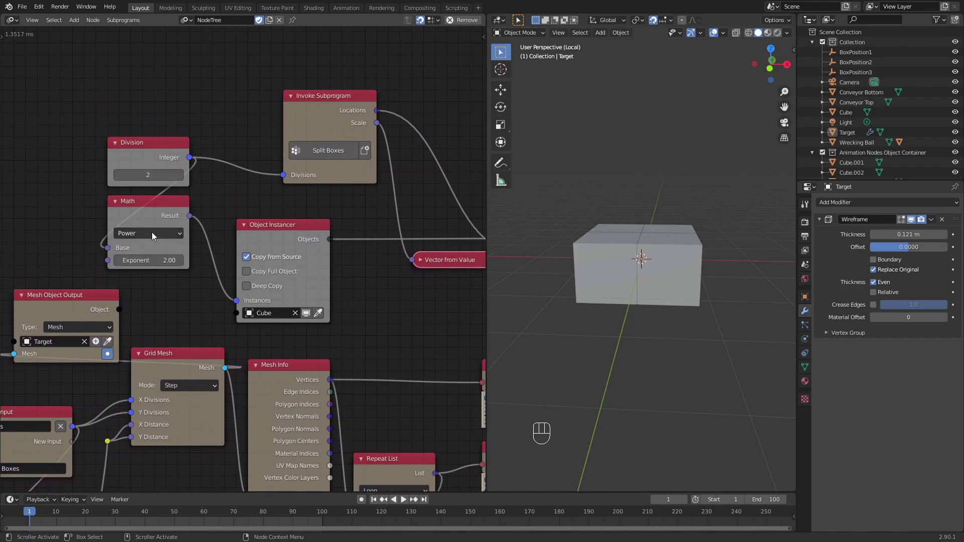
{"action": "left_click", "coordinate": [164, 260]}
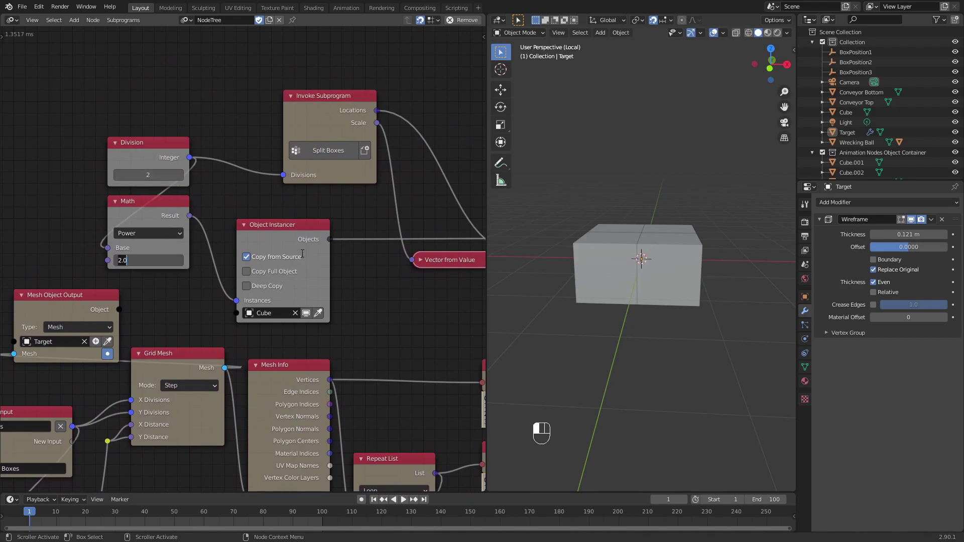
{"action": "type", "text": "3"}
{"action": "key", "text": "Return"}
{"action": "middle_click_drag", "start_coordinate": [612, 300], "coordinate": [626, 284]}
{"action": "scroll", "coordinate": [629, 297], "scroll_direction": "down", "scroll_amount": 4}
{"action": "scroll", "coordinate": [623, 295], "scroll_direction": "up", "scroll_amount": 5}
{"action": "scroll", "coordinate": [613, 294], "scroll_direction": "down", "scroll_amount": 3}
{"action": "scroll", "coordinate": [400, 347], "scroll_direction": "down", "scroll_amount": 2}
{"action": "mouse_move", "coordinate": [398, 350]}
{"action": "middle_mouse_down"}
{"action": "mouse_move", "coordinate": [289, 263]}
{"action": "mouse_move", "coordinate": [400, 327]}
{"action": "mouse_move", "coordinate": [404, 343]}
{"action": "middle_mouse_up"}
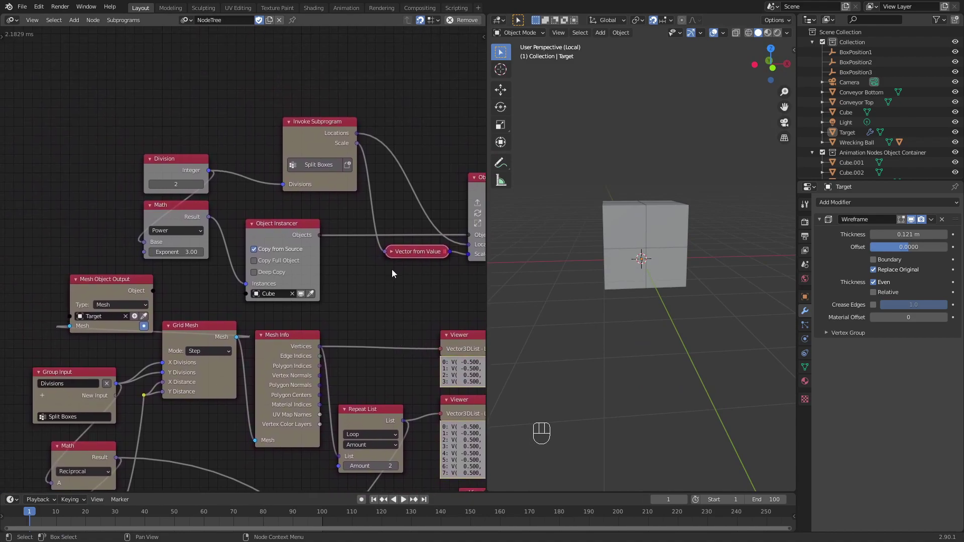
Raise the Division value to 3 and inspect the box layout in the 3D view.
{"action": "left_click", "coordinate": [203, 184]}
{"action": "mouse_move", "coordinate": [675, 234]}
{"action": "middle_mouse_down"}
{"action": "mouse_move", "coordinate": [722, 258]}
{"action": "mouse_move", "coordinate": [608, 219]}
{"action": "mouse_move", "coordinate": [573, 174]}
{"action": "mouse_move", "coordinate": [710, 255]}
{"action": "mouse_move", "coordinate": [673, 222]}
{"action": "middle_mouse_up"}
{"action": "middle_click_drag", "start_coordinate": [420, 285], "coordinate": [378, 278]}
{"action": "middle_click_drag", "start_coordinate": [604, 285], "coordinate": [622, 279]}
{"action": "scroll", "coordinate": [628, 272], "scroll_direction": "up", "scroll_amount": 2}
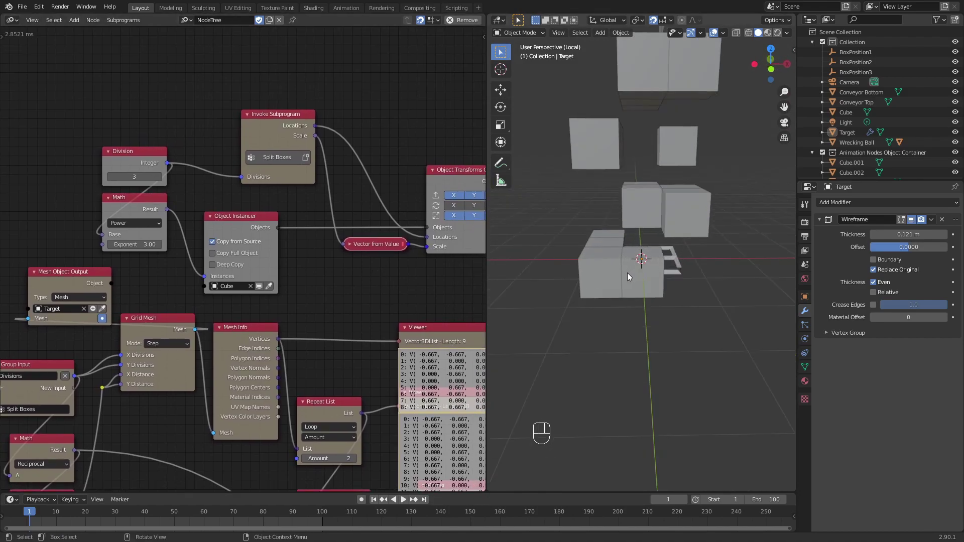
{"action": "scroll", "coordinate": [628, 272], "scroll_direction": "up", "scroll_amount": 1}
Shift the loop's nodes slightly down, and move Loop Input farther away from the Floor Division node.
{"action": "middle_click_drag", "start_coordinate": [339, 296], "coordinate": [209, 293]}
{"action": "middle_click_drag", "start_coordinate": [229, 335], "coordinate": [270, 212]}
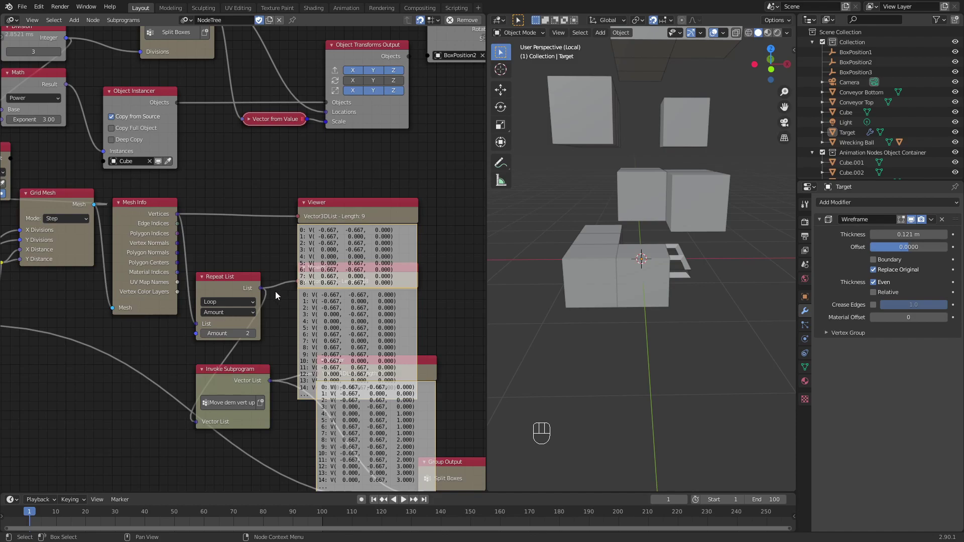
{"action": "scroll", "coordinate": [300, 317], "scroll_direction": "down", "scroll_amount": 1}
{"action": "scroll", "coordinate": [300, 318], "scroll_direction": "down", "scroll_amount": 1}
{"action": "middle_click_drag", "start_coordinate": [289, 332], "coordinate": [328, 220]}
{"action": "scroll", "coordinate": [258, 324], "scroll_direction": "up", "scroll_amount": 1}
{"action": "middle_click_drag", "start_coordinate": [256, 334], "coordinate": [262, 311]}
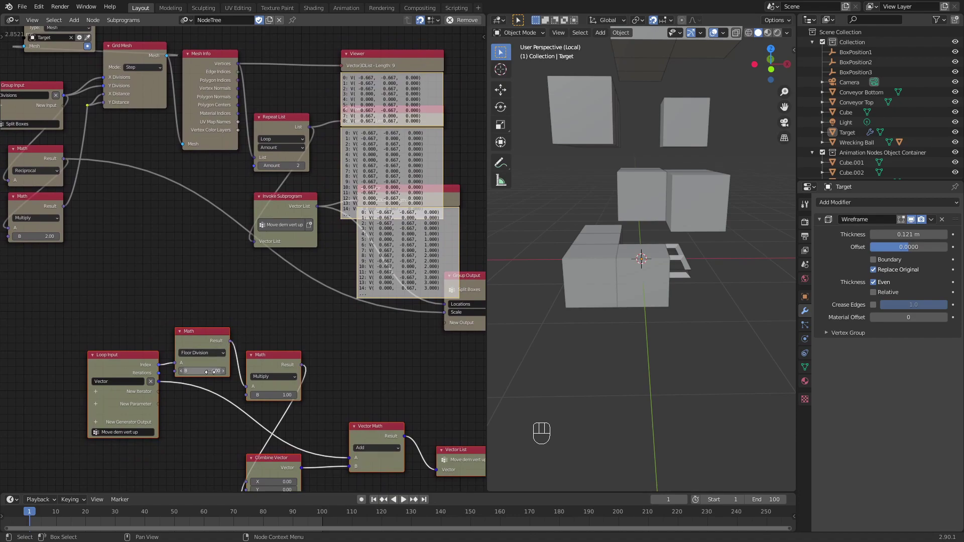
{"action": "key", "text": "g"}
{"action": "left_click", "coordinate": [135, 371]}
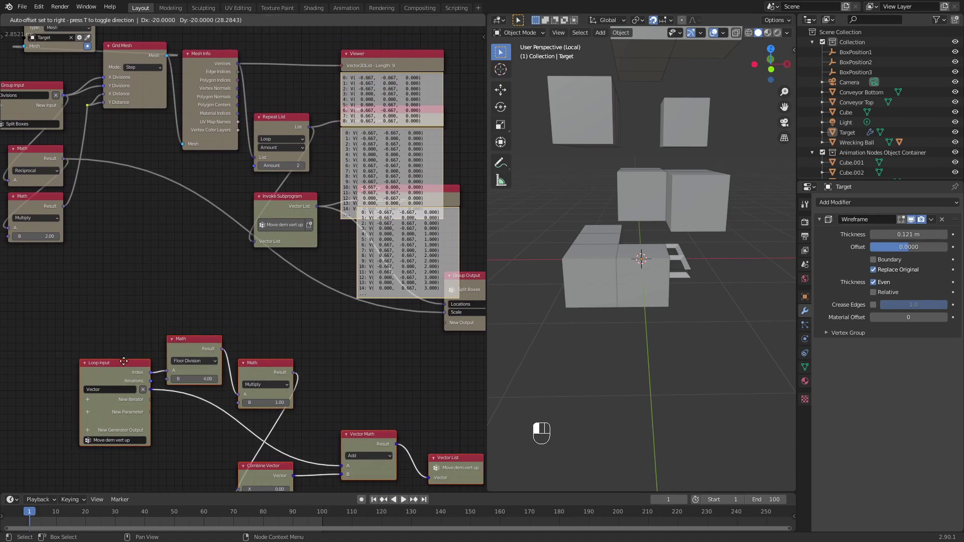
{"action": "key", "text": "alt+a"}
{"action": "left_click_drag", "start_coordinate": [131, 372], "coordinate": [94, 363]}
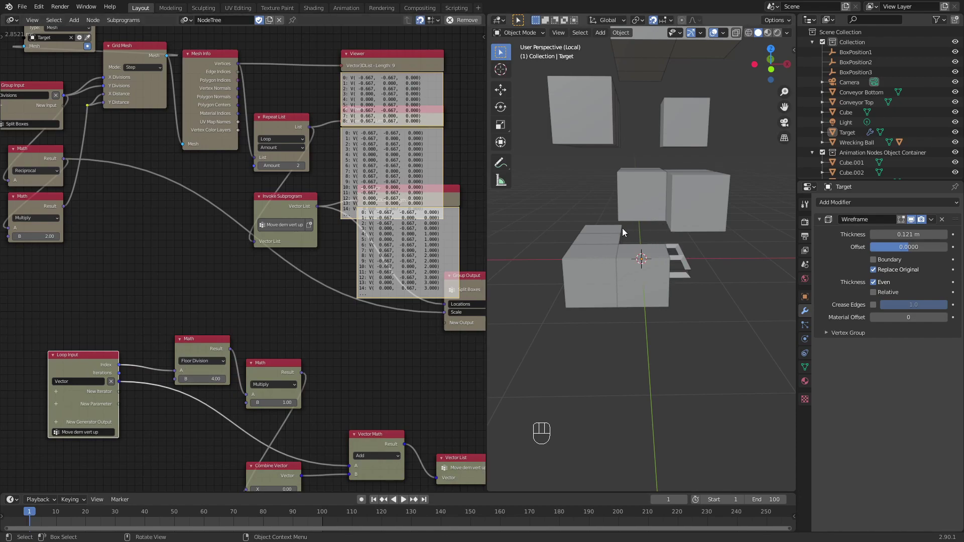
Add an Integer parameter to the Loop Input node and rename it Divisions.
{"action": "middle_click_drag", "start_coordinate": [619, 260], "coordinate": [643, 178]}
{"action": "middle_click_drag", "start_coordinate": [715, 186], "coordinate": [664, 206]}
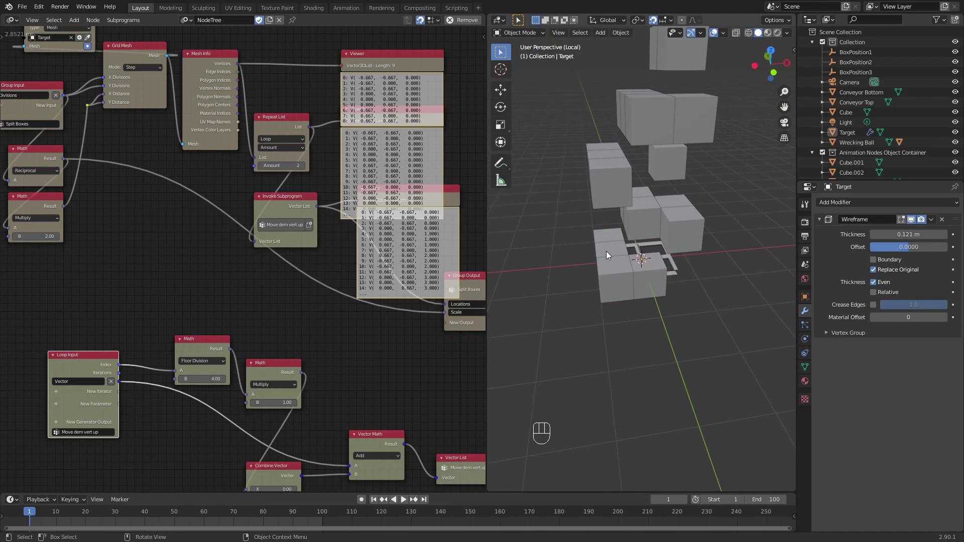
{"action": "middle_click_drag", "start_coordinate": [137, 322], "coordinate": [176, 296]}
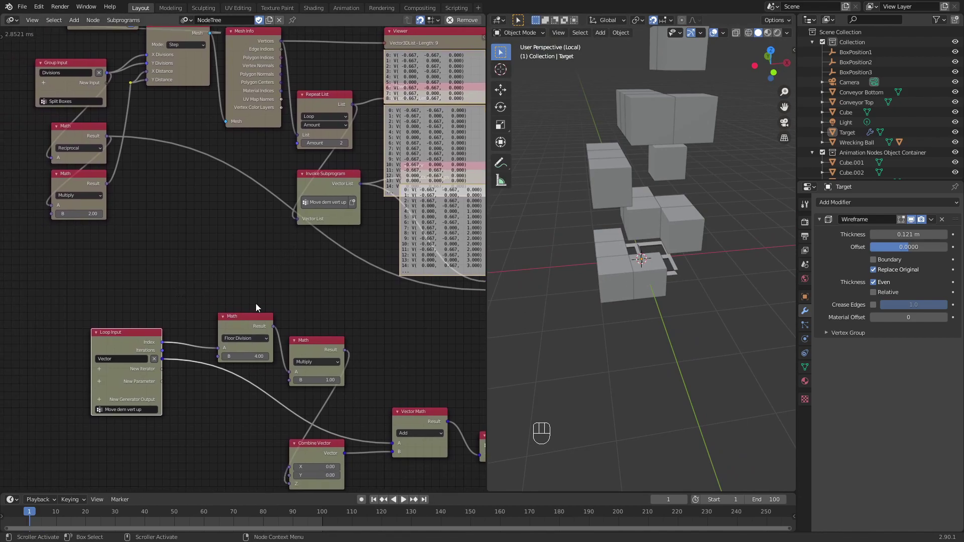
{"action": "left_click", "coordinate": [100, 381]}
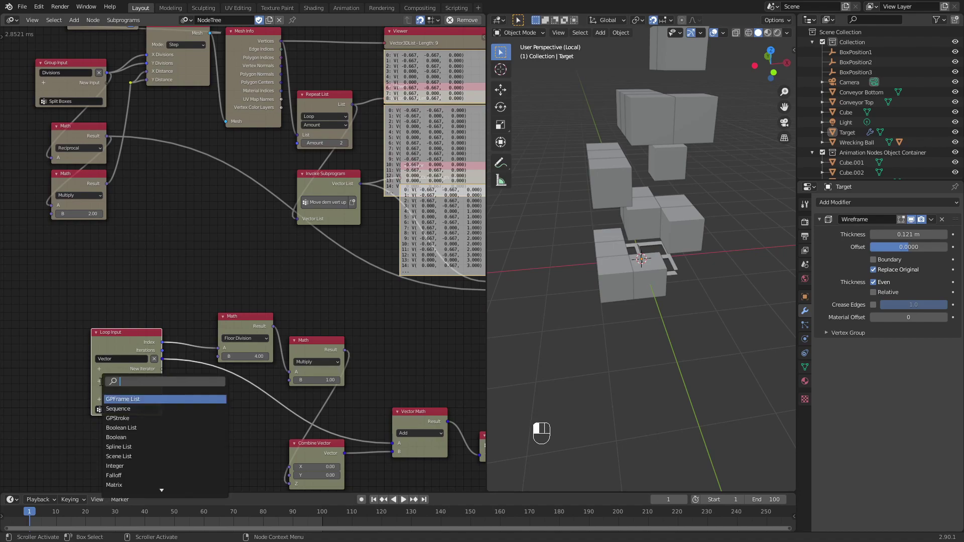
{"action": "type", "text": "integ"}
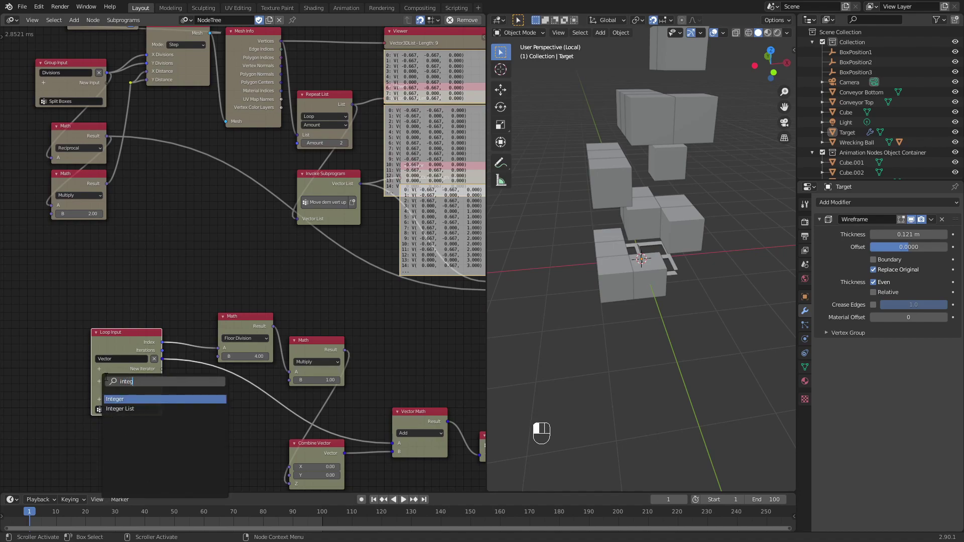
{"action": "key", "text": "Return"}
{"action": "double_click", "coordinate": [107, 380]}
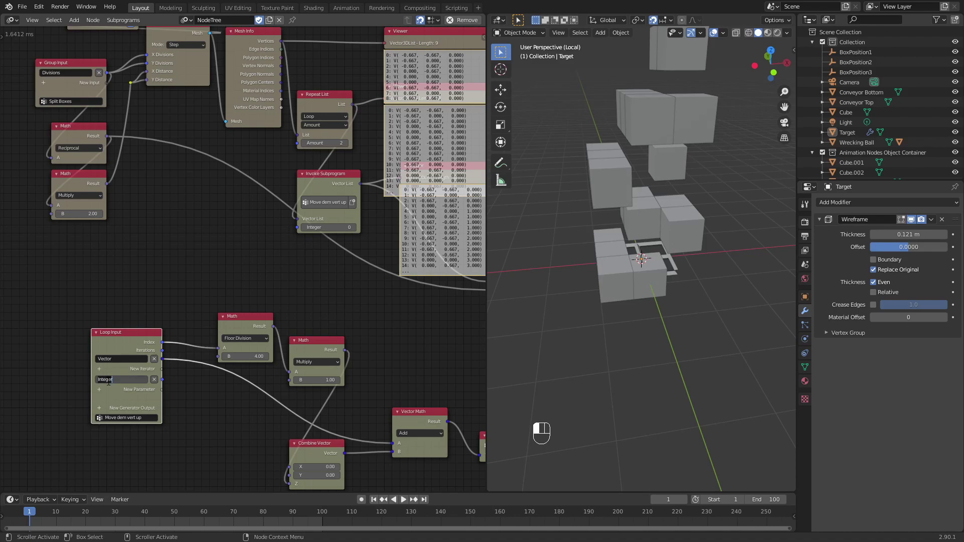
{"action": "type", "text": "D"}
{"action": "key", "text": "Return"}
{"action": "double_click", "coordinate": [117, 380]}
{"action": "key", "text": "Return"}
Connect the Group Input's Divisions output to the Divisions input of the Move dem vert up Invoke Subprogram node.
{"action": "middle_click_drag", "start_coordinate": [187, 216], "coordinate": [149, 396]}
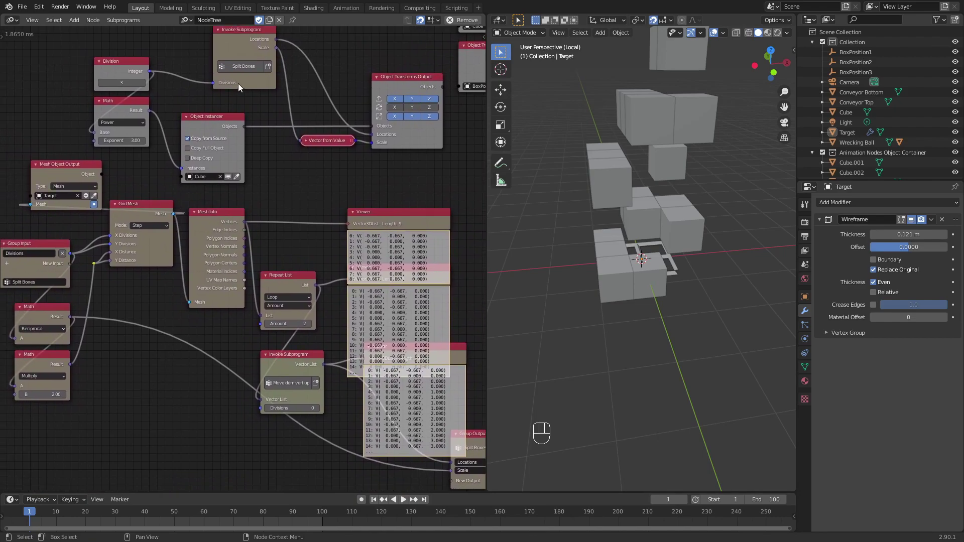
{"action": "scroll", "coordinate": [239, 85], "scroll_direction": "down", "scroll_amount": 1}
{"action": "scroll", "coordinate": [237, 85], "scroll_direction": "up", "scroll_amount": 2}
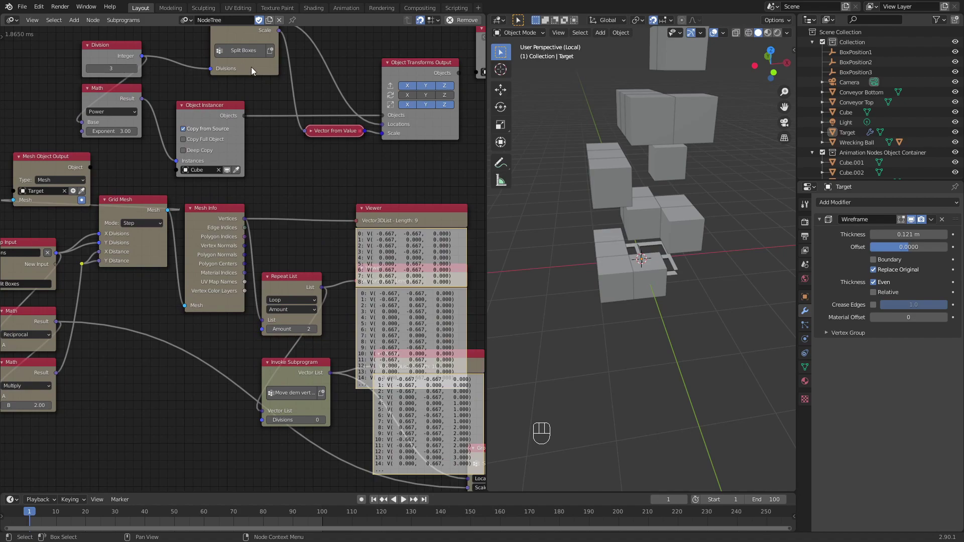
{"action": "middle_click_drag", "start_coordinate": [187, 172], "coordinate": [313, 162]}
{"action": "scroll", "coordinate": [186, 190], "scroll_direction": "up", "scroll_amount": 1}
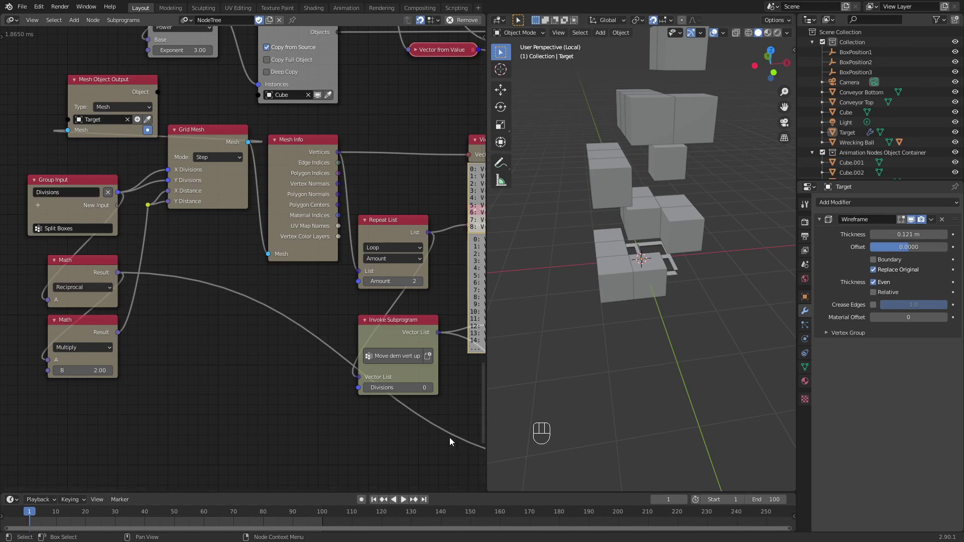
{"action": "middle_click_drag", "start_coordinate": [414, 383], "coordinate": [398, 376]}
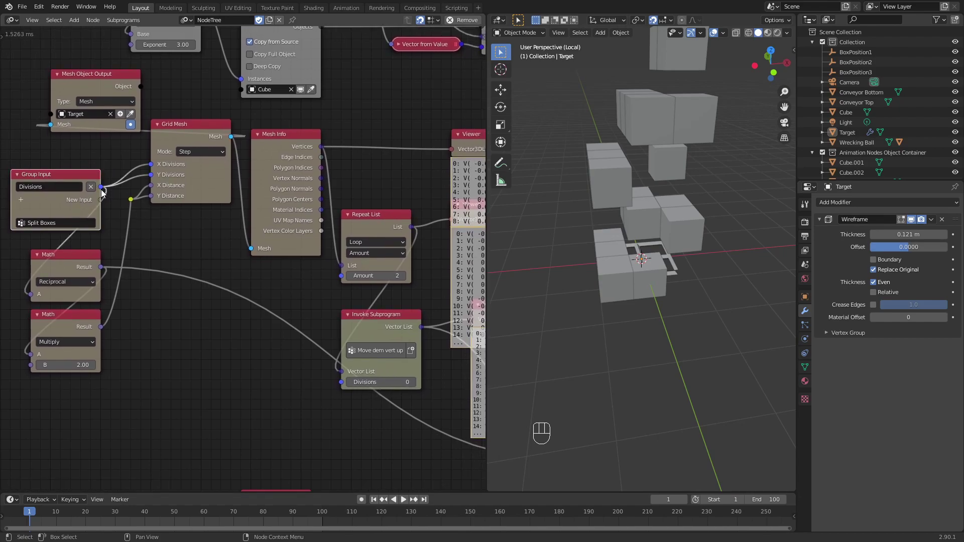
{"action": "left_click_drag", "start_coordinate": [101, 187], "coordinate": [338, 386]}
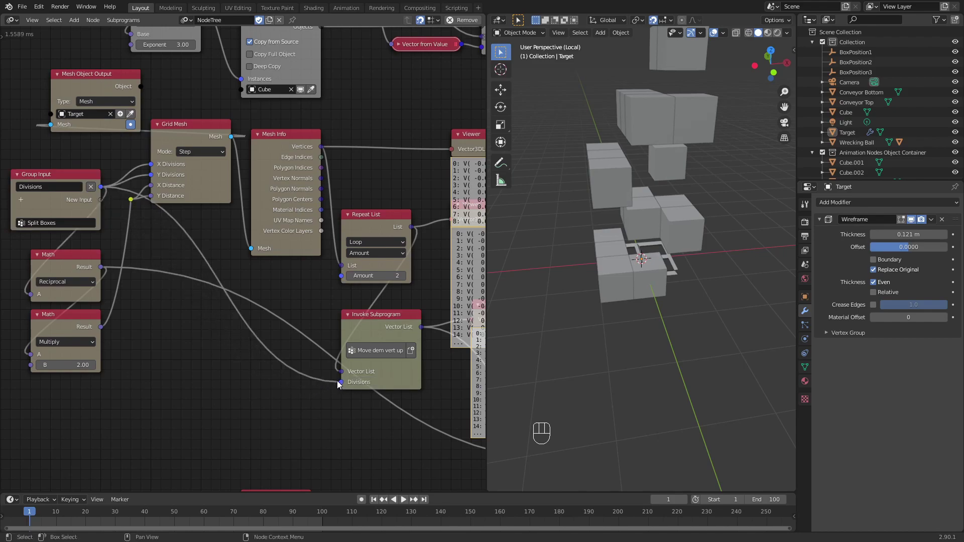
Duplicate the loop's Multiply node beside Loop Input and change the copy to Power with an exponent of 2.
{"action": "middle_click_drag", "start_coordinate": [360, 396], "coordinate": [339, 138]}
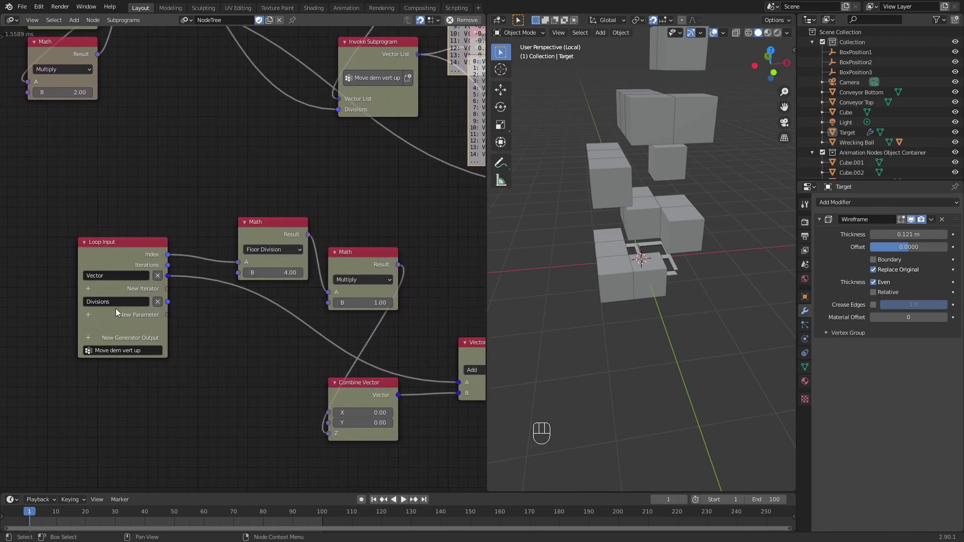
{"action": "middle_click_drag", "start_coordinate": [141, 302], "coordinate": [36, 248]}
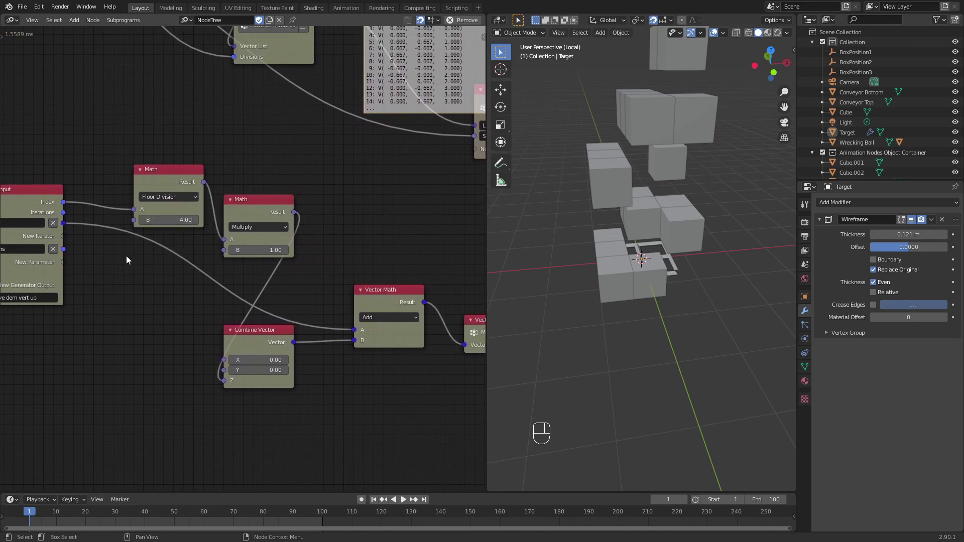
{"action": "left_click", "coordinate": [251, 211]}
{"action": "key", "text": "shift+d"}
{"action": "left_click", "coordinate": [125, 308]}
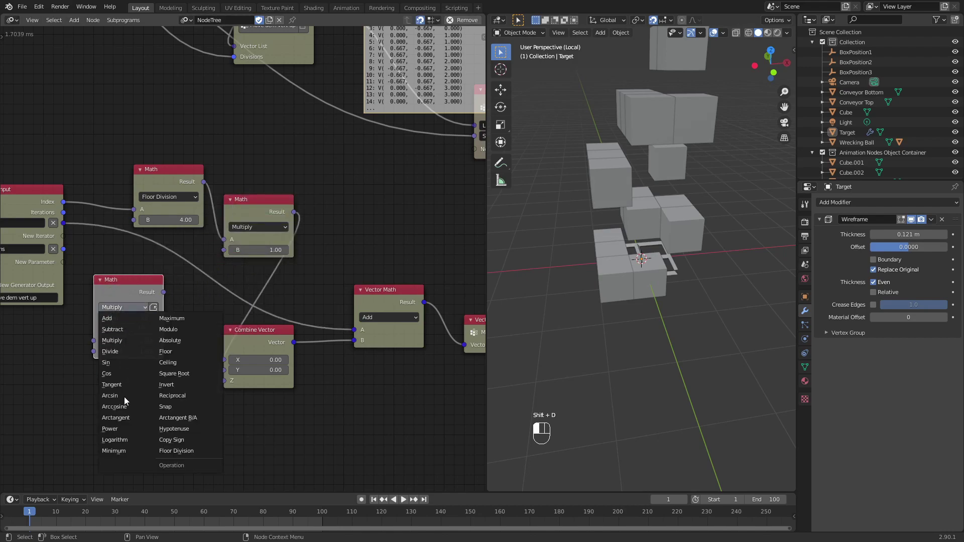
{"action": "left_click", "coordinate": [125, 430]}
{"action": "double_click", "coordinate": [145, 332]}
{"action": "type", "text": "2"}
{"action": "key", "text": "Return"}
{"action": "middle_click_drag", "start_coordinate": [132, 275], "coordinate": [184, 273]}
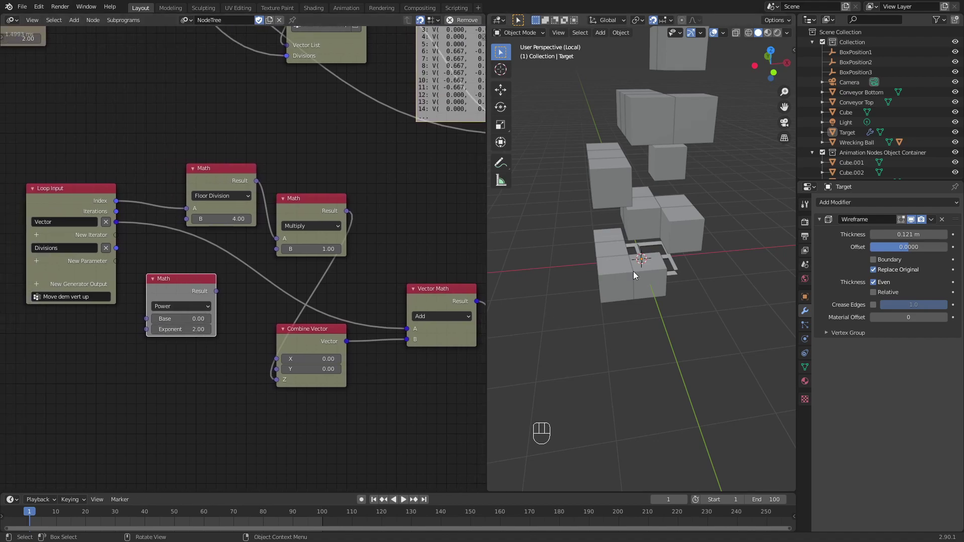
Connect Loop Input's Divisions to the Power node's Base, and its Result to input B of the Floor Division node.
{"action": "left_click_drag", "start_coordinate": [115, 248], "coordinate": [146, 318]}
{"action": "left_click_drag", "start_coordinate": [186, 288], "coordinate": [187, 219]}
{"action": "mouse_move", "coordinate": [640, 269]}
{"action": "middle_mouse_down"}
{"action": "mouse_move", "coordinate": [648, 259]}
{"action": "mouse_move", "coordinate": [640, 244]}
{"action": "mouse_move", "coordinate": [644, 253]}
{"action": "middle_mouse_up"}
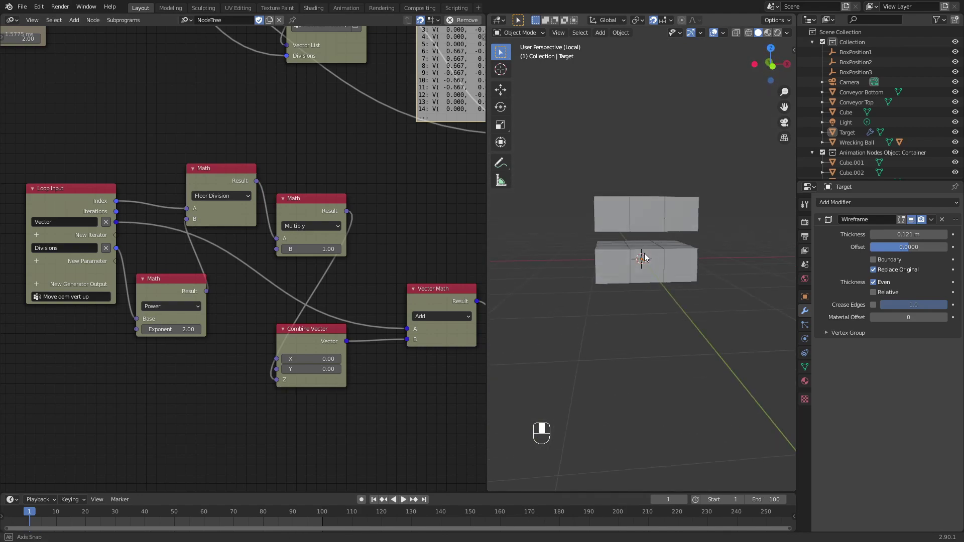
{"action": "scroll", "coordinate": [348, 221], "scroll_direction": "down", "scroll_amount": 1}
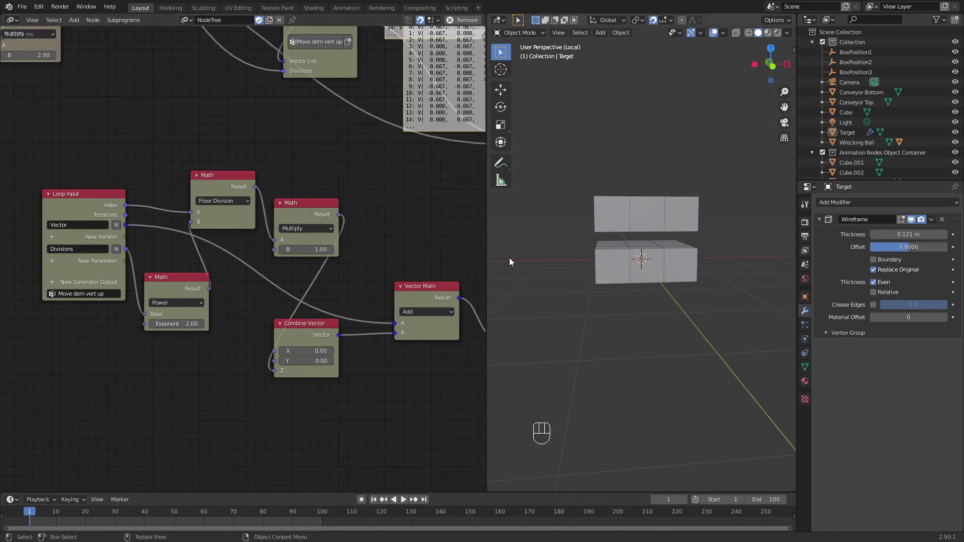
Test the box splitting with Division values of 4, 5 and 2, and set Division back to 3.
{"action": "scroll", "coordinate": [115, 153], "scroll_direction": "down", "scroll_amount": 1}
{"action": "middle_click_drag", "start_coordinate": [116, 153], "coordinate": [195, 360]}
{"action": "scroll", "coordinate": [205, 148], "scroll_direction": "down", "scroll_amount": 1}
{"action": "scroll", "coordinate": [205, 157], "scroll_direction": "up", "scroll_amount": 1}
{"action": "middle_click_drag", "start_coordinate": [211, 170], "coordinate": [213, 323]}
{"action": "scroll", "coordinate": [256, 223], "scroll_direction": "up", "scroll_amount": 1}
{"action": "scroll", "coordinate": [256, 223], "scroll_direction": "up", "scroll_amount": 2}
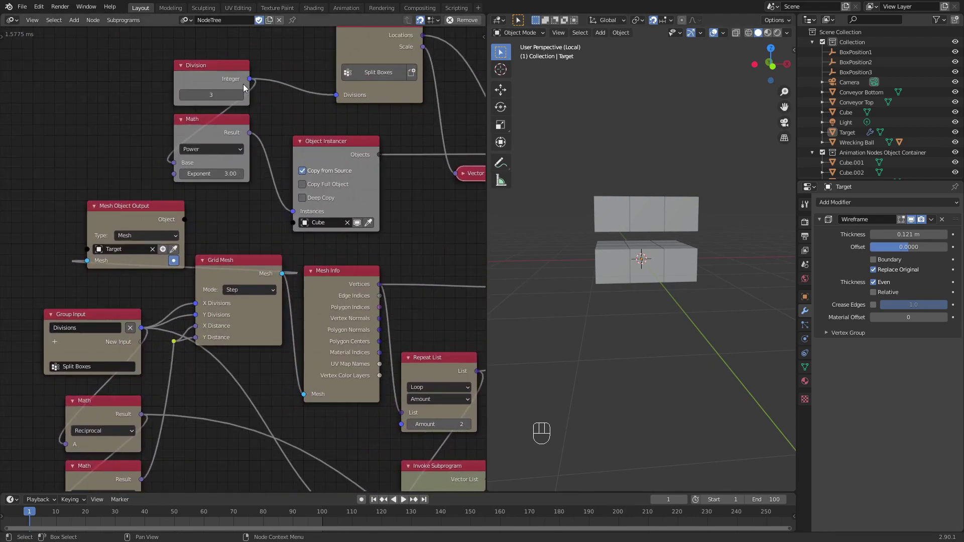
{"action": "left_click", "coordinate": [240, 94]}
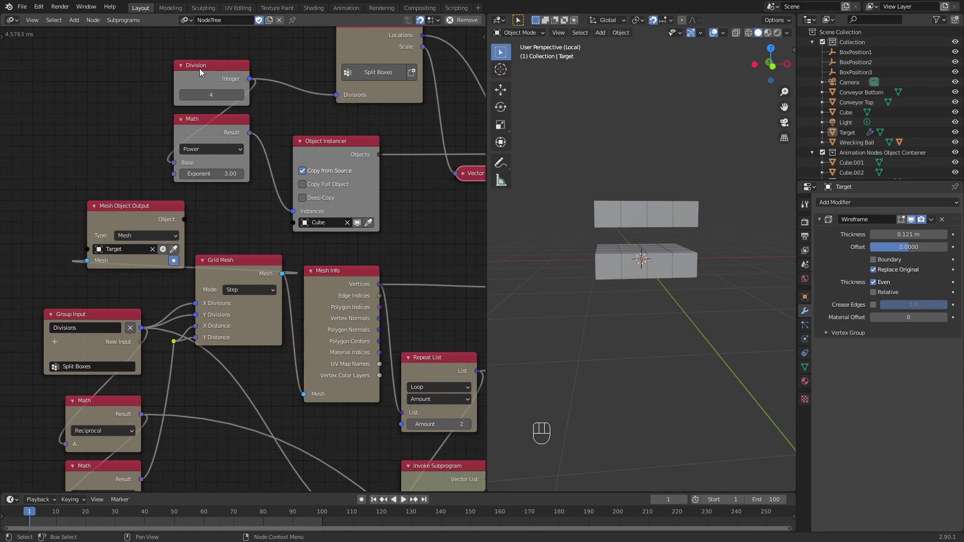
{"action": "left_click", "coordinate": [241, 95]}
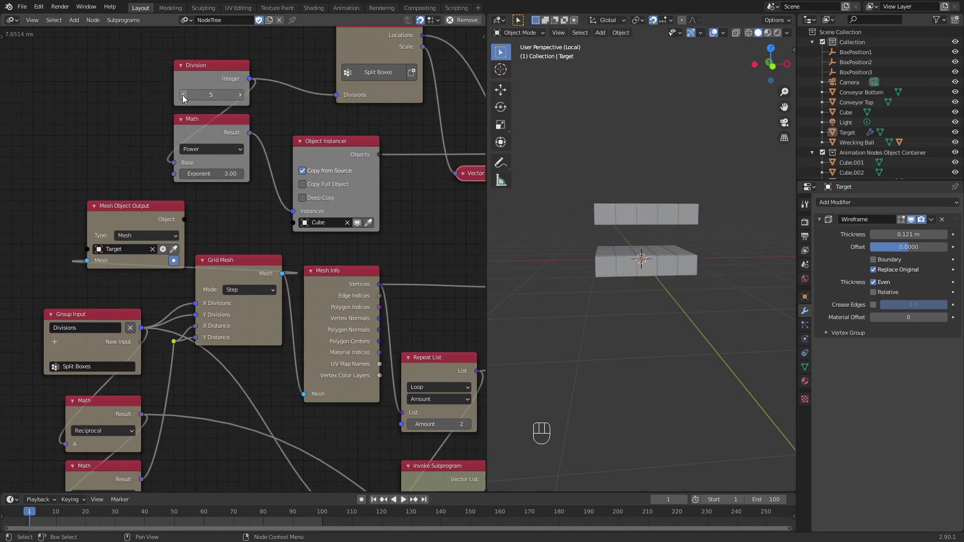
{"action": "middle_click_drag", "start_coordinate": [622, 187], "coordinate": [666, 267]}
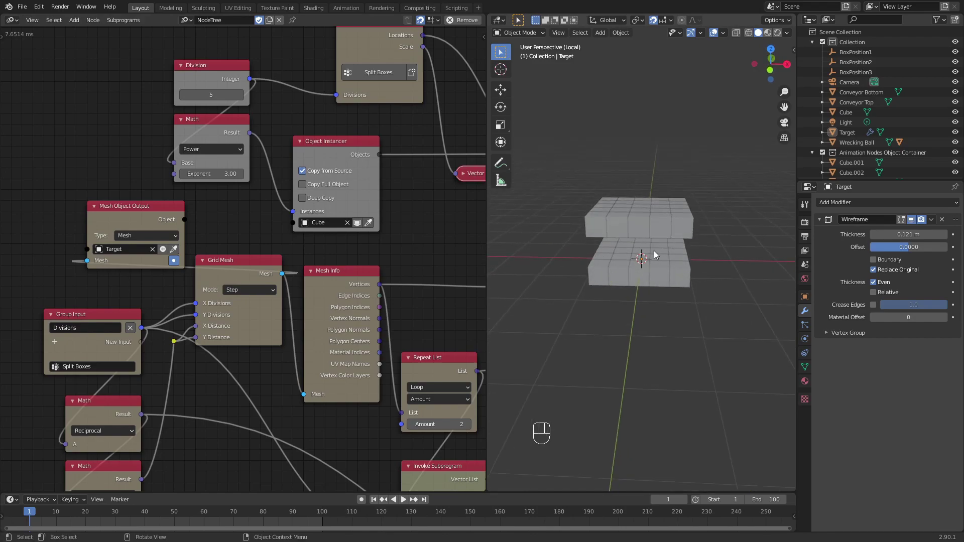
{"action": "left_click", "coordinate": [185, 95]}
{"action": "left_click", "coordinate": [185, 95]}
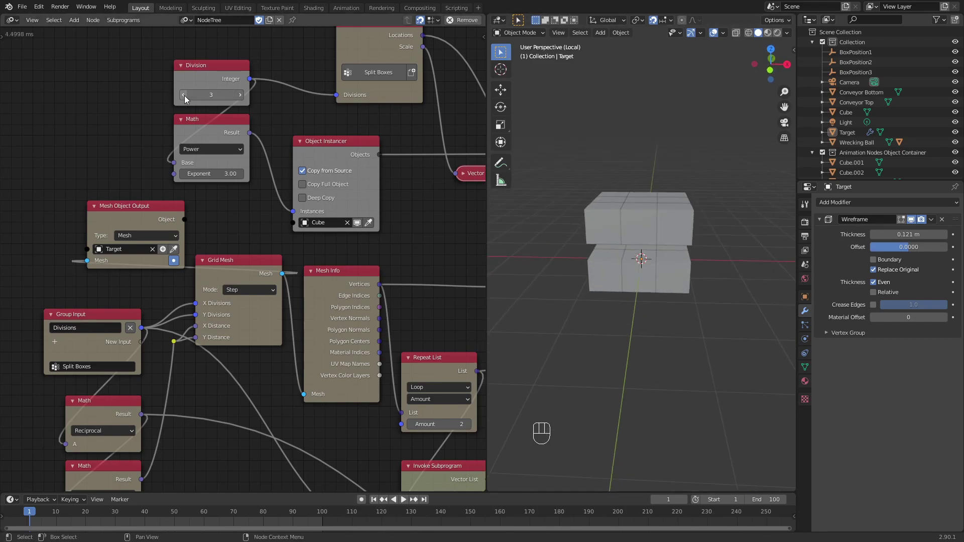
{"action": "left_click", "coordinate": [185, 95]}
{"action": "left_click", "coordinate": [241, 95]}
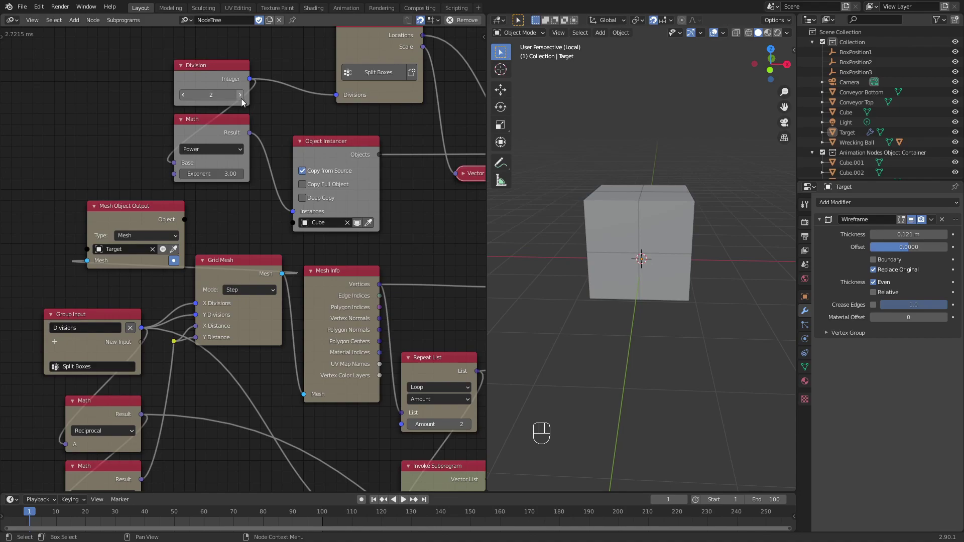
{"action": "middle_click_drag", "start_coordinate": [515, 305], "coordinate": [648, 259]}
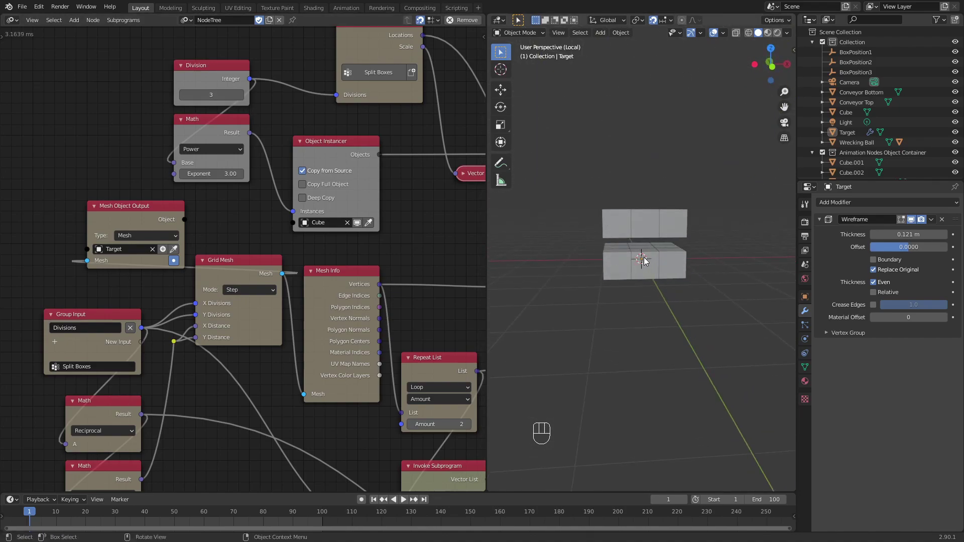
{"action": "scroll", "coordinate": [645, 263], "scroll_direction": "down", "scroll_amount": 2}
{"action": "scroll", "coordinate": [645, 263], "scroll_direction": "up", "scroll_amount": 2}
{"action": "middle_click_drag", "start_coordinate": [654, 262], "coordinate": [639, 255]}
{"action": "scroll", "coordinate": [351, 423], "scroll_direction": "up", "scroll_amount": 1}
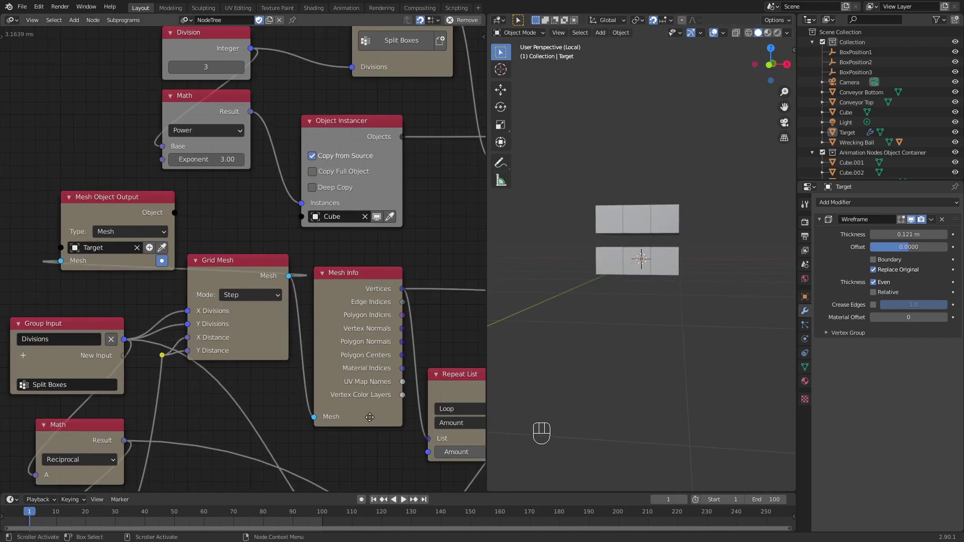
Connect the Group Input's Divisions output to the Amount input of the Repeat List node.
{"action": "middle_click_drag", "start_coordinate": [372, 417], "coordinate": [294, 303]}
{"action": "scroll", "coordinate": [348, 348], "scroll_direction": "down", "scroll_amount": 3}
{"action": "middle_click_drag", "start_coordinate": [361, 359], "coordinate": [335, 296]}
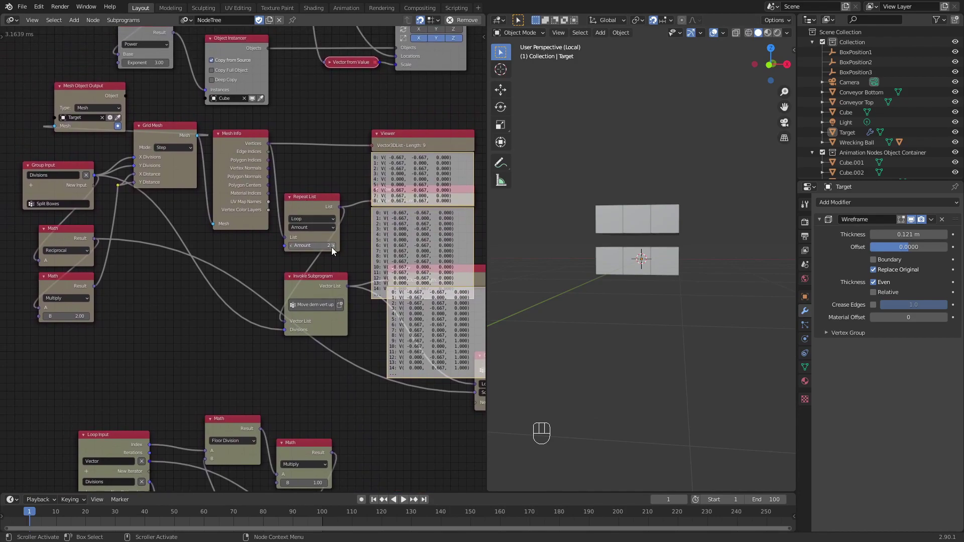
{"action": "scroll", "coordinate": [331, 251], "scroll_direction": "up", "scroll_amount": 1}
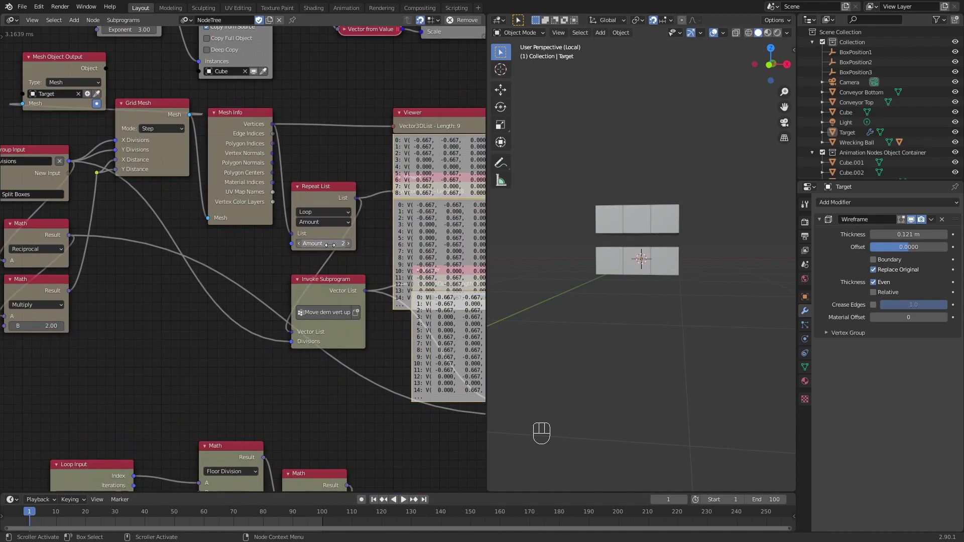
{"action": "scroll", "coordinate": [435, 245], "scroll_direction": "up", "scroll_amount": 1}
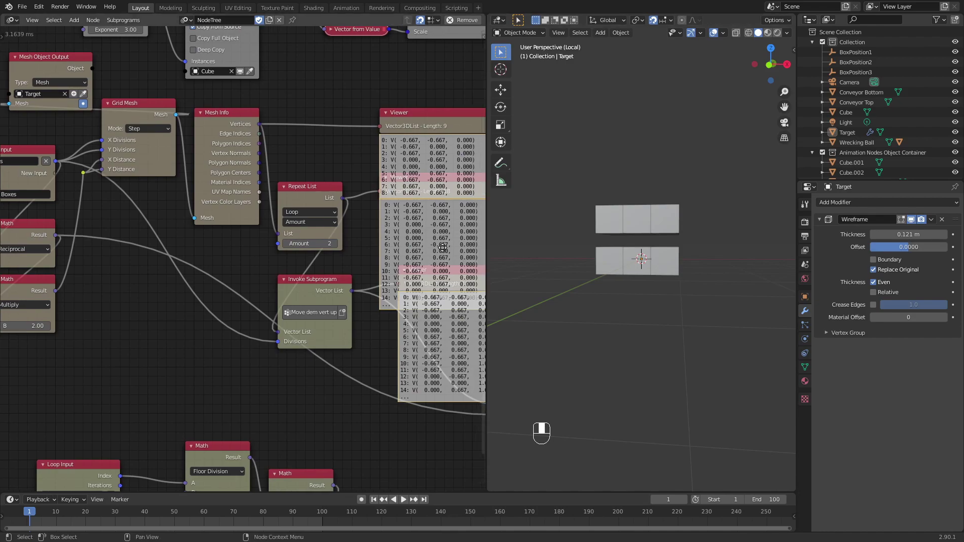
{"action": "middle_click_drag", "start_coordinate": [313, 256], "coordinate": [358, 272]}
{"action": "middle_click_drag", "start_coordinate": [668, 253], "coordinate": [634, 230]}
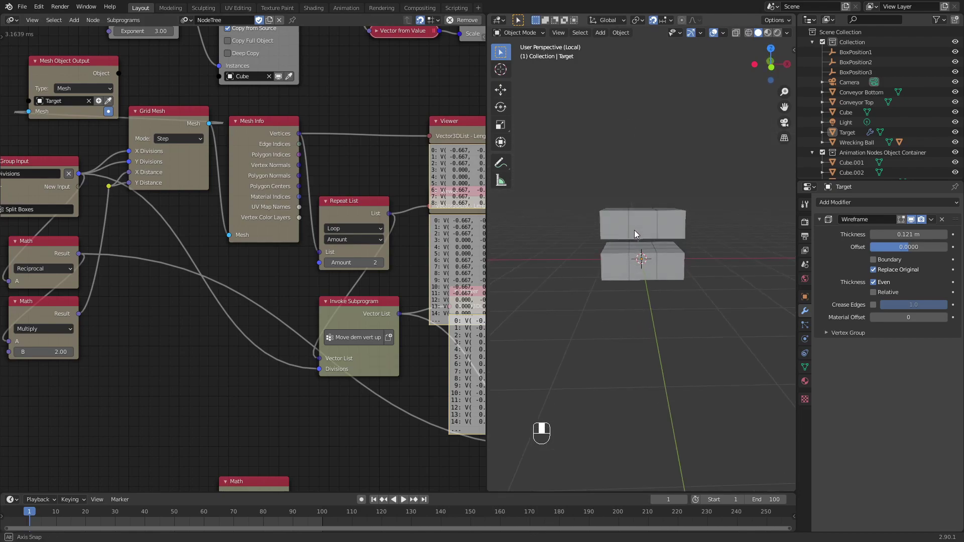
{"action": "scroll", "coordinate": [215, 211], "scroll_direction": "down", "scroll_amount": 1}
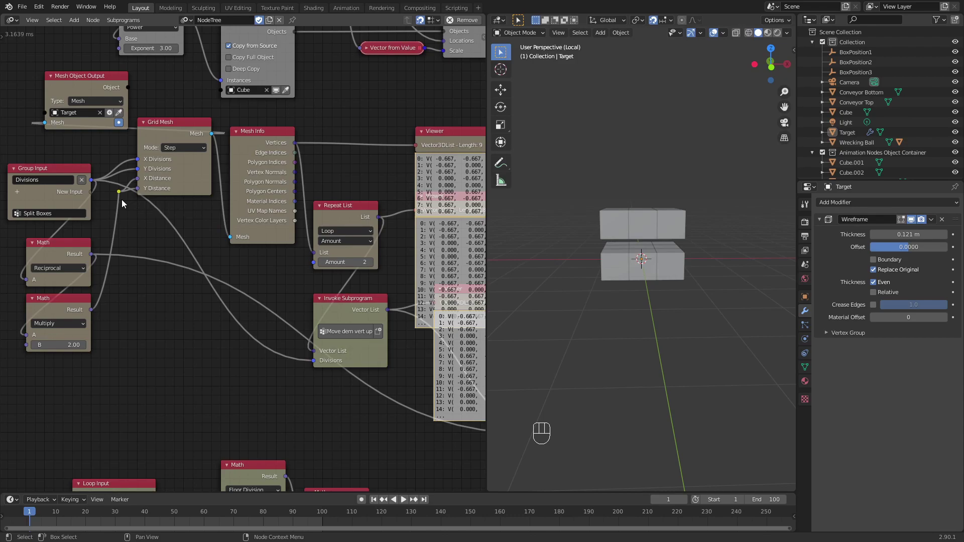
{"action": "left_click_drag", "start_coordinate": [92, 181], "coordinate": [312, 262]}
Examine the vertical spacing between the stacked box layers in the viewport and the nodes that produce it.
{"action": "middle_click_drag", "start_coordinate": [511, 238], "coordinate": [607, 232]}
{"action": "middle_click_drag", "start_coordinate": [397, 338], "coordinate": [325, 298]}
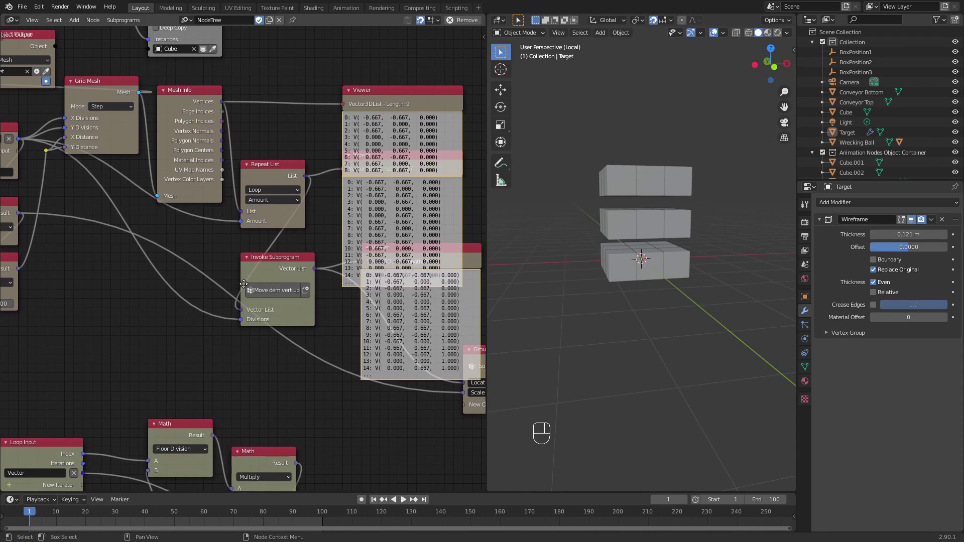
{"action": "middle_click_drag", "start_coordinate": [243, 286], "coordinate": [279, 270]}
{"action": "scroll", "coordinate": [270, 285], "scroll_direction": "down", "scroll_amount": 3}
{"action": "scroll", "coordinate": [287, 289], "scroll_direction": "up", "scroll_amount": 2}
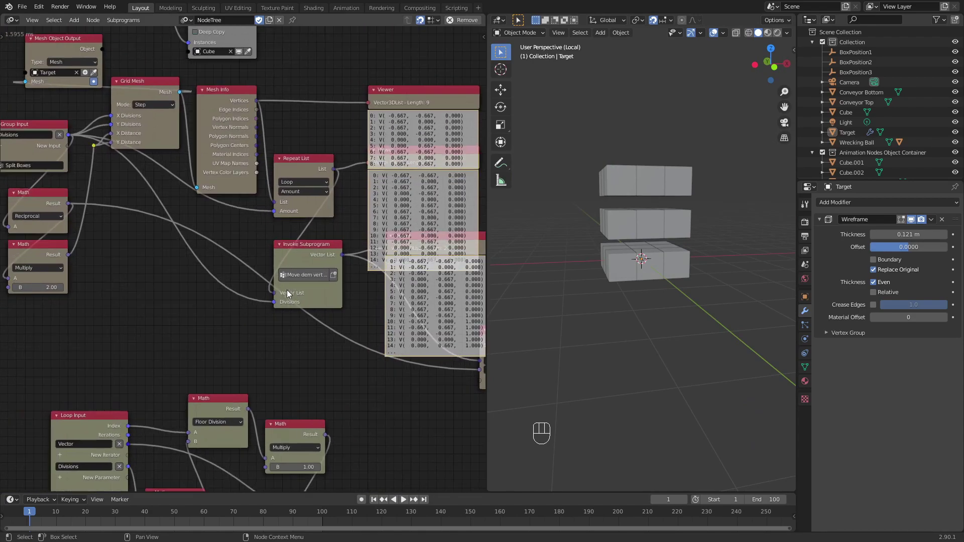
{"action": "mouse_move", "coordinate": [258, 294]}
{"action": "middle_mouse_down"}
{"action": "mouse_move", "coordinate": [261, 271]}
{"action": "mouse_move", "coordinate": [251, 277]}
{"action": "mouse_move", "coordinate": [266, 276]}
{"action": "middle_mouse_up"}
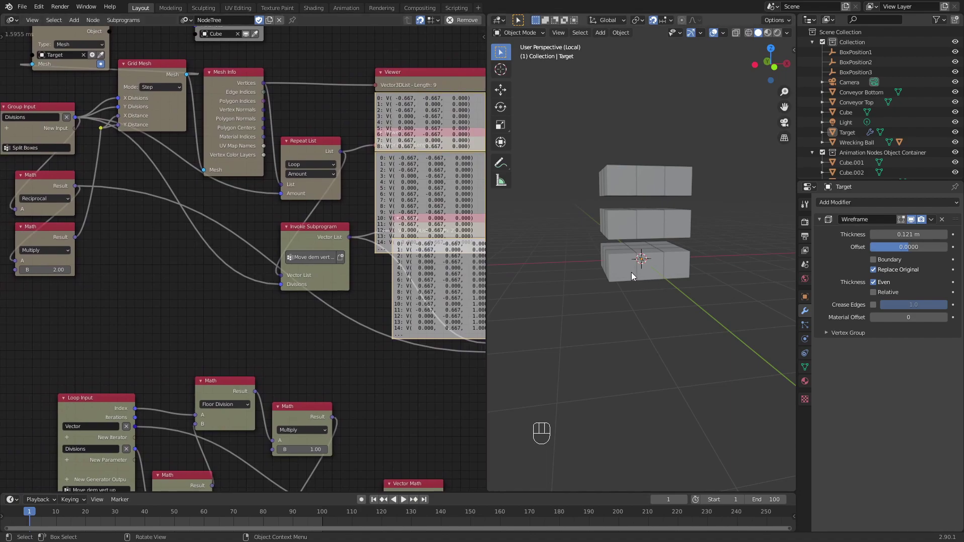
{"action": "scroll", "coordinate": [642, 260], "scroll_direction": "up", "scroll_amount": 5}
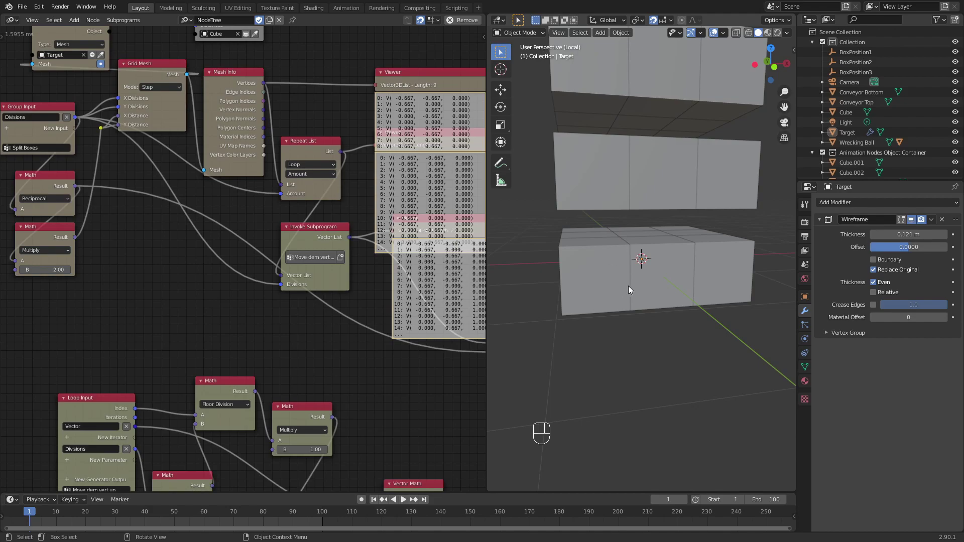
{"action": "middle_click_drag", "start_coordinate": [628, 286], "coordinate": [622, 276]}
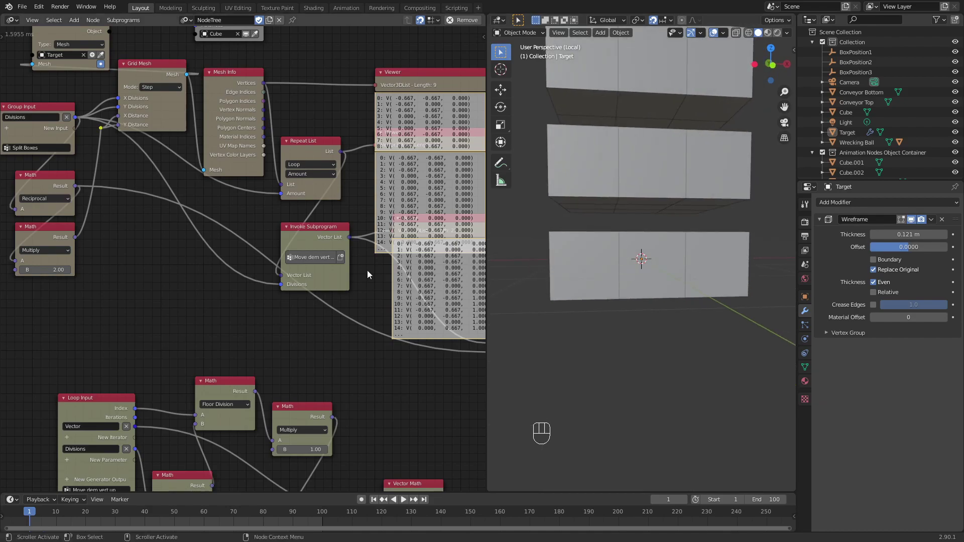
Label the Multiply node below the Reciprocal node as Spacing.
{"action": "left_click", "coordinate": [36, 239]}
{"action": "middle_click_drag", "start_coordinate": [136, 248], "coordinate": [212, 258]}
{"action": "scroll", "coordinate": [189, 257], "scroll_direction": "up", "scroll_amount": 3}
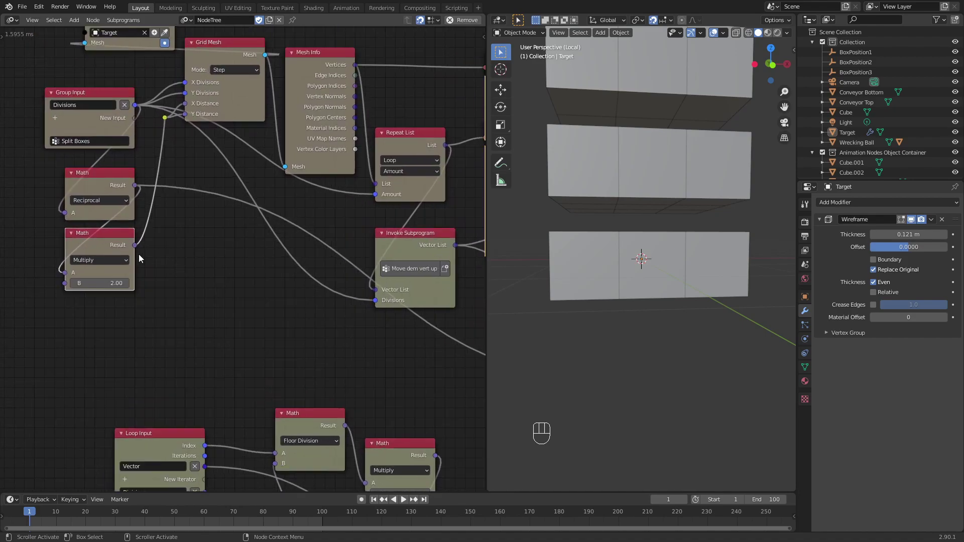
{"action": "key", "text": "n"}
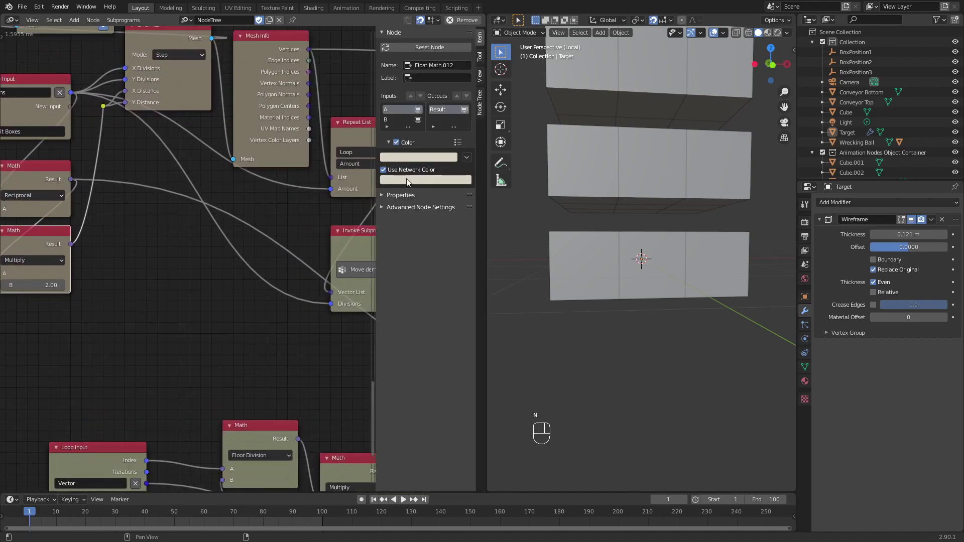
{"action": "left_click", "coordinate": [430, 77]}
{"action": "type", "text": "Spacing"}
{"action": "key", "text": "Return"}
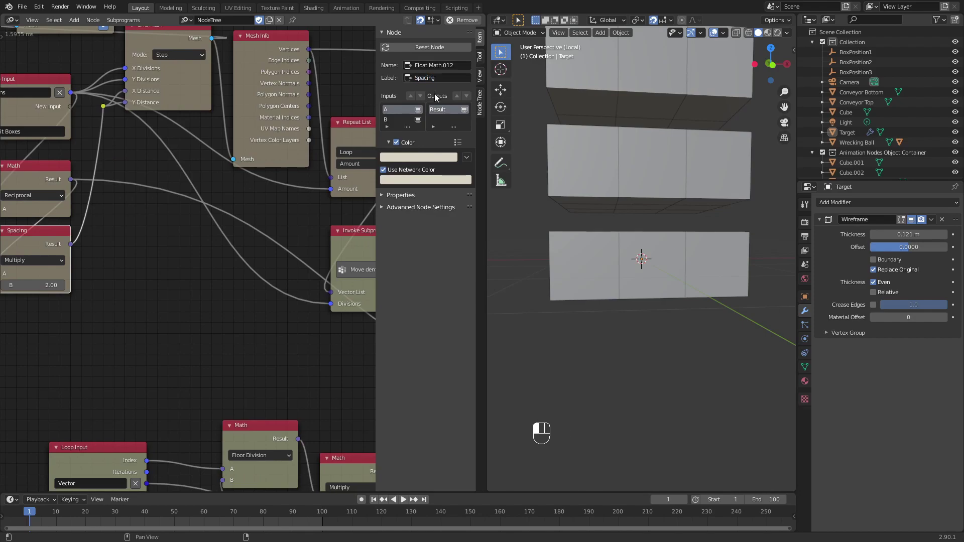
{"action": "key", "text": "n"}
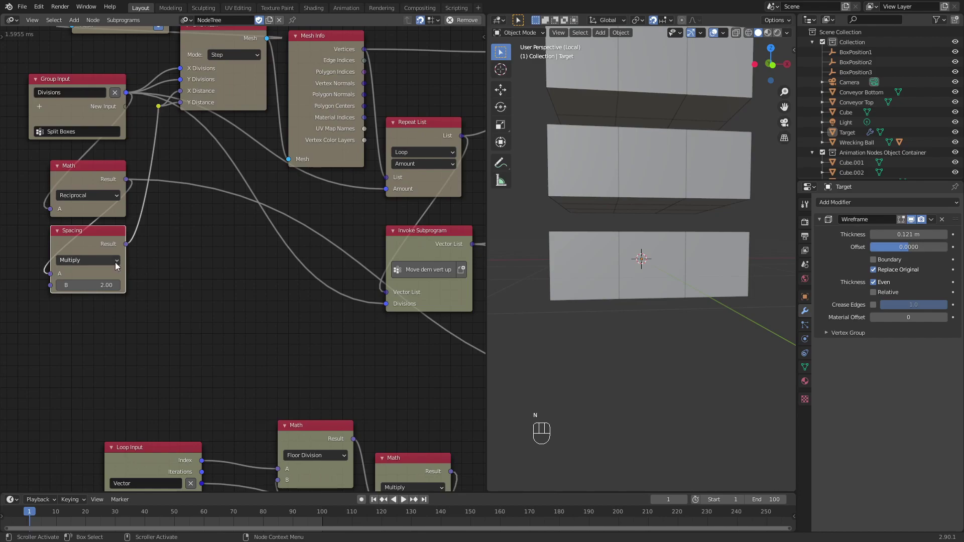
Add a Float parameter to the Move dem vert up Loop Input node and rename it Spacing.
{"action": "middle_click_drag", "start_coordinate": [220, 264], "coordinate": [183, 244]}
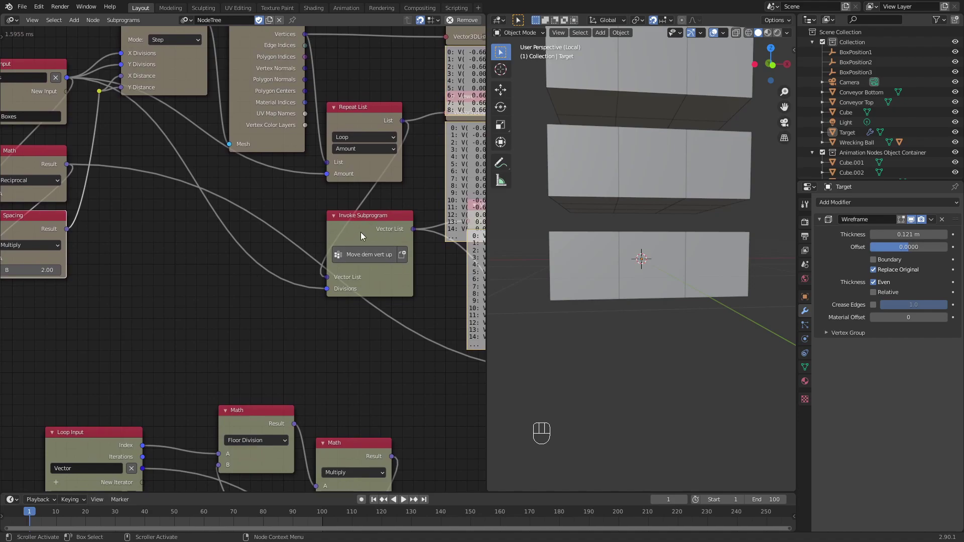
{"action": "scroll", "coordinate": [374, 236], "scroll_direction": "up", "scroll_amount": 2}
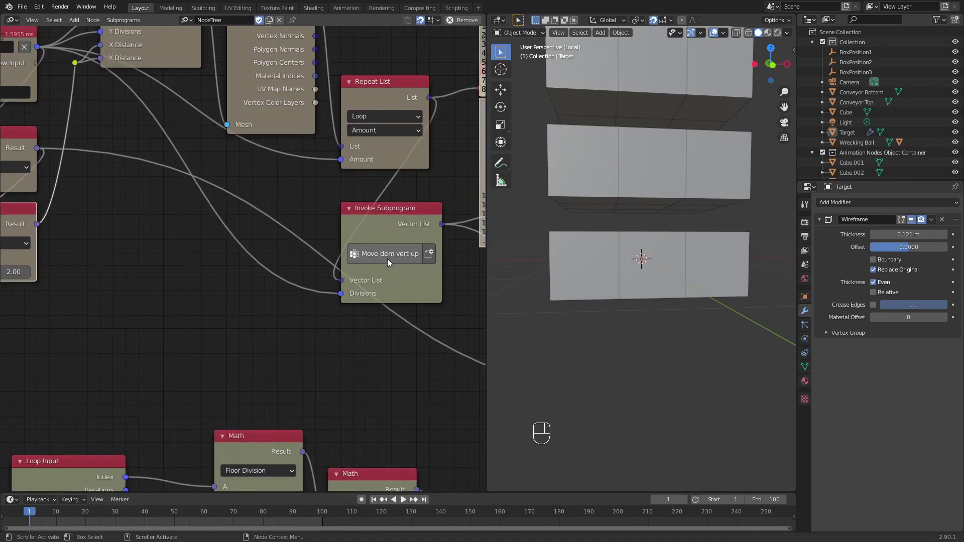
{"action": "middle_click_drag", "start_coordinate": [396, 260], "coordinate": [398, 178]}
{"action": "scroll", "coordinate": [261, 330], "scroll_direction": "up", "scroll_amount": 3}
{"action": "scroll", "coordinate": [241, 323], "scroll_direction": "down", "scroll_amount": 3}
{"action": "middle_click_drag", "start_coordinate": [197, 353], "coordinate": [273, 224]}
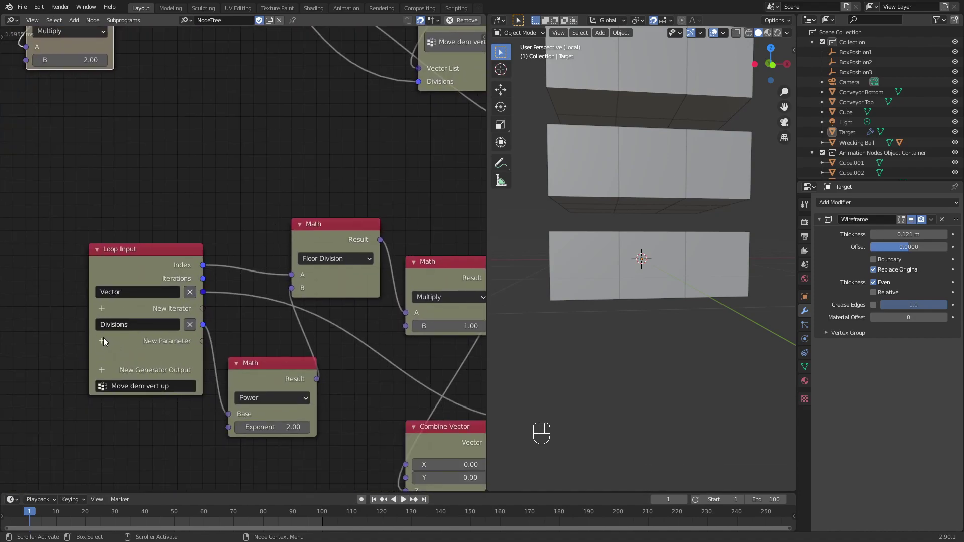
{"action": "left_click", "coordinate": [103, 341]}
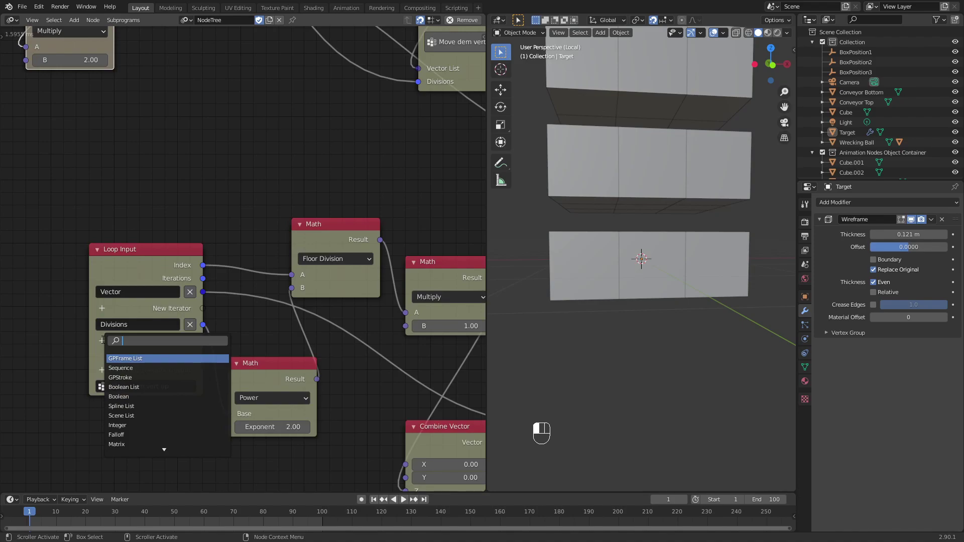
{"action": "type", "text": "float"}
{"action": "key", "text": "Return"}
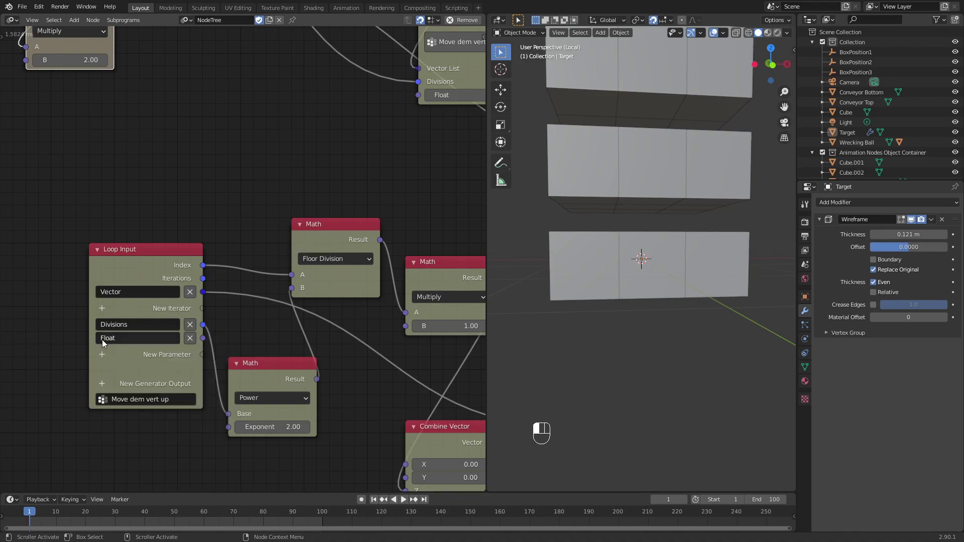
{"action": "left_click", "coordinate": [101, 340]}
{"action": "type", "text": "Spacing"}
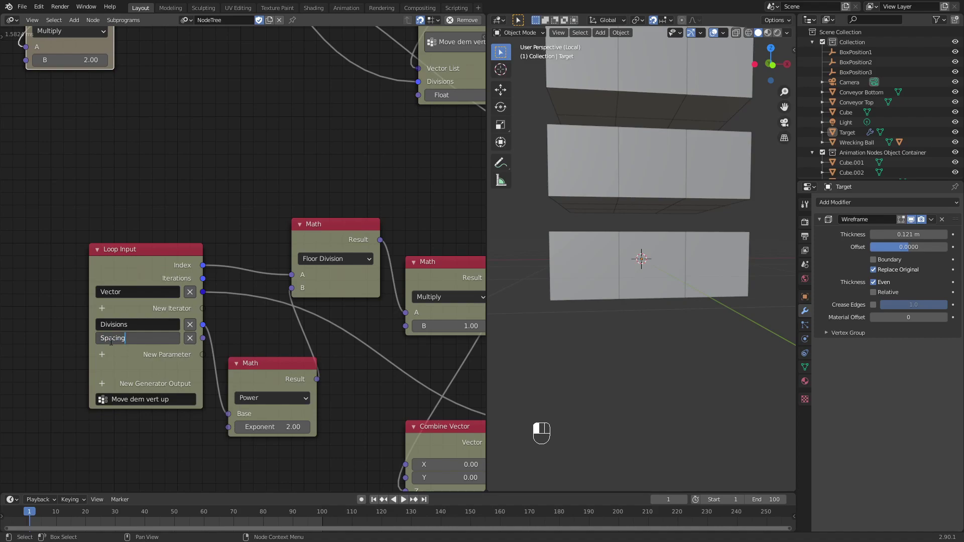
{"action": "key", "text": "Return"}
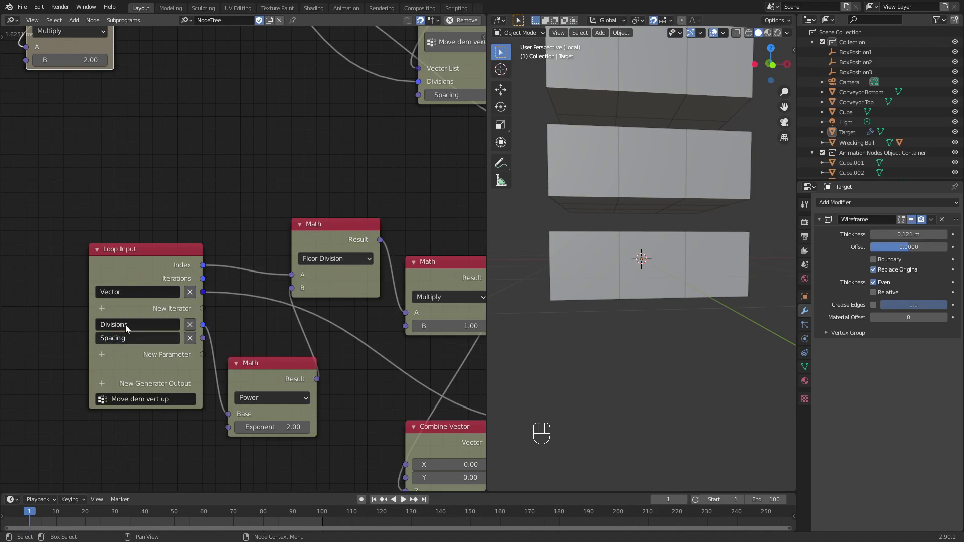
Connect the Spacing node's Result to the Invoke Subprogram's Spacing input, and Loop Input's Spacing to input B of the loop's Multiply node.
{"action": "middle_click_drag", "start_coordinate": [212, 94], "coordinate": [164, 166]}
{"action": "left_click_drag", "start_coordinate": [70, 88], "coordinate": [370, 166]}
{"action": "middle_click_drag", "start_coordinate": [305, 275], "coordinate": [308, 101]}
{"action": "middle_click_drag", "start_coordinate": [395, 233], "coordinate": [373, 221]}
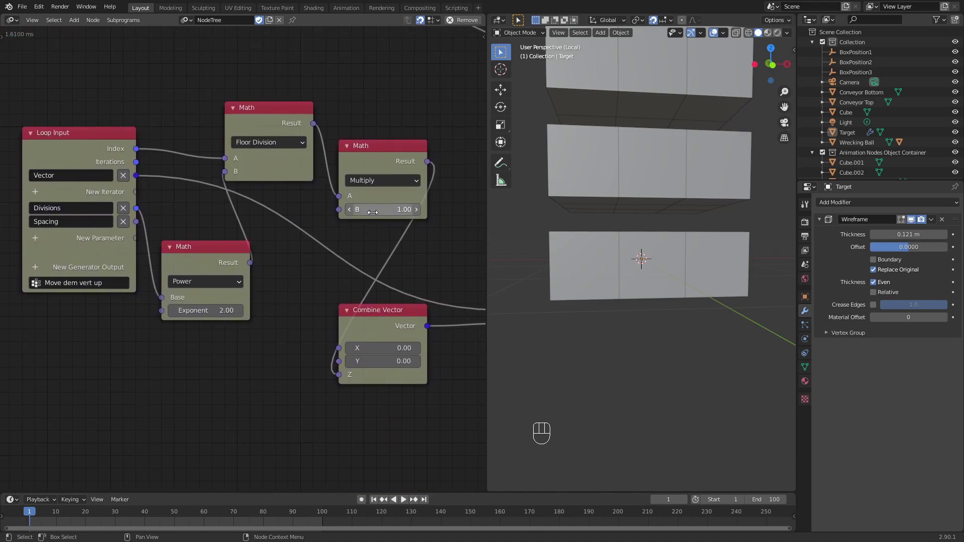
{"action": "left_click_drag", "start_coordinate": [137, 221], "coordinate": [339, 211]}
Inspect the vertically split cube in the viewport together with the loop's node setup.
{"action": "middle_click_drag", "start_coordinate": [642, 237], "coordinate": [683, 259]}
{"action": "scroll", "coordinate": [683, 259], "scroll_direction": "down", "scroll_amount": 5}
{"action": "scroll", "coordinate": [673, 259], "scroll_direction": "up", "scroll_amount": 1}
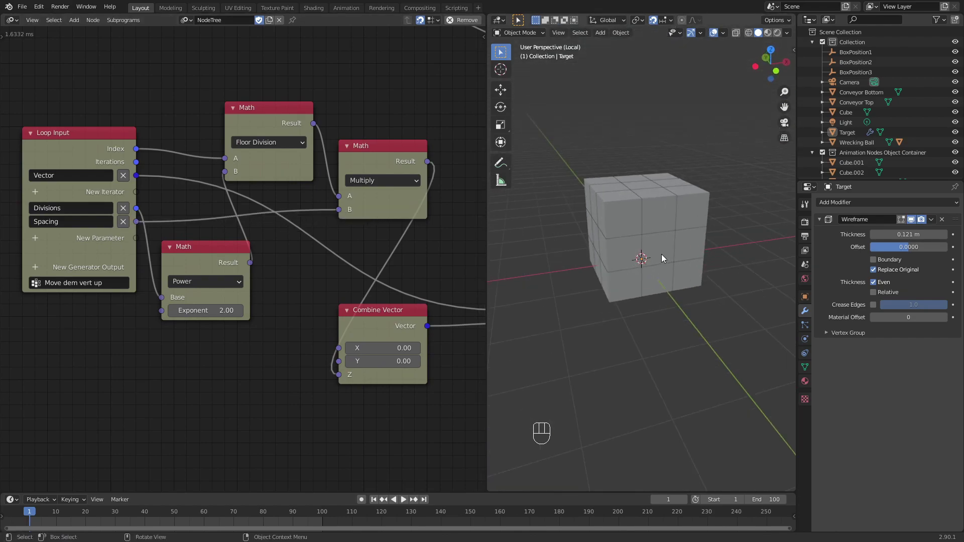
{"action": "scroll", "coordinate": [638, 259], "scroll_direction": "down", "scroll_amount": 1}
{"action": "scroll", "coordinate": [284, 234], "scroll_direction": "down", "scroll_amount": 2}
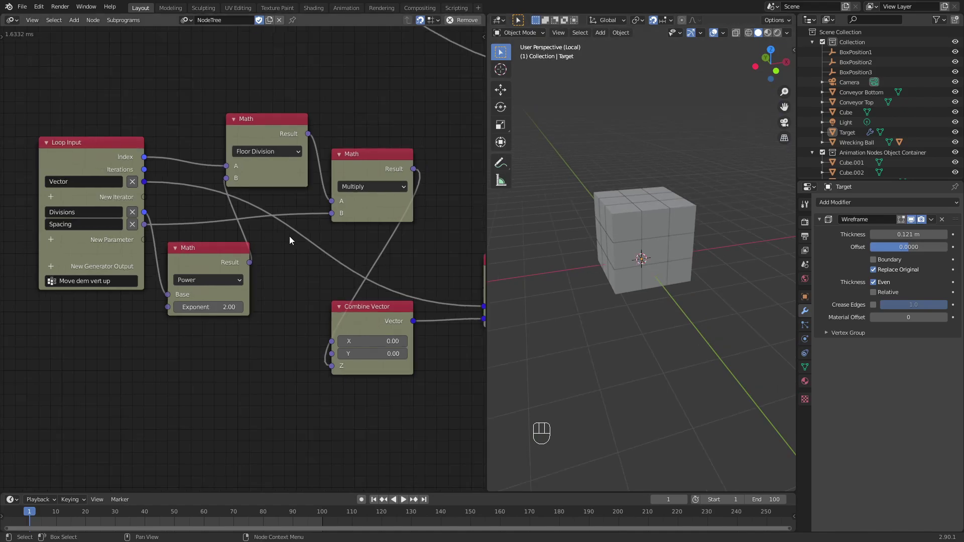
{"action": "middle_click_drag", "start_coordinate": [660, 247], "coordinate": [657, 252]}
{"action": "scroll", "coordinate": [298, 238], "scroll_direction": "down", "scroll_amount": 2}
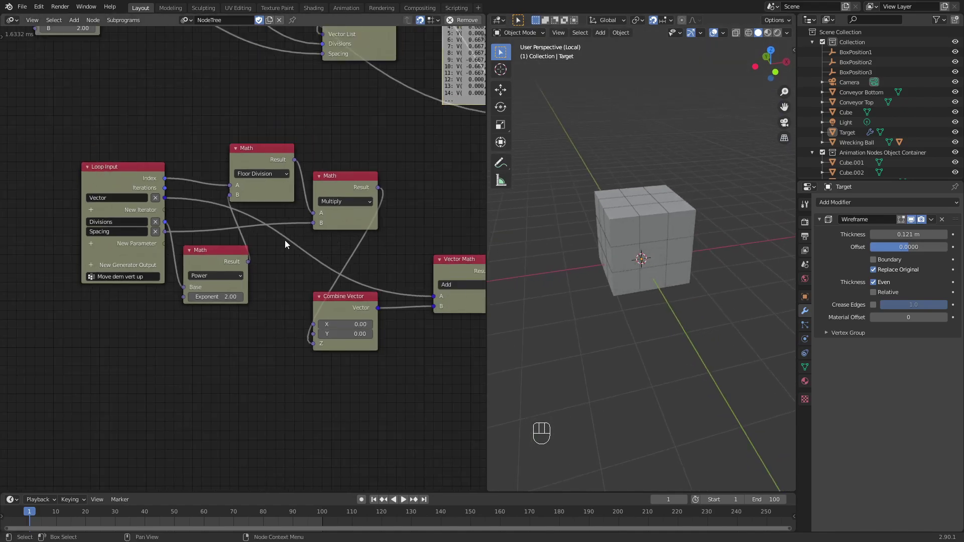
Arrange the Move dem vert up loop nodes into a tidy row following Loop Input in processing order.
{"action": "scroll", "coordinate": [260, 180], "scroll_direction": "down", "scroll_amount": 2}
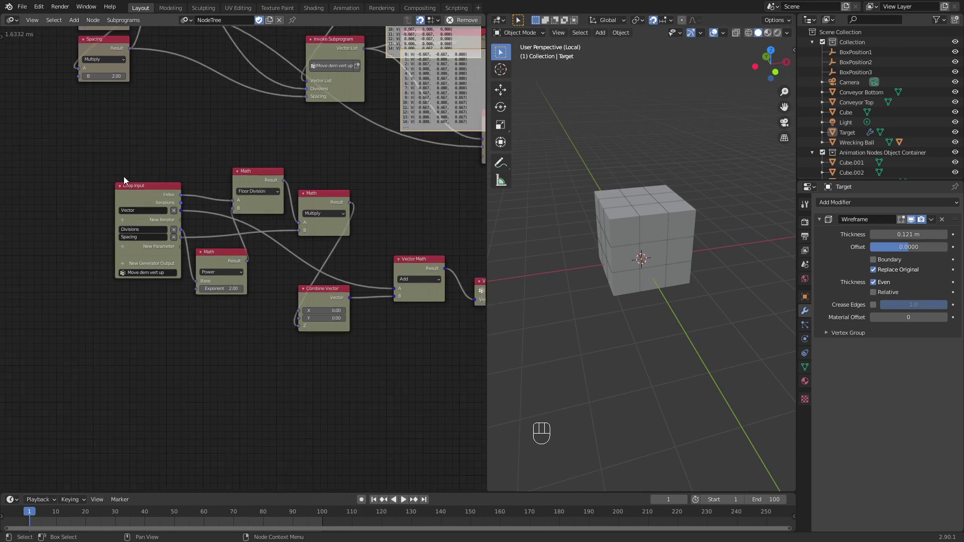
{"action": "left_click_drag", "start_coordinate": [123, 179], "coordinate": [56, 209]}
{"action": "left_click_drag", "start_coordinate": [214, 255], "coordinate": [149, 167]}
{"action": "left_click_drag", "start_coordinate": [261, 171], "coordinate": [224, 170]}
{"action": "left_click_drag", "start_coordinate": [329, 202], "coordinate": [292, 187]}
{"action": "left_click_drag", "start_coordinate": [317, 289], "coordinate": [346, 202]}
{"action": "left_click_drag", "start_coordinate": [412, 260], "coordinate": [406, 230]}
{"action": "middle_click_drag", "start_coordinate": [452, 275], "coordinate": [357, 272]}
{"action": "left_click", "coordinate": [393, 279]}
{"action": "middle_click_drag", "start_coordinate": [226, 293], "coordinate": [294, 297]}
Add a Frame below the loop nodes and place the whole Move dem vert up loop inside it.
{"action": "left_click_drag", "start_coordinate": [446, 341], "coordinate": [32, 189]}
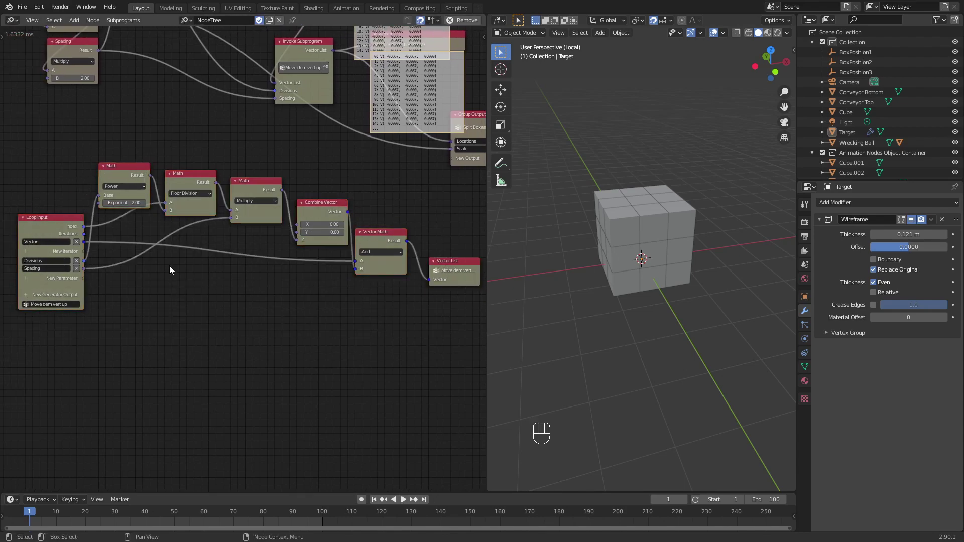
{"action": "left_click", "coordinate": [73, 20]}
{"action": "mouse_move", "coordinate": [98, 330]}
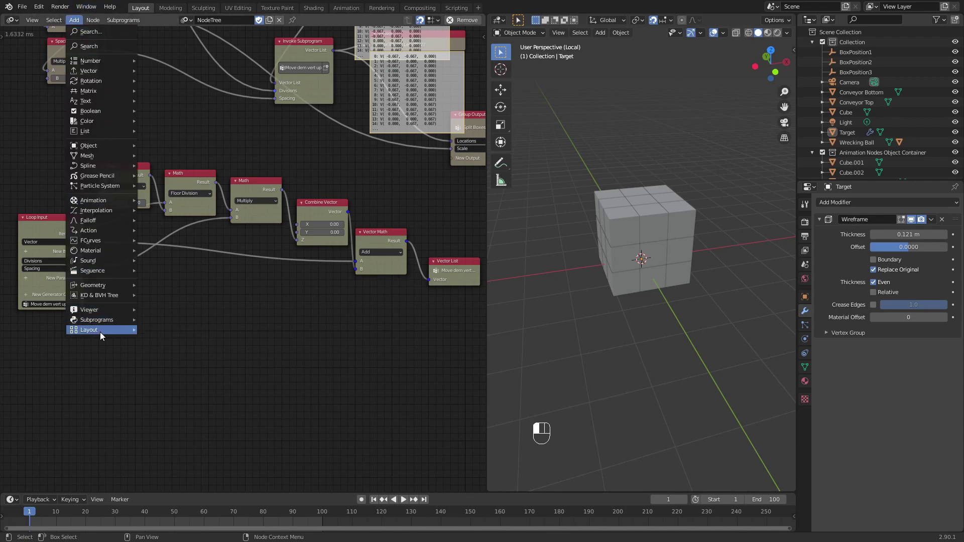
{"action": "left_click", "coordinate": [161, 330]}
{"action": "left_click", "coordinate": [211, 331]}
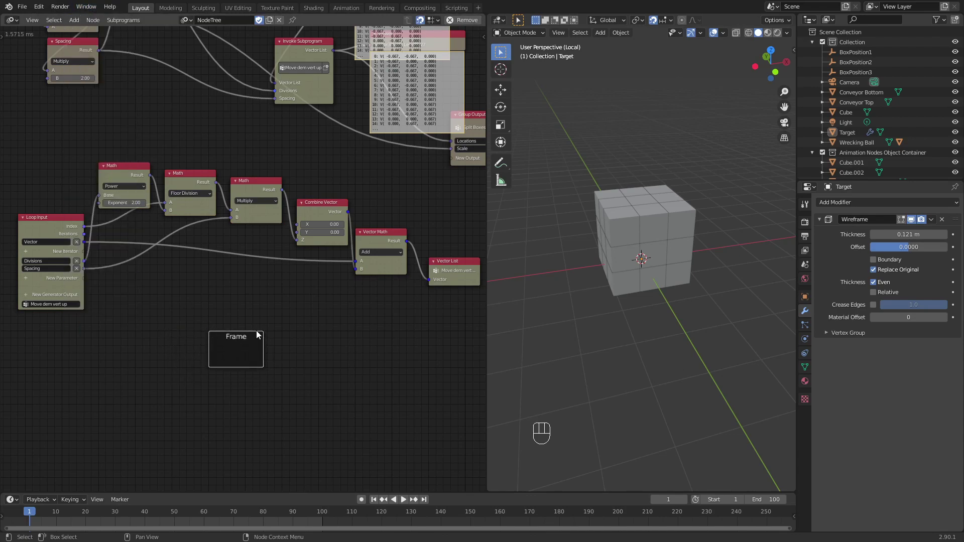
{"action": "left_click_drag", "start_coordinate": [425, 316], "coordinate": [20, 204]}
{"action": "key", "text": "g"}
{"action": "left_click", "coordinate": [219, 348]}
{"action": "middle_click_drag", "start_coordinate": [334, 336], "coordinate": [228, 272]}
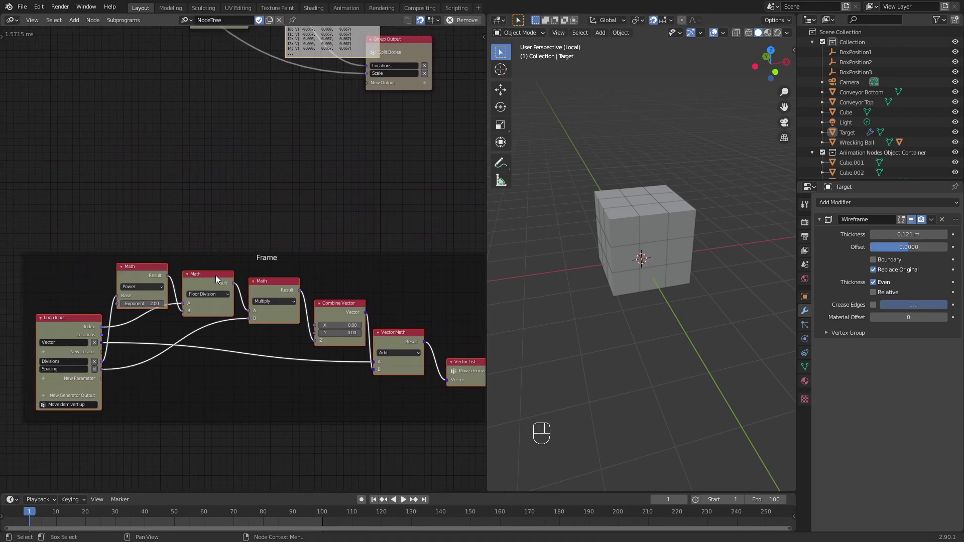
Label the new frame around the loop nodes "Move dem verts up".
{"action": "key", "text": "n"}
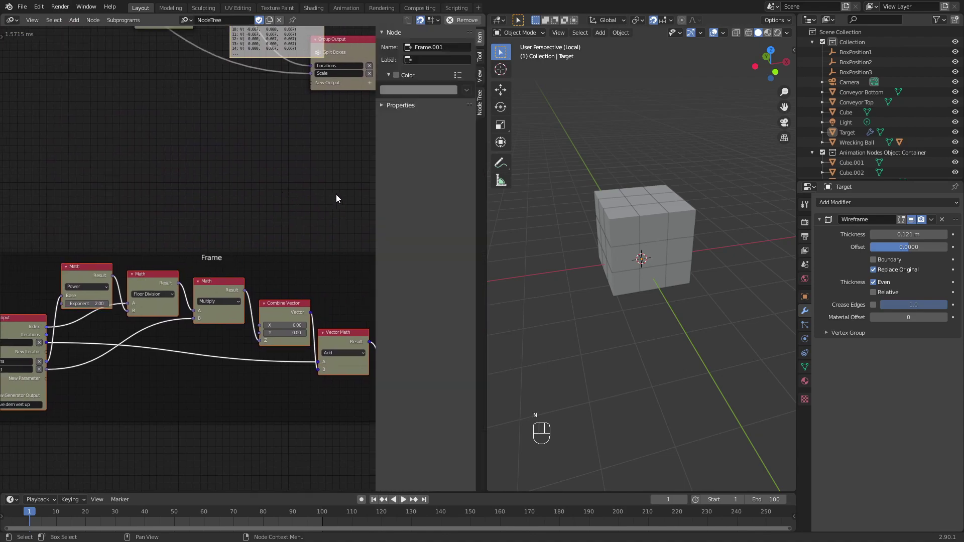
{"action": "left_click", "coordinate": [419, 60]}
{"action": "type", "text": "Move dem verts up"}
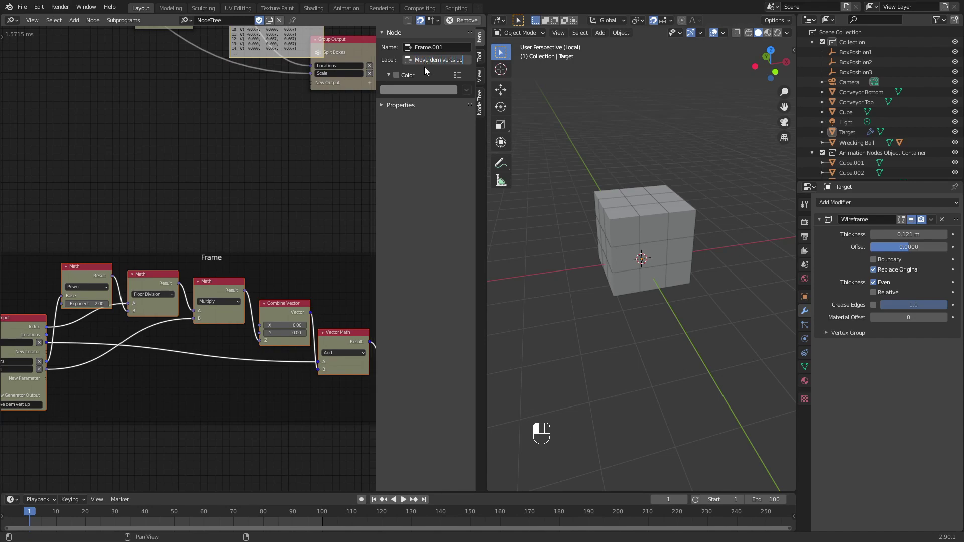
{"action": "key", "text": "Return"}
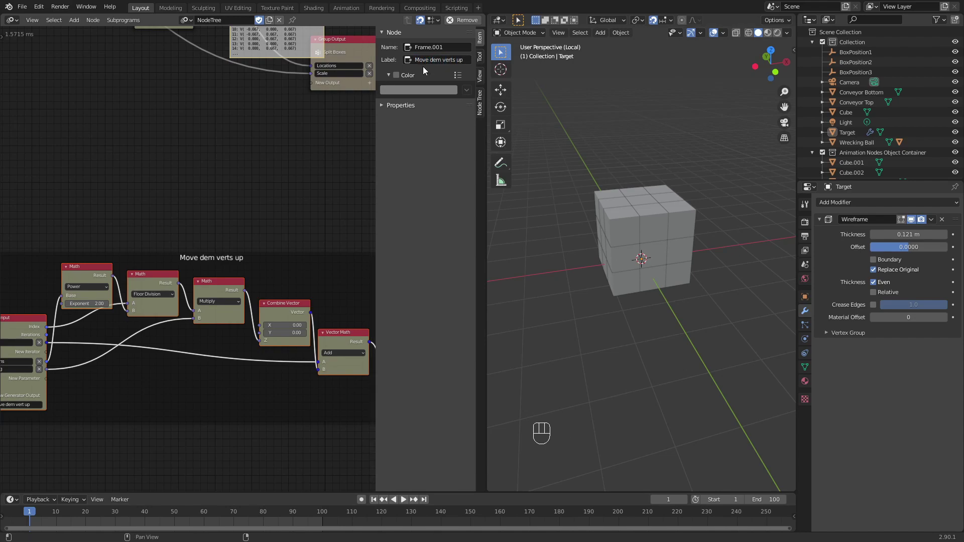
Delete the three Viewer nodes overlapping beside the Split Boxes subprogram's Invoke Subprogram node.
{"action": "scroll", "coordinate": [210, 214], "scroll_direction": "down", "scroll_amount": 1}
{"action": "middle_click_drag", "start_coordinate": [207, 114], "coordinate": [227, 320]}
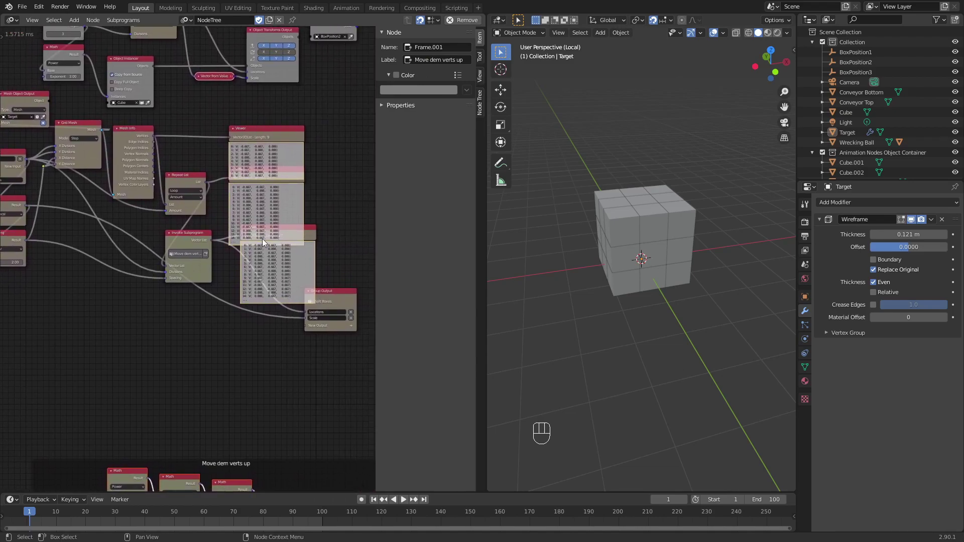
{"action": "left_click", "coordinate": [283, 137]}
{"action": "key", "text": "x"}
{"action": "key", "text": "x"}
{"action": "key", "text": "x"}
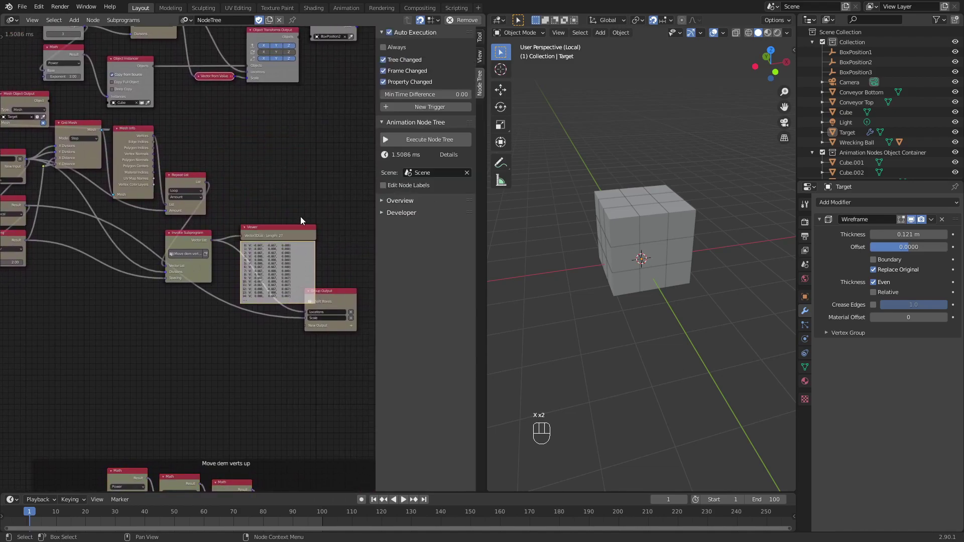
Delete the Mesh Object Output node that writes the grid mesh to Target.
{"action": "middle_click_drag", "start_coordinate": [247, 201], "coordinate": [336, 217]}
{"action": "scroll", "coordinate": [177, 202], "scroll_direction": "down", "scroll_amount": 2}
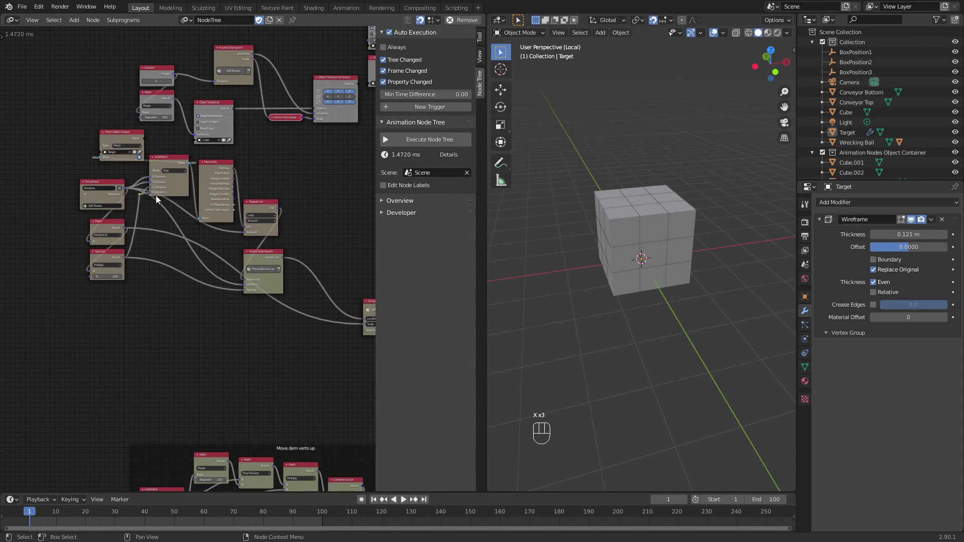
{"action": "left_click", "coordinate": [118, 139]}
{"action": "scroll", "coordinate": [120, 137], "scroll_direction": "up", "scroll_amount": 3}
{"action": "middle_click_drag", "start_coordinate": [93, 65], "coordinate": [123, 145]}
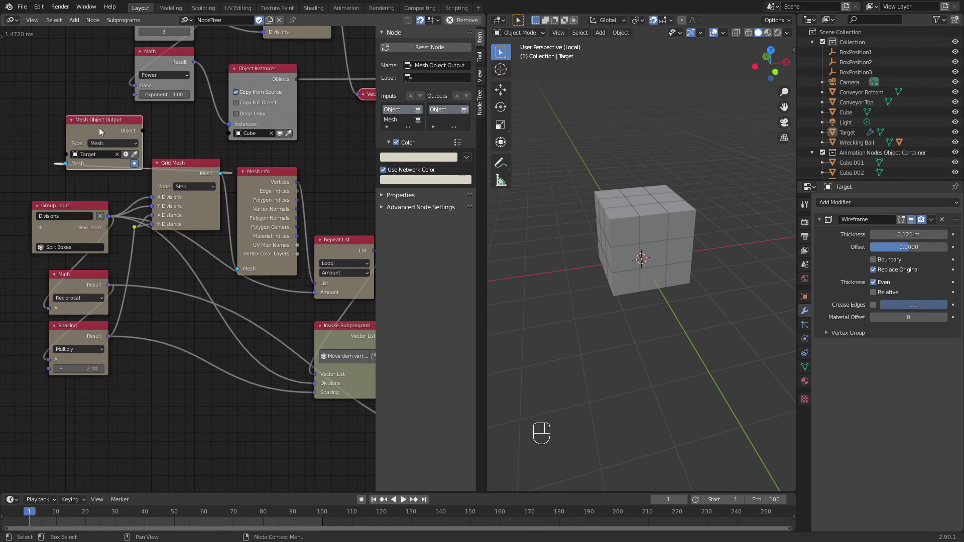
{"action": "key", "text": "x"}
Delete the Target object from the scene.
{"action": "left_click", "coordinate": [846, 136]}
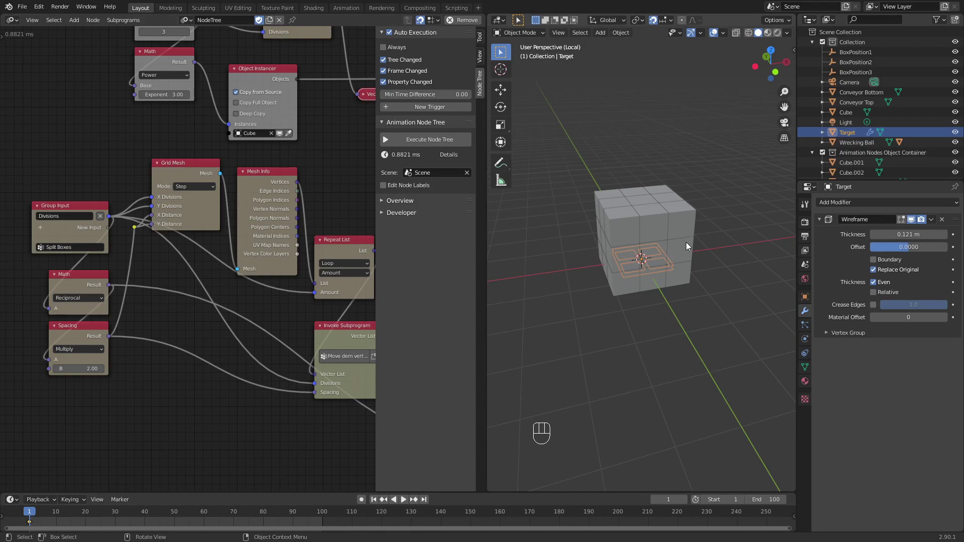
{"action": "key", "text": "x"}
{"action": "left_click", "coordinate": [653, 239]}
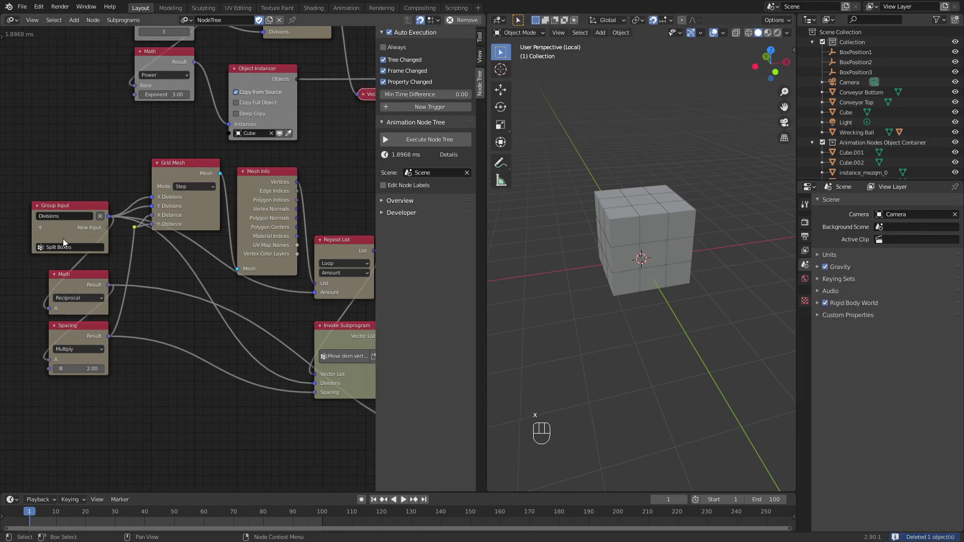
Reposition the Group Input, Grid Mesh and reroute nodes closer together, keeping the reroute's Spacing connection to Grid Mesh.
{"action": "left_click_drag", "start_coordinate": [68, 207], "coordinate": [90, 213]}
{"action": "mouse_move", "coordinate": [186, 176]}
{"action": "left_mouse_down"}
{"action": "mouse_move", "coordinate": [192, 167]}
{"action": "mouse_move", "coordinate": [182, 166]}
{"action": "mouse_move", "coordinate": [192, 170]}
{"action": "left_mouse_up"}
{"action": "left_click", "coordinate": [135, 227]}
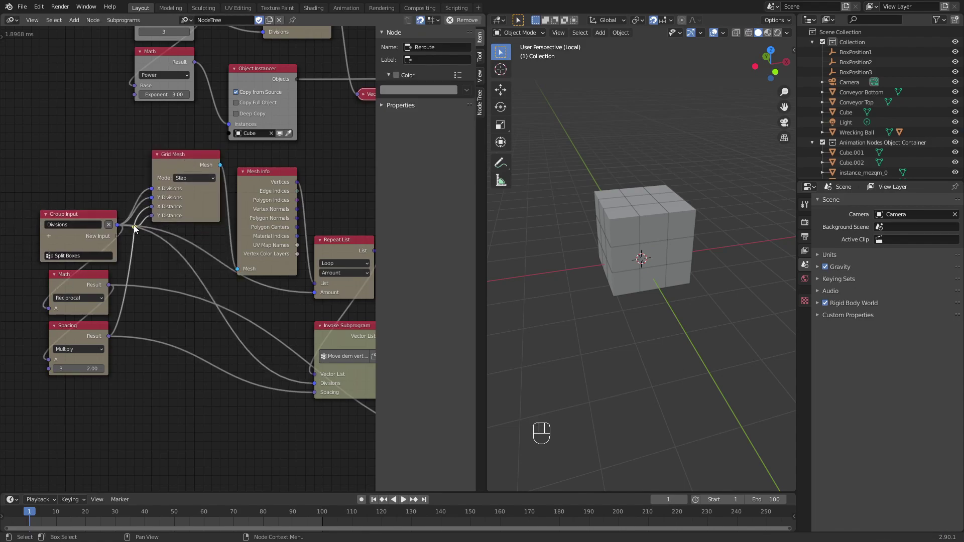
{"action": "key", "text": "g"}
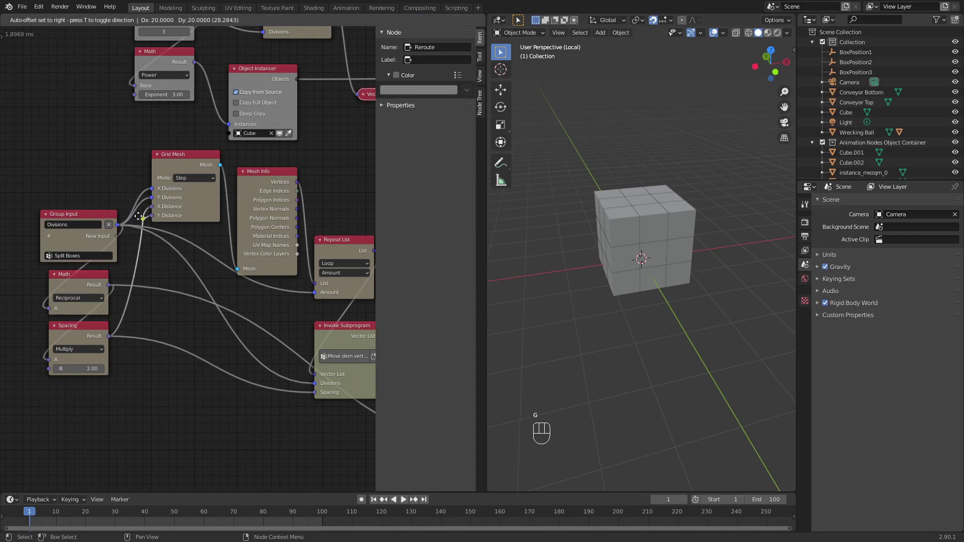
{"action": "left_click", "coordinate": [138, 217]}
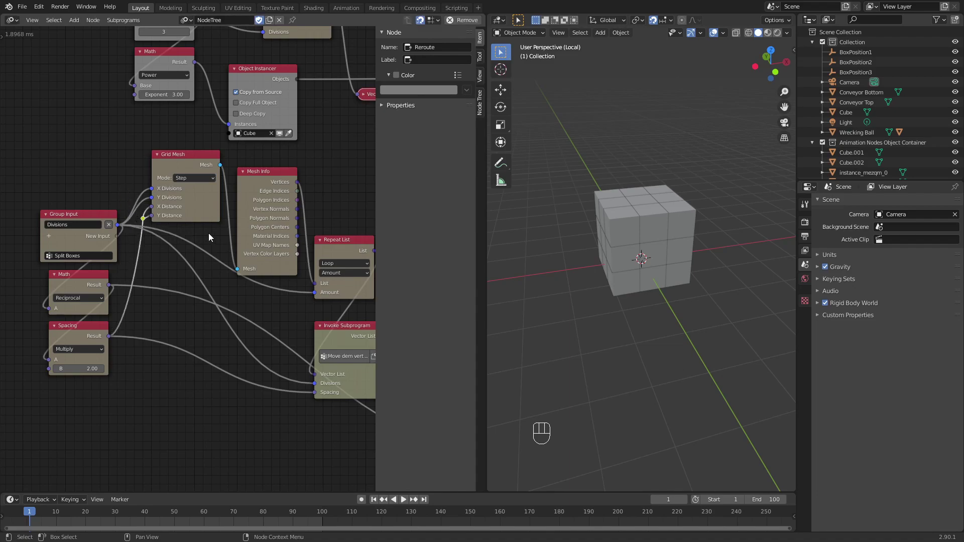
{"action": "key", "text": "x"}
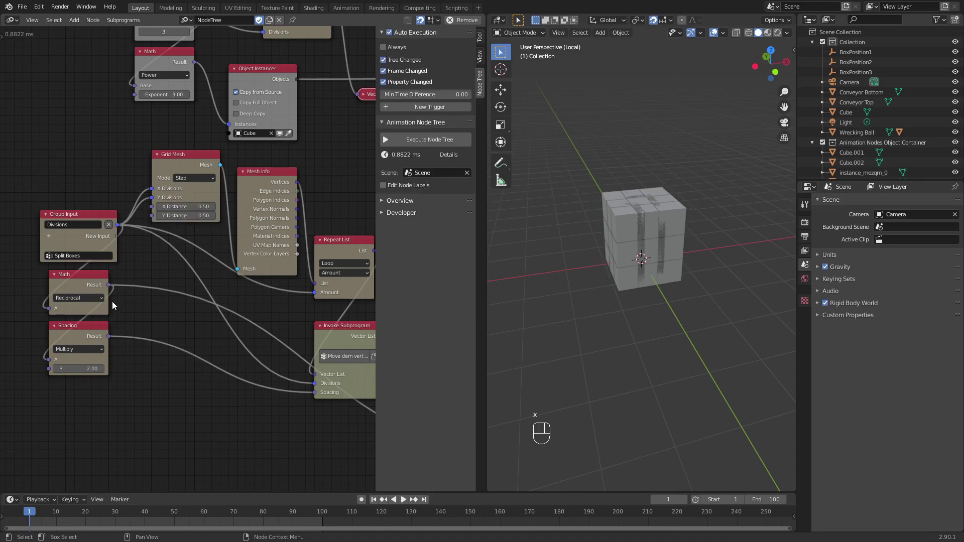
{"action": "key", "text": "ctrl+z"}
Line up the Mesh Info, Repeat List, Invoke Subprogram and Group Output nodes in a compact descending row.
{"action": "middle_click_drag", "start_coordinate": [268, 184], "coordinate": [197, 168]}
{"action": "left_click_drag", "start_coordinate": [197, 168], "coordinate": [189, 159]}
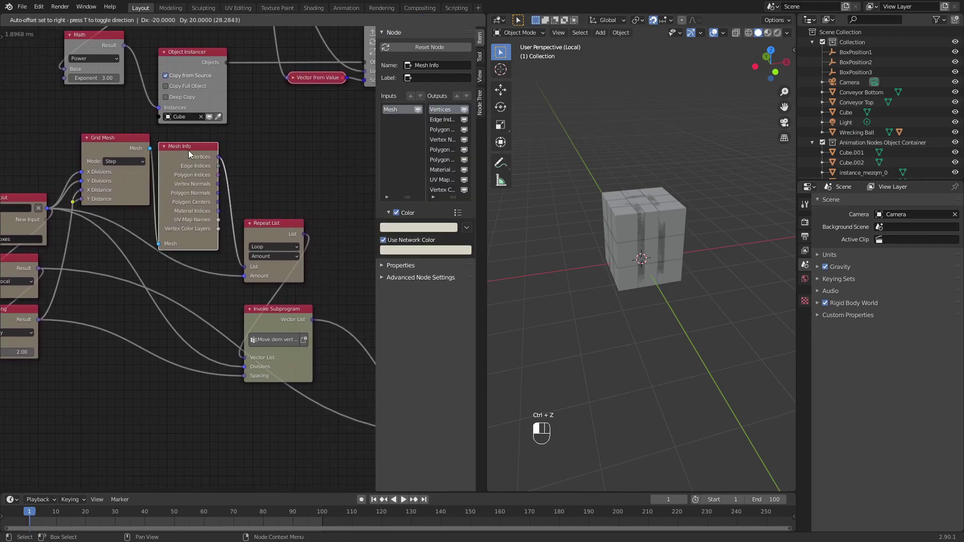
{"action": "left_click_drag", "start_coordinate": [275, 231], "coordinate": [259, 232]}
{"action": "left_click_drag", "start_coordinate": [275, 318], "coordinate": [336, 261]}
{"action": "middle_click_drag", "start_coordinate": [336, 263], "coordinate": [150, 222]}
{"action": "left_click_drag", "start_coordinate": [312, 358], "coordinate": [251, 279]}
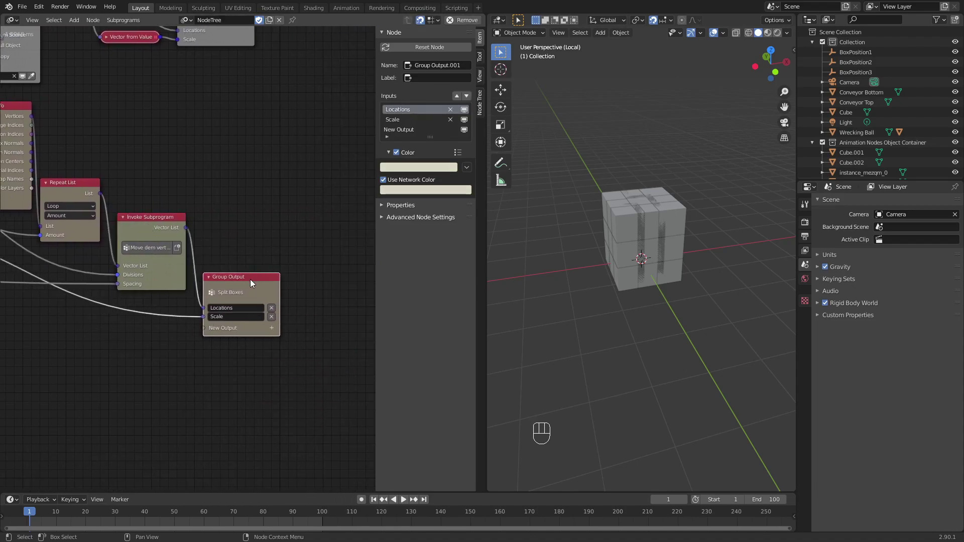
Add a second Frame in the empty space below the Split Boxes subprogram nodes.
{"action": "scroll", "coordinate": [270, 296], "scroll_direction": "down", "scroll_amount": 6}
{"action": "middle_click_drag", "start_coordinate": [19, 318], "coordinate": [191, 313]}
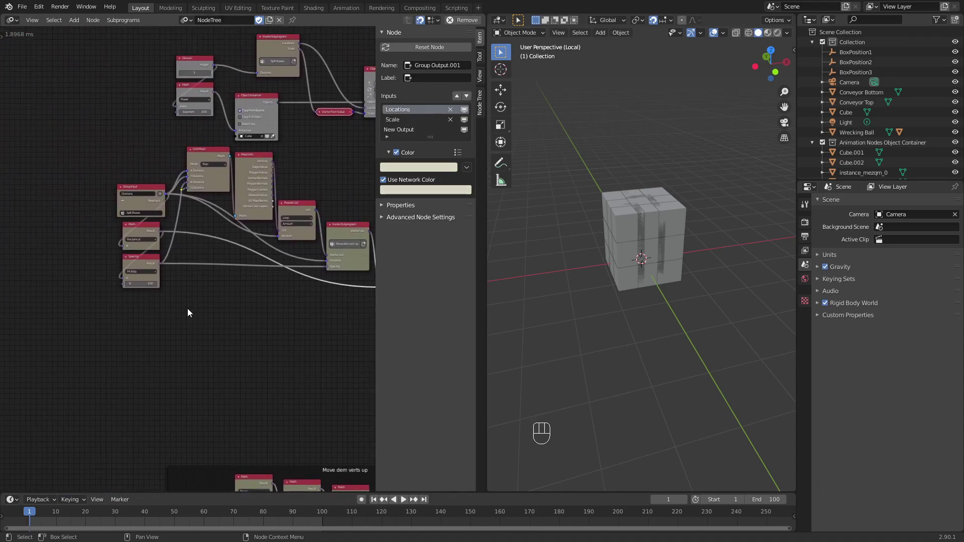
{"action": "scroll", "coordinate": [214, 294], "scroll_direction": "up", "scroll_amount": 2}
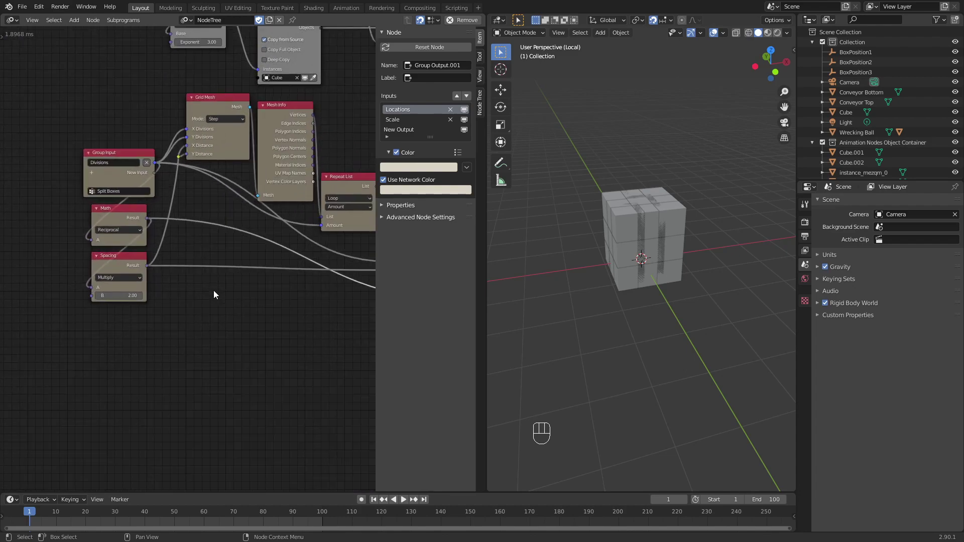
{"action": "scroll", "coordinate": [236, 233], "scroll_direction": "down", "scroll_amount": 1}
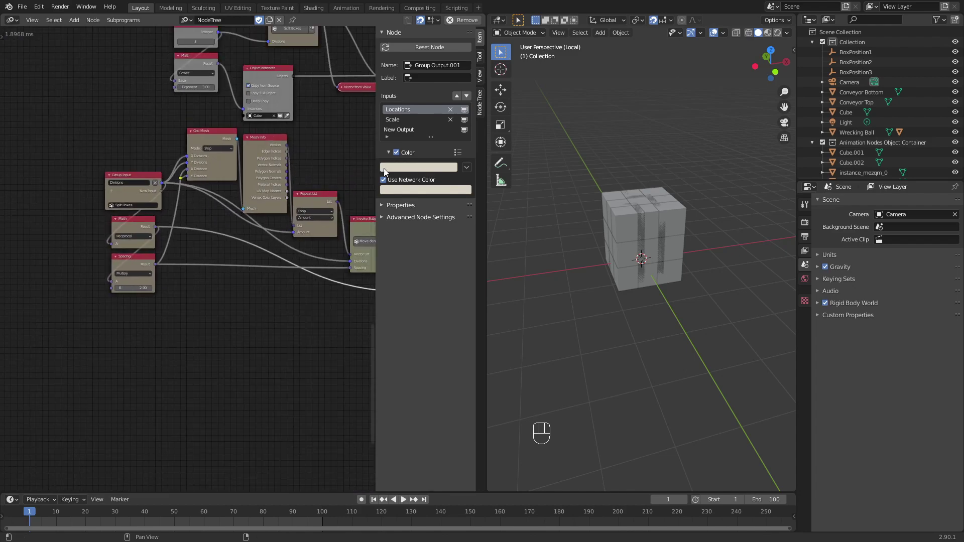
{"action": "left_click", "coordinate": [72, 22]}
{"action": "mouse_move", "coordinate": [120, 335]}
{"action": "left_click", "coordinate": [155, 331]}
{"action": "left_click", "coordinate": [170, 337]}
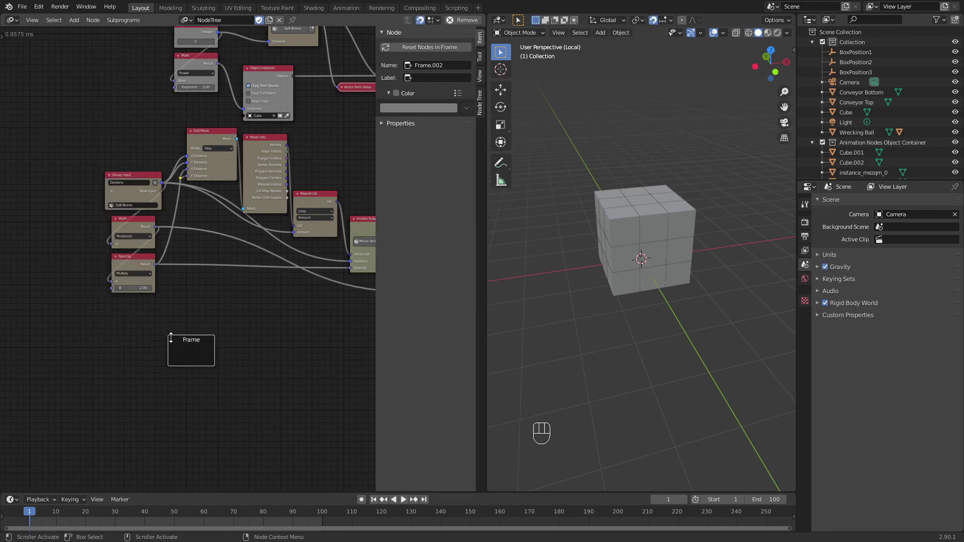
Select all nodes of the Split Boxes subprogram, including Grid Mesh and the reroute, and move them into the new frame.
{"action": "scroll", "coordinate": [183, 295], "scroll_direction": "down", "scroll_amount": 3}
{"action": "left_click_drag", "start_coordinate": [345, 262], "coordinate": [109, 224]}
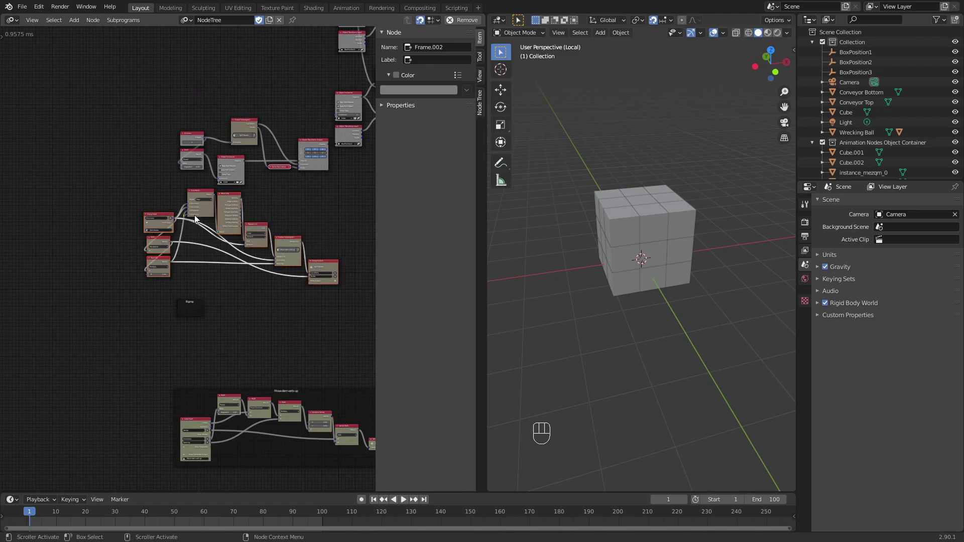
{"action": "left_click", "coordinate": [208, 212], "text": "shift"}
{"action": "mouse_move", "coordinate": [197, 192]}
{"action": "left_mouse_down"}
{"action": "mouse_move", "coordinate": [196, 304]}
{"action": "mouse_move", "coordinate": [197, 201]}
{"action": "left_mouse_up"}
{"action": "left_click_drag", "start_coordinate": [152, 206], "coordinate": [182, 218], "text": "shift"}
{"action": "key", "text": "g"}
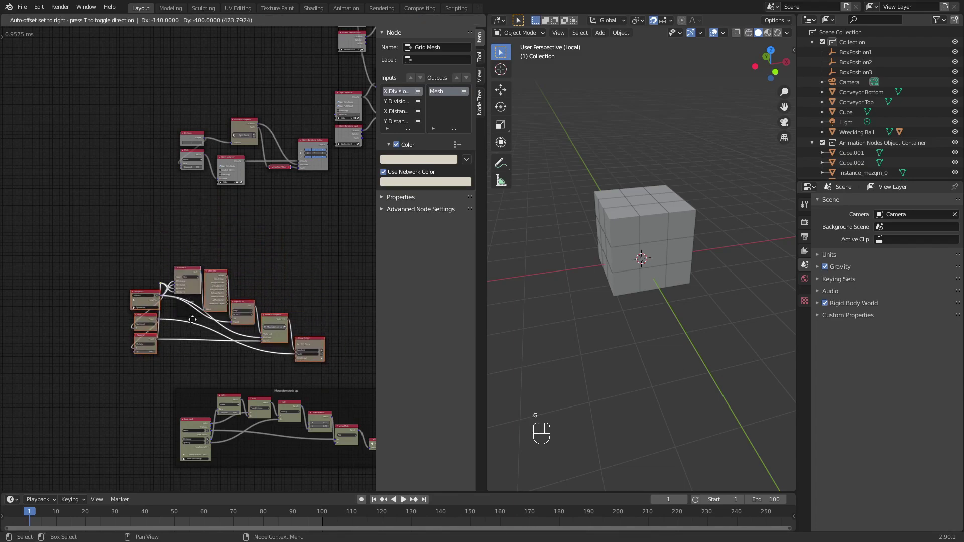
{"action": "left_click", "coordinate": [194, 315]}
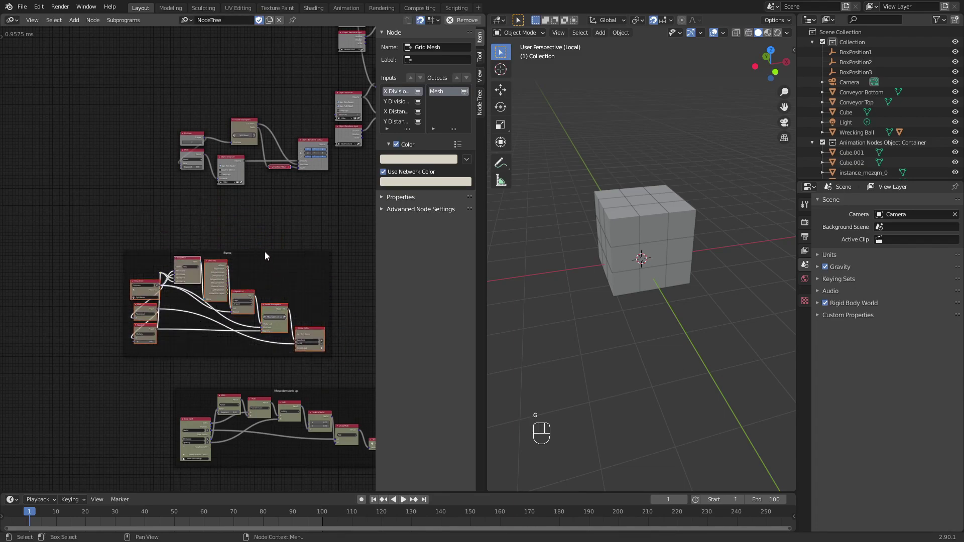
Set the active Grid Mesh node's label to "Split Boxes".
{"action": "left_click", "coordinate": [425, 60]}
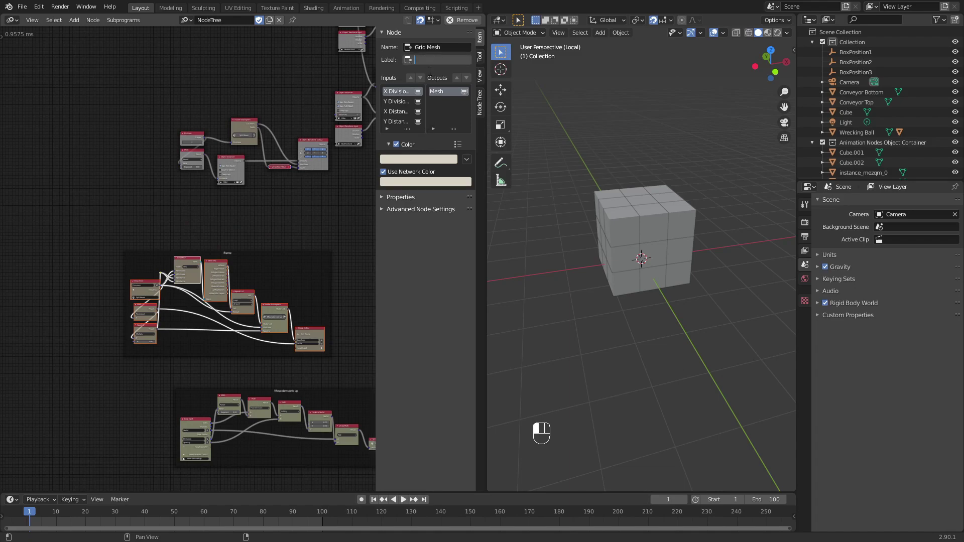
{"action": "type", "text": "Split Boxes"}
{"action": "key", "text": "Return"}
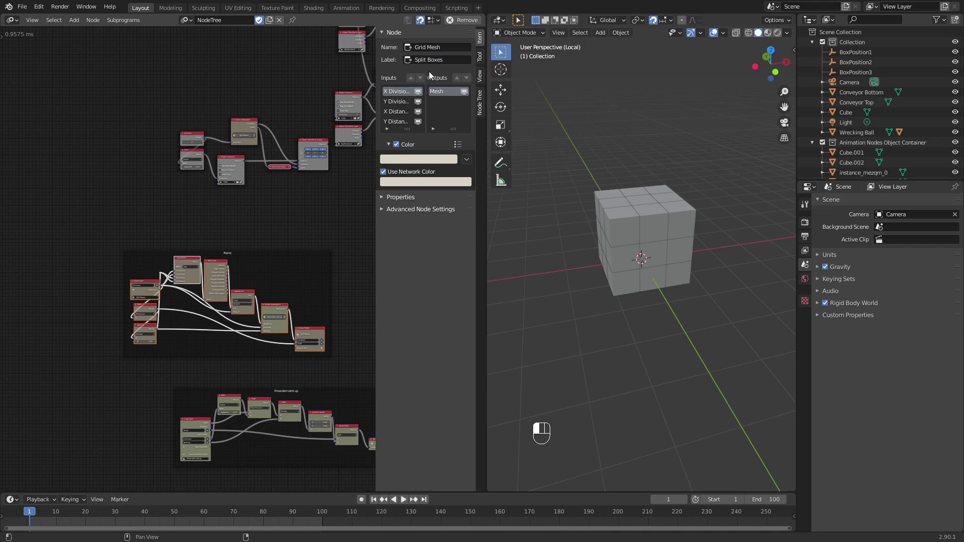
Move the frame holding the Split Boxes nodes sideways beneath the object instancing nodes.
{"action": "middle_click_drag", "start_coordinate": [350, 309], "coordinate": [242, 275]}
{"action": "left_click_drag", "start_coordinate": [205, 251], "coordinate": [254, 251]}
{"action": "scroll", "coordinate": [241, 211], "scroll_direction": "up", "scroll_amount": 2}
{"action": "middle_click_drag", "start_coordinate": [205, 109], "coordinate": [216, 265]}
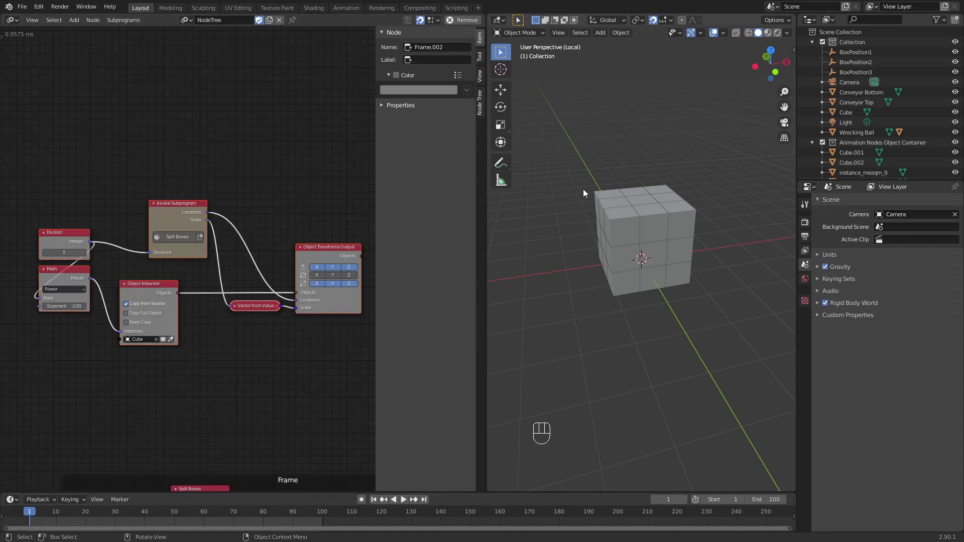
Inspect the split cube from a lower angle in the viewport, together with the instancing nodes that drive it.
{"action": "scroll", "coordinate": [652, 261], "scroll_direction": "up", "scroll_amount": 3}
{"action": "mouse_move", "coordinate": [686, 270]}
{"action": "middle_mouse_down"}
{"action": "mouse_move", "coordinate": [679, 241]}
{"action": "mouse_move", "coordinate": [724, 276]}
{"action": "mouse_move", "coordinate": [676, 248]}
{"action": "mouse_move", "coordinate": [668, 269]}
{"action": "mouse_move", "coordinate": [678, 270]}
{"action": "middle_mouse_up"}
{"action": "scroll", "coordinate": [723, 273], "scroll_direction": "down", "scroll_amount": 2}
{"action": "scroll", "coordinate": [721, 270], "scroll_direction": "up", "scroll_amount": 2}
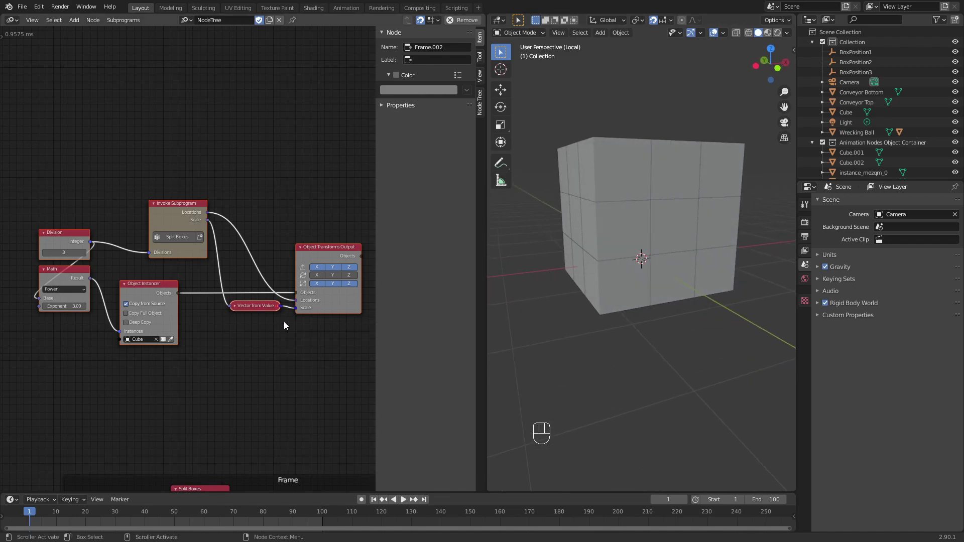
{"action": "scroll", "coordinate": [284, 320], "scroll_direction": "down", "scroll_amount": 2}
{"action": "scroll", "coordinate": [312, 319], "scroll_direction": "up", "scroll_amount": 1}
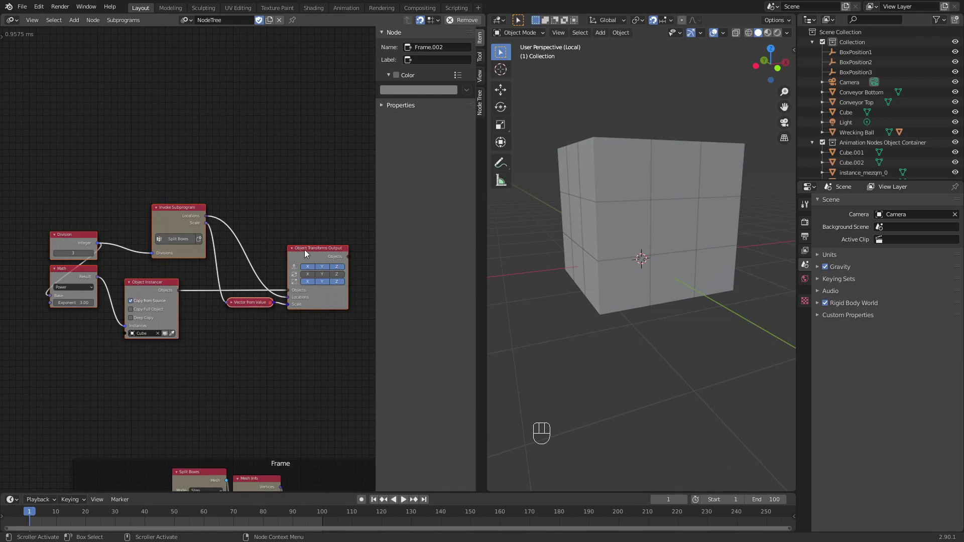
{"action": "middle_click_drag", "start_coordinate": [285, 223], "coordinate": [286, 210]}
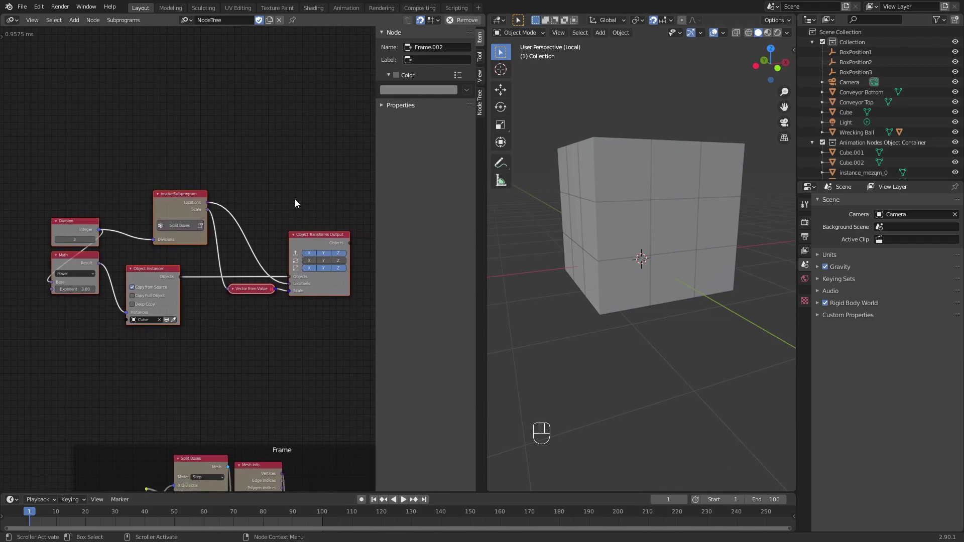
Add a Vector Math node above the Object Transforms Output node.
{"action": "scroll", "coordinate": [315, 225], "scroll_direction": "up", "scroll_amount": 1}
{"action": "left_click_drag", "start_coordinate": [318, 234], "coordinate": [330, 236]}
{"action": "scroll", "coordinate": [317, 225], "scroll_direction": "up", "scroll_amount": 1}
{"action": "key", "text": "ctrl+a"}
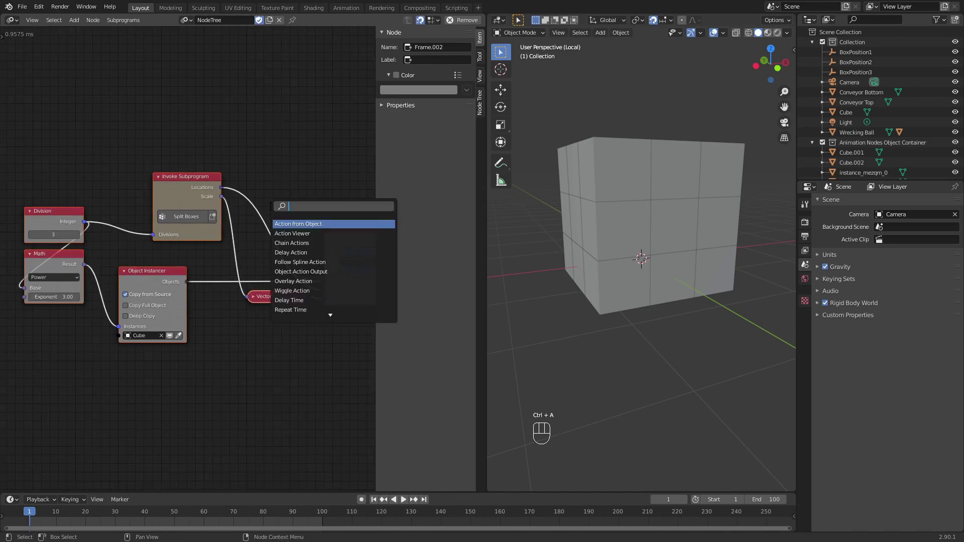
{"action": "type", "text": "vector ma"}
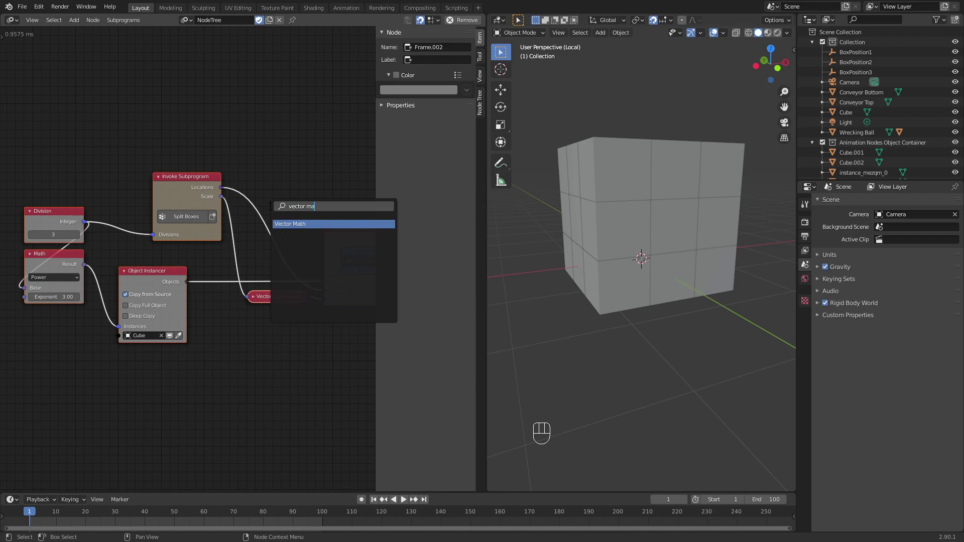
{"action": "key", "text": "Return"}
{"action": "left_click", "coordinate": [278, 103]}
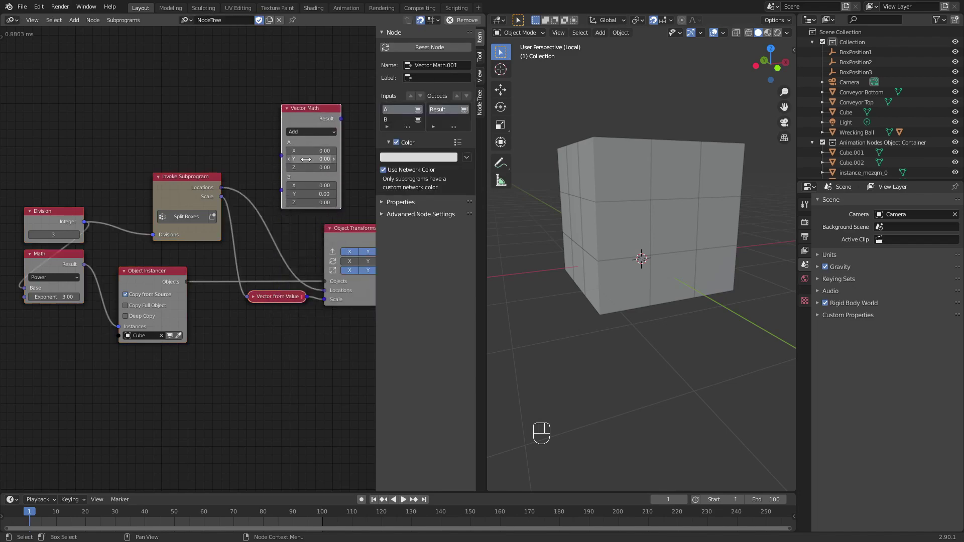
Set the Vector Math node to Subtract and route the subprogram's Locations through its A input into the Object Transforms Output's Locations.
{"action": "key", "text": "n"}
{"action": "scroll", "coordinate": [385, 184], "scroll_direction": "up", "scroll_amount": 3}
{"action": "middle_click_drag", "start_coordinate": [416, 168], "coordinate": [336, 167]}
{"action": "left_click", "coordinate": [324, 97]}
{"action": "left_click", "coordinate": [314, 120]}
{"action": "left_click_drag", "start_coordinate": [203, 170], "coordinate": [280, 127]}
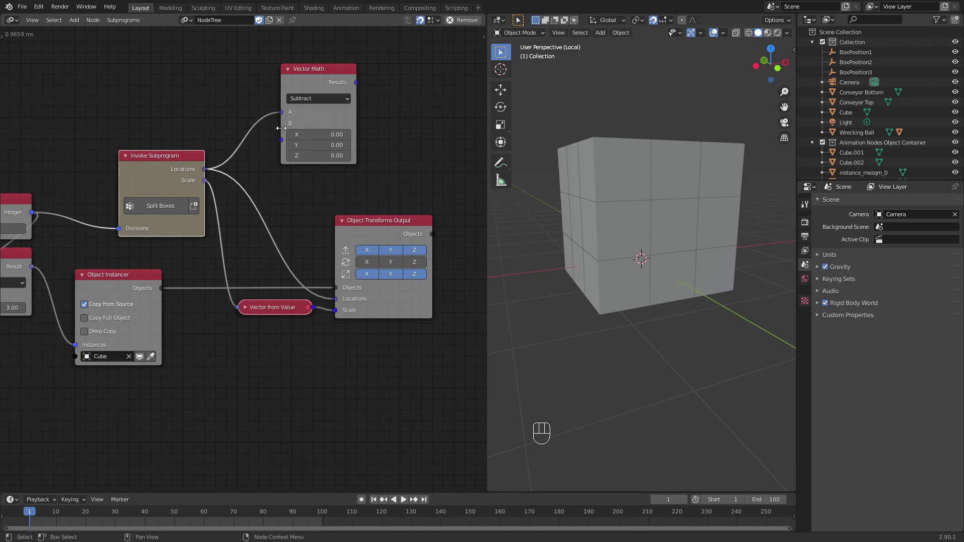
{"action": "left_click_drag", "start_coordinate": [356, 82], "coordinate": [335, 296]}
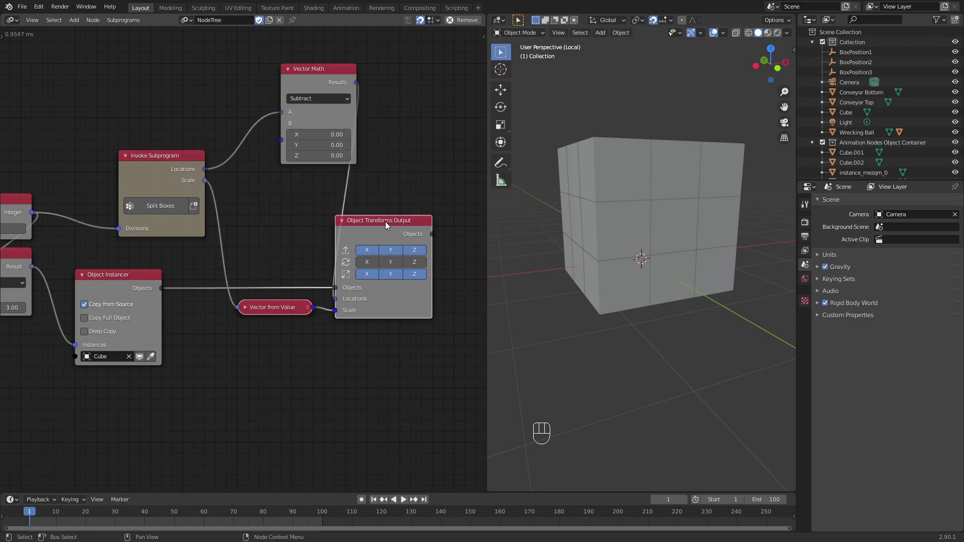
Arrange the Vector Math node between the subprogram and the transforms output, and set its B vector's Z to -0.18.
{"action": "left_click_drag", "start_coordinate": [385, 221], "coordinate": [421, 220]}
{"action": "left_click_drag", "start_coordinate": [318, 68], "coordinate": [285, 144]}
{"action": "mouse_move", "coordinate": [301, 231]}
{"action": "left_mouse_down"}
{"action": "mouse_move", "coordinate": [274, 231]}
{"action": "mouse_move", "coordinate": [346, 232]}
{"action": "mouse_move", "coordinate": [278, 231]}
{"action": "mouse_move", "coordinate": [333, 231]}
{"action": "mouse_move", "coordinate": [292, 232]}
{"action": "left_mouse_up"}
{"action": "scroll", "coordinate": [639, 203], "scroll_direction": "down", "scroll_amount": 4}
{"action": "scroll", "coordinate": [631, 220], "scroll_direction": "up", "scroll_amount": 3}
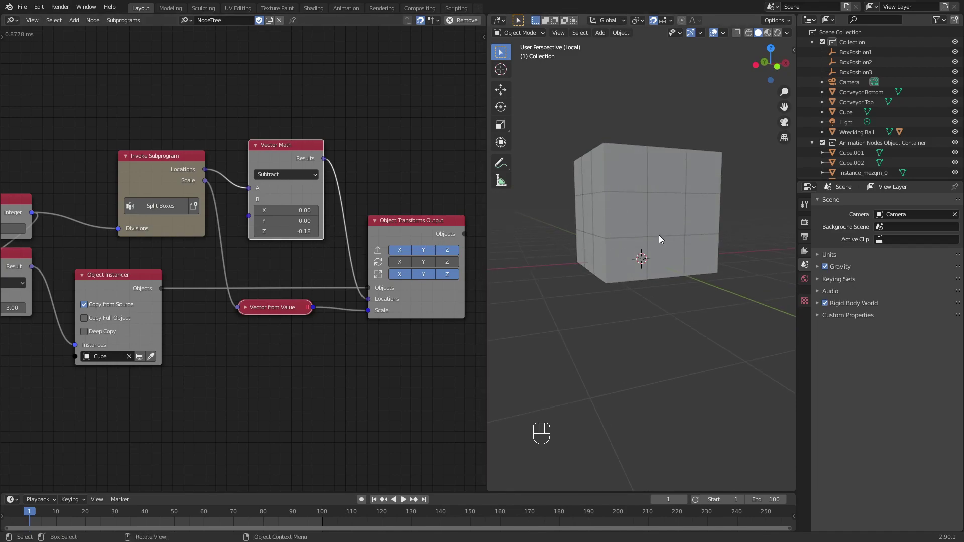
Set Division to 2 and the Vector Math node's subtracted Z value to 0.5.
{"action": "middle_click_drag", "start_coordinate": [70, 243], "coordinate": [121, 246]}
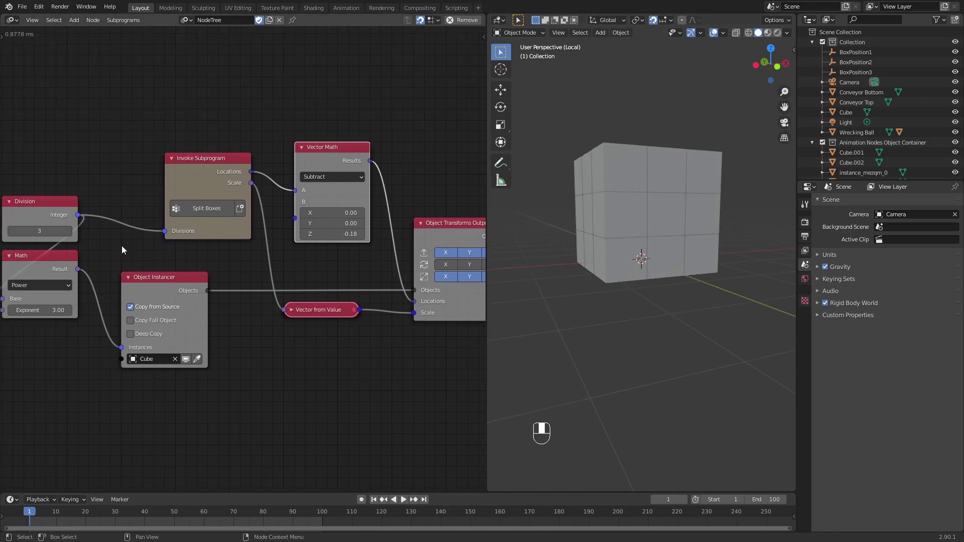
{"action": "left_click", "coordinate": [11, 232]}
{"action": "left_click_drag", "start_coordinate": [342, 235], "coordinate": [369, 234]}
{"action": "left_click", "coordinate": [342, 235]}
{"action": "type", "text": ".5"}
{"action": "key", "text": "Return"}
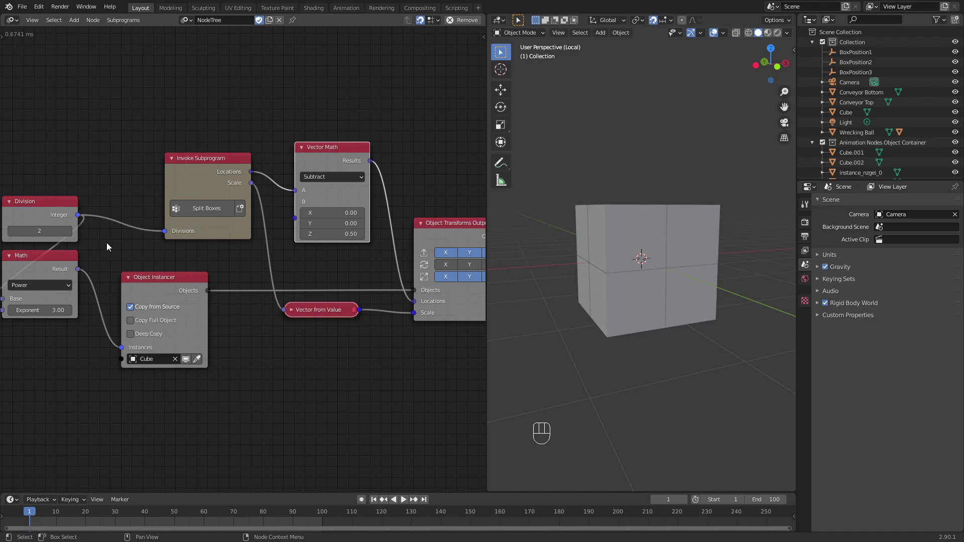
Raise Division to 3 and on to 4, adjusting the Vector Math node's subtracted Z value to about 0.74.
{"action": "left_click", "coordinate": [69, 232]}
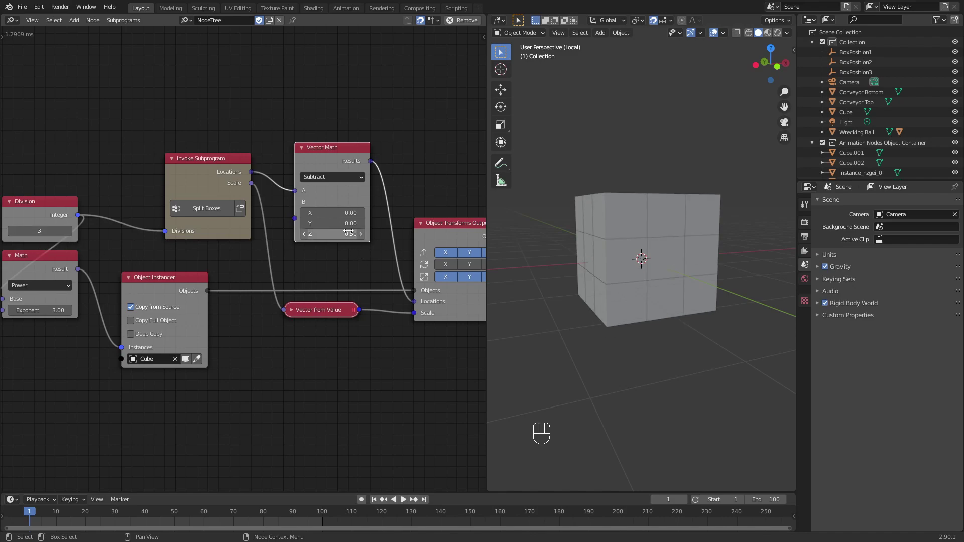
{"action": "left_click_drag", "start_coordinate": [345, 238], "coordinate": [352, 238]}
{"action": "left_click", "coordinate": [68, 232]}
{"action": "mouse_move", "coordinate": [330, 234]}
{"action": "left_mouse_down"}
{"action": "mouse_move", "coordinate": [346, 234]}
{"action": "mouse_move", "coordinate": [335, 234]}
{"action": "left_mouse_up"}
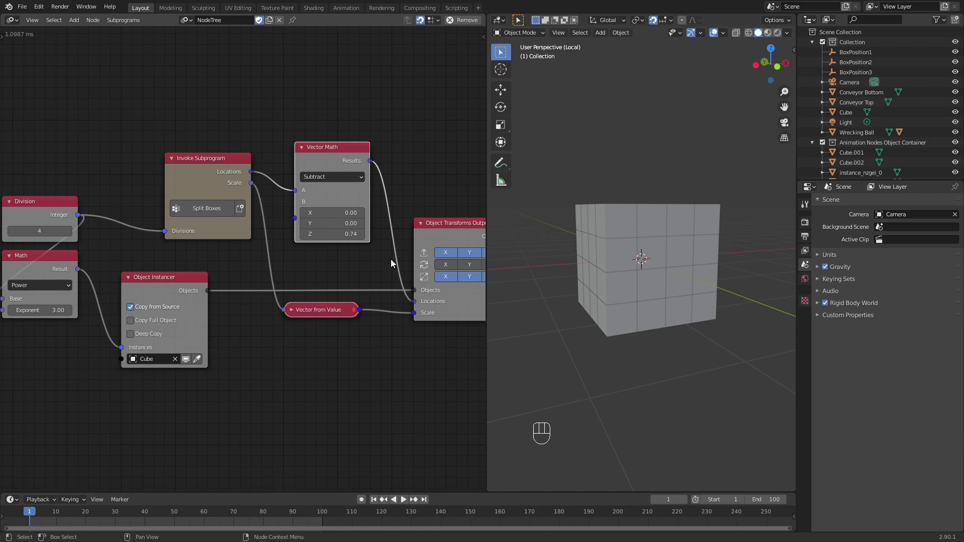
Delete the Vector Math node and connect the subprogram's Locations directly to the Object Transforms Output's Locations.
{"action": "scroll", "coordinate": [391, 259], "scroll_direction": "down", "scroll_amount": 3}
{"action": "scroll", "coordinate": [331, 263], "scroll_direction": "up", "scroll_amount": 2}
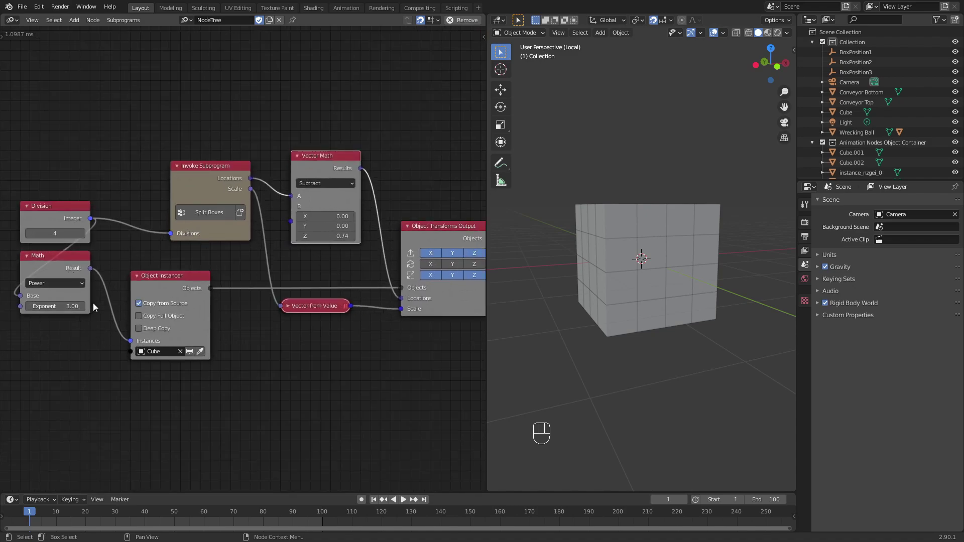
{"action": "middle_click_drag", "start_coordinate": [130, 303], "coordinate": [142, 278]}
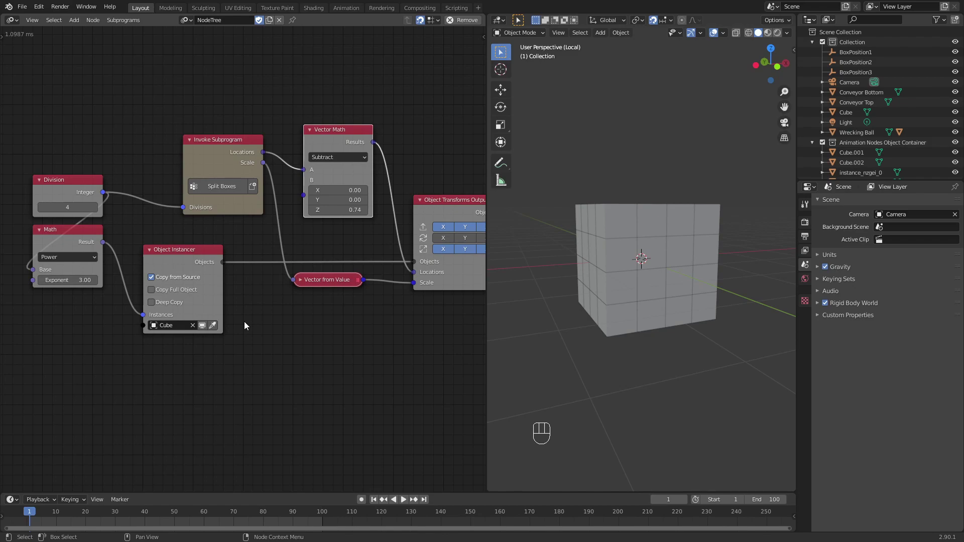
{"action": "mouse_move", "coordinate": [309, 317]}
{"action": "middle_mouse_down"}
{"action": "mouse_move", "coordinate": [295, 317]}
{"action": "mouse_move", "coordinate": [296, 303]}
{"action": "middle_mouse_up"}
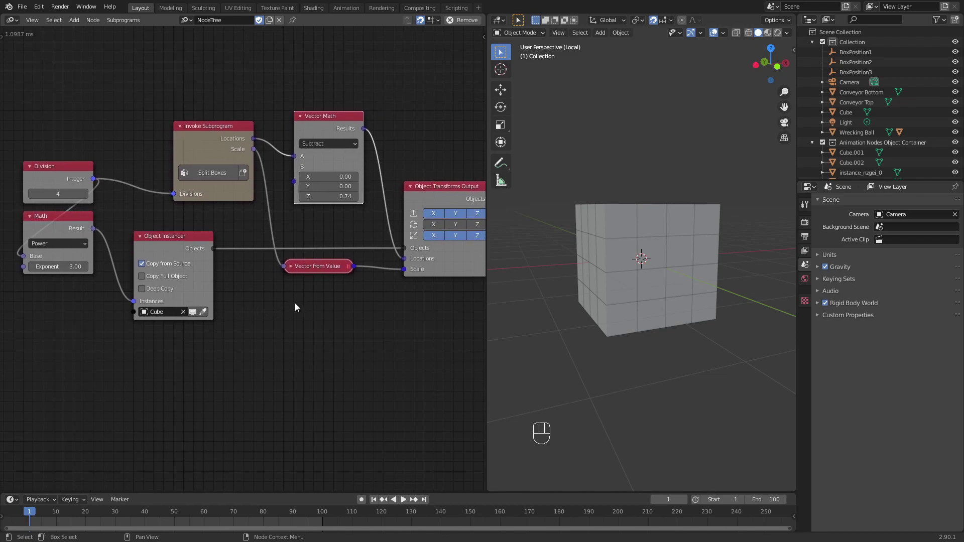
{"action": "scroll", "coordinate": [294, 303], "scroll_direction": "down", "scroll_amount": 1}
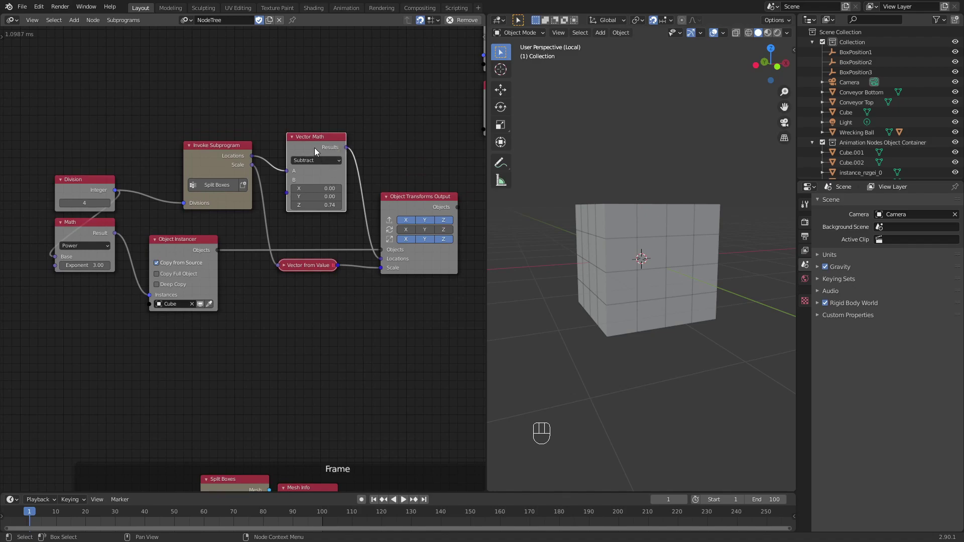
{"action": "key", "text": "x"}
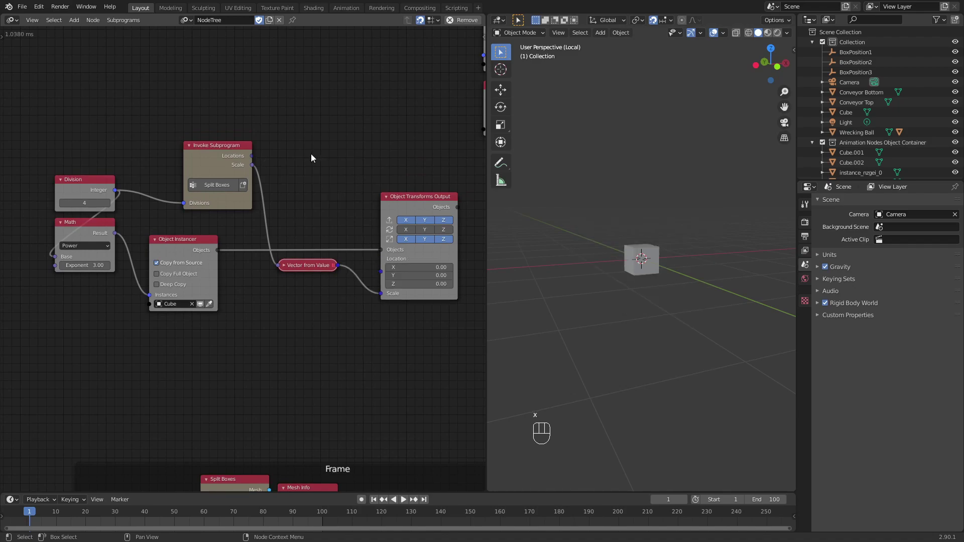
{"action": "middle_click_drag", "start_coordinate": [335, 219], "coordinate": [329, 204]}
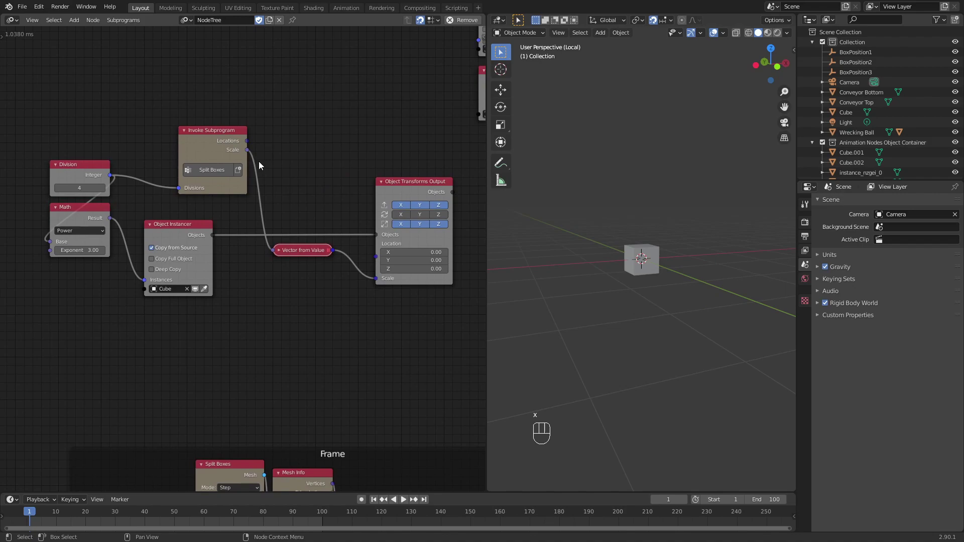
{"action": "left_click_drag", "start_coordinate": [247, 140], "coordinate": [377, 254]}
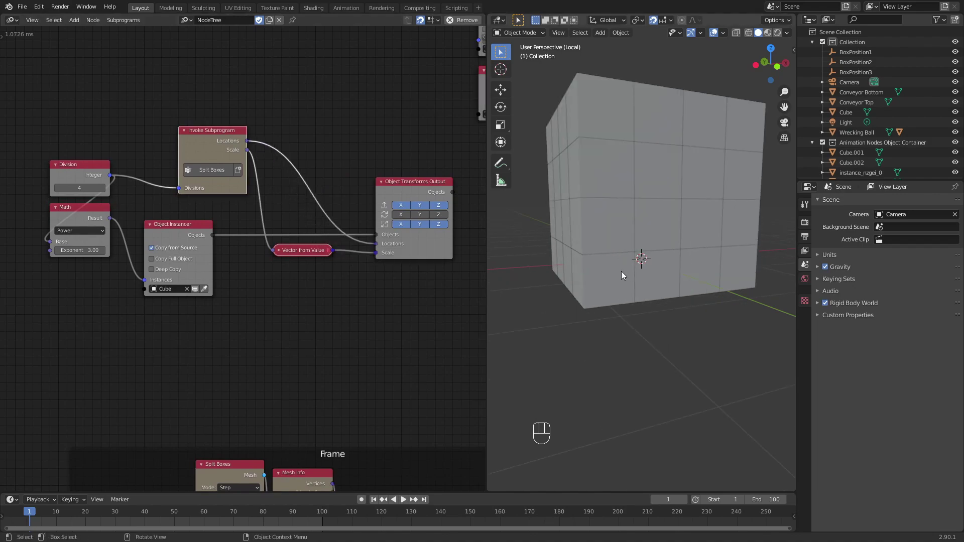
{"action": "middle_click_drag", "start_coordinate": [588, 165], "coordinate": [570, 221]}
{"action": "middle_click_drag", "start_coordinate": [665, 354], "coordinate": [684, 302]}
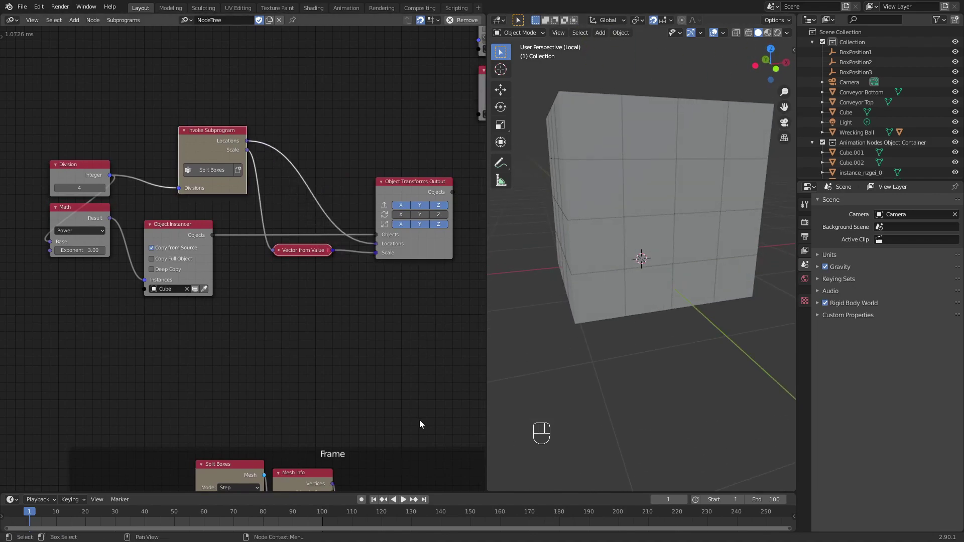
Duplicate the Reciprocal Math node in the Split Boxes subprogram's frame and place the copy below the Spacing node.
{"action": "scroll", "coordinate": [402, 417], "scroll_direction": "up", "scroll_amount": 4}
{"action": "middle_click_drag", "start_coordinate": [391, 432], "coordinate": [282, 158]}
{"action": "scroll", "coordinate": [285, 276], "scroll_direction": "up", "scroll_amount": 2}
{"action": "scroll", "coordinate": [293, 274], "scroll_direction": "up", "scroll_amount": 1}
{"action": "middle_click_drag", "start_coordinate": [309, 250], "coordinate": [391, 166]}
{"action": "scroll", "coordinate": [361, 229], "scroll_direction": "down", "scroll_amount": 5}
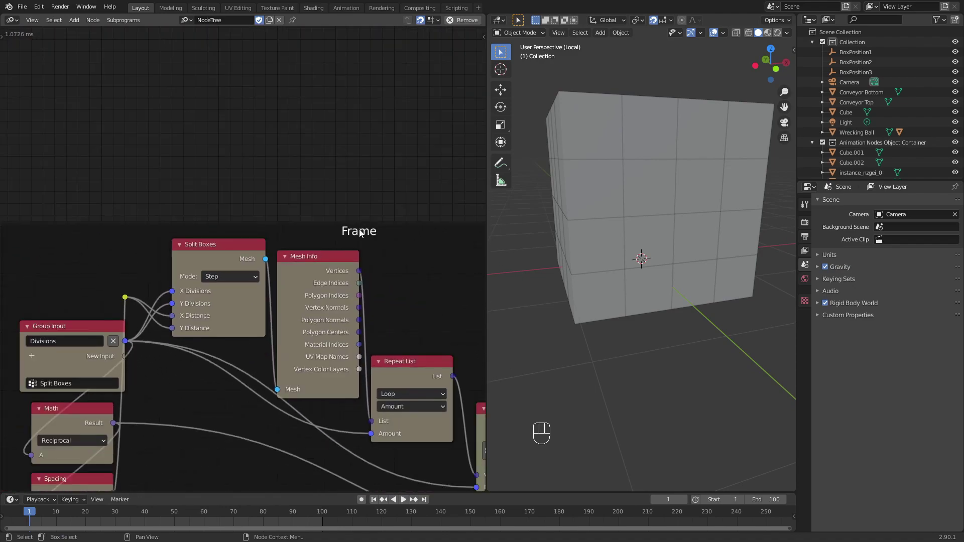
{"action": "scroll", "coordinate": [362, 230], "scroll_direction": "down", "scroll_amount": 1}
{"action": "middle_click_drag", "start_coordinate": [128, 302], "coordinate": [149, 198]}
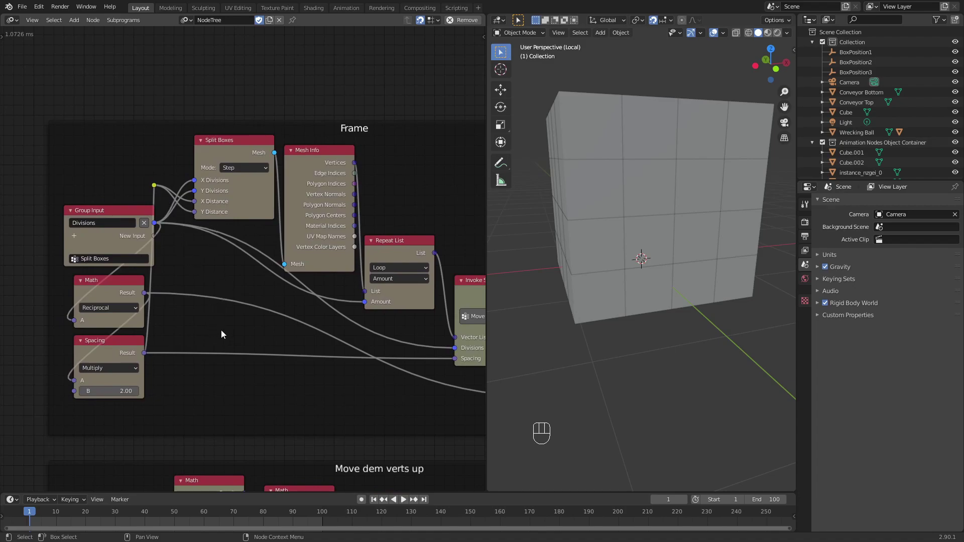
{"action": "middle_click_drag", "start_coordinate": [237, 312], "coordinate": [271, 197]}
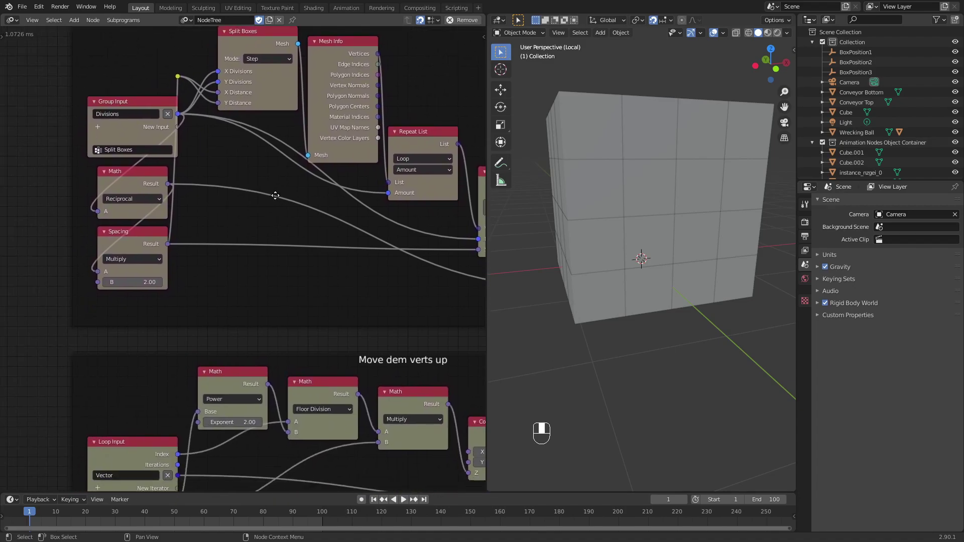
{"action": "left_click", "coordinate": [133, 187]}
{"action": "key", "text": "shift+d"}
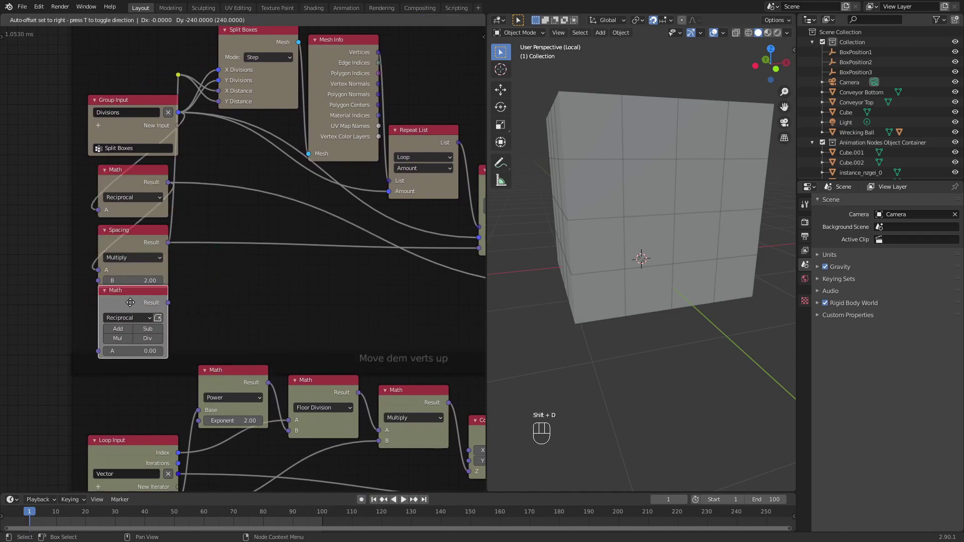
{"action": "left_click", "coordinate": [129, 307]}
Set the duplicated Math node to Subtract with A at 1, move it clear of Spacing, and connect the Reciprocal result to B.
{"action": "left_click_drag", "start_coordinate": [272, 288], "coordinate": [274, 256]}
{"action": "left_click", "coordinate": [148, 299]}
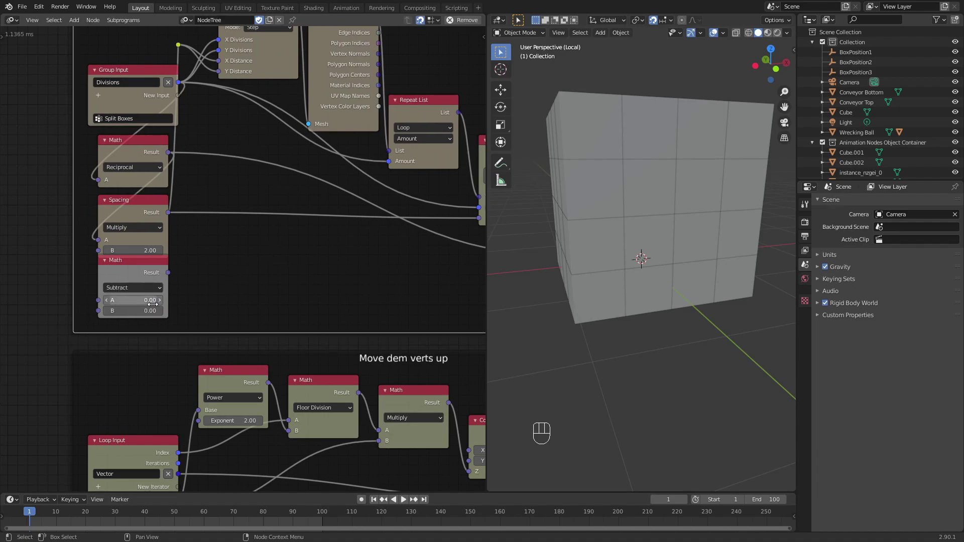
{"action": "left_click", "coordinate": [156, 301]}
{"action": "type", "text": "1"}
{"action": "key", "text": "Return"}
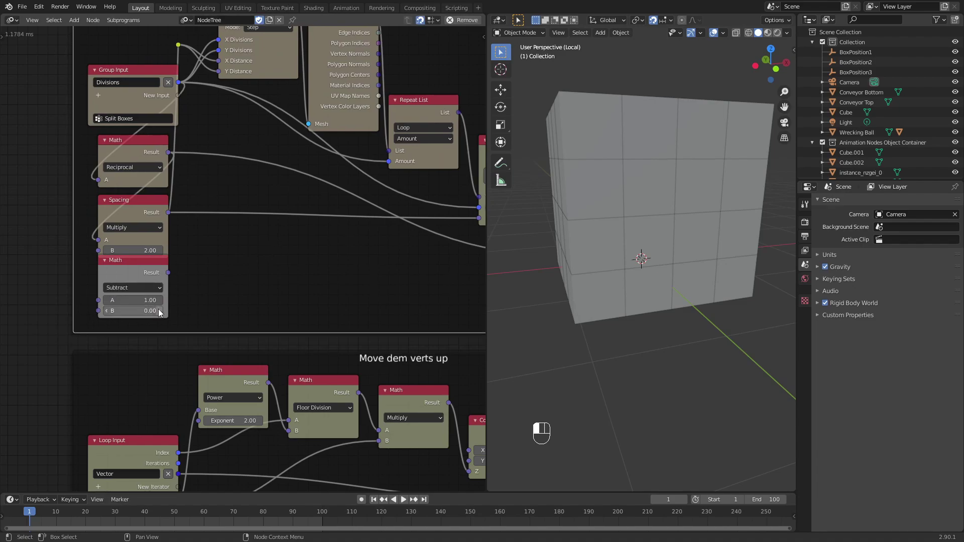
{"action": "left_click_drag", "start_coordinate": [146, 276], "coordinate": [145, 286]}
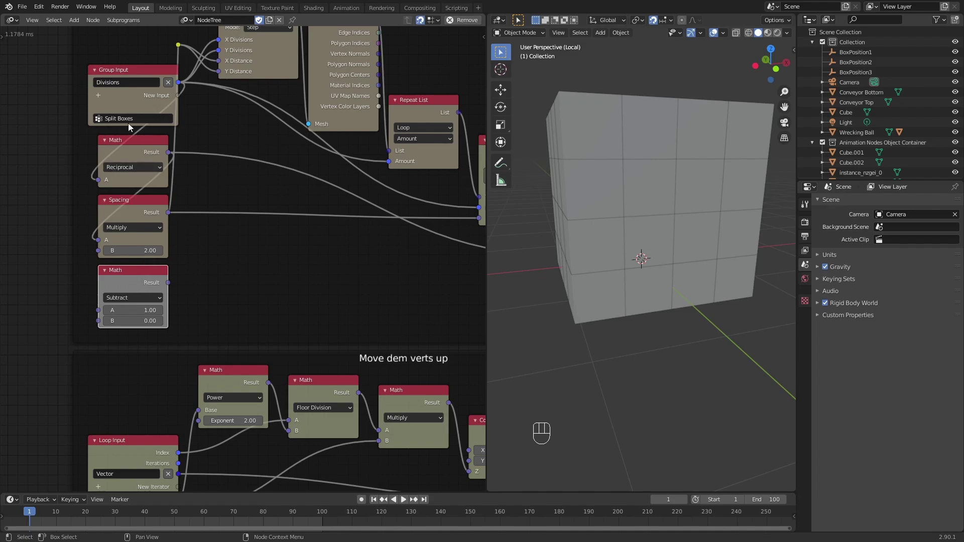
{"action": "left_click", "coordinate": [169, 154]}
{"action": "left_click_drag", "start_coordinate": [169, 153], "coordinate": [97, 320]}
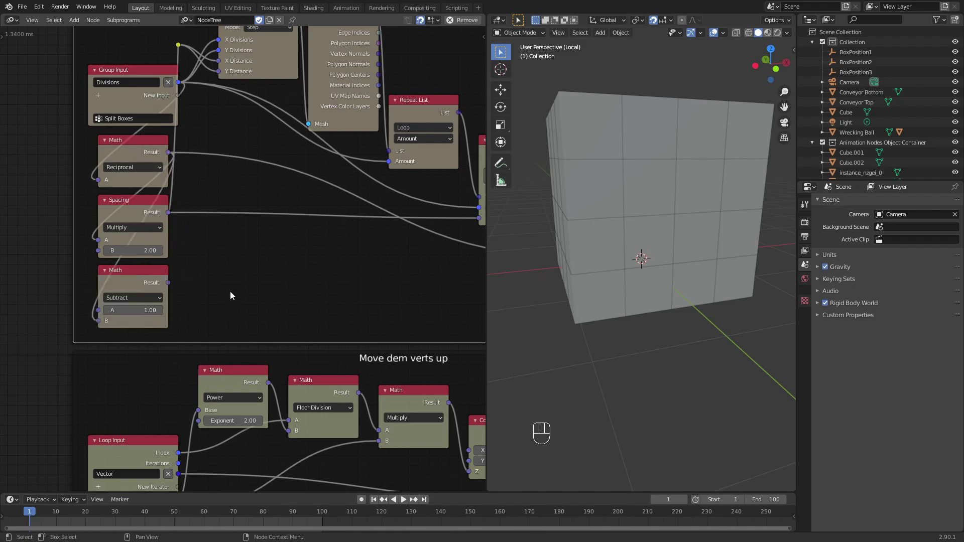
Move the Split Boxes Group Output farther out and add a Vector Math node set to Subtract above it.
{"action": "scroll", "coordinate": [371, 249], "scroll_direction": "down", "scroll_amount": 3}
{"action": "middle_click_drag", "start_coordinate": [399, 243], "coordinate": [193, 240]}
{"action": "left_click_drag", "start_coordinate": [329, 235], "coordinate": [433, 235]}
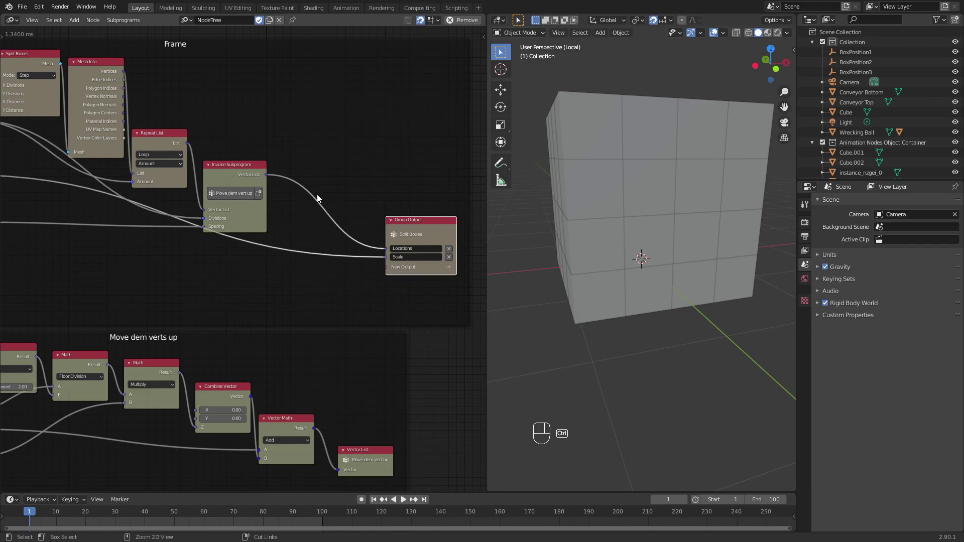
{"action": "key", "text": "ctrl+a"}
{"action": "type", "text": "vector ma"}
{"action": "key", "text": "Return"}
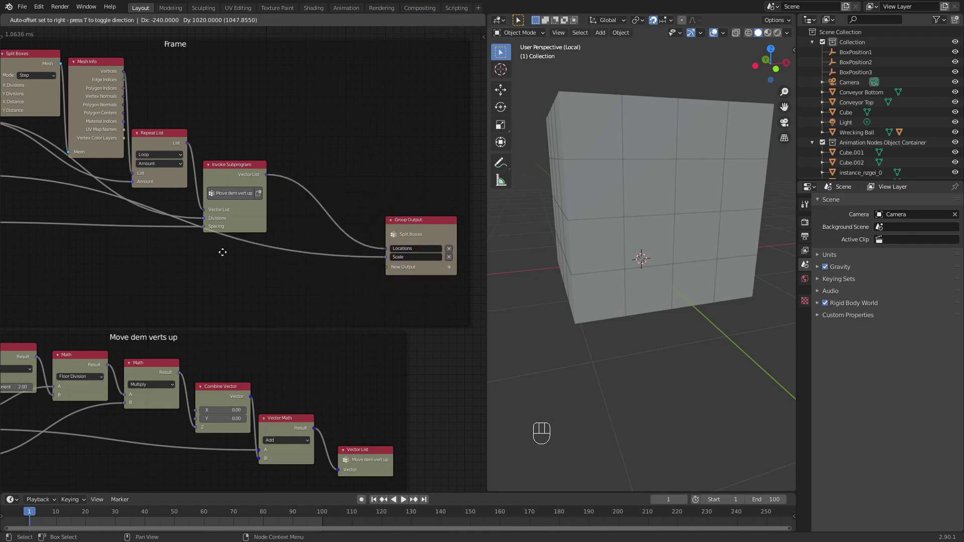
{"action": "left_click", "coordinate": [318, 94]}
{"action": "left_click", "coordinate": [341, 115]}
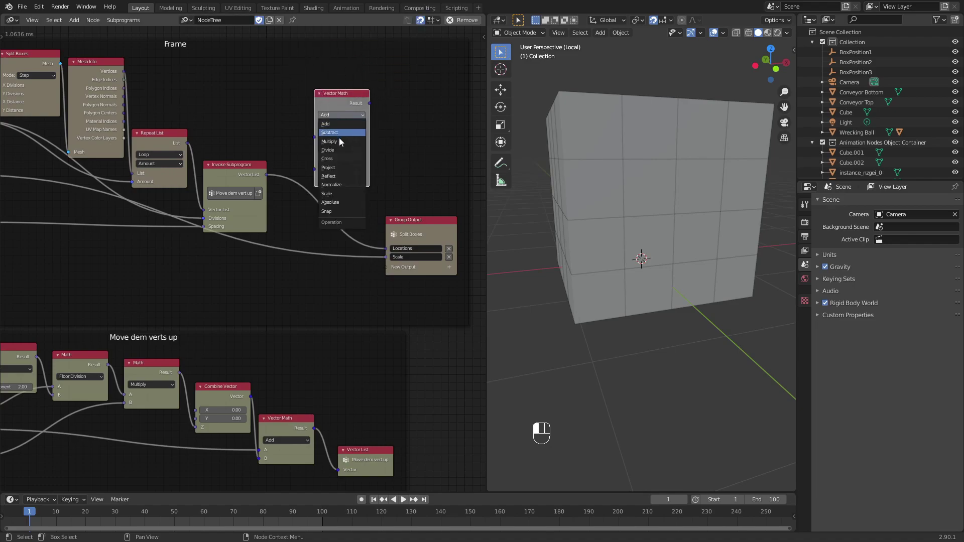
{"action": "left_click", "coordinate": [341, 133]}
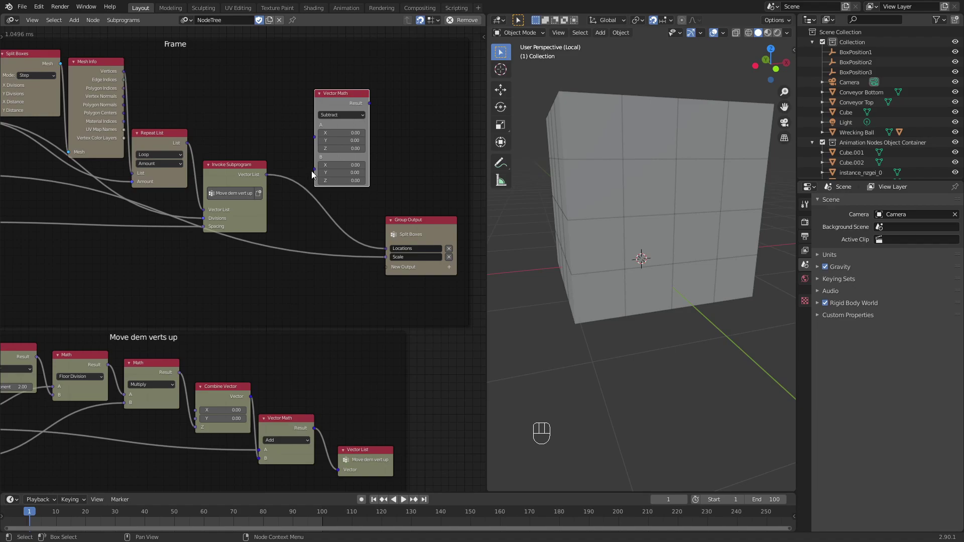
Connect the invoked subprogram's Vector List to the Vector Math's A, and the Math Subtract result through Combine Vector's Z to B.
{"action": "middle_click_drag", "start_coordinate": [104, 237], "coordinate": [210, 225]}
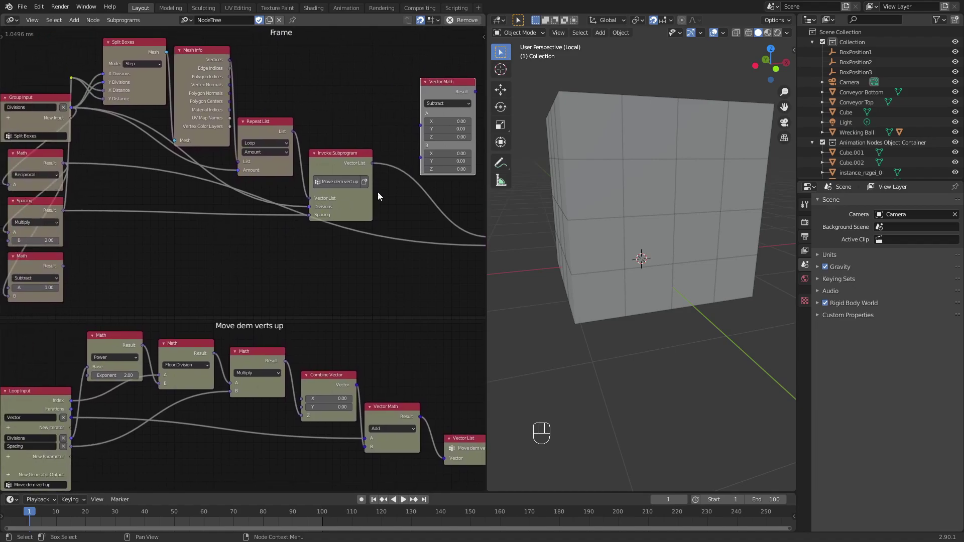
{"action": "left_click_drag", "start_coordinate": [374, 163], "coordinate": [434, 123]}
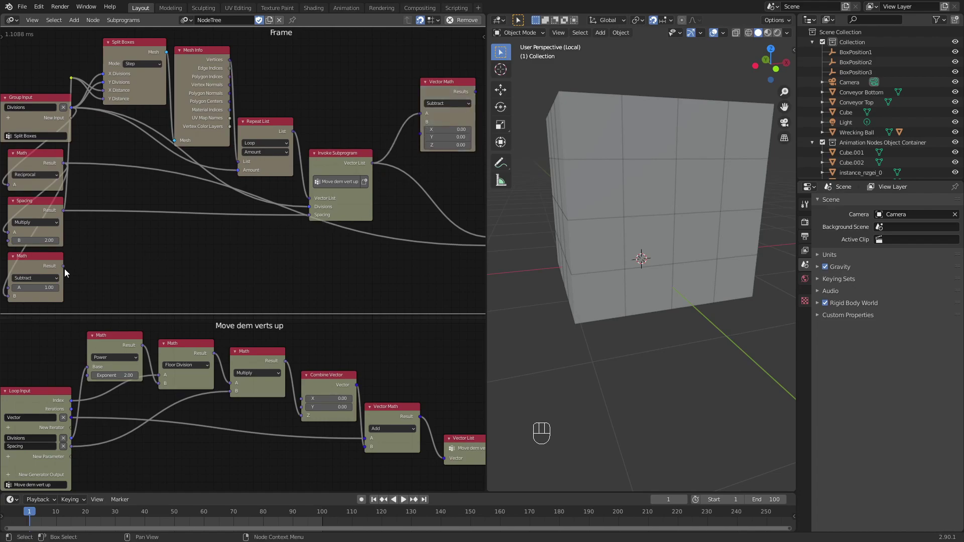
{"action": "left_click_drag", "start_coordinate": [62, 266], "coordinate": [420, 122]}
{"action": "left_click_drag", "start_coordinate": [217, 195], "coordinate": [216, 210]}
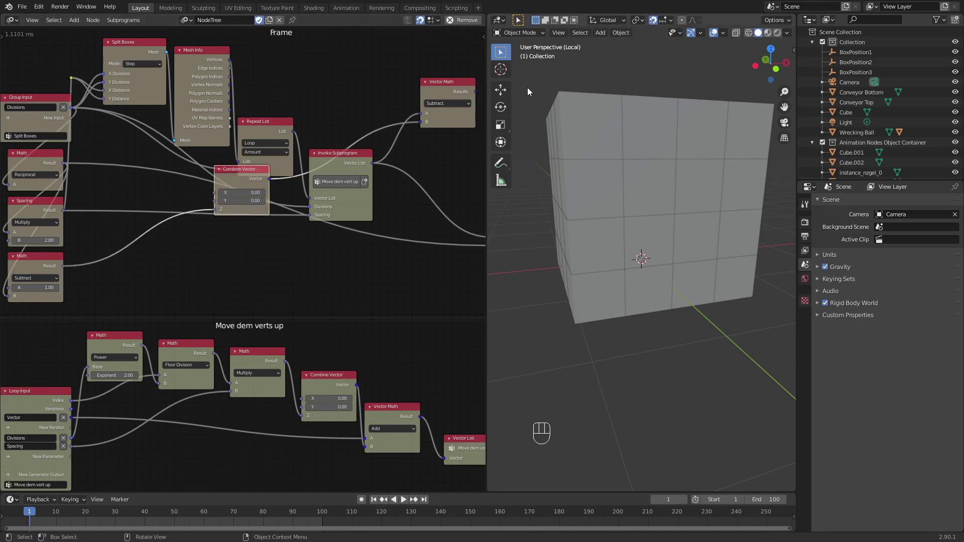
Move the Vector Math and Combine Vector nodes next to the Group Output and collapse the Combine Vector node.
{"action": "middle_click_drag", "start_coordinate": [432, 124], "coordinate": [327, 110]}
{"action": "left_click_drag", "start_coordinate": [349, 70], "coordinate": [351, 126]}
{"action": "left_click_drag", "start_coordinate": [131, 155], "coordinate": [296, 176]}
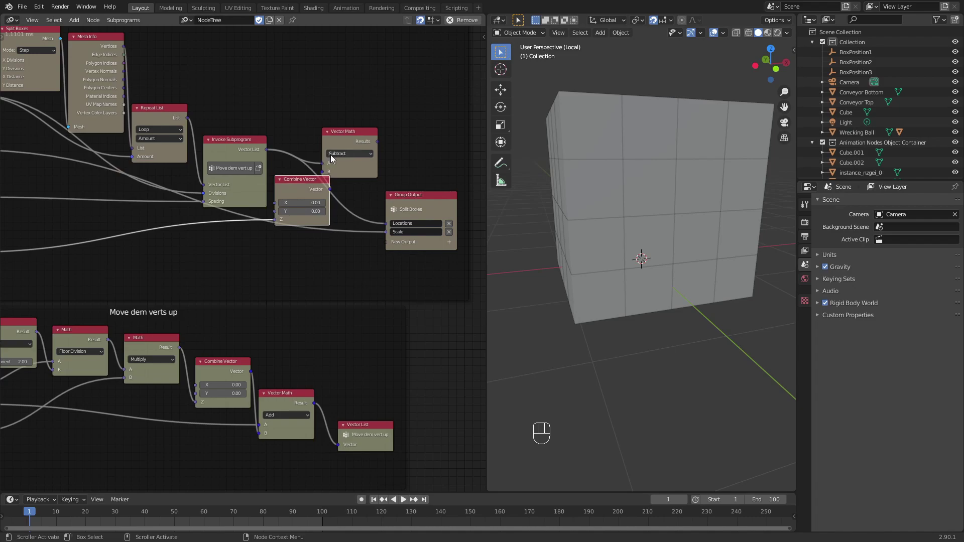
{"action": "left_click", "coordinate": [281, 181]}
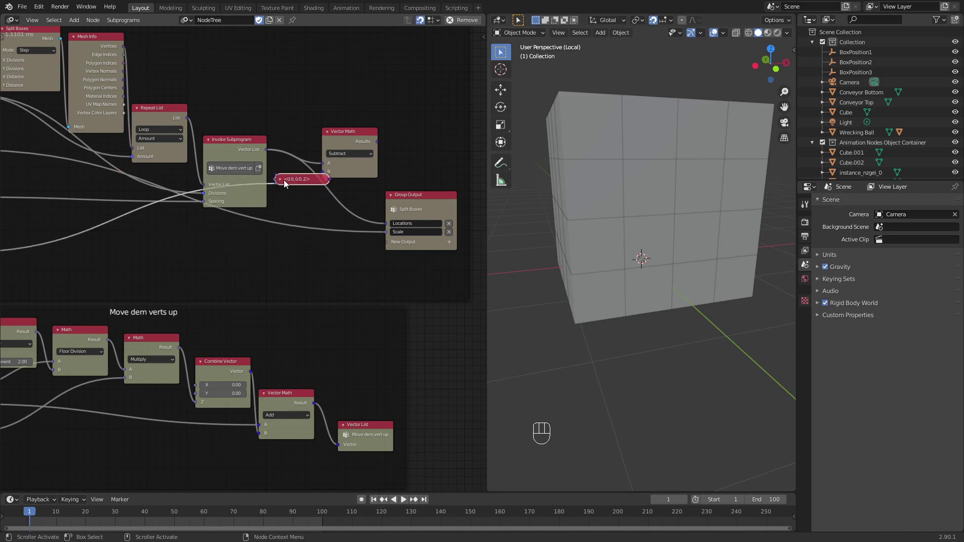
Connect the Vector Math Subtract result to the Group Output's Locations and space the end nodes farther apart.
{"action": "left_click_drag", "start_coordinate": [348, 138], "coordinate": [386, 224]}
{"action": "middle_click_drag", "start_coordinate": [438, 164], "coordinate": [379, 164]}
{"action": "left_click_drag", "start_coordinate": [359, 188], "coordinate": [405, 180]}
{"action": "scroll", "coordinate": [647, 305], "scroll_direction": "down", "scroll_amount": 2}
{"action": "middle_click_drag", "start_coordinate": [673, 299], "coordinate": [695, 284]}
{"action": "scroll", "coordinate": [696, 286], "scroll_direction": "down", "scroll_amount": 4}
{"action": "scroll", "coordinate": [673, 281], "scroll_direction": "up", "scroll_amount": 4}
Test whether the split cube stays centred by changing the Division value to 6, 3, and finally 5.
{"action": "middle_click_drag", "start_coordinate": [119, 145], "coordinate": [342, 270]}
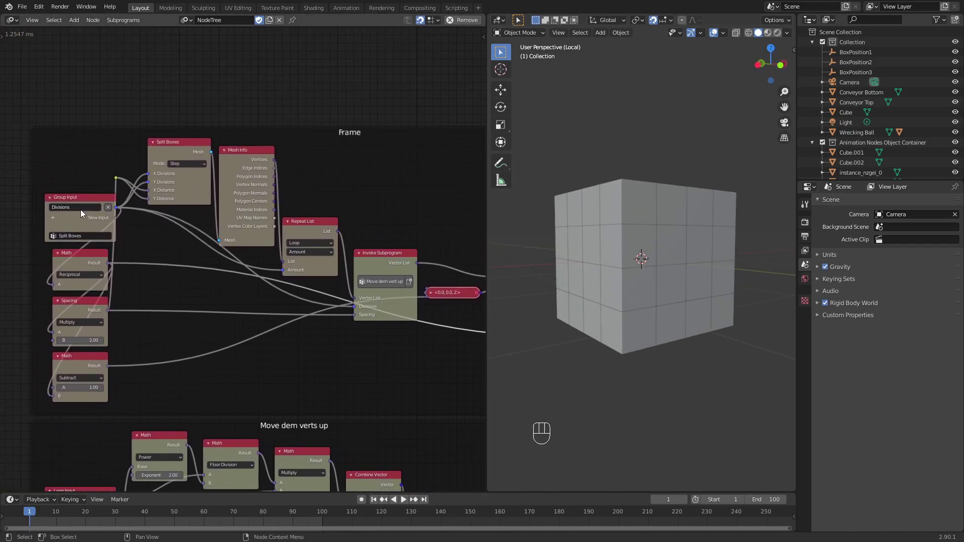
{"action": "middle_click_drag", "start_coordinate": [182, 132], "coordinate": [221, 376]}
{"action": "middle_click_drag", "start_coordinate": [111, 150], "coordinate": [160, 246]}
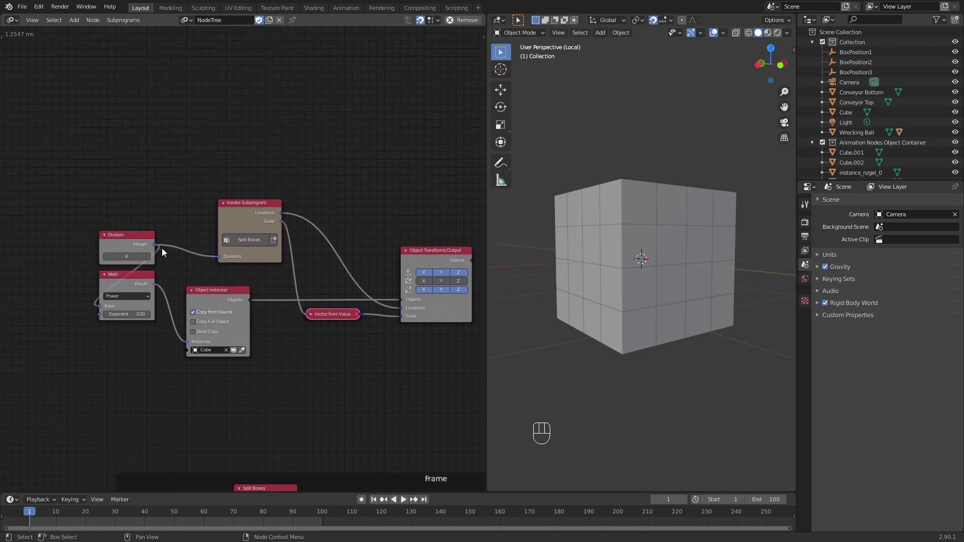
{"action": "scroll", "coordinate": [164, 269], "scroll_direction": "up", "scroll_amount": 5}
{"action": "left_click", "coordinate": [101, 254]}
{"action": "left_click", "coordinate": [101, 254]}
{"action": "middle_click_drag", "start_coordinate": [532, 243], "coordinate": [578, 240]}
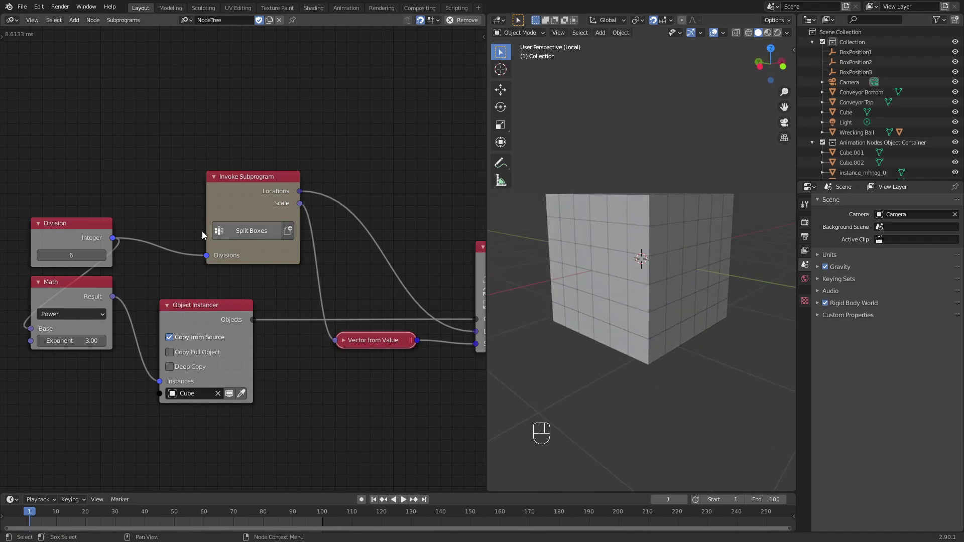
{"action": "left_click", "coordinate": [41, 256]}
{"action": "left_click", "coordinate": [42, 256]}
{"action": "left_click", "coordinate": [41, 256]}
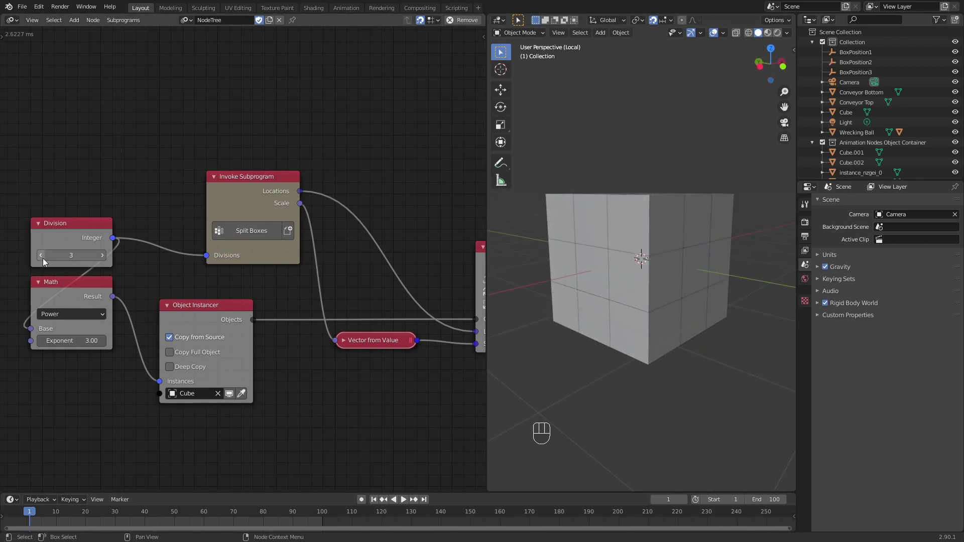
{"action": "scroll", "coordinate": [409, 186], "scroll_direction": "down", "scroll_amount": 1}
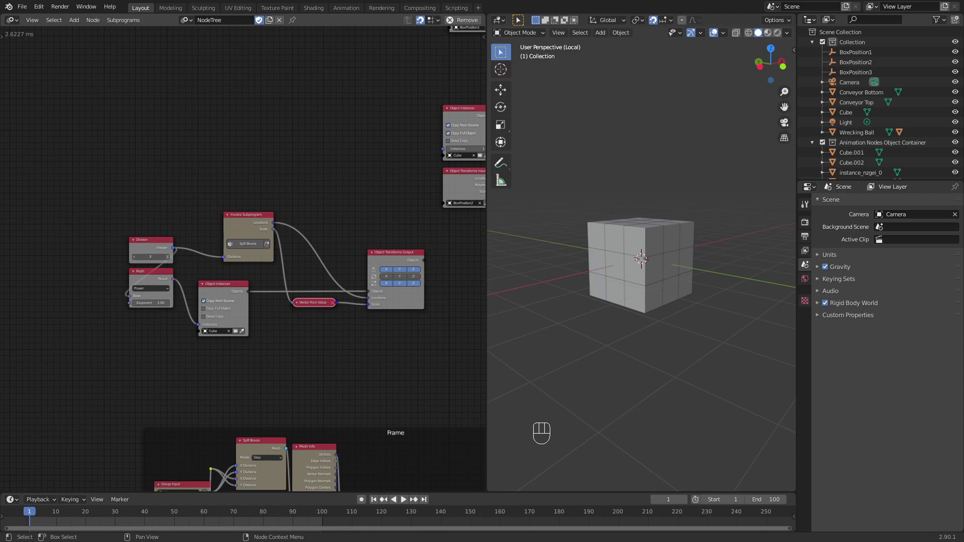
{"action": "left_click", "coordinate": [167, 257]}
{"action": "left_click", "coordinate": [168, 257]}
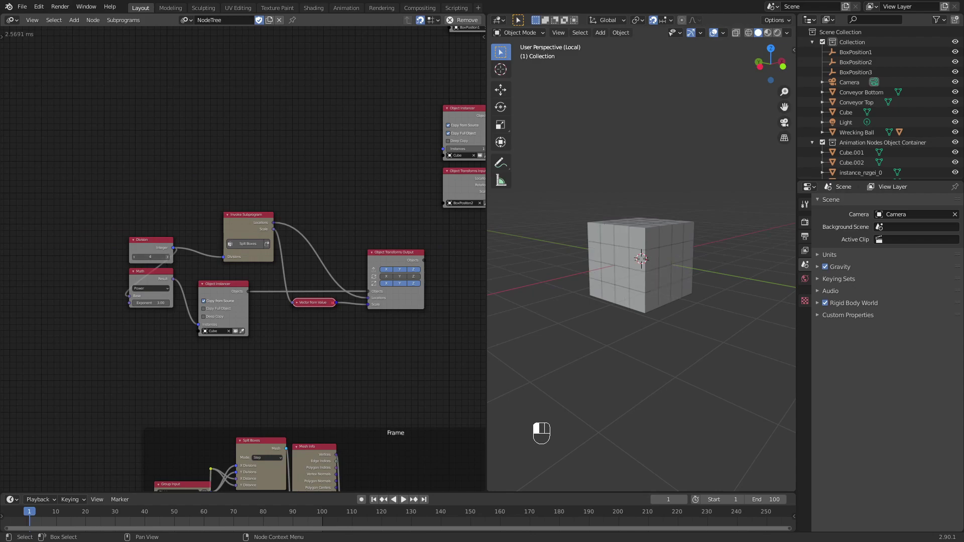
{"action": "scroll", "coordinate": [553, 216], "scroll_direction": "down", "scroll_amount": 3}
{"action": "scroll", "coordinate": [369, 253], "scroll_direction": "up", "scroll_amount": 2}
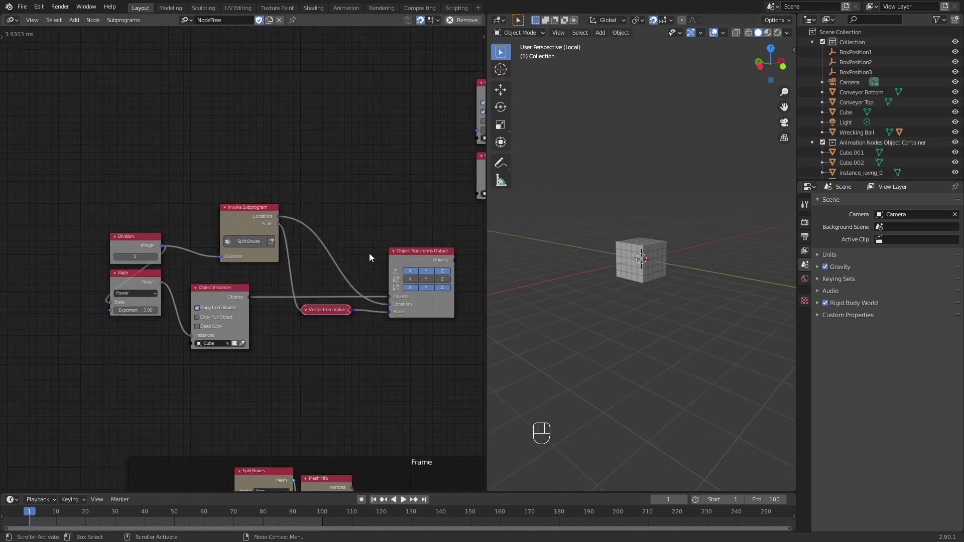
Save the file and leave the local view to show the whole conveyor scene.
{"action": "key", "text": "ctrl+s"}
{"action": "scroll", "coordinate": [339, 284], "scroll_direction": "down", "scroll_amount": 3}
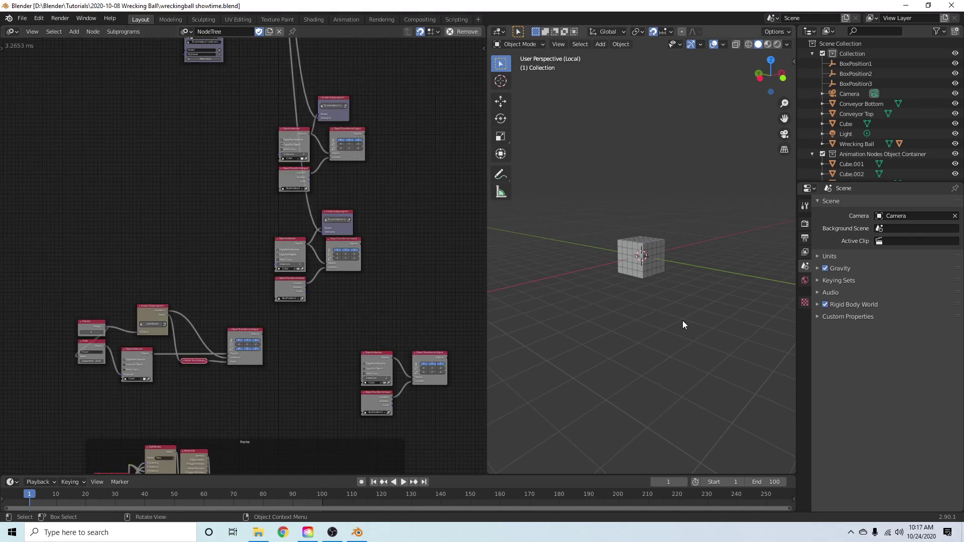
{"action": "key", "text": "KP_Divide"}
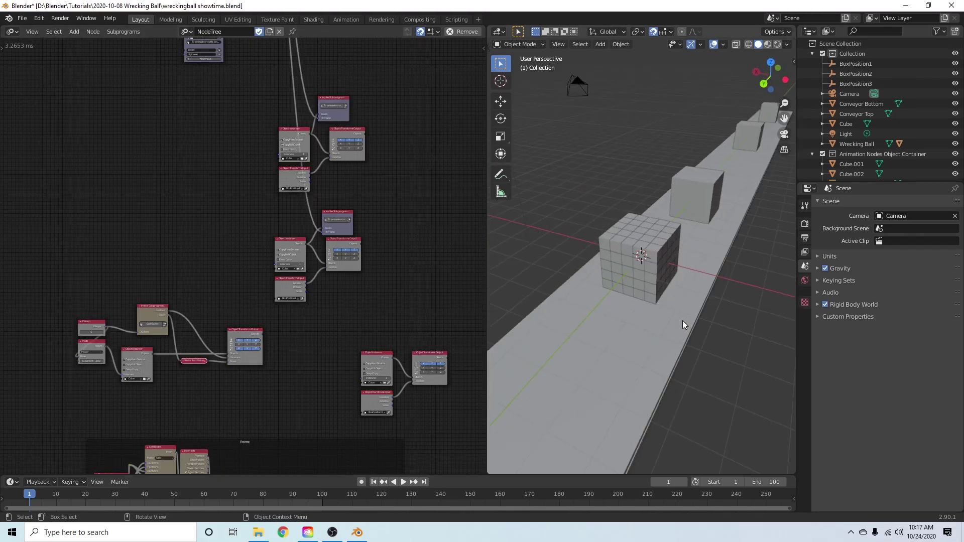
{"action": "key", "text": "space"}
{"action": "key", "text": "Escape"}
Cut the Division and Power Math output links and delete the test Split Boxes, Object Instancer, Vector from Value and Object Transforms Output nodes.
{"action": "scroll", "coordinate": [159, 324], "scroll_direction": "up", "scroll_amount": 5}
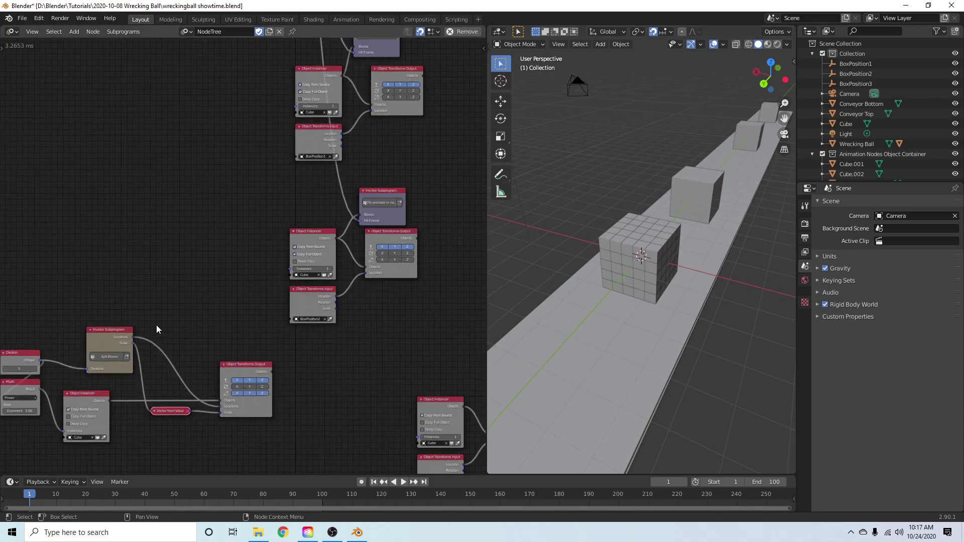
{"action": "scroll", "coordinate": [91, 338], "scroll_direction": "up", "scroll_amount": 3}
{"action": "middle_click_drag", "start_coordinate": [172, 333], "coordinate": [314, 259]}
{"action": "left_click_drag", "start_coordinate": [385, 421], "coordinate": [135, 230]}
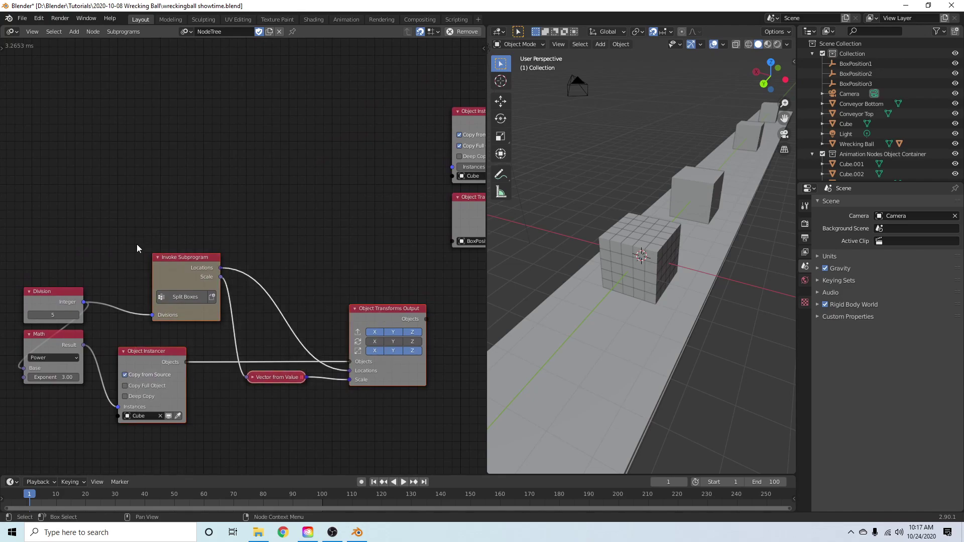
{"action": "left_click_drag", "start_coordinate": [123, 267], "coordinate": [100, 421], "text": "ctrl"}
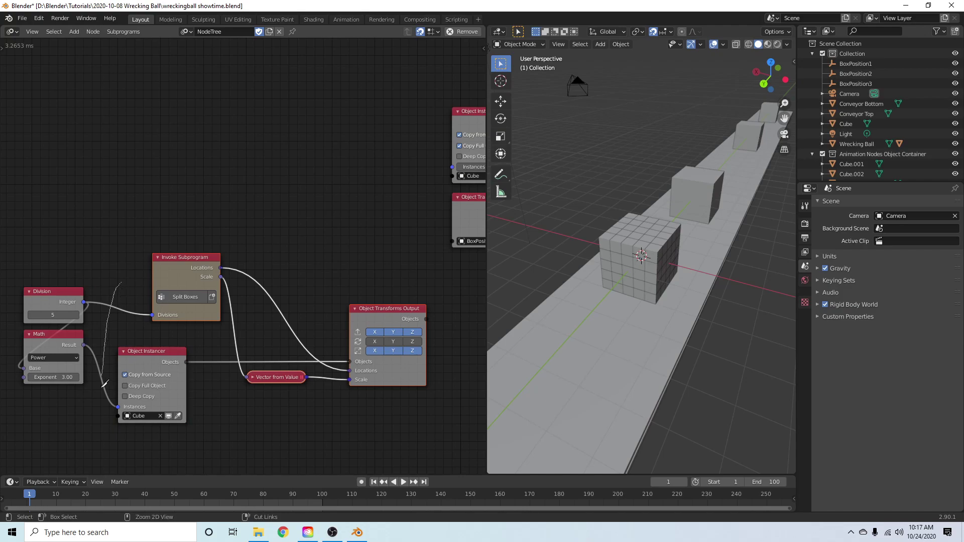
{"action": "right_click_drag", "start_coordinate": [105, 377], "coordinate": [107, 420], "text": "ctrl"}
{"action": "left_click", "coordinate": [126, 407]}
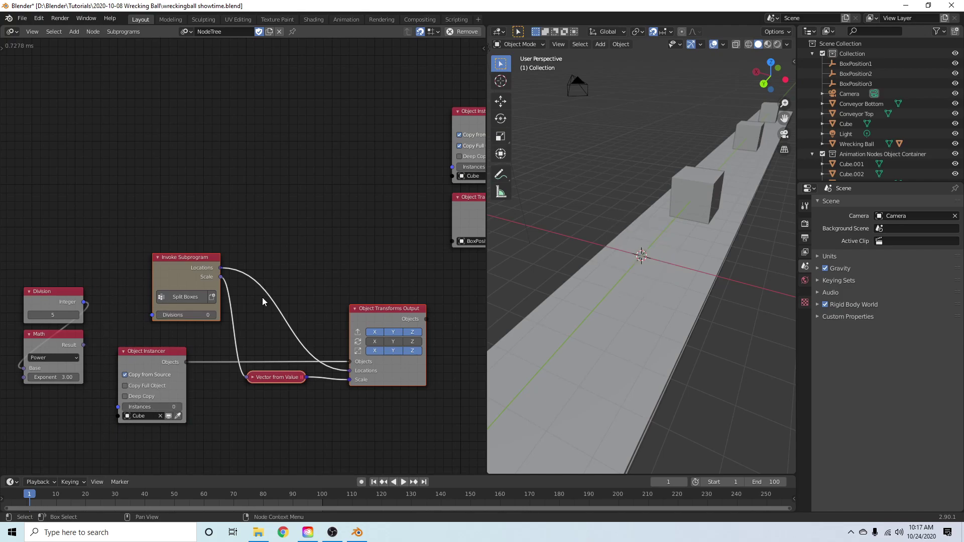
{"action": "left_click_drag", "start_coordinate": [150, 223], "coordinate": [404, 448]}
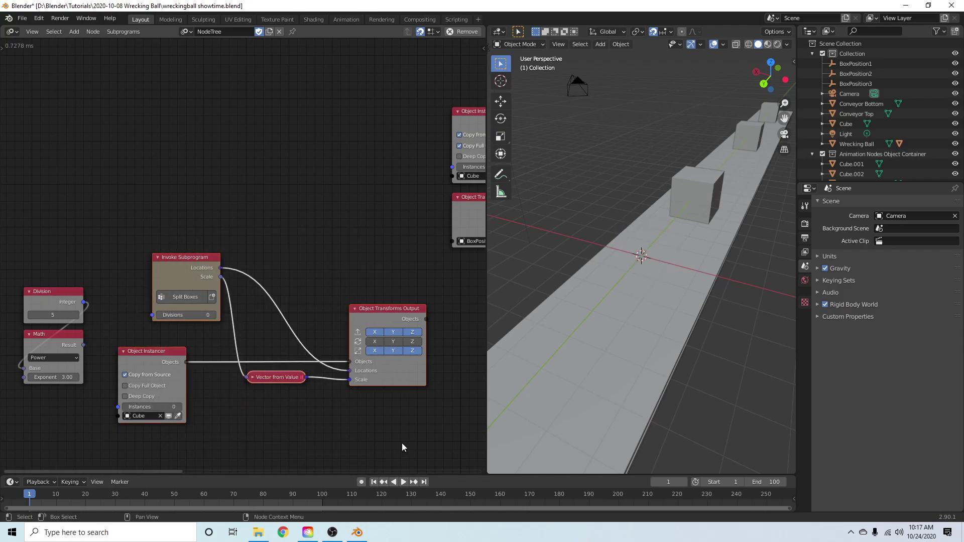
{"action": "key", "text": "x"}
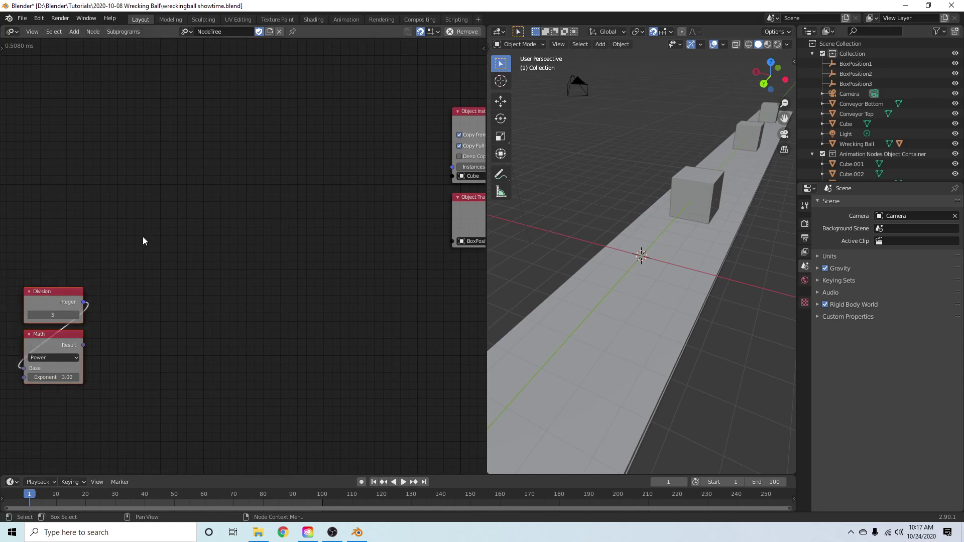
Move the Division and Power Math nodes up beside the conveyor boxes' instancer groups.
{"action": "key", "text": "g"}
{"action": "left_click", "coordinate": [287, 49]}
{"action": "middle_click_drag", "start_coordinate": [293, 84], "coordinate": [275, 273]}
{"action": "scroll", "coordinate": [278, 265], "scroll_direction": "down", "scroll_amount": 9}
{"action": "key", "text": "g"}
{"action": "left_click", "coordinate": [251, 280]}
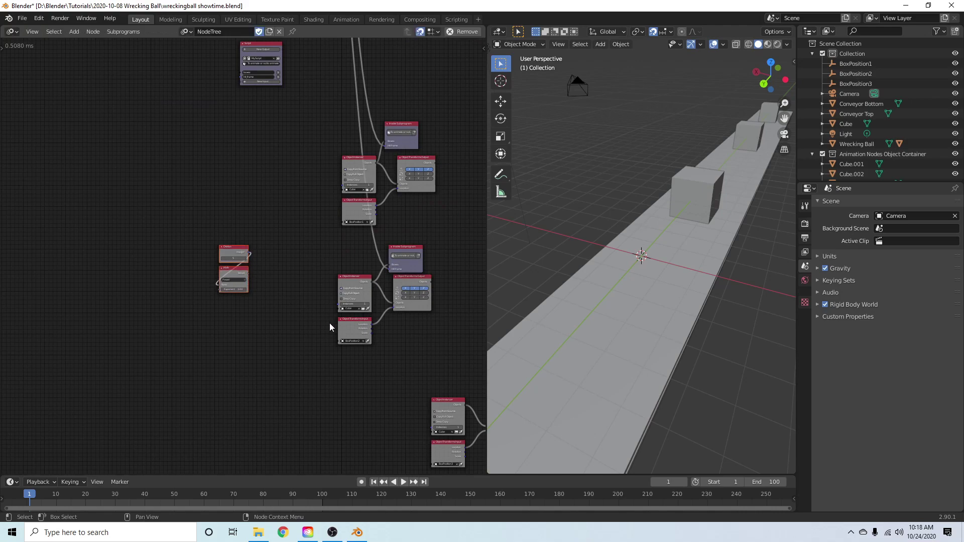
Align the third box's instancer and transforms nodes under the second box's group and save the file.
{"action": "middle_click_drag", "start_coordinate": [329, 324], "coordinate": [232, 221]}
{"action": "left_click_drag", "start_coordinate": [435, 372], "coordinate": [318, 289]}
{"action": "key", "text": "g"}
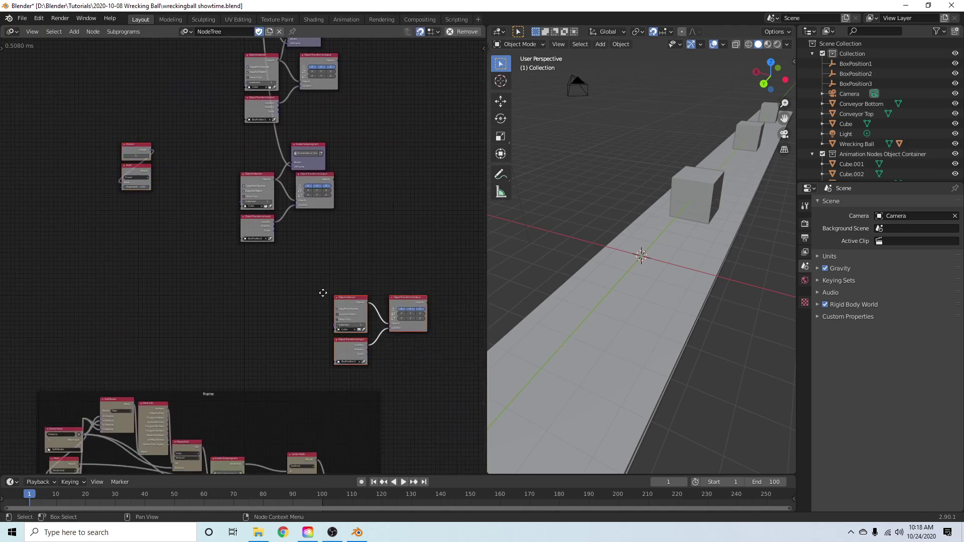
{"action": "left_click", "coordinate": [229, 288]}
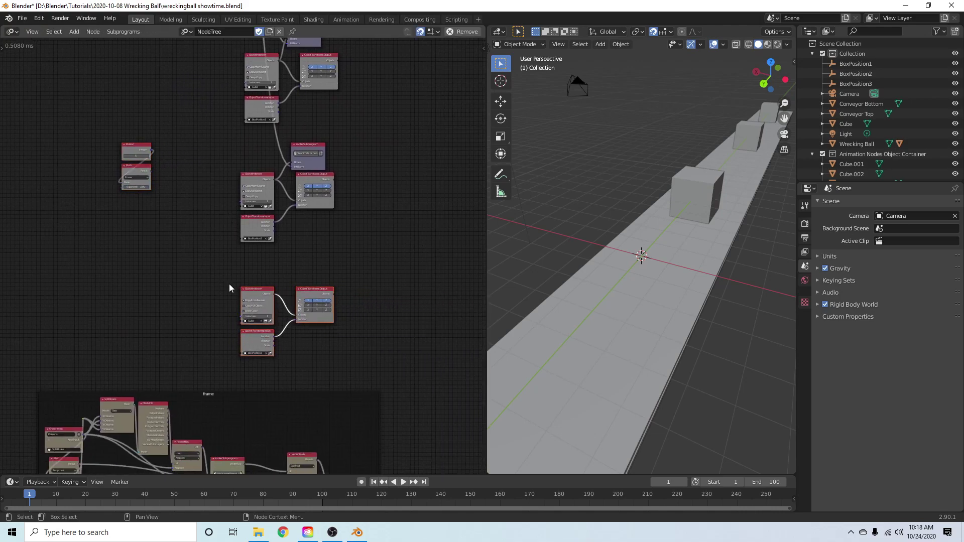
{"action": "scroll", "coordinate": [291, 186], "scroll_direction": "up", "scroll_amount": 2}
{"action": "middle_click_drag", "start_coordinate": [300, 157], "coordinate": [313, 323]}
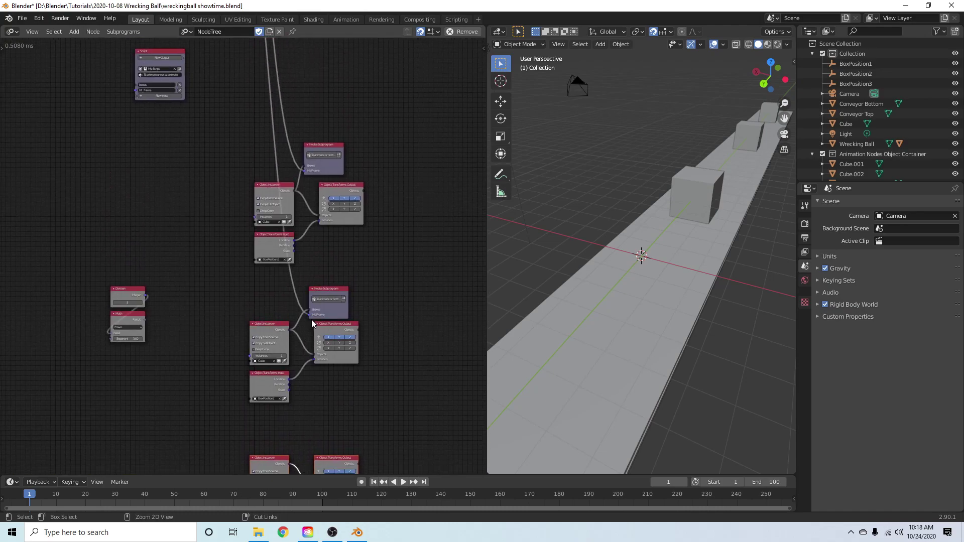
{"action": "key", "text": "ctrl+s"}
Move the BoxPosition1 group's Object Transforms Output farther out and set its Object Instancer's Instances to 0.
{"action": "scroll", "coordinate": [316, 304], "scroll_direction": "up", "scroll_amount": 2}
{"action": "scroll", "coordinate": [316, 304], "scroll_direction": "up", "scroll_amount": 3}
{"action": "middle_click_drag", "start_coordinate": [340, 255], "coordinate": [277, 275]}
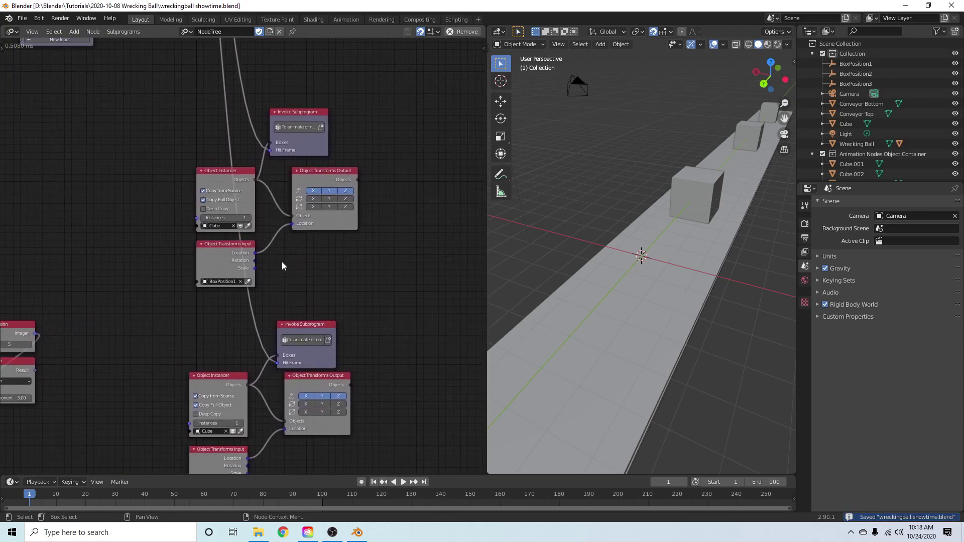
{"action": "left_click", "coordinate": [321, 173]}
{"action": "left_click_drag", "start_coordinate": [323, 171], "coordinate": [417, 215]}
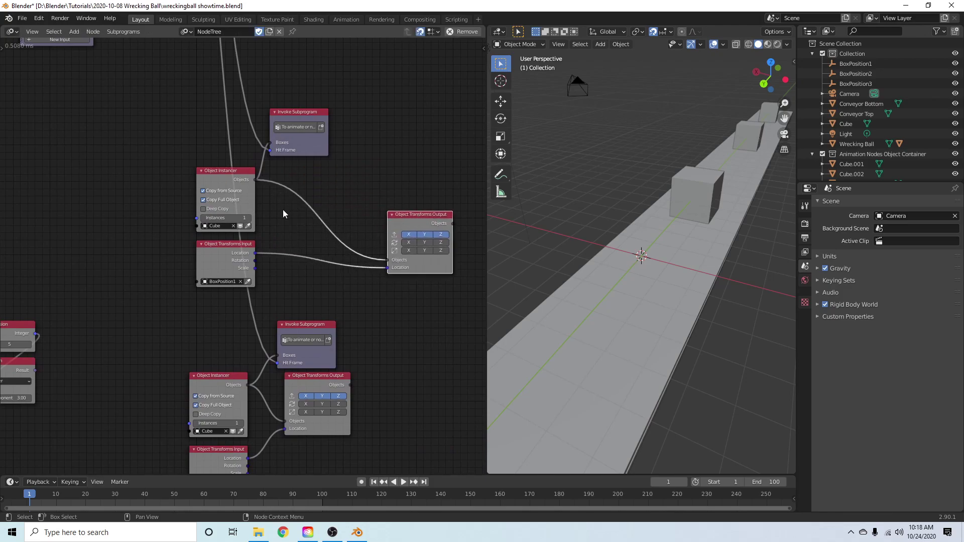
{"action": "left_click", "coordinate": [200, 219]}
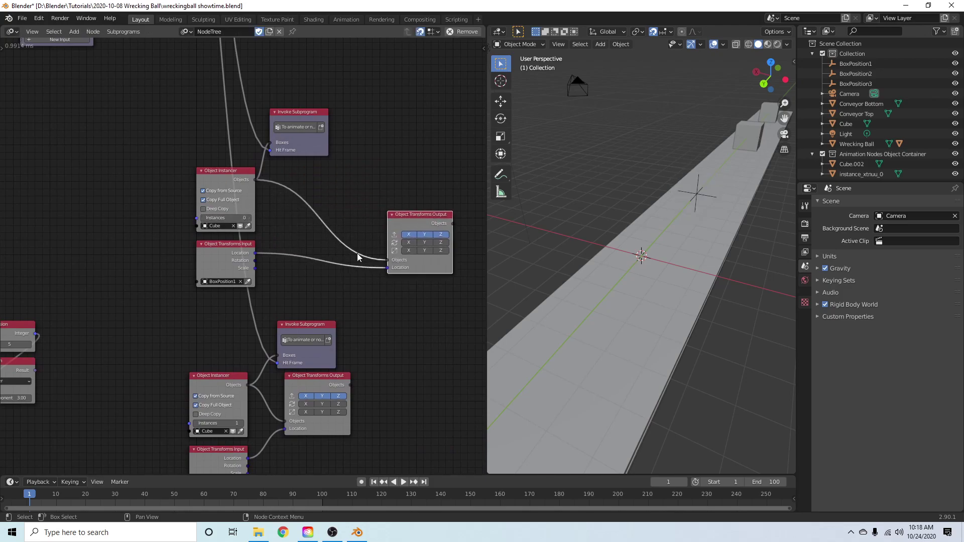
{"action": "middle_click_drag", "start_coordinate": [36, 337], "coordinate": [72, 327]}
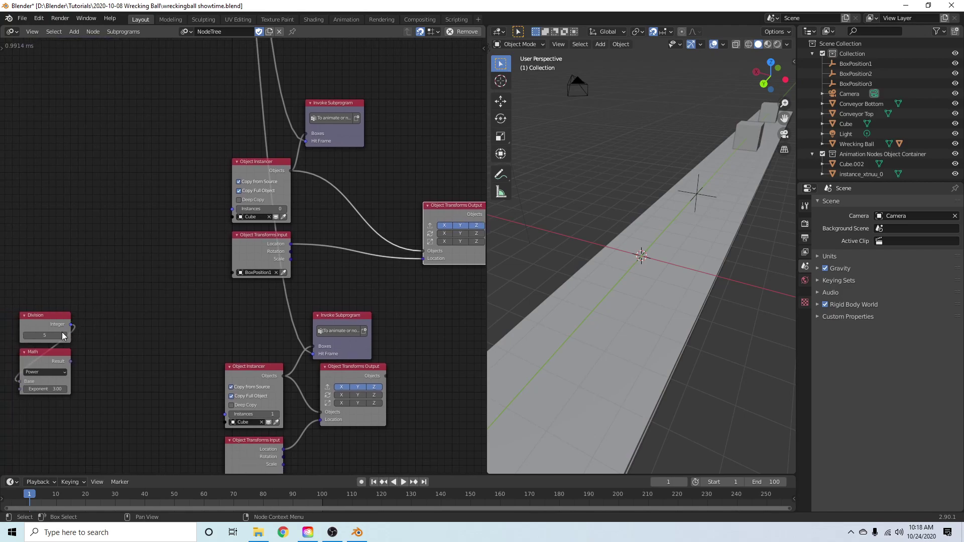
Set Division to 2 and connect the Power Math result to Instances on the BoxPosition1 group's Object Instancer.
{"action": "left_click", "coordinate": [27, 337]}
{"action": "left_click", "coordinate": [27, 336]}
{"action": "left_click_drag", "start_coordinate": [71, 361], "coordinate": [233, 209]}
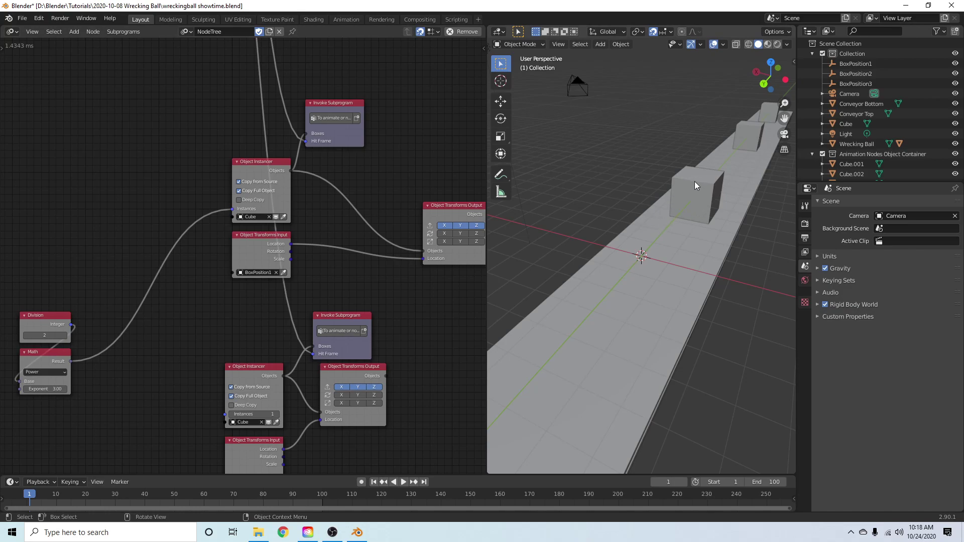
{"action": "mouse_move", "coordinate": [719, 200]}
{"action": "middle_mouse_down"}
{"action": "mouse_move", "coordinate": [687, 204]}
{"action": "mouse_move", "coordinate": [703, 199]}
{"action": "middle_mouse_up"}
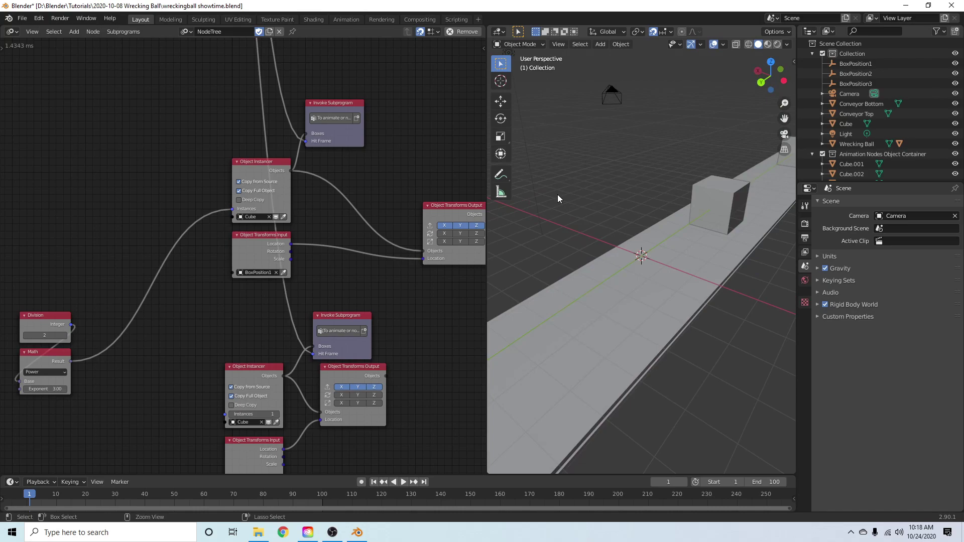
Add a Split Boxes Invoke Subprogram node between the BoxPosition1 group's Object Instancer and Object Transforms Output.
{"action": "key", "text": "ctrl+a"}
{"action": "left_click", "coordinate": [557, 195]}
{"action": "key", "text": "ctrl+a"}
{"action": "type", "text": "split box"}
{"action": "key", "text": "Return"}
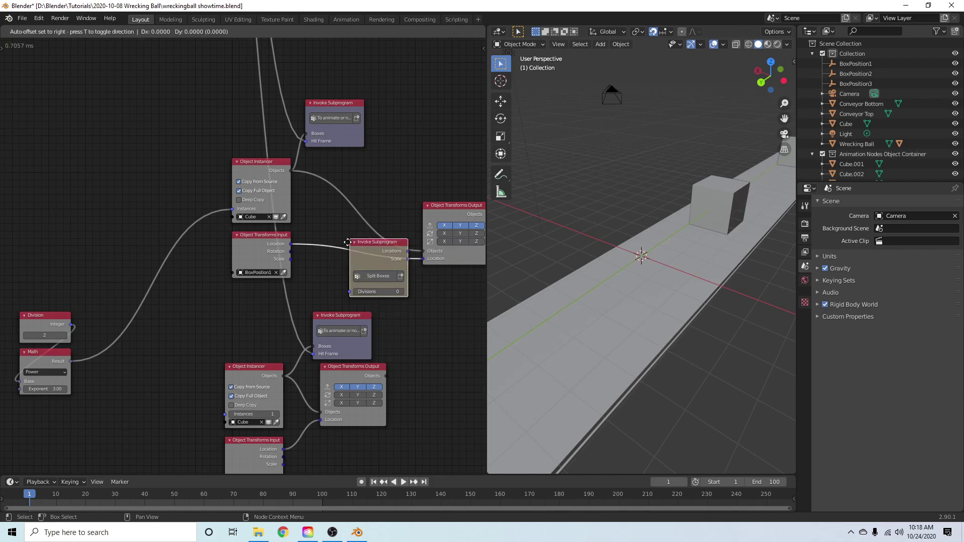
{"action": "left_click", "coordinate": [362, 154]}
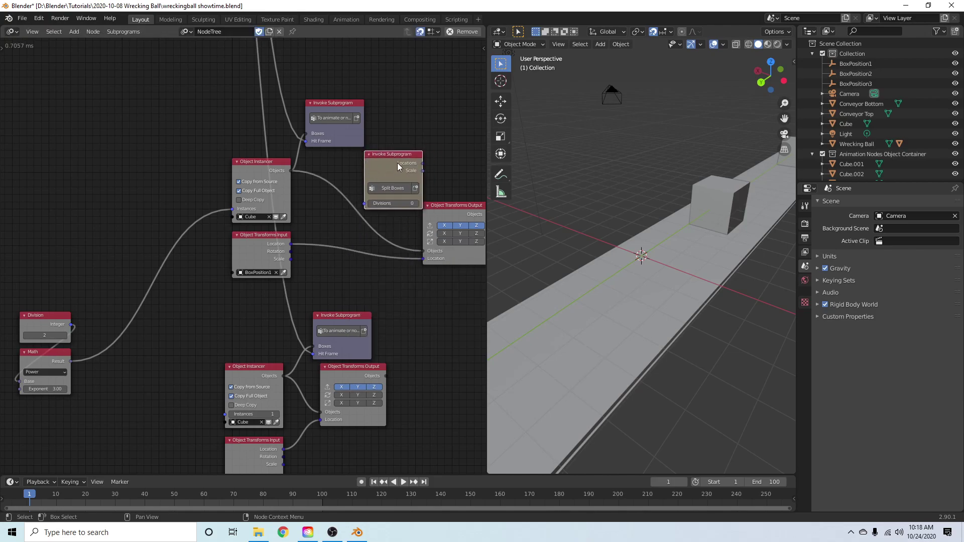
Move the Object Transforms Output clear of the Split Boxes node and connect the Division integer to Split Boxes' Divisions.
{"action": "middle_click_drag", "start_coordinate": [466, 167], "coordinate": [419, 175]}
{"action": "left_click_drag", "start_coordinate": [388, 213], "coordinate": [409, 226]}
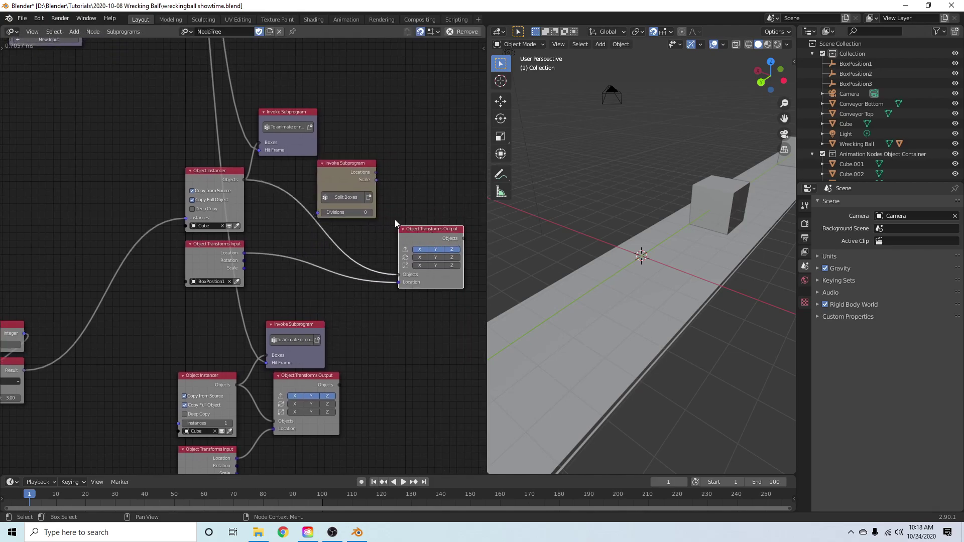
{"action": "scroll", "coordinate": [32, 337], "scroll_direction": "up", "scroll_amount": 1}
{"action": "middle_click_drag", "start_coordinate": [33, 337], "coordinate": [73, 337]}
{"action": "left_click_drag", "start_coordinate": [45, 343], "coordinate": [362, 208]}
Enable X, Y and Z scale on the BoxPosition1 group's Object Transforms Output and connect Split Boxes' Scale to it.
{"action": "middle_click_drag", "start_coordinate": [404, 217], "coordinate": [266, 221]}
{"action": "left_click_drag", "start_coordinate": [340, 237], "coordinate": [388, 230]}
{"action": "left_click_drag", "start_coordinate": [387, 263], "coordinate": [429, 264]}
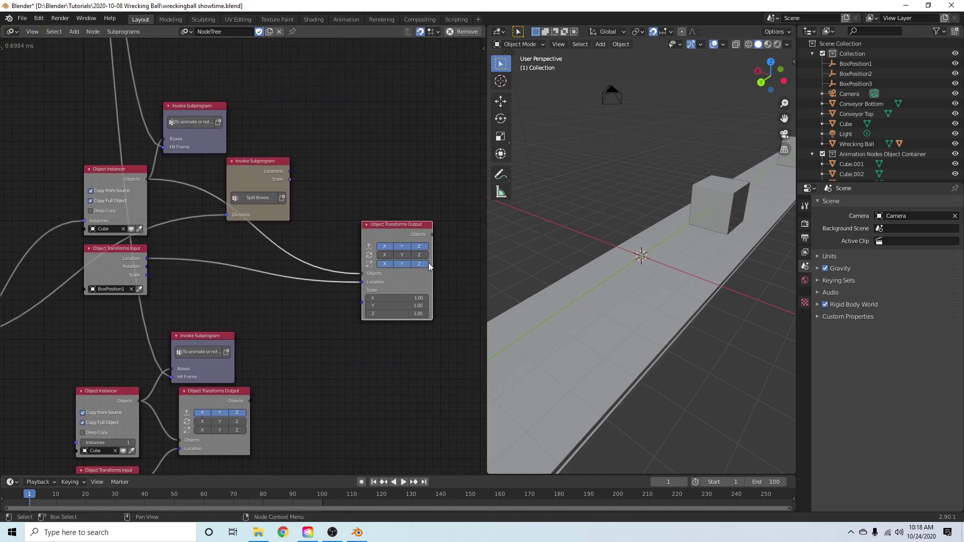
{"action": "left_click_drag", "start_coordinate": [290, 179], "coordinate": [362, 303]}
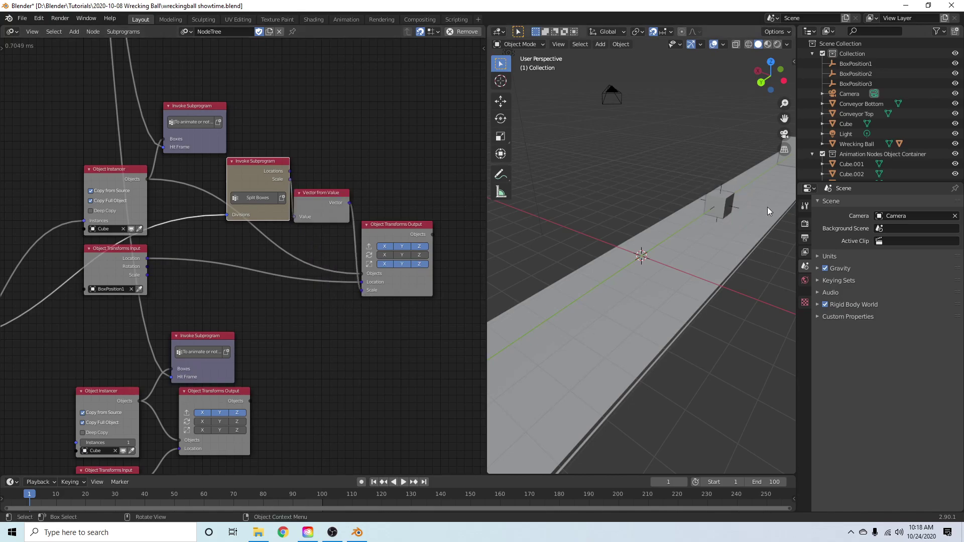
{"action": "middle_click_drag", "start_coordinate": [769, 208], "coordinate": [752, 202]}
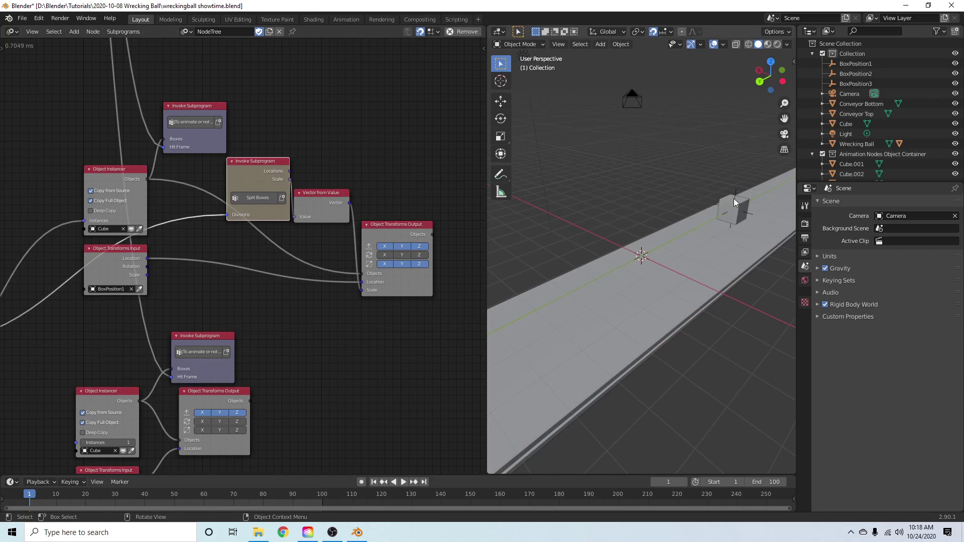
Collapse the Vector from Value node below the links and connect Split Boxes' Locations to the Object Transforms Output's Locations.
{"action": "left_click_drag", "start_coordinate": [319, 200], "coordinate": [317, 294]}
{"action": "left_click", "coordinate": [295, 305]}
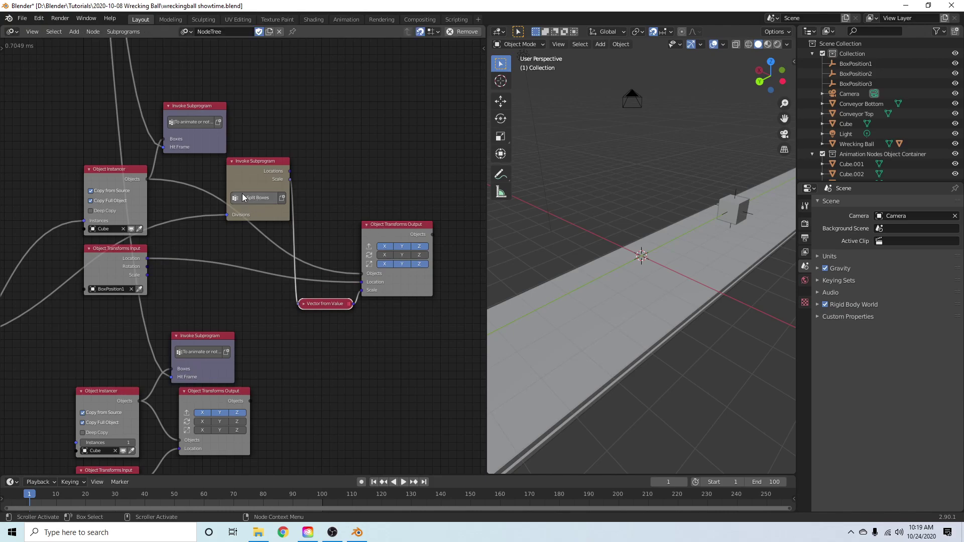
{"action": "left_click_drag", "start_coordinate": [290, 171], "coordinate": [340, 240]}
{"action": "left_click_drag", "start_coordinate": [359, 288], "coordinate": [359, 289]}
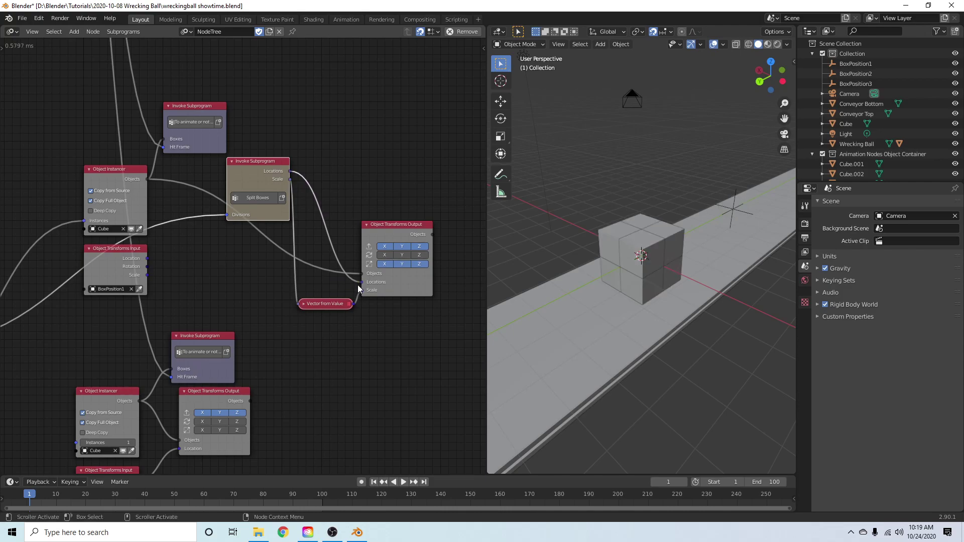
Play the animation to check how the split box behaves on the conveyor.
{"action": "middle_click_drag", "start_coordinate": [652, 272], "coordinate": [665, 248]}
{"action": "scroll", "coordinate": [665, 248], "scroll_direction": "down", "scroll_amount": 2}
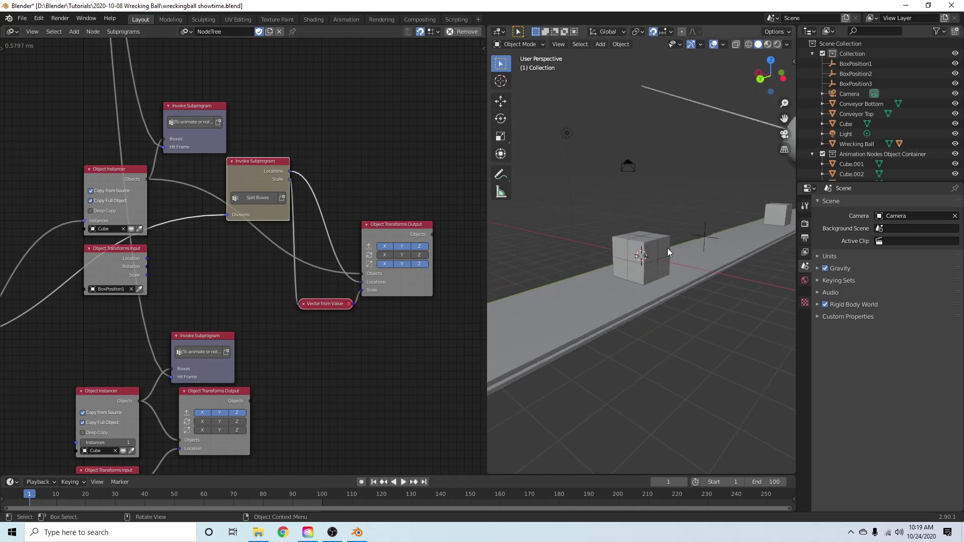
{"action": "key", "text": "space"}
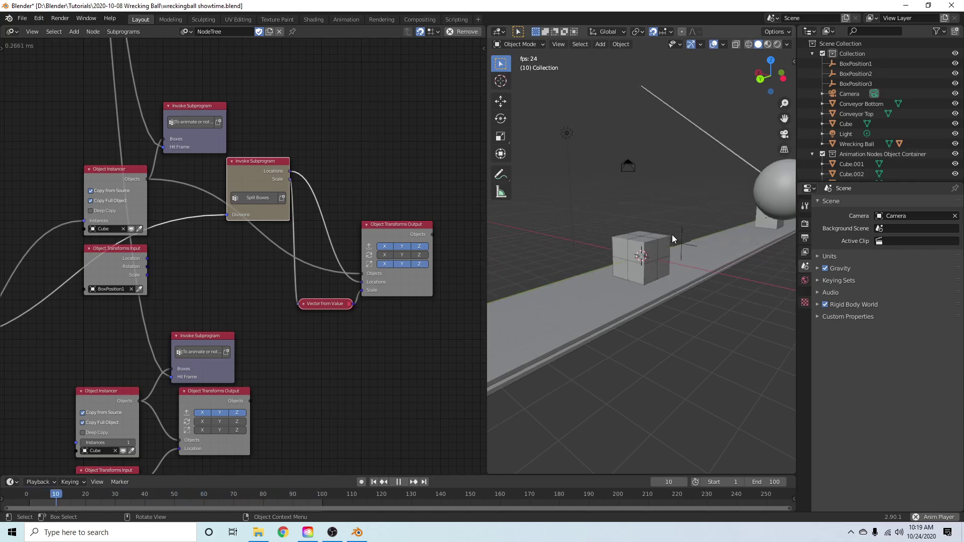
Stop playback and insert a Vector Math node set to Add between Split Boxes' Locations and the BoxPosition1 group's Object Transforms Output.
{"action": "key", "text": "space"}
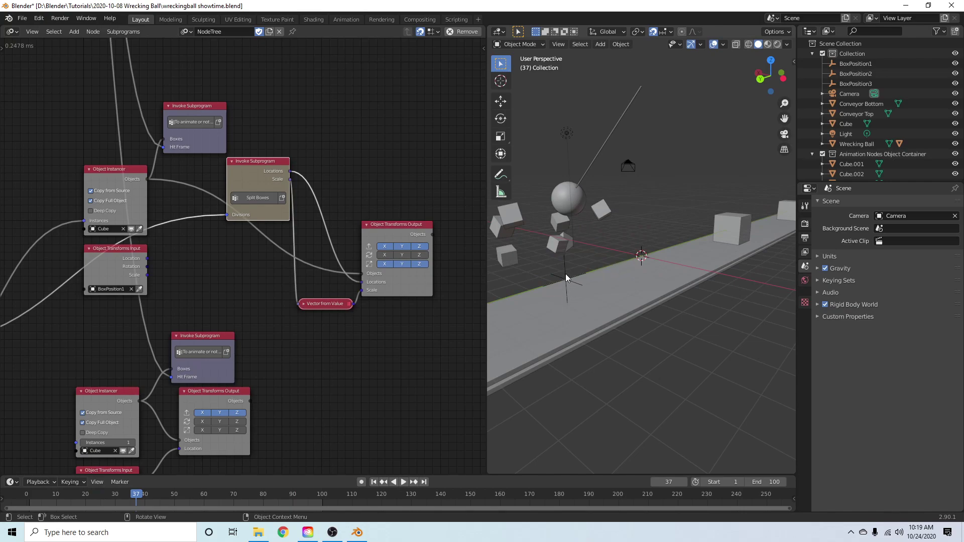
{"action": "middle_click_drag", "start_coordinate": [400, 325], "coordinate": [418, 324]}
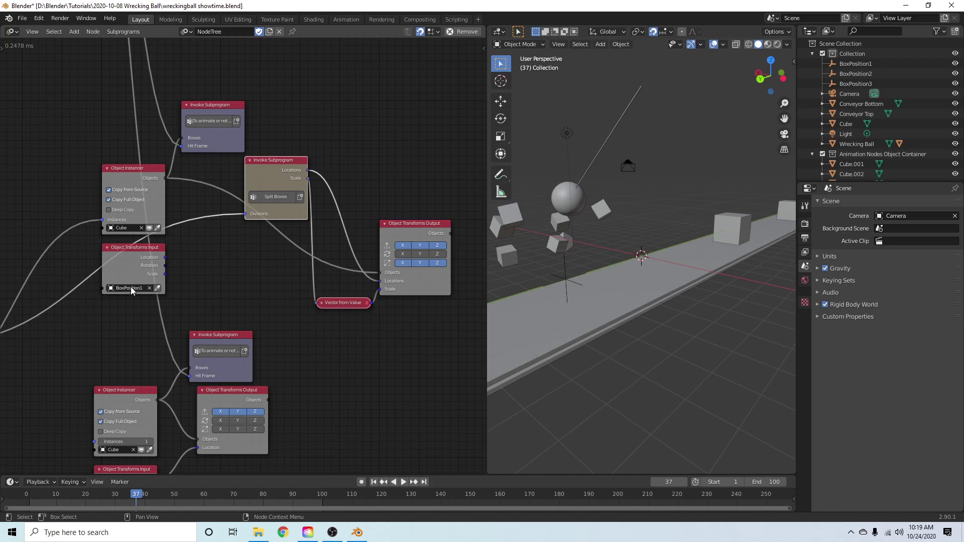
{"action": "scroll", "coordinate": [160, 287], "scroll_direction": "up", "scroll_amount": 1}
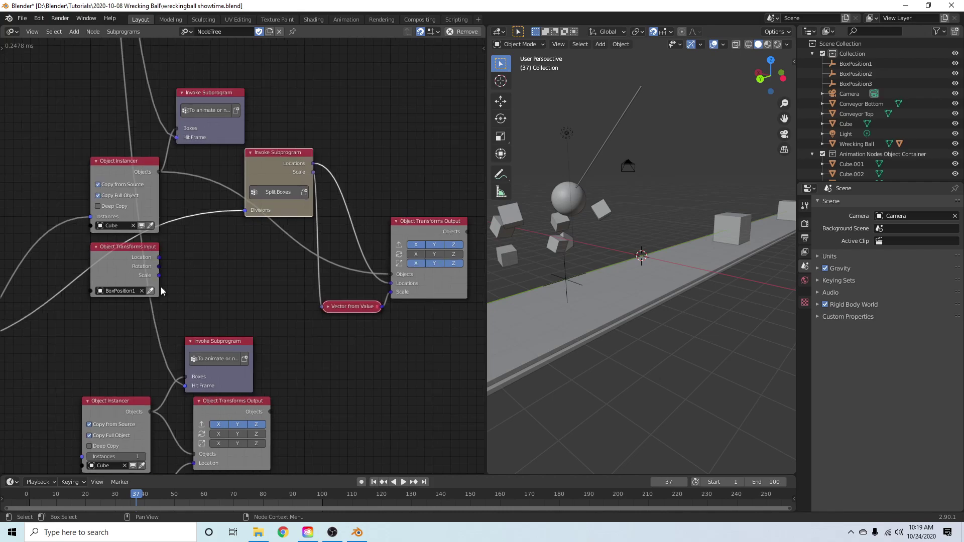
{"action": "left_click_drag", "start_coordinate": [426, 222], "coordinate": [444, 213]}
{"action": "key", "text": "ctrl+a"}
{"action": "type", "text": "v"}
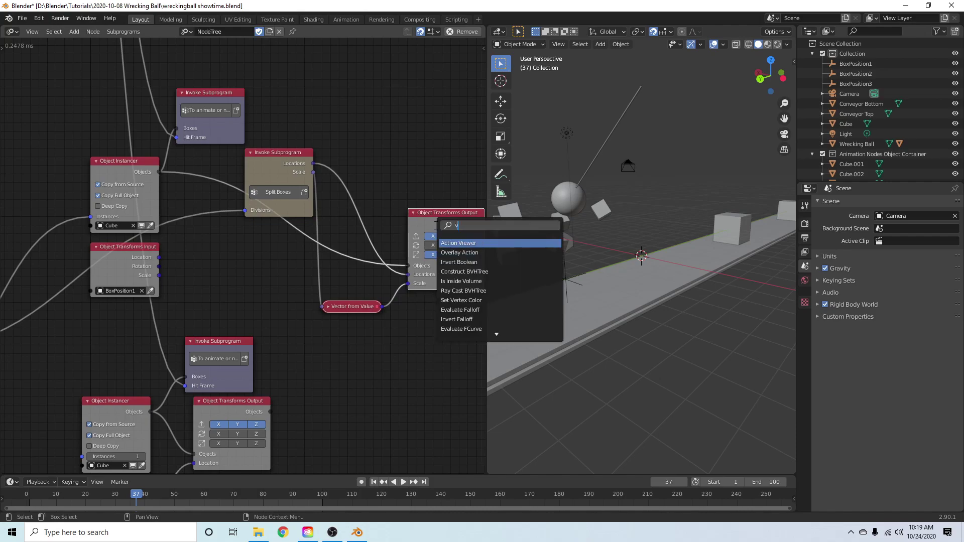
{"action": "type", "text": "ector math"}
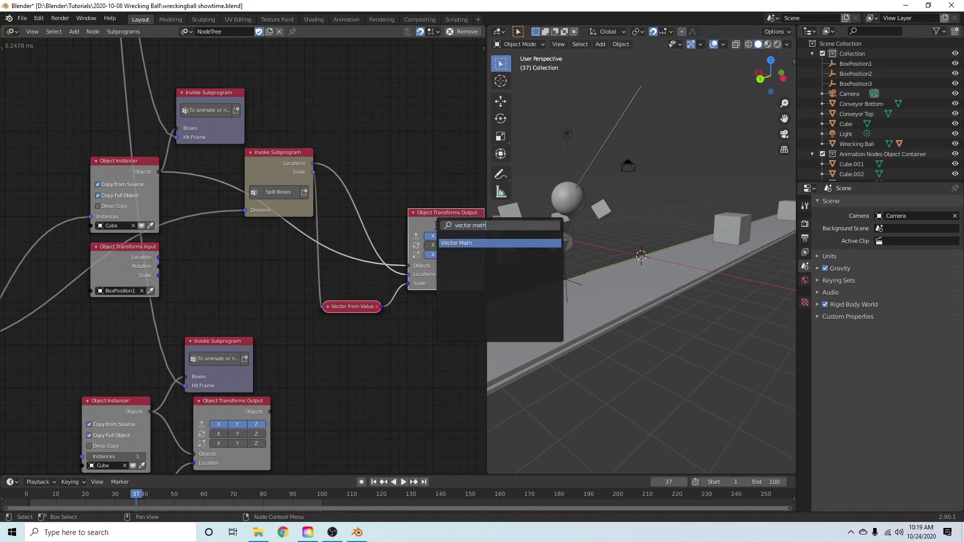
{"action": "key", "text": "Return"}
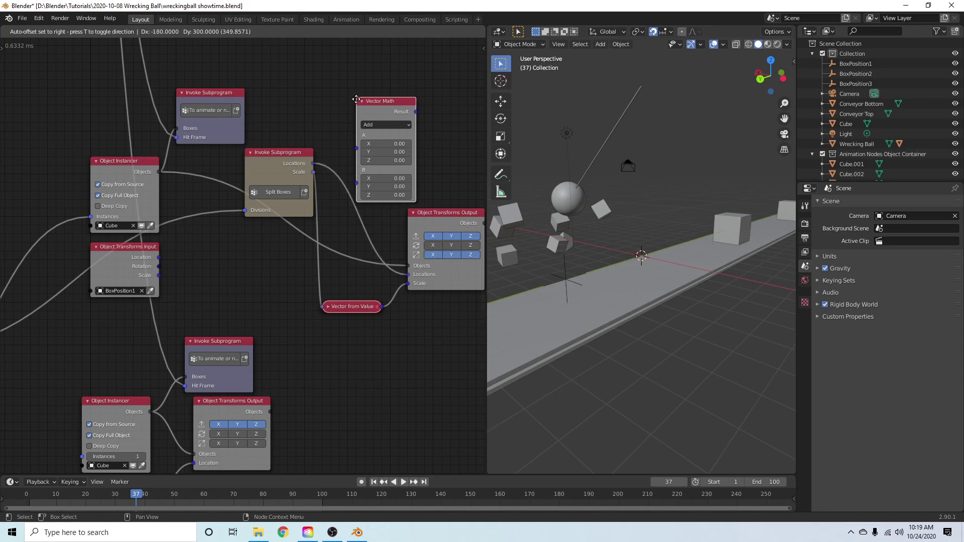
{"action": "left_click", "coordinate": [345, 134]}
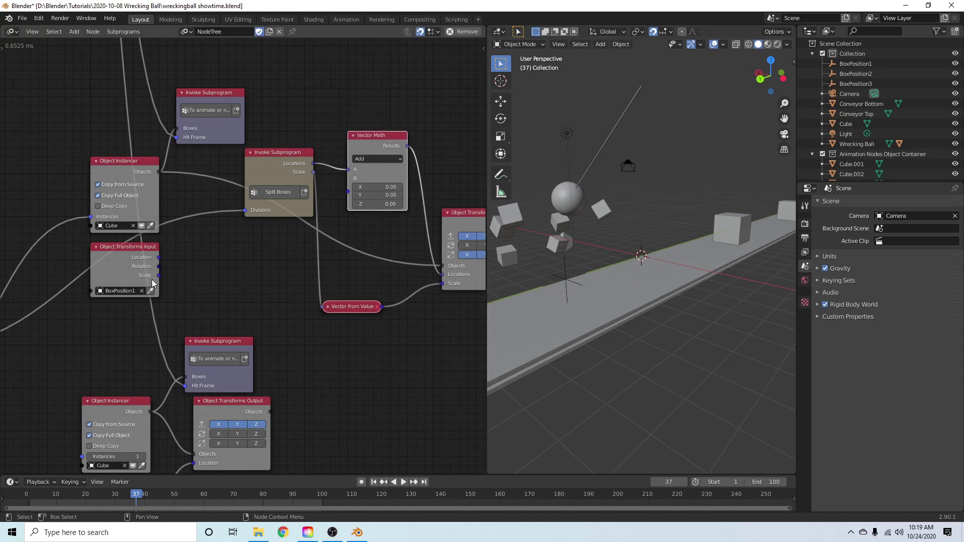
Connect BoxPosition1's Location to Vector Math's B input and tidy the Vector Math and Vector from Value nodes beside the output node.
{"action": "left_click_drag", "start_coordinate": [159, 258], "coordinate": [345, 196]}
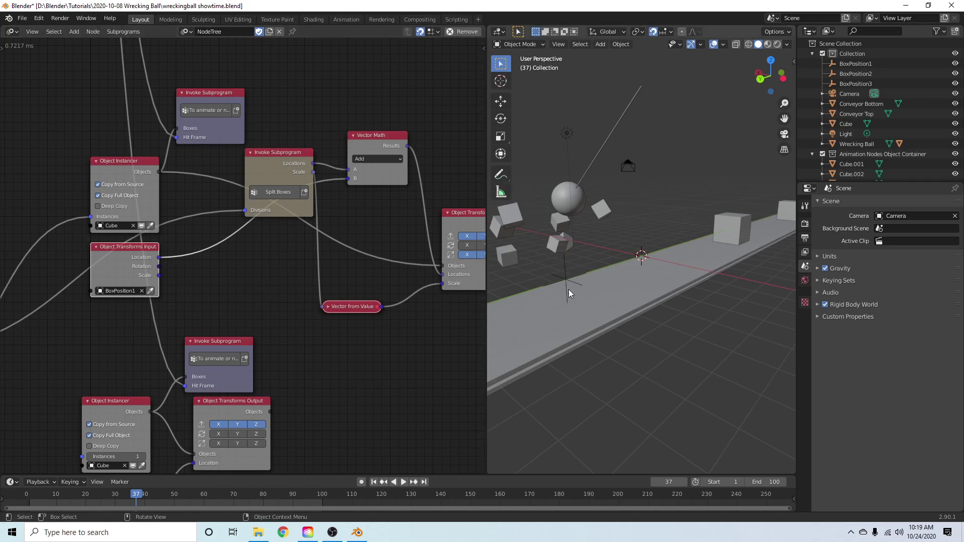
{"action": "left_click_drag", "start_coordinate": [368, 146], "coordinate": [367, 197]}
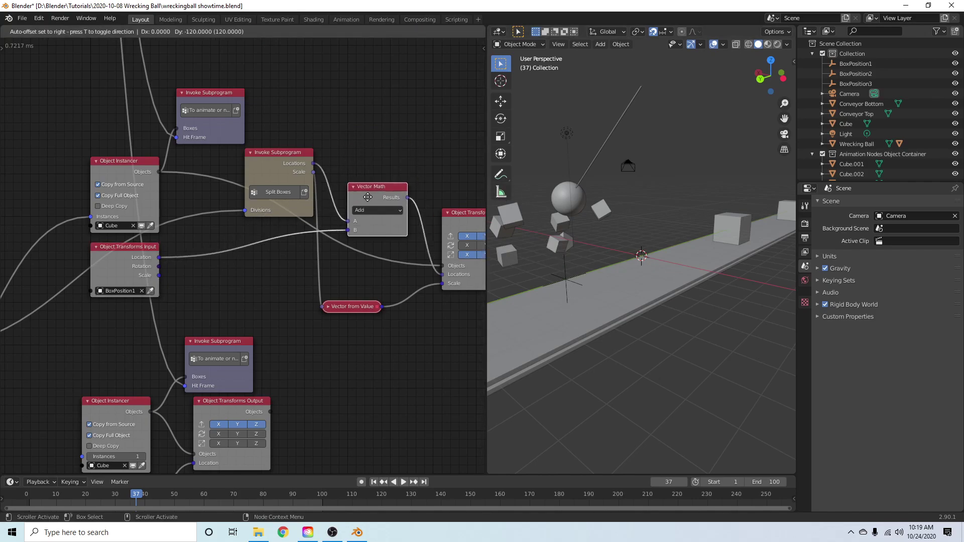
{"action": "middle_click_drag", "start_coordinate": [376, 286], "coordinate": [332, 292]}
{"action": "scroll", "coordinate": [331, 291], "scroll_direction": "up", "scroll_amount": 1}
{"action": "left_click_drag", "start_coordinate": [313, 317], "coordinate": [359, 293]}
{"action": "middle_click_drag", "start_coordinate": [331, 289], "coordinate": [360, 282]}
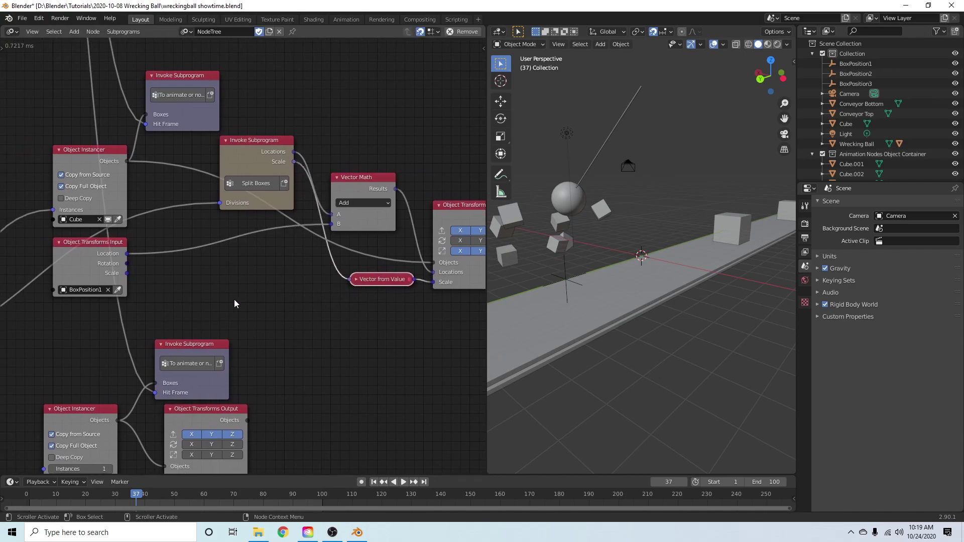
{"action": "scroll", "coordinate": [338, 294], "scroll_direction": "down", "scroll_amount": 1}
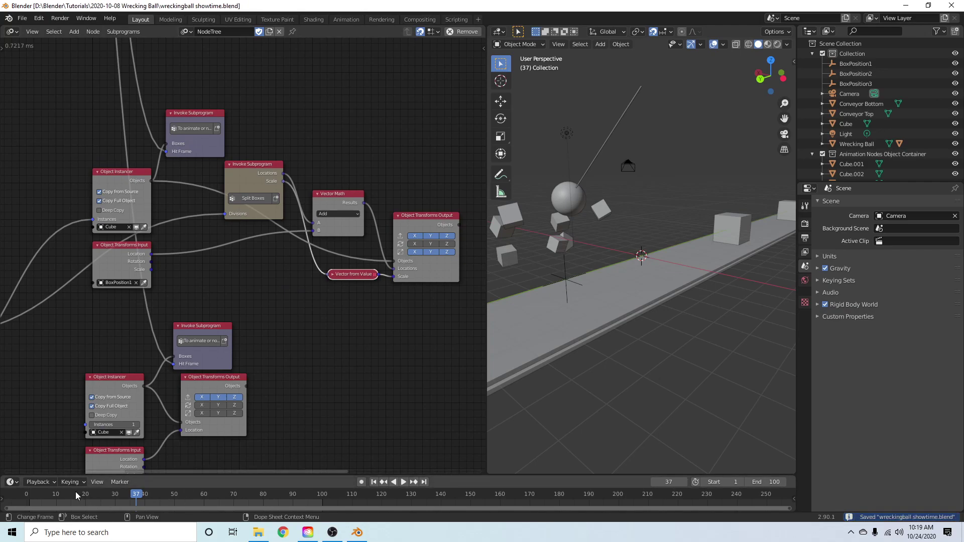
Play the animation from the start to check that the first split box follows BoxPosition1 and breaks apart.
{"action": "left_click", "coordinate": [28, 507]}
{"action": "key", "text": "space"}
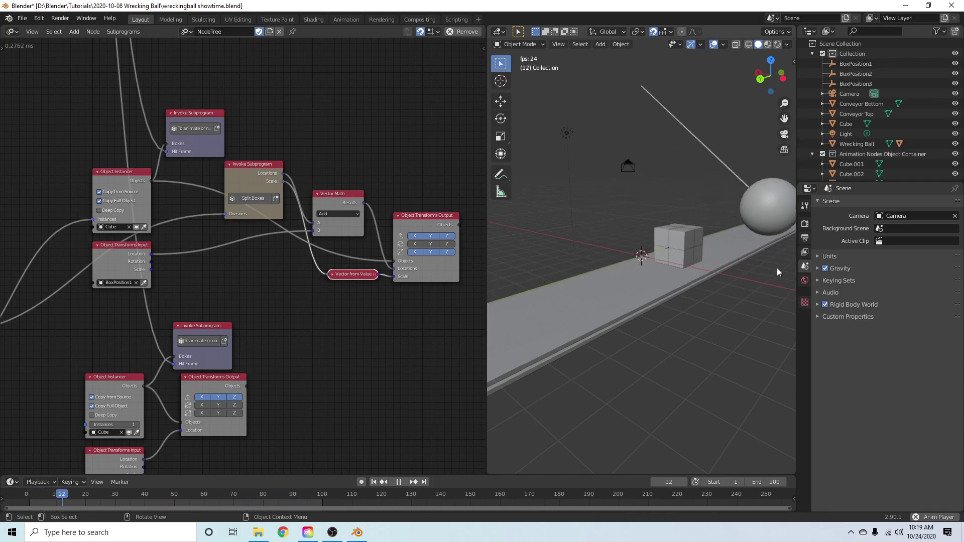
{"action": "key", "text": "space"}
{"action": "key", "text": "space"}
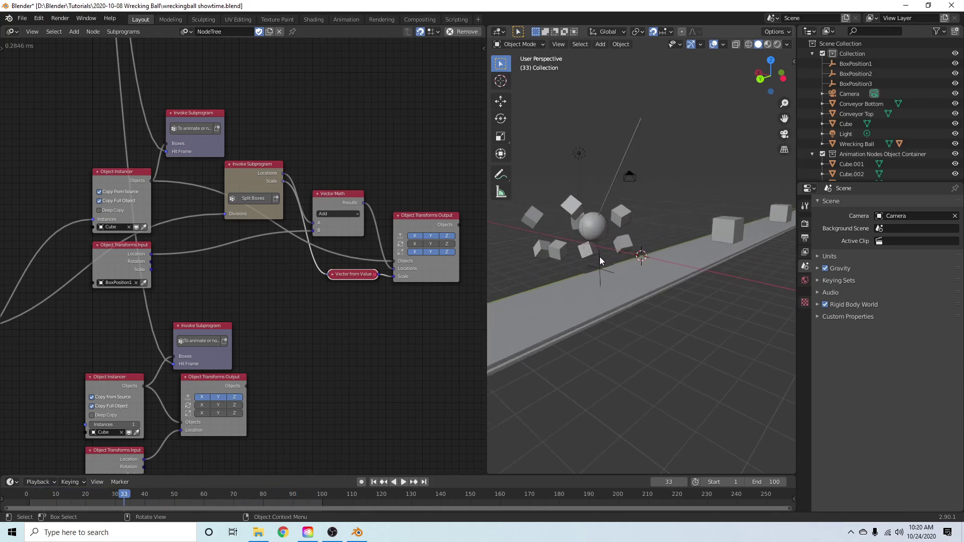
Return to frame 0 and set the Division integer to 3.
{"action": "left_click", "coordinate": [79, 496]}
{"action": "left_click_drag", "start_coordinate": [79, 496], "coordinate": [20, 497]}
{"action": "key", "text": "space"}
{"action": "middle_click_drag", "start_coordinate": [115, 149], "coordinate": [310, 155]}
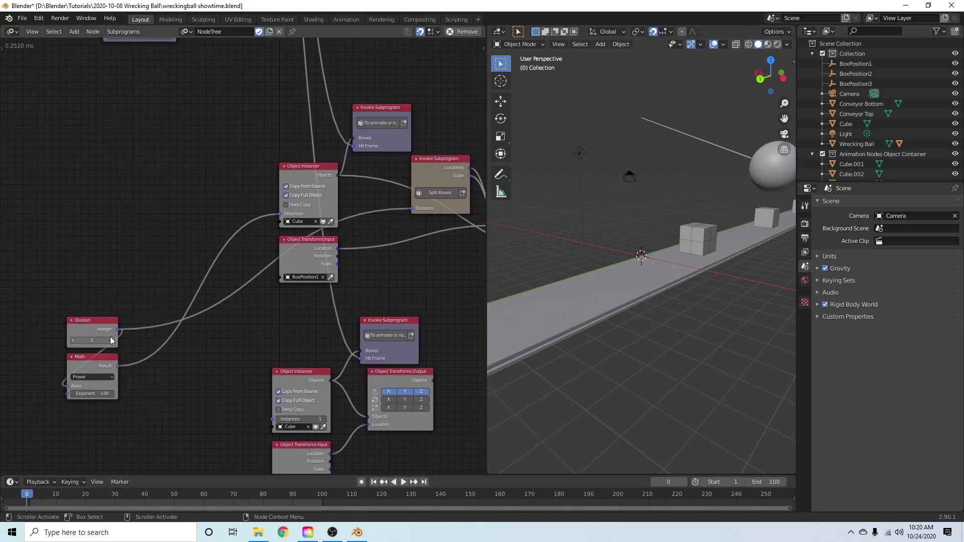
{"action": "mouse_move", "coordinate": [620, 279]}
{"action": "middle_mouse_down"}
{"action": "mouse_move", "coordinate": [604, 266]}
{"action": "mouse_move", "coordinate": [616, 286]}
{"action": "middle_mouse_up"}
Play the animation to check the wrecking ball hitting the box with the finer division.
{"action": "key", "text": "space"}
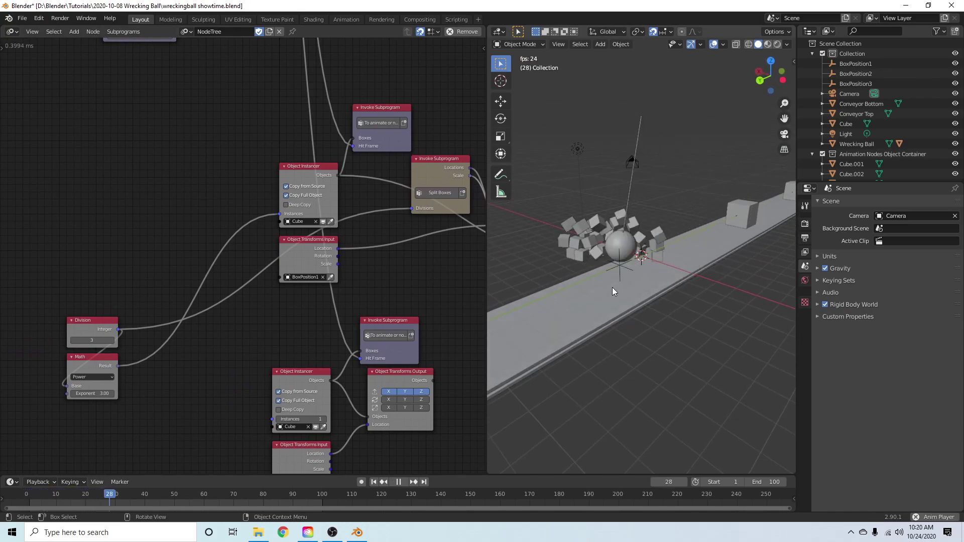
{"action": "middle_click_drag", "start_coordinate": [614, 282], "coordinate": [616, 287]}
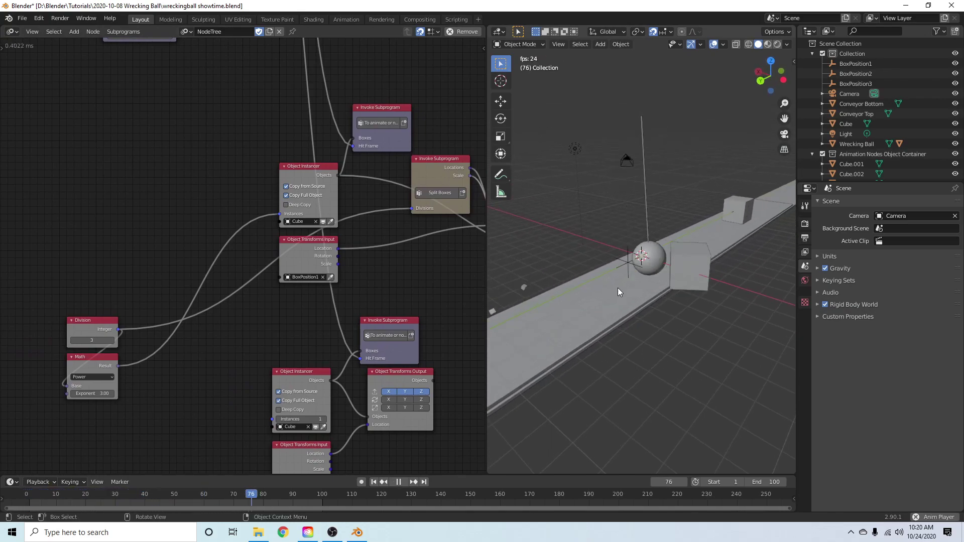
{"action": "key", "text": "space"}
Duplicate the Split Boxes, Vector Math and Vector from Value nodes and place the copies beside the BoxPosition2 group.
{"action": "scroll", "coordinate": [426, 285], "scroll_direction": "down", "scroll_amount": 1}
{"action": "middle_click_drag", "start_coordinate": [426, 293], "coordinate": [282, 219]}
{"action": "mouse_move", "coordinate": [468, 225]}
{"action": "left_mouse_down"}
{"action": "mouse_move", "coordinate": [422, 173]}
{"action": "mouse_move", "coordinate": [417, 253]}
{"action": "mouse_move", "coordinate": [293, 91]}
{"action": "left_mouse_up"}
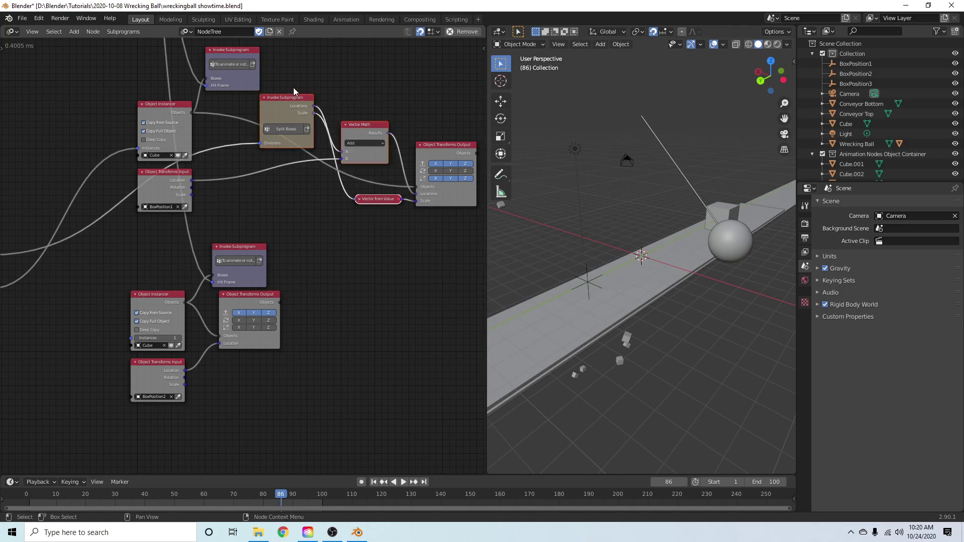
{"action": "key", "text": "shift+d"}
{"action": "left_click", "coordinate": [346, 321]}
Move the BoxPosition2 group's Object Transforms Output clear of the copied nodes and shift the copies down closer to it.
{"action": "left_click_drag", "start_coordinate": [249, 303], "coordinate": [439, 357]}
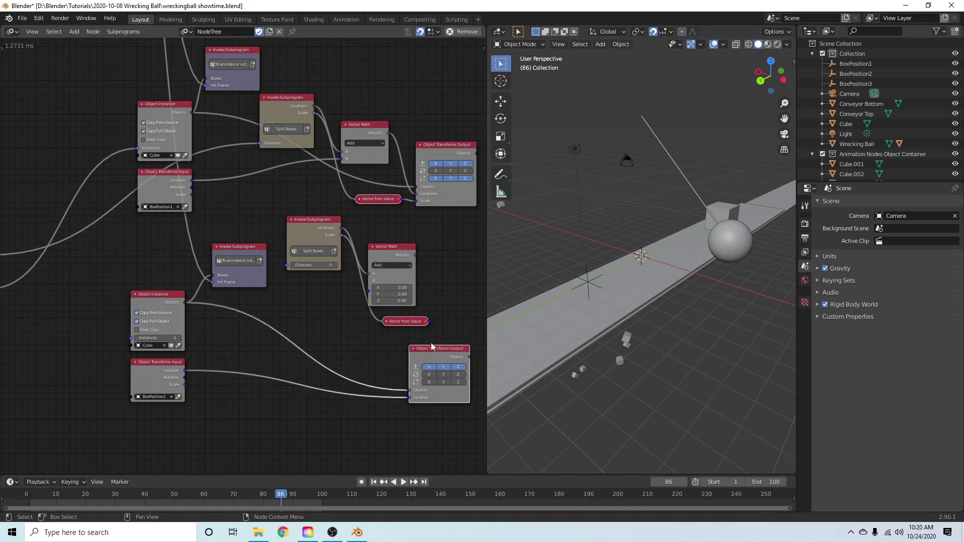
{"action": "left_click_drag", "start_coordinate": [428, 246], "coordinate": [305, 316]}
{"action": "left_click_drag", "start_coordinate": [315, 244], "coordinate": [308, 258]}
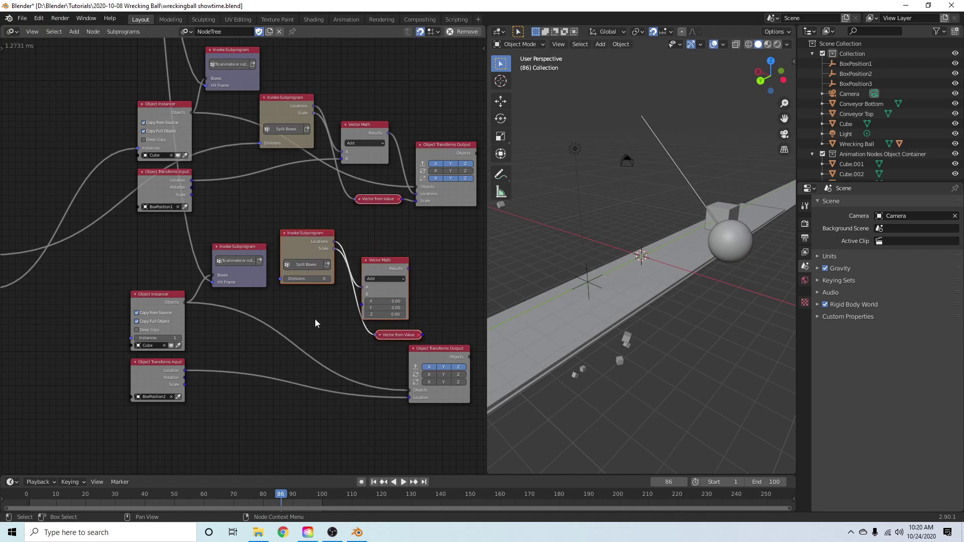
Connect the Division integer to the Divisions input of the copied Split Boxes node.
{"action": "middle_click_drag", "start_coordinate": [332, 288], "coordinate": [388, 251]}
{"action": "scroll", "coordinate": [386, 251], "scroll_direction": "down", "scroll_amount": 3}
{"action": "left_click_drag", "start_coordinate": [86, 227], "coordinate": [234, 260]}
{"action": "left_click_drag", "start_coordinate": [312, 245], "coordinate": [317, 245]}
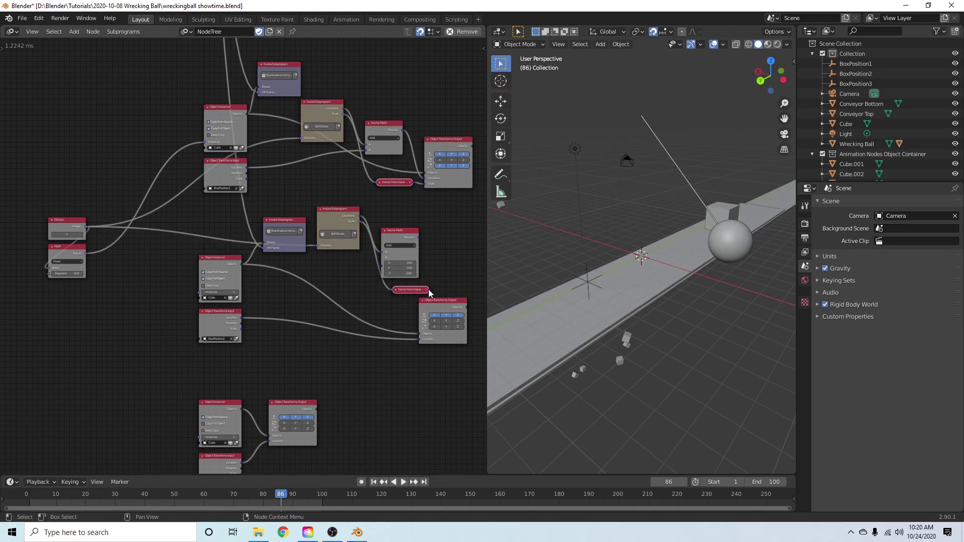
Enable X, Y and Z scale on the BoxPosition2 group's output, connect Vector from Value to its Scale and park that node below the links.
{"action": "left_click_drag", "start_coordinate": [432, 329], "coordinate": [483, 329]}
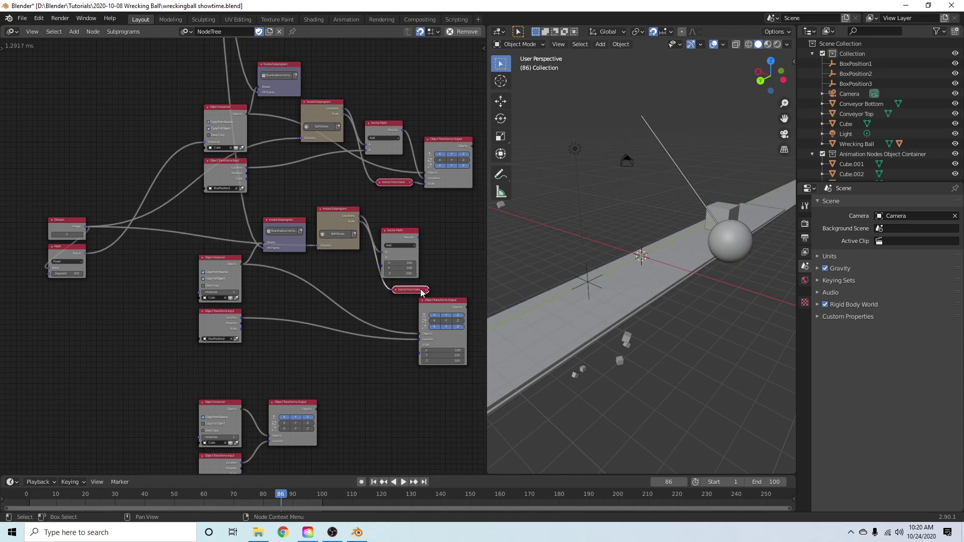
{"action": "left_click_drag", "start_coordinate": [428, 291], "coordinate": [431, 305]}
{"action": "left_click_drag", "start_coordinate": [416, 358], "coordinate": [420, 346]}
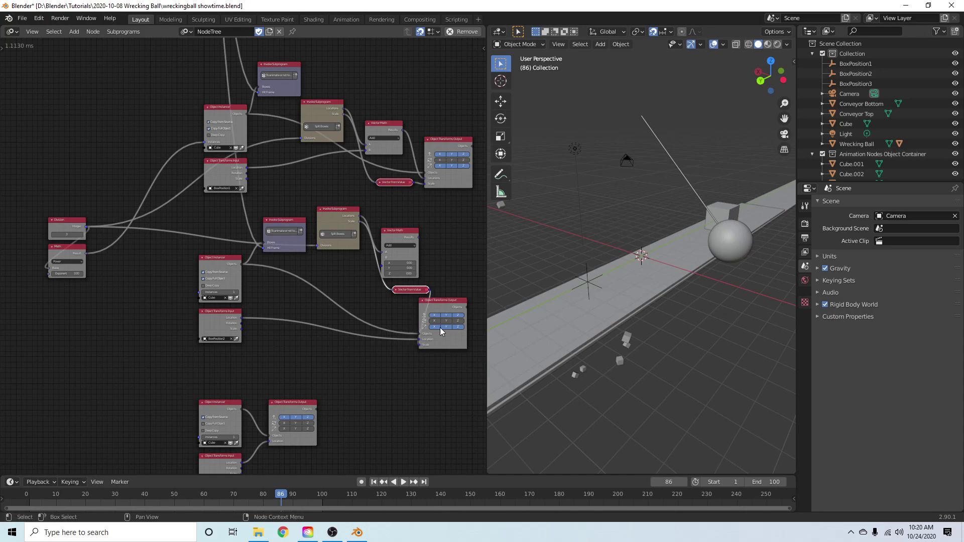
{"action": "left_click_drag", "start_coordinate": [413, 293], "coordinate": [391, 368]}
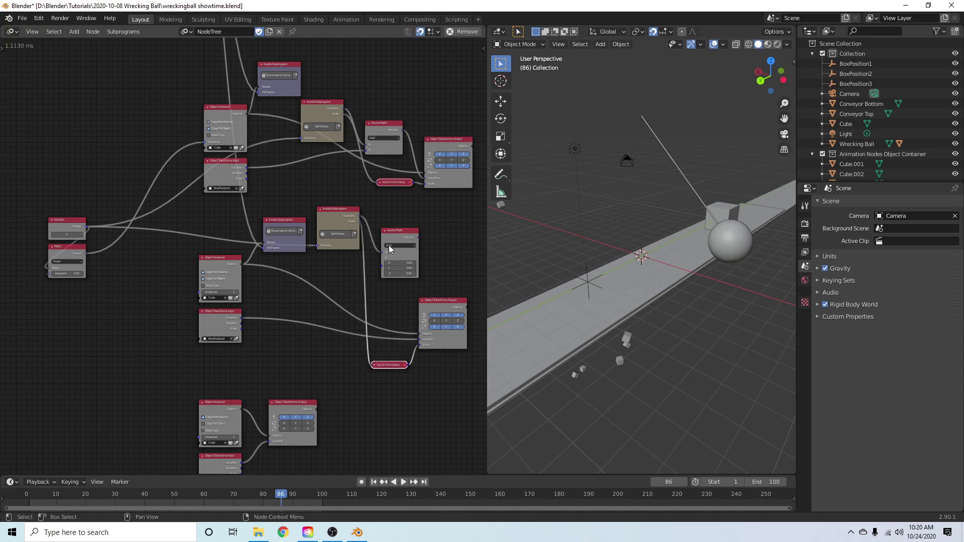
Route BoxPosition2's Location through the copied Vector Math node into the output's Locations and move Split Boxes and Vector Math closer together.
{"action": "left_click_drag", "start_coordinate": [243, 319], "coordinate": [417, 340]}
{"action": "left_click_drag", "start_coordinate": [436, 270], "coordinate": [336, 254]}
{"action": "left_click", "coordinate": [333, 230]}
{"action": "middle_click_drag", "start_coordinate": [362, 280], "coordinate": [323, 261]}
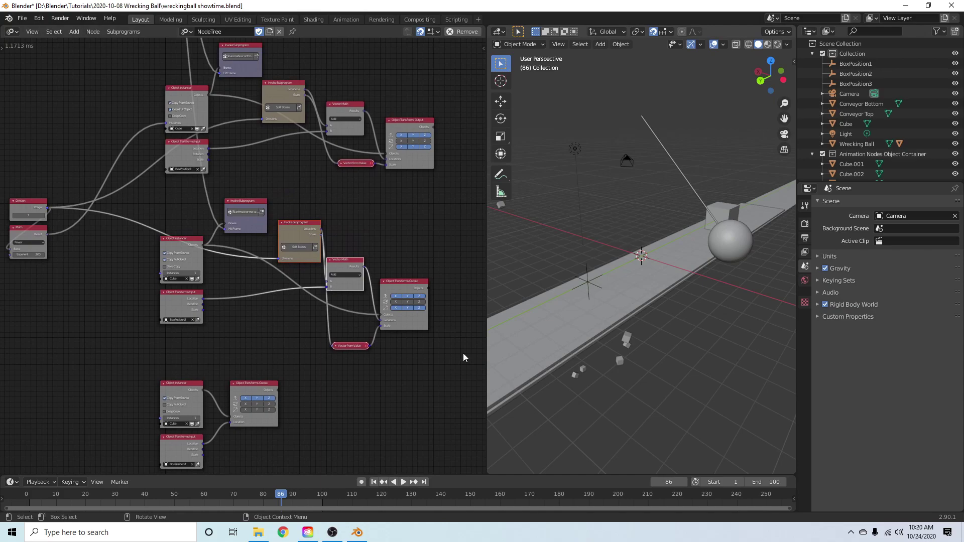
Return to frame 0 to inspect the second box and nudge its Split Boxes and Vector Math nodes slightly down.
{"action": "left_click_drag", "start_coordinate": [82, 494], "coordinate": [3, 501]}
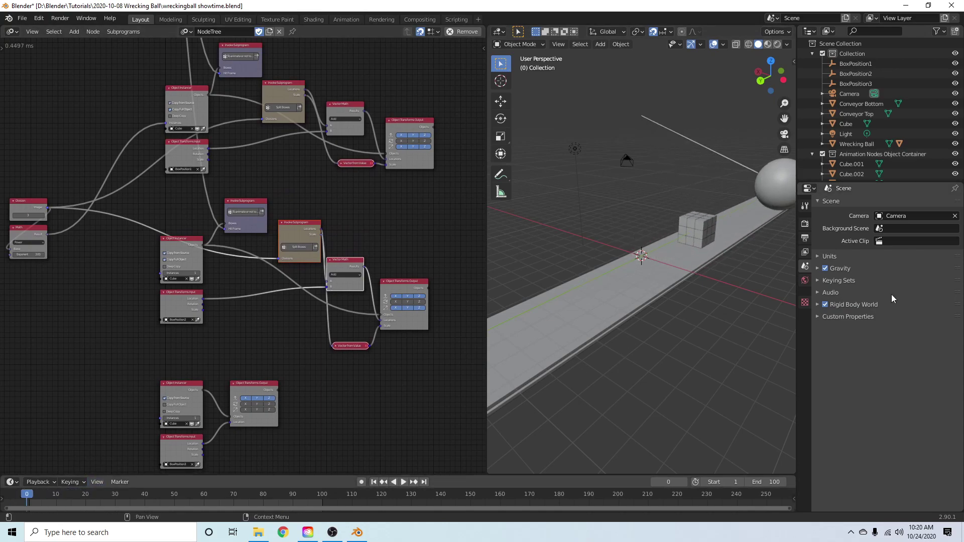
{"action": "scroll", "coordinate": [772, 255], "scroll_direction": "down", "scroll_amount": 2}
{"action": "middle_click_drag", "start_coordinate": [772, 255], "coordinate": [771, 267]}
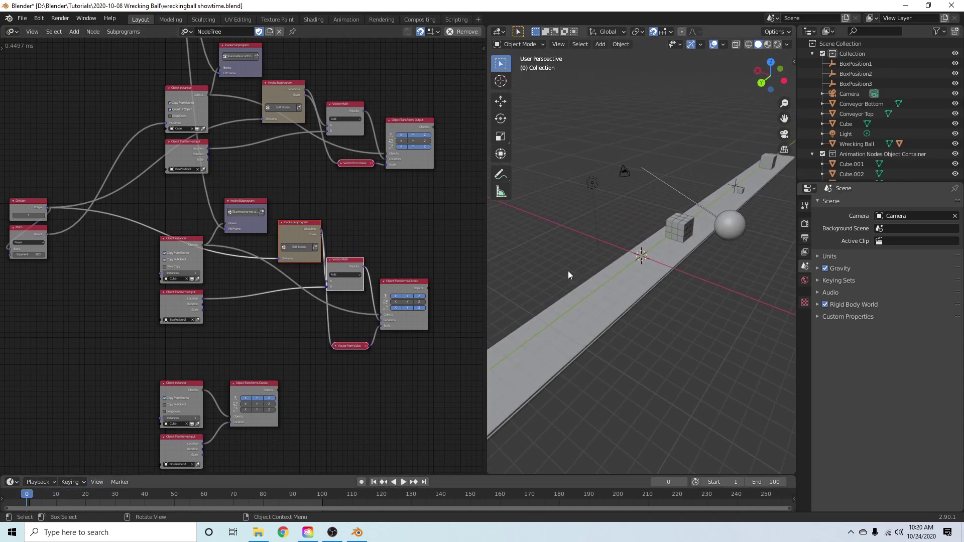
{"action": "scroll", "coordinate": [366, 314], "scroll_direction": "up", "scroll_amount": 1}
{"action": "scroll", "coordinate": [366, 313], "scroll_direction": "up", "scroll_amount": 1}
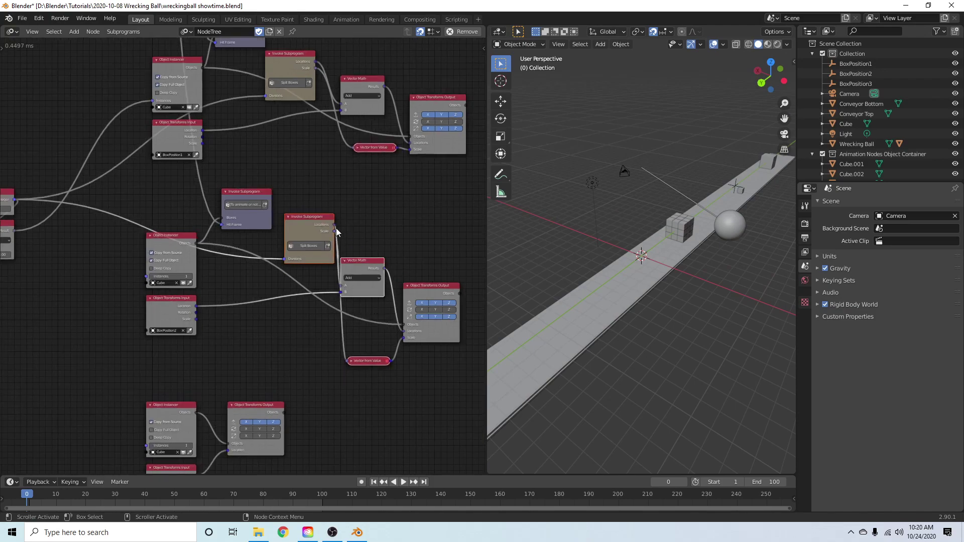
{"action": "left_click_drag", "start_coordinate": [317, 225], "coordinate": [317, 229]}
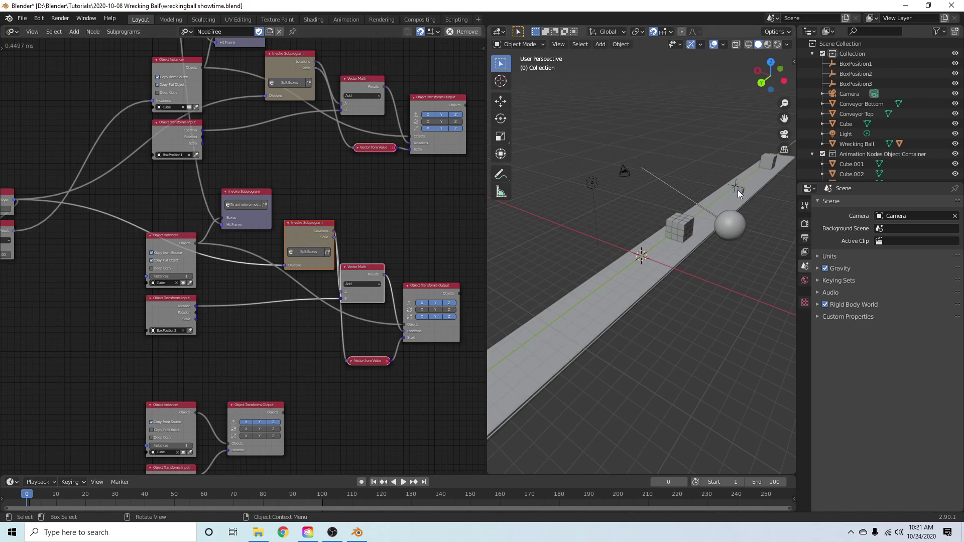
Connect the Power Math node's Result to the Instances input of the BoxPosition2 group's Object Instancer and save the file.
{"action": "middle_click_drag", "start_coordinate": [103, 274], "coordinate": [142, 276]}
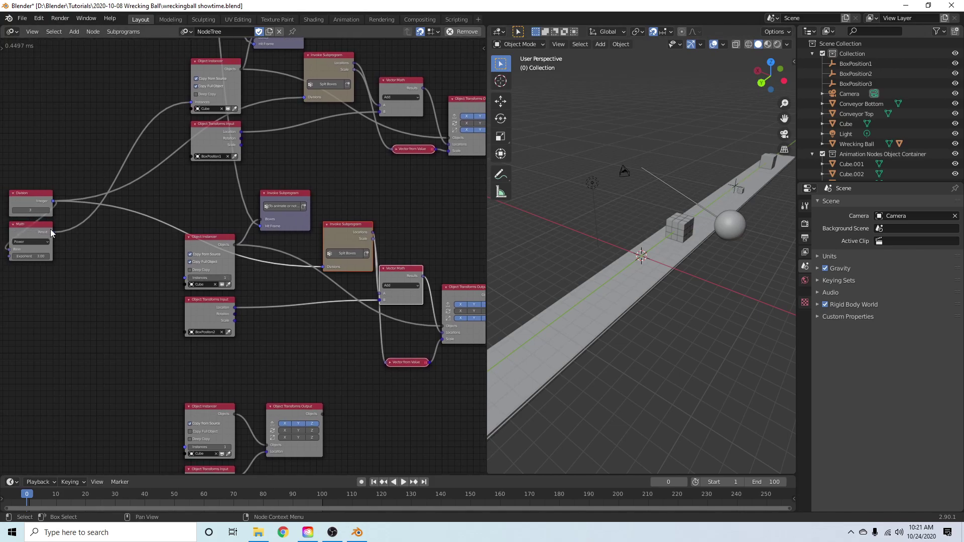
{"action": "left_click_drag", "start_coordinate": [53, 232], "coordinate": [81, 246]}
{"action": "left_click_drag", "start_coordinate": [185, 275], "coordinate": [185, 275]}
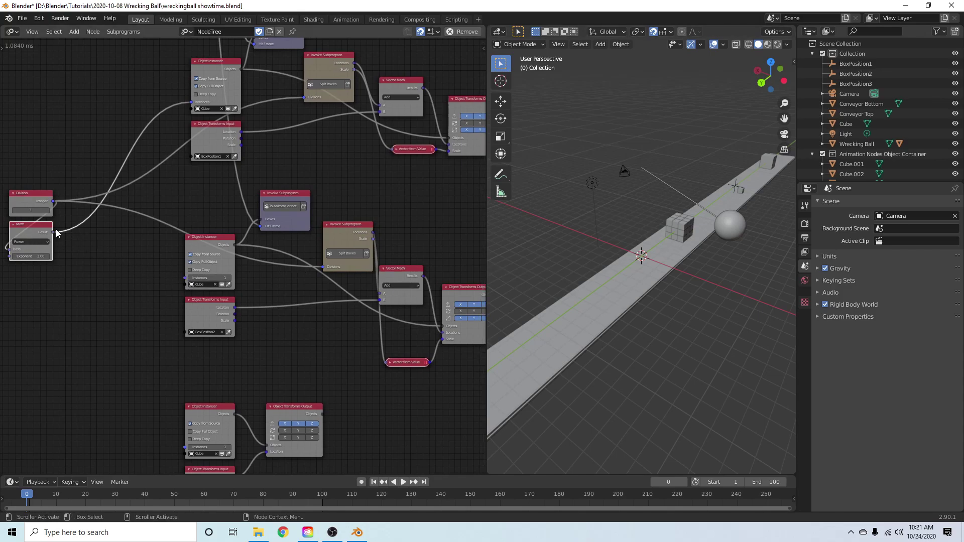
{"action": "left_click_drag", "start_coordinate": [53, 233], "coordinate": [182, 277]}
{"action": "left_click_drag", "start_coordinate": [53, 233], "coordinate": [185, 277]}
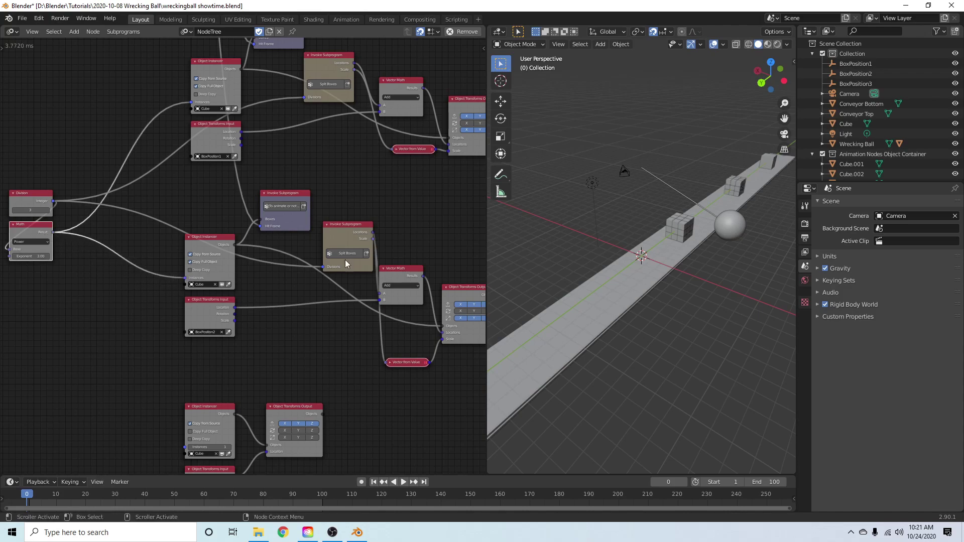
{"action": "key", "text": "ctrl+s"}
Play the animation and view the conveyor from closer angles to check how both split boxes react to the wrecking ball.
{"action": "key", "text": "space"}
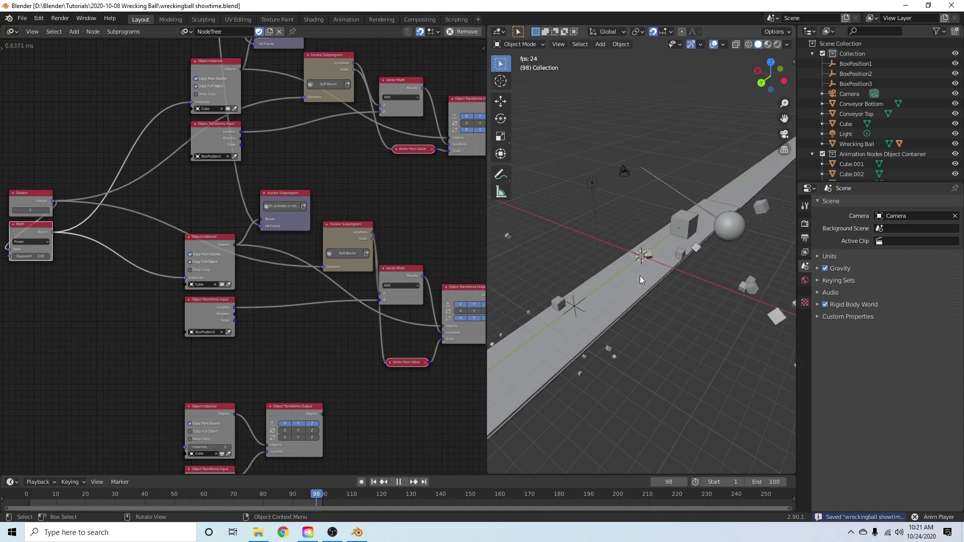
{"action": "scroll", "coordinate": [716, 272], "scroll_direction": "up", "scroll_amount": 3}
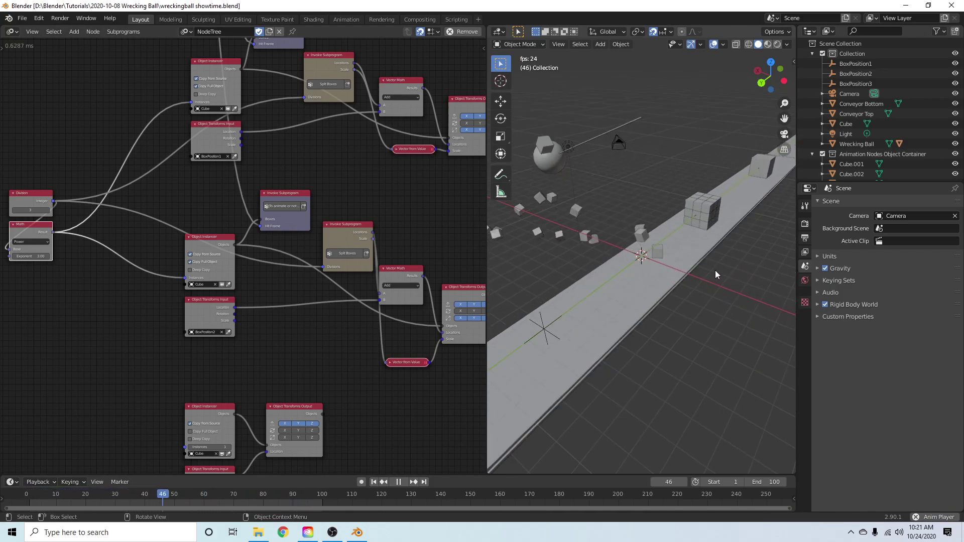
{"action": "mouse_move", "coordinate": [719, 271]}
{"action": "middle_mouse_down"}
{"action": "mouse_move", "coordinate": [697, 246]}
{"action": "mouse_move", "coordinate": [728, 258]}
{"action": "middle_mouse_up"}
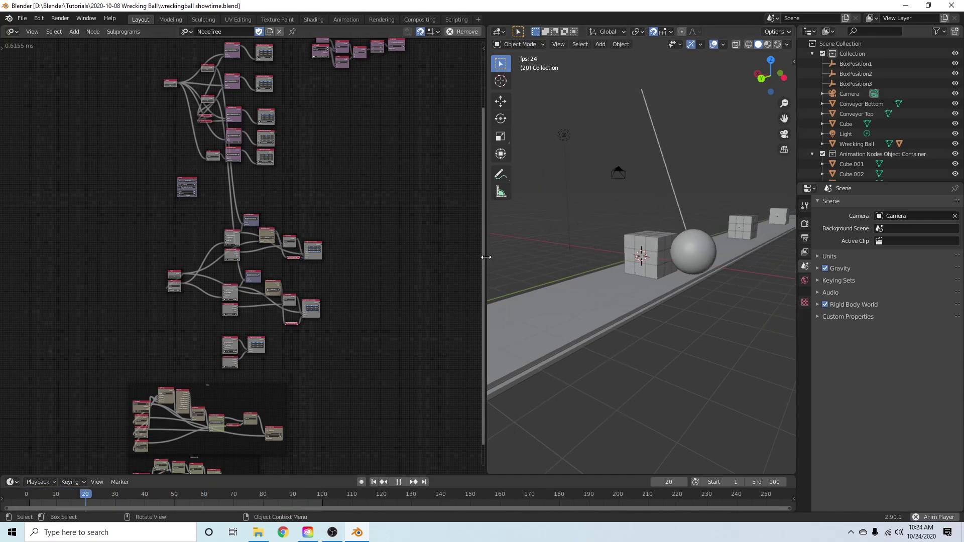
{"action": "key", "text": "space"}
{"action": "middle_click_drag", "start_coordinate": [364, 195], "coordinate": [415, 279]}
{"action": "scroll", "coordinate": [267, 189], "scroll_direction": "up", "scroll_amount": 12}
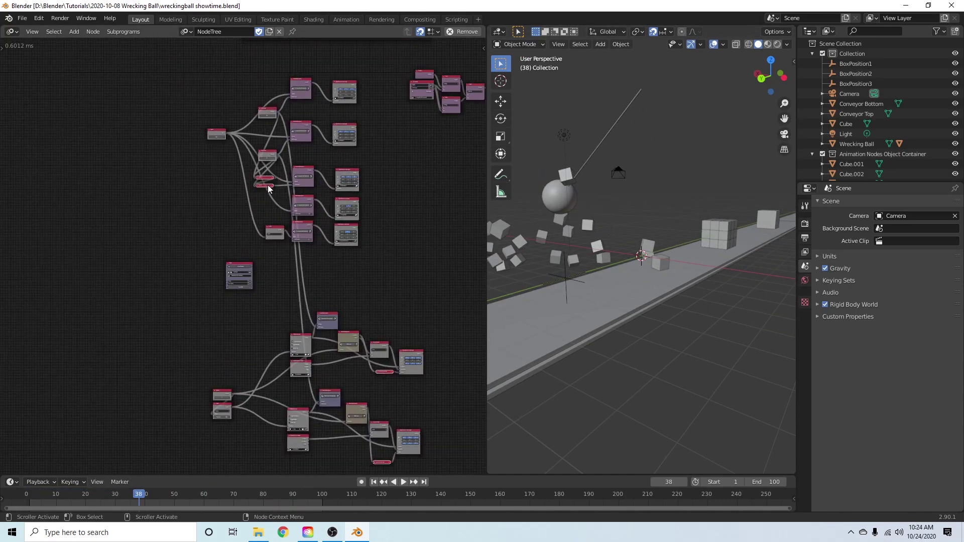
Set the Division node's integer to 5 and return the animation to frame 0.
{"action": "middle_click_drag", "start_coordinate": [298, 238], "coordinate": [303, 124]}
{"action": "scroll", "coordinate": [298, 251], "scroll_direction": "up", "scroll_amount": 4}
{"action": "middle_click_drag", "start_coordinate": [282, 305], "coordinate": [258, 114]}
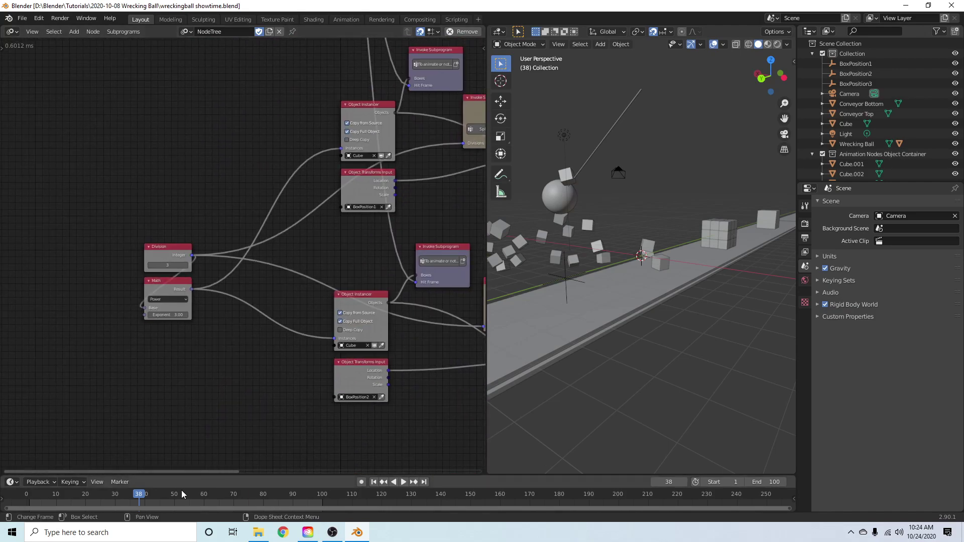
{"action": "left_click_drag", "start_coordinate": [137, 501], "coordinate": [23, 501]}
{"action": "key", "text": "space"}
{"action": "key", "text": "Escape"}
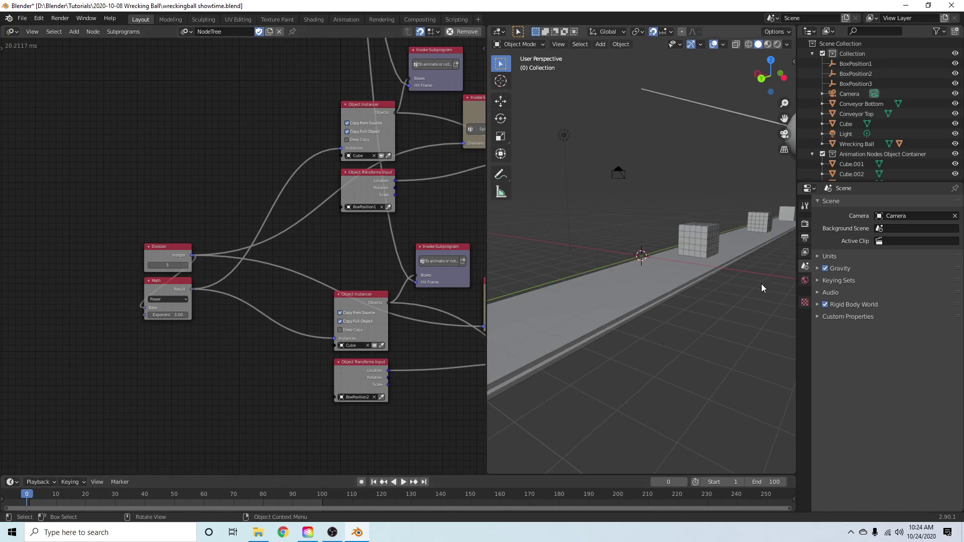
Play the animation through the wrecking ball's impact, pausing to check the finer box pieces from another angle.
{"action": "key", "text": "space"}
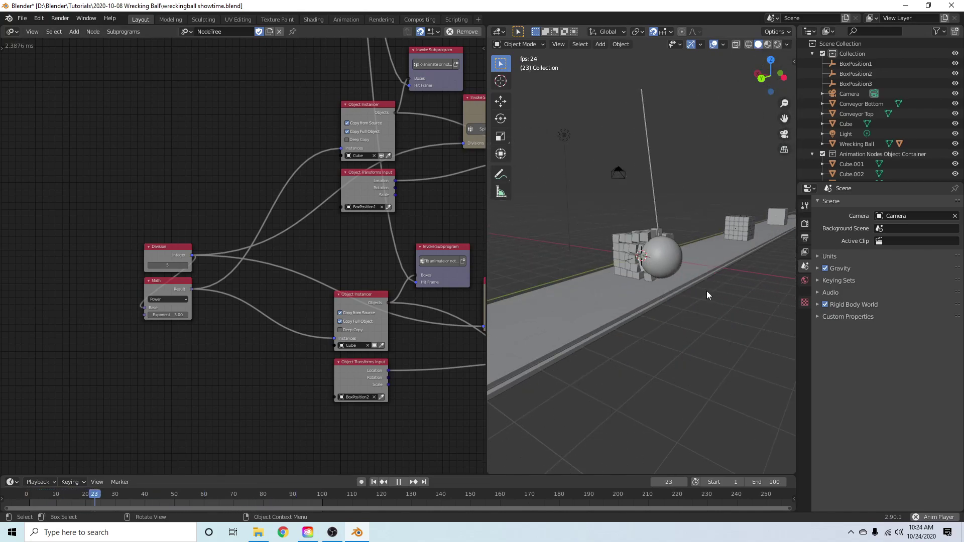
{"action": "key", "text": "space"}
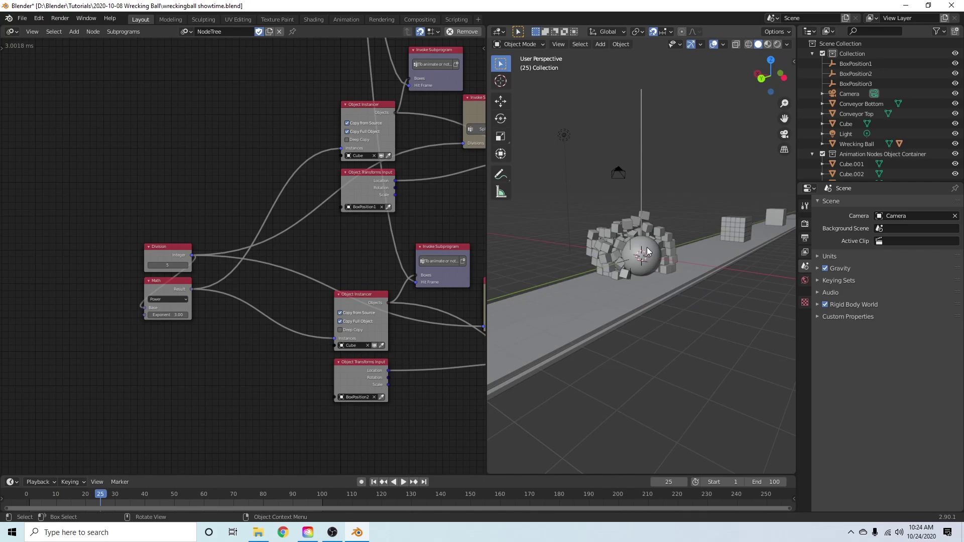
{"action": "middle_click_drag", "start_coordinate": [659, 266], "coordinate": [754, 275]}
{"action": "key", "text": "space"}
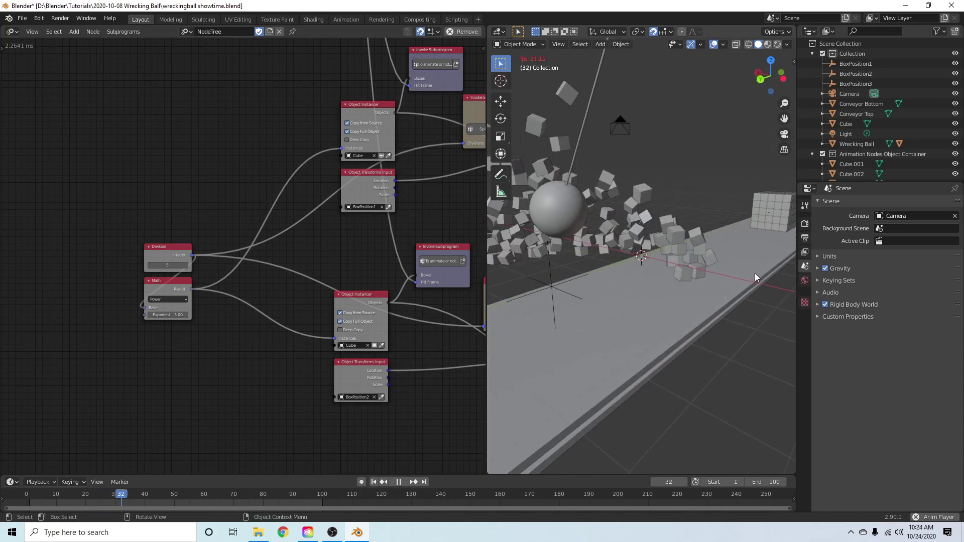
{"action": "key", "text": "space"}
{"action": "scroll", "coordinate": [754, 274], "scroll_direction": "down", "scroll_amount": 5}
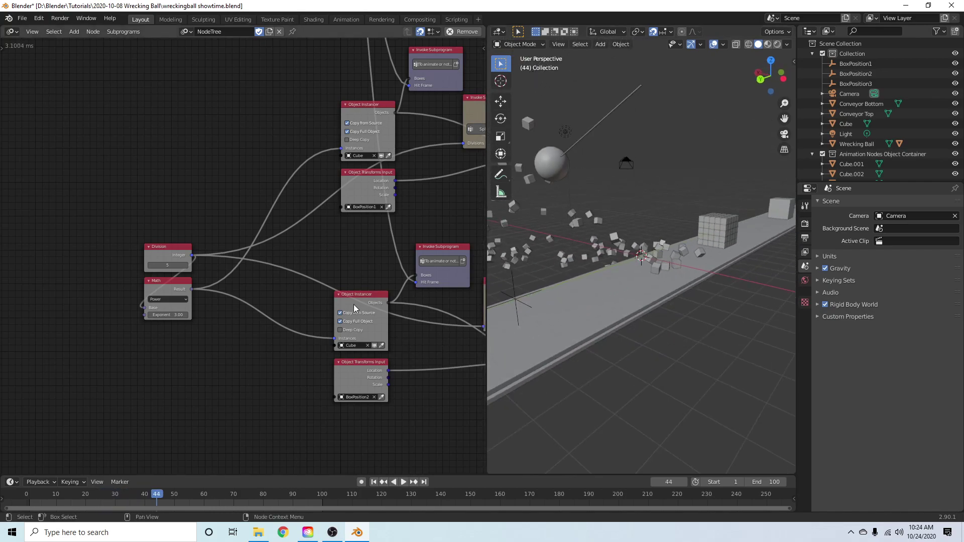
At frame 0, shift the Wrecking Ball's Y location to about -0.8 m and play the animation.
{"action": "left_click_drag", "start_coordinate": [55, 497], "coordinate": [28, 497]}
{"action": "left_click", "coordinate": [856, 144]}
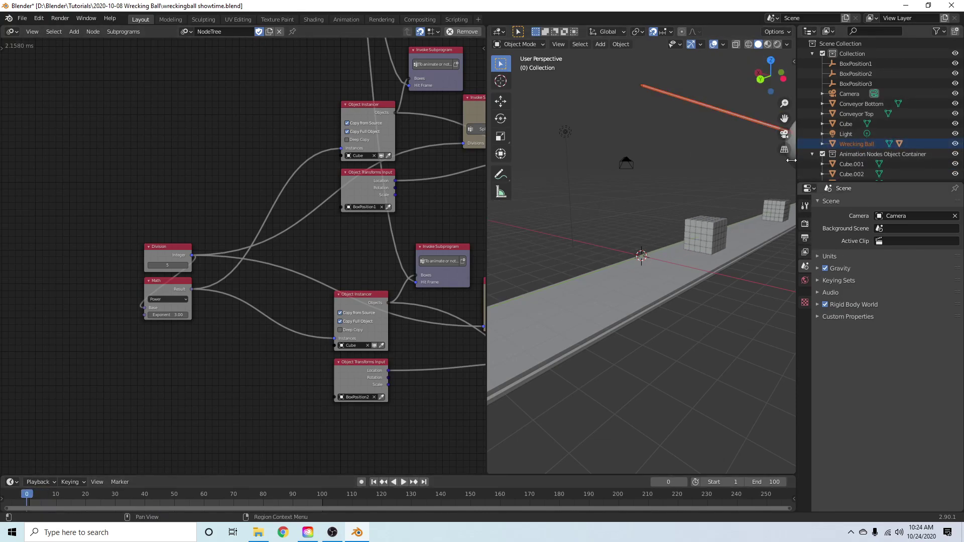
{"action": "left_click", "coordinate": [736, 115]}
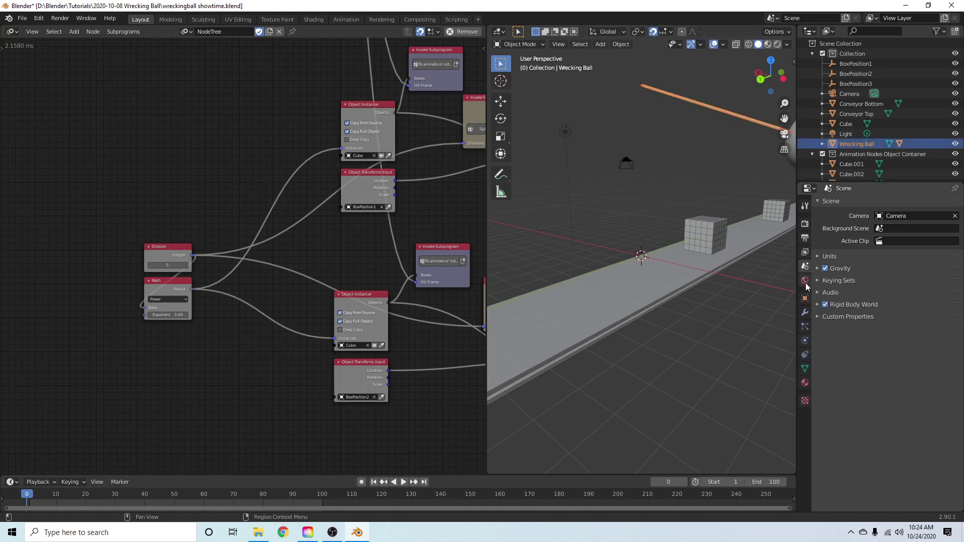
{"action": "left_click", "coordinate": [804, 299]}
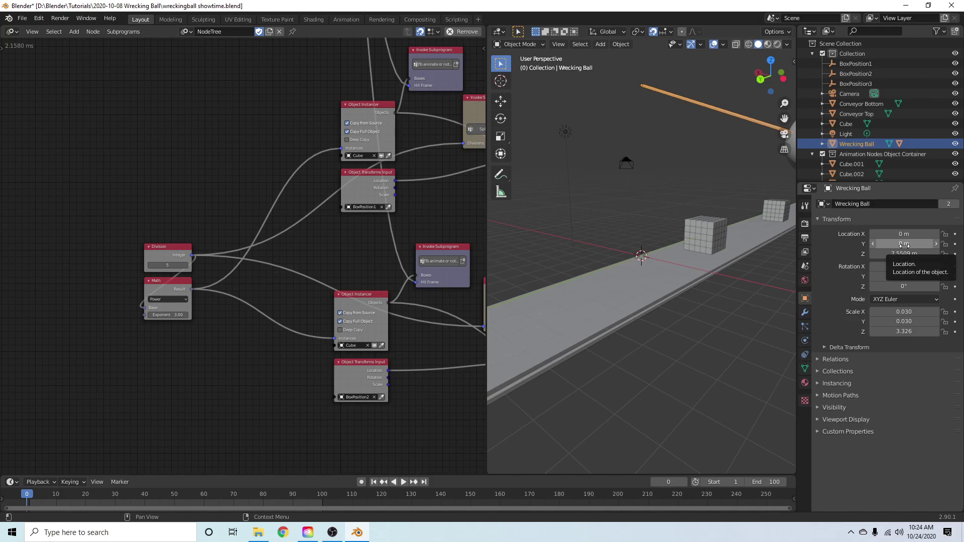
{"action": "left_click_drag", "start_coordinate": [904, 245], "coordinate": [900, 245]}
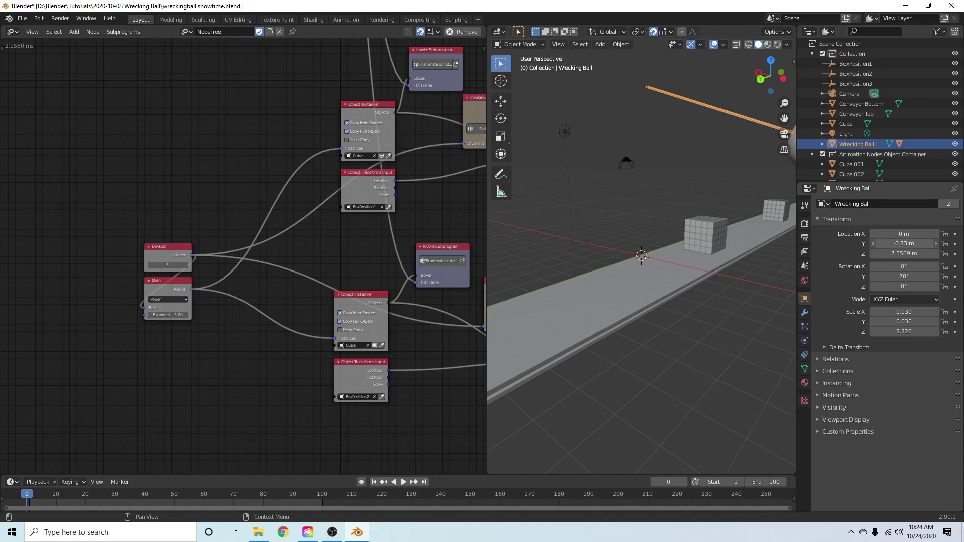
{"action": "key", "text": "space"}
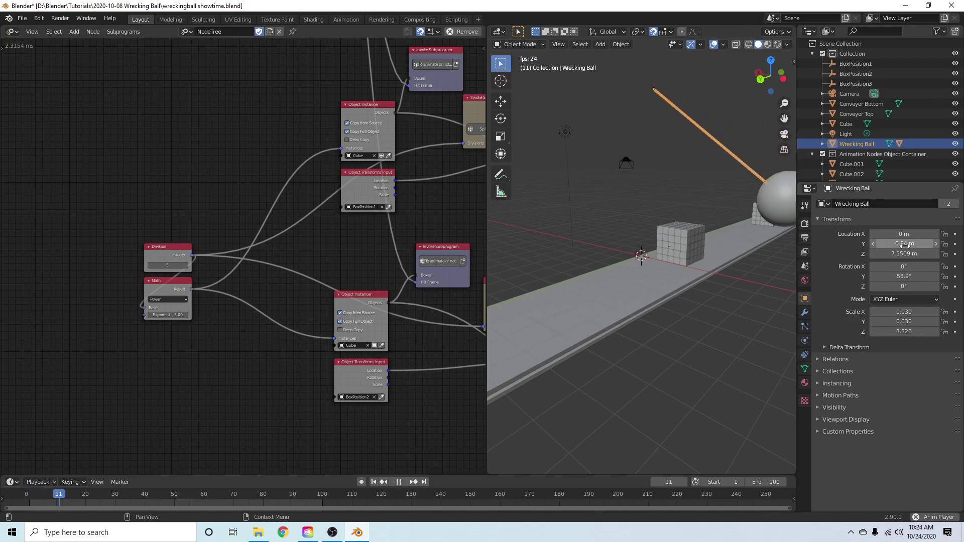